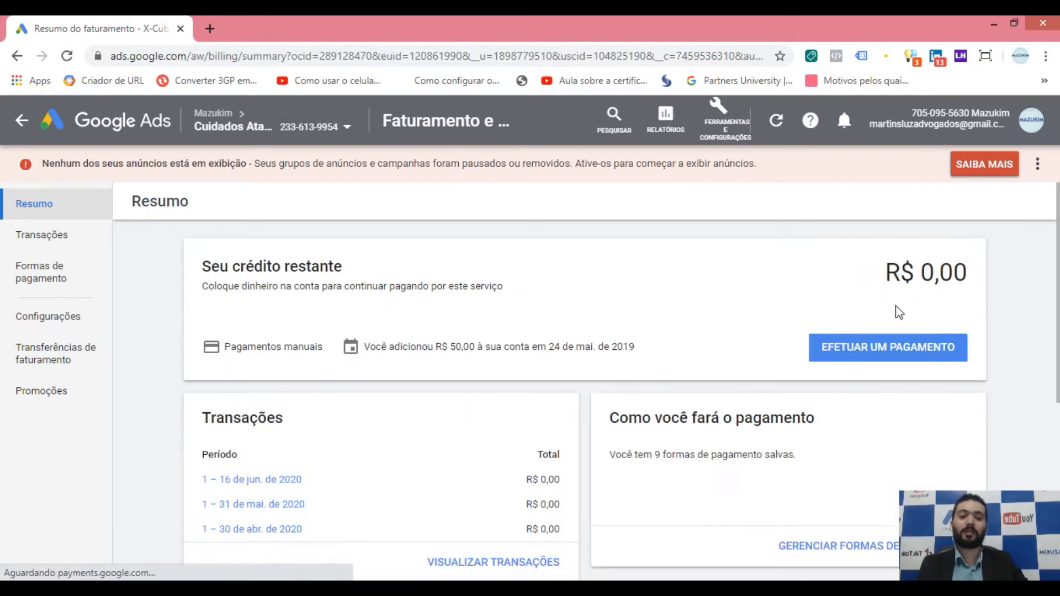
Go from the billing summary to the account's Campanhas page.
drag(873, 276, 982, 288)
click(989, 298)
drag(885, 272, 986, 275)
click(990, 287)
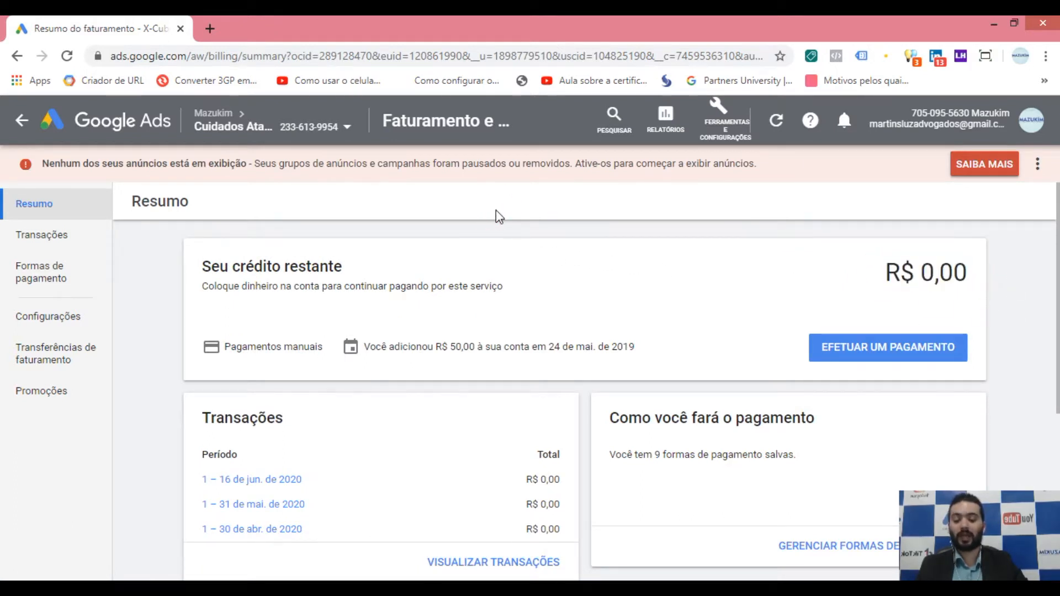
key(g)
key(c)
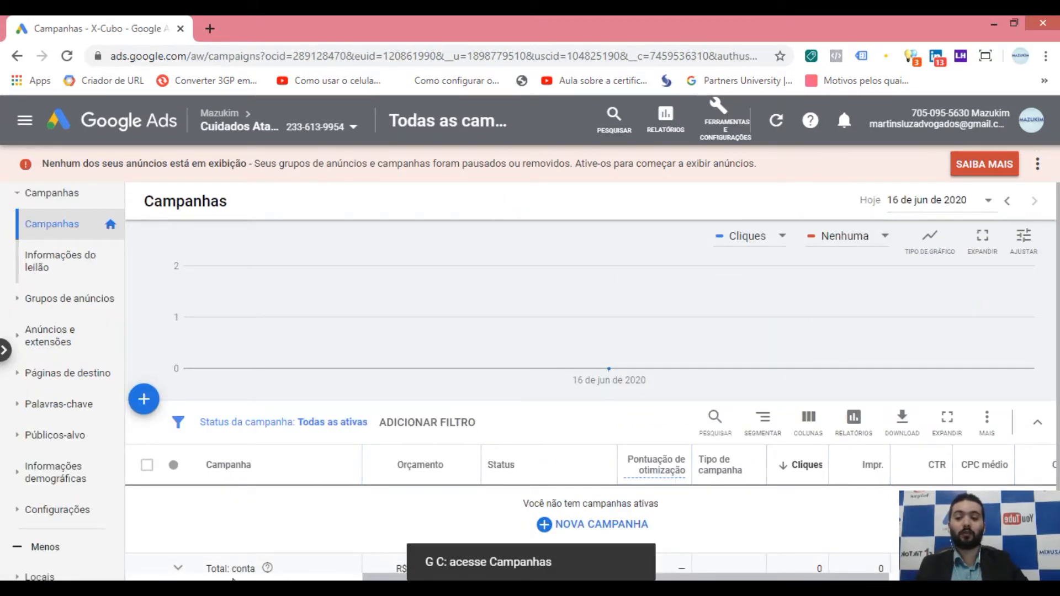
Review the Aula 03 slide on campaign settings in PowerPoint, and return to Google Ads in the browser.
key(alt+Tab)
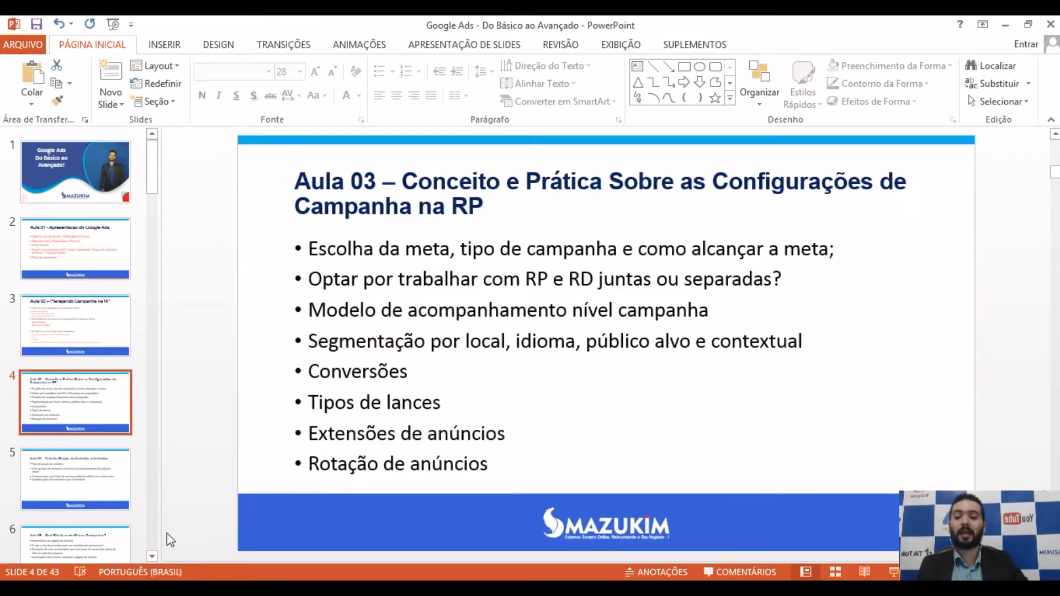
key(alt+Tab)
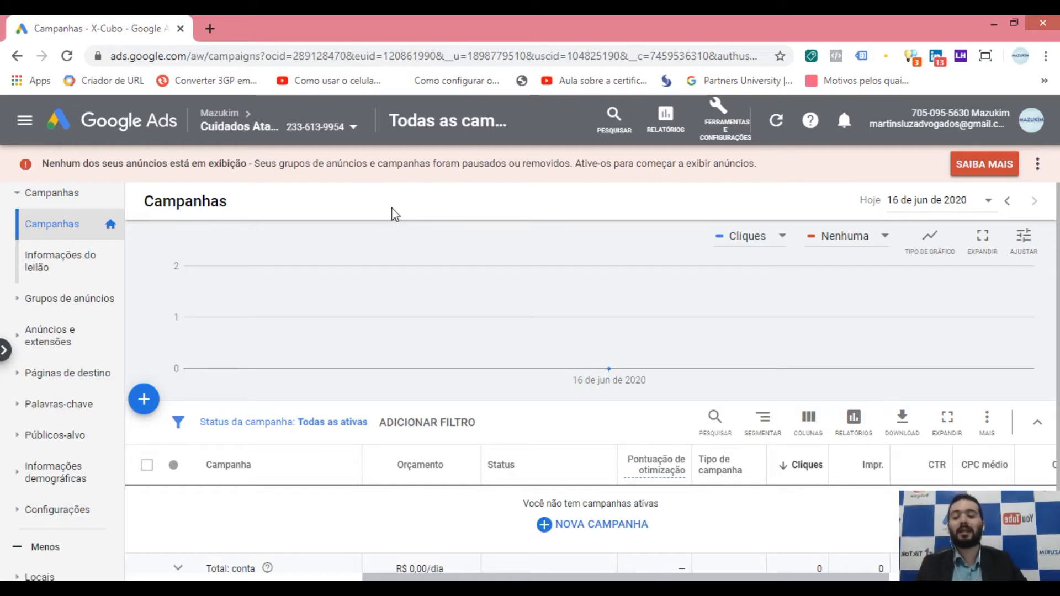
Start creating a new campaign from the Campanhas page.
click(144, 409)
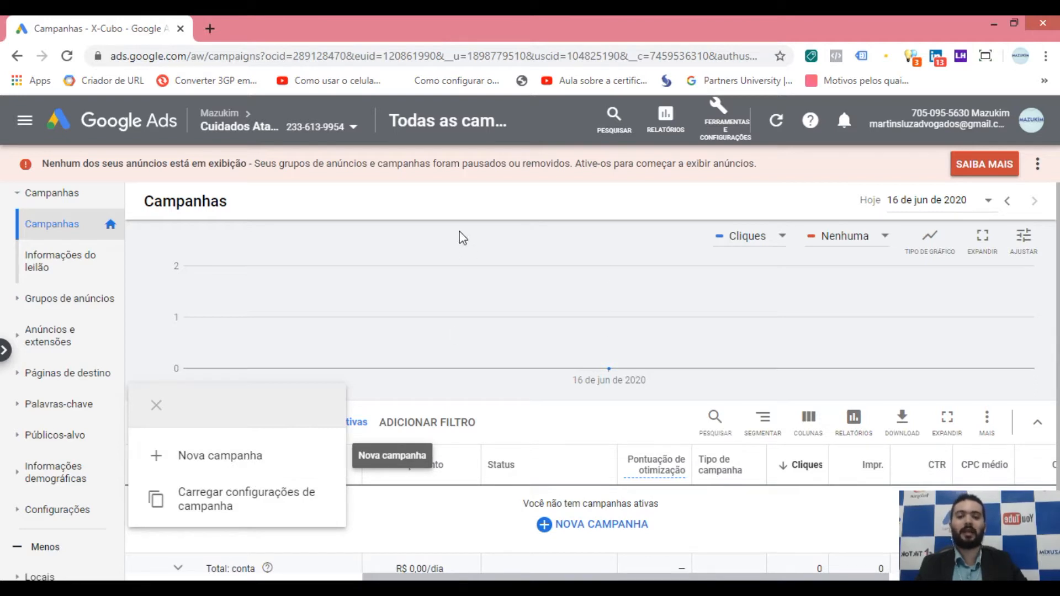
click(472, 205)
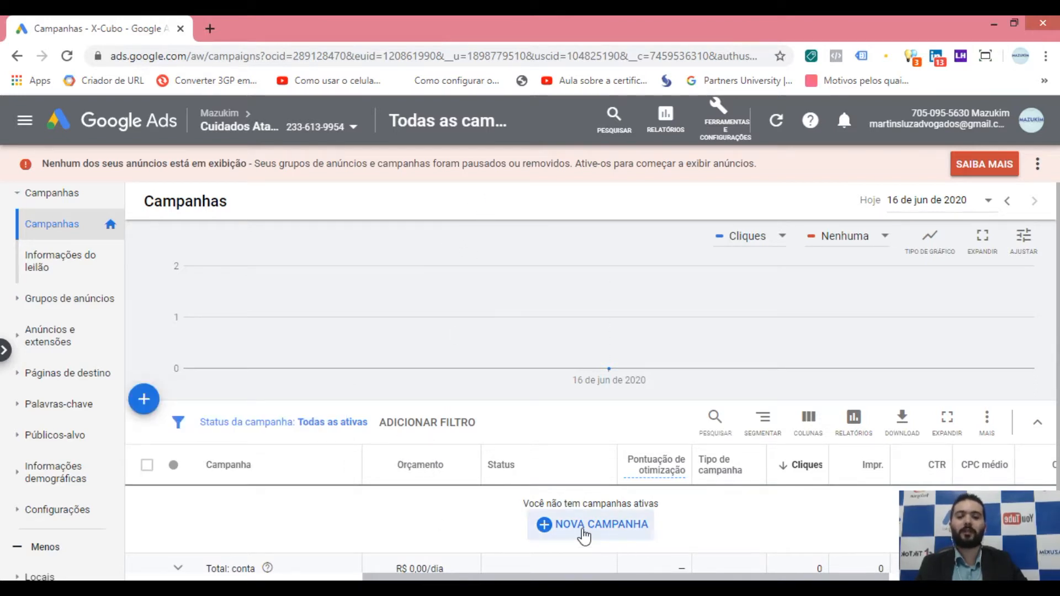
scroll(594, 514, down, 2)
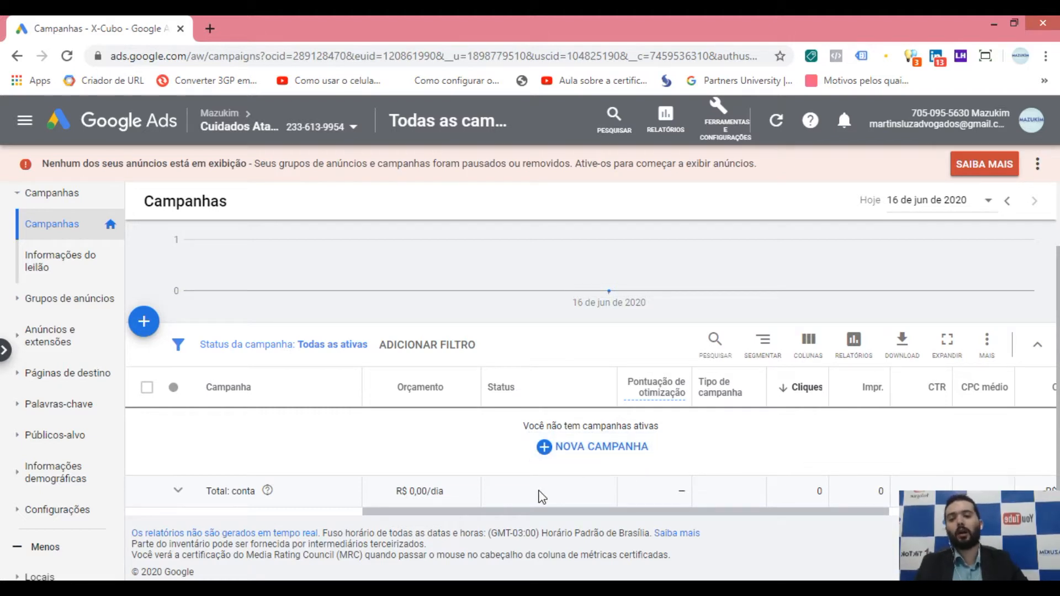
click(145, 332)
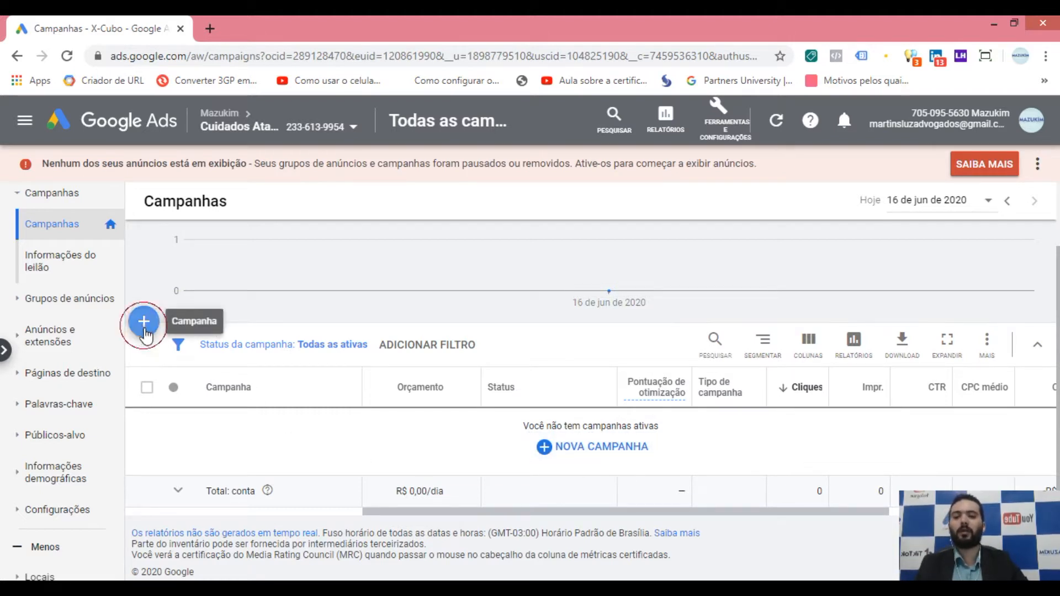
click(226, 384)
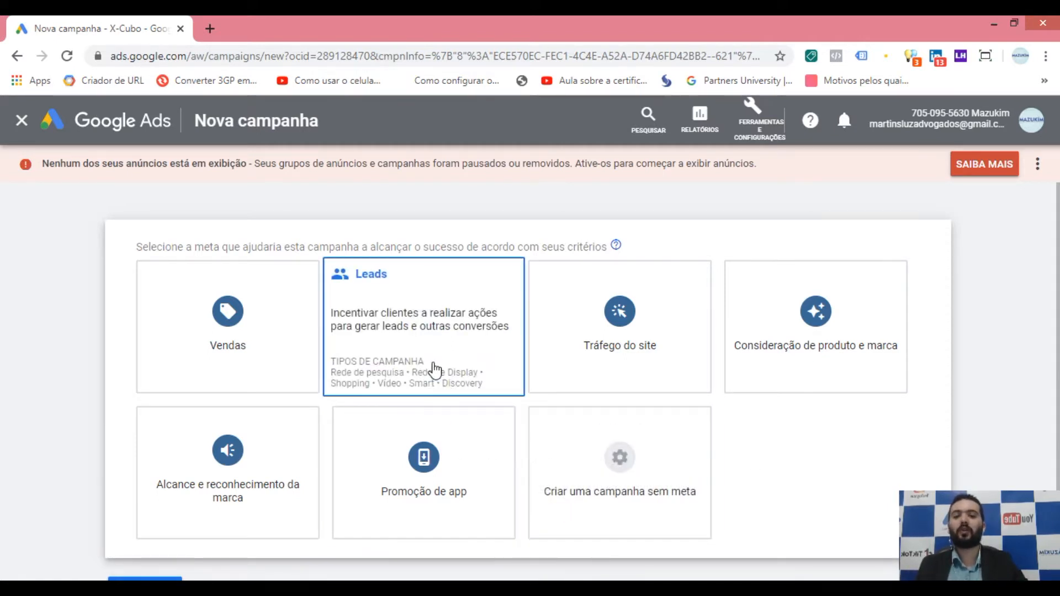
Select the Leads goal, and switch to creating the campaign without a goal to compare the available campaign types.
click(434, 370)
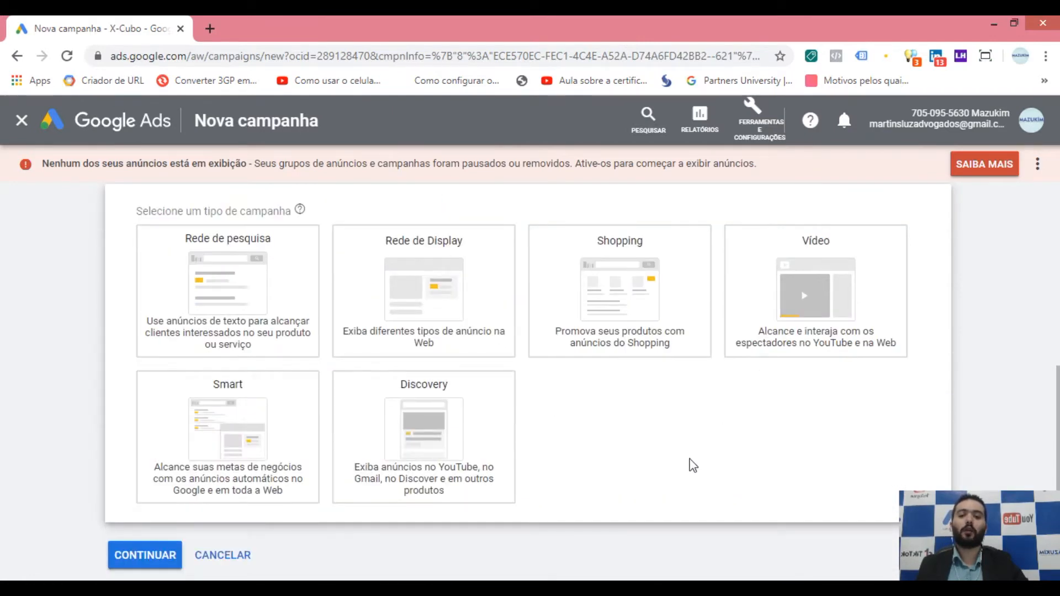
scroll(371, 513, up, 6)
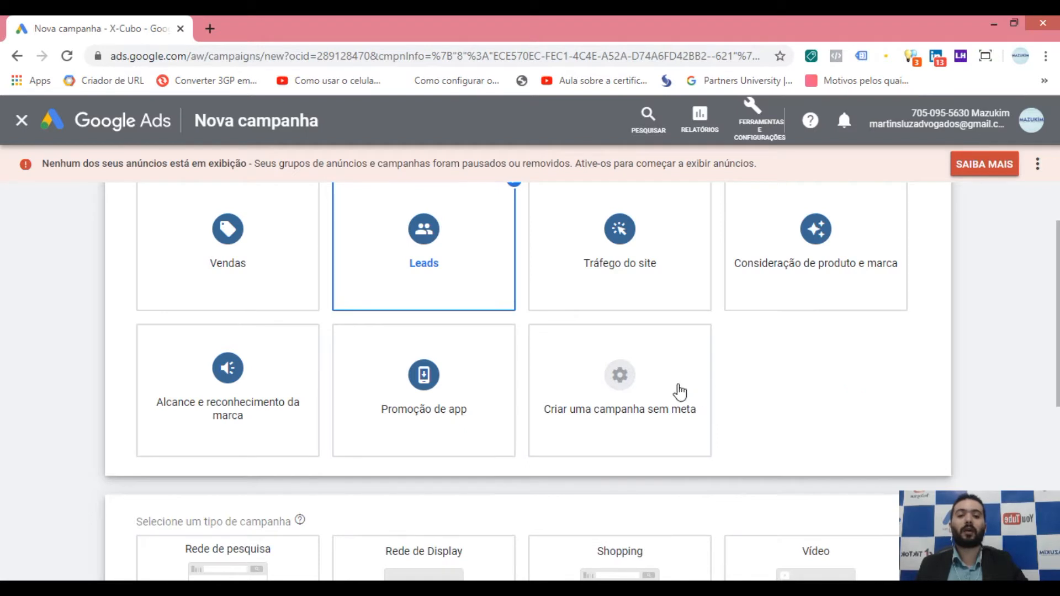
mouse_move(679, 393)
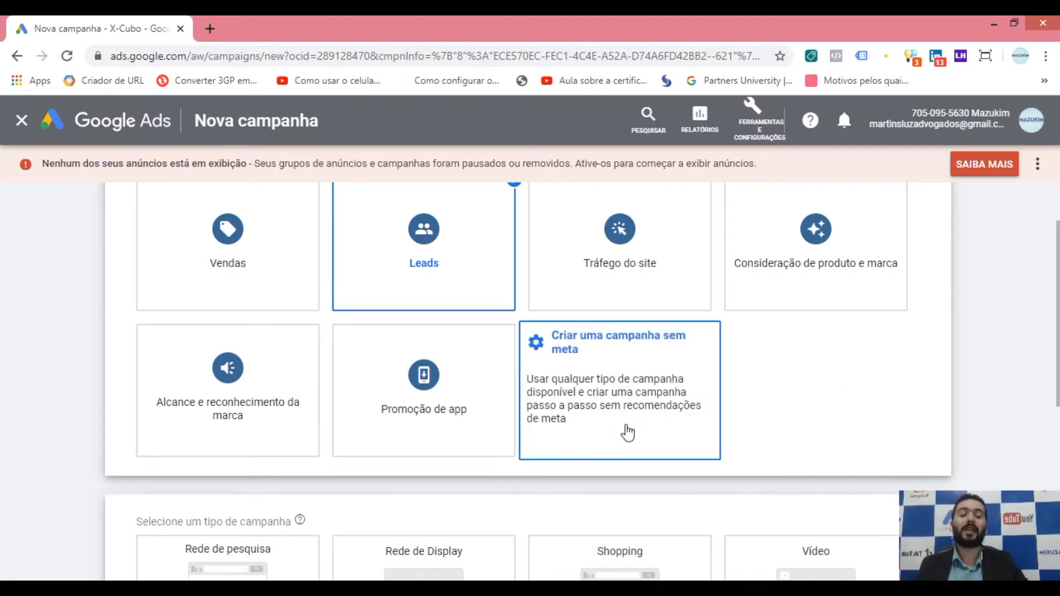
scroll(643, 412, up, 2)
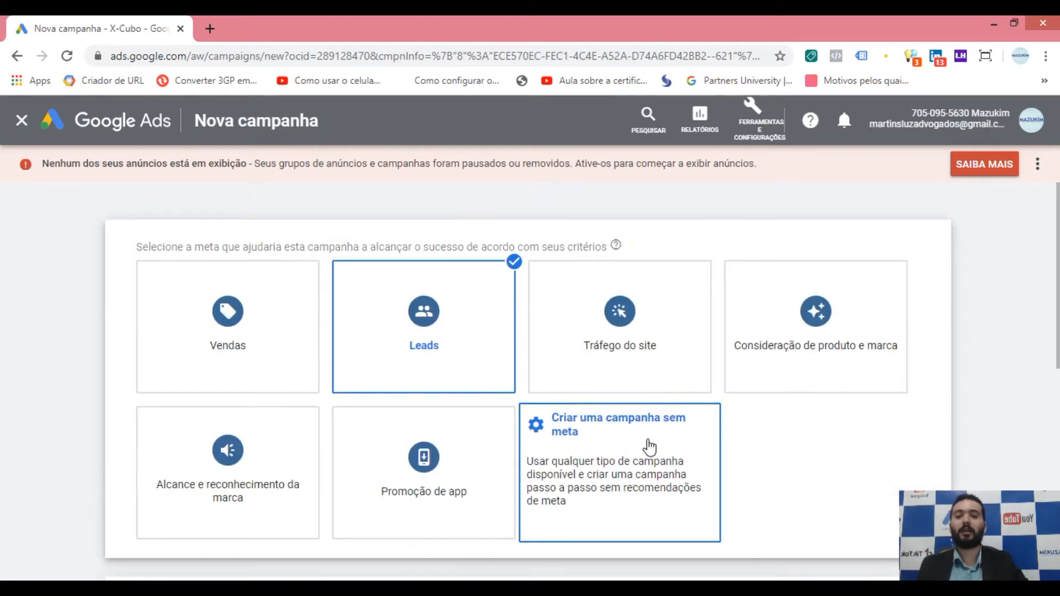
click(622, 463)
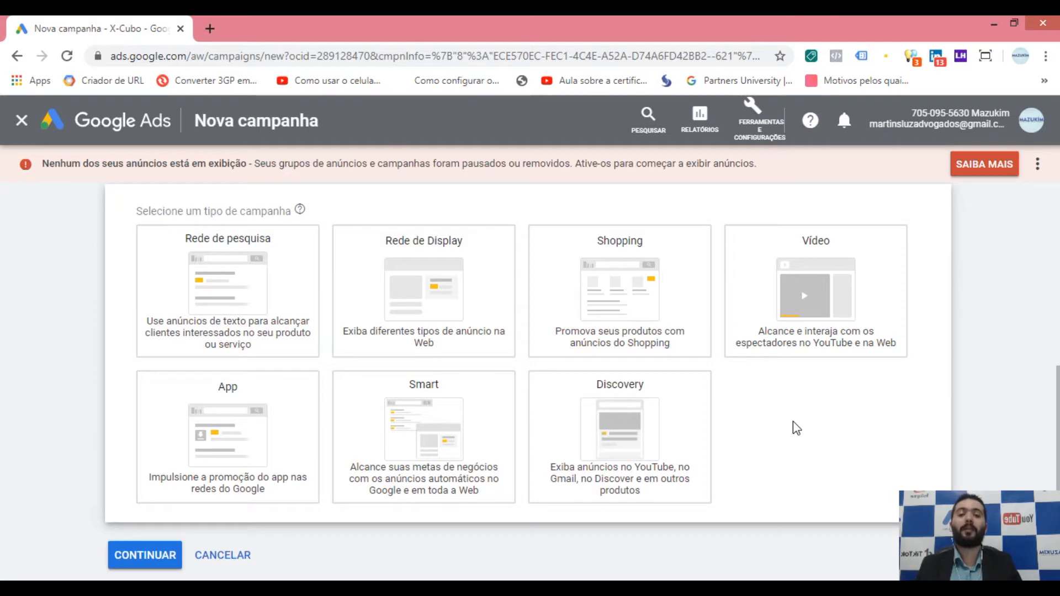
scroll(804, 470, up, 6)
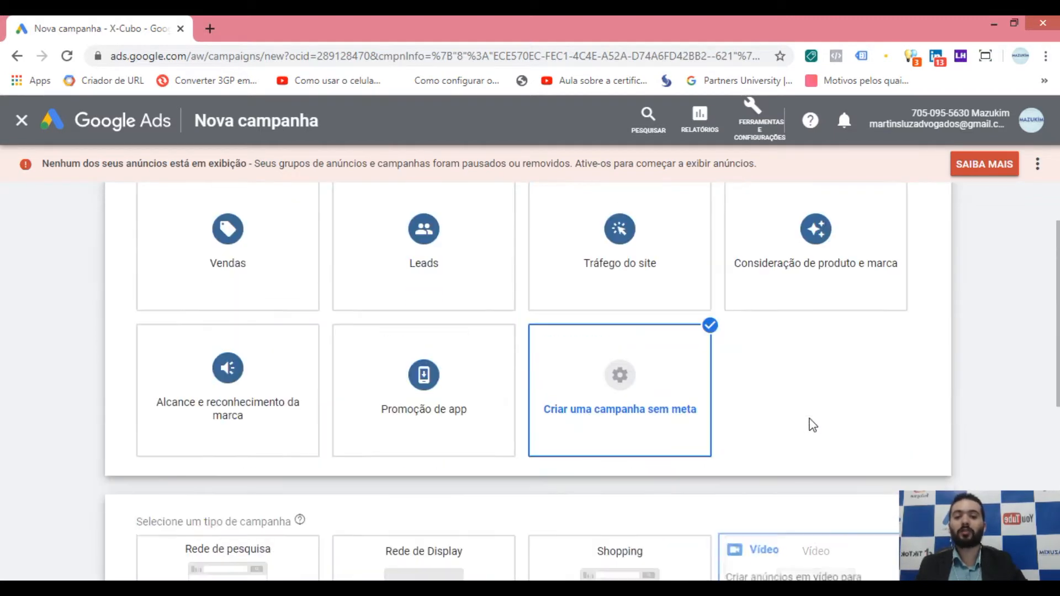
Set the campaign goal to Leads and the campaign type to Rede de pesquisa.
mouse_move(415, 359)
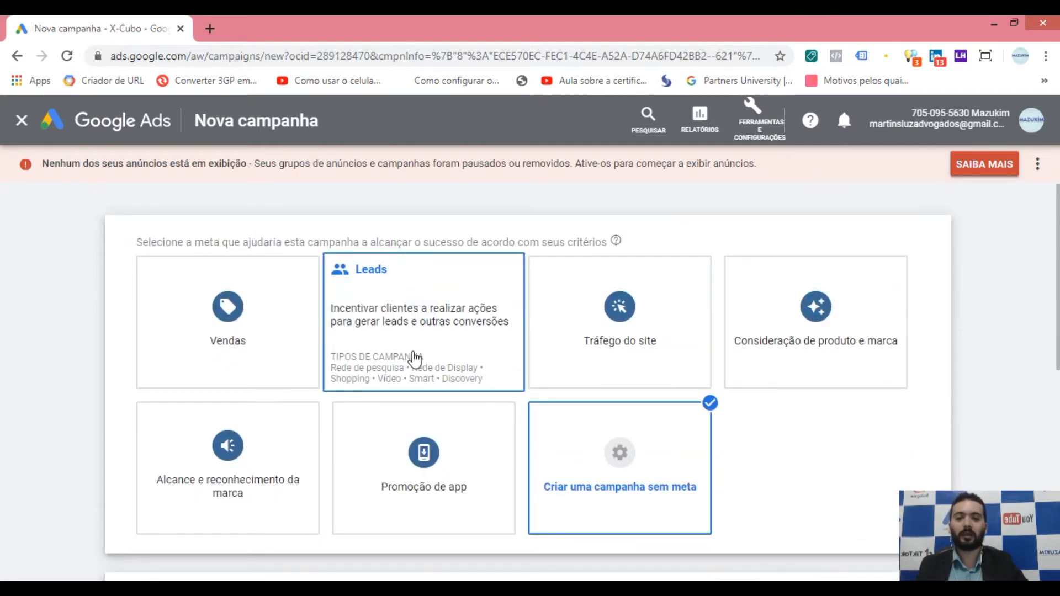
scroll(408, 362, down, 6)
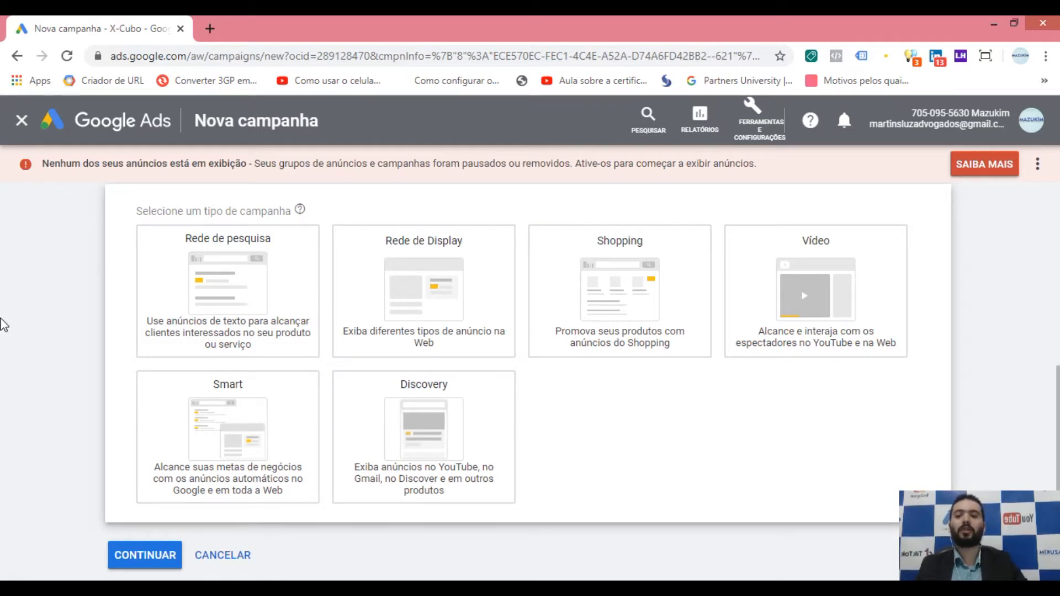
click(177, 283)
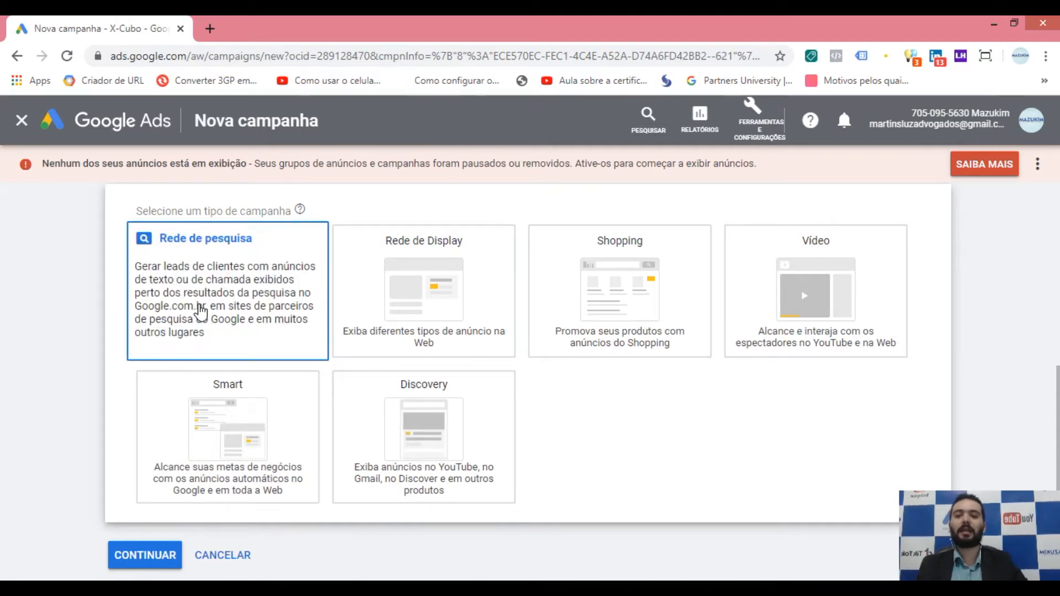
click(195, 325)
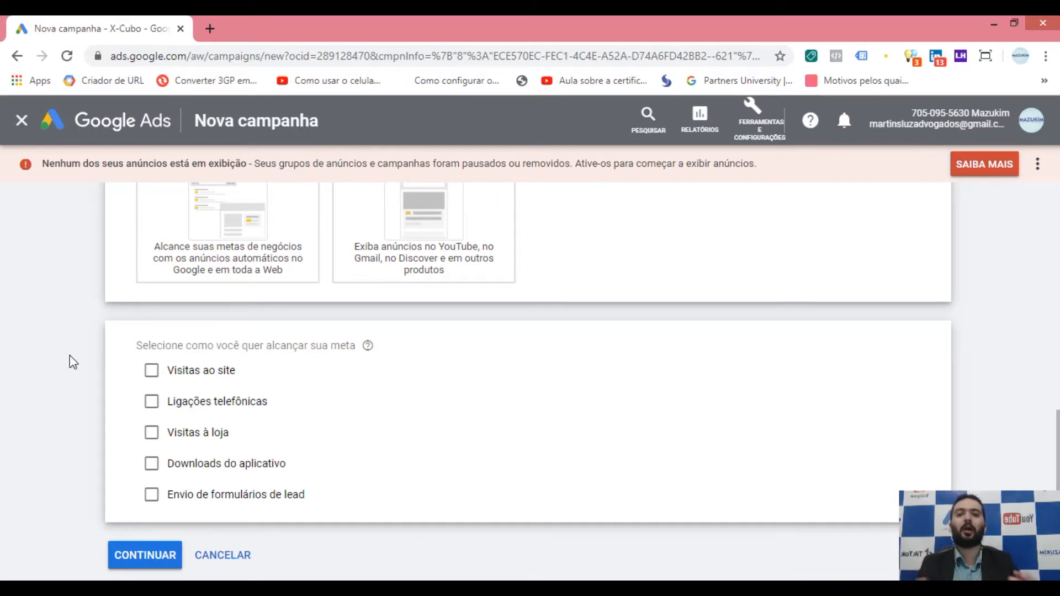
Search Google for "comprar curso cuidador de idoso" in a new browser tab.
click(209, 28)
click(250, 60)
text(com)
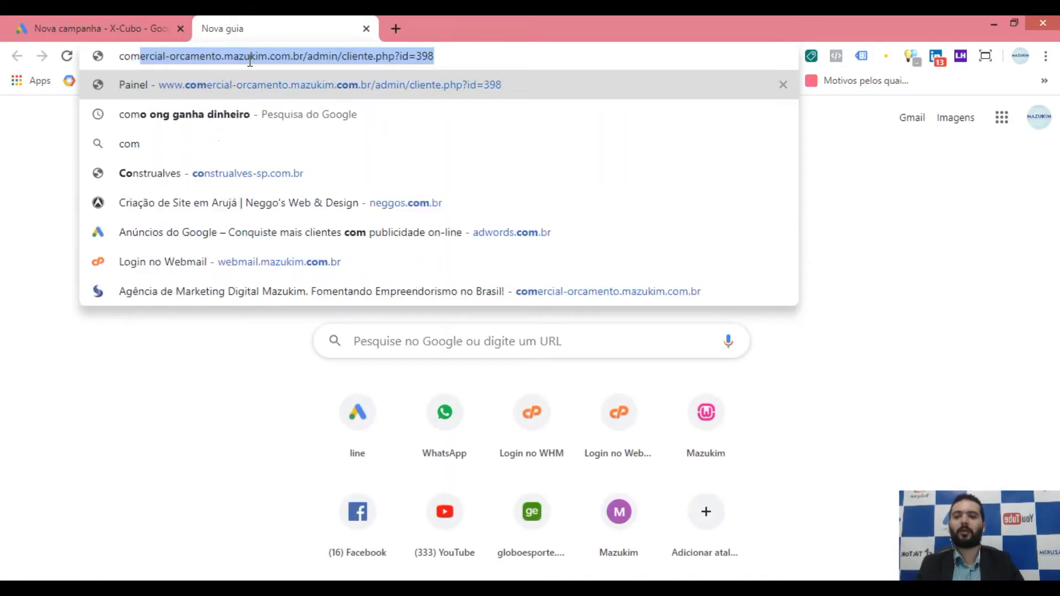
text(prar curso)
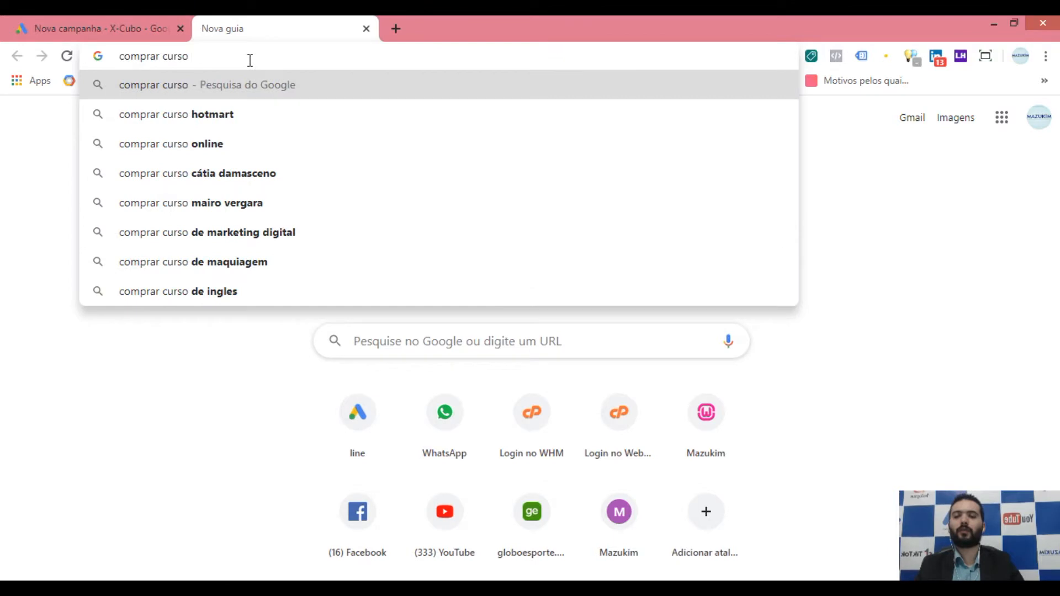
text( cuidador de)
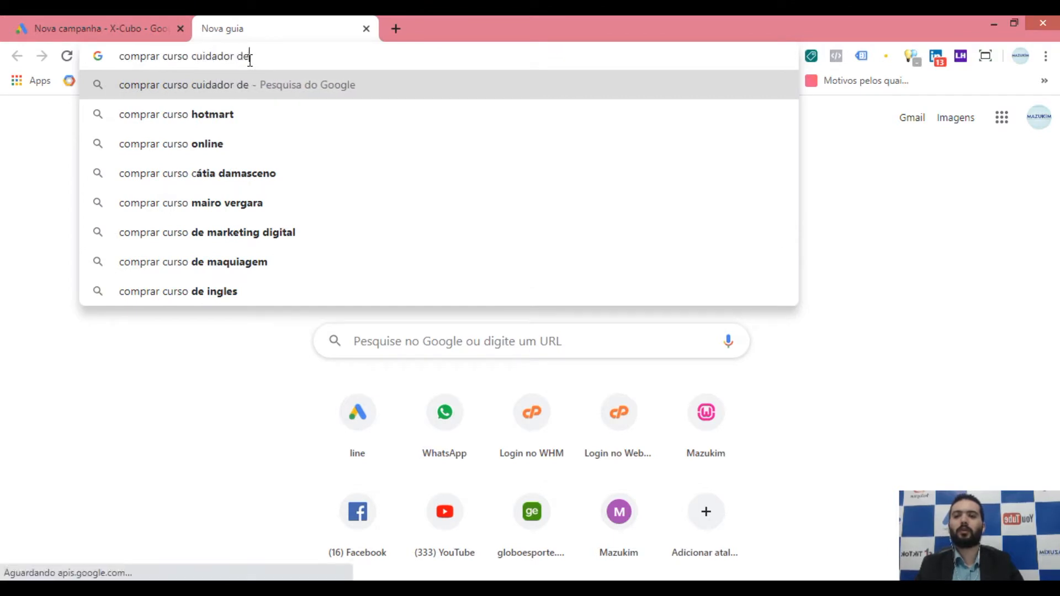
text( idoso)
key(Return)
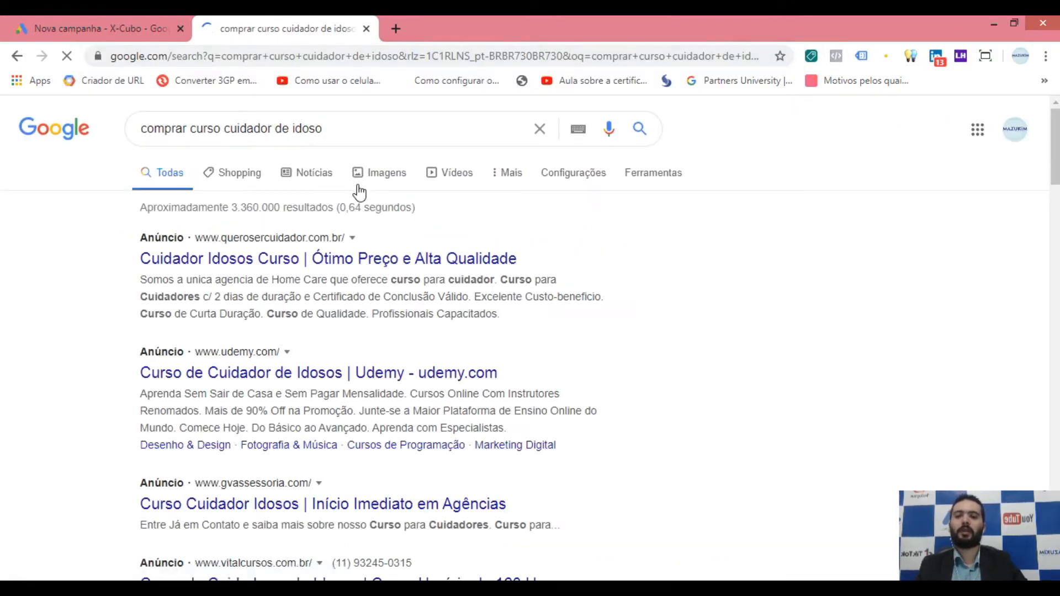
Examine the paid ads against the search term in the Google results, and return to the new campaign setup.
drag(138, 234, 170, 235)
click(70, 259)
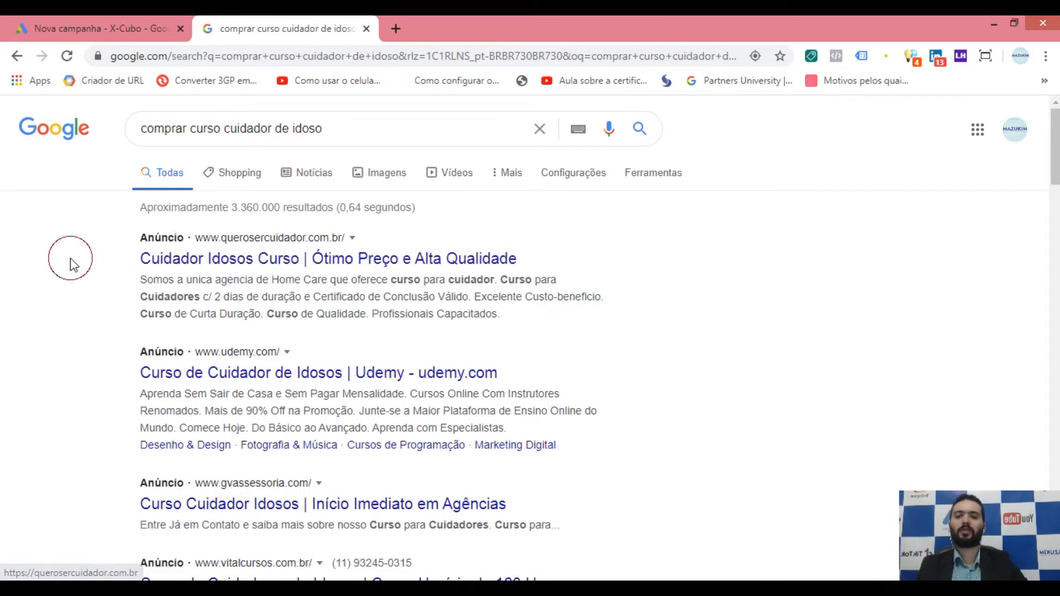
click(213, 362)
scroll(77, 381, down, 1)
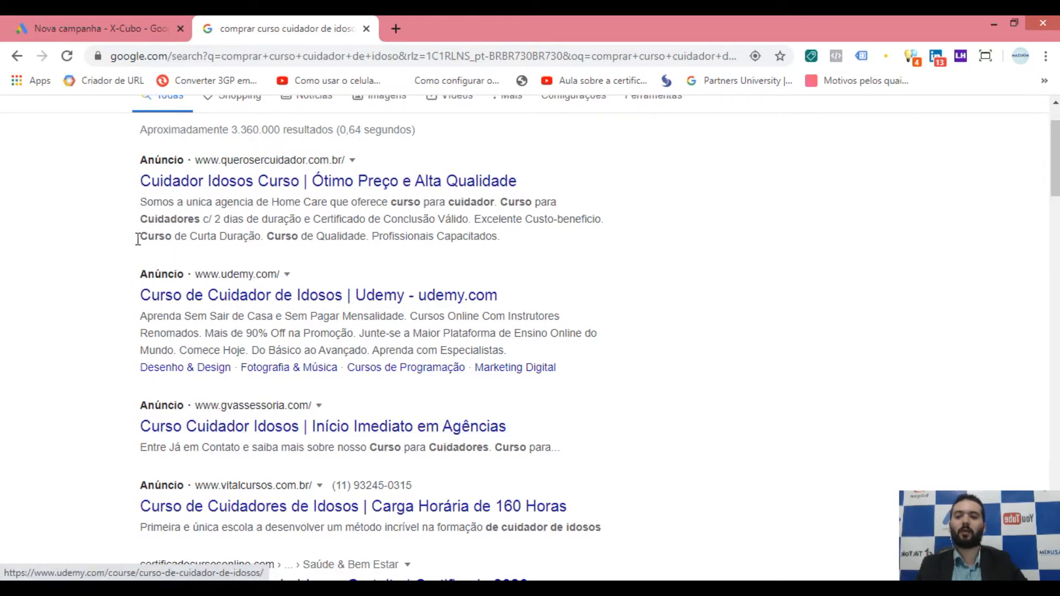
scroll(153, 259, up, 1)
drag(142, 127, 359, 126)
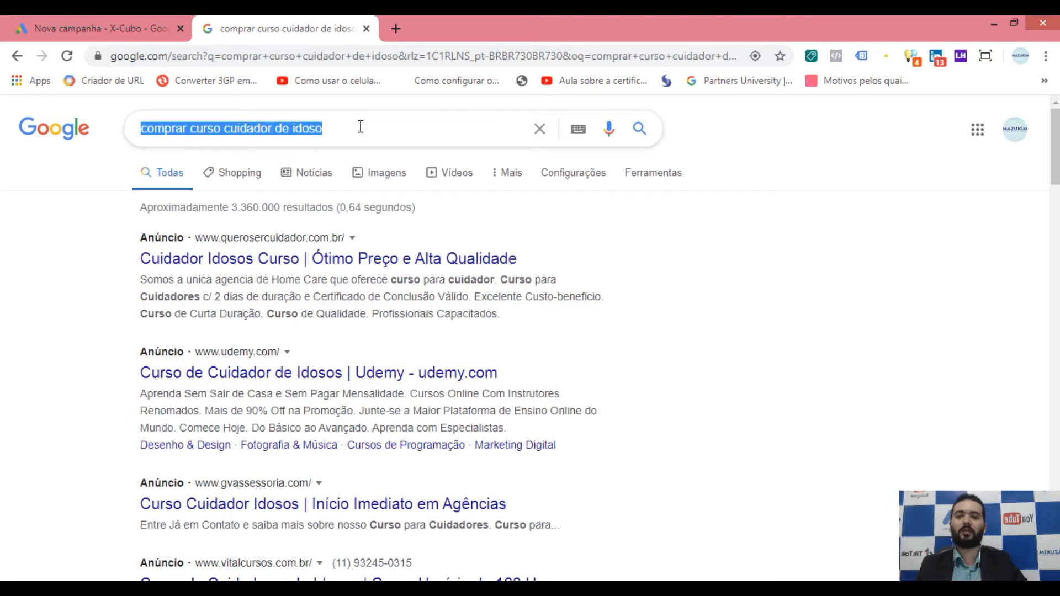
click(76, 329)
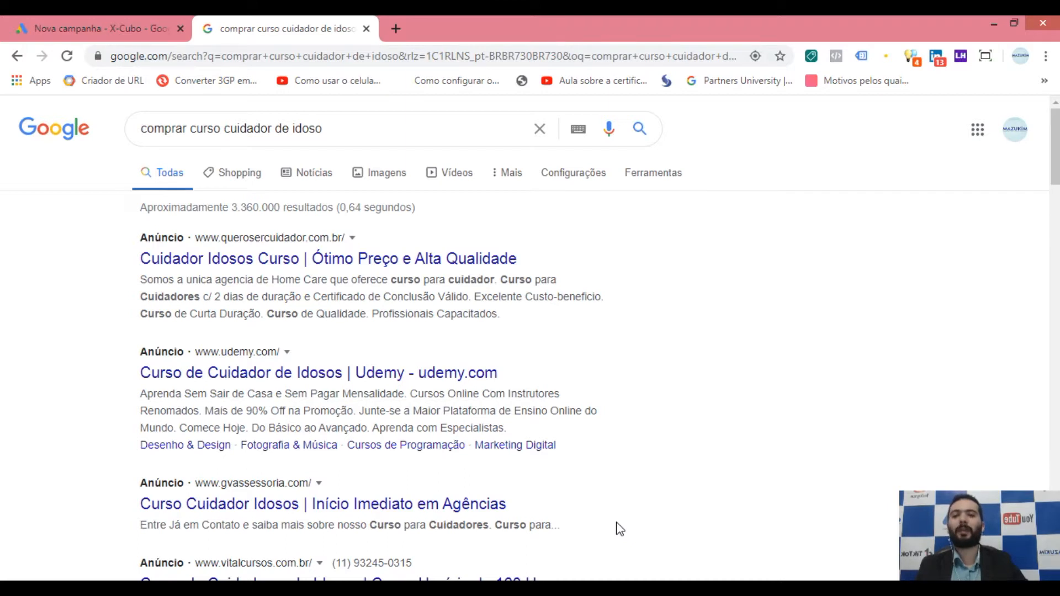
click(111, 33)
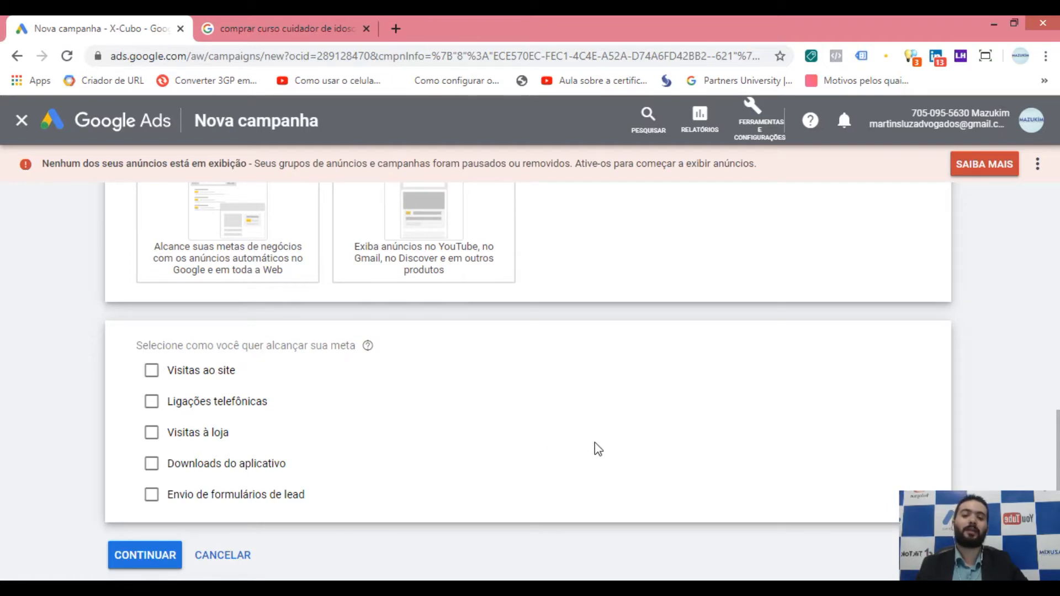
Select Visitas ao site and Ligações telefônicas as the ways to reach the campaign goal.
scroll(814, 494, up, 3)
scroll(814, 494, up, 8)
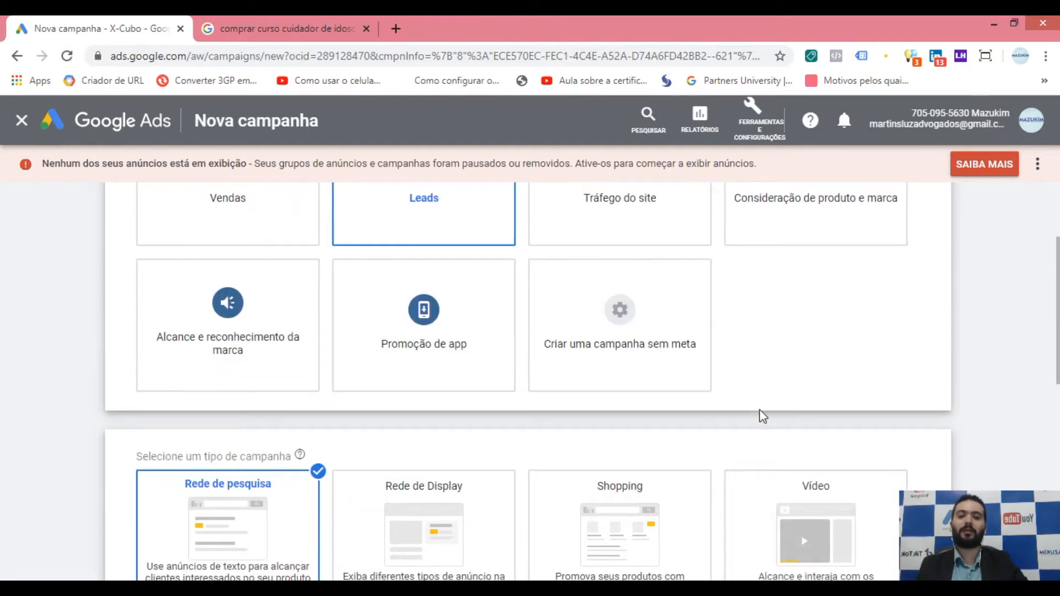
scroll(414, 348, down, 7)
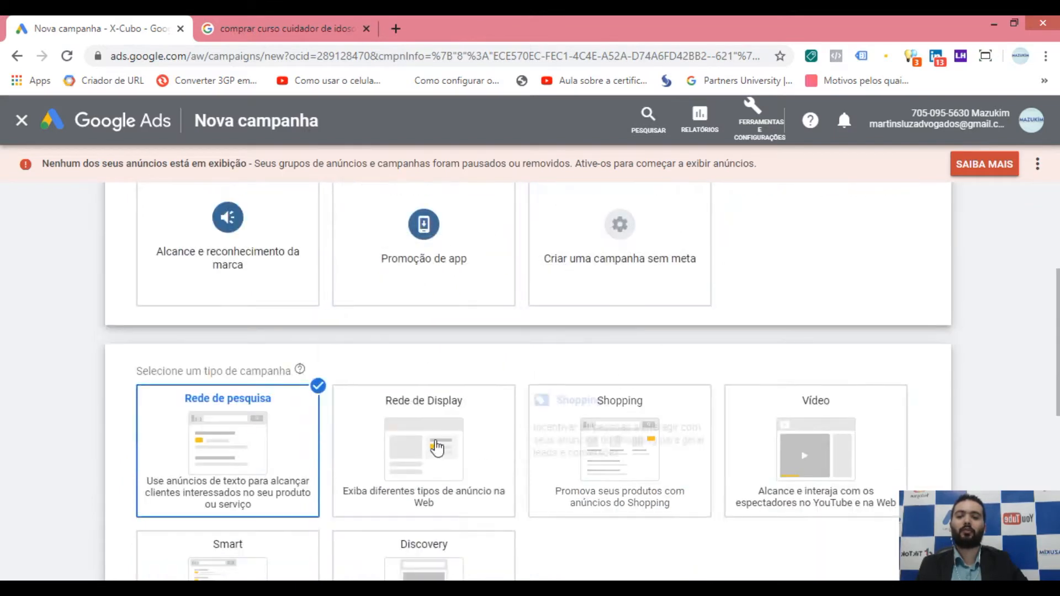
scroll(279, 414, down, 3)
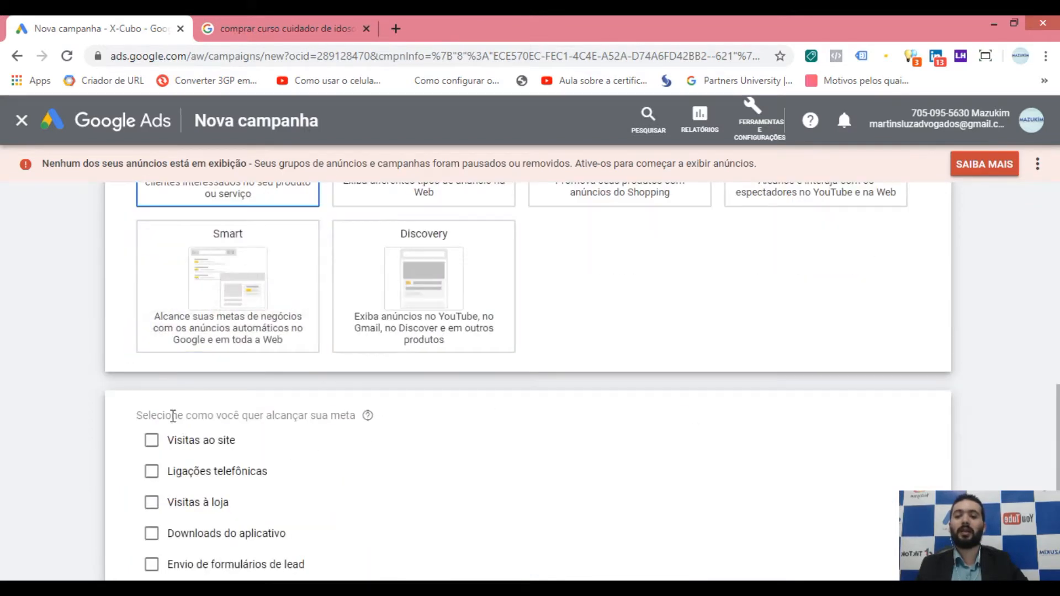
scroll(396, 452, down, 2)
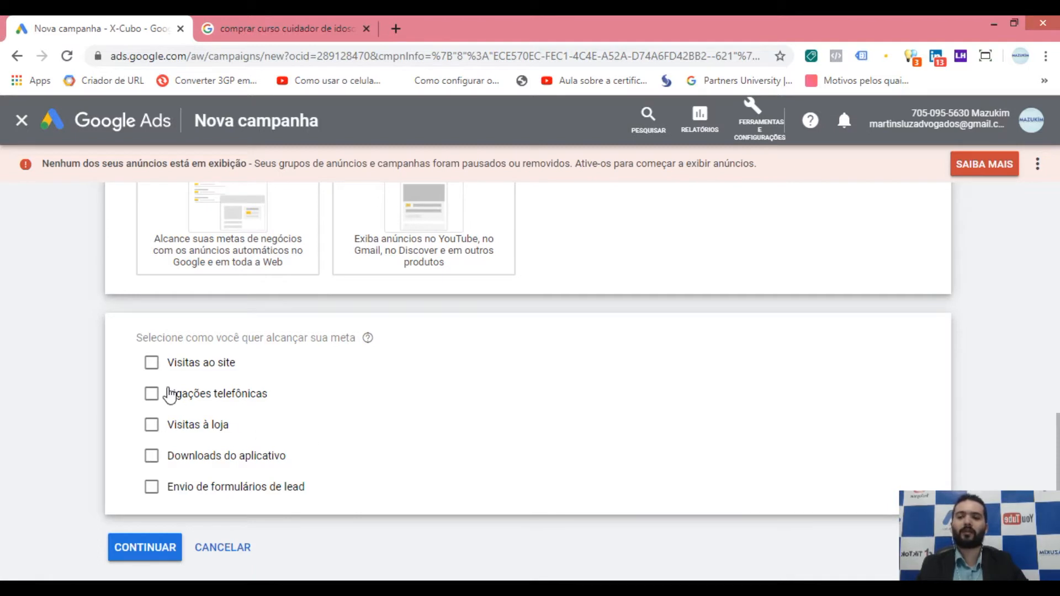
click(151, 363)
scroll(603, 443, down, 1)
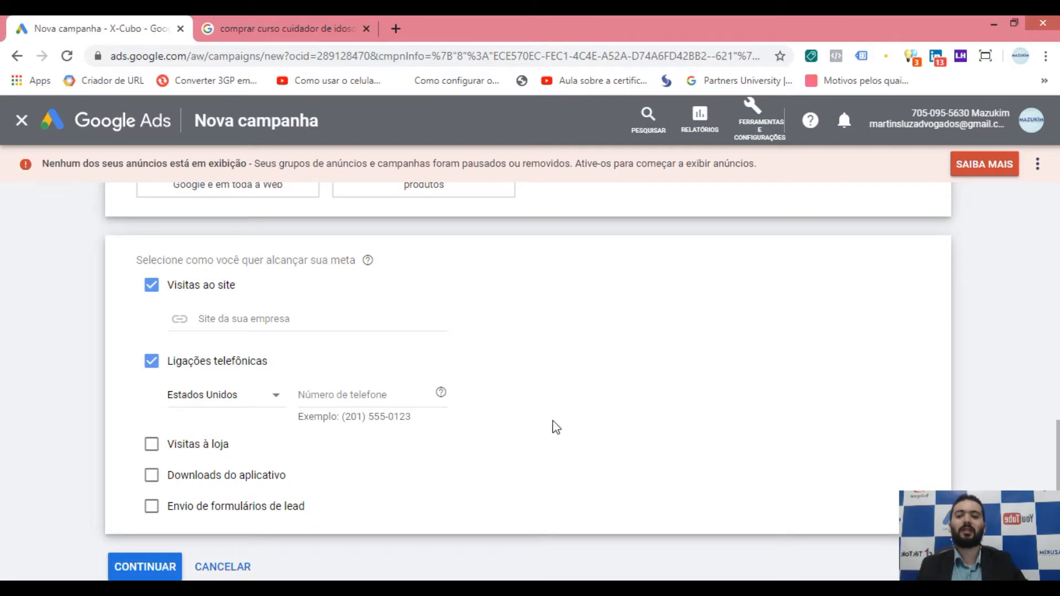
scroll(574, 425, down, 2)
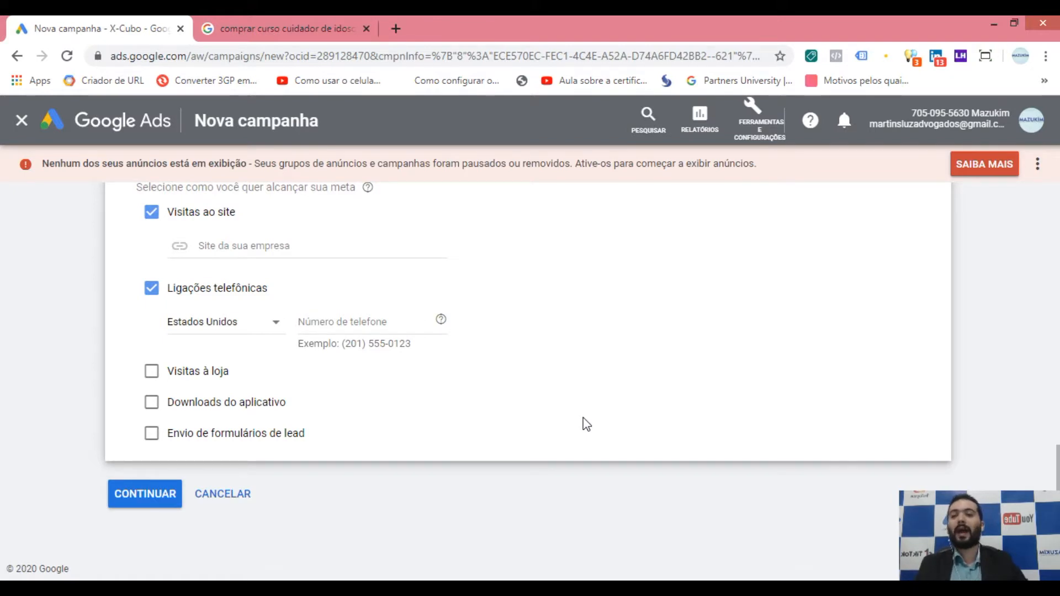
scroll(618, 439, up, 1)
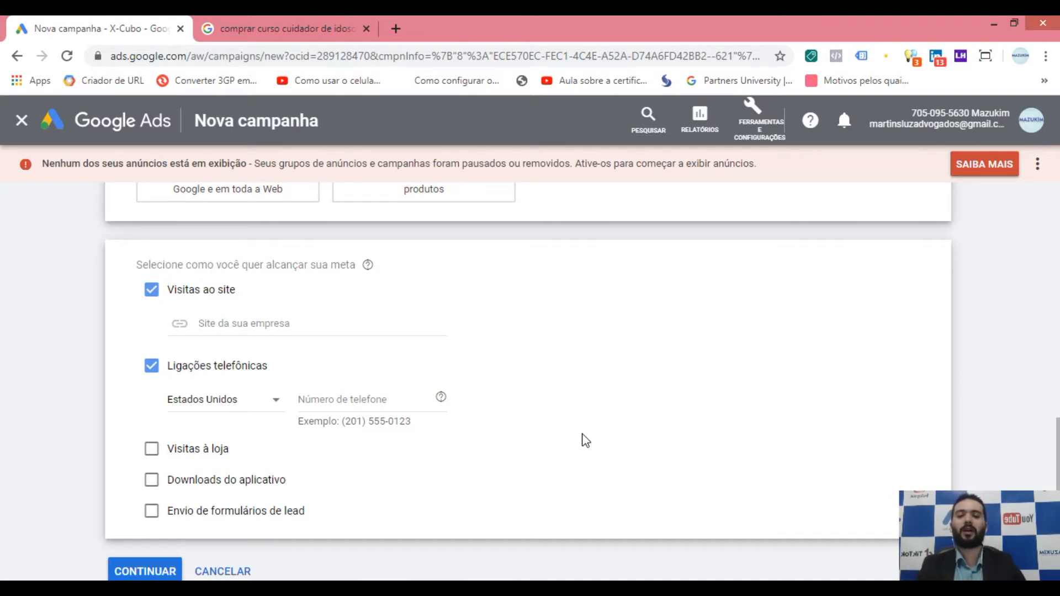
Open cuidadosataides.com.br in a new browser tab and copy its base address without the page path.
scroll(1049, 469, down, 1)
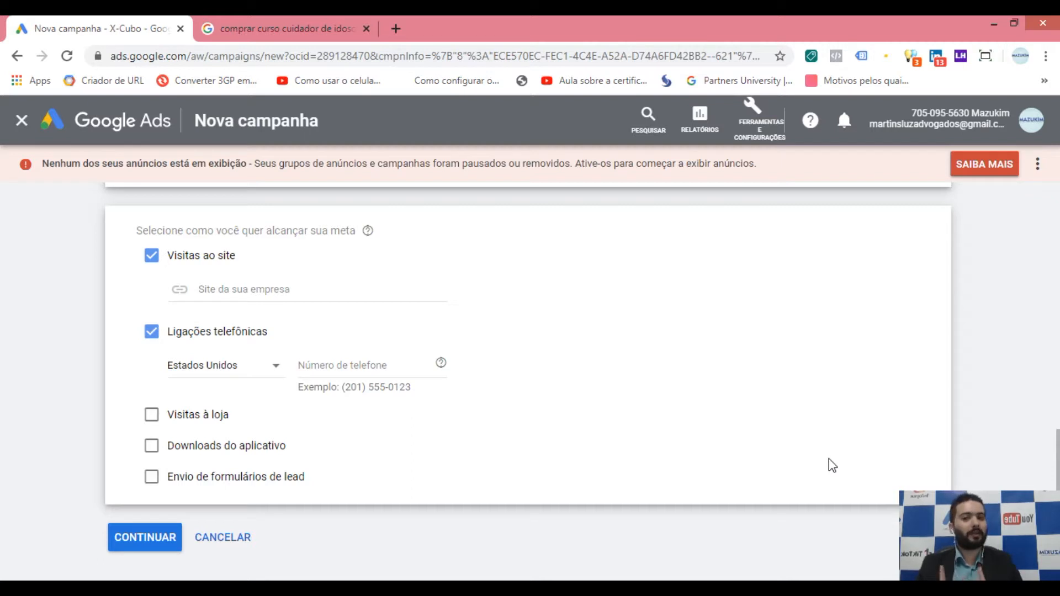
click(231, 293)
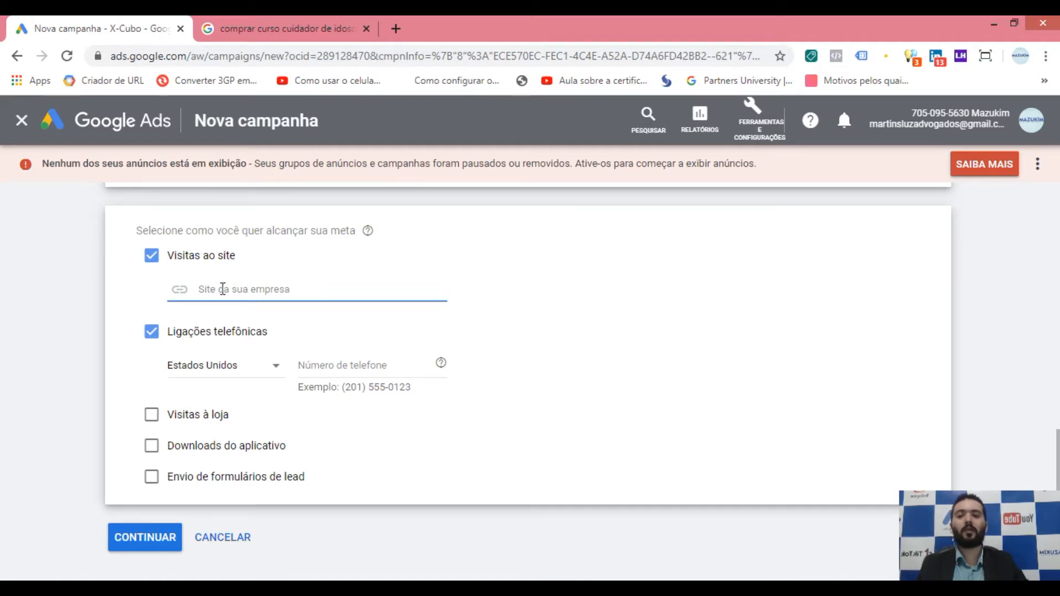
click(249, 290)
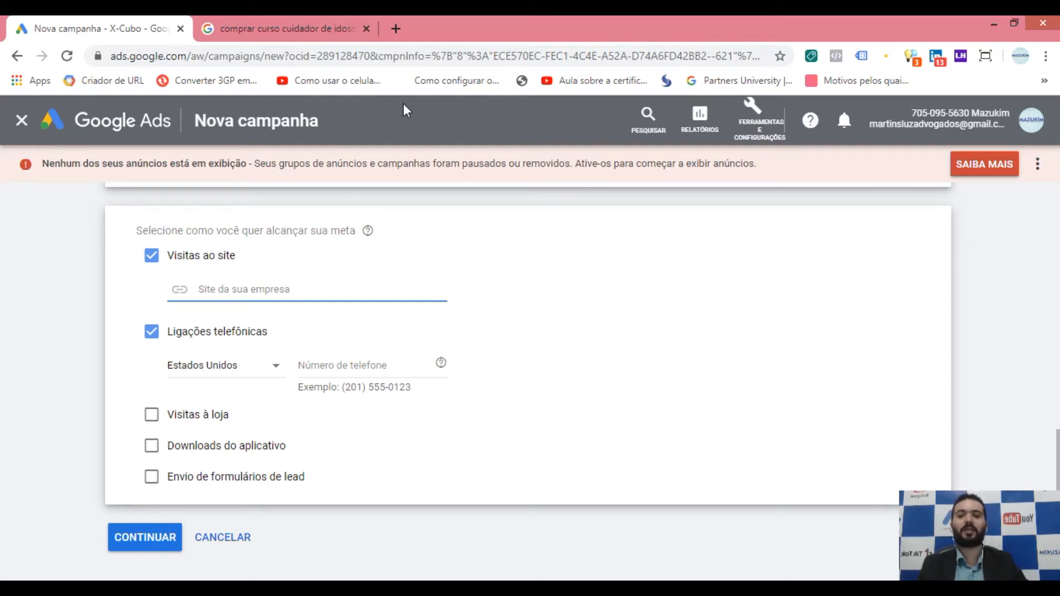
click(395, 29)
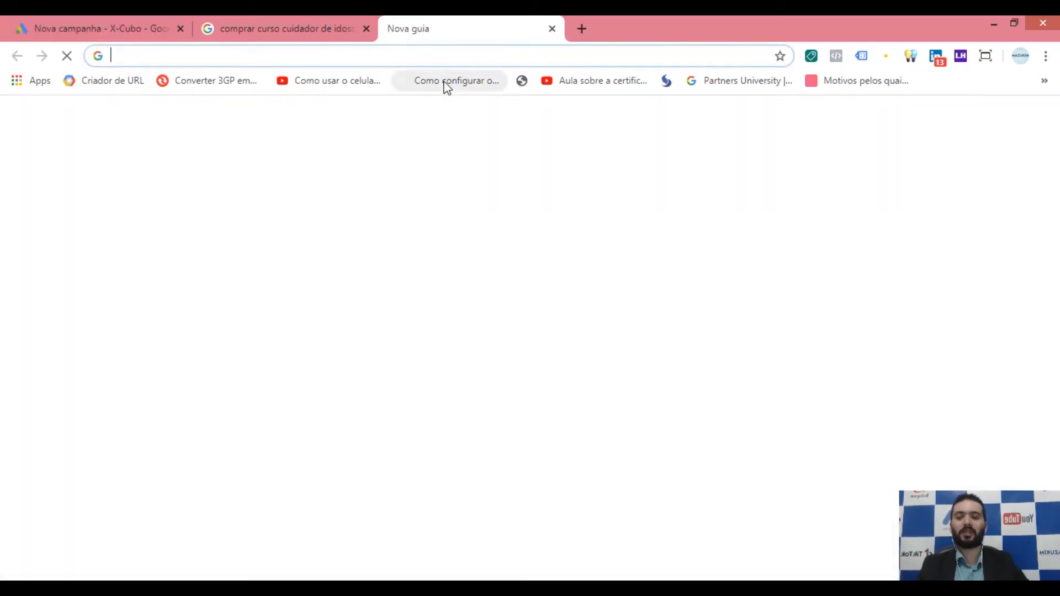
text(cuida)
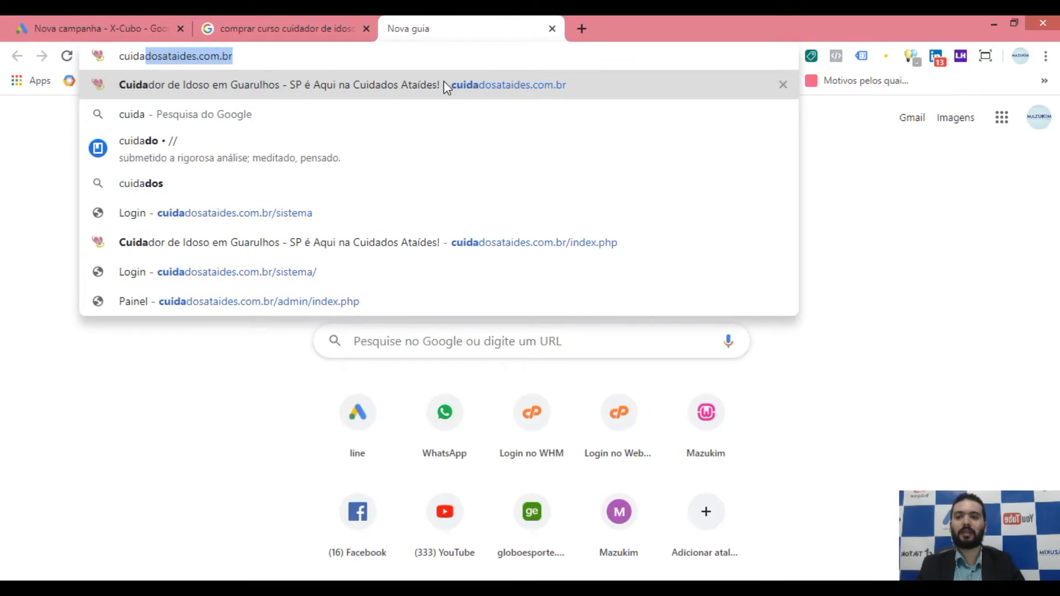
key(Return)
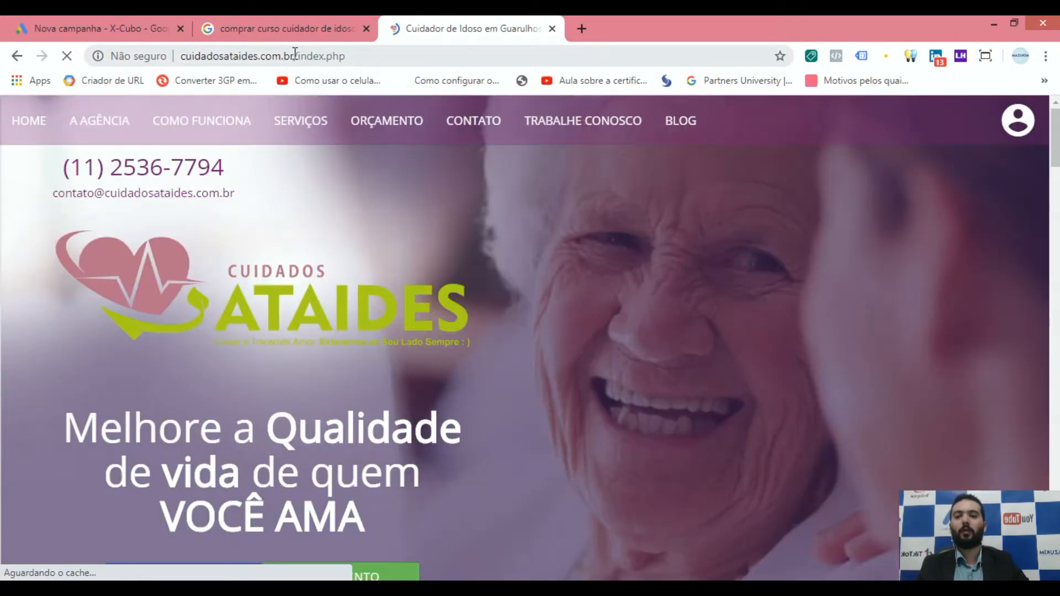
drag(295, 52, 174, 54)
key(ctrl+c)
mouse_move(278, 133)
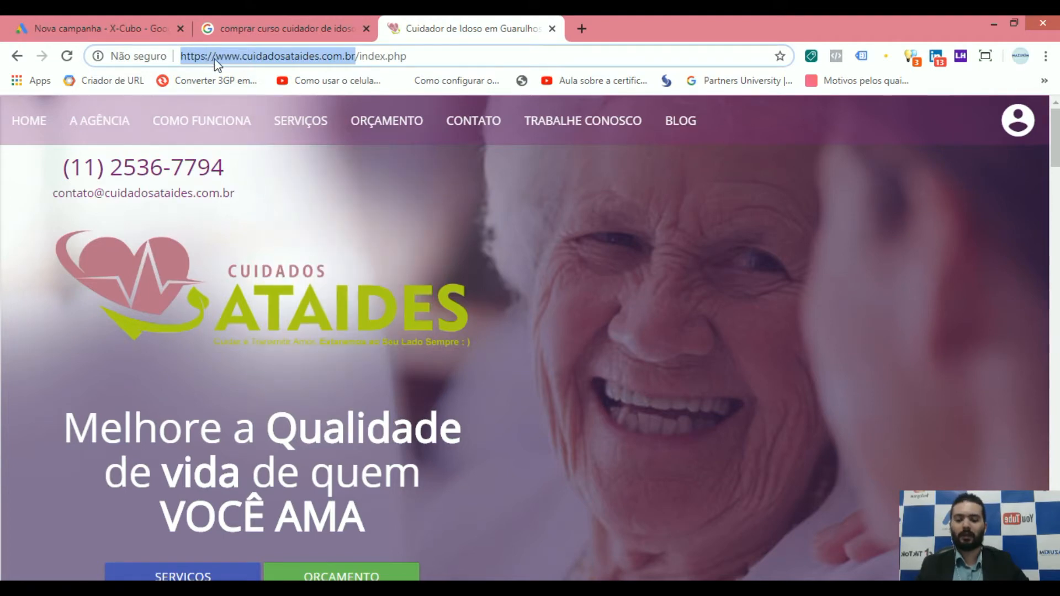
click(131, 17)
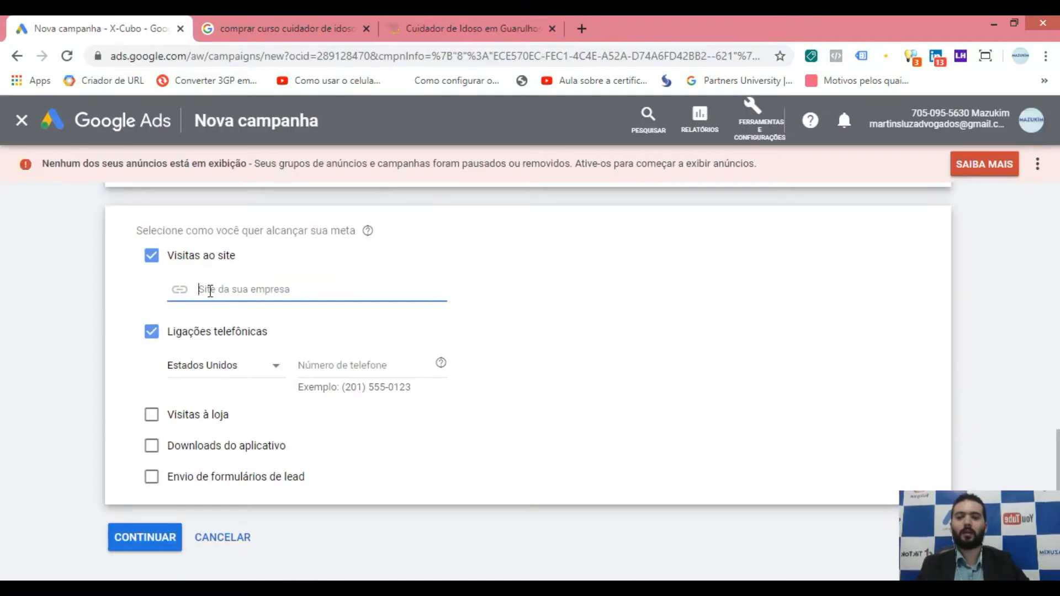
key(ctrl+v)
key(BackSpace)
click(538, 364)
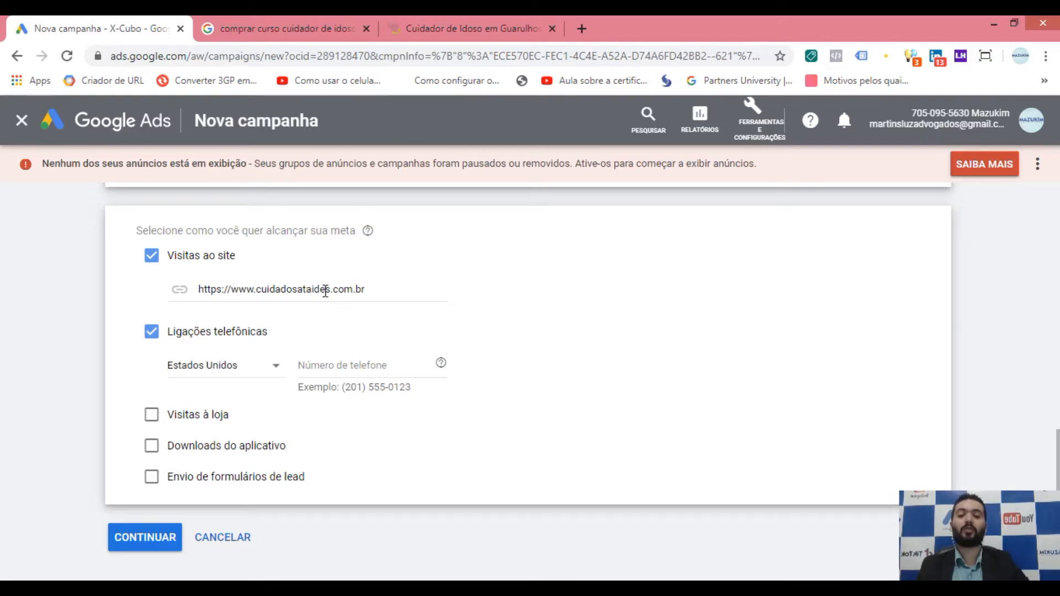
Review the Cuidados Ataides home page and check it against the website address entered in the campaign.
click(446, 31)
scroll(509, 240, down, 10)
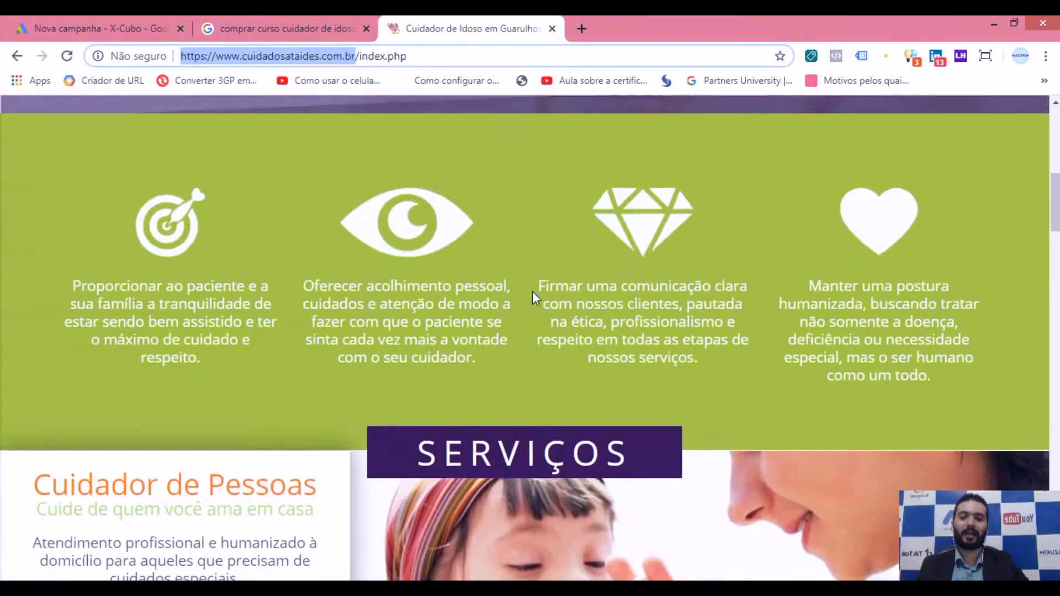
scroll(532, 290, up, 10)
click(522, 279)
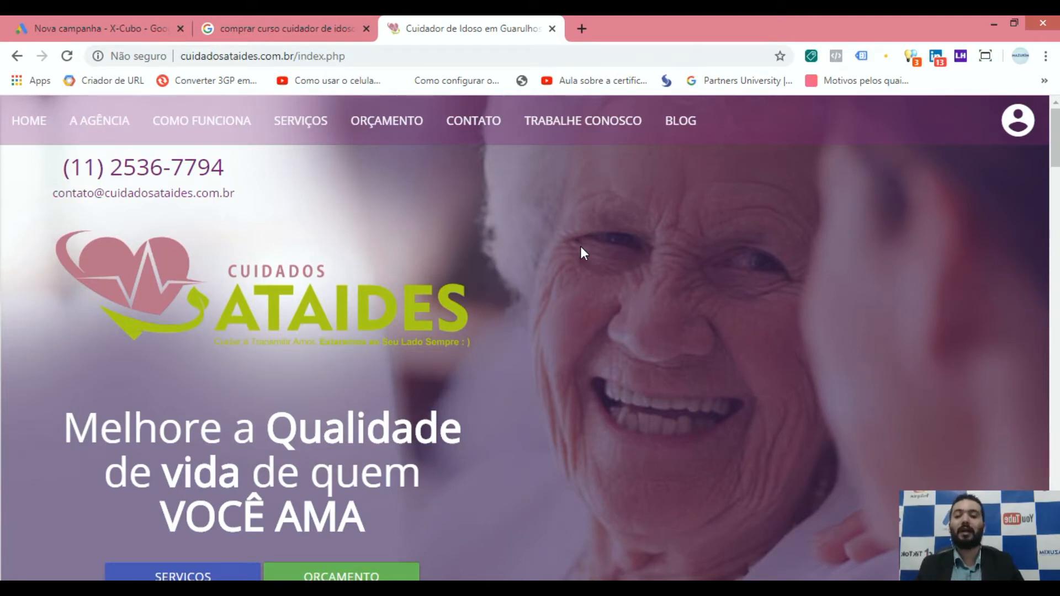
click(70, 26)
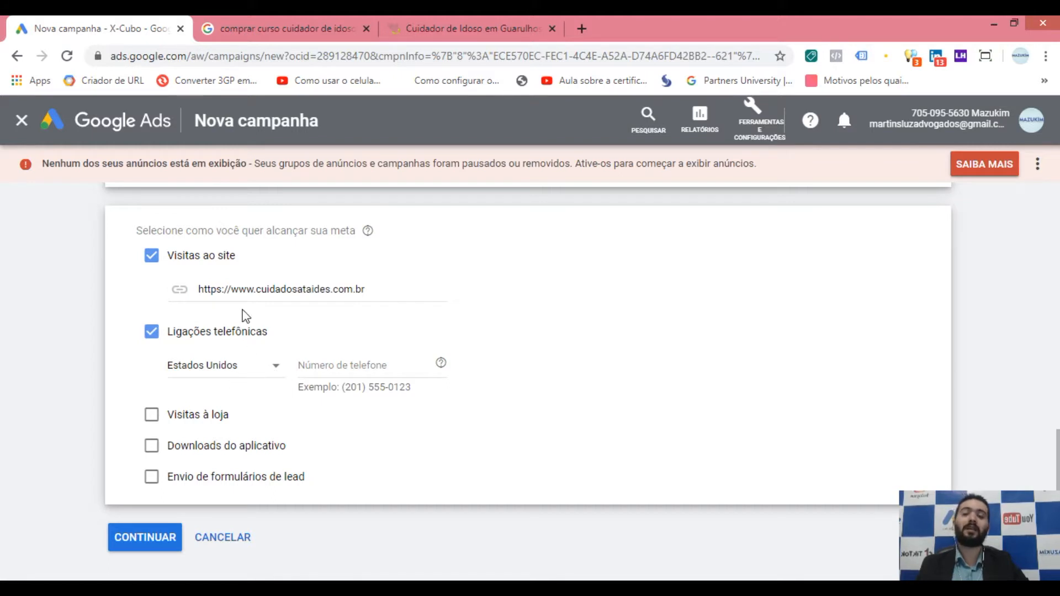
drag(373, 290, 196, 293)
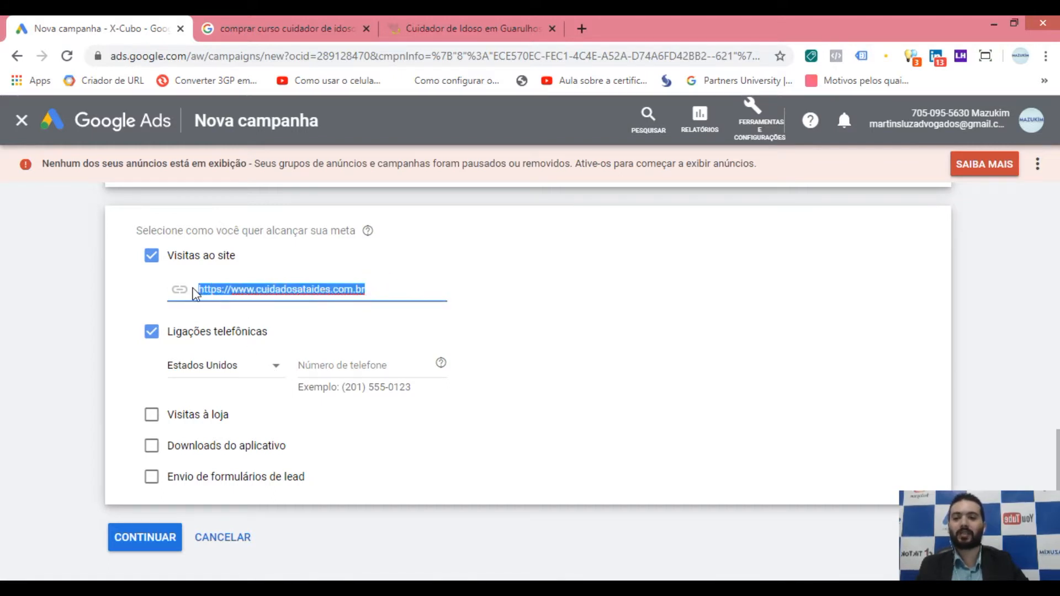
click(622, 440)
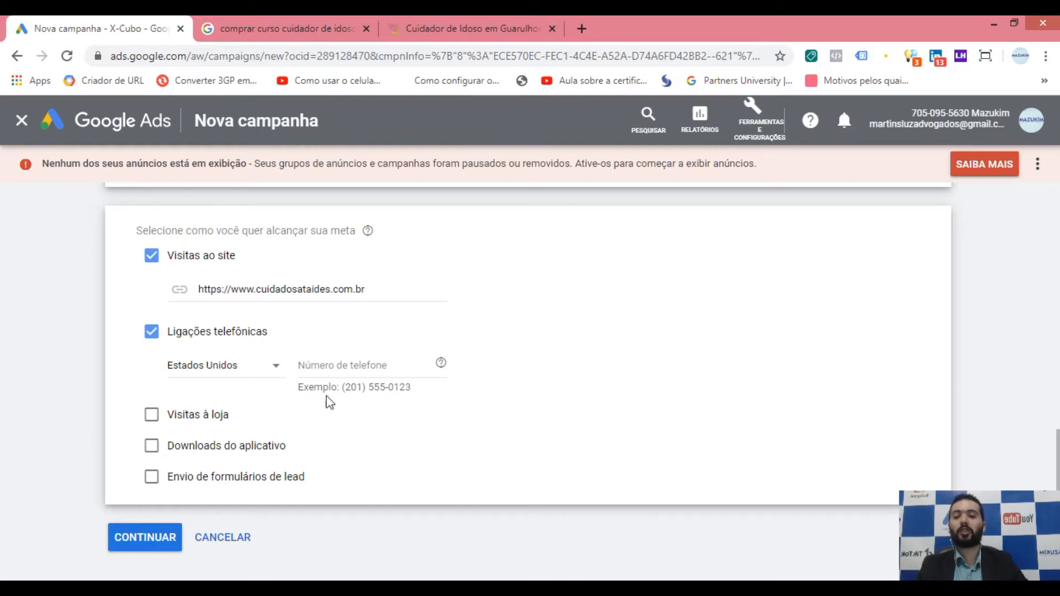
Set the phone country for Ligações telefônicas to Brasil.
click(258, 380)
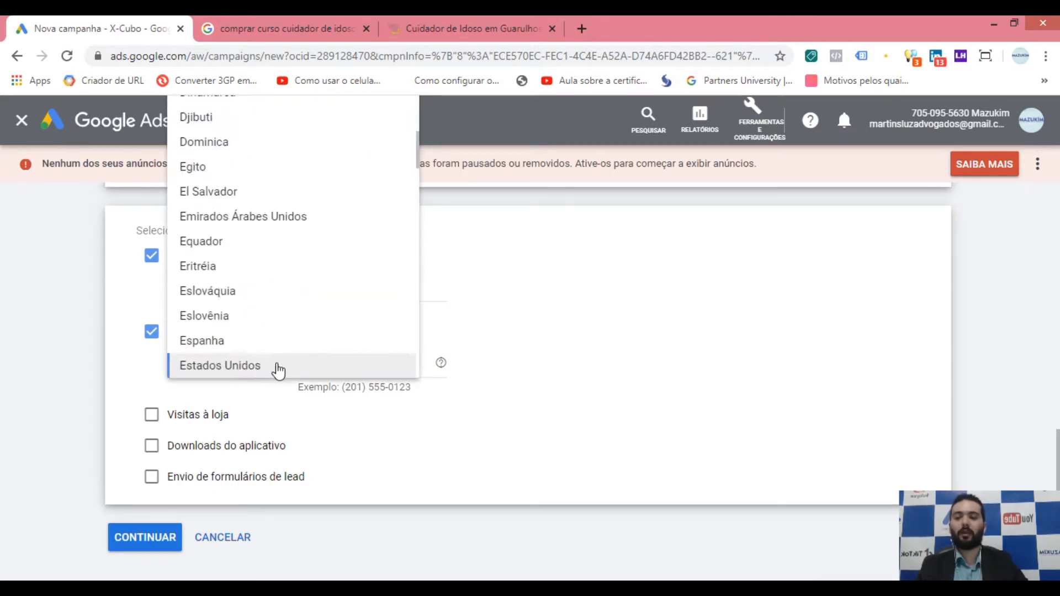
scroll(271, 371, up, 15)
scroll(273, 371, down, 3)
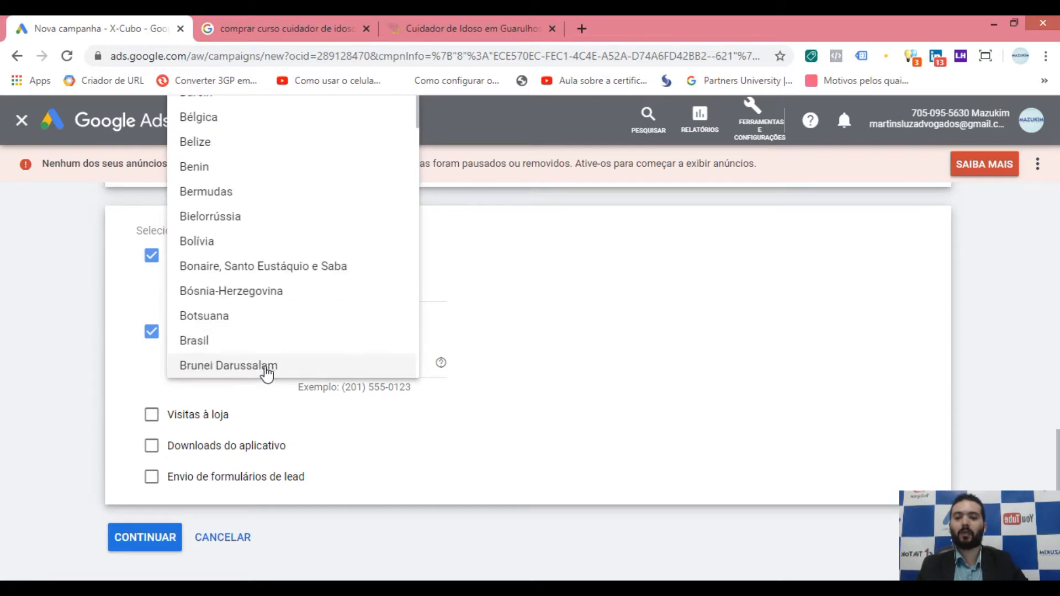
click(227, 341)
click(595, 461)
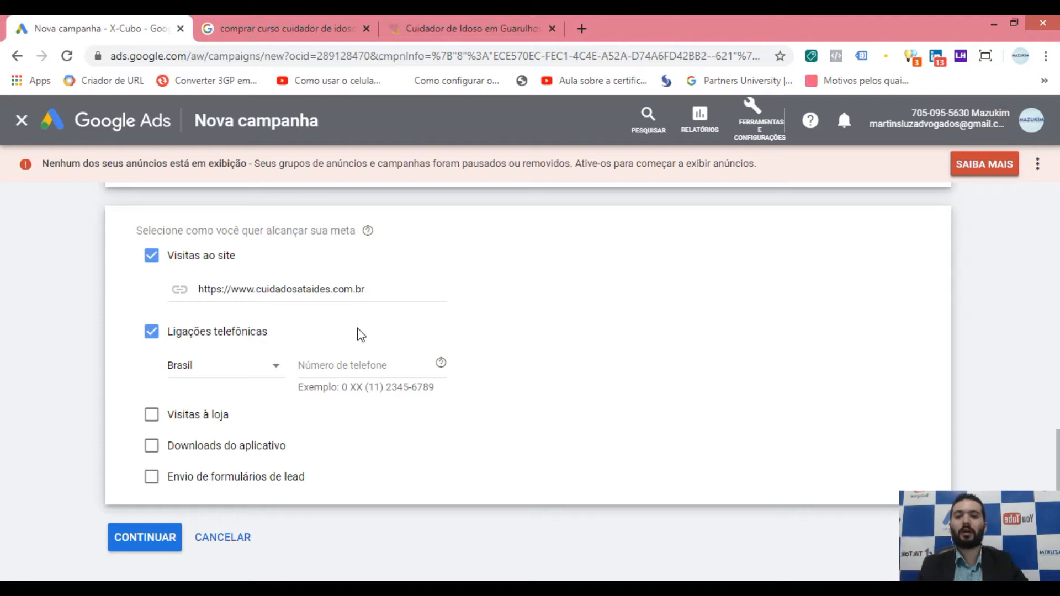
Copy the company's phone number from the Cuidados Ataides site into the campaign's Número de telefone field.
click(463, 28)
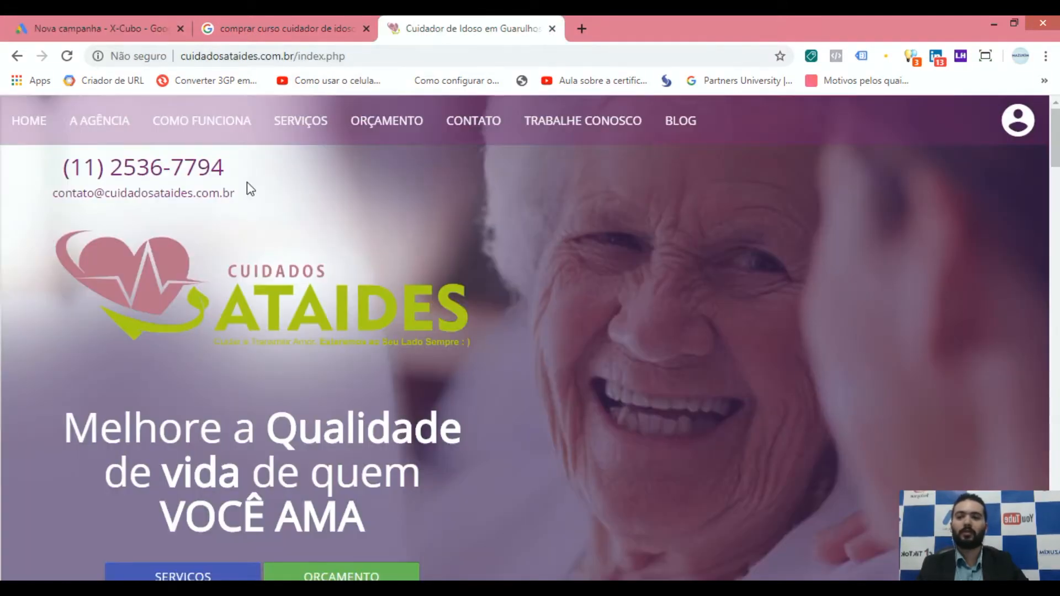
drag(225, 167, 63, 176)
key(ctrl+c)
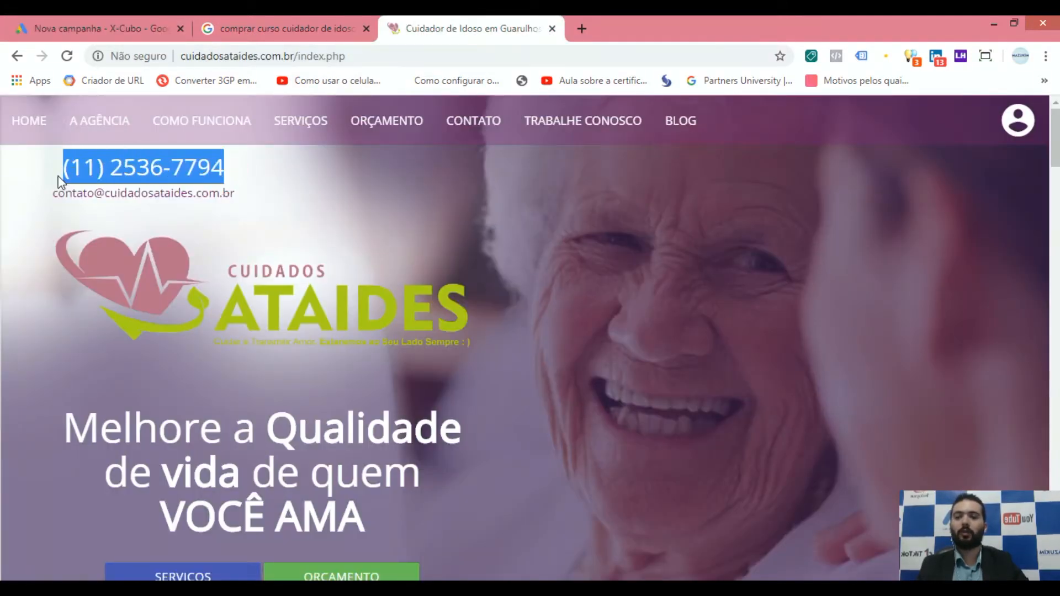
click(99, 28)
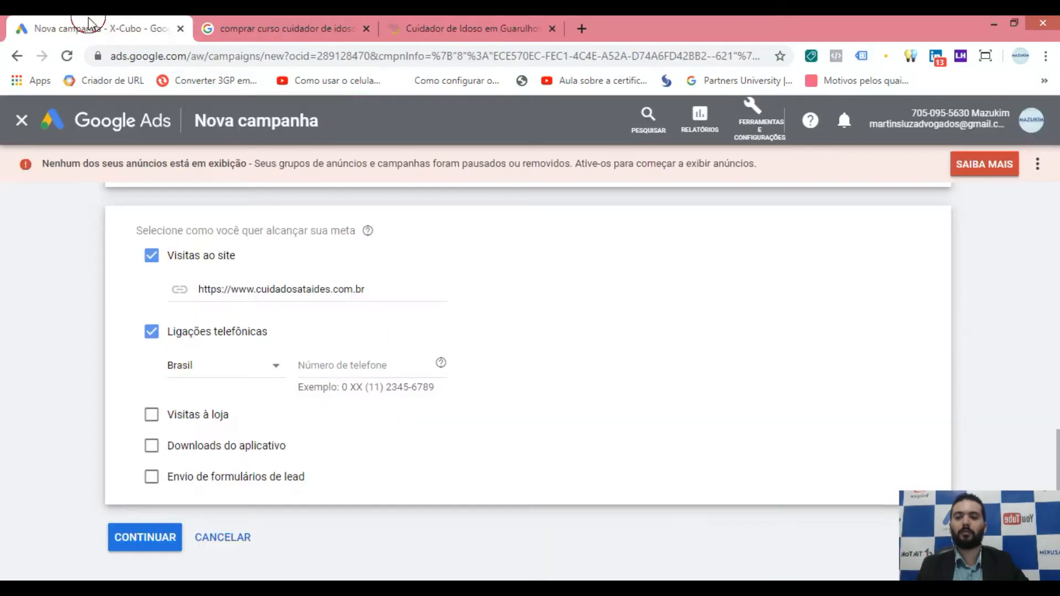
click(346, 367)
key(ctrl+v)
click(460, 421)
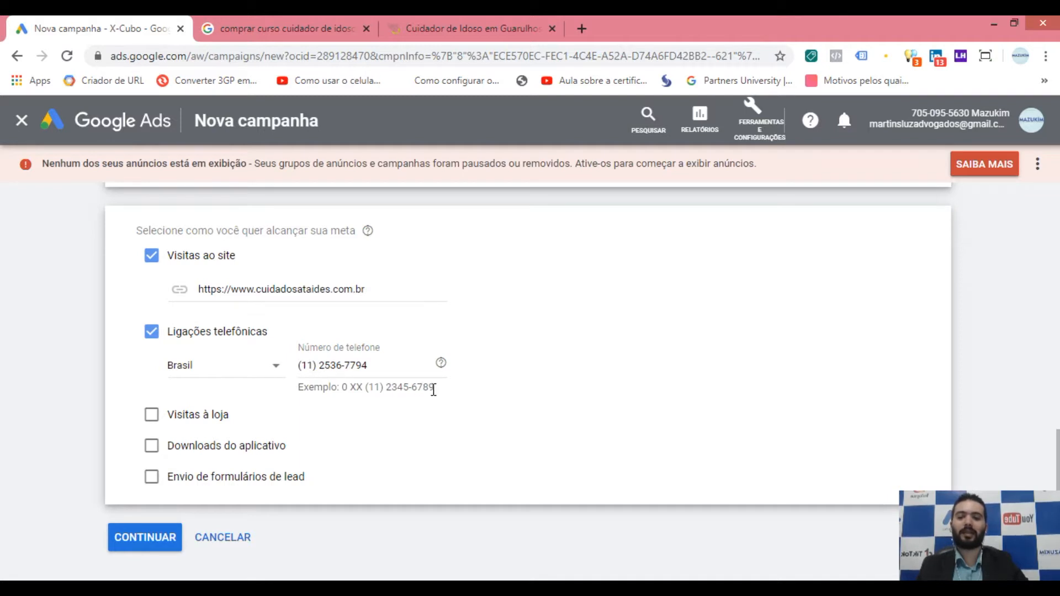
Check the example phone format and continue to the campaign settings.
drag(438, 390, 344, 387)
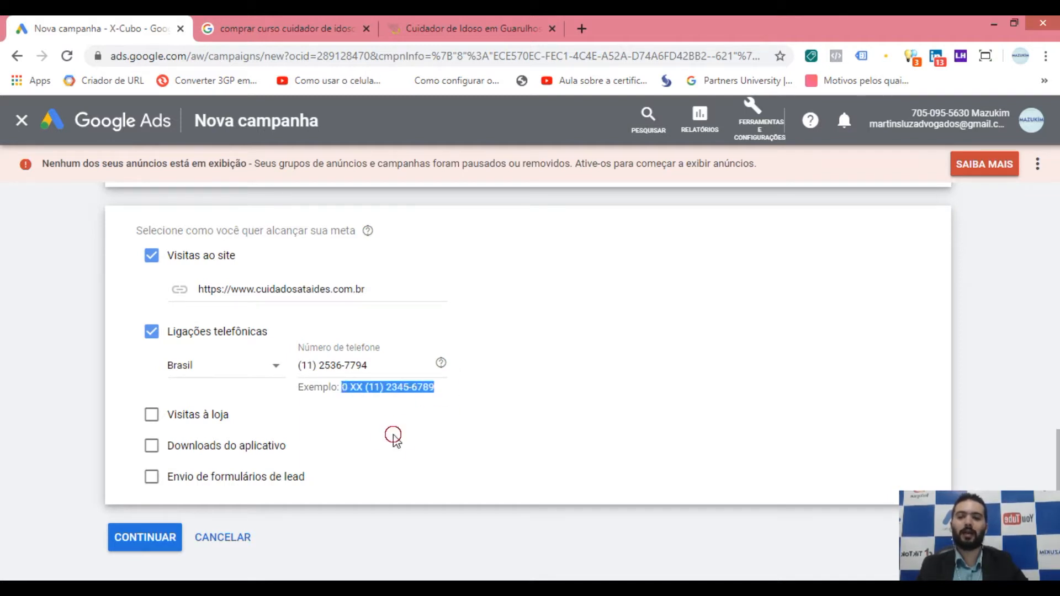
click(347, 381)
scroll(498, 393, down, 1)
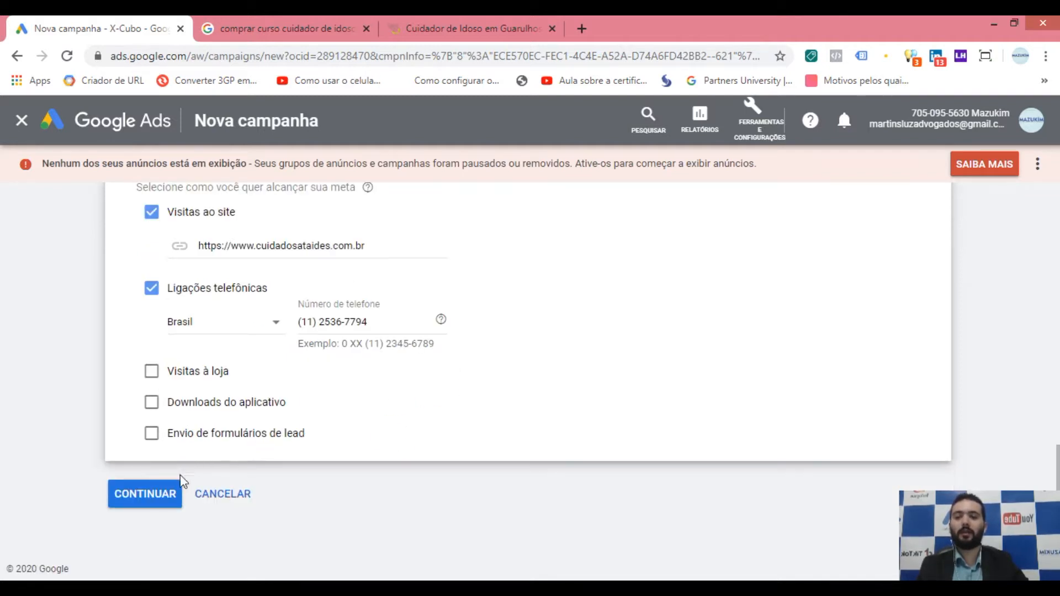
click(158, 495)
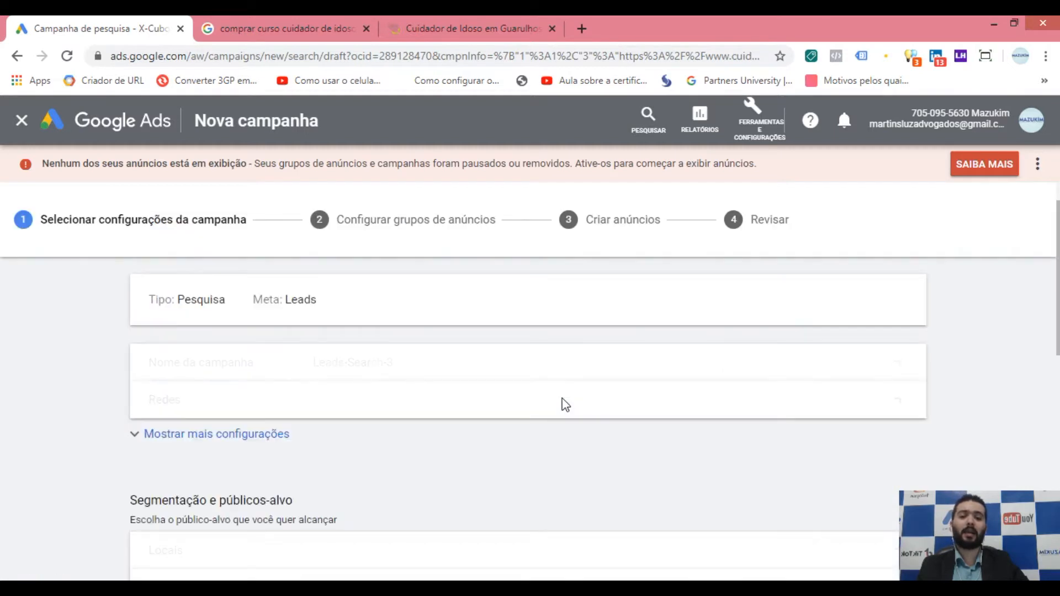
Replace the default campaign name with "RP - Curso Cuidador de Idoso".
drag(1057, 237, 1048, 216)
scroll(381, 403, down, 1)
drag(396, 338, 296, 343)
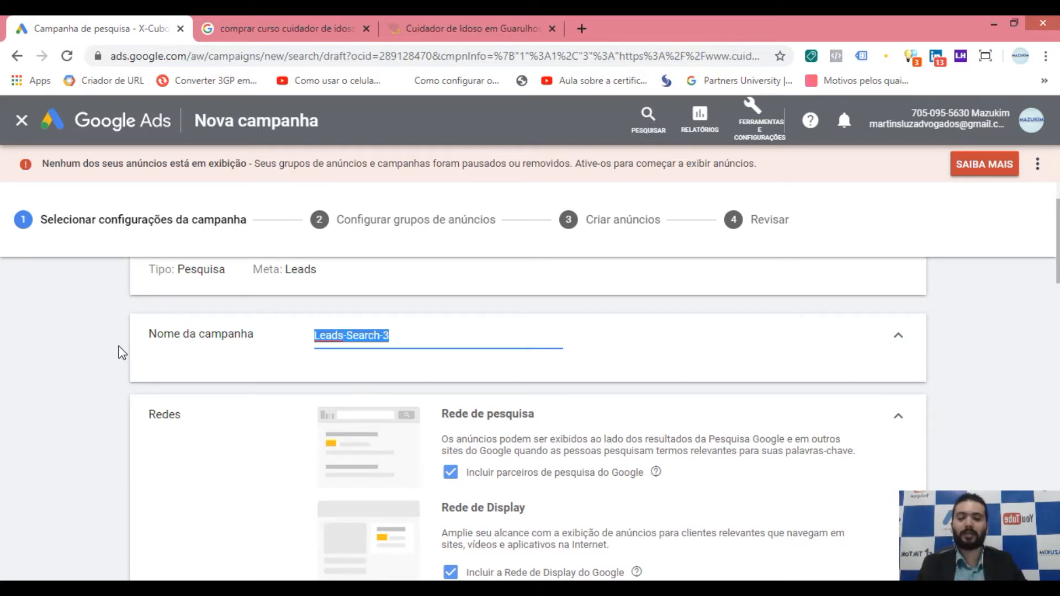
text(RP)
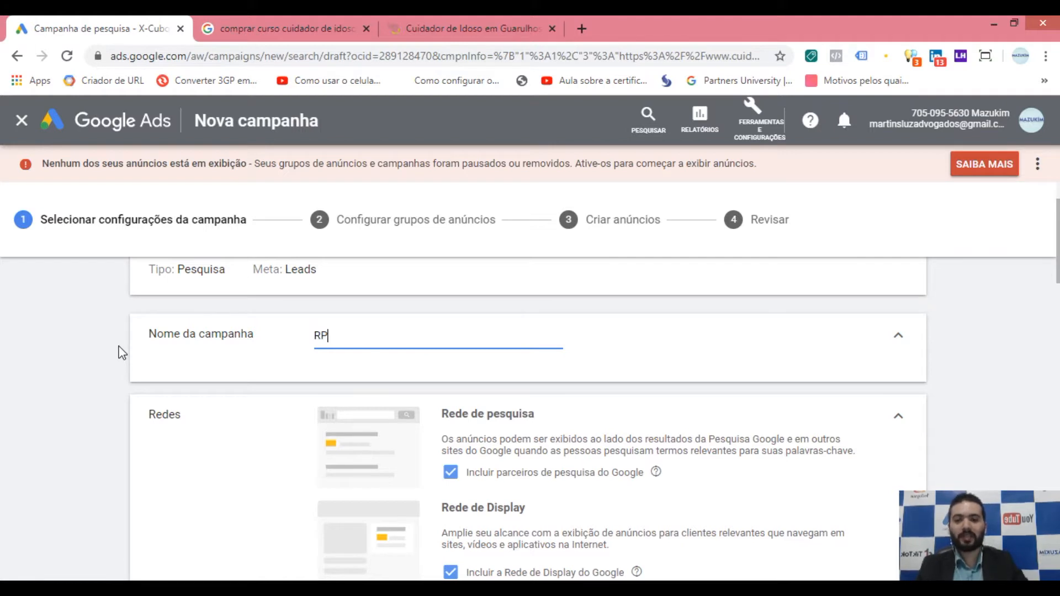
text( - )
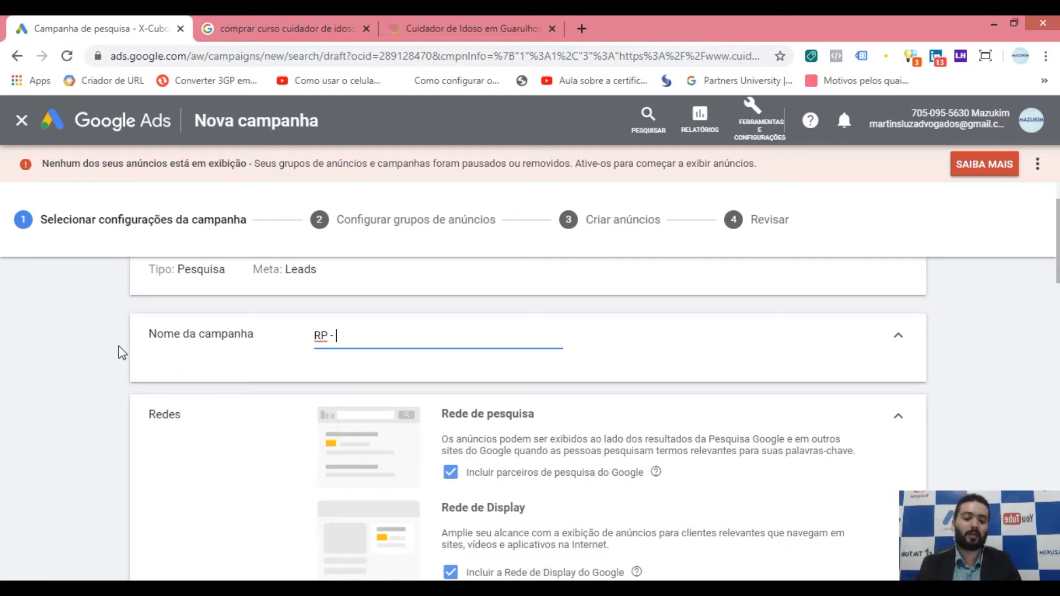
text(Curso )
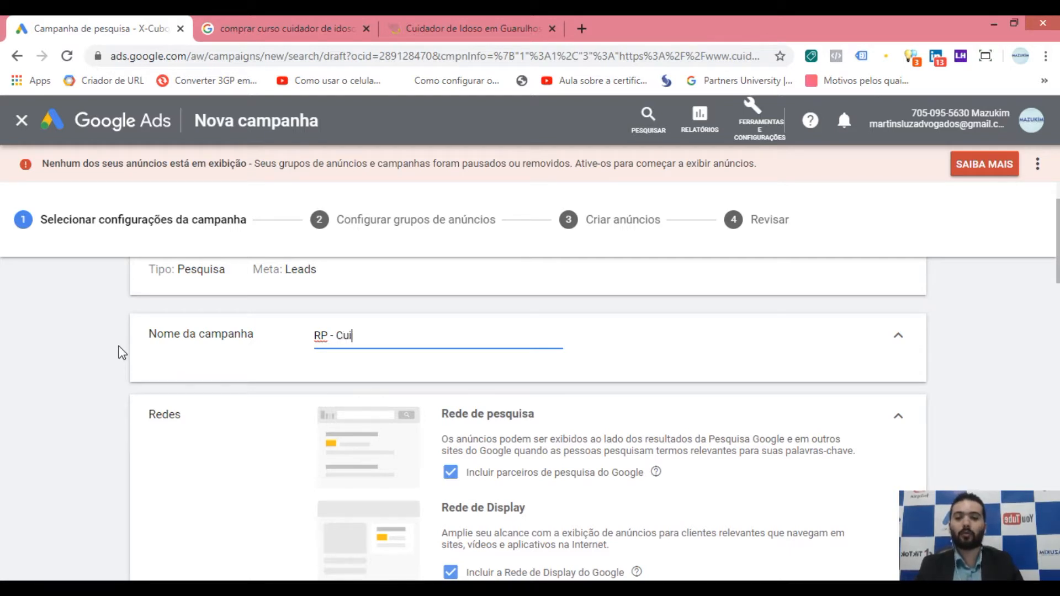
text(Cuidad)
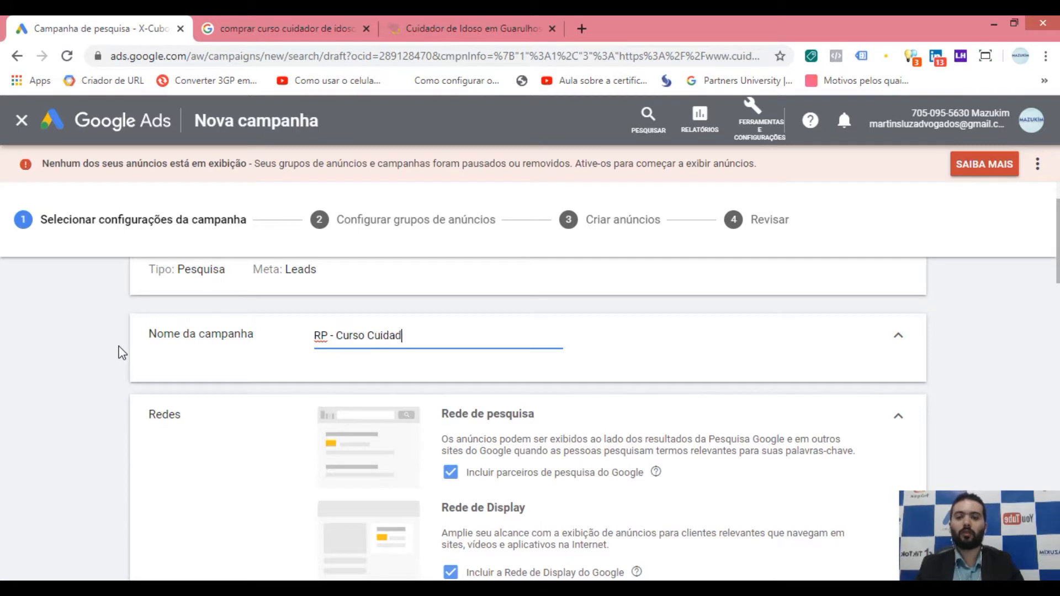
text(or de Idoso)
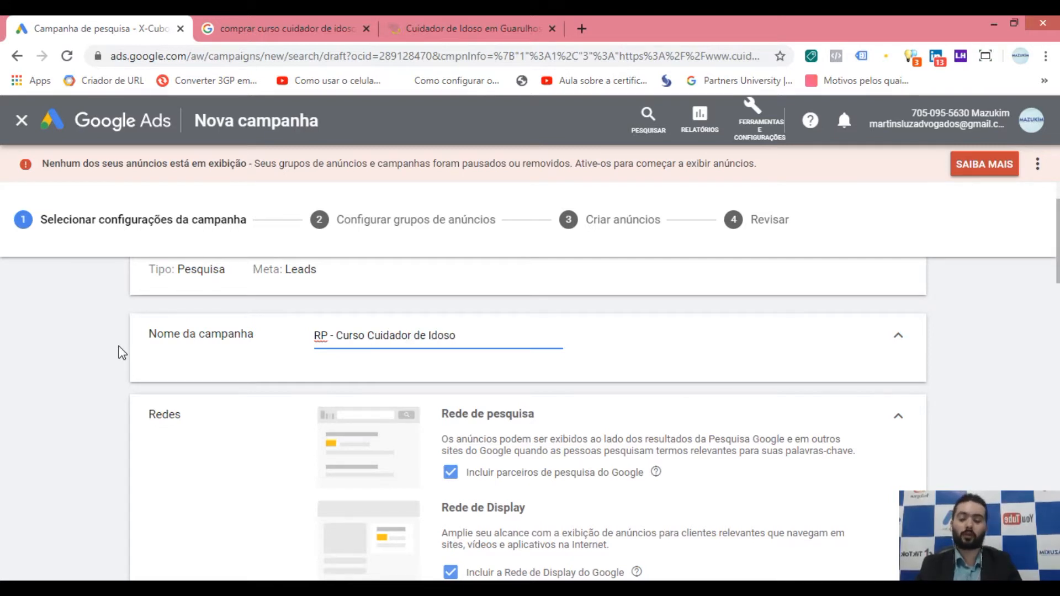
Delete "Curso Cuidador de Idoso" from the campaign name, keeping only the "RP -" prefix.
key(shift+Left)
key(shift+Left)
key(shift+Left)
key(shift+Left)
key(shift+Left)
key(shift+Left)
key(shift+Left)
key(shift+Left)
key(shift+Left)
key(shift+Left)
key(shift+Left)
key(shift+Left)
key(shift+Left)
key(shift+Left)
key(shift+Left)
key(shift+Left)
key(shift+Left)
key(shift+Left)
key(shift+Left)
key(shift+Left)
key(shift+Left)
key(shift+Left)
key(shift+Left)
key(shift+Left)
key(shift+Left)
key(shift+Left)
key(shift+Left)
key(shift+Left)
key(shift+Right)
key(shift+Right)
key(shift+Right)
key(shift+Right)
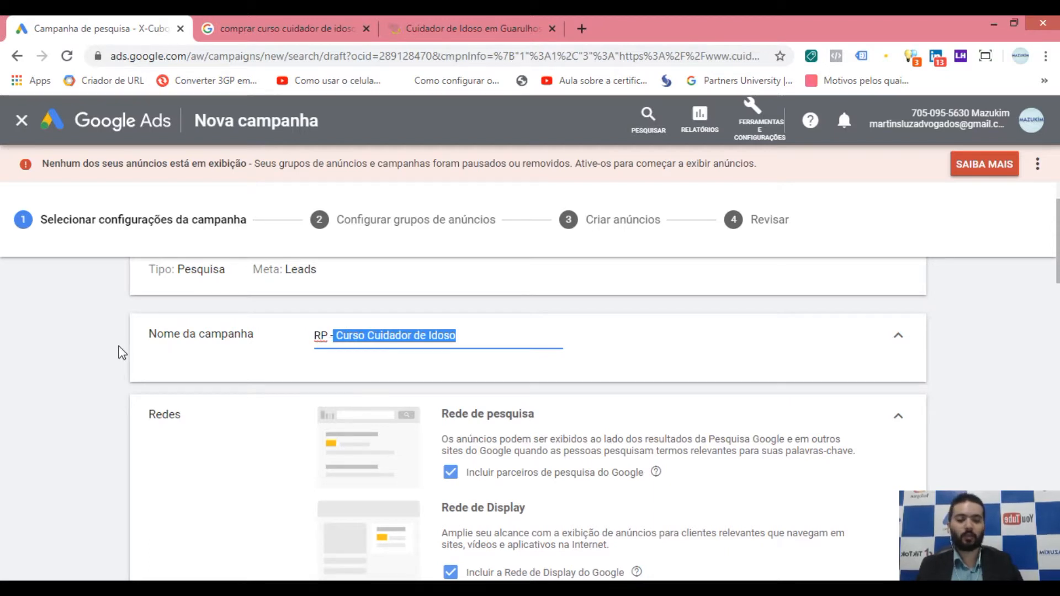
key(BackSpace)
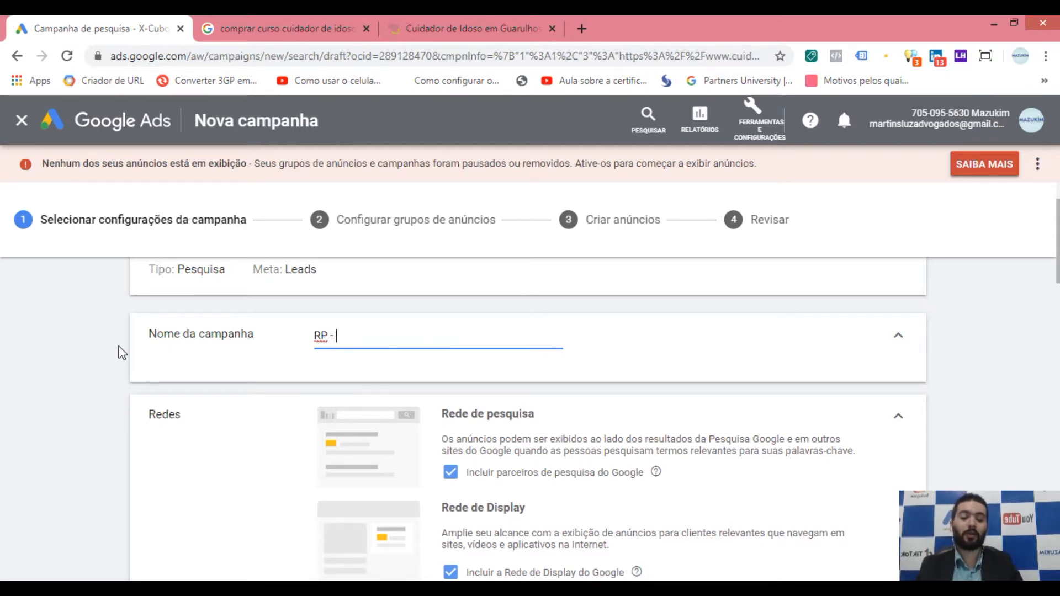
Complete the campaign name as "RP - Lead - Curso Cuidador de Idoso".
text(Lead -)
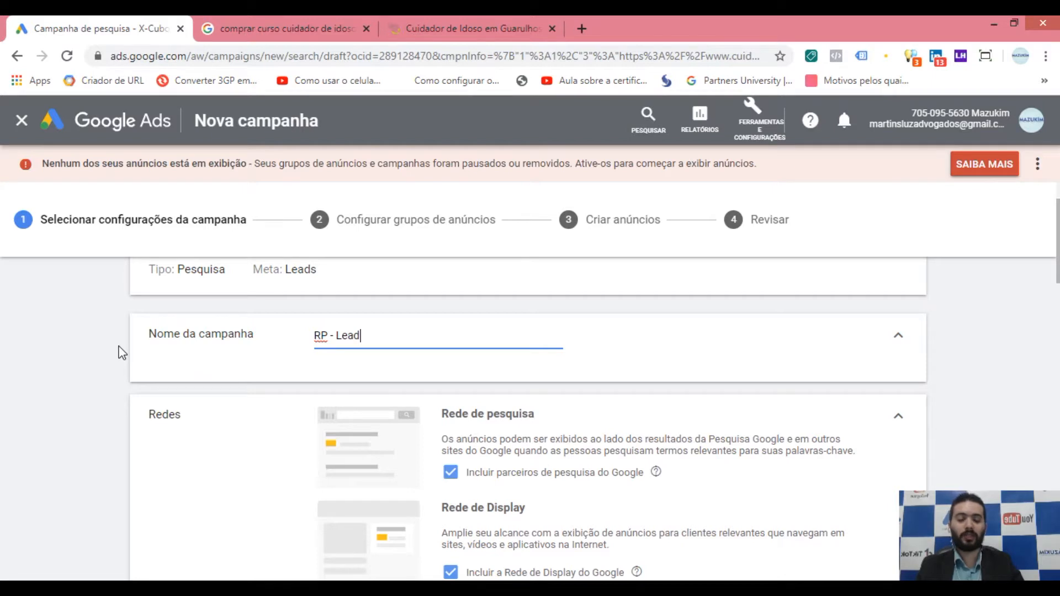
text(Cu)
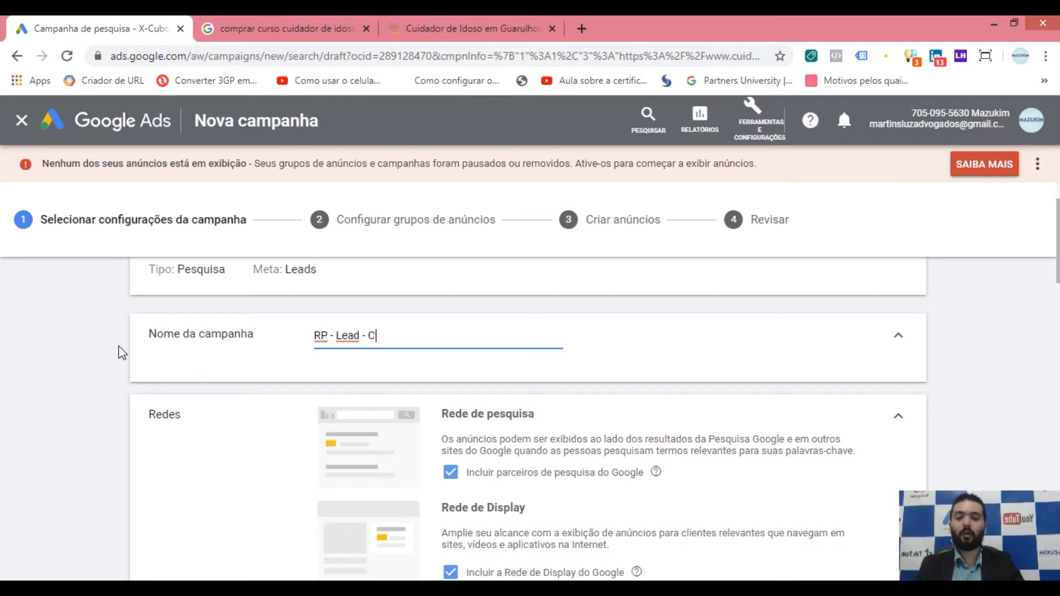
key(BackSpace)
text(urso cuidad)
key(BackSpace)
key(BackSpace)
key(BackSpace)
key(BackSpace)
key(BackSpace)
key(BackSpace)
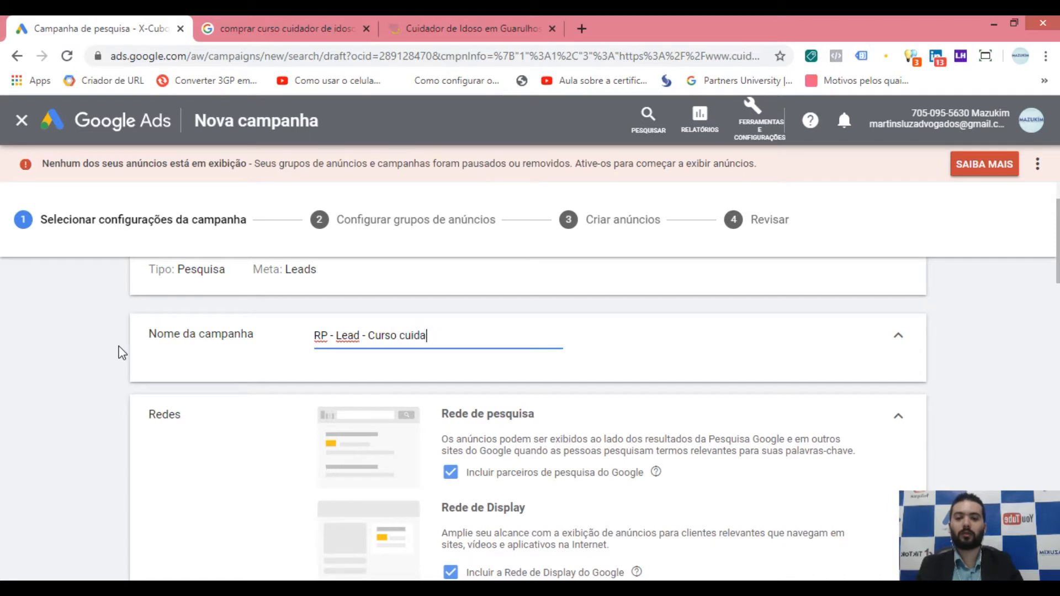
text(Cuidador de Idoso)
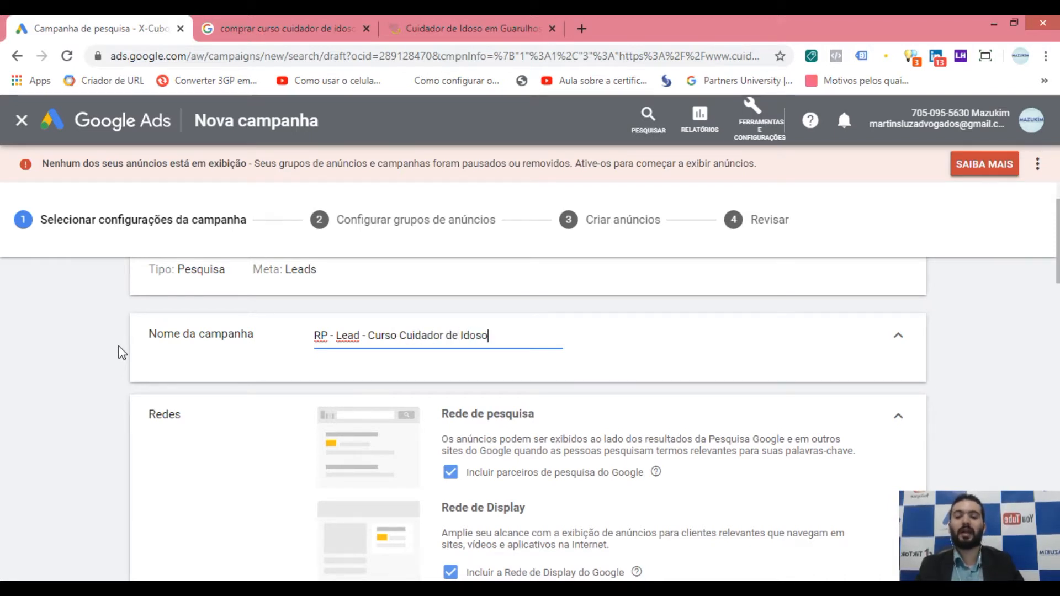
Highlight the "Lead" and "Curso Cuidador de Idoso" parts of the campaign name to examine the naming structure.
key(ctrl+Left)
key(ctrl+Left)
key(ctrl+Left)
key(ctrl+Left)
key(ctrl+Left)
key(shift+Right)
key(shift+Right)
key(Right)
key(Right)
key(Right)
key(shift+Right)
key(shift+Right)
key(shift+Right)
key(shift+Right)
key(shift+Right)
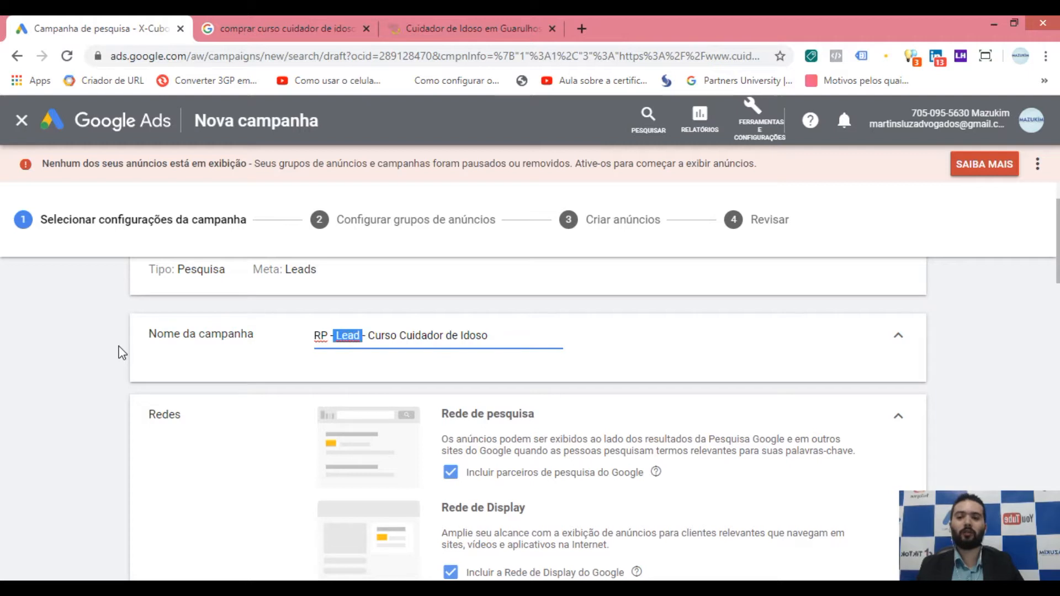
key(Right)
key(Right)
key(Right)
key(Right)
key(shift+Right)
key(shift+Right)
key(shift+Right)
key(shift+Right)
key(shift+Right)
key(shift+Right)
key(shift+Right)
key(shift+Right)
key(shift+Right)
key(shift+Right)
key(shift+Right)
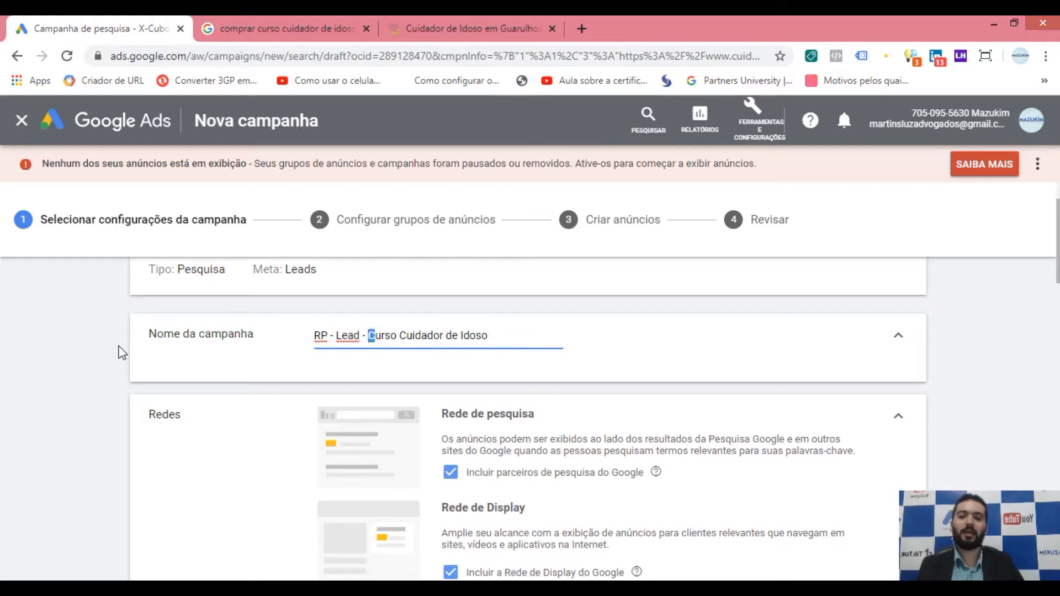
key(shift+Right)
key(shift+Right)
key(shift+Right)
key(shift+Right)
key(shift+Right)
key(shift+Right)
key(shift+Right)
key(shift+Right)
key(shift+Right)
key(shift+Right)
key(shift+Right)
key(shift+Right)
key(Right)
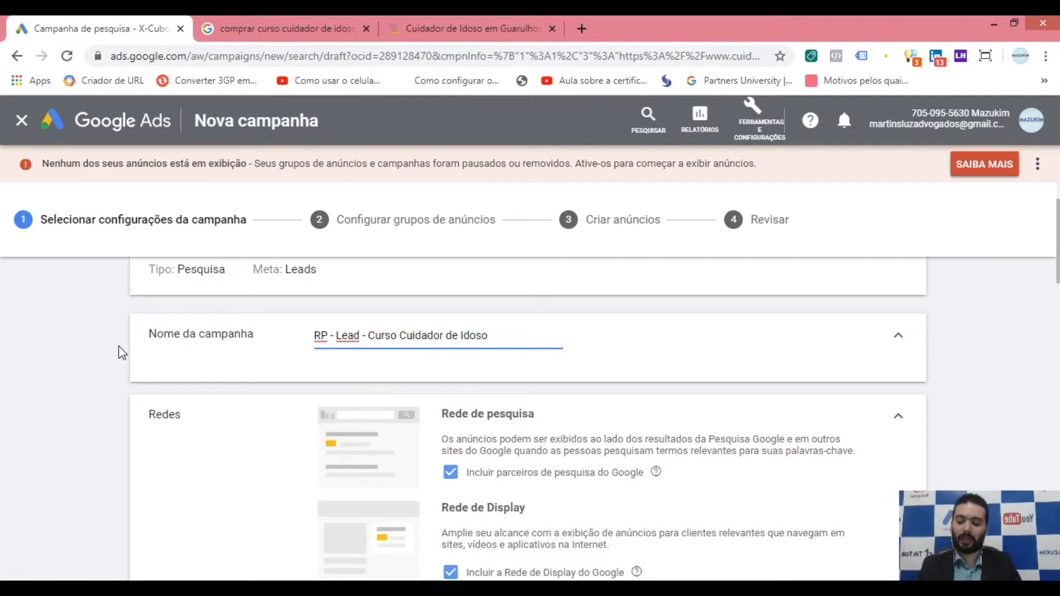
key(shift+Left)
key(shift+Left)
key(shift+Left)
key(shift+Left)
key(shift+Left)
key(shift+Left)
key(shift+Left)
key(shift+Left)
key(shift+Left)
key(shift+Left)
key(shift+Left)
key(shift+Left)
key(shift+Left)
key(shift+Left)
key(shift+Left)
key(shift+Left)
key(shift+Left)
key(shift+Left)
key(shift+Left)
key(shift+Left)
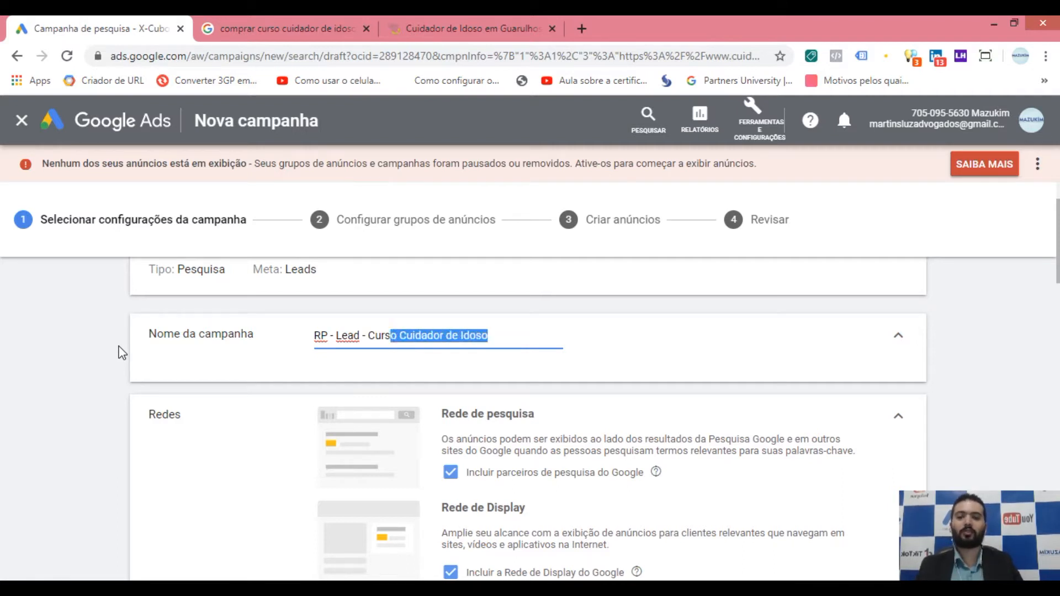
key(Right)
Remove "Lead -" from the campaign name, leaving "RP - Curso Cuidador de Idoso", and leave the name field.
key(Left)
key(Left)
key(Left)
key(Left)
key(Left)
key(Left)
key(Left)
key(Left)
key(Left)
key(Left)
key(Left)
key(Left)
key(Left)
key(Left)
key(Left)
key(Left)
key(Left)
key(Left)
key(Left)
key(Left)
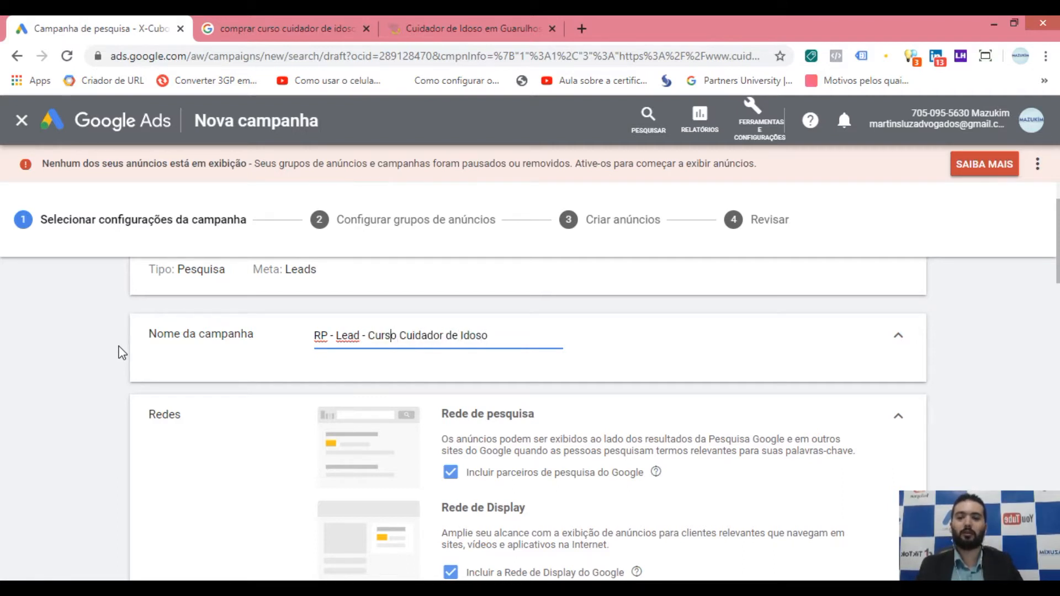
key(shift+Left)
key(shift+Left)
key(shift+Left)
key(shift+Left)
key(shift+Left)
key(shift+Left)
key(shift+Left)
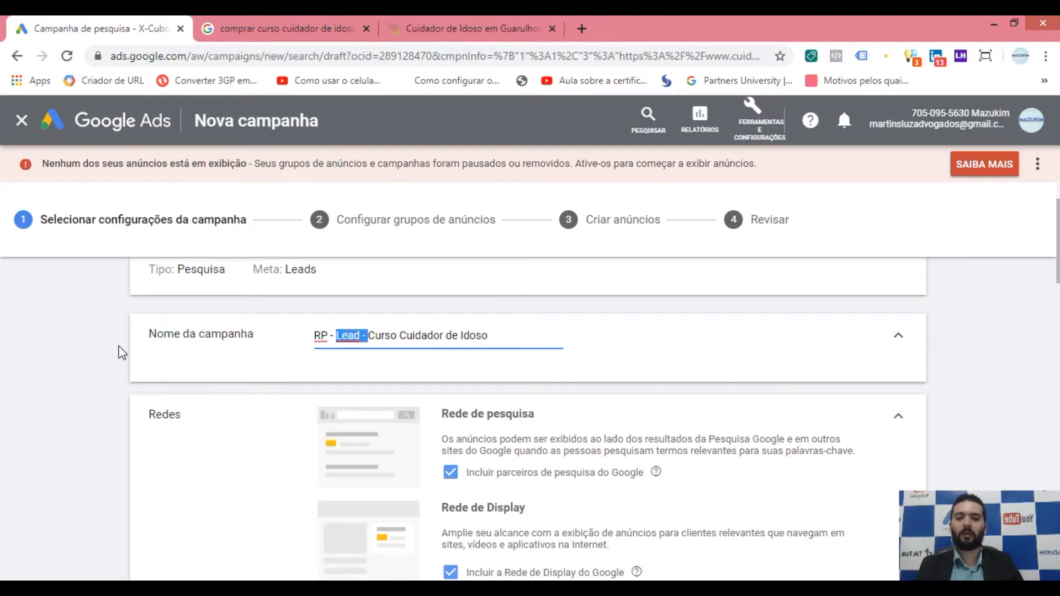
key(BackSpace)
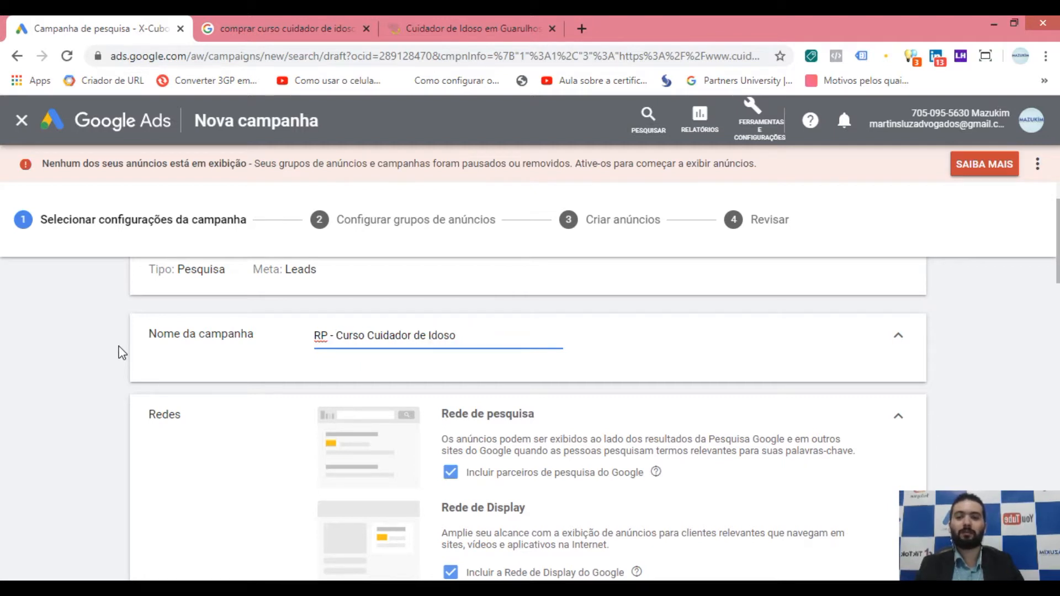
key(Right)
key(Right)
key(Right)
key(Right)
key(Right)
key(Right)
key(Right)
key(Right)
key(Right)
key(Right)
key(Right)
key(Right)
key(Right)
key(Right)
key(Right)
key(Right)
key(Right)
key(Right)
key(Right)
key(Right)
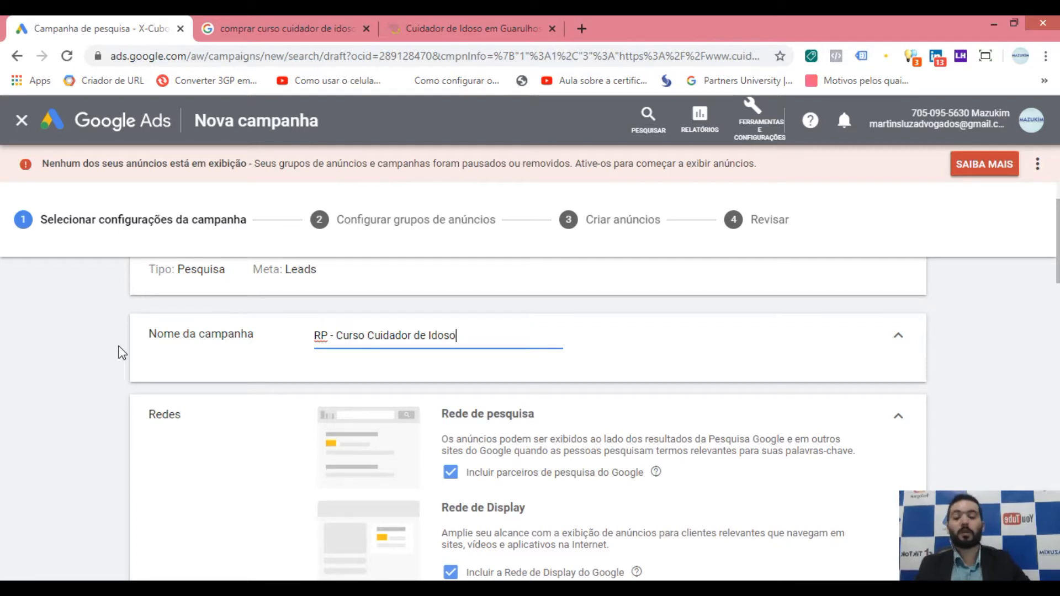
click(290, 312)
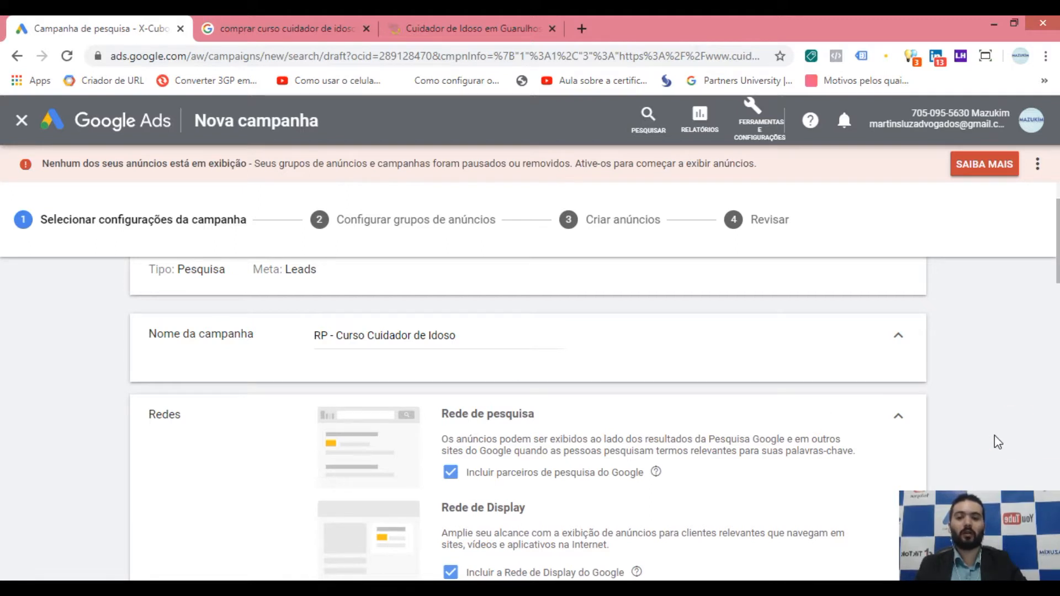
Compare the campaign's network options with the Google results for "comprar curso cuidador de idoso" and return to the campaign.
scroll(956, 430, down, 1)
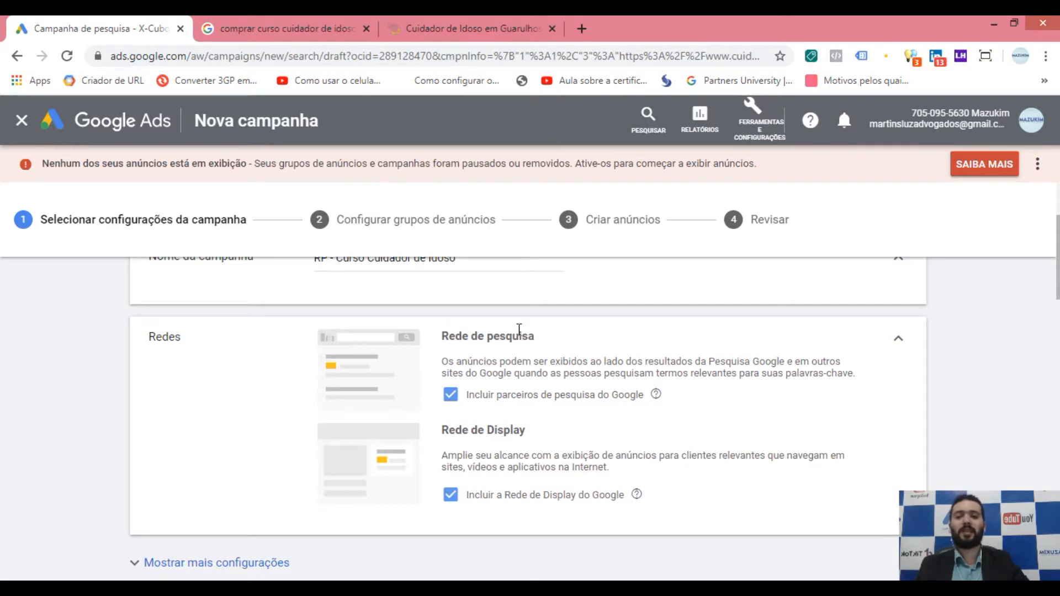
click(292, 18)
scroll(265, 276, down, 3)
scroll(271, 299, up, 3)
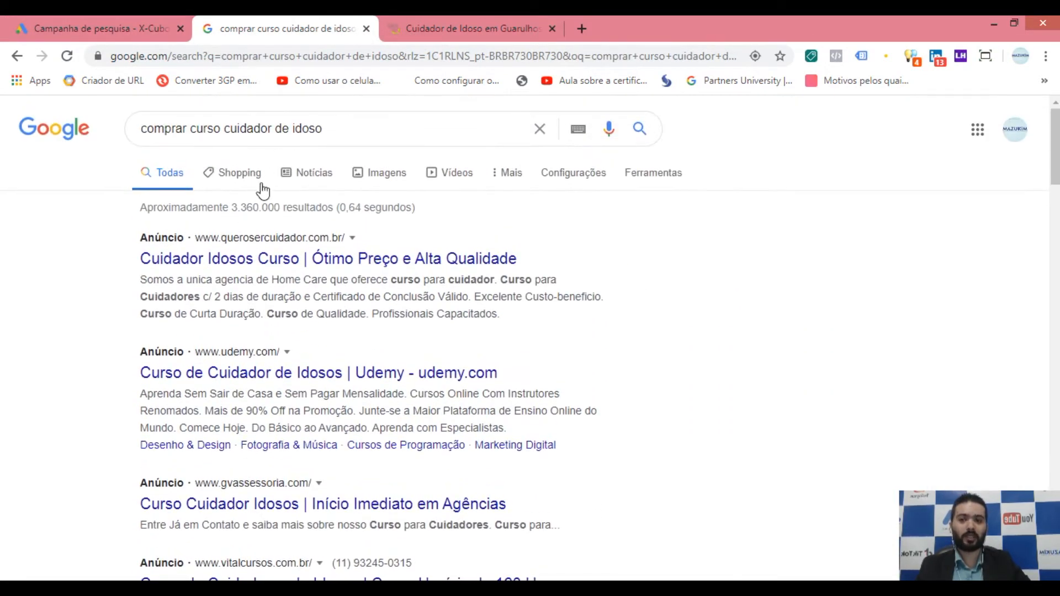
click(116, 25)
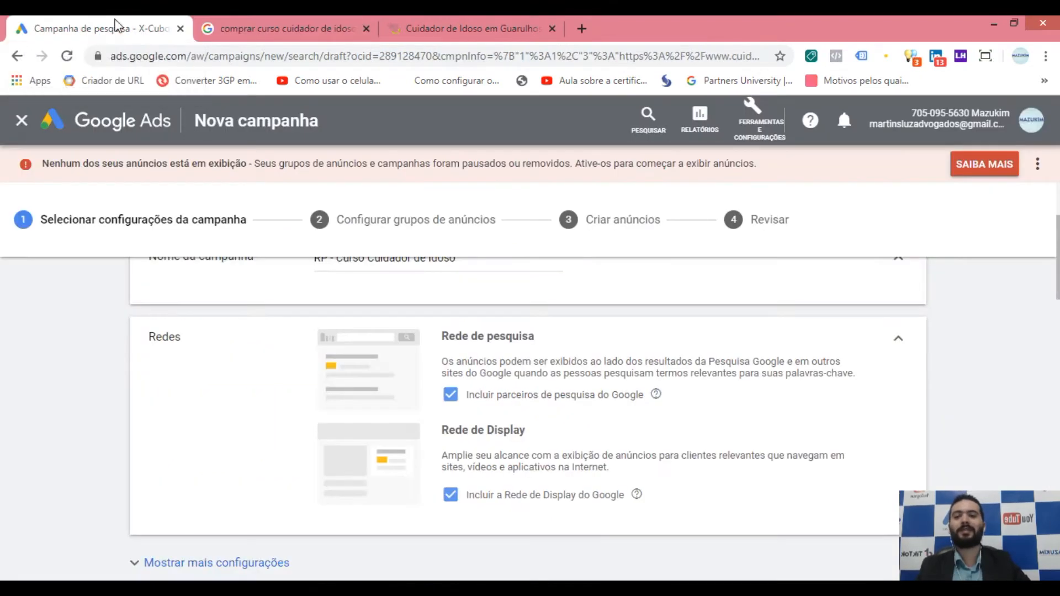
click(224, 17)
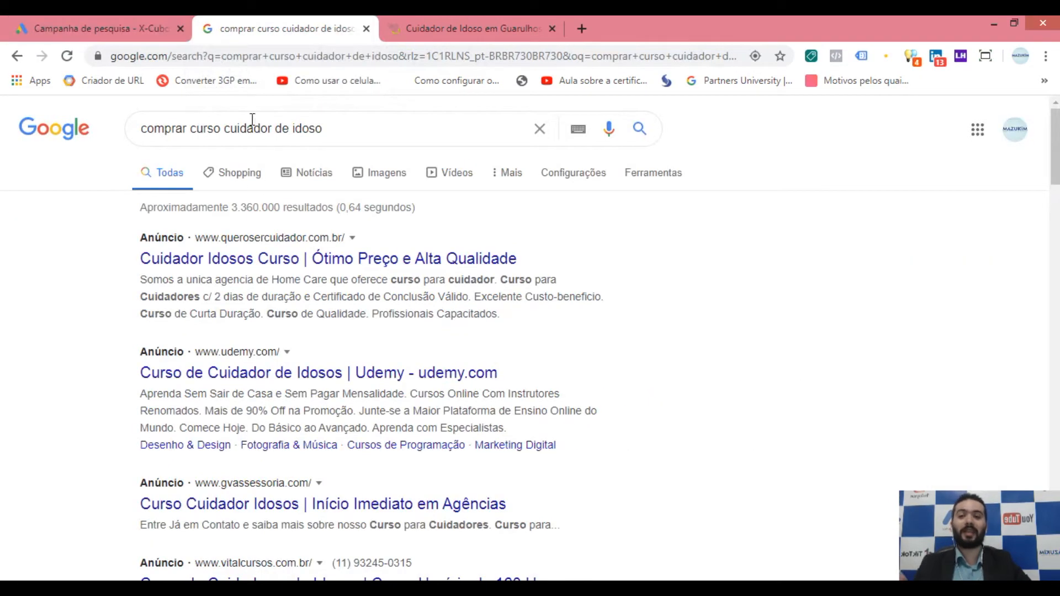
click(140, 22)
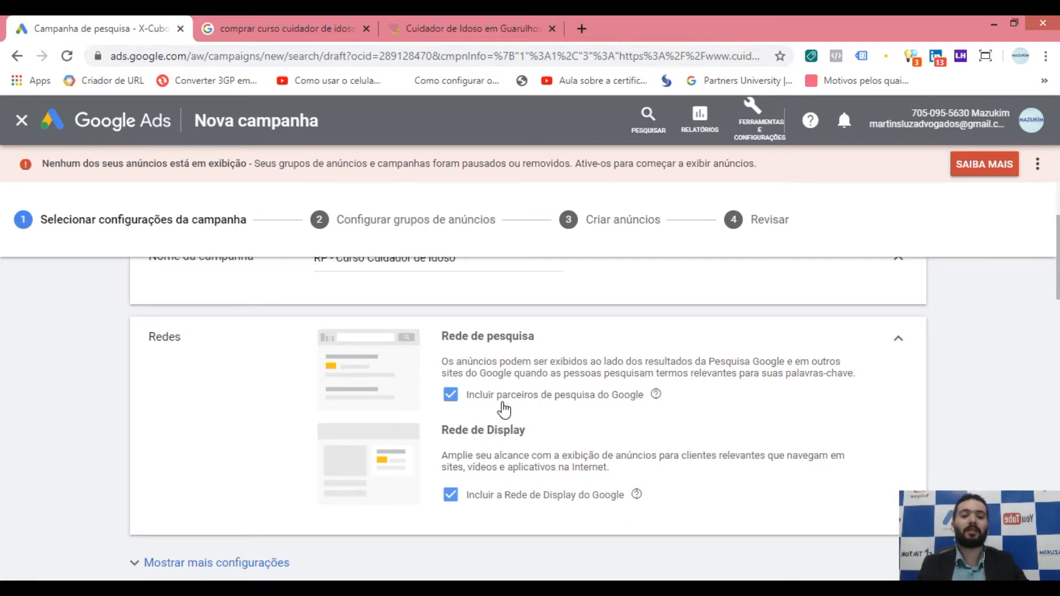
Exclude the Google Display Network from the campaign while keeping Google search partners included.
click(450, 397)
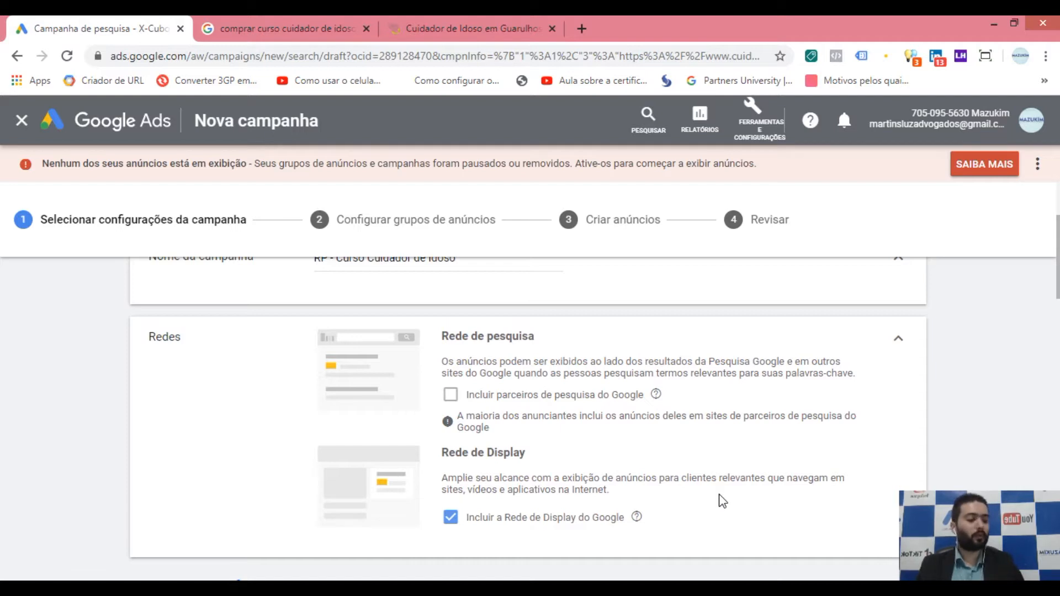
click(452, 397)
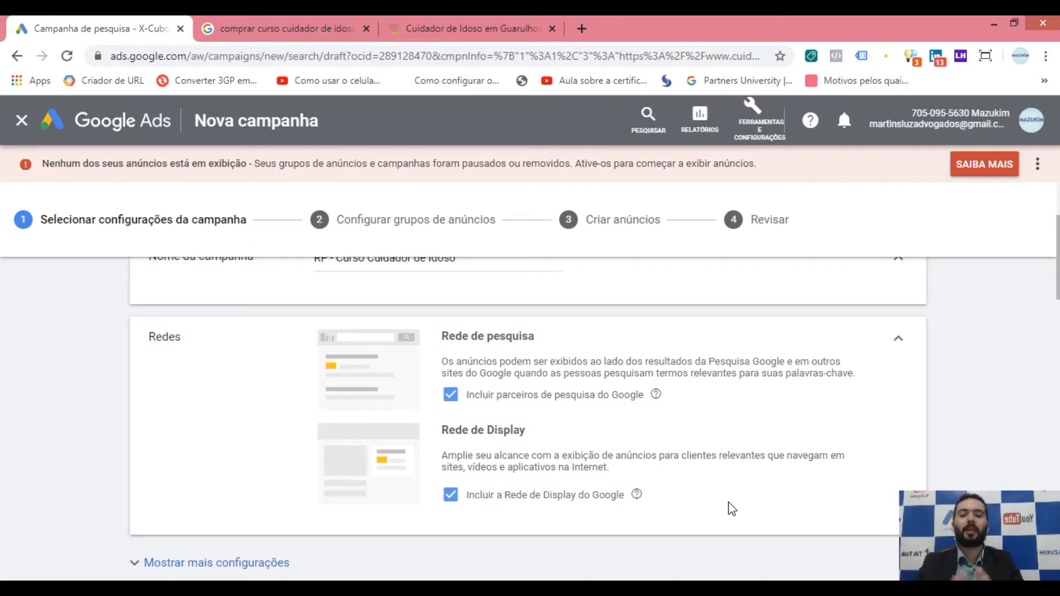
scroll(718, 492, down, 2)
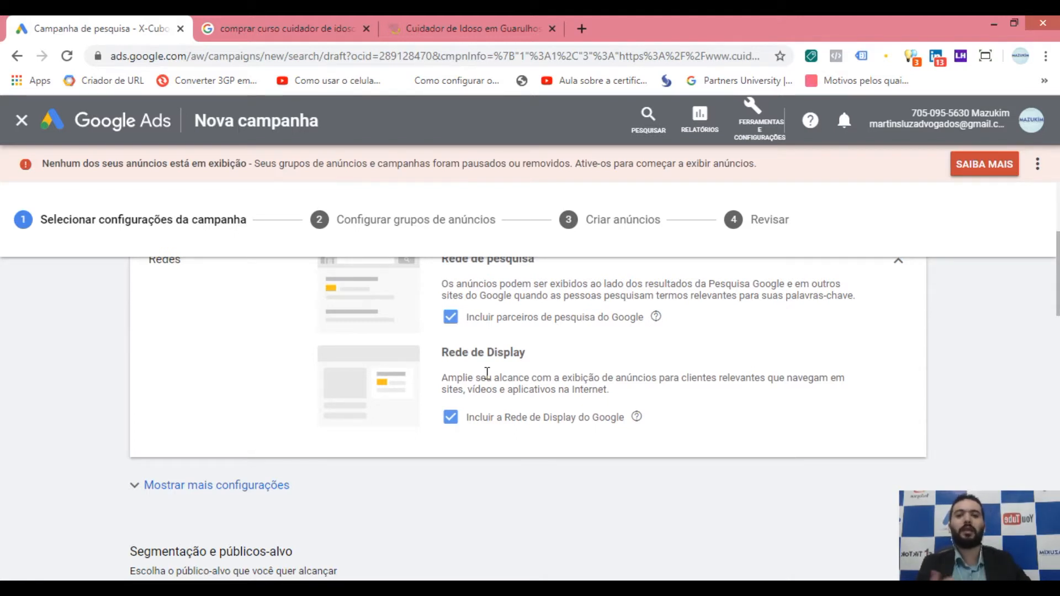
click(451, 423)
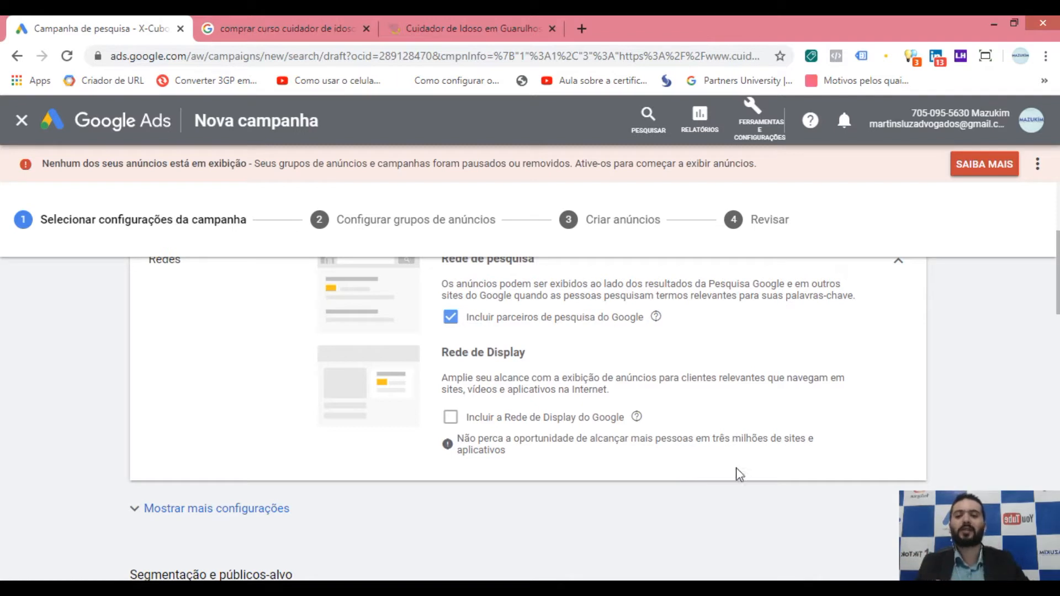
click(450, 418)
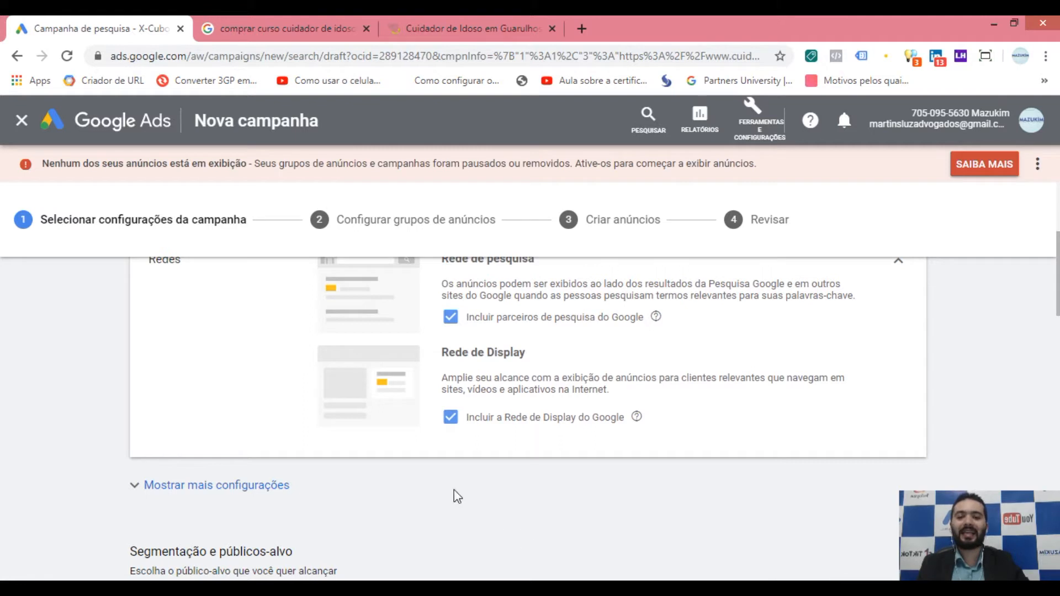
click(461, 421)
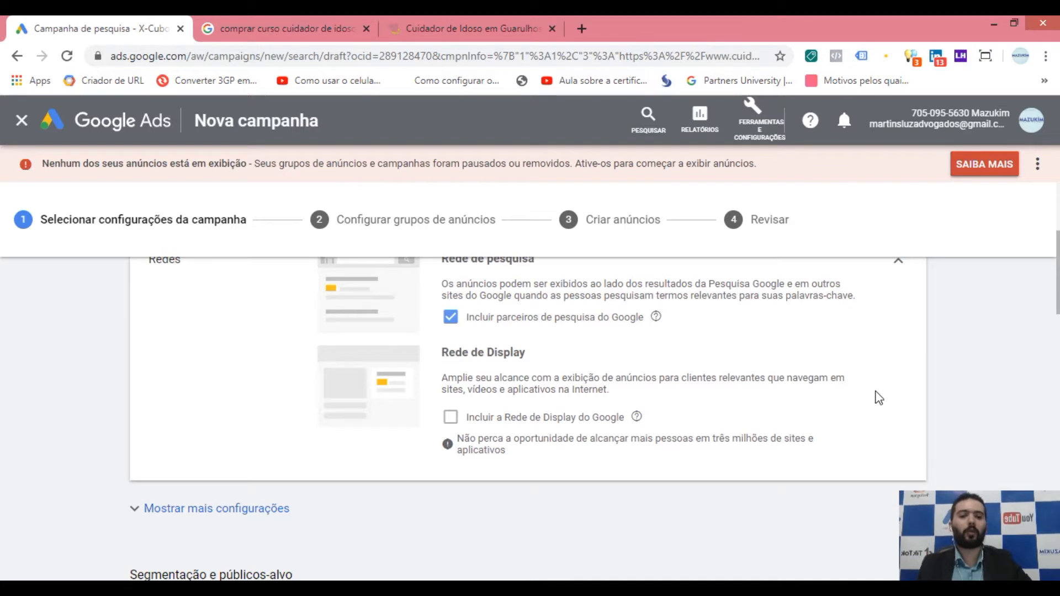
Expand the additional campaign settings and examine the start-date calendar, end-date choices and campaign URL options.
scroll(927, 387, down, 3)
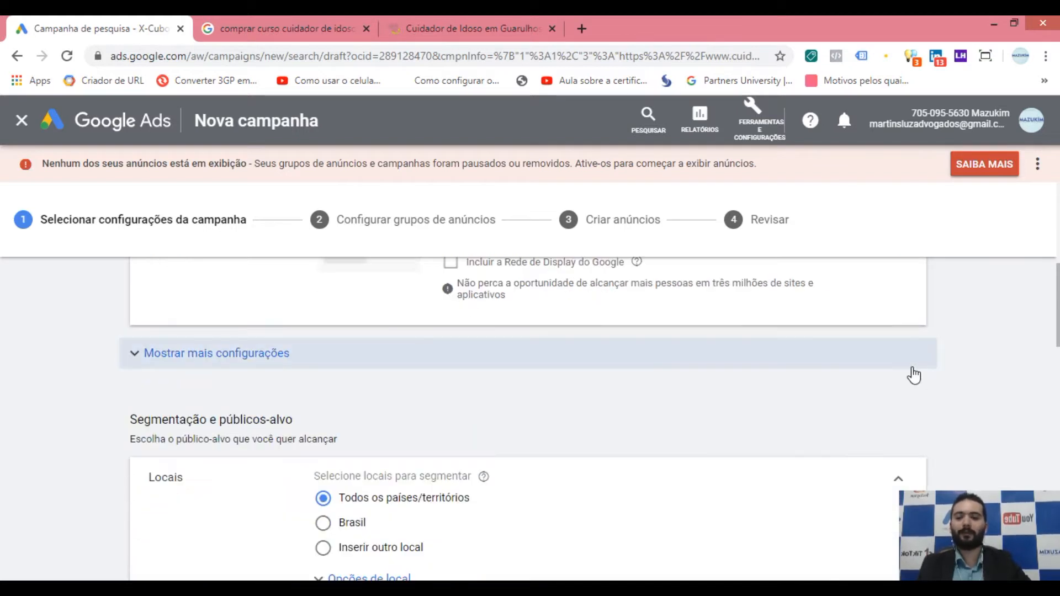
click(158, 359)
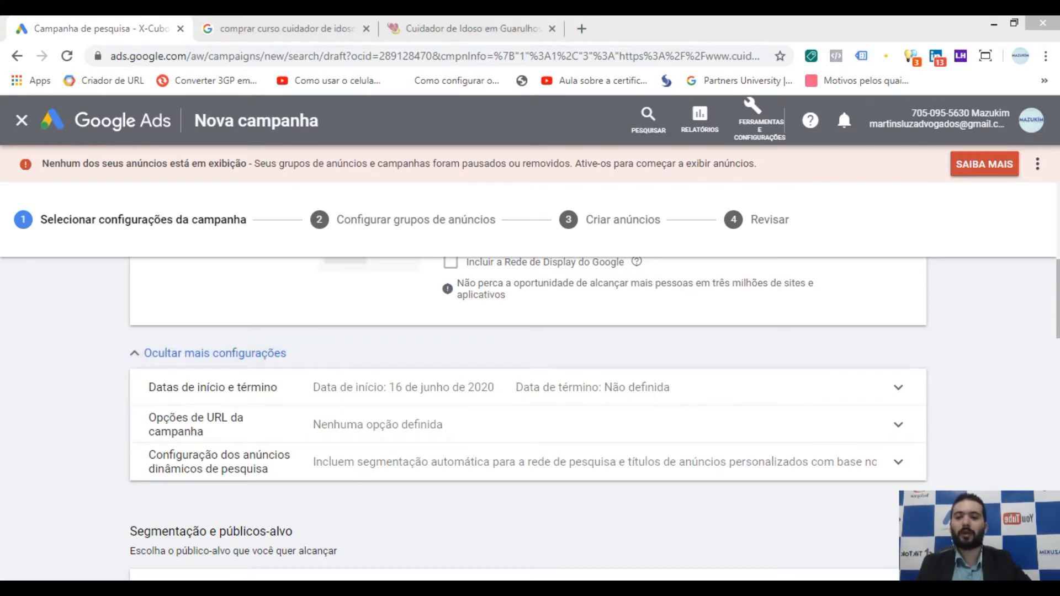
drag(1057, 319, 1058, 331)
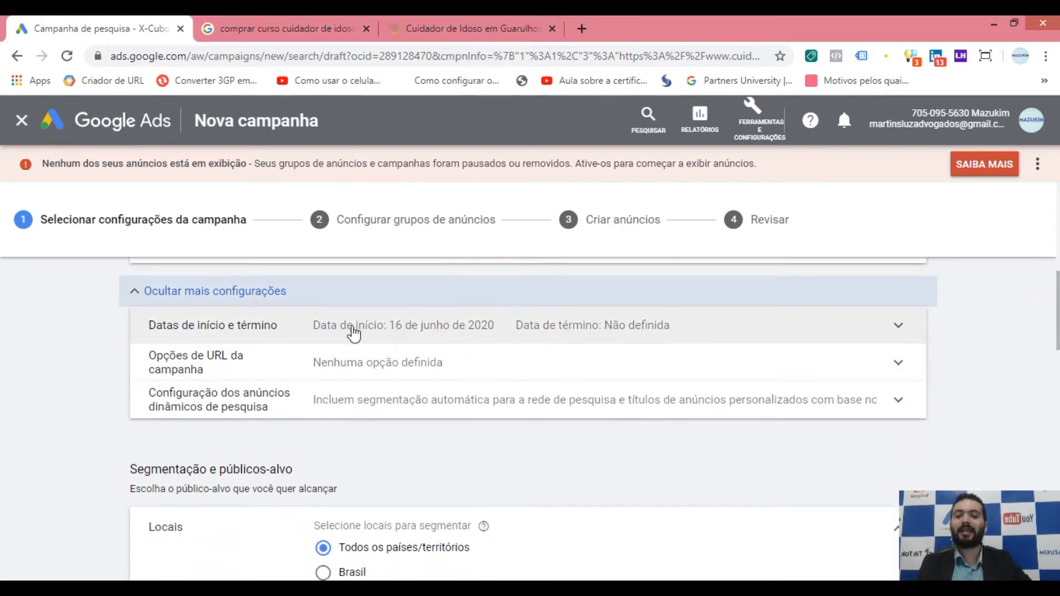
click(718, 335)
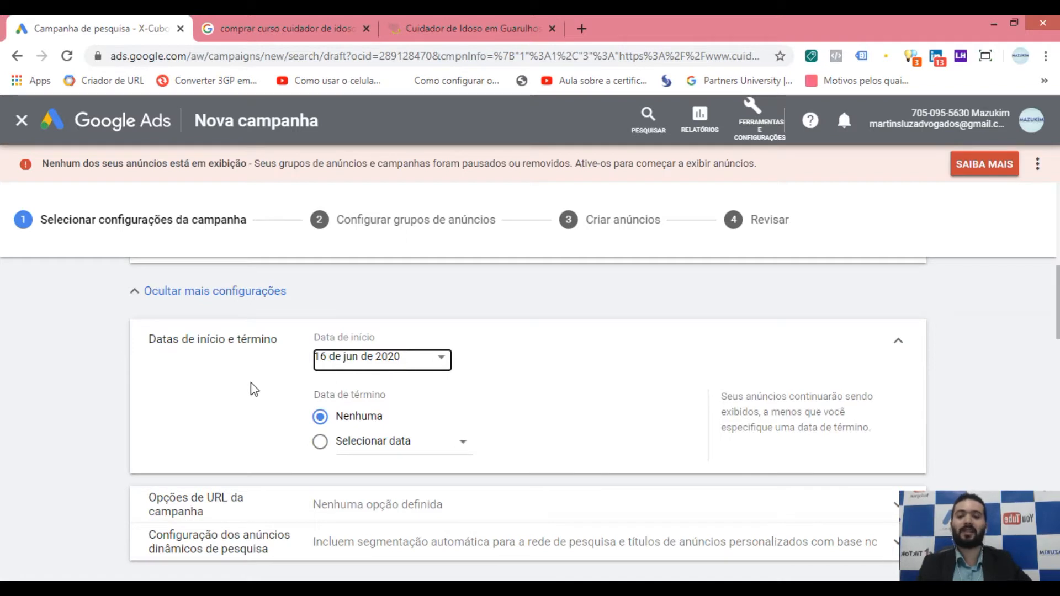
click(182, 383)
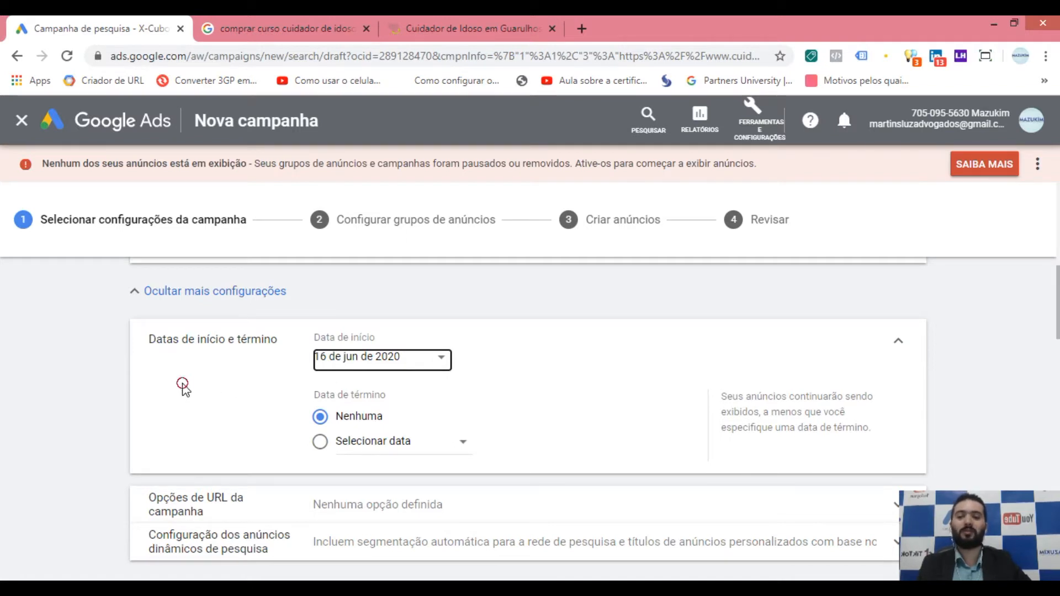
click(379, 364)
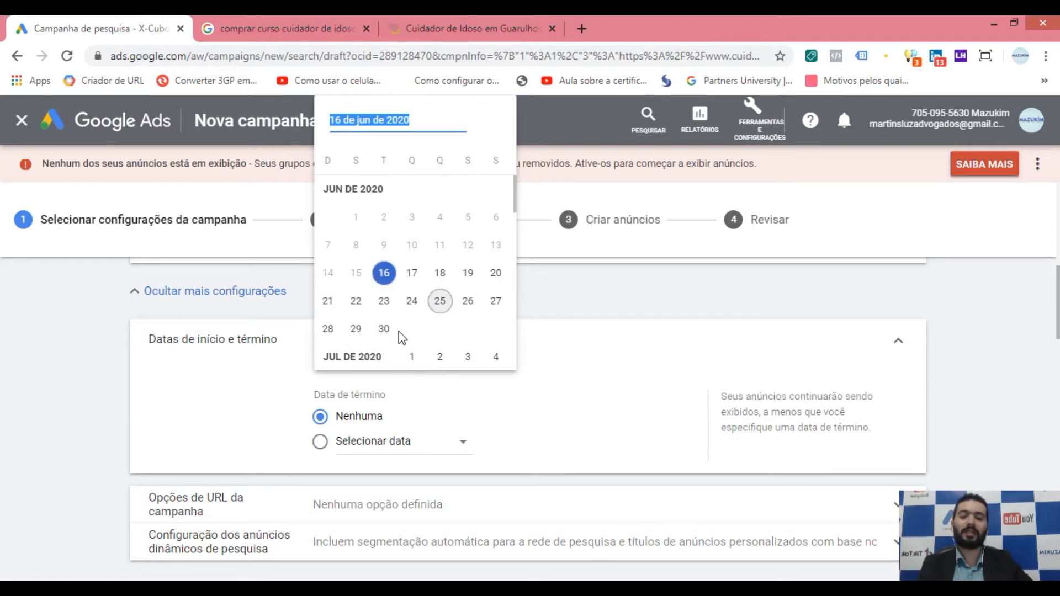
click(248, 393)
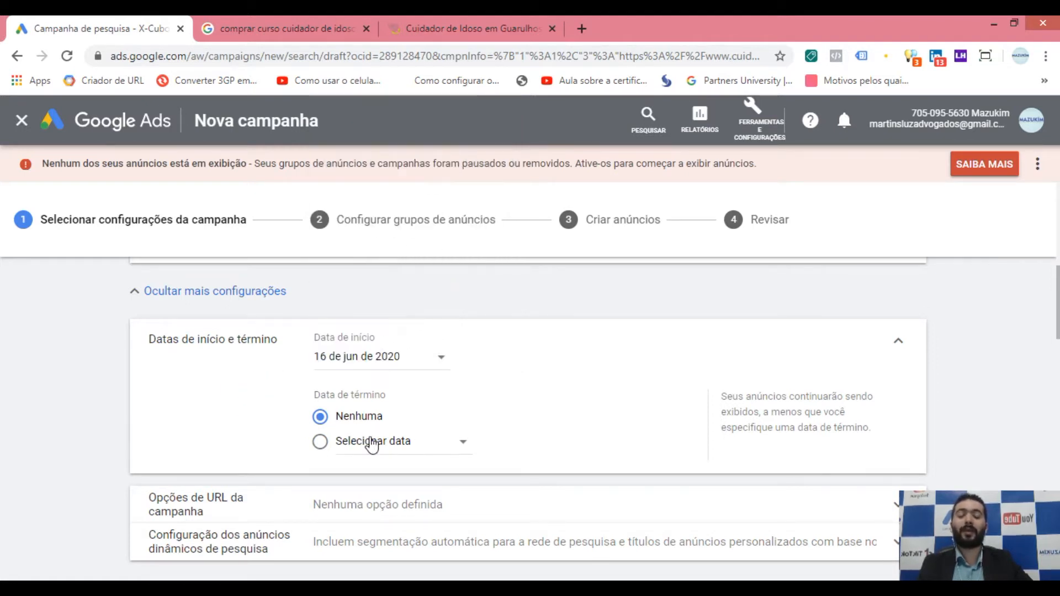
click(206, 424)
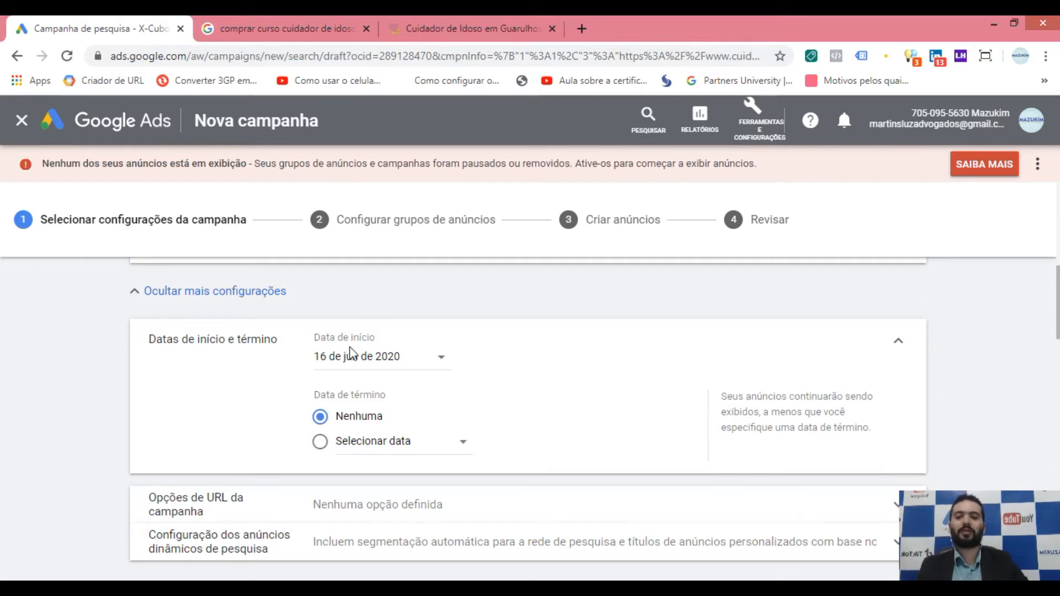
scroll(345, 364, down, 1)
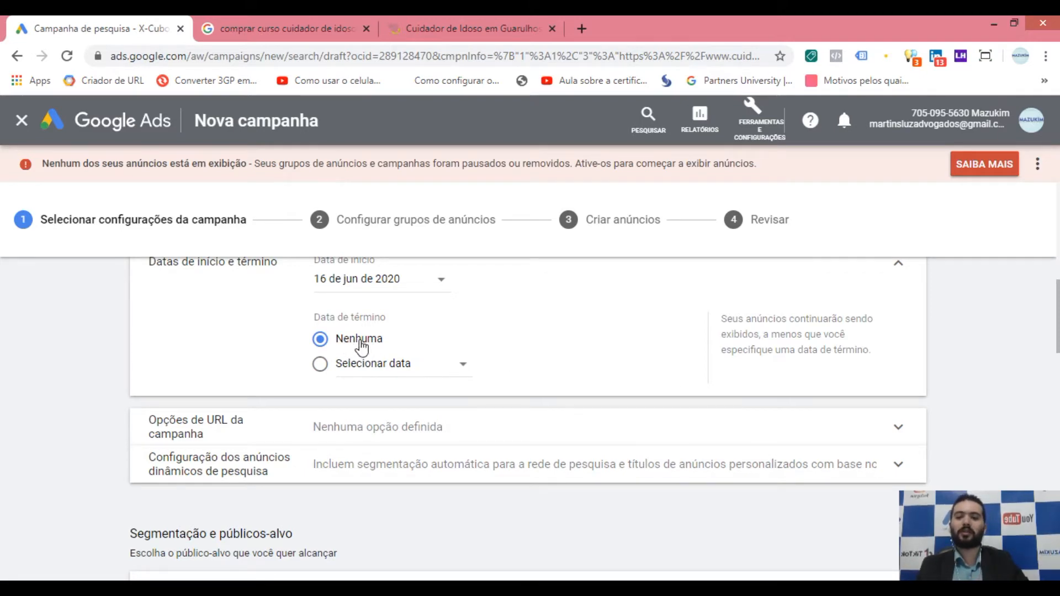
scroll(362, 346, down, 1)
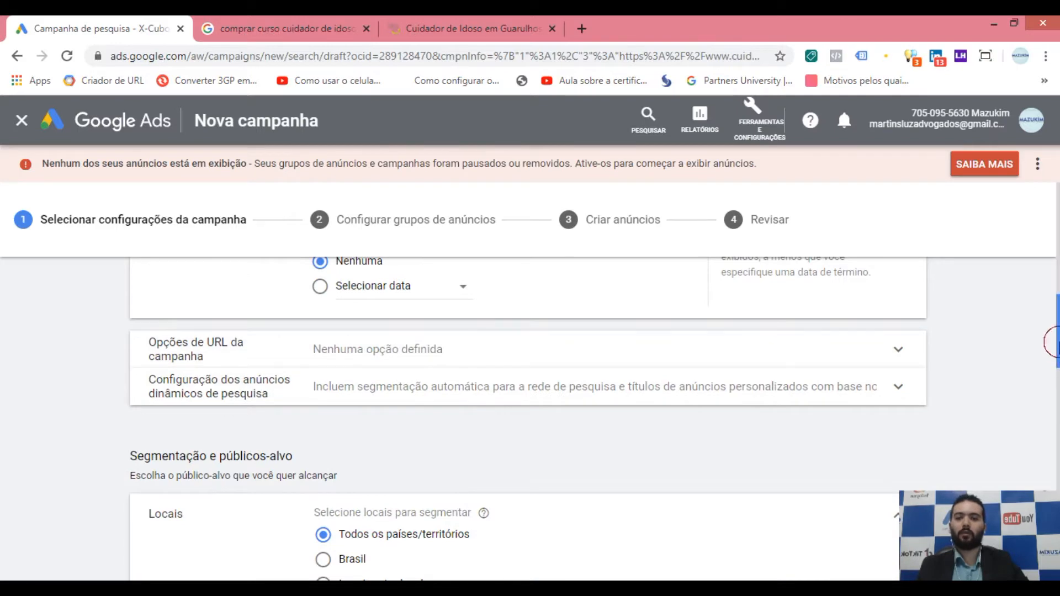
scroll(1051, 343, down, 1)
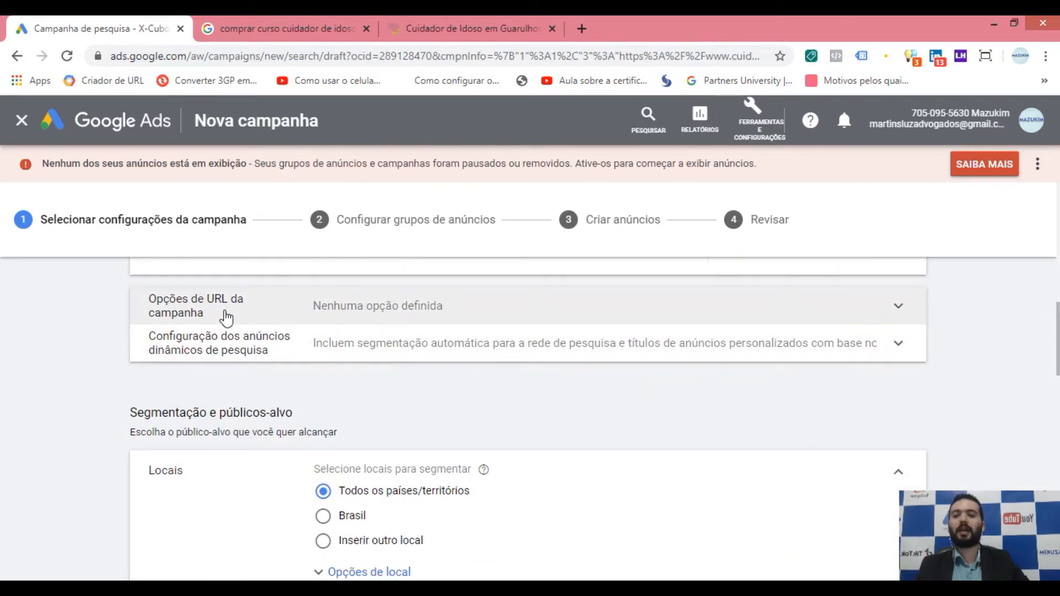
Expand the campaign URL options and compare them with the "Modelo de acompanhamento nível campanha" topic in the PowerPoint slides, returning to the campaign.
click(452, 307)
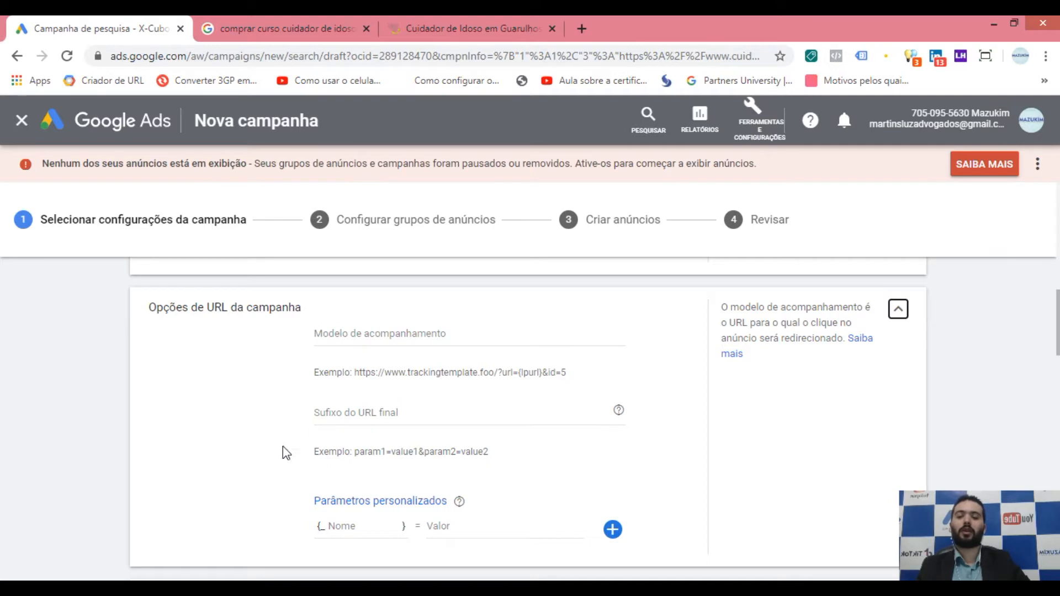
click(226, 589)
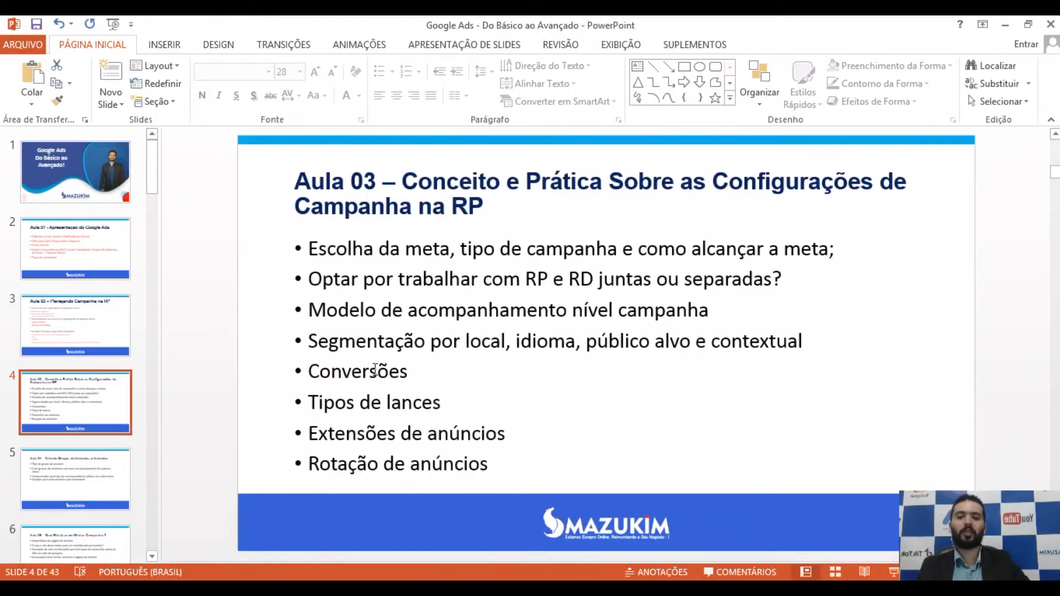
drag(308, 310, 703, 314)
click(150, 589)
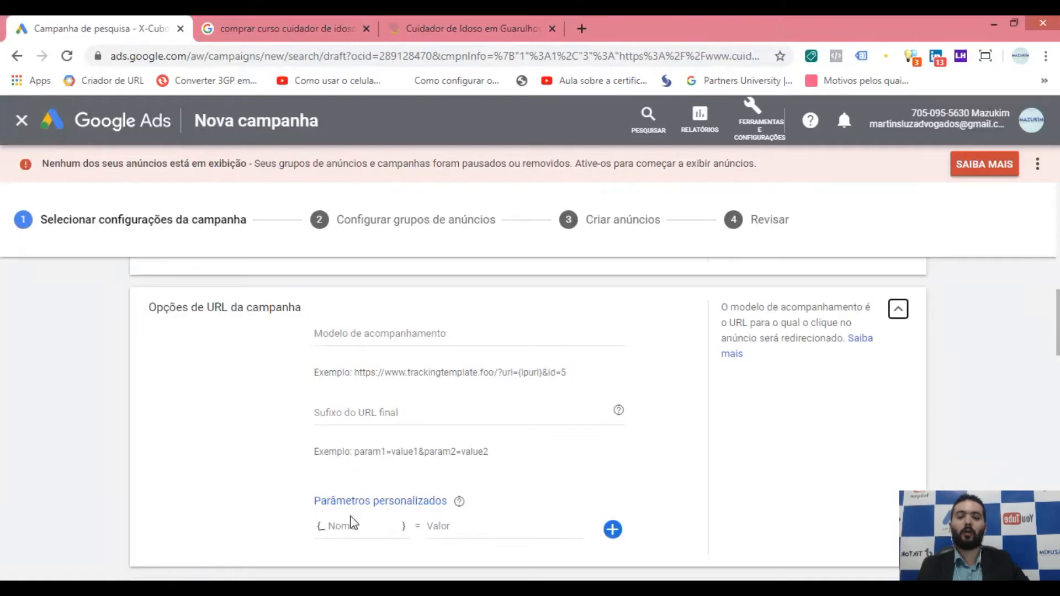
click(229, 412)
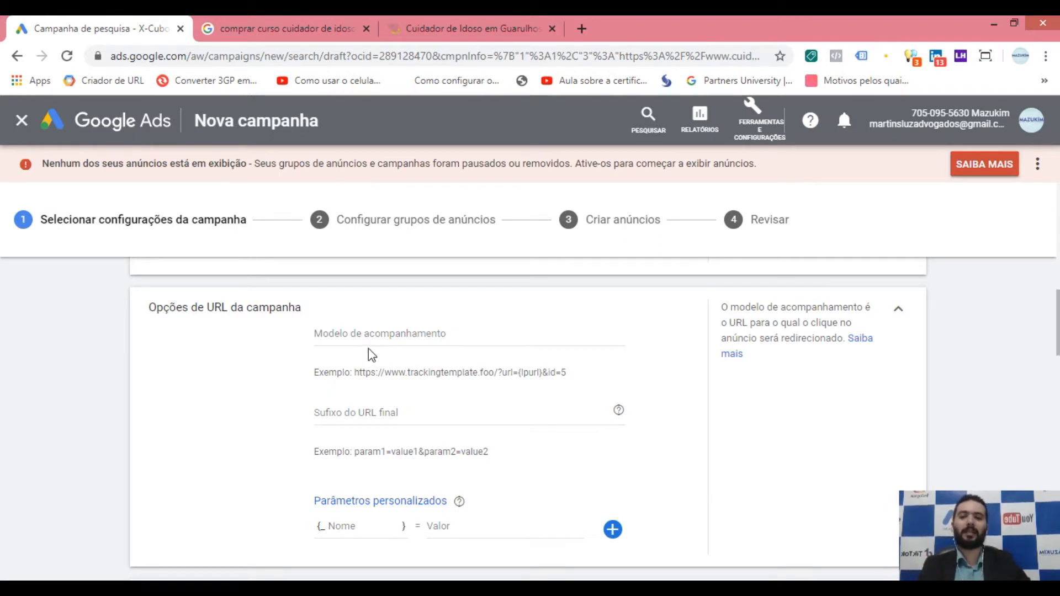
click(358, 333)
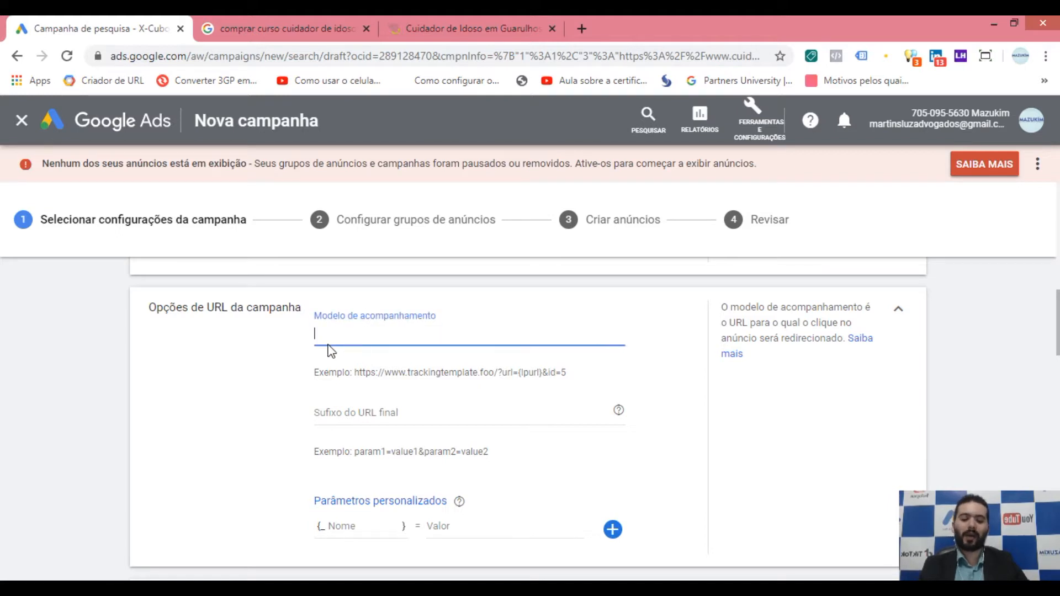
text(http)
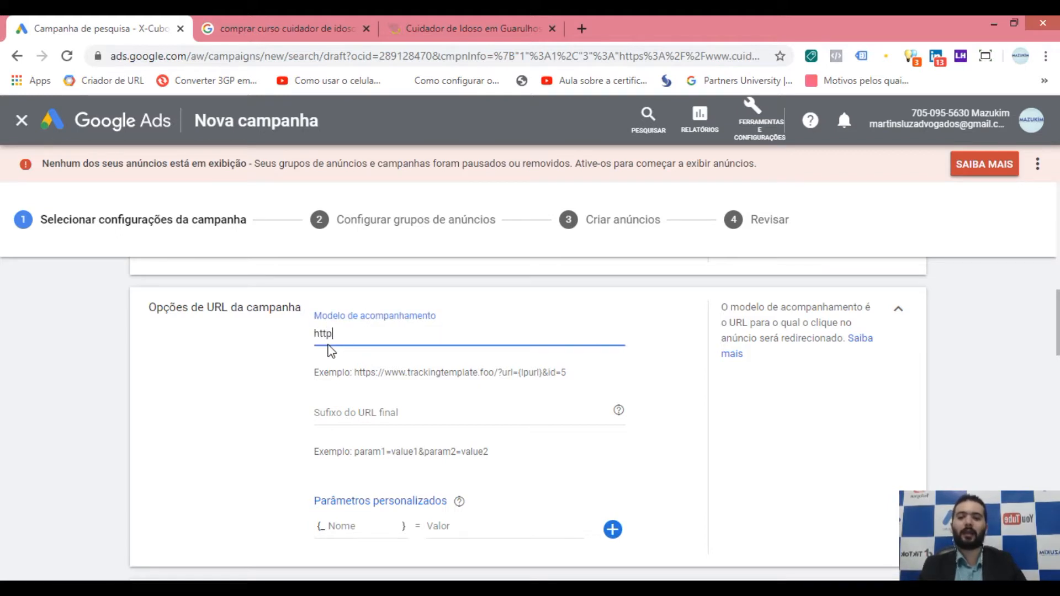
text(:go.)
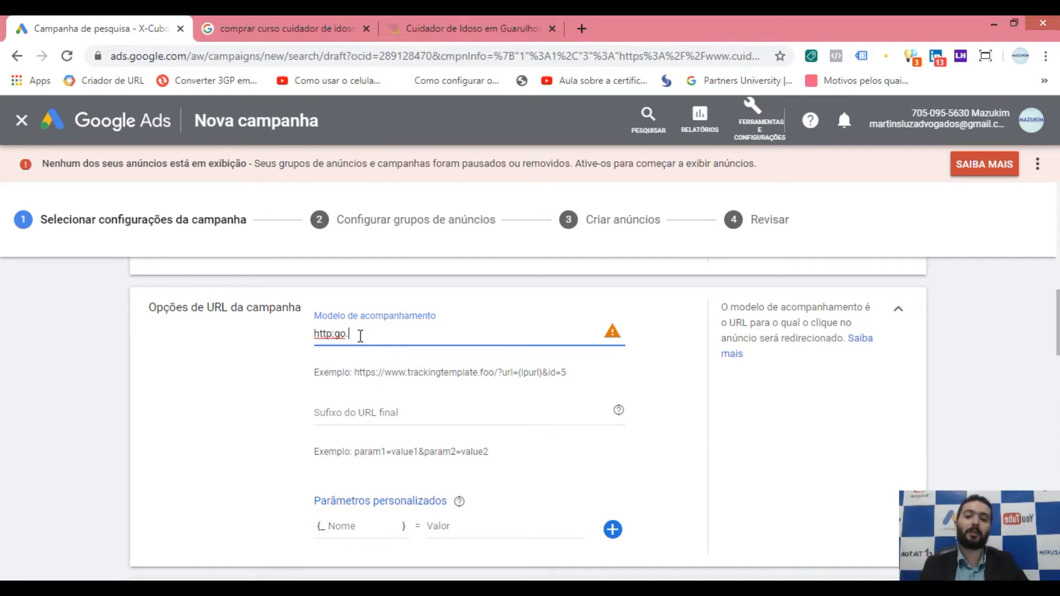
drag(356, 333, 281, 342)
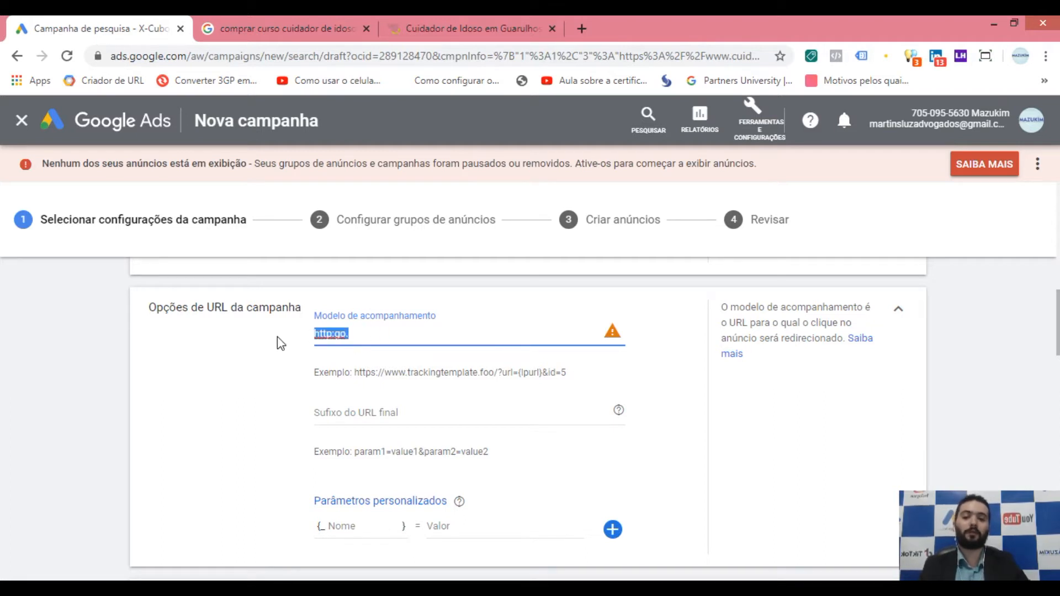
key(BackSpace)
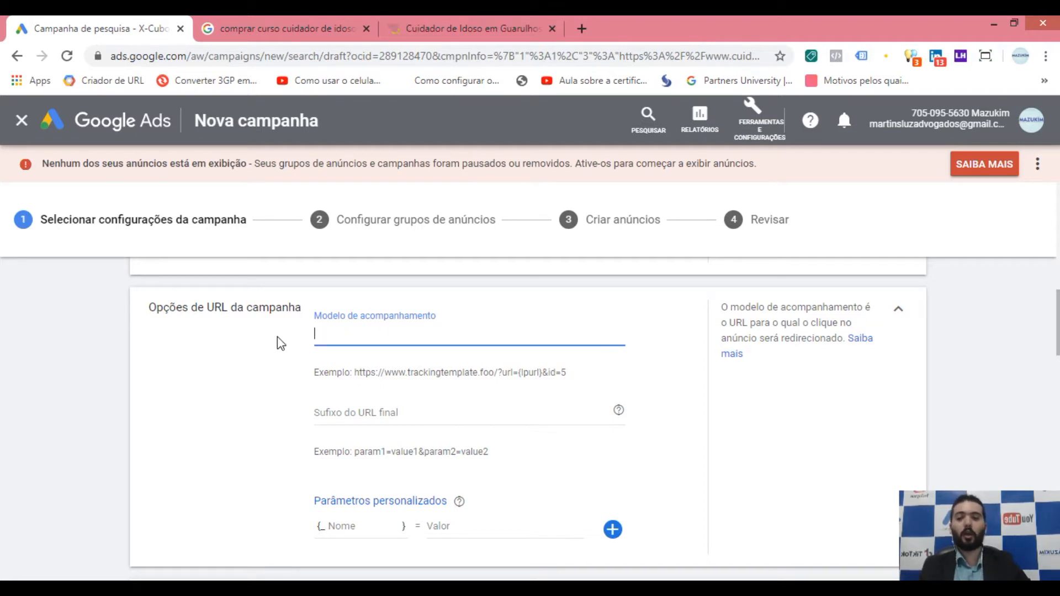
click(254, 379)
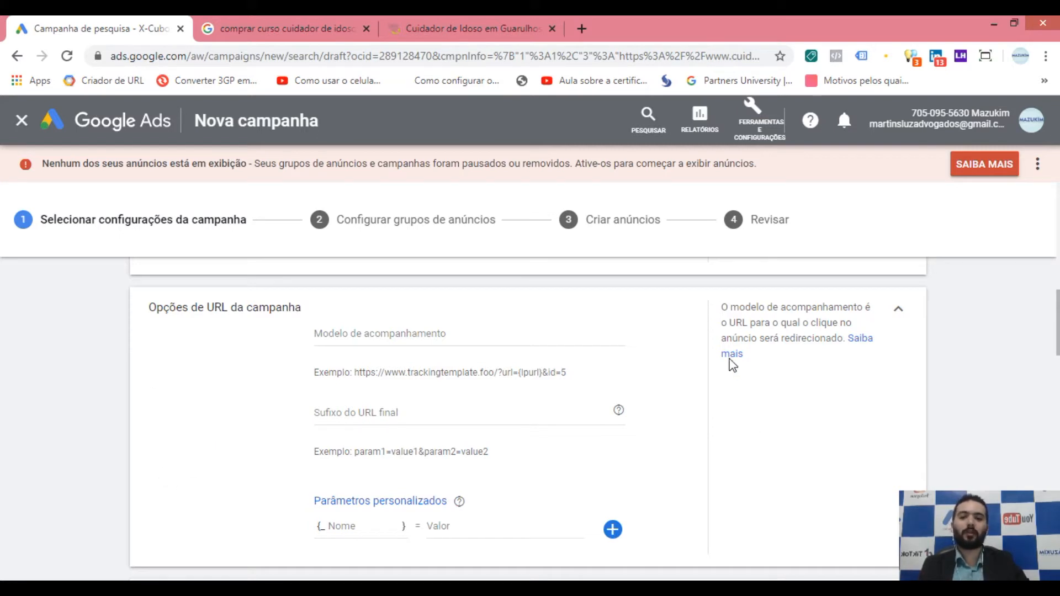
Examine the name and value fields of the custom parameters in the campaign URL options.
click(360, 525)
key(Tab)
click(223, 502)
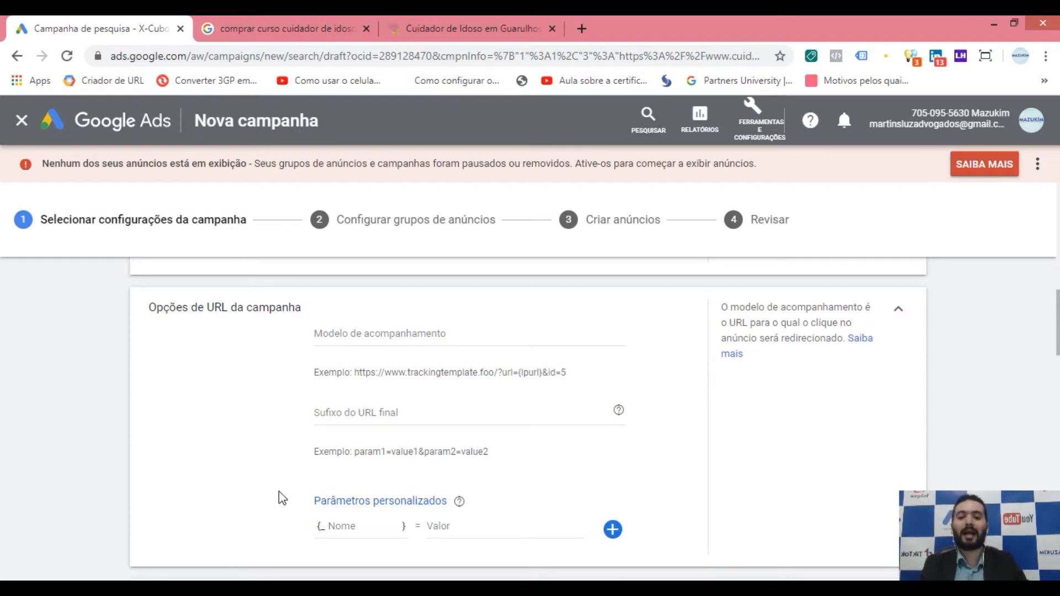
click(386, 525)
click(454, 527)
click(175, 513)
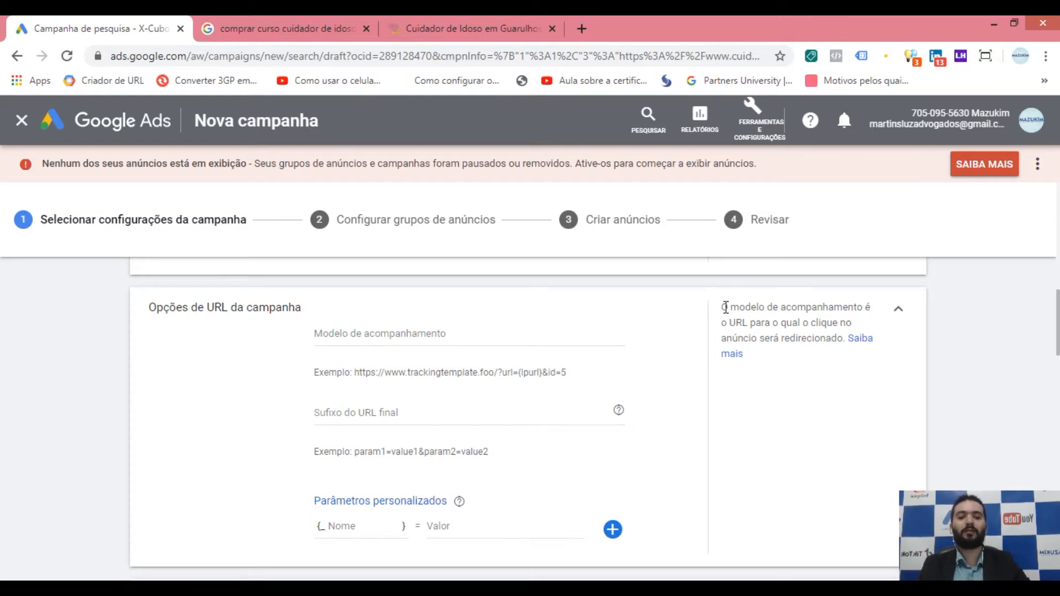
Read the explanation of the tracking template and the help on the final URL suffix.
drag(725, 306, 844, 306)
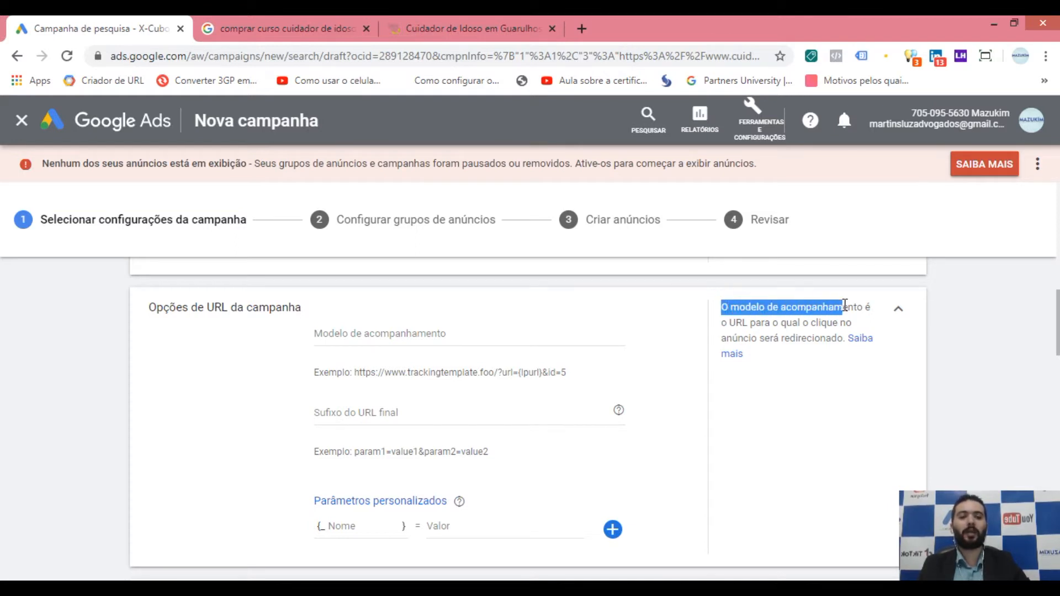
click(821, 422)
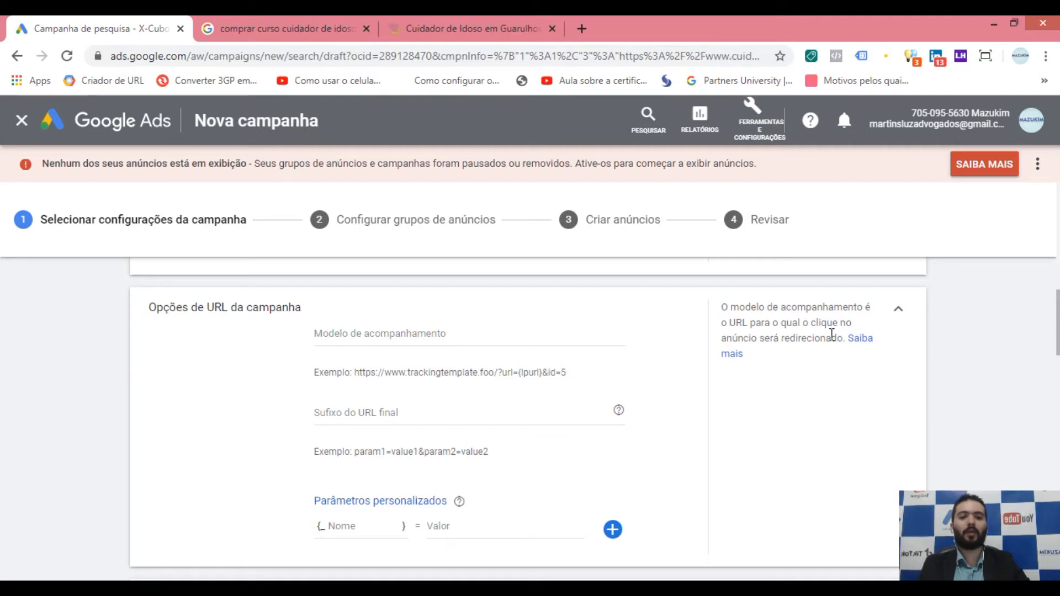
drag(760, 338, 836, 338)
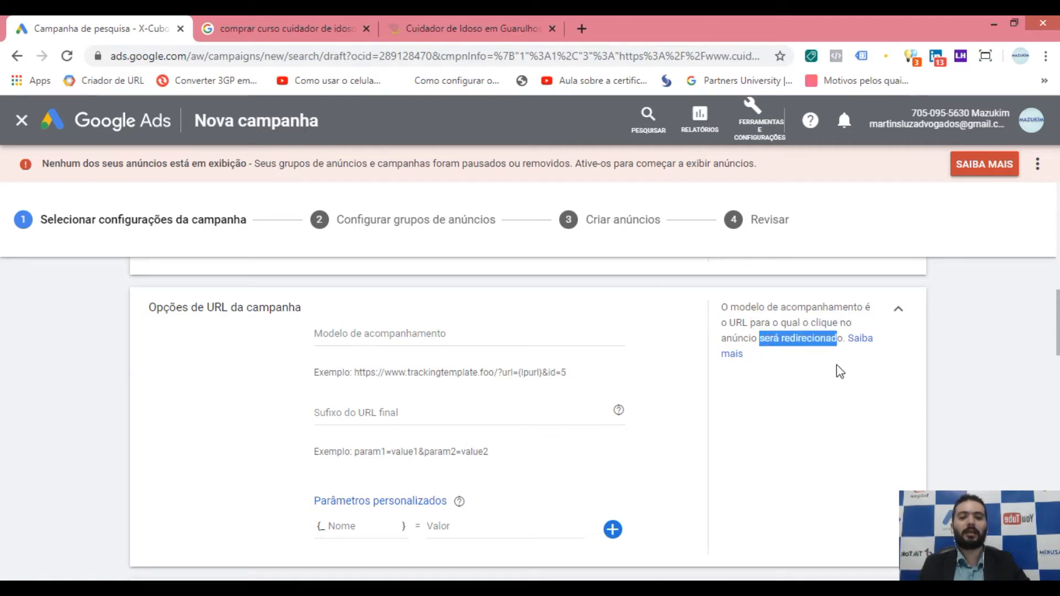
click(828, 394)
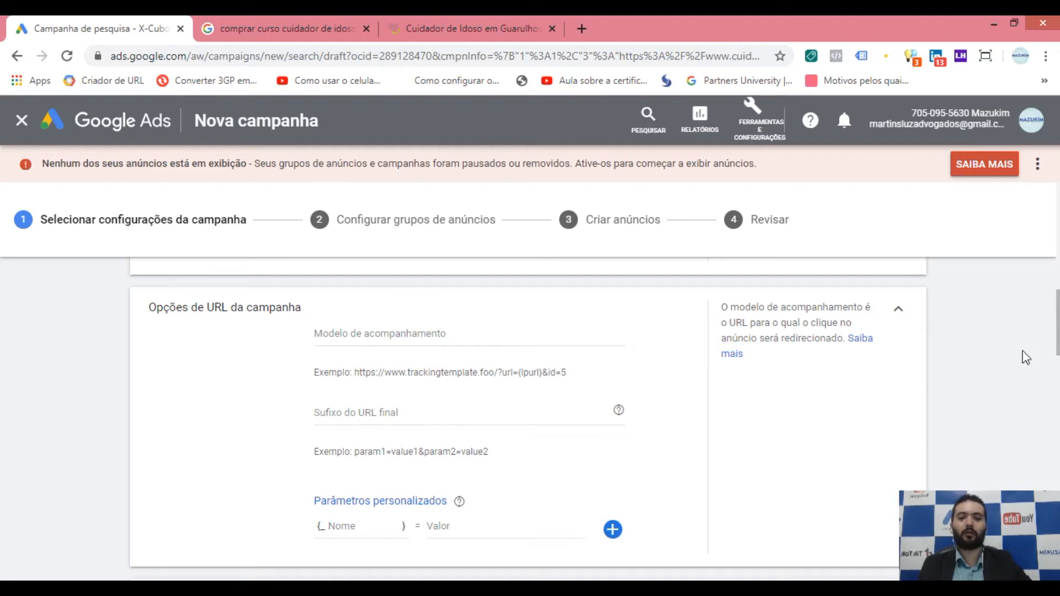
mouse_move(618, 411)
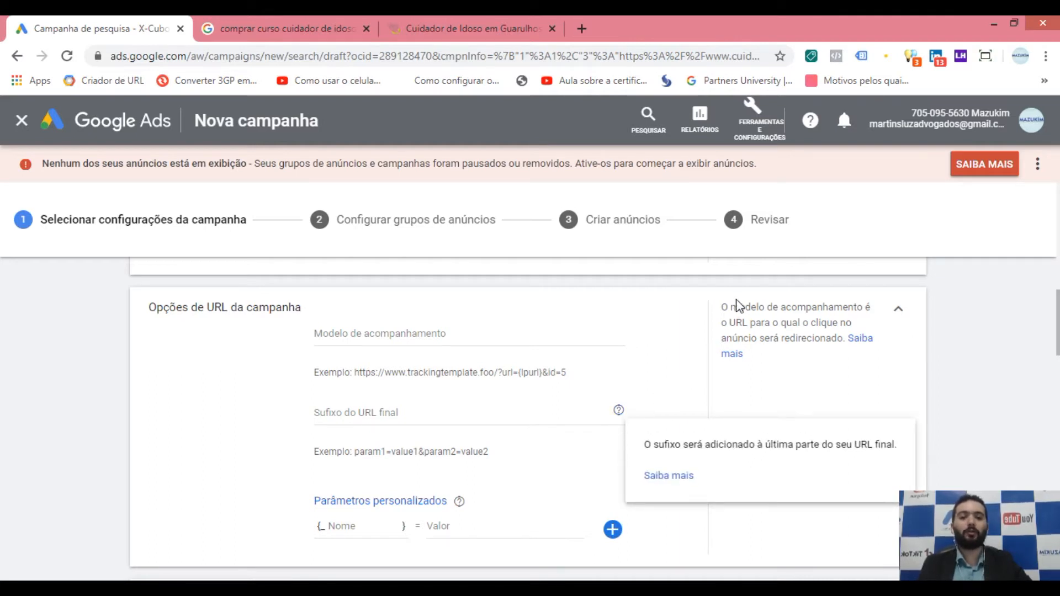
drag(721, 307, 767, 360)
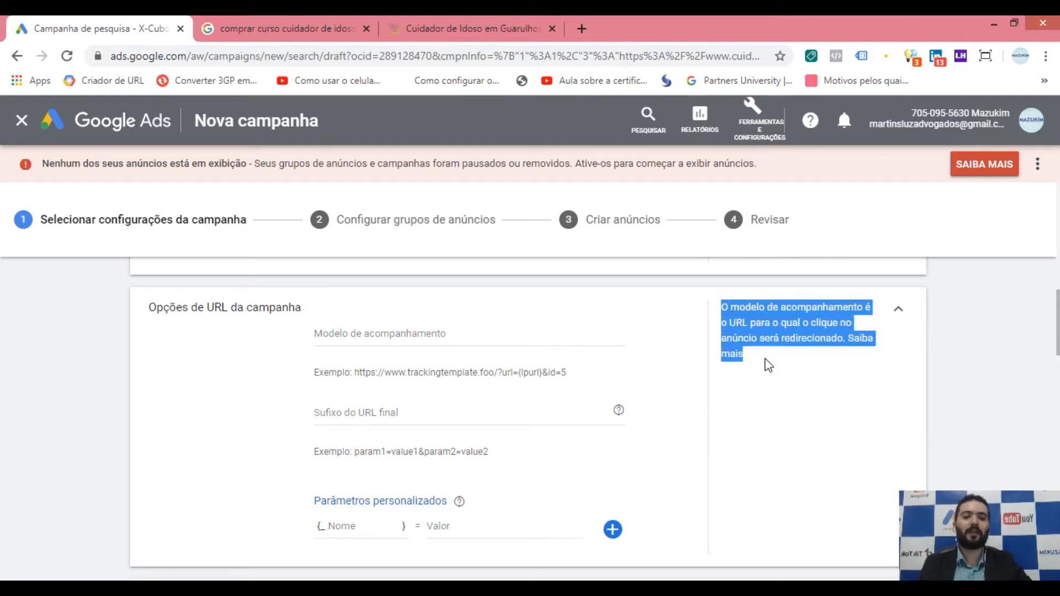
click(773, 390)
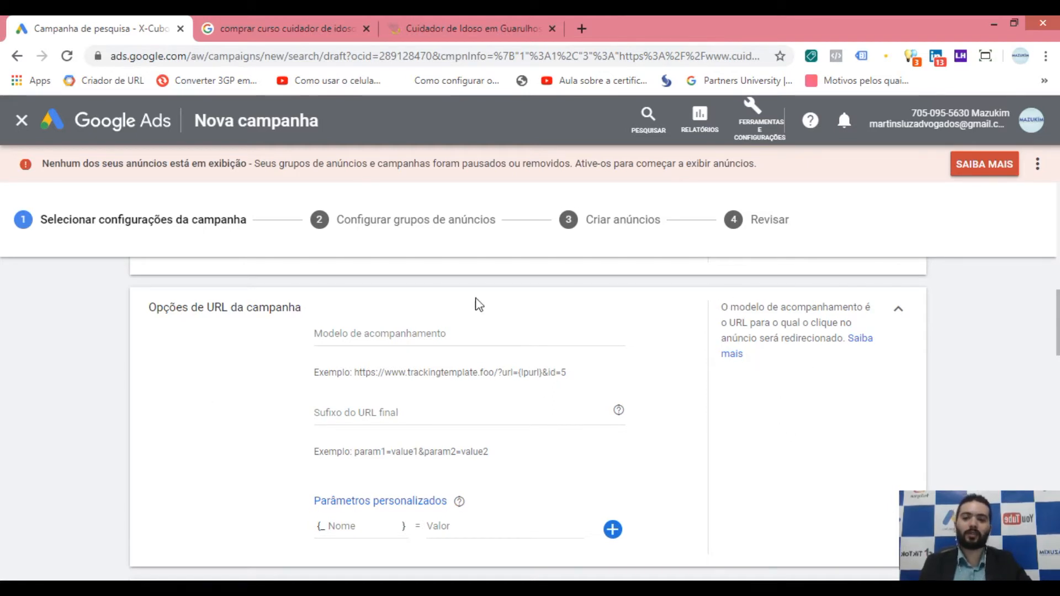
Collapse the campaign URL options and expand the dynamic search ads settings, activating the domain field.
click(900, 315)
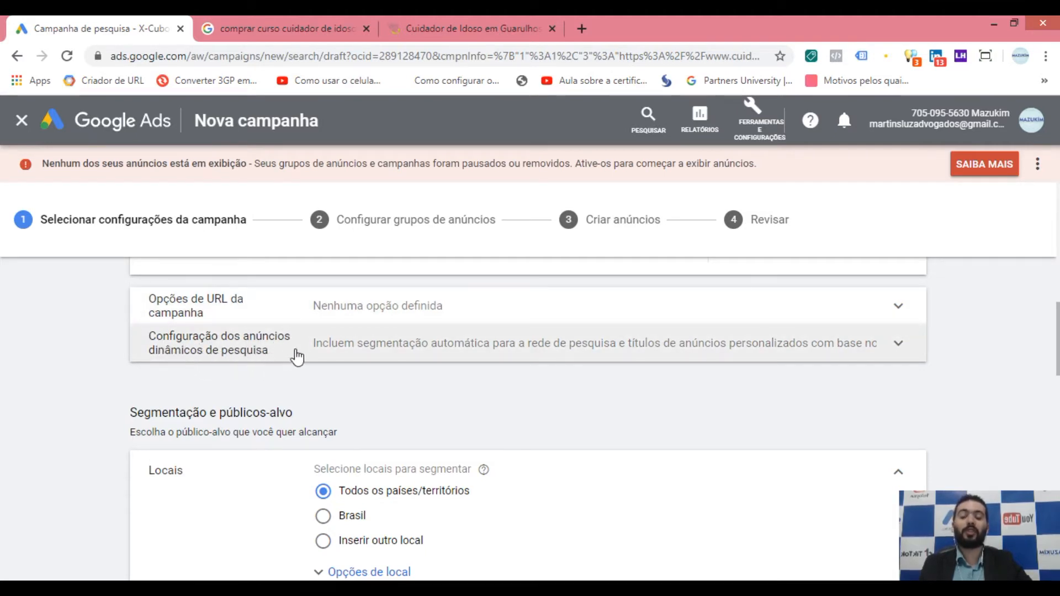
click(483, 348)
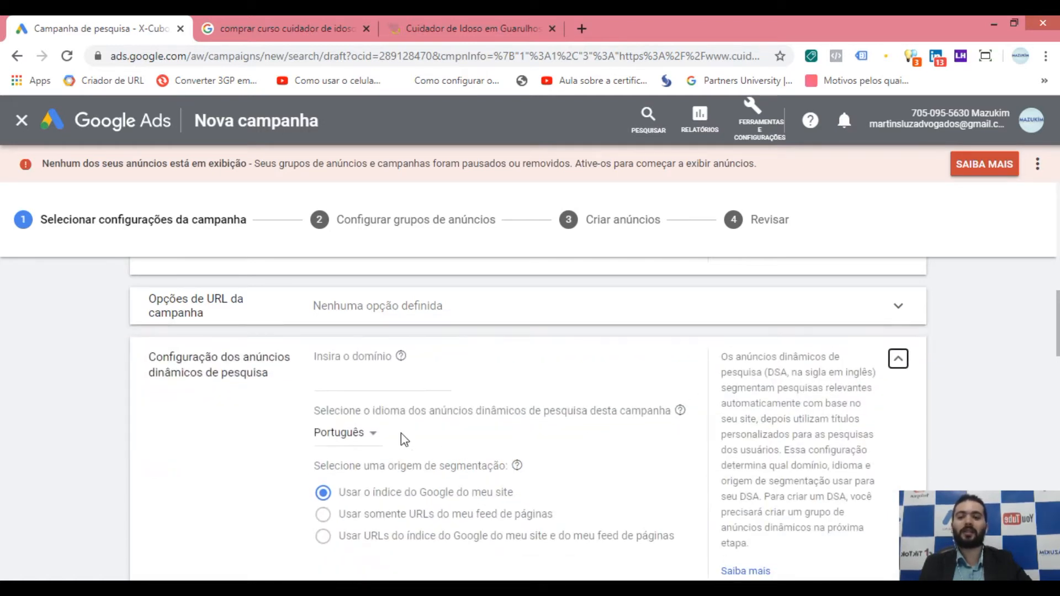
click(317, 380)
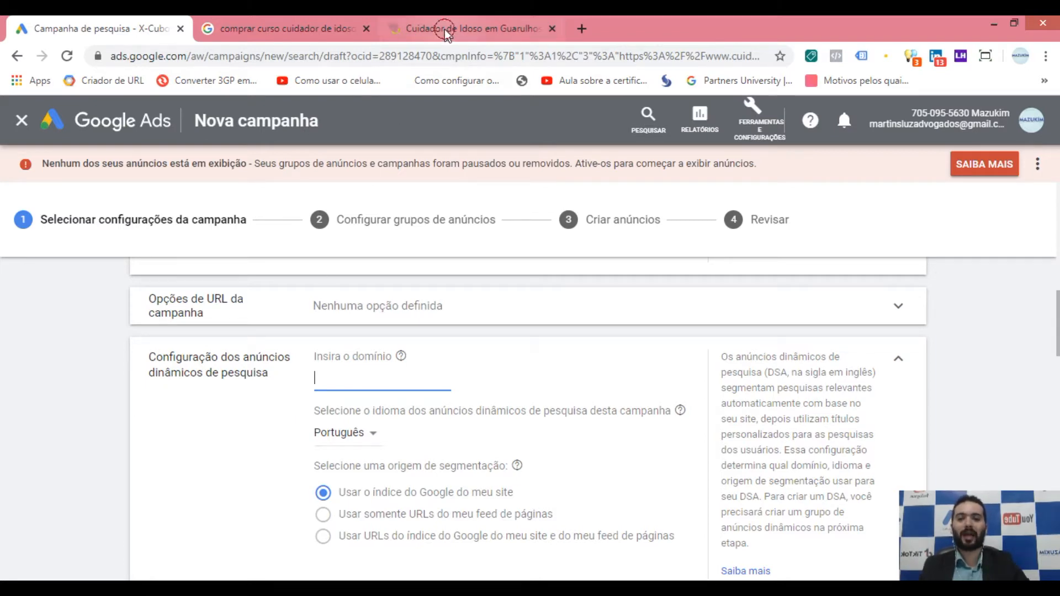
Switch to the cuidadosataides.com.br home page and examine its logo and headline area.
click(463, 28)
click(409, 191)
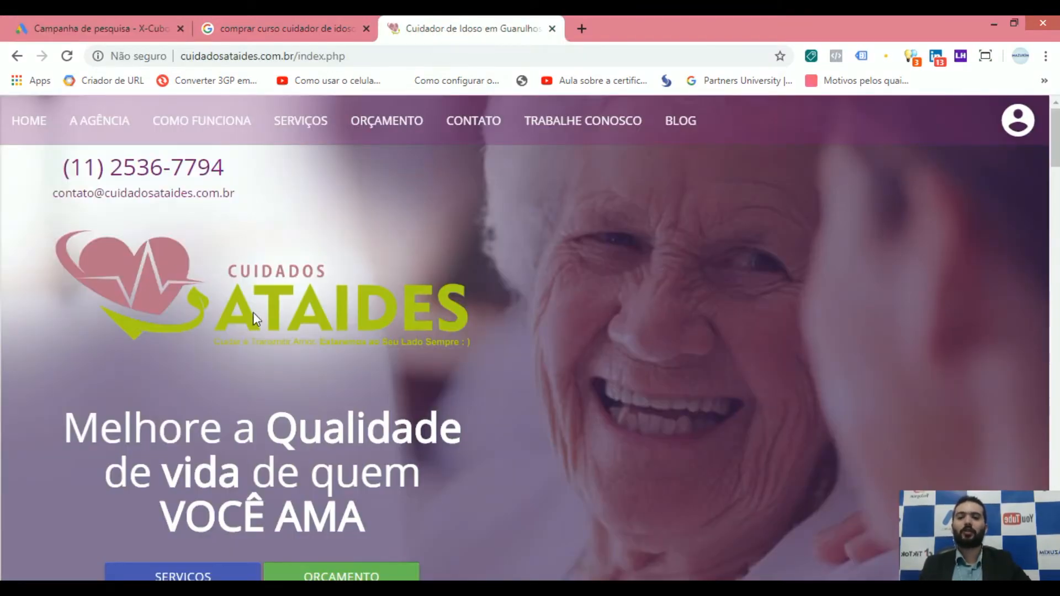
scroll(275, 226, down, 1)
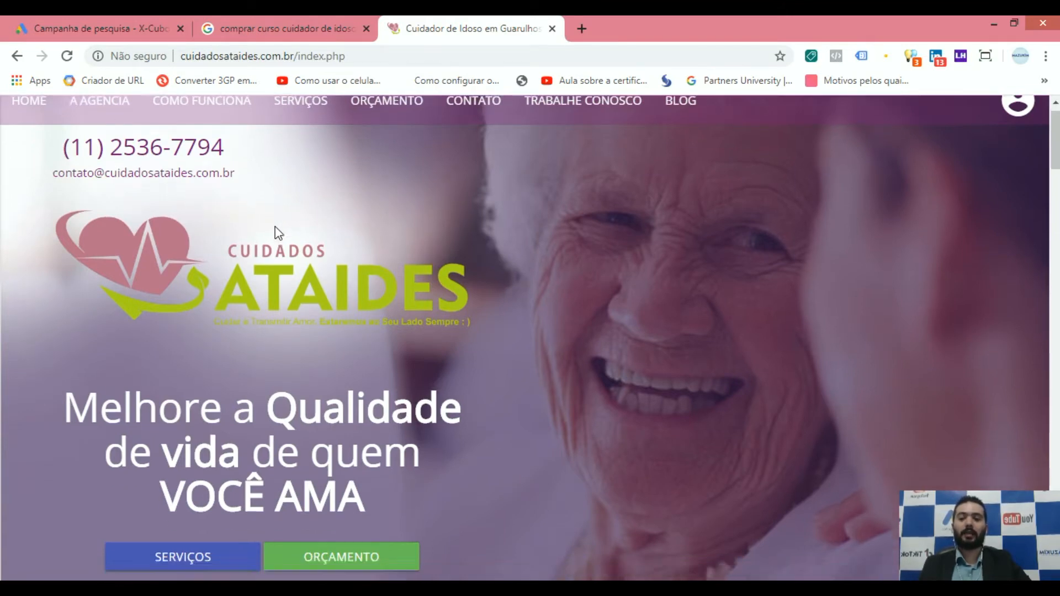
scroll(275, 227, down, 3)
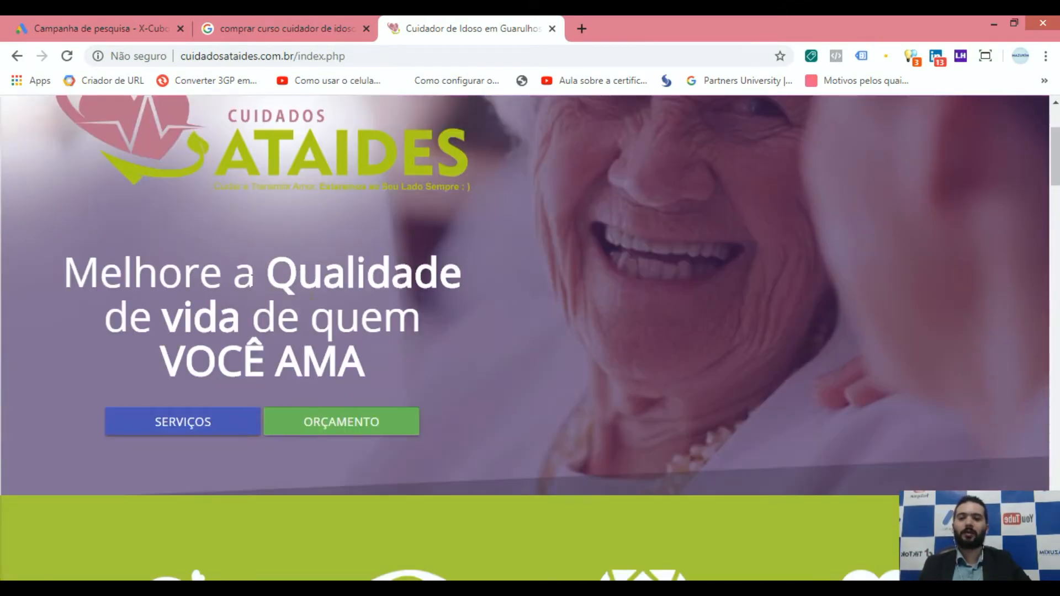
drag(127, 282, 251, 279)
click(300, 297)
drag(195, 333, 266, 320)
click(307, 341)
scroll(416, 338, up, 3)
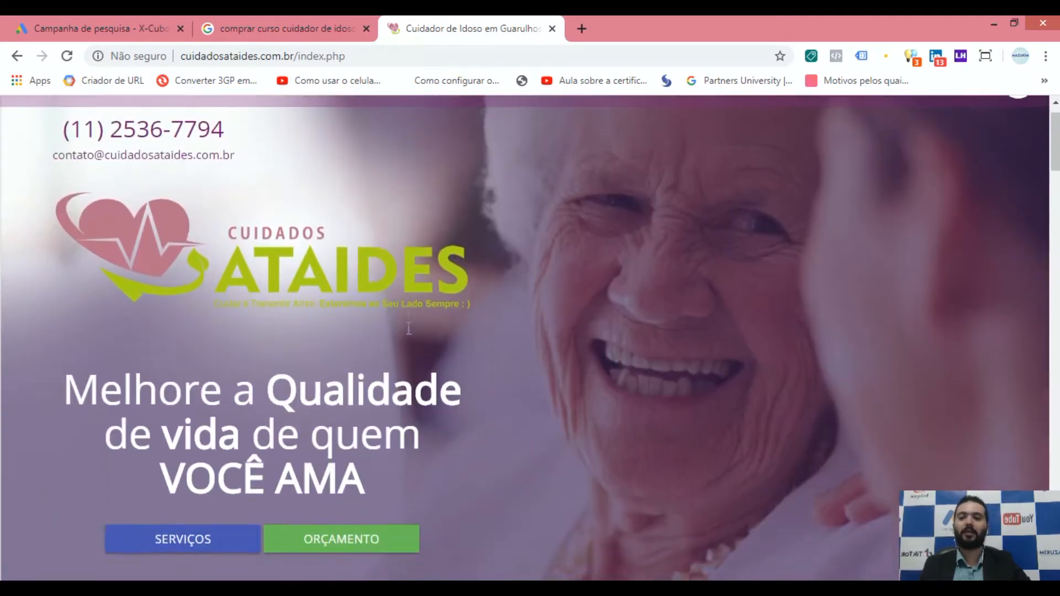
Examine the "Cuidador de Pessoas" and "Assistência de Enfermagem" service sections on the home page.
scroll(425, 327, down, 9)
scroll(426, 319, down, 4)
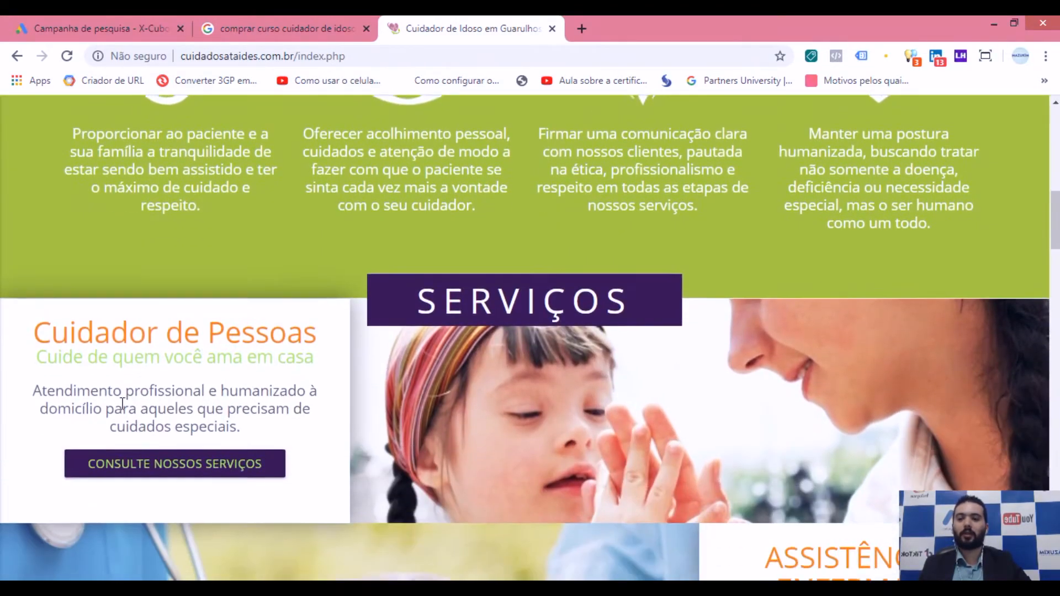
drag(69, 323, 284, 322)
click(286, 321)
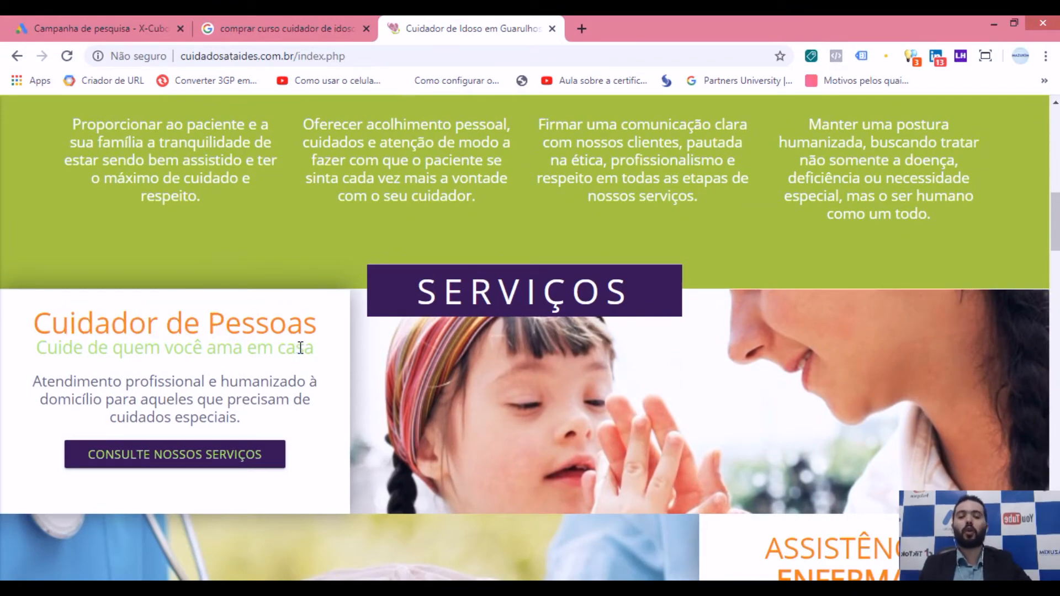
scroll(304, 343, up, 7)
scroll(670, 276, down, 7)
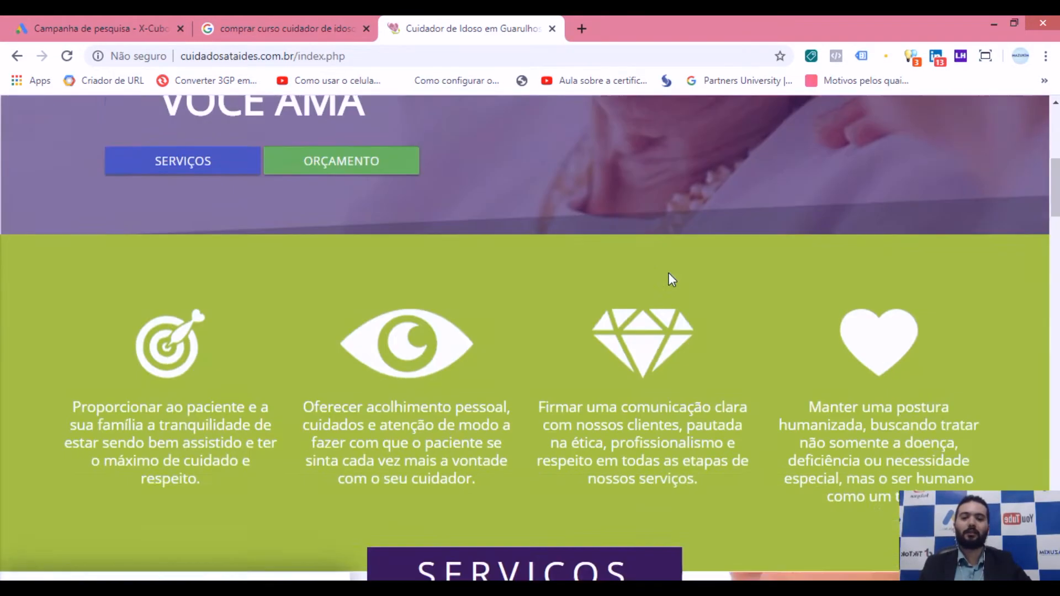
scroll(571, 312, down, 4)
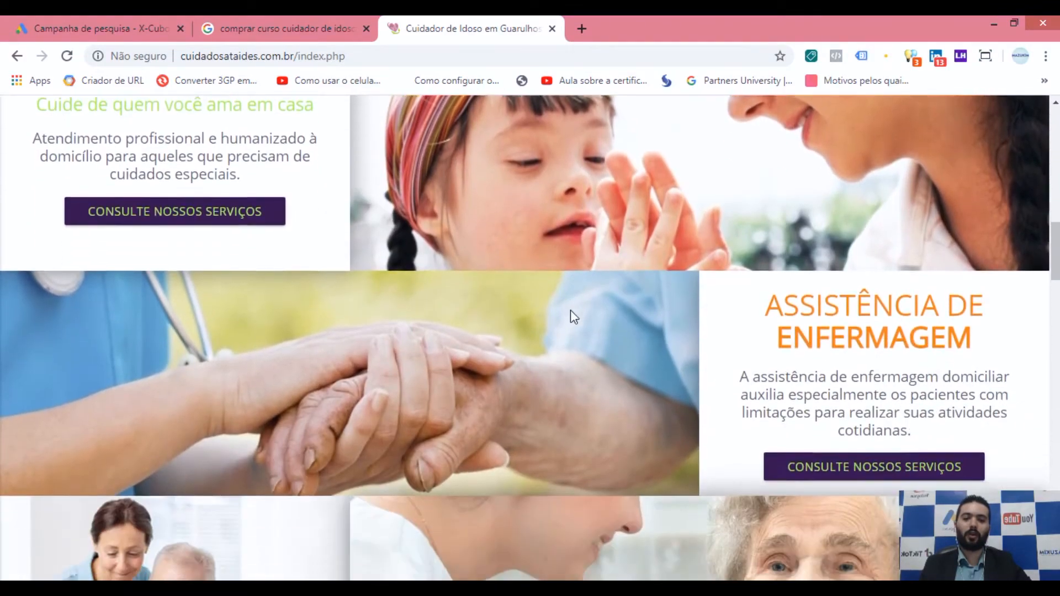
scroll(498, 360, up, 4)
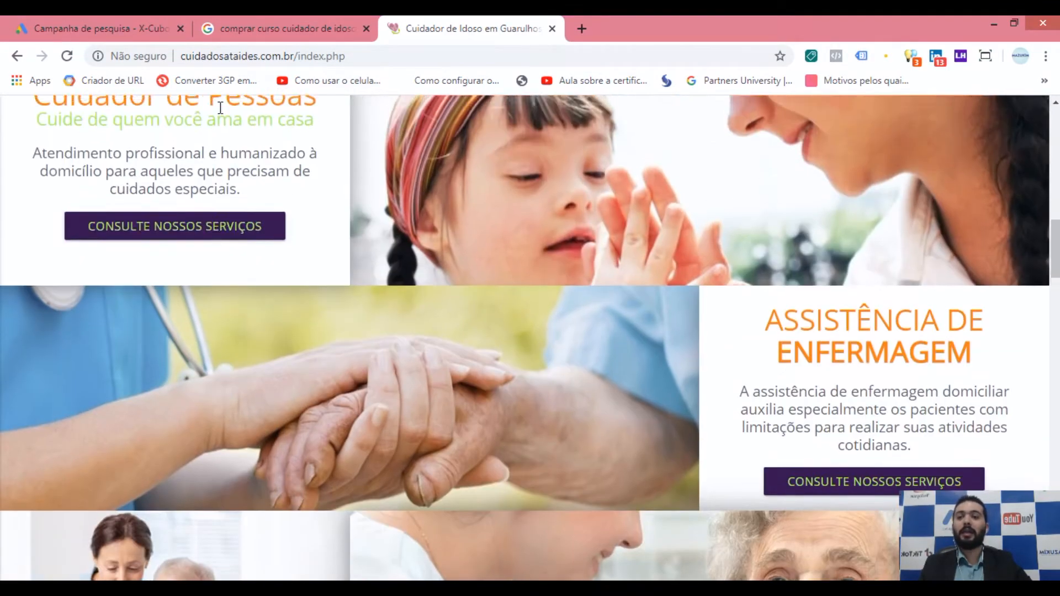
Return to the campaign draft and examine the domain, language and targeting source options of the dynamic search ads settings.
click(117, 23)
click(339, 377)
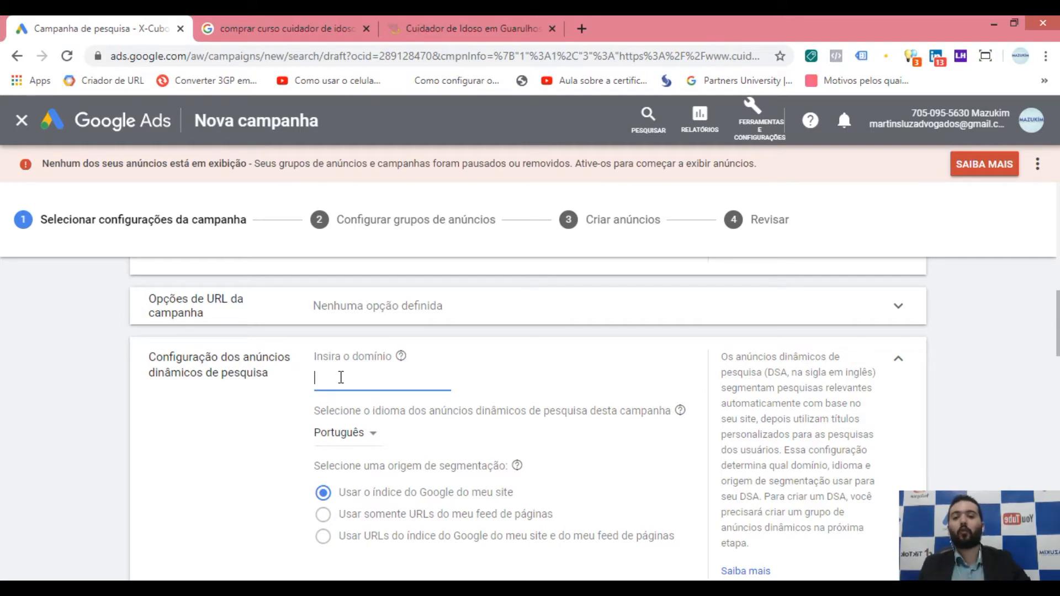
scroll(463, 501, down, 1)
mouse_move(442, 428)
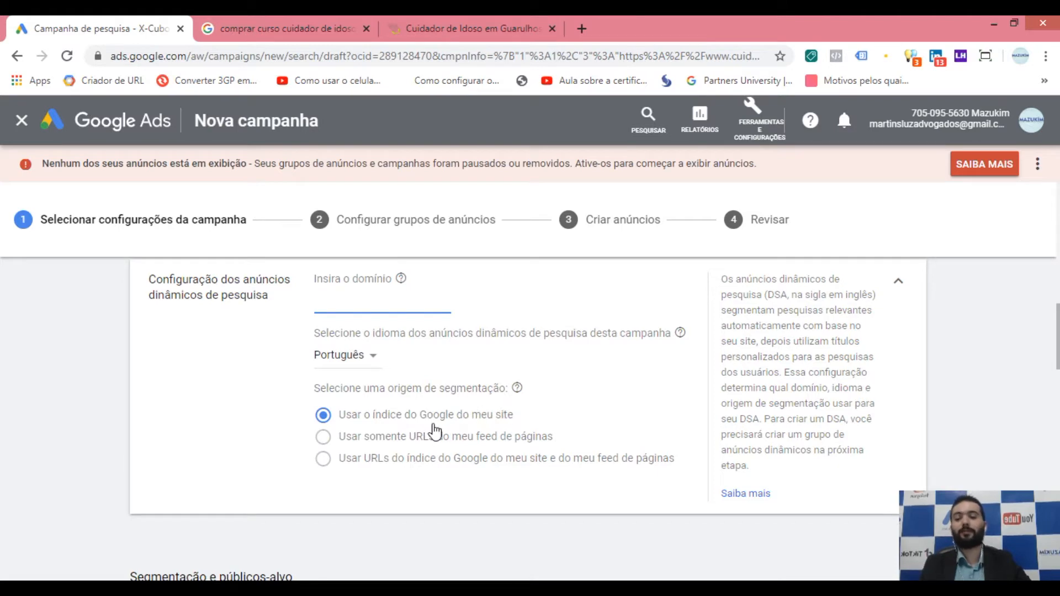
Switch back to the cuidadosataides.com.br home page and examine its service and company values sections.
click(441, 20)
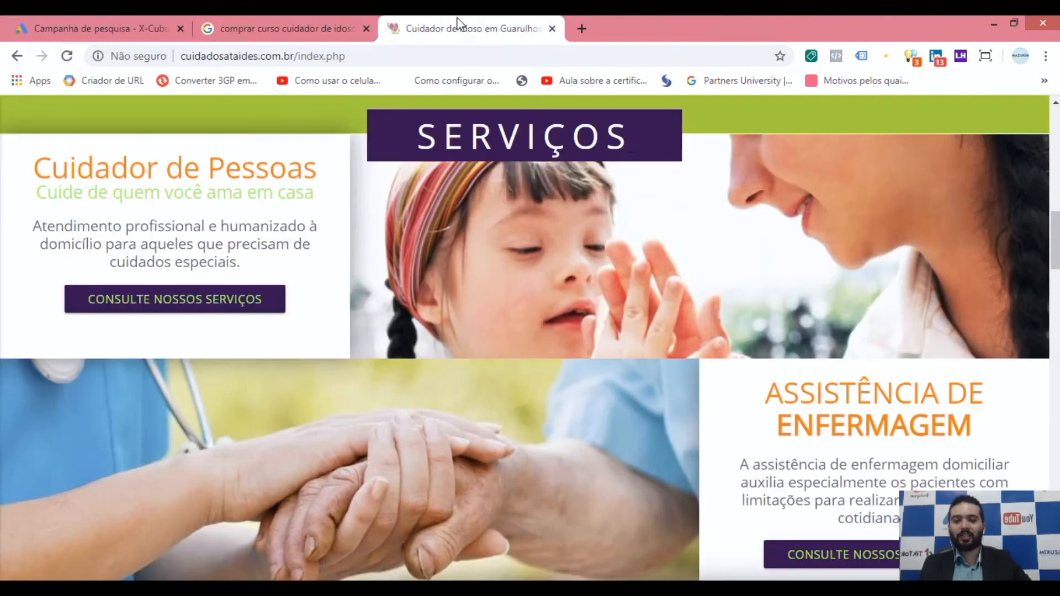
scroll(686, 259, down, 3)
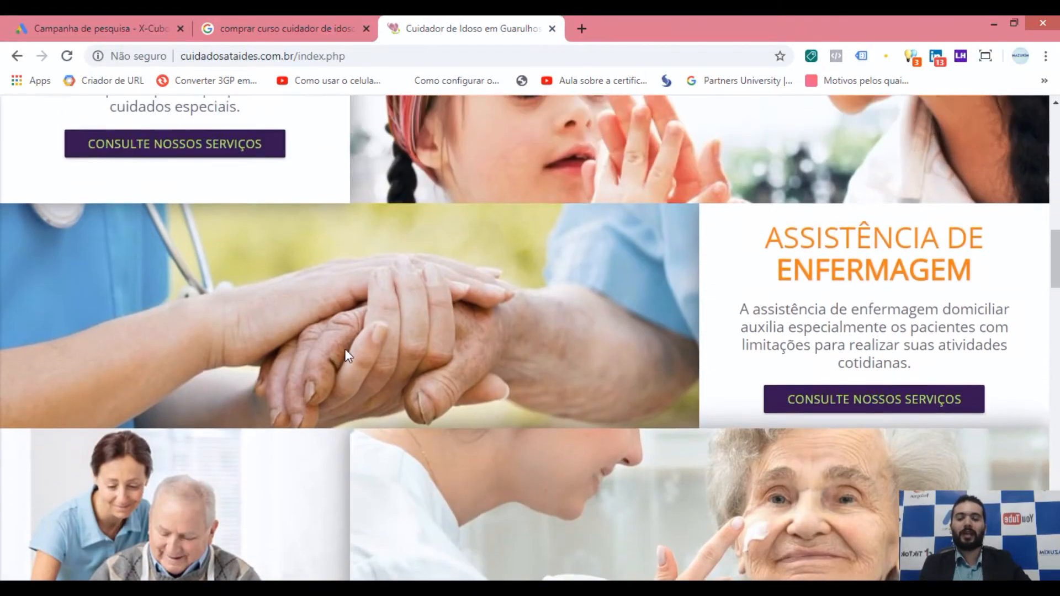
scroll(495, 319, up, 8)
Search Google for "cuidados ataides" in a new browser tab and examine the site's indexed pages in the results.
click(581, 33)
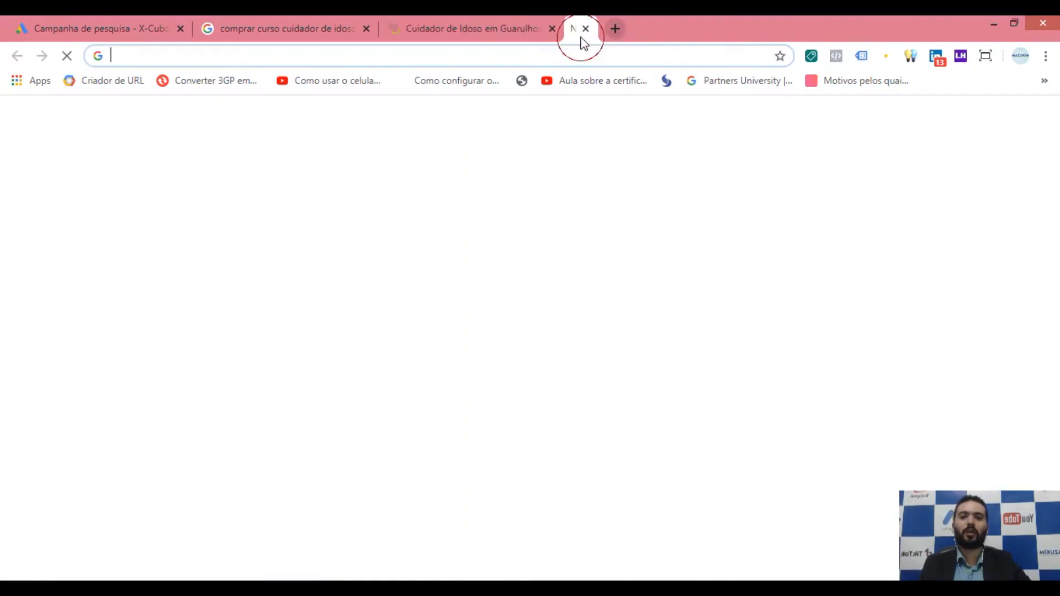
text(cu)
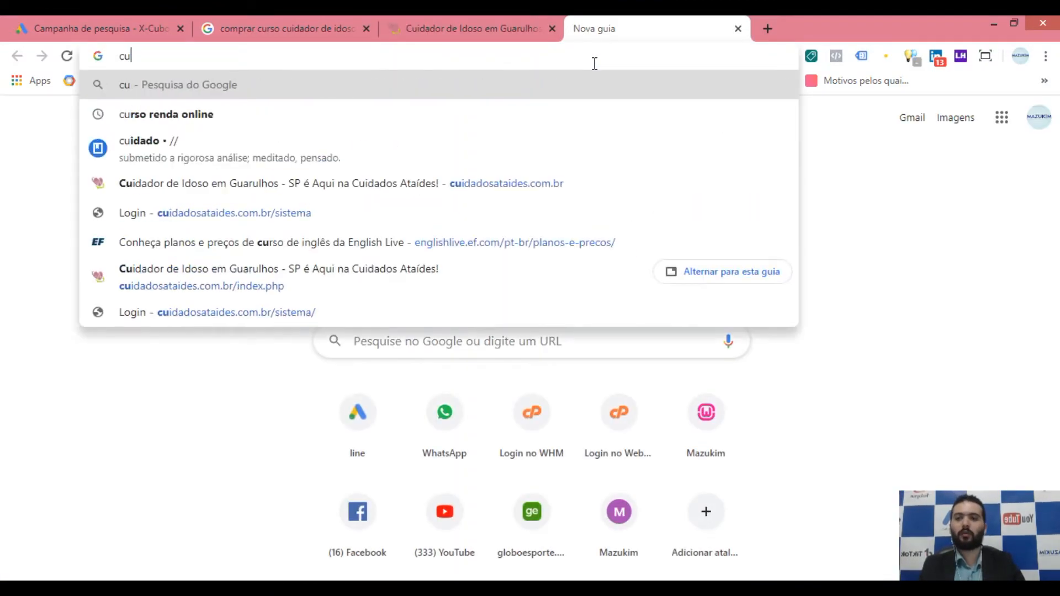
text(idados ataid)
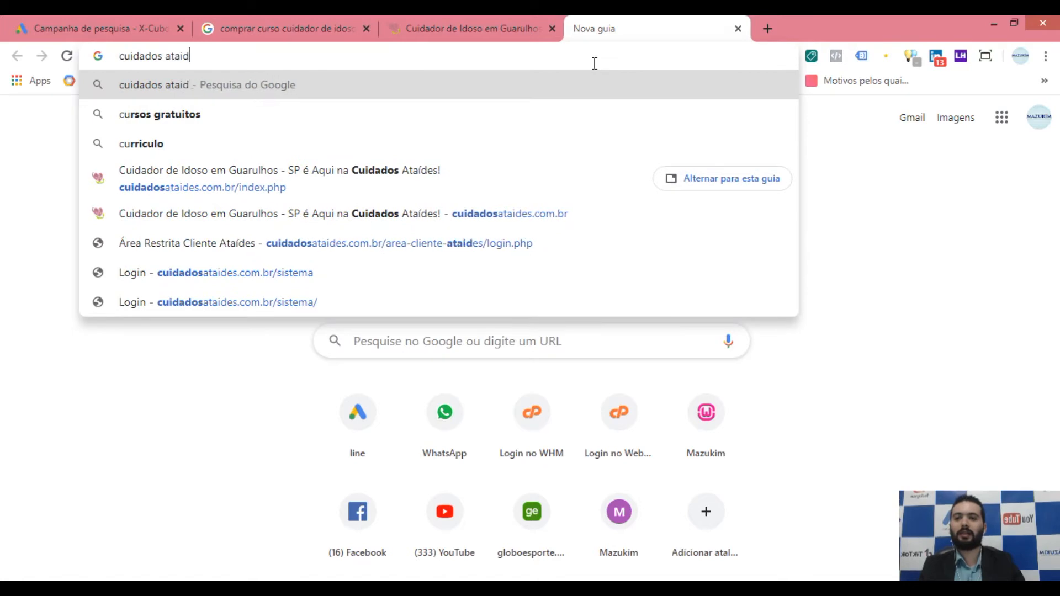
text(es)
key(Return)
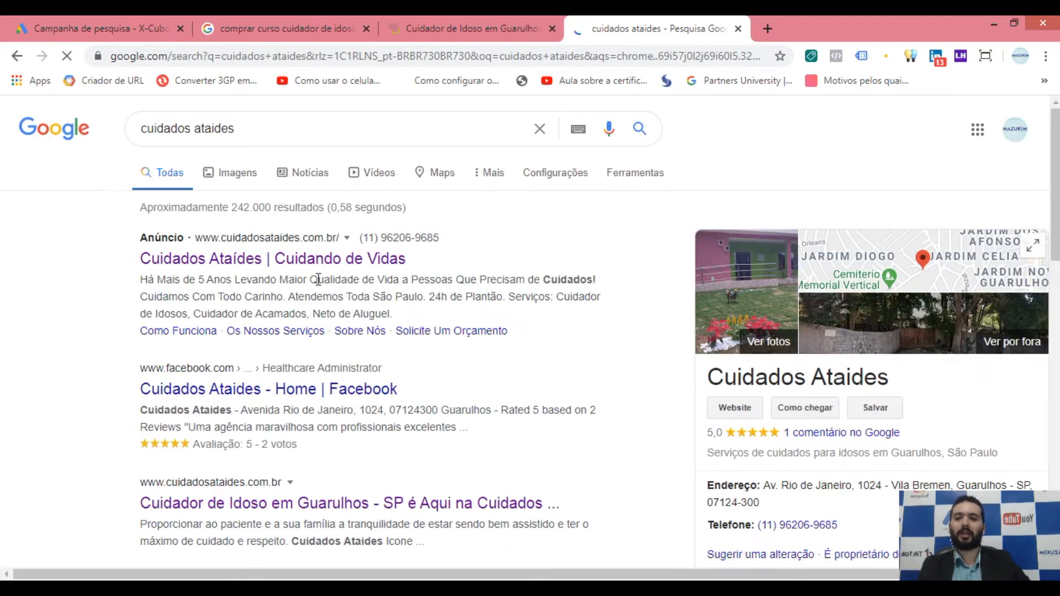
scroll(267, 303, down, 4)
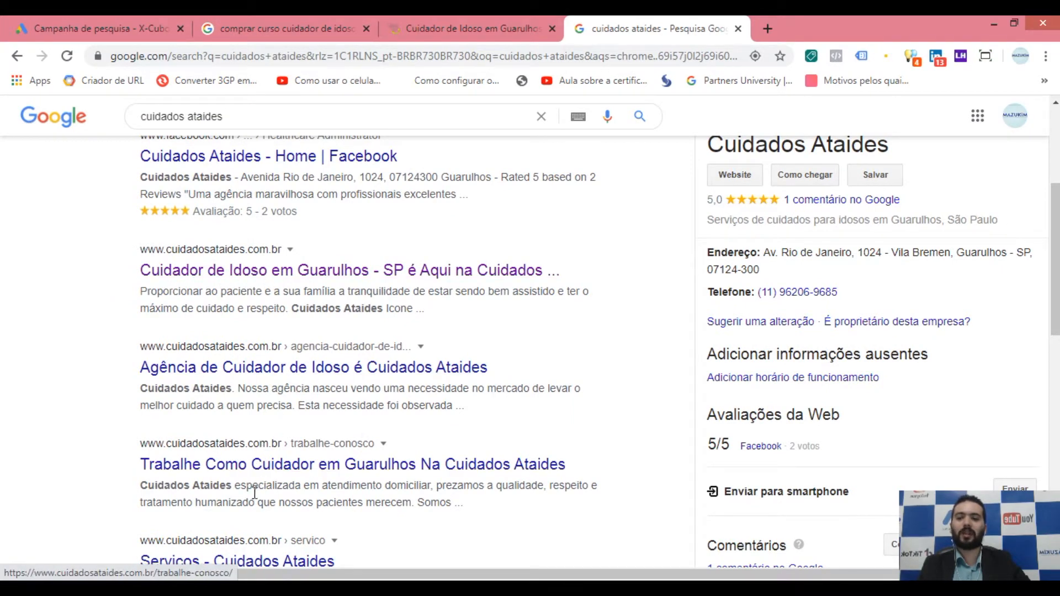
drag(1054, 283, 1056, 377)
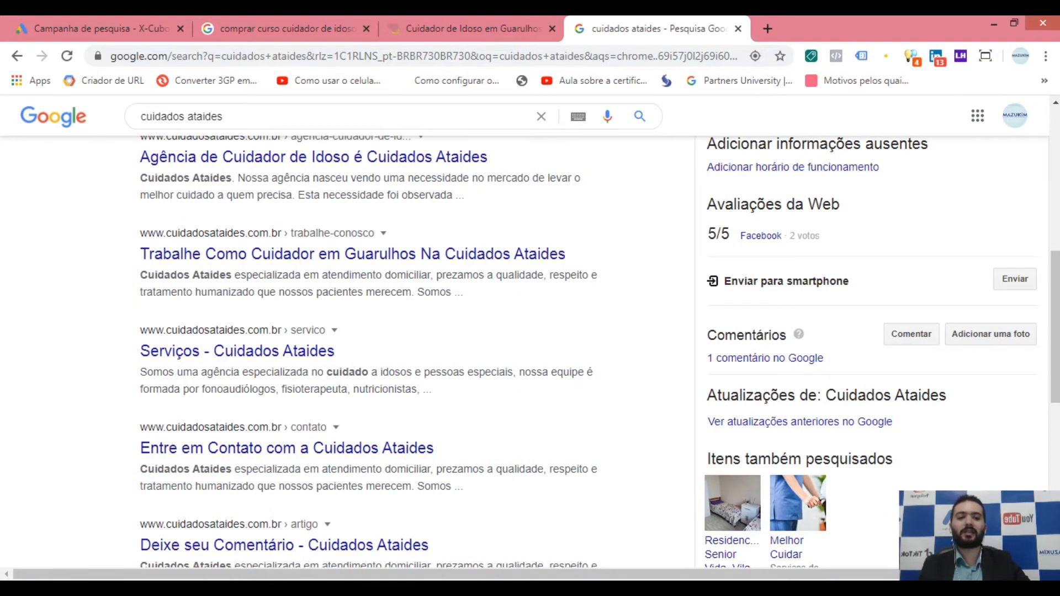
drag(1056, 303, 1056, 253)
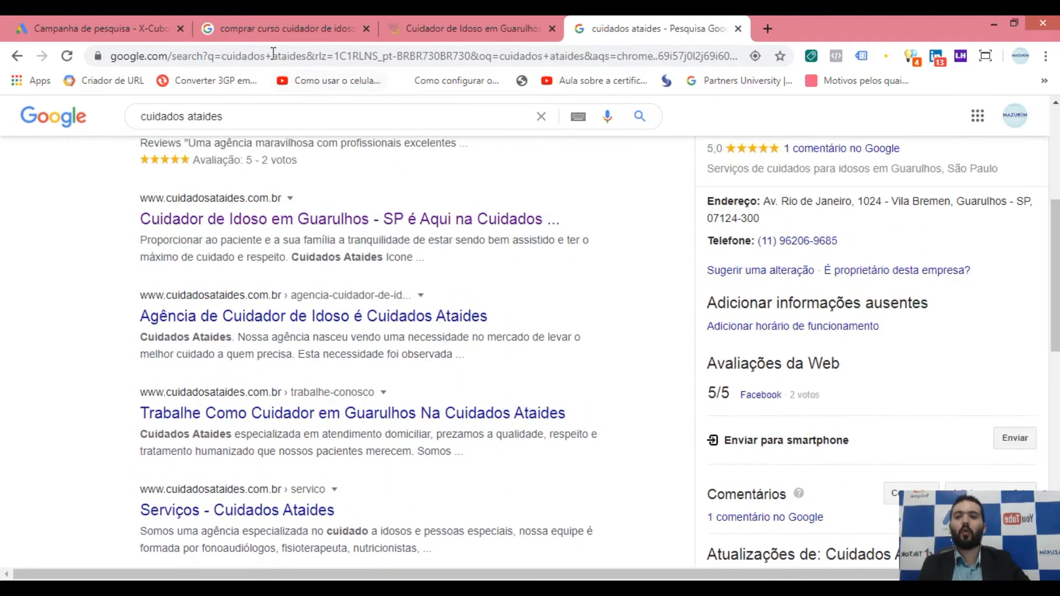
click(138, 28)
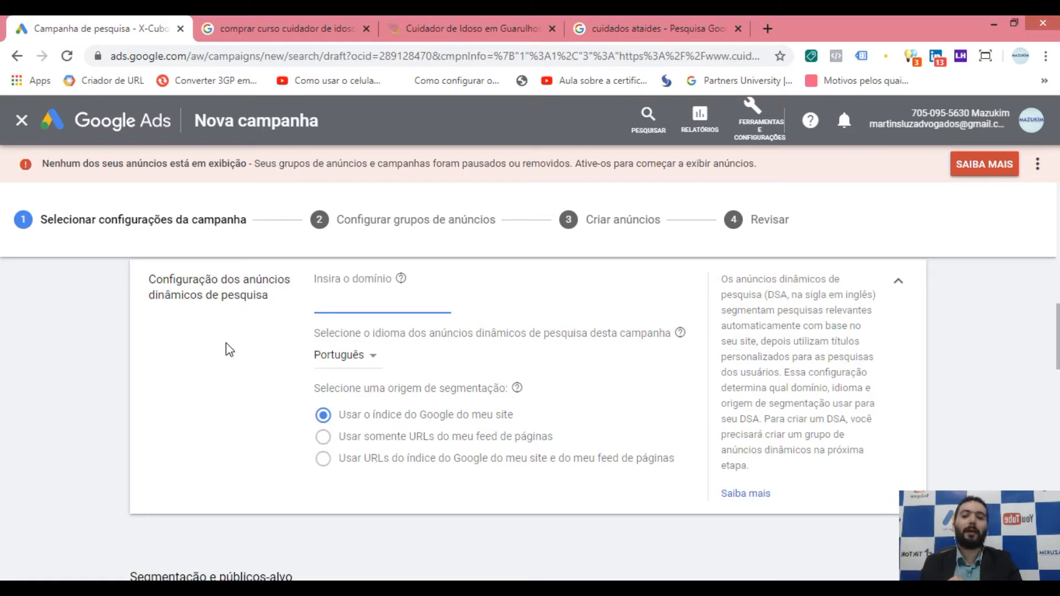
text(https)
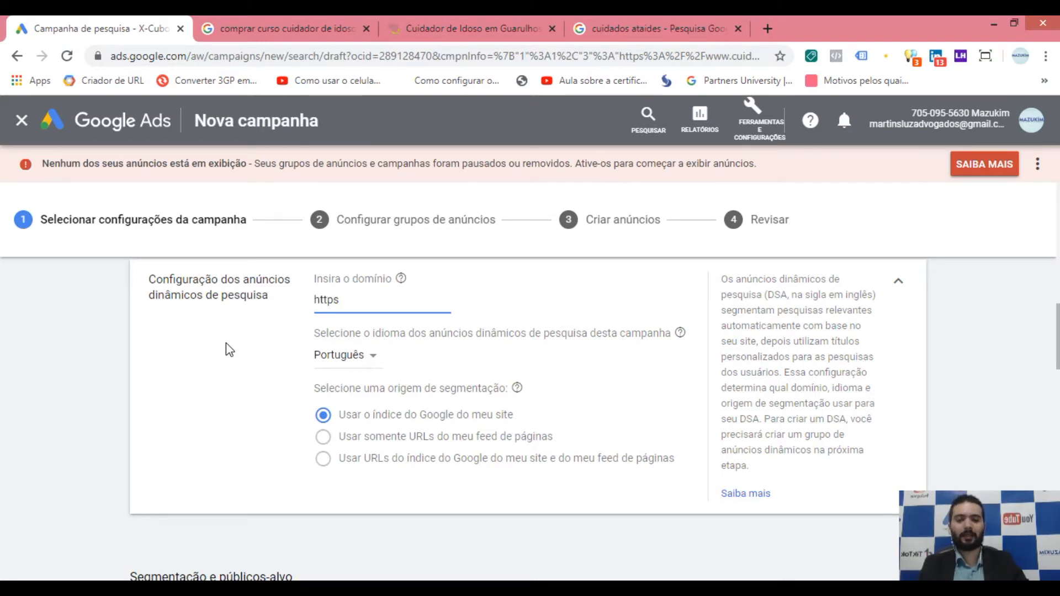
click(435, 16)
drag(293, 56, 183, 57)
key(ctrl+c)
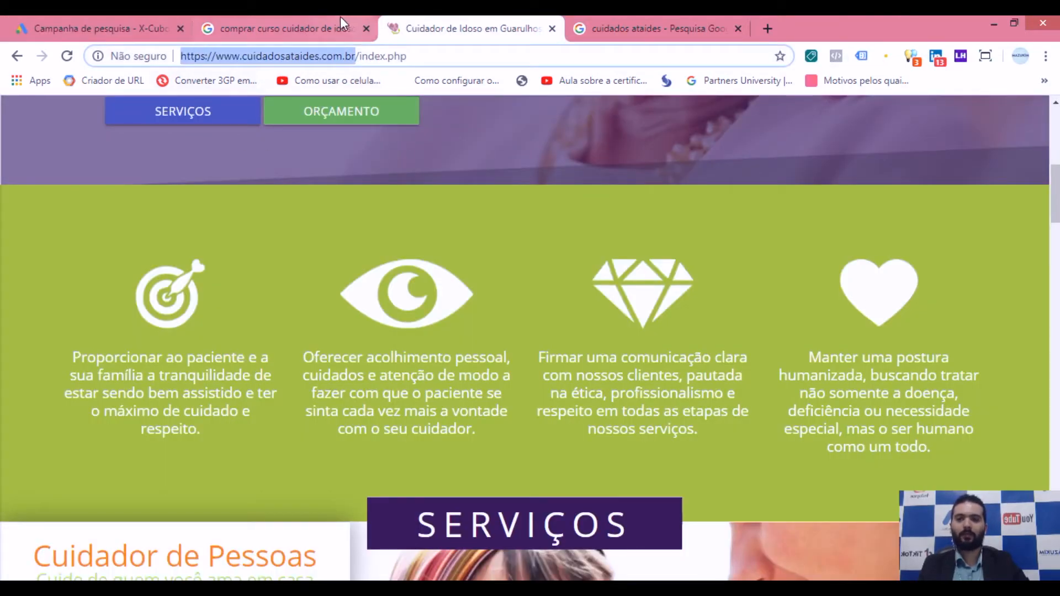
click(99, 28)
double_click(341, 299)
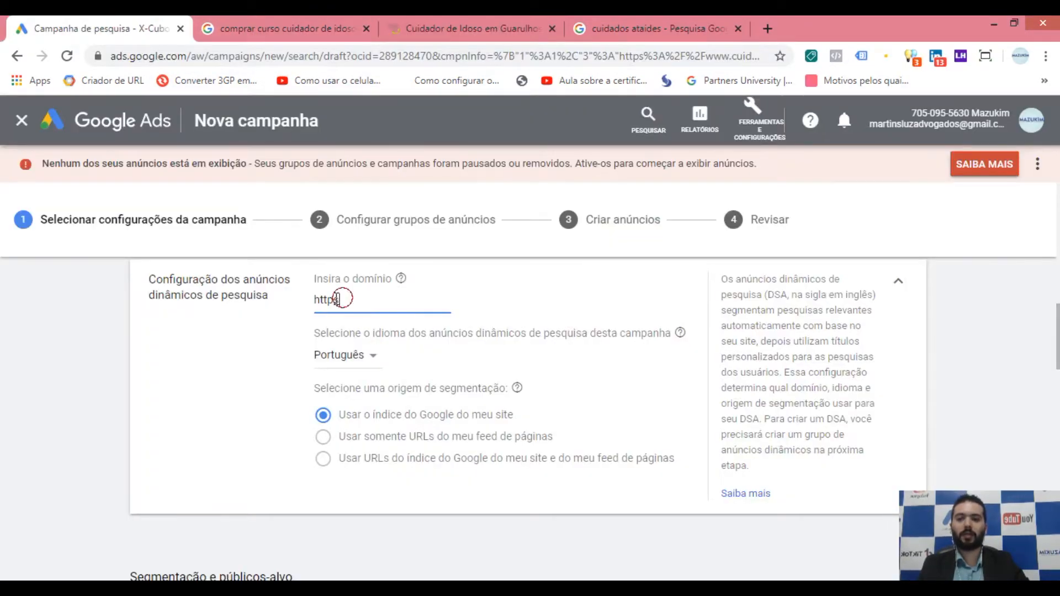
key(ctrl+v)
click(239, 376)
drag(445, 299, 446, 301)
click(449, 301)
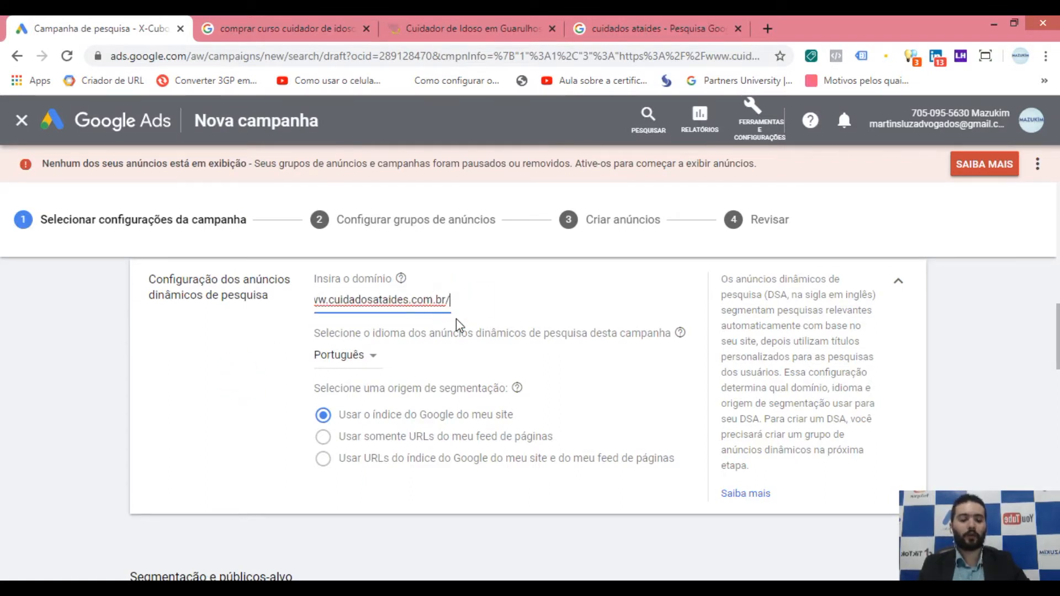
click(172, 426)
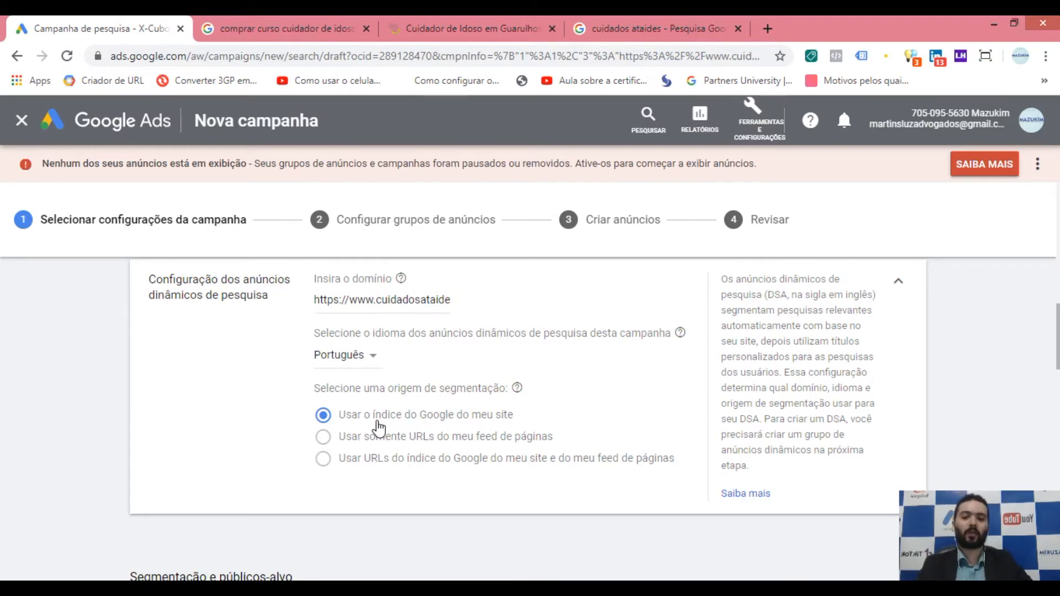
Clear the domain of the dynamic search ads and collapse those settings.
mouse_move(375, 443)
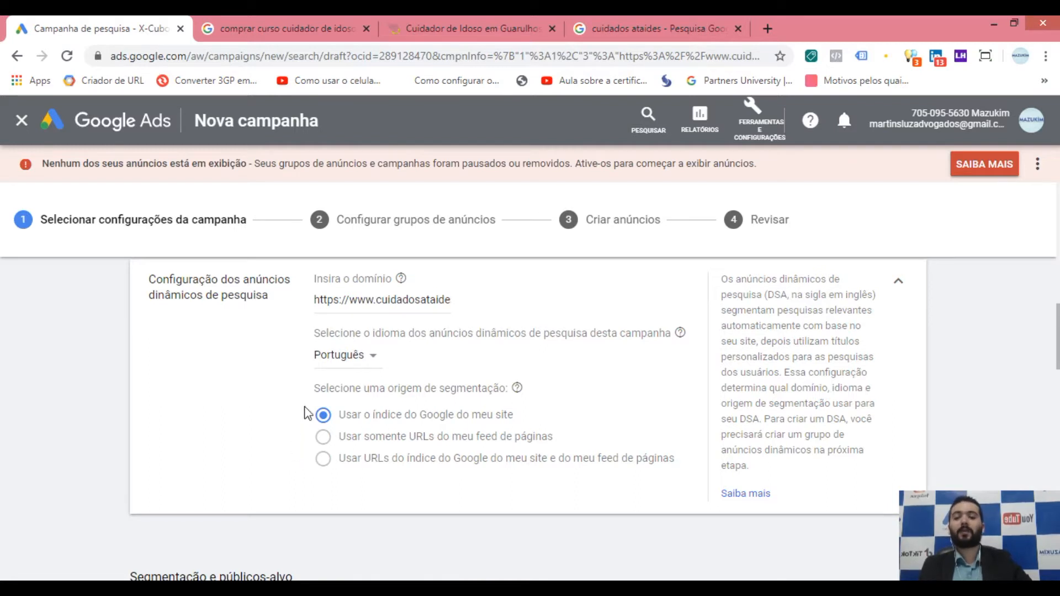
drag(316, 302, 509, 316)
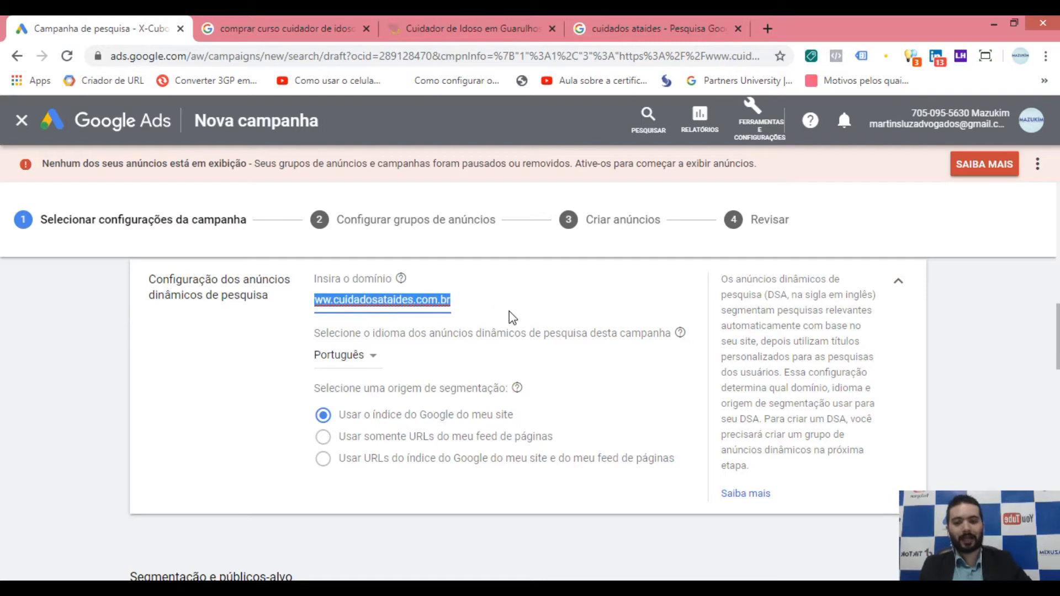
key(BackSpace)
click(214, 380)
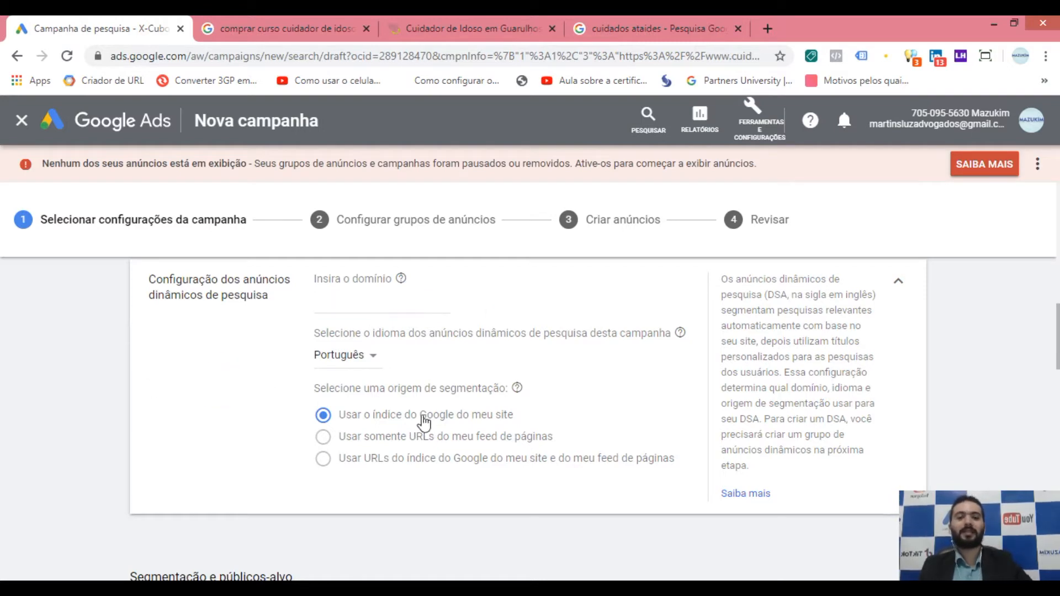
scroll(512, 435, up, 1)
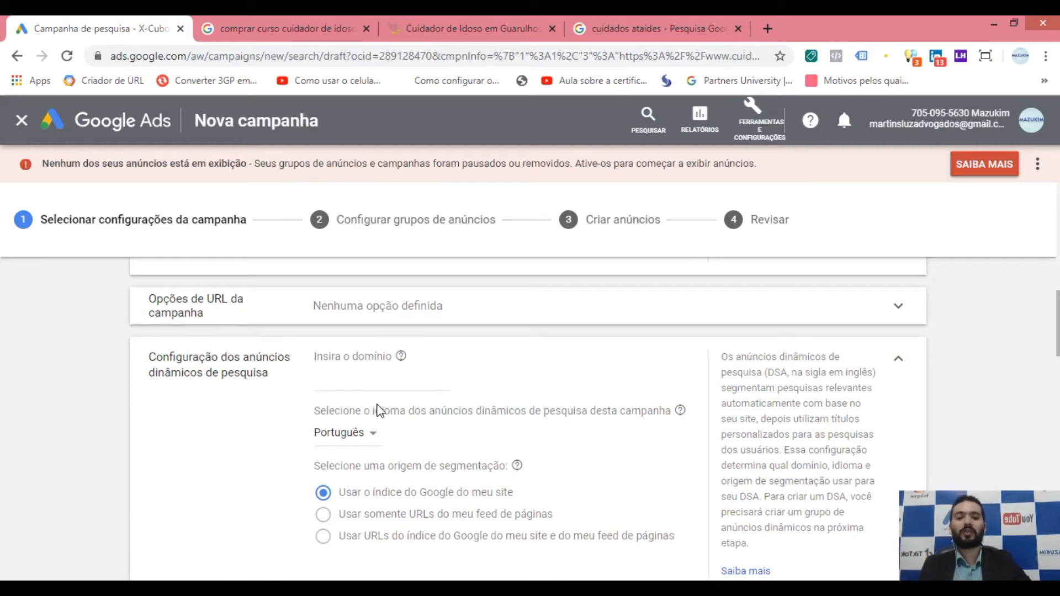
click(899, 362)
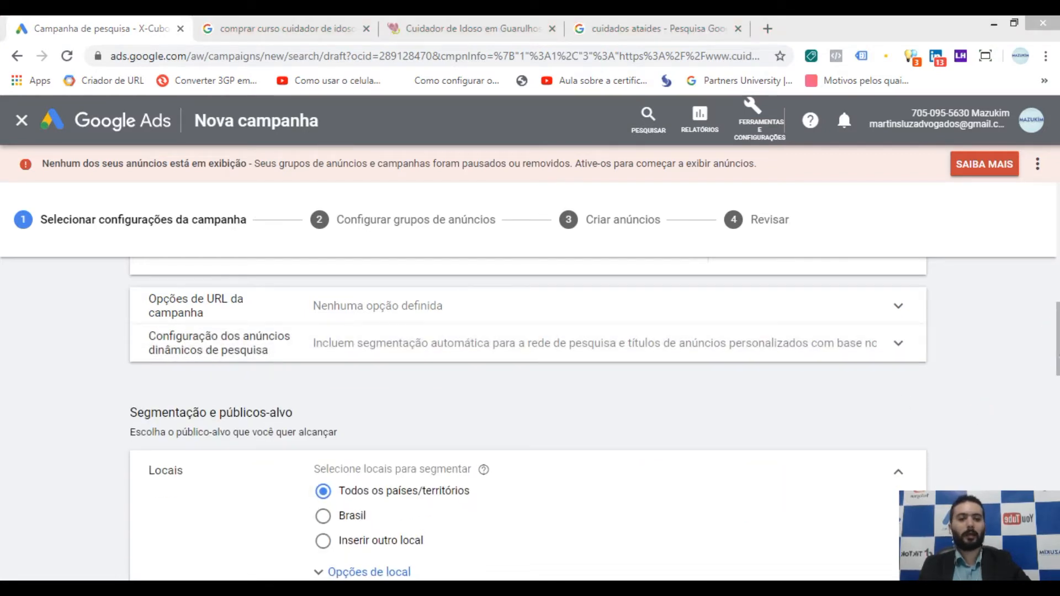
Choose "Inserir outro local" for the campaign locations and add the state of Minas Gerais, Brasil, as a target.
scroll(530, 386, down, 2)
click(1041, 485)
scroll(1055, 378, down, 1)
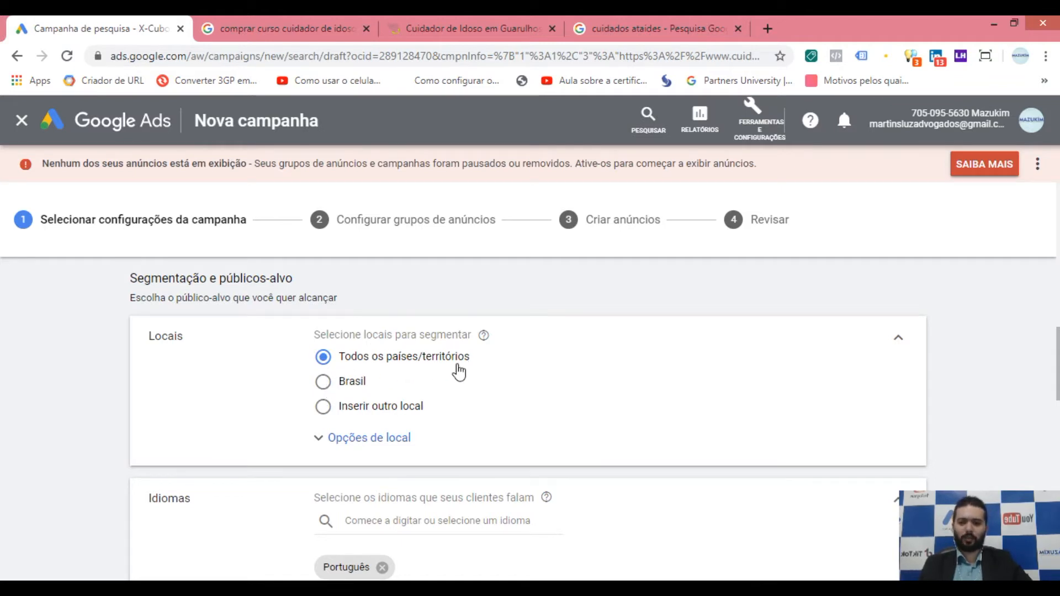
click(323, 382)
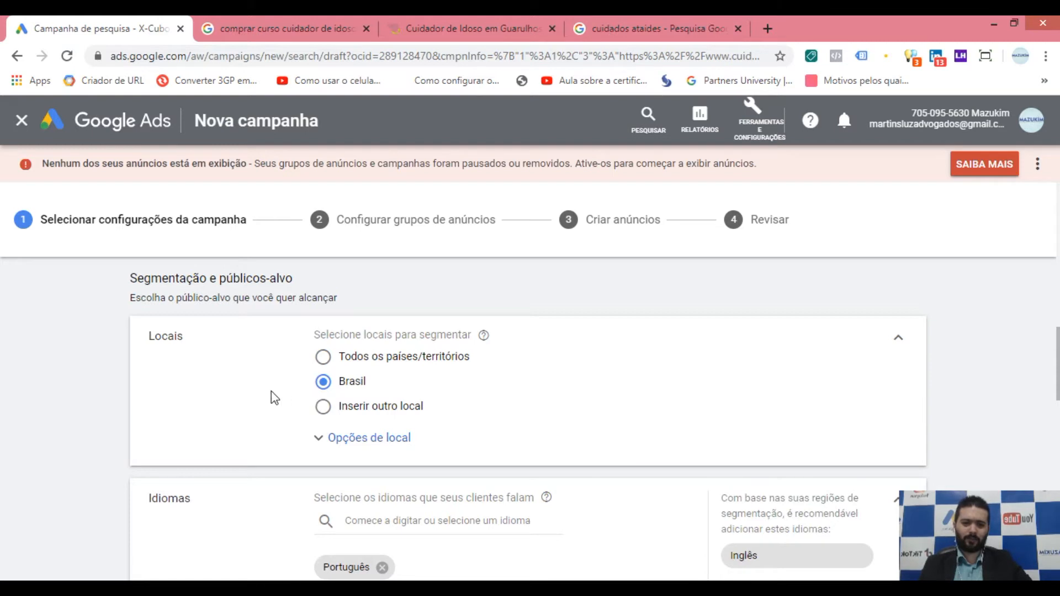
click(323, 409)
click(401, 446)
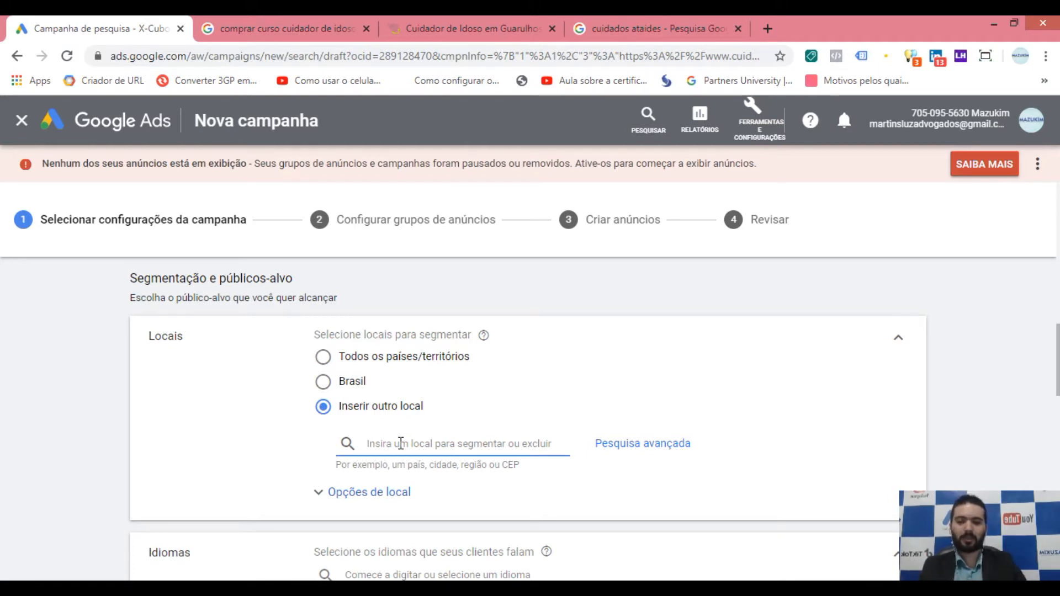
text(minas derais)
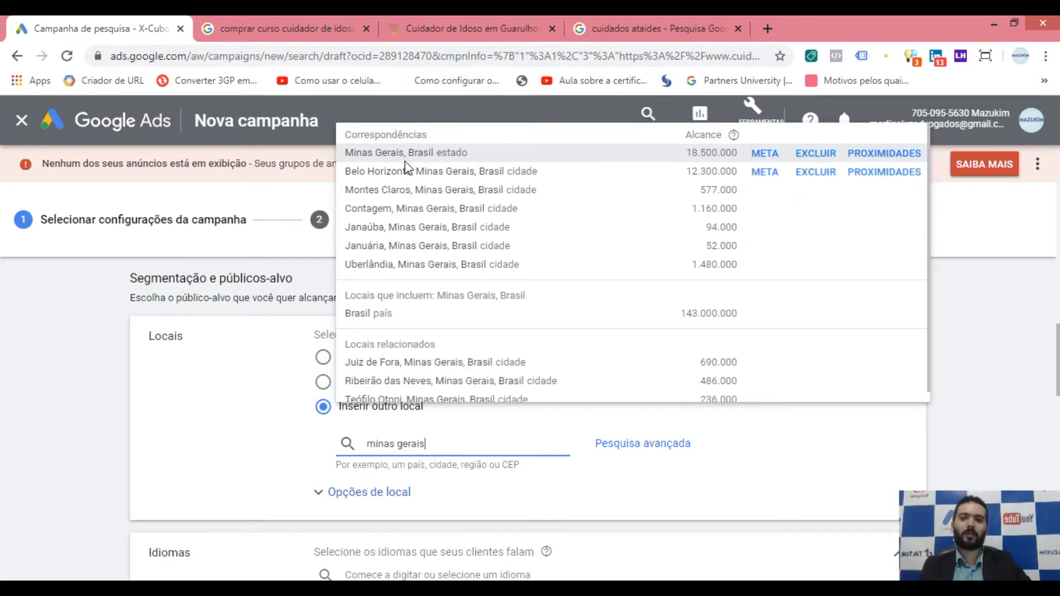
click(426, 155)
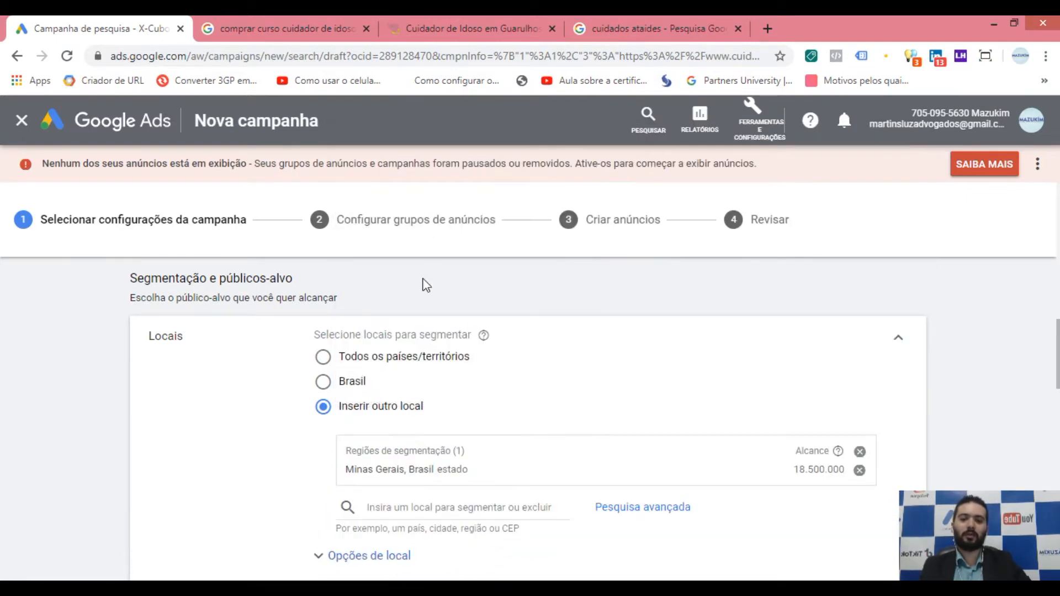
Add the city of São Paulo, São Paulo, Brasil, to the campaign's target locations and review the list.
click(450, 503)
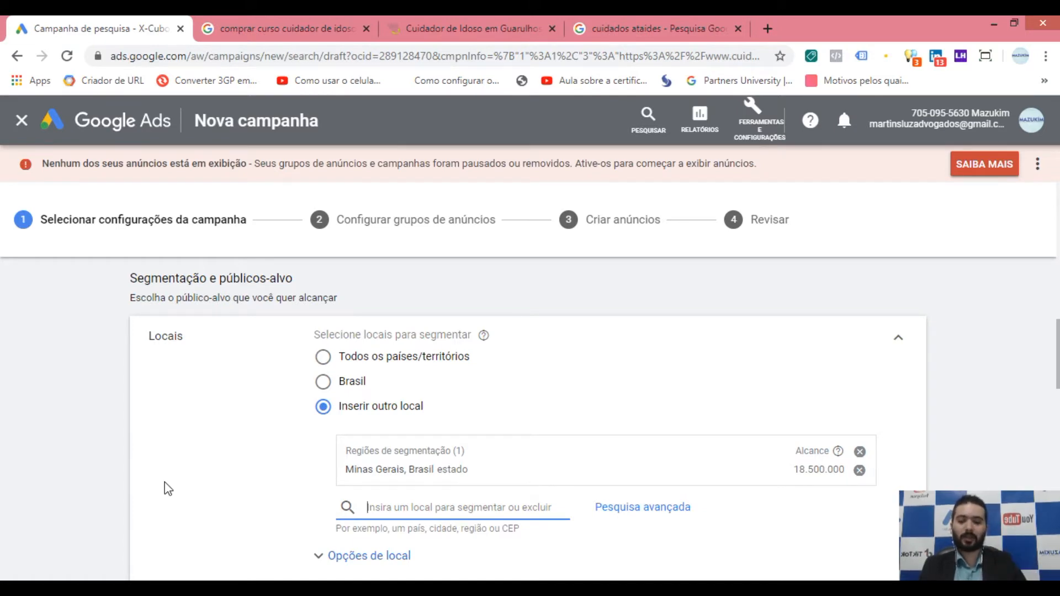
text(são paulo)
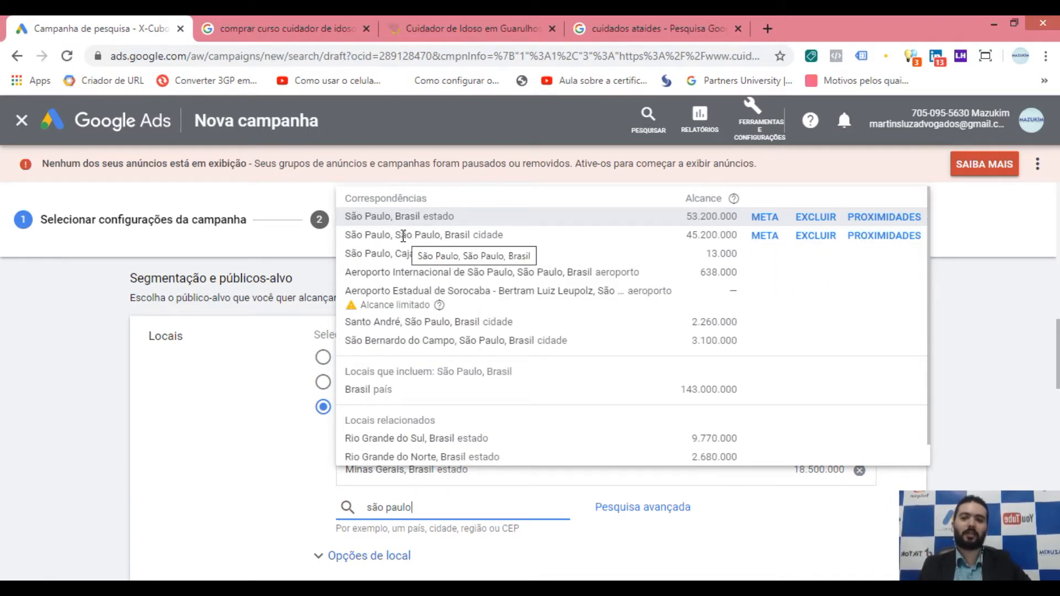
click(421, 237)
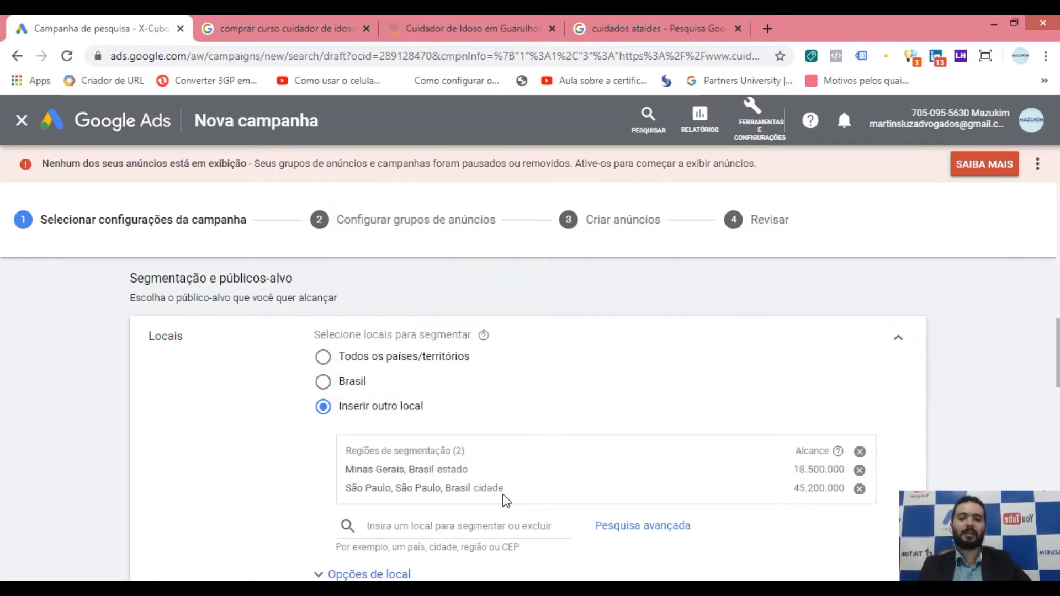
scroll(462, 421, down, 1)
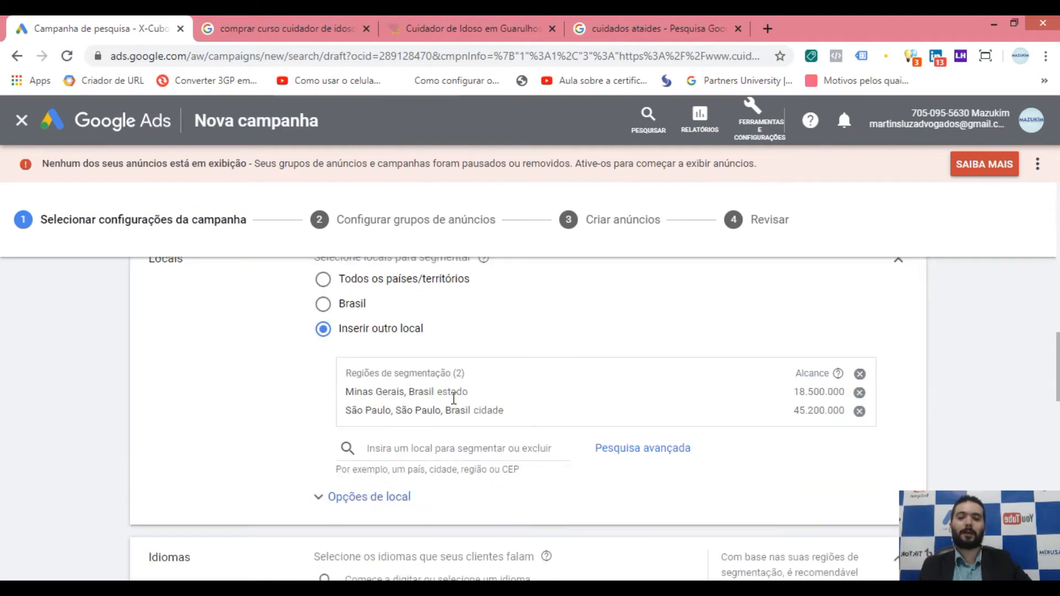
scroll(460, 439, up, 1)
scroll(409, 409, down, 1)
click(423, 449)
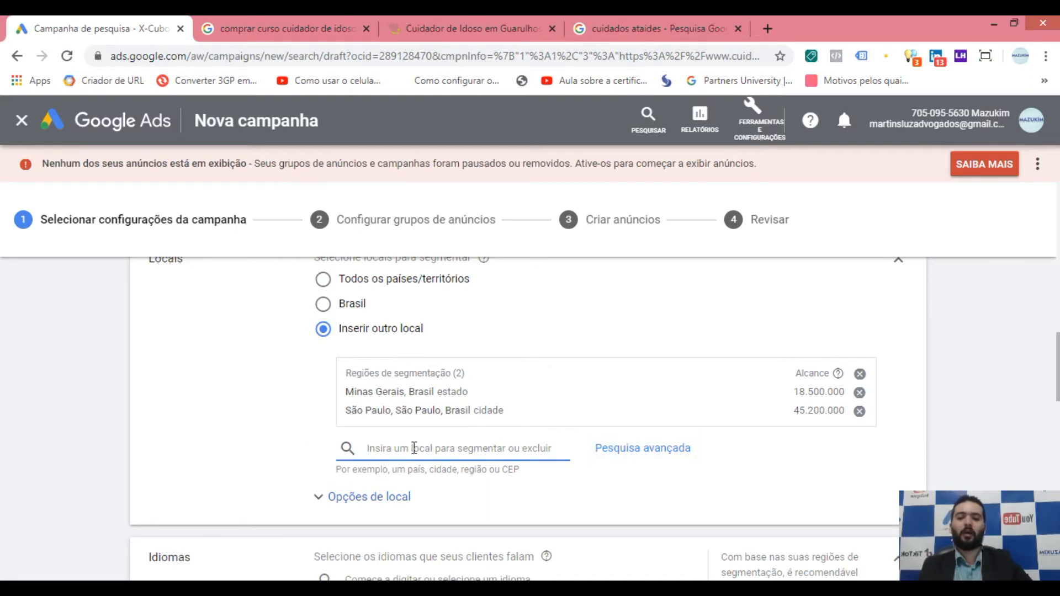
click(626, 463)
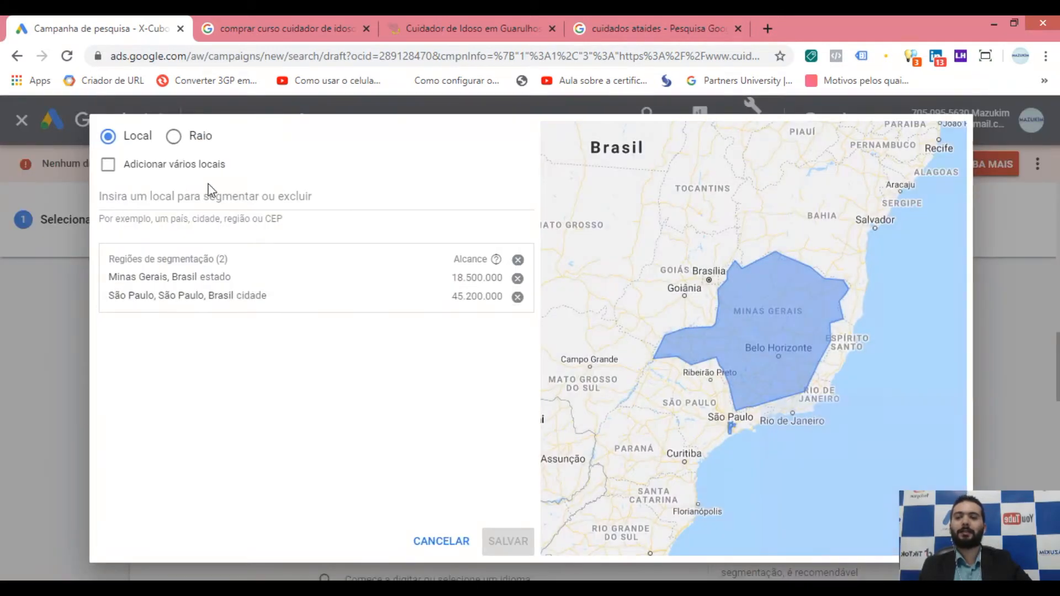
click(445, 538)
click(636, 481)
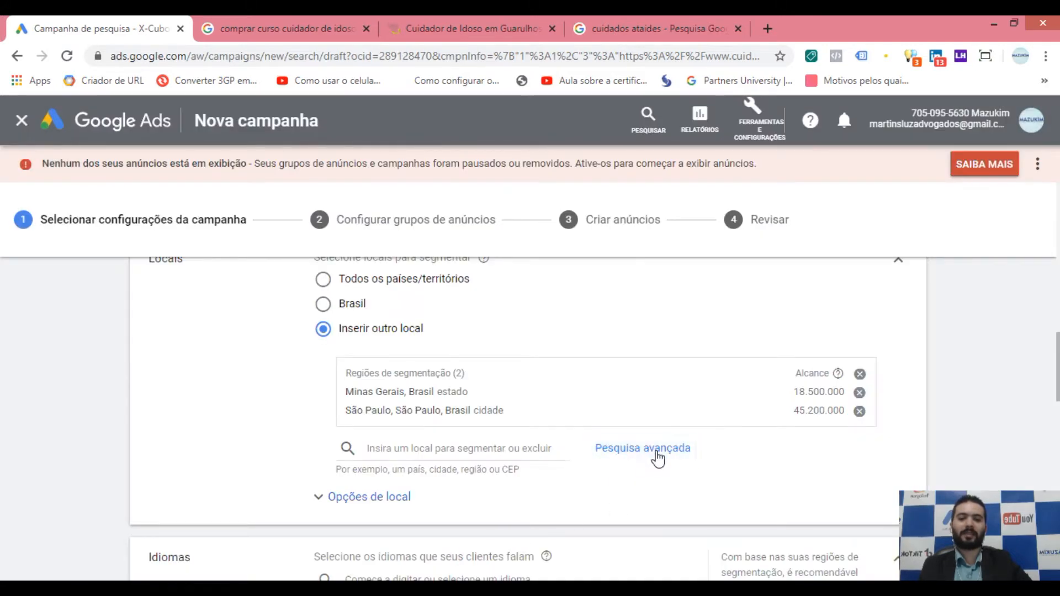
Try advanced radius targeting in kilometres, adding a 20 km radius around Guarulhos, SP.
click(648, 456)
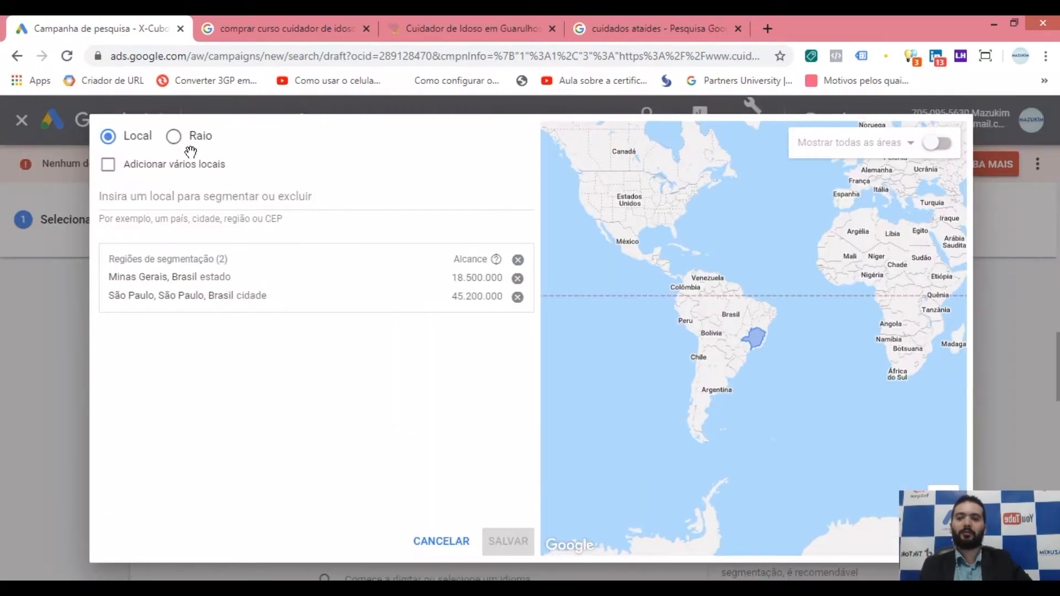
click(174, 138)
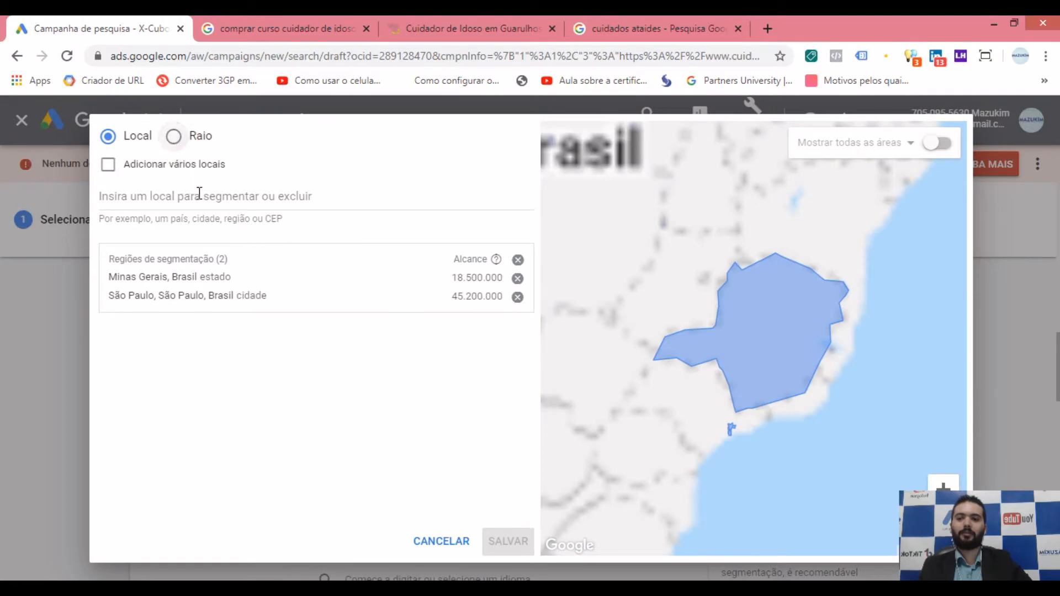
click(215, 198)
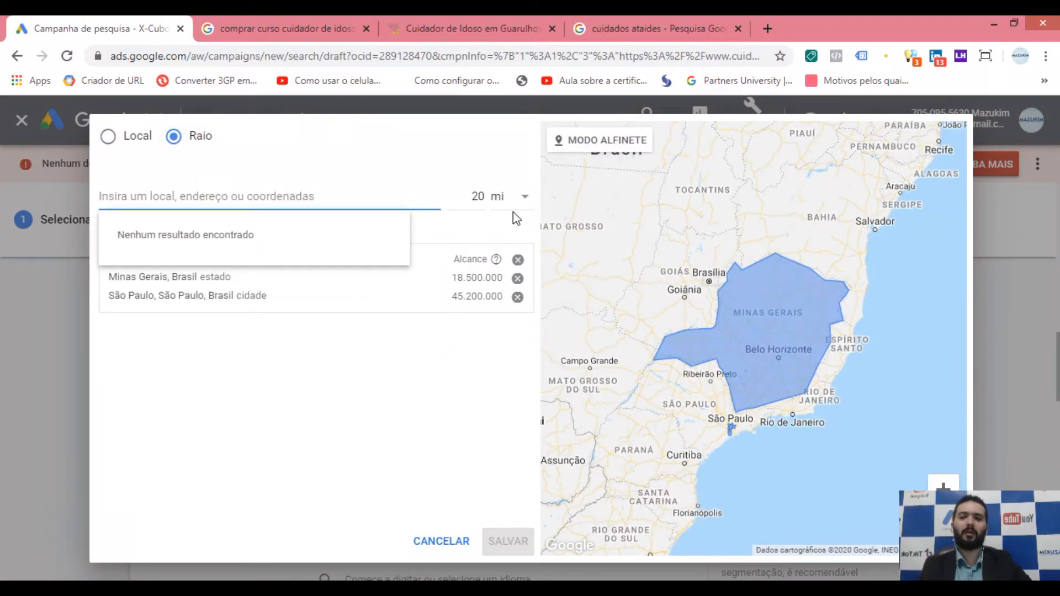
click(500, 204)
click(517, 239)
click(276, 198)
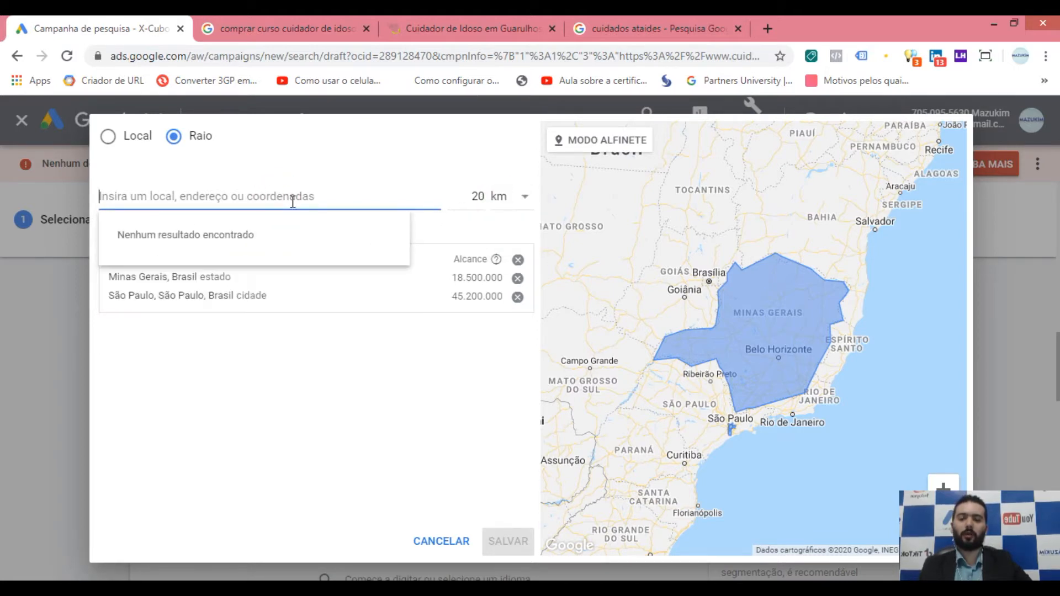
text(guarulhos)
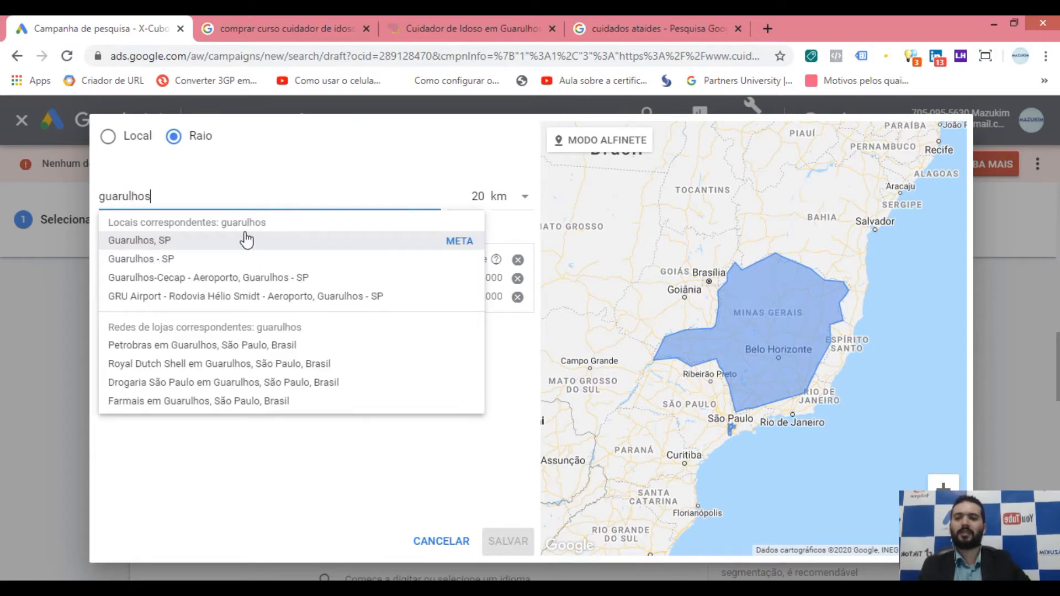
click(160, 241)
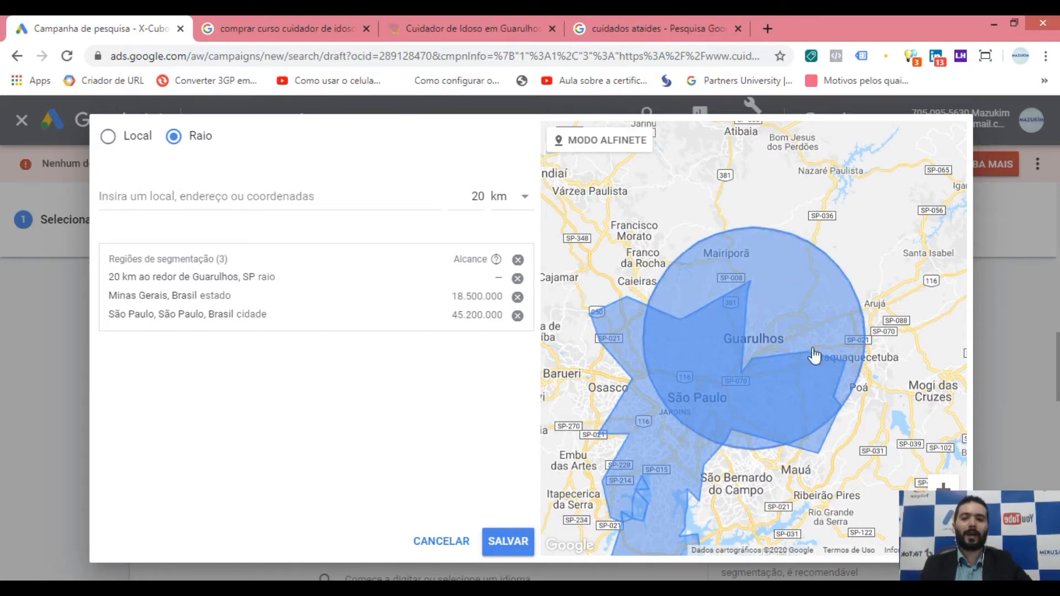
Try adding a 5 km radius around a postal code in Bonsucesso, Guarulhos, and discard all radius targets.
click(276, 202)
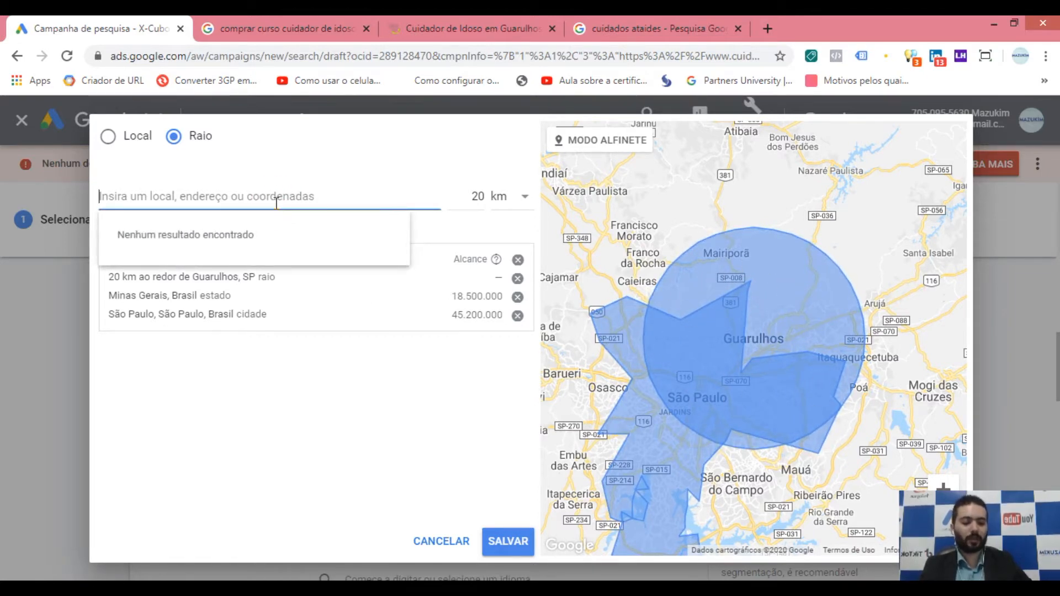
text(07179350)
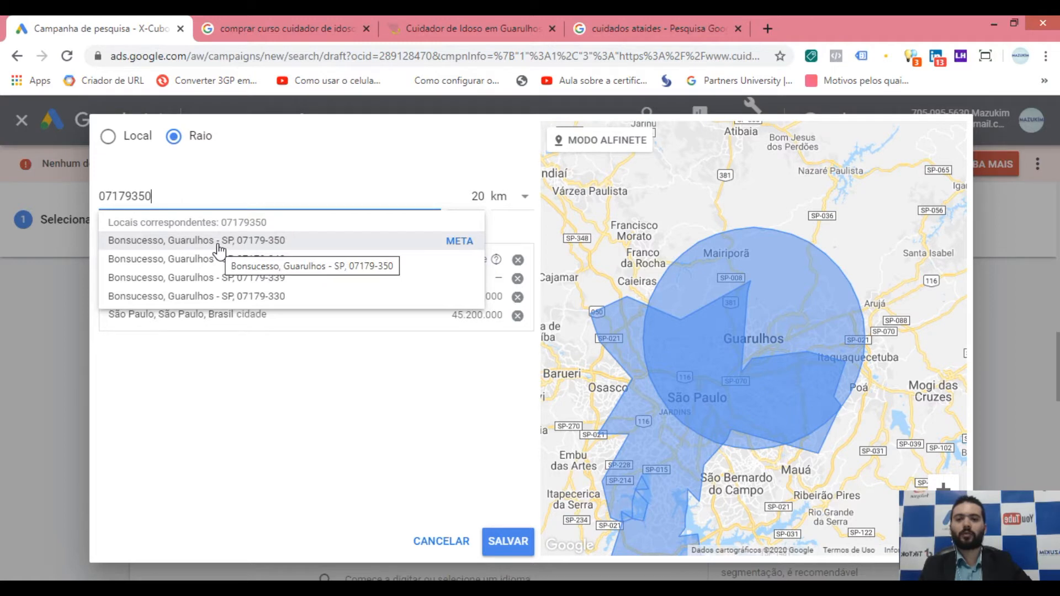
click(486, 198)
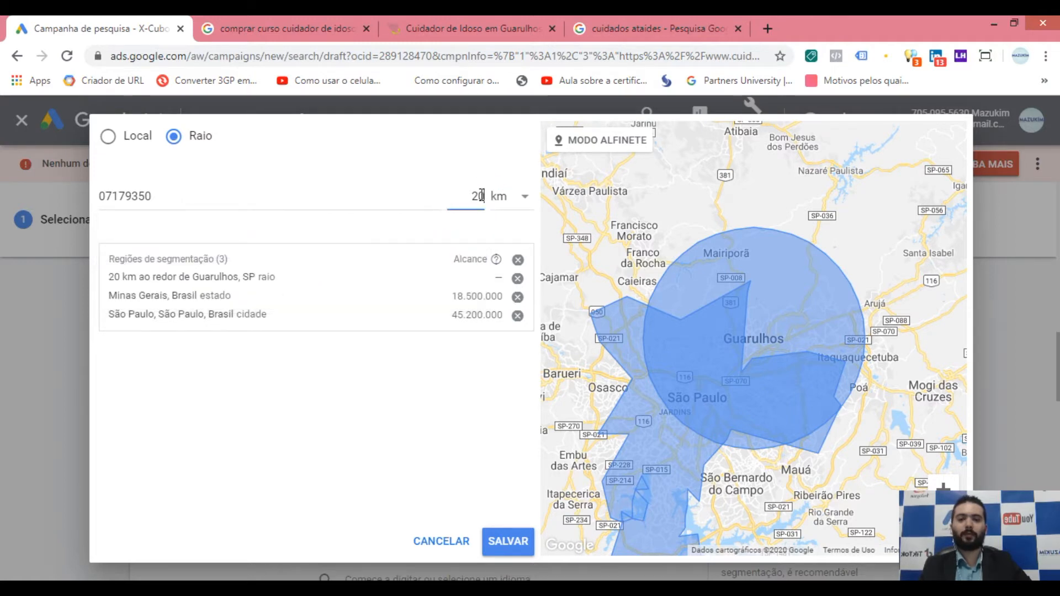
key(BackSpace)
key(Delete)
text(5)
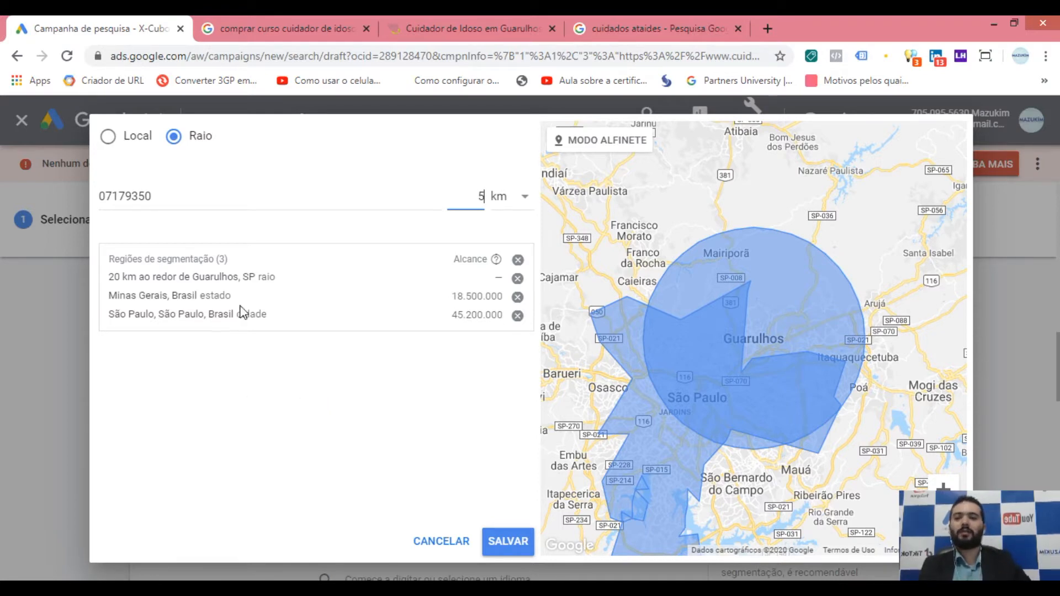
click(160, 200)
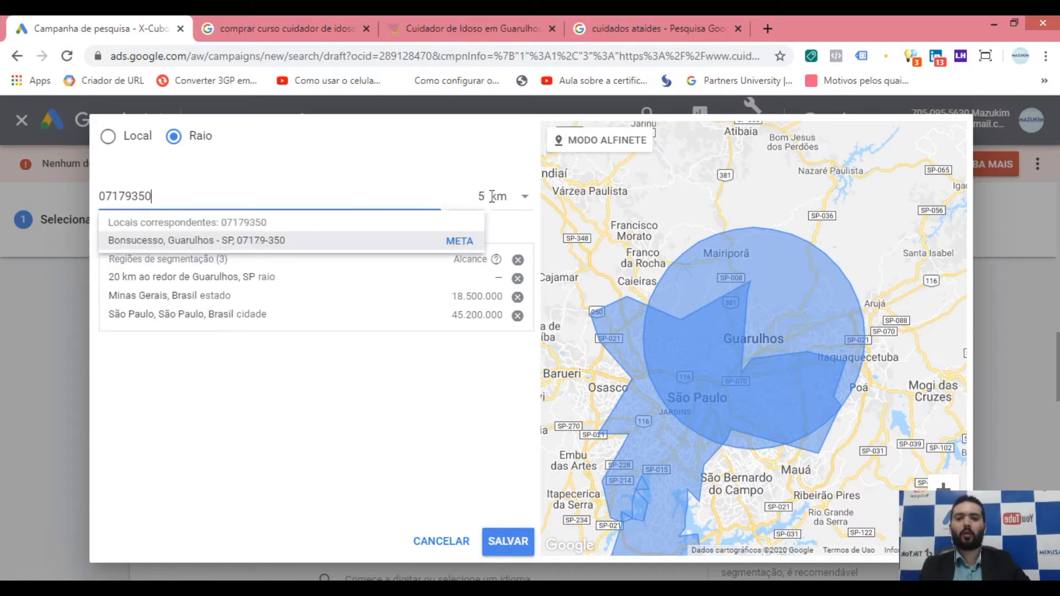
click(178, 243)
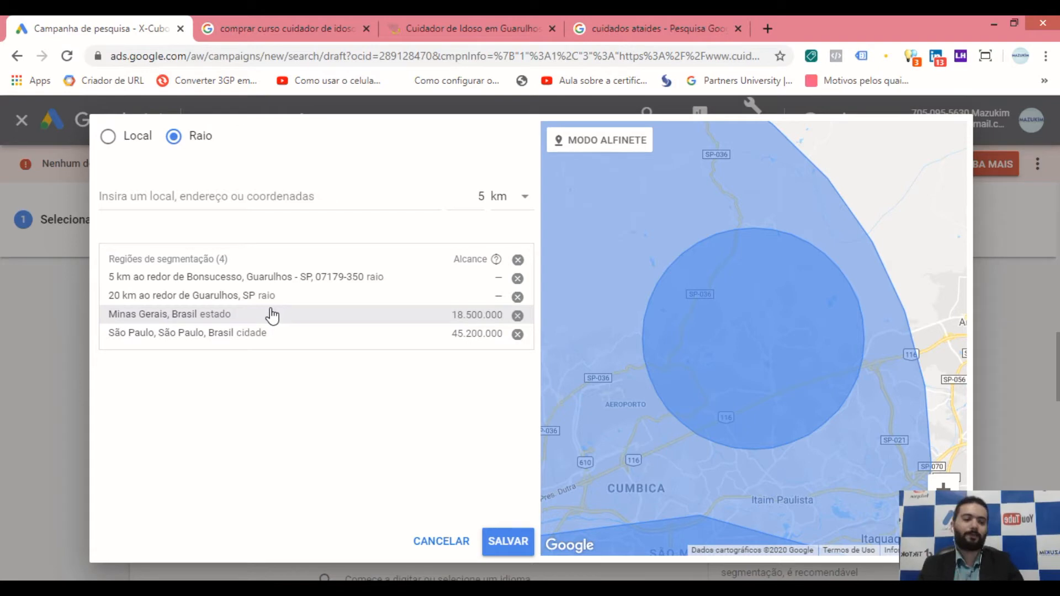
click(445, 543)
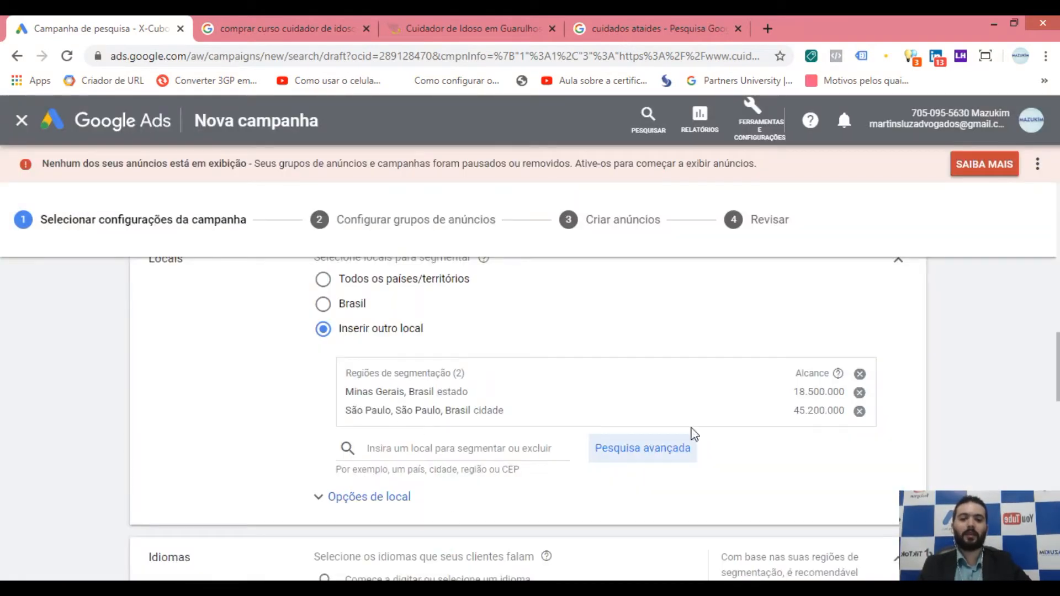
Remove Minas Gerais and São Paulo from the target locations and target Brasil instead.
click(859, 392)
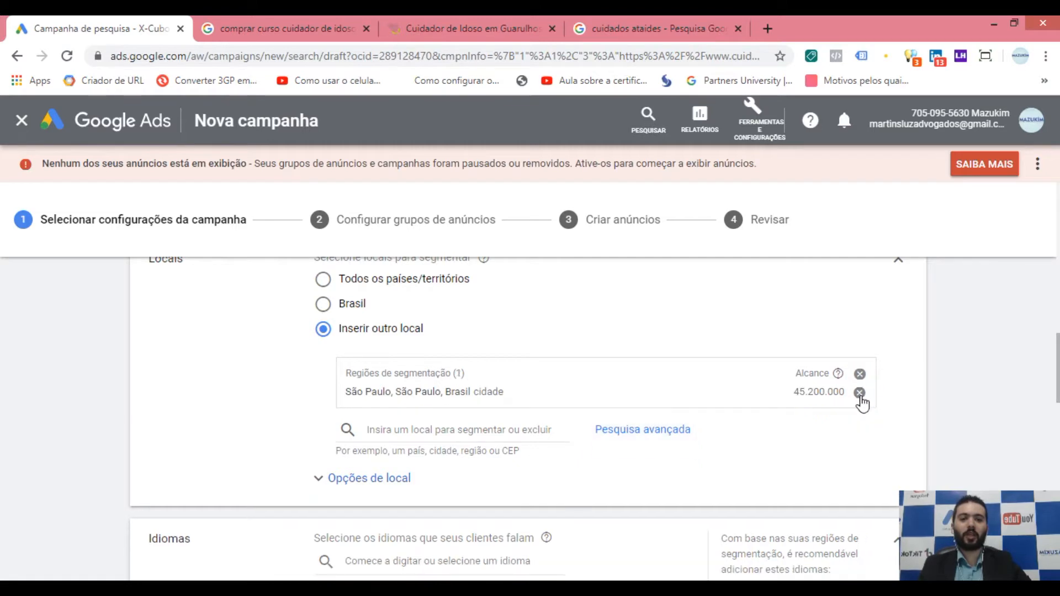
click(859, 393)
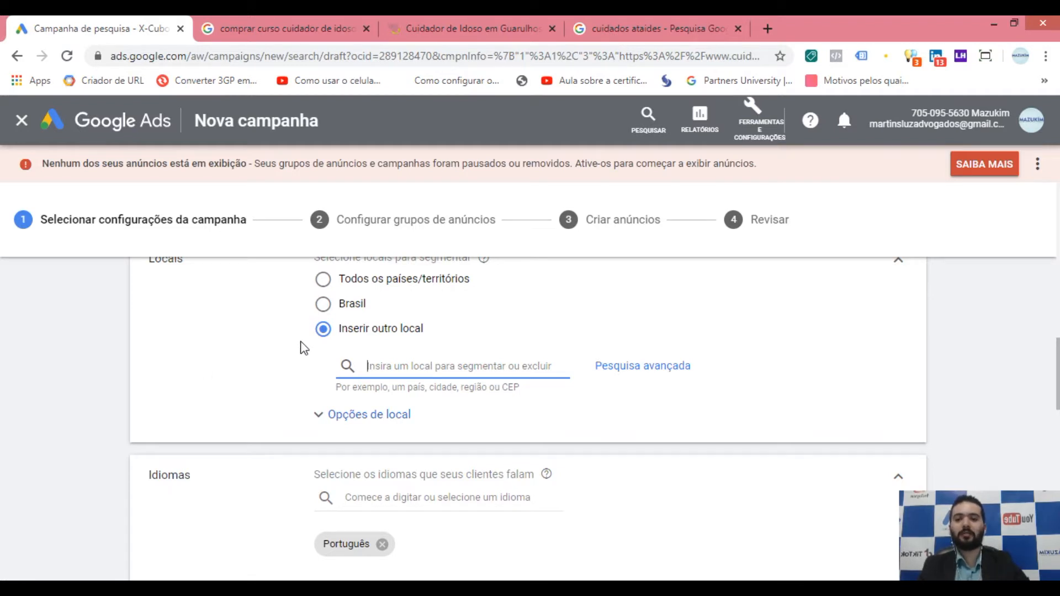
click(322, 304)
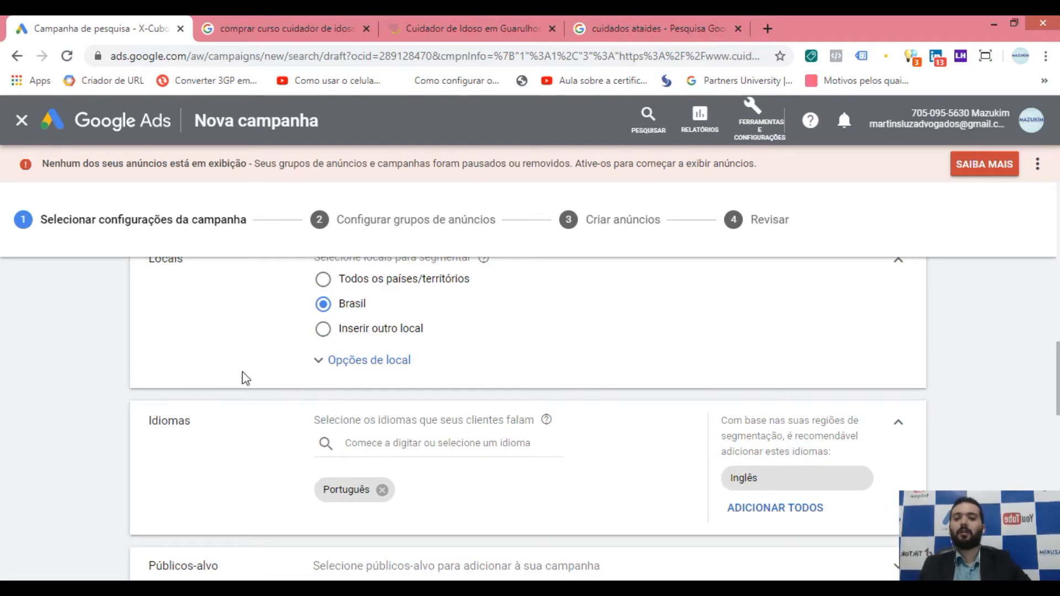
Look through the campaign's available languages, and try adding the recommended Inglês before removing it again.
click(403, 443)
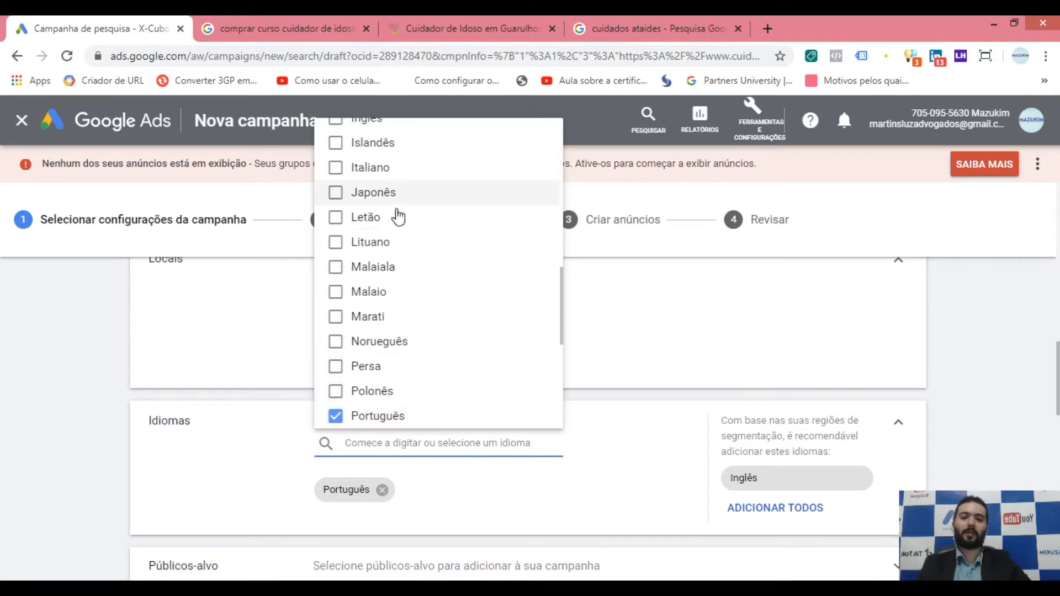
click(264, 452)
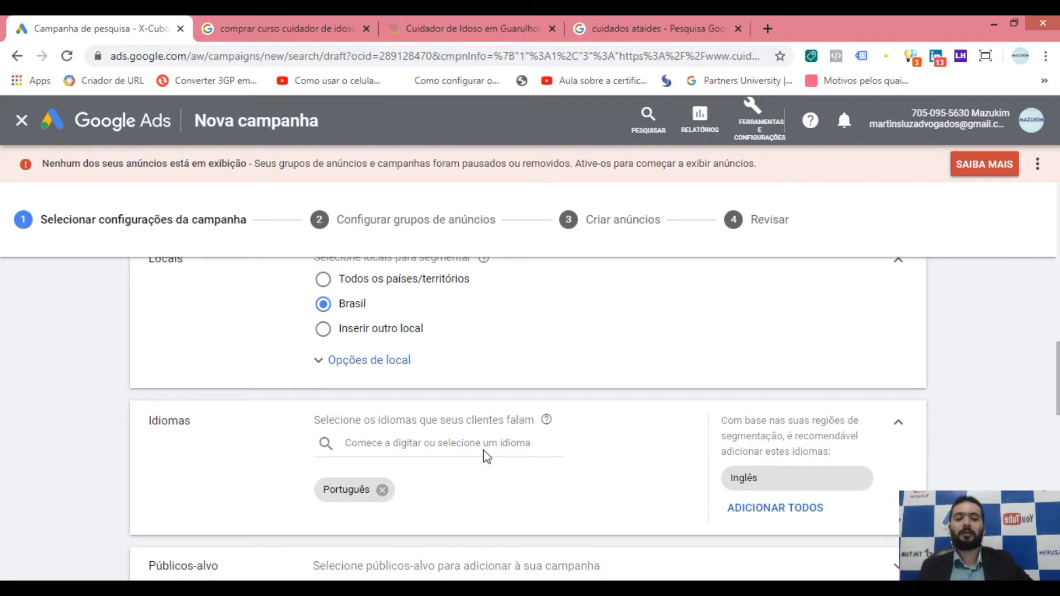
click(455, 444)
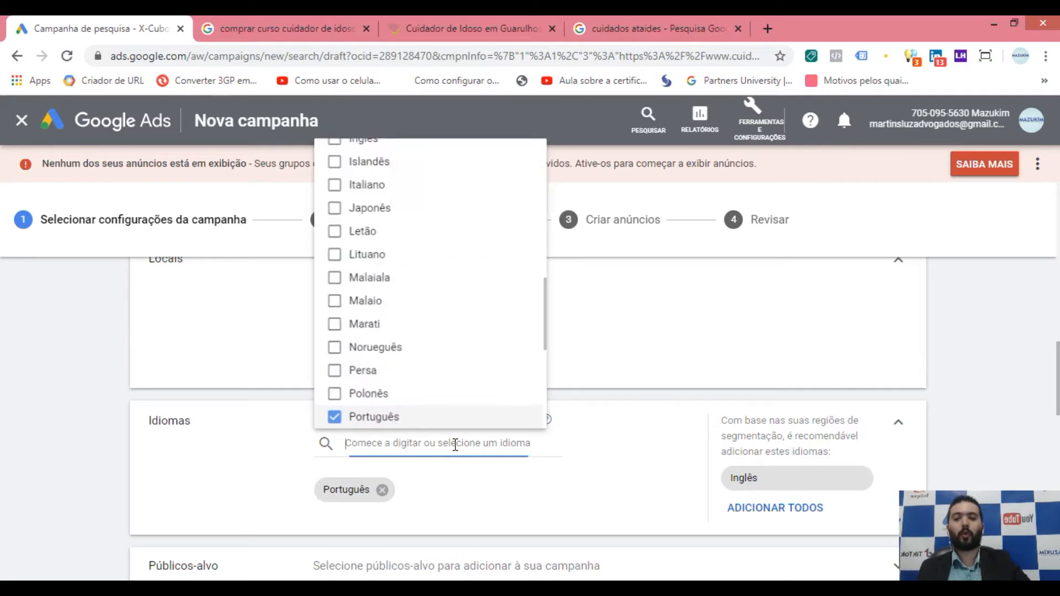
click(231, 469)
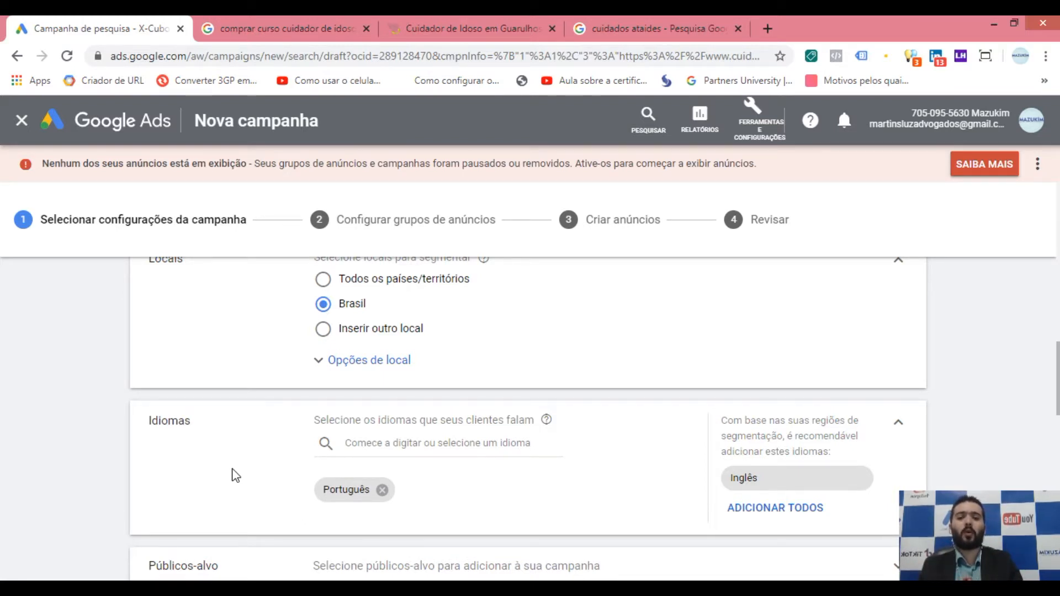
click(780, 510)
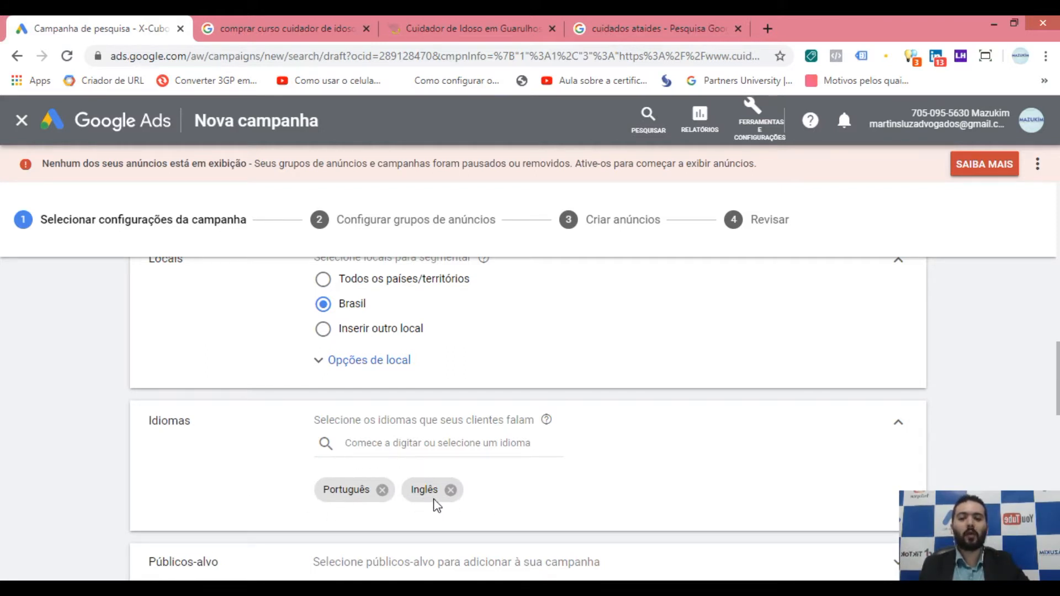
click(451, 490)
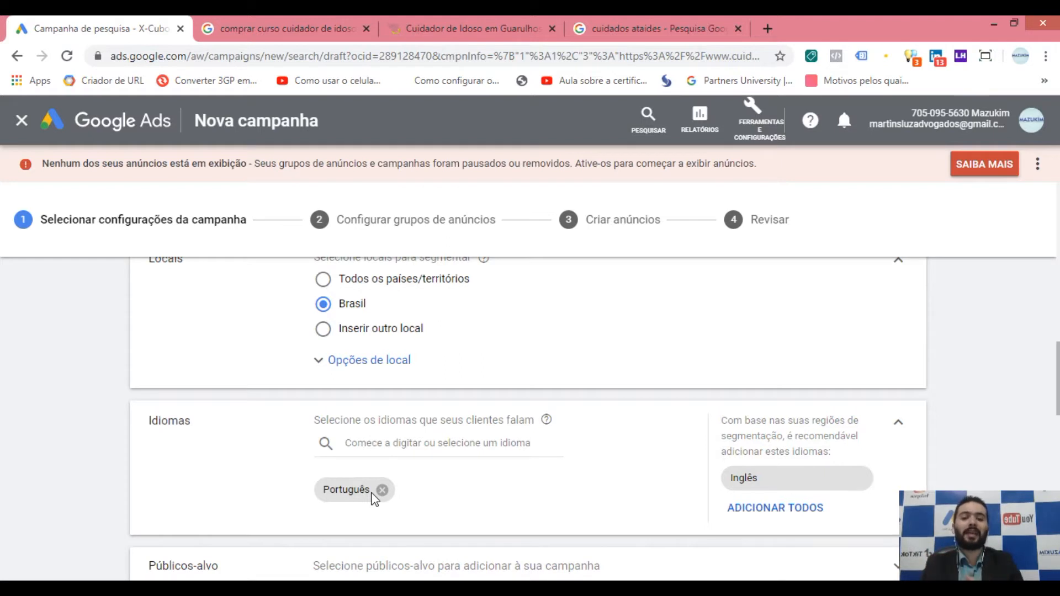
Add Inglês and Espanhol to the campaign's languages alongside Português.
click(758, 511)
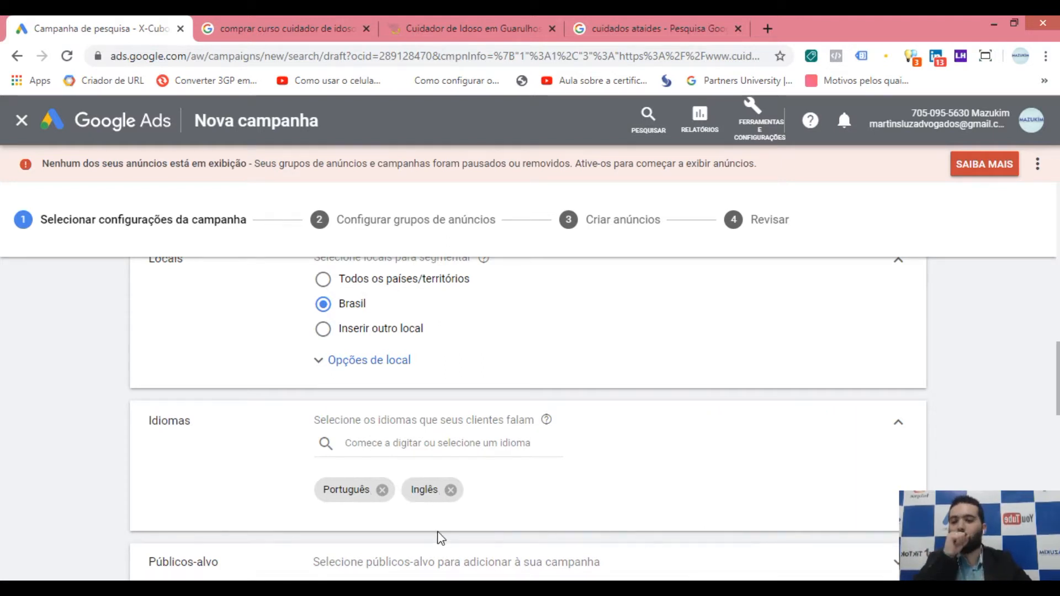
click(452, 445)
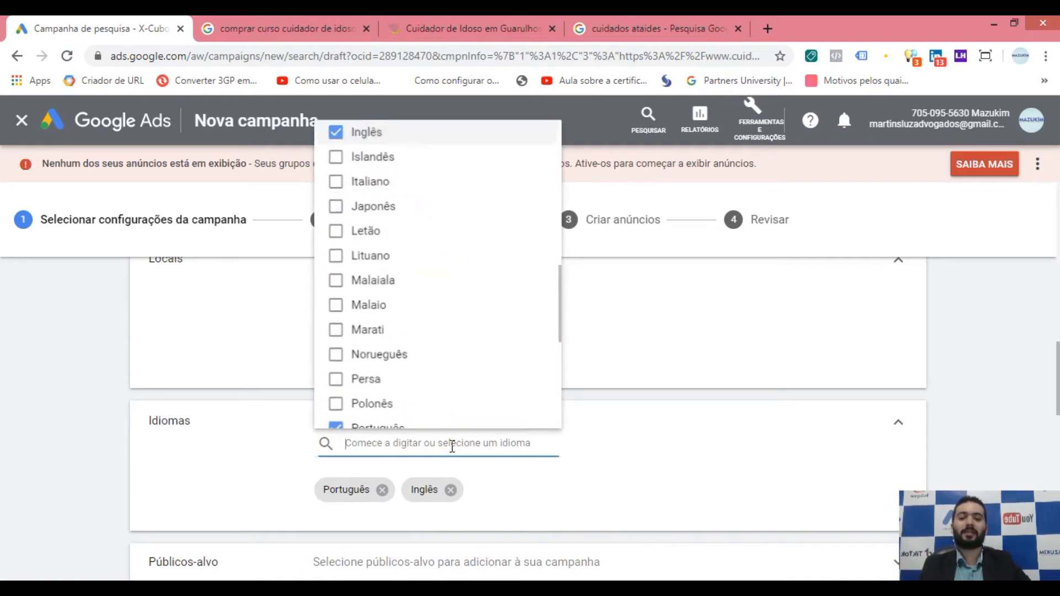
text(espanhol)
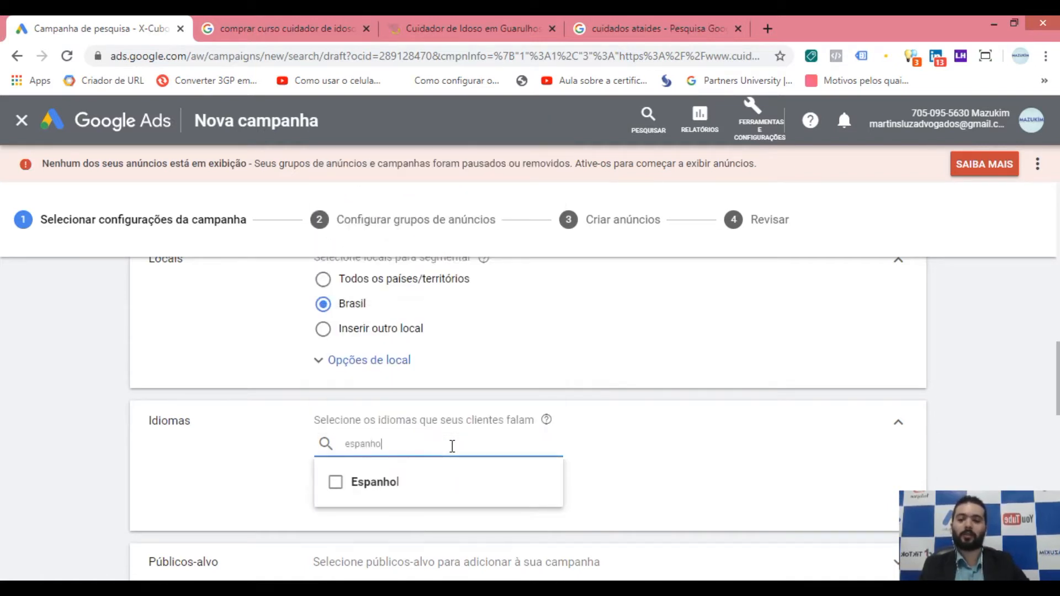
click(333, 492)
click(220, 482)
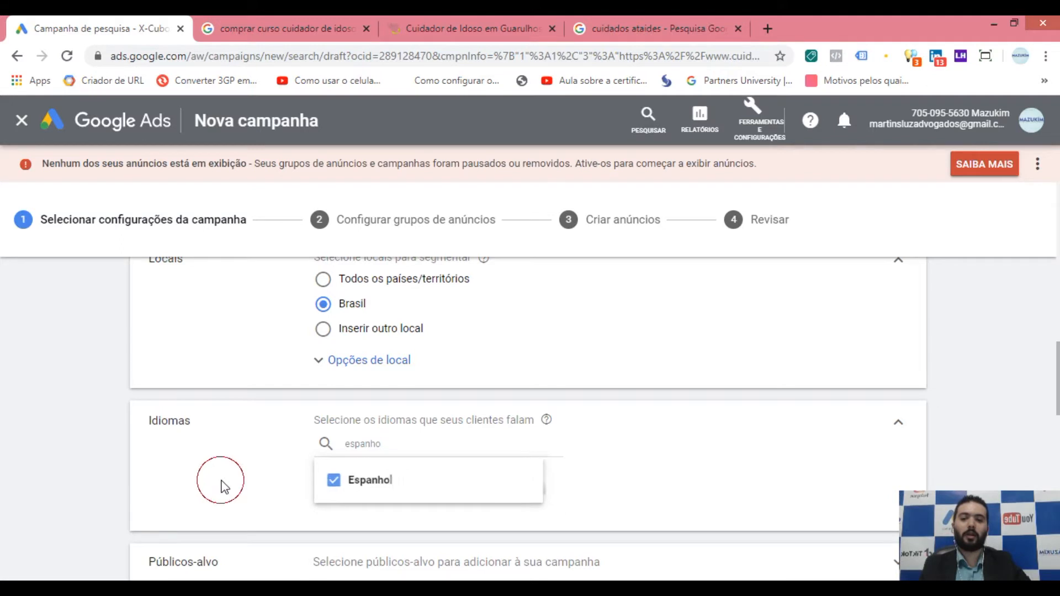
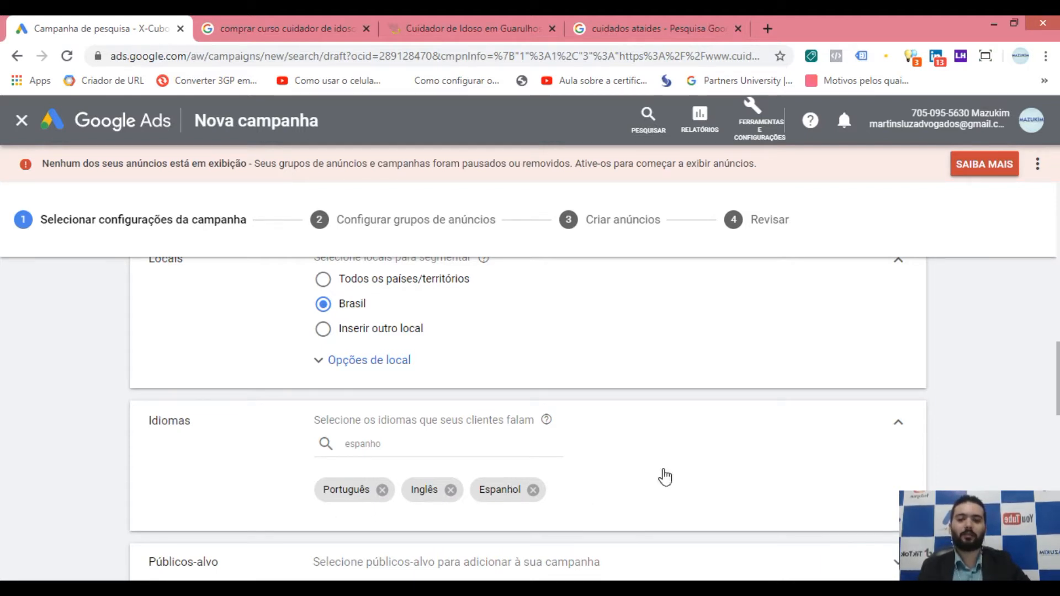
Expand the Públicos-alvo settings and review the audience selection and its segmentation options.
scroll(667, 479, down, 3)
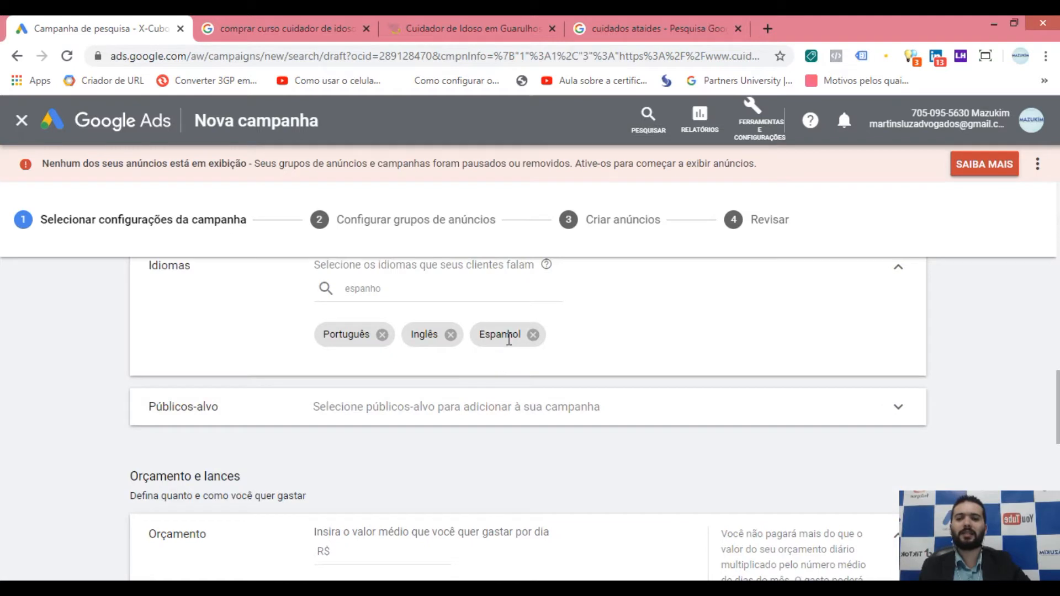
click(432, 407)
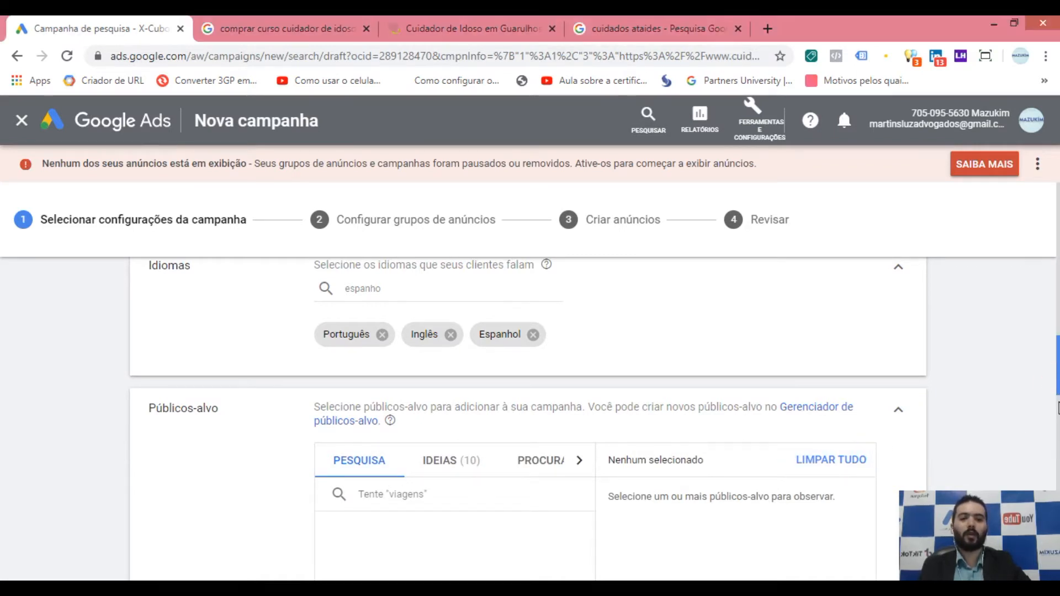
scroll(1055, 446, down, 6)
scroll(1056, 446, up, 2)
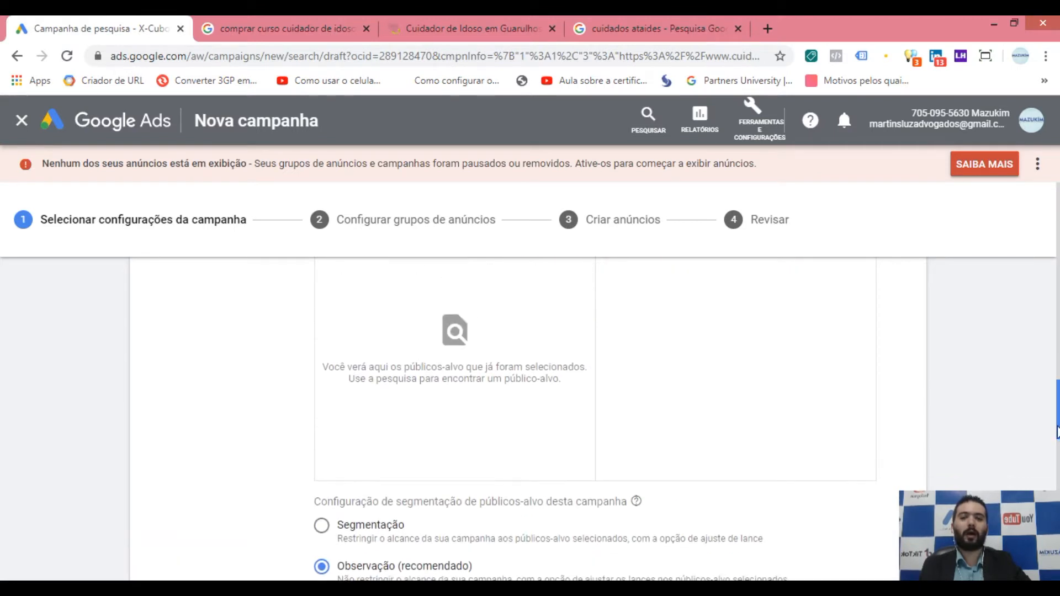
scroll(1055, 439, up, 5)
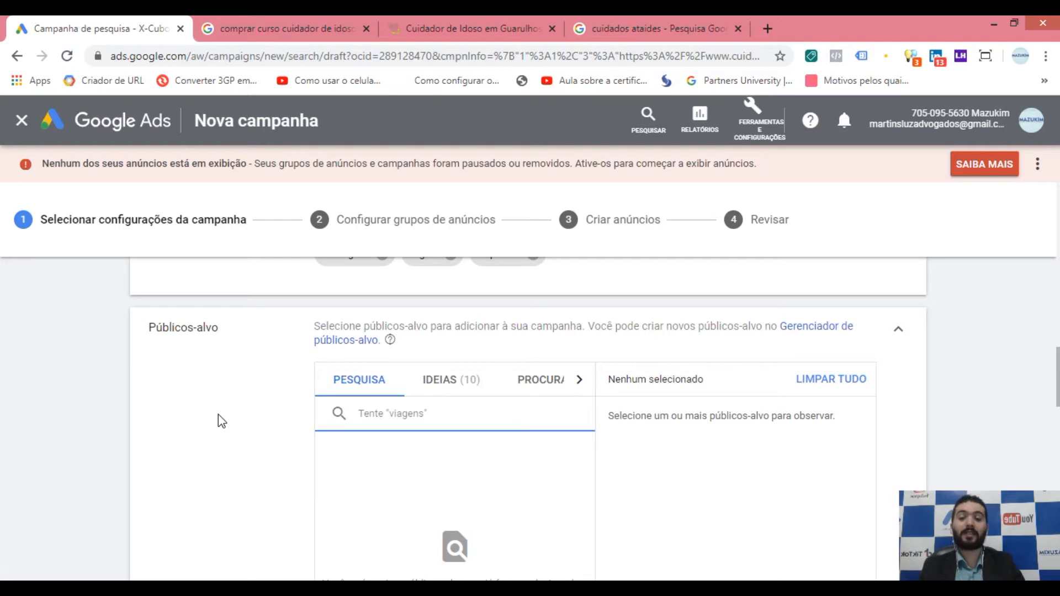
Search the campaign's audiences for "cuidador de idoso" and clear the search.
text(cuidador de idosos)
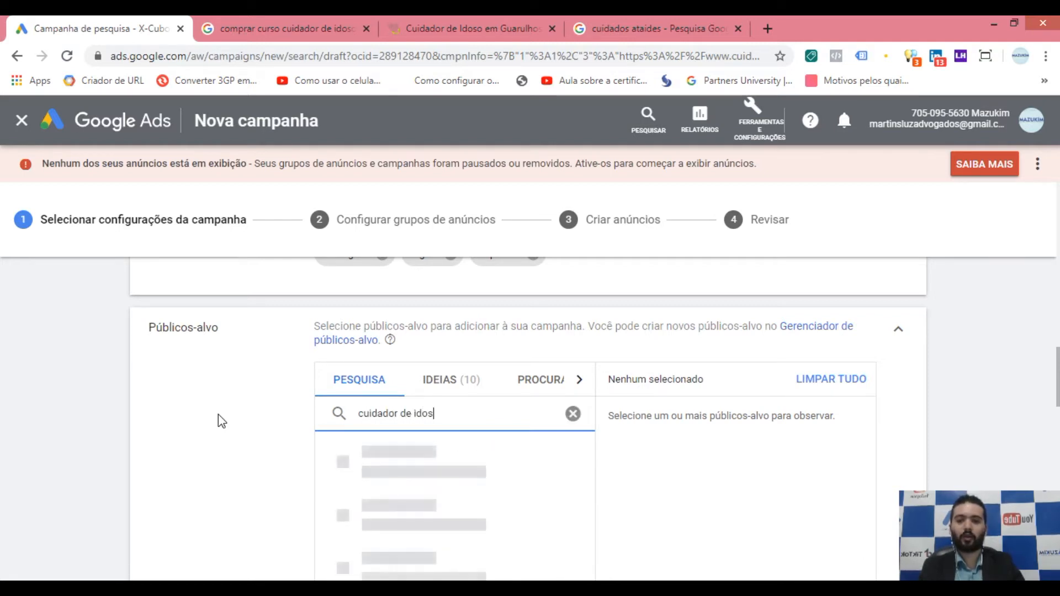
key(BackSpace)
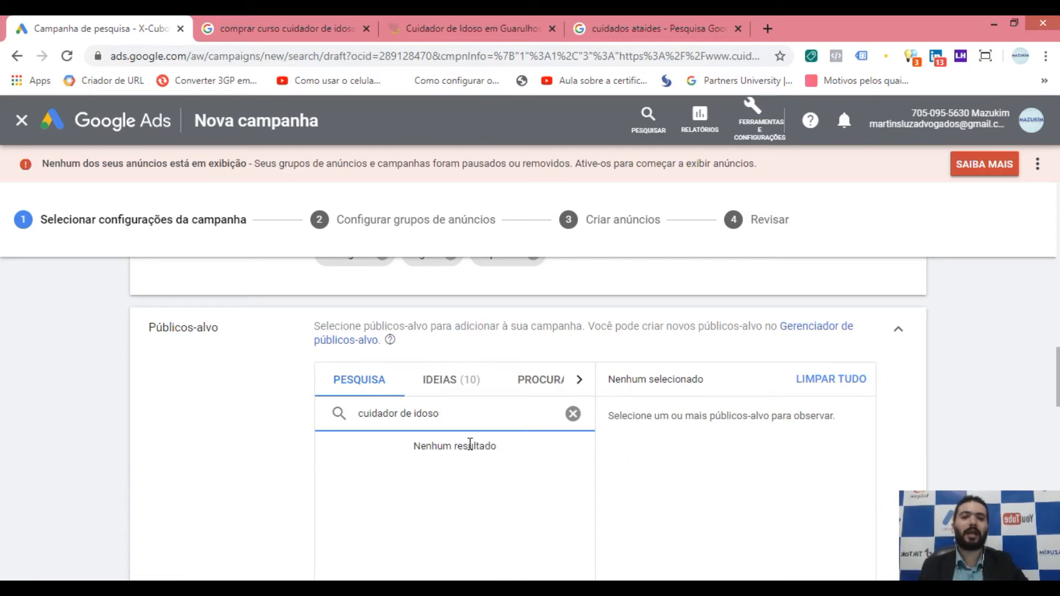
drag(472, 413, 367, 415)
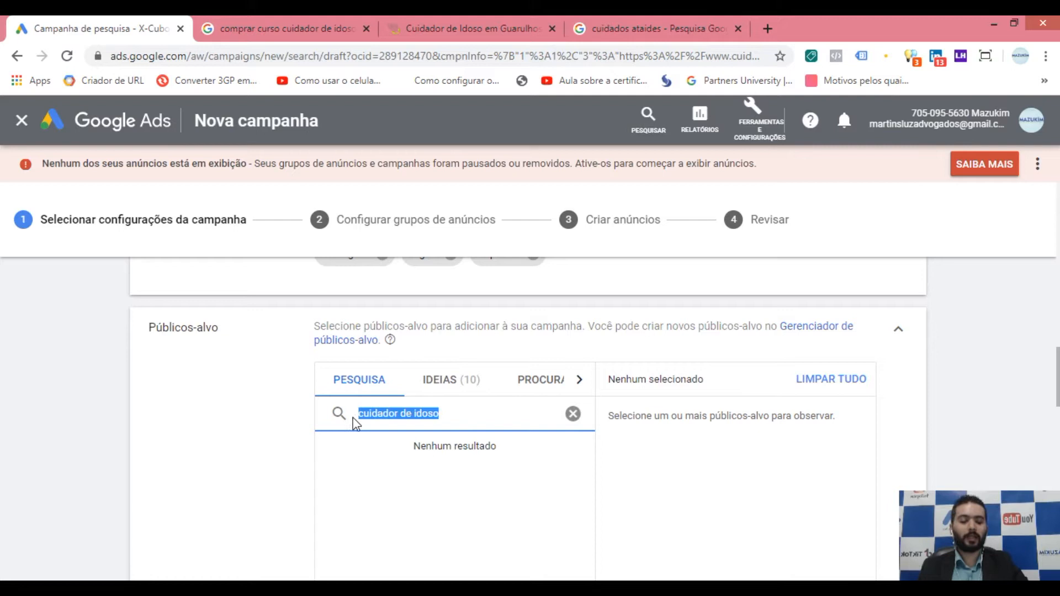
key(BackSpace)
click(254, 419)
click(405, 419)
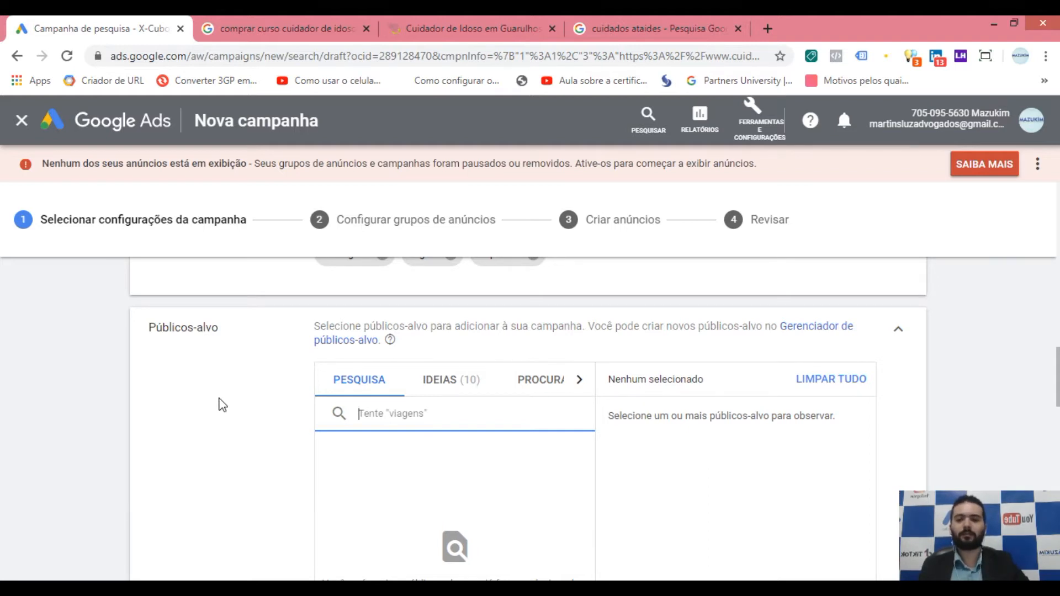
Look through the suggested audience ideas based on similar advertisers, from party supplies to banking and finance.
scroll(222, 405, down, 1)
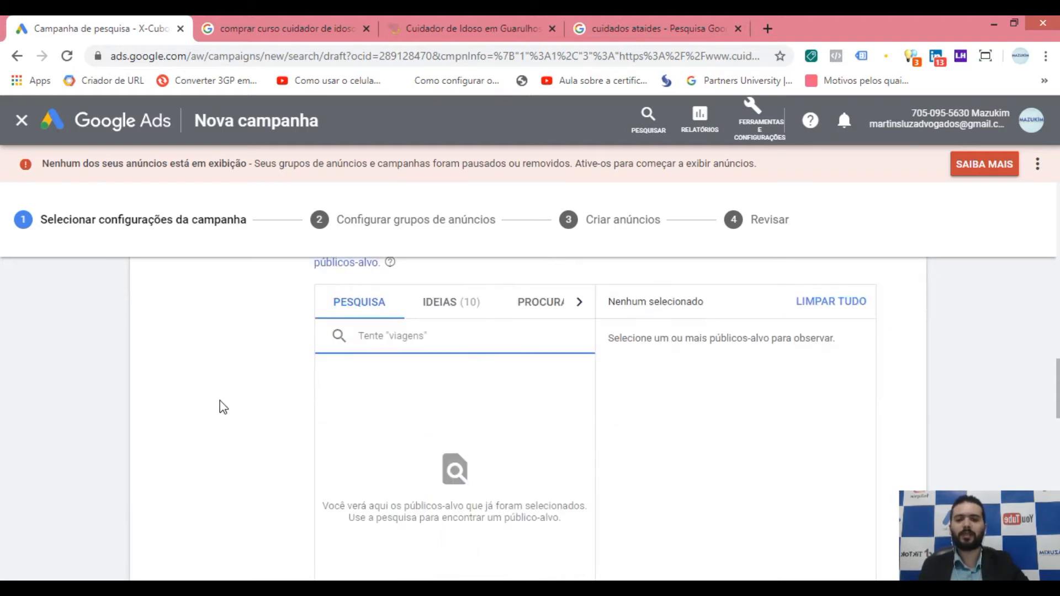
click(459, 310)
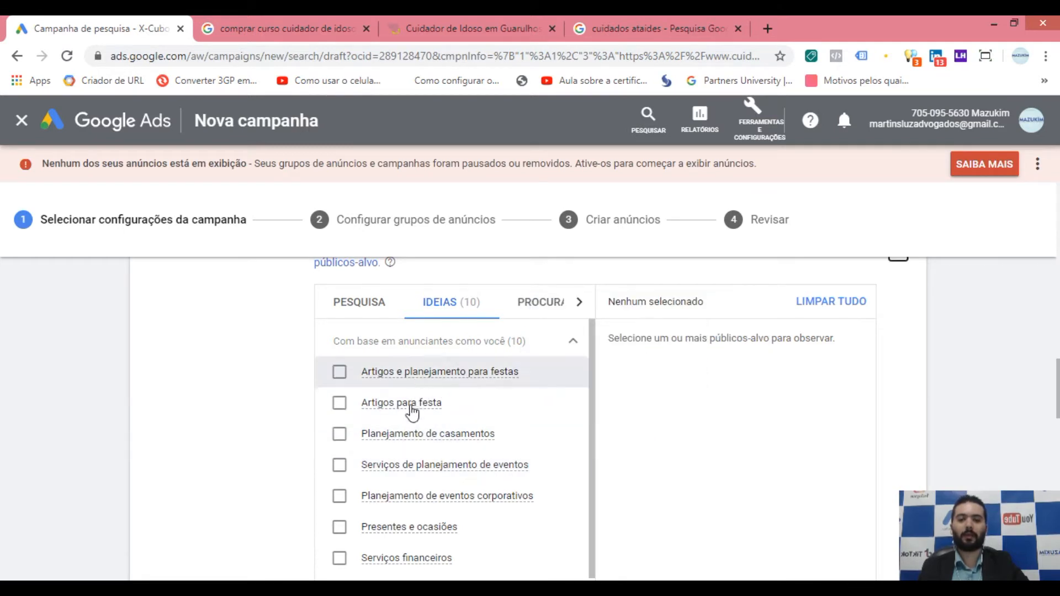
mouse_move(451, 380)
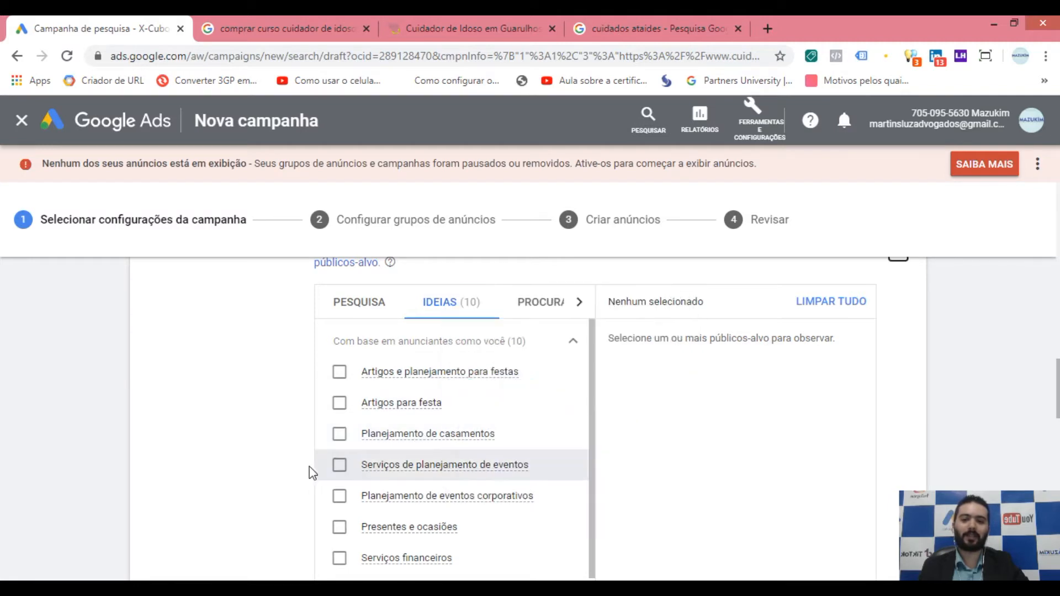
scroll(436, 486, down, 3)
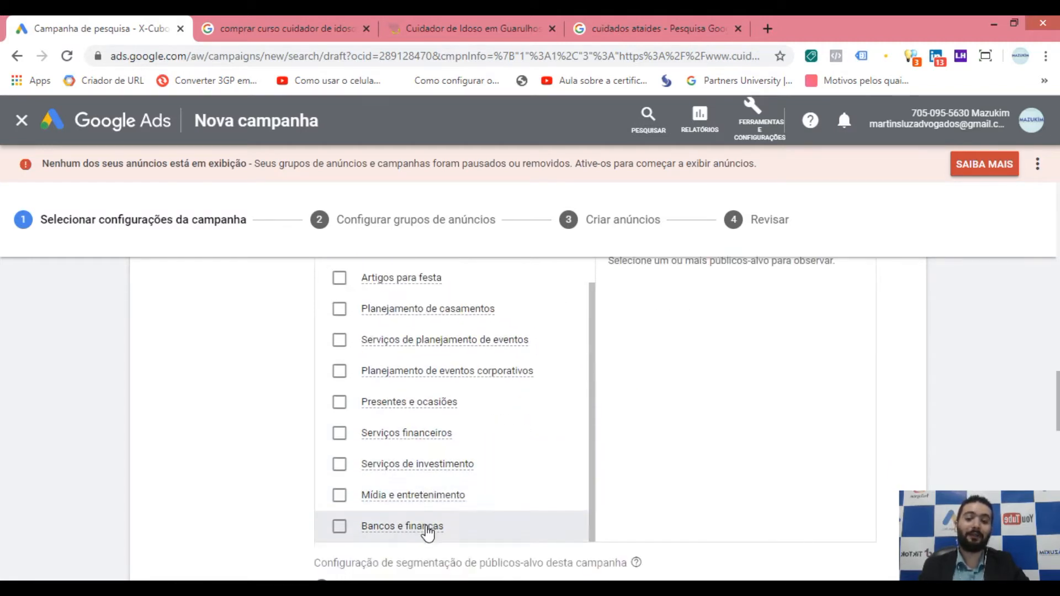
scroll(438, 461, up, 5)
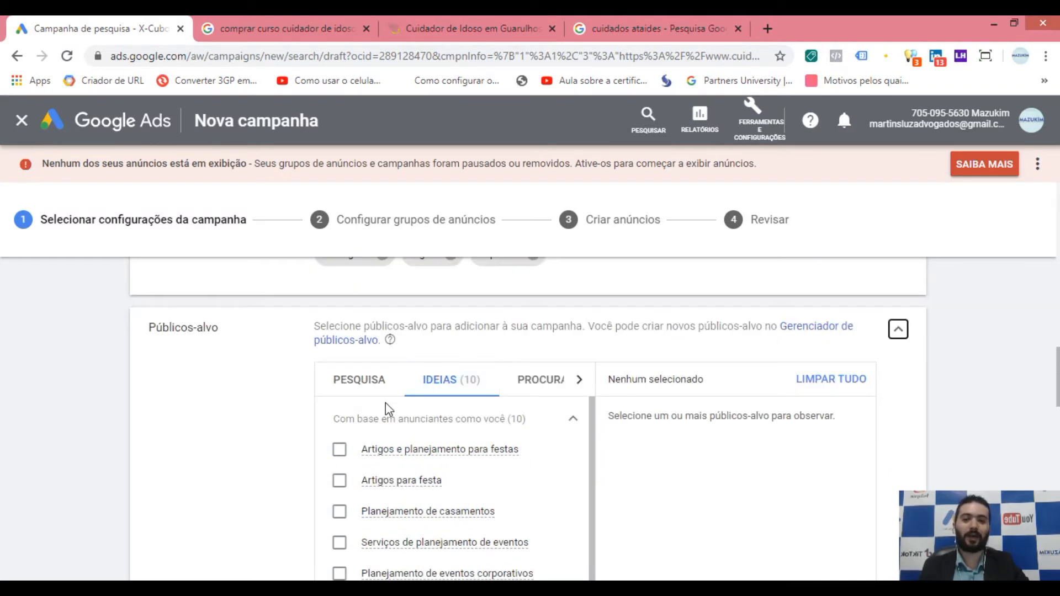
scroll(418, 454, down, 1)
scroll(418, 454, down, 5)
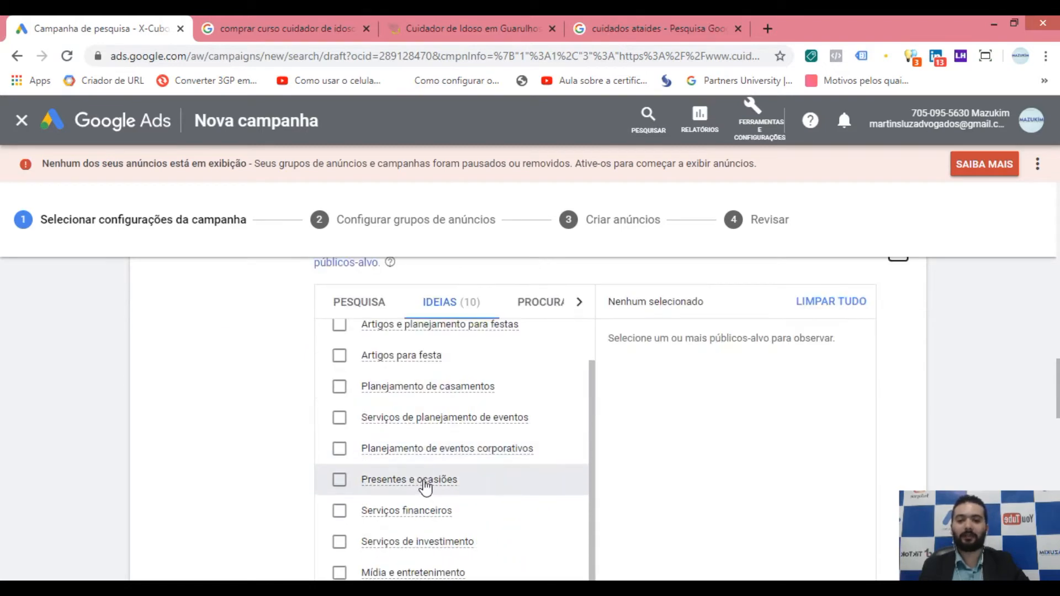
scroll(412, 491, up, 5)
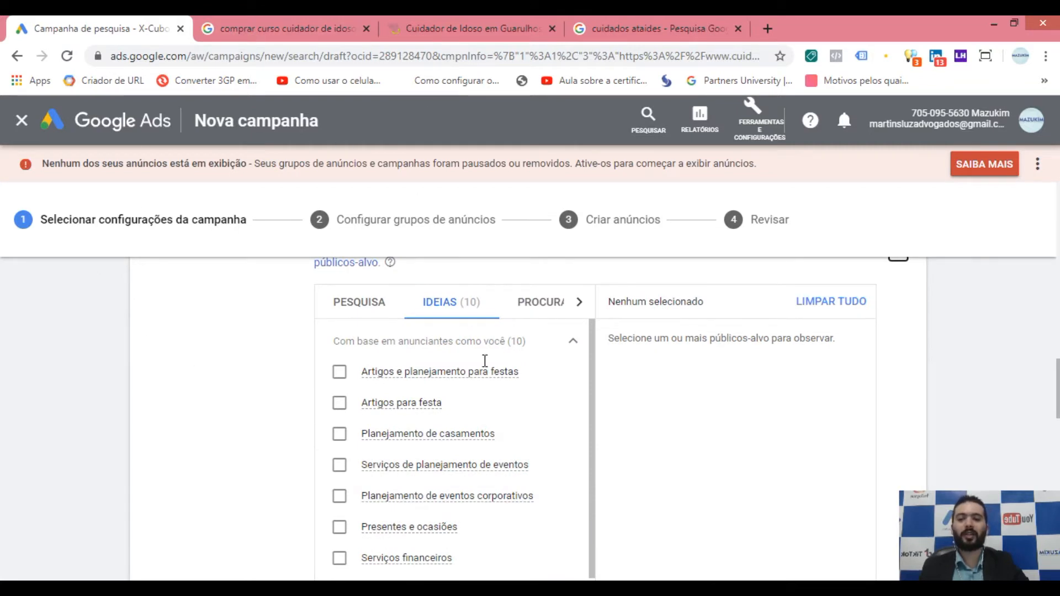
drag(594, 409, 386, 409)
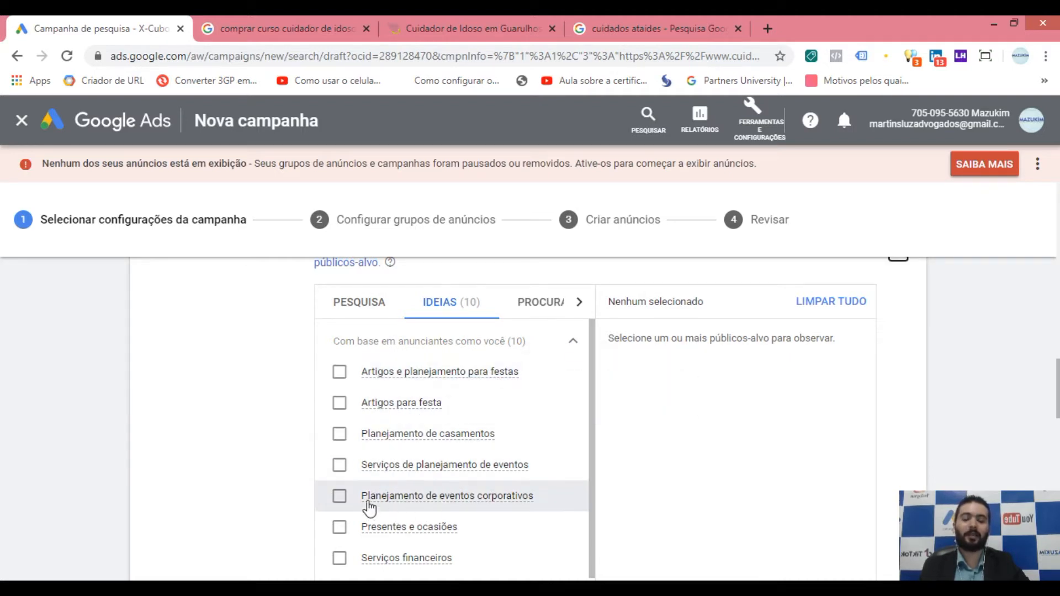
scroll(445, 476, down, 2)
scroll(480, 374, up, 2)
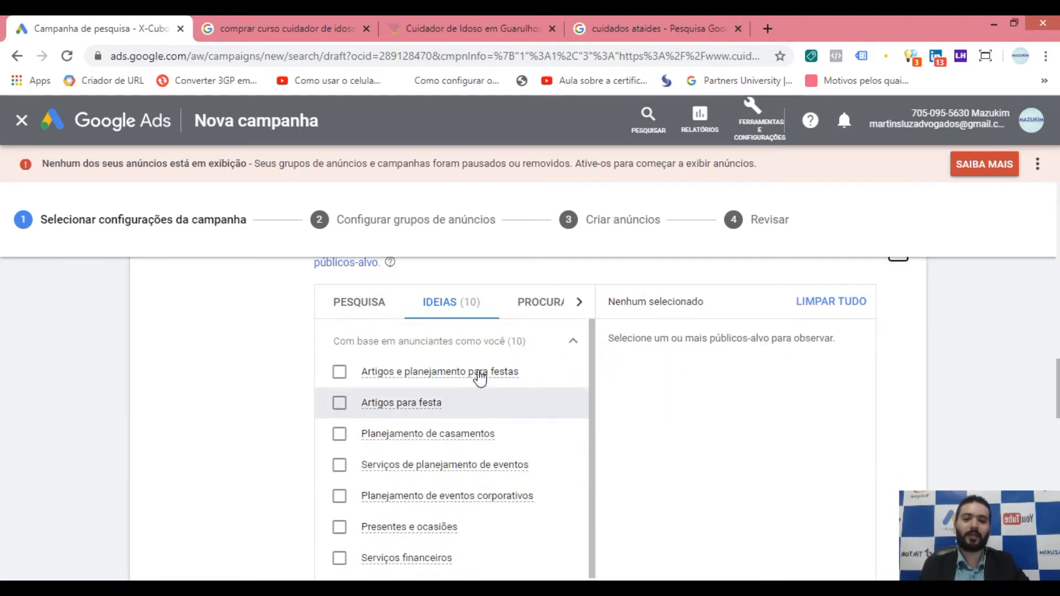
Browse the detailed demographics under Quem são eles and examine the parental status age groups for Pai & mãe.
click(535, 310)
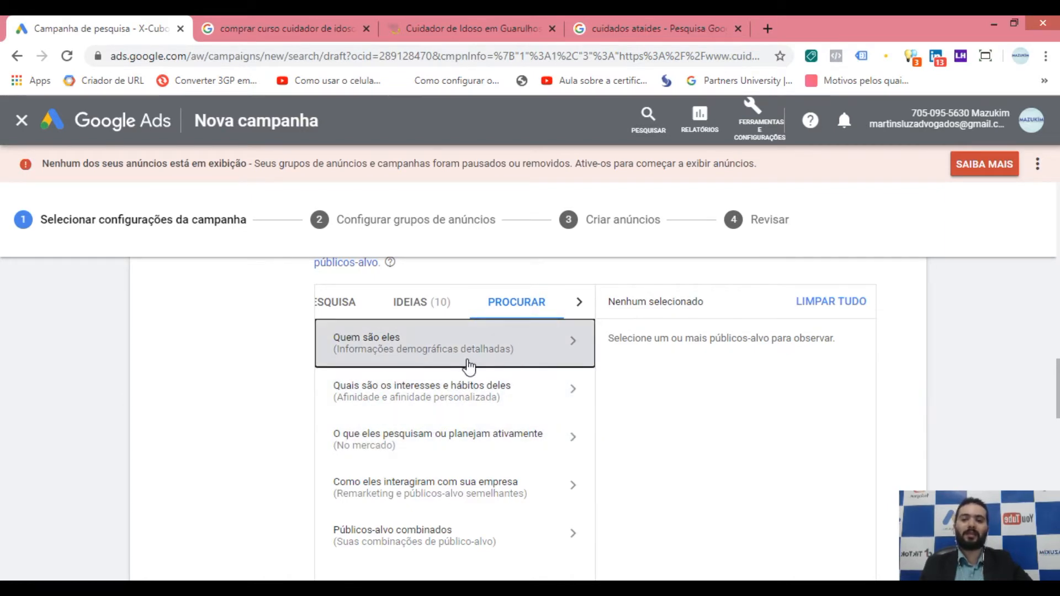
click(531, 355)
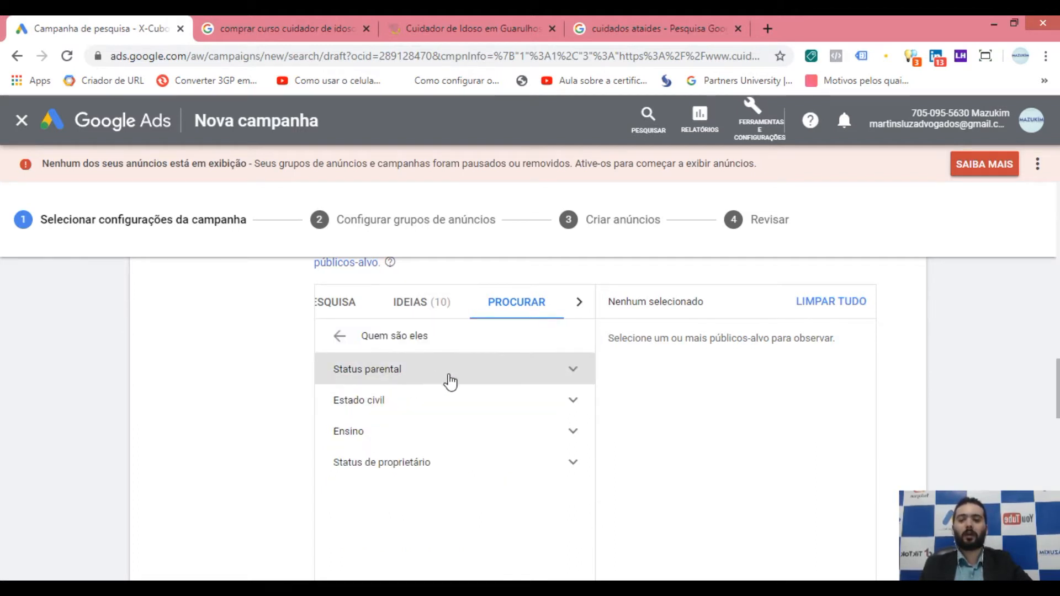
click(523, 379)
click(485, 410)
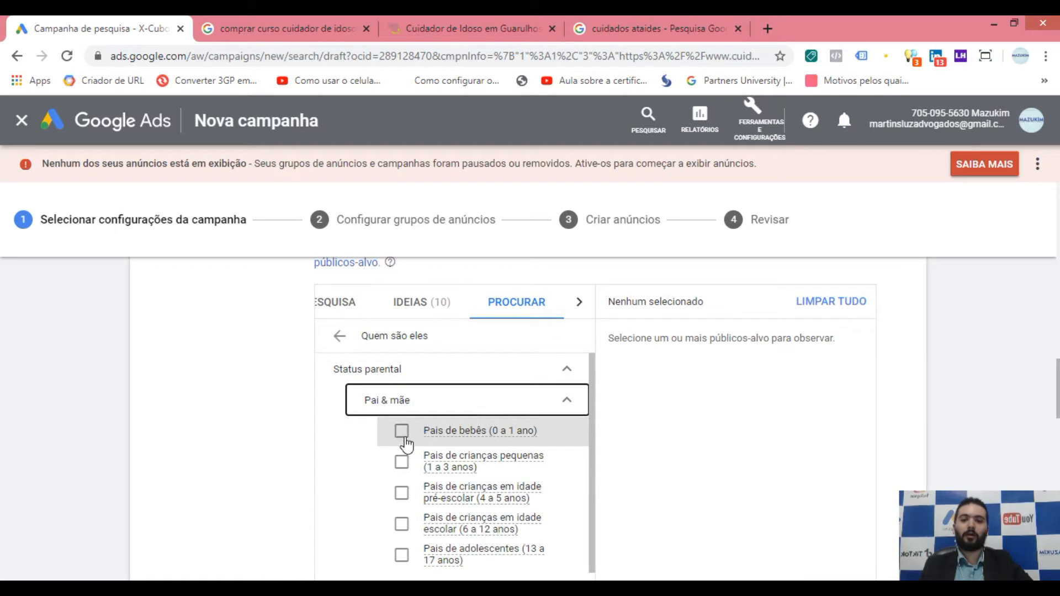
mouse_move(529, 441)
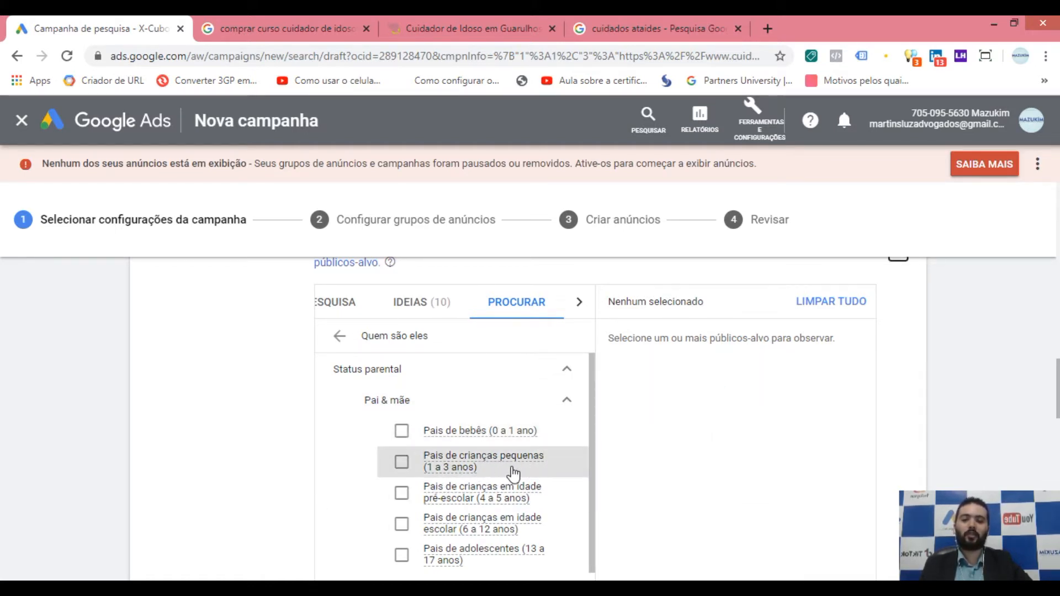
scroll(420, 464, down, 3)
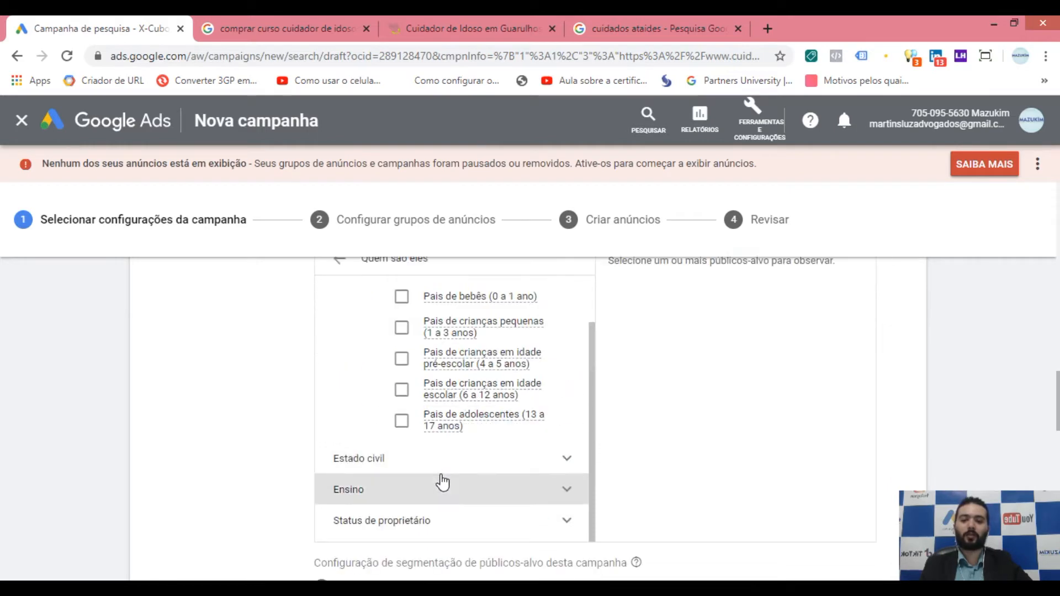
scroll(442, 482, up, 5)
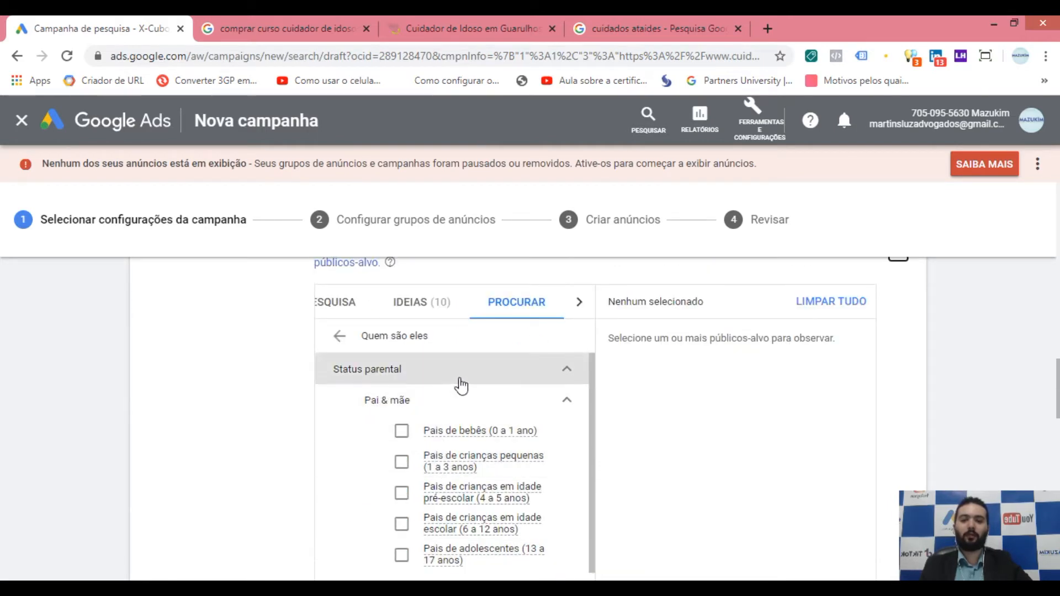
click(461, 381)
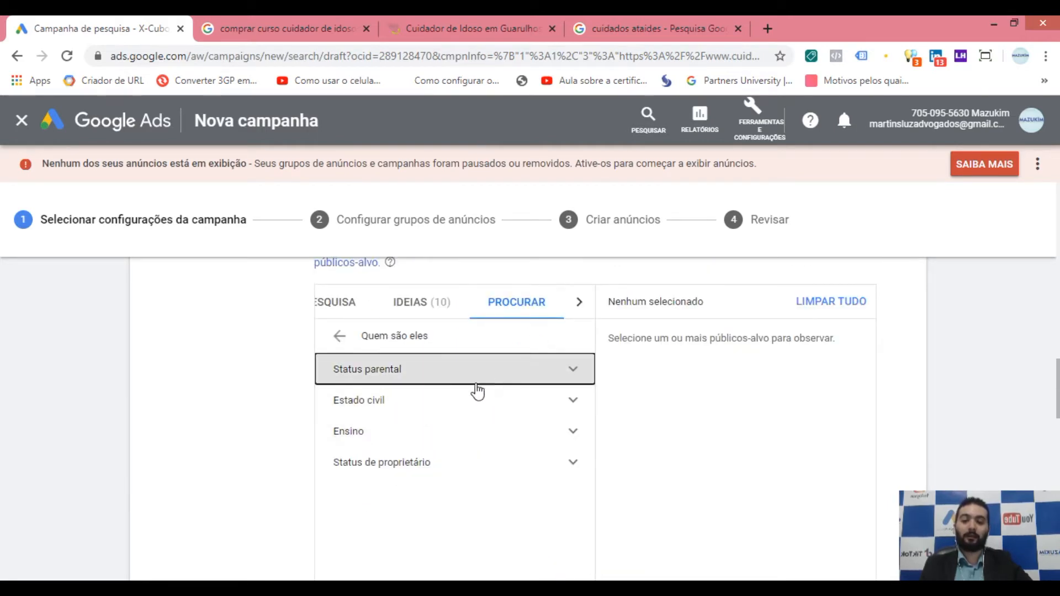
Examine the Estado civil, Ensino and Status de proprietário demographic options, and return to the audience categories.
click(415, 413)
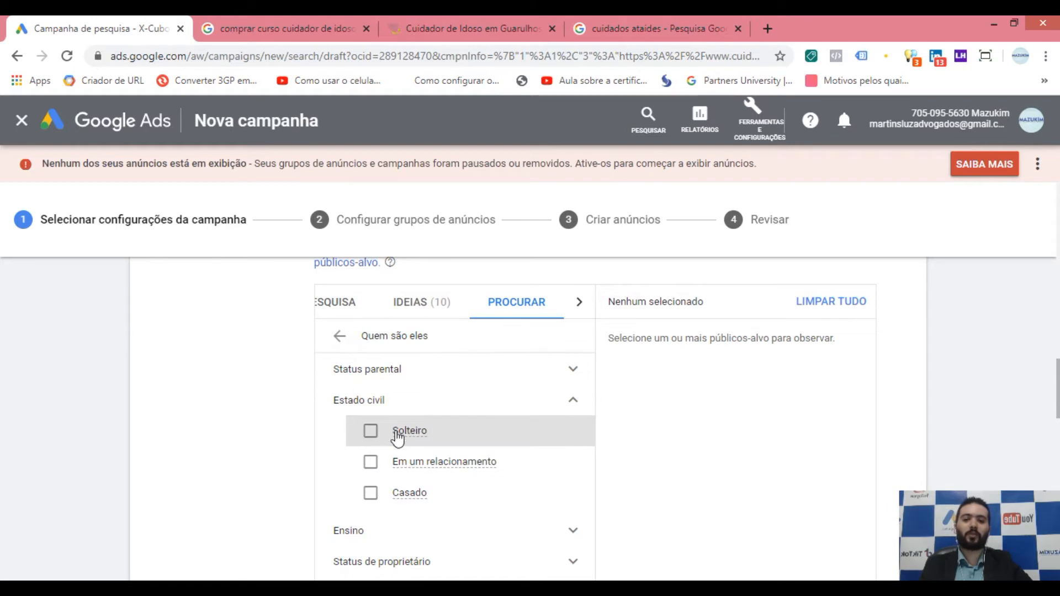
click(408, 402)
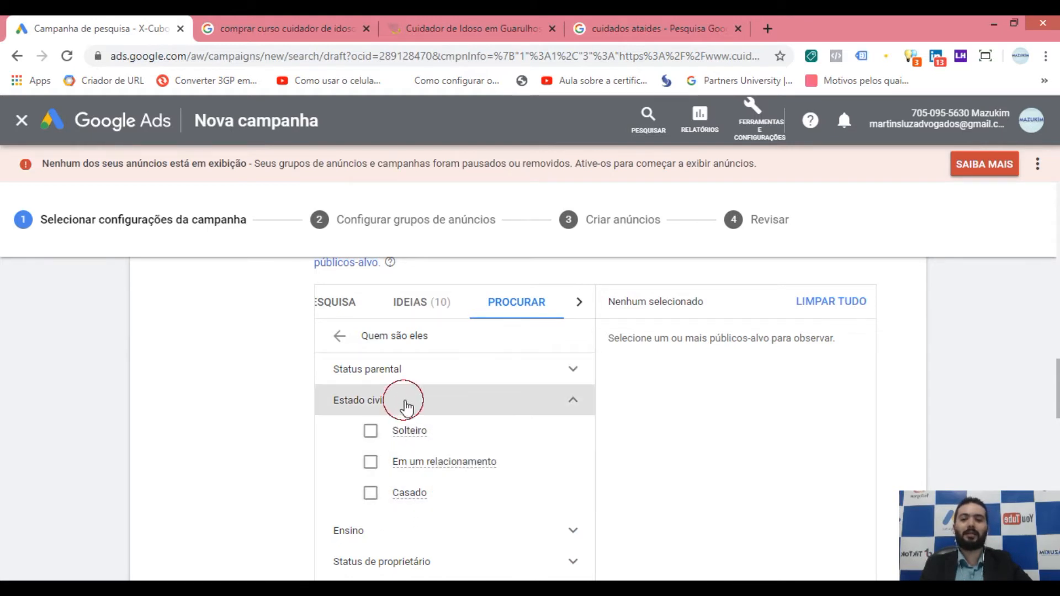
click(423, 434)
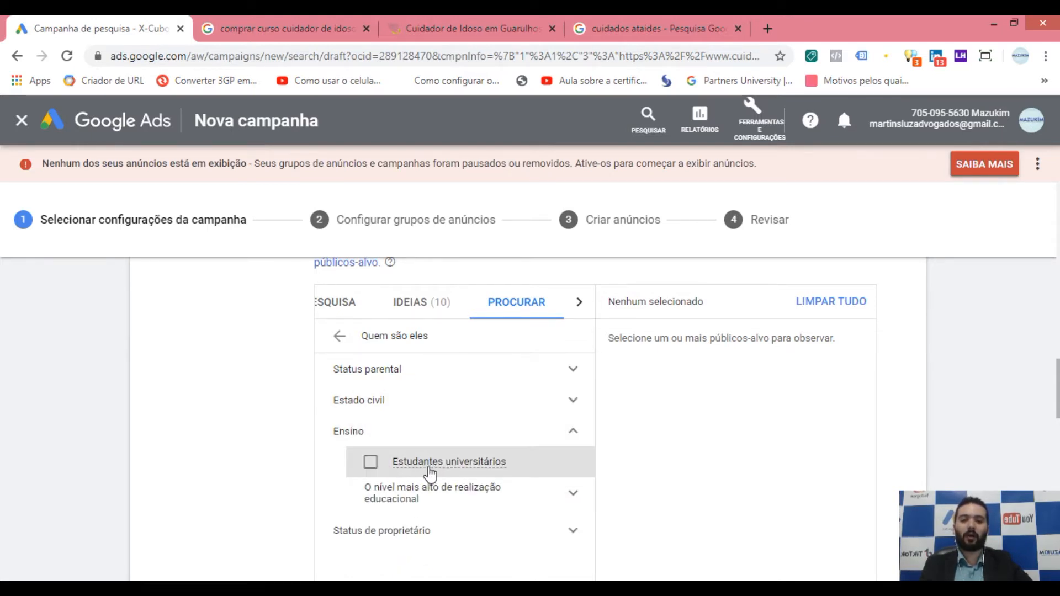
click(366, 433)
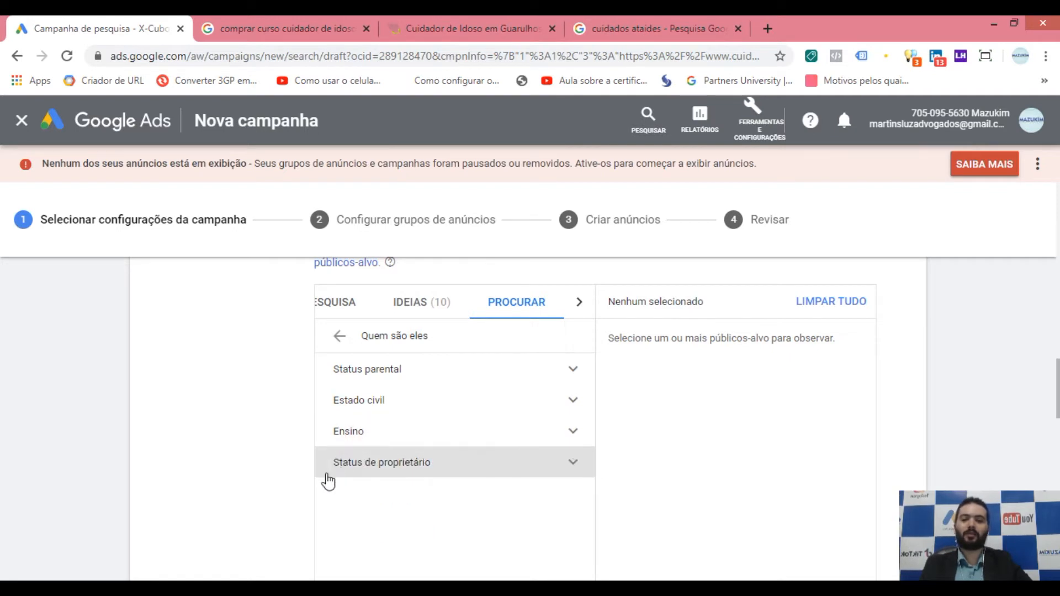
click(488, 467)
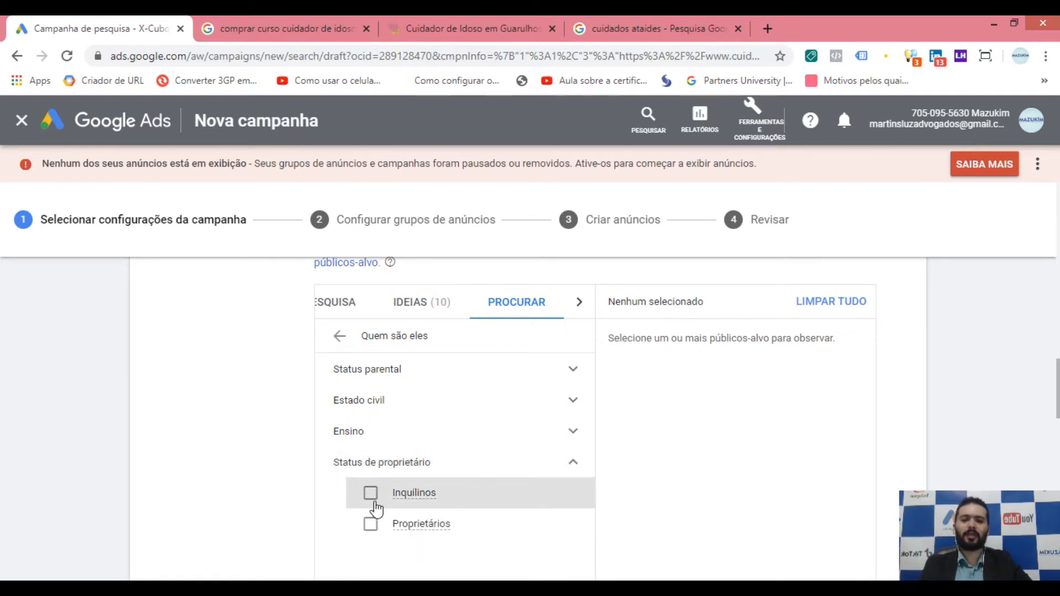
click(462, 469)
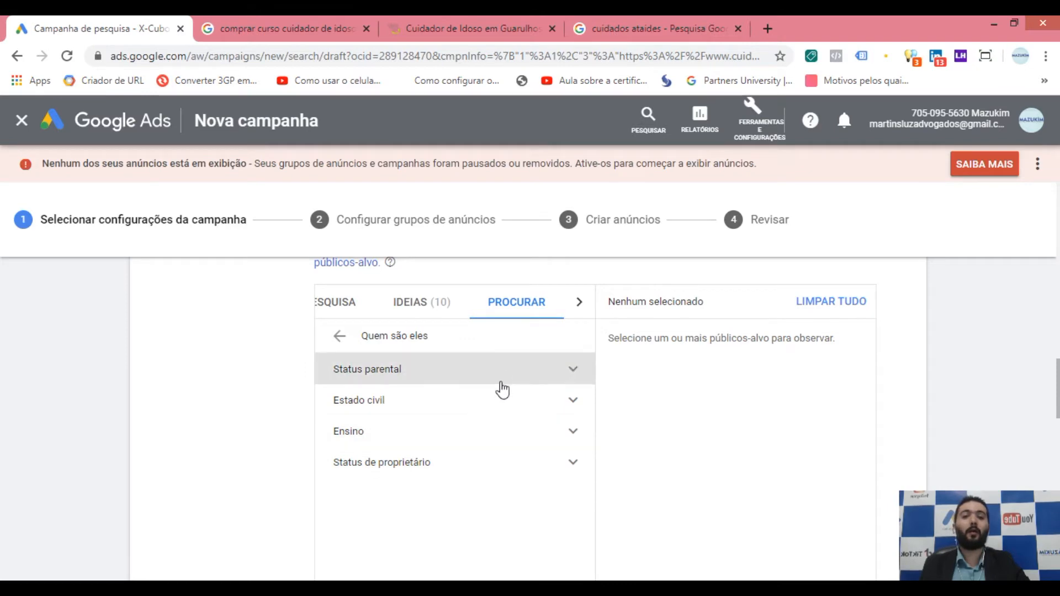
click(339, 337)
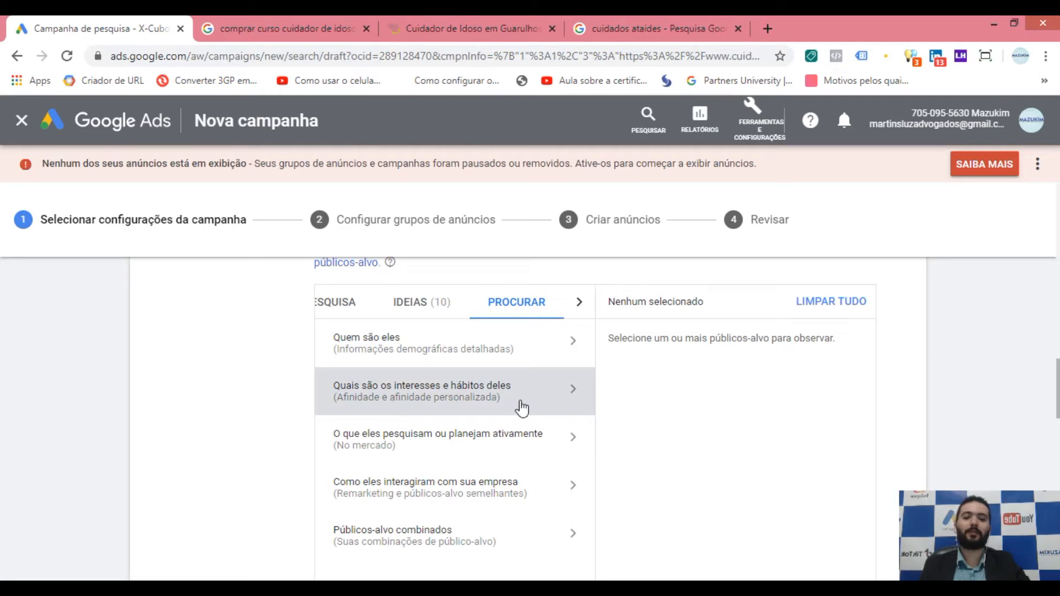
Open the interests and habits audiences and look through the full list of Públicos-alvo de afinidade.
scroll(522, 409, down, 1)
scroll(416, 367, up, 1)
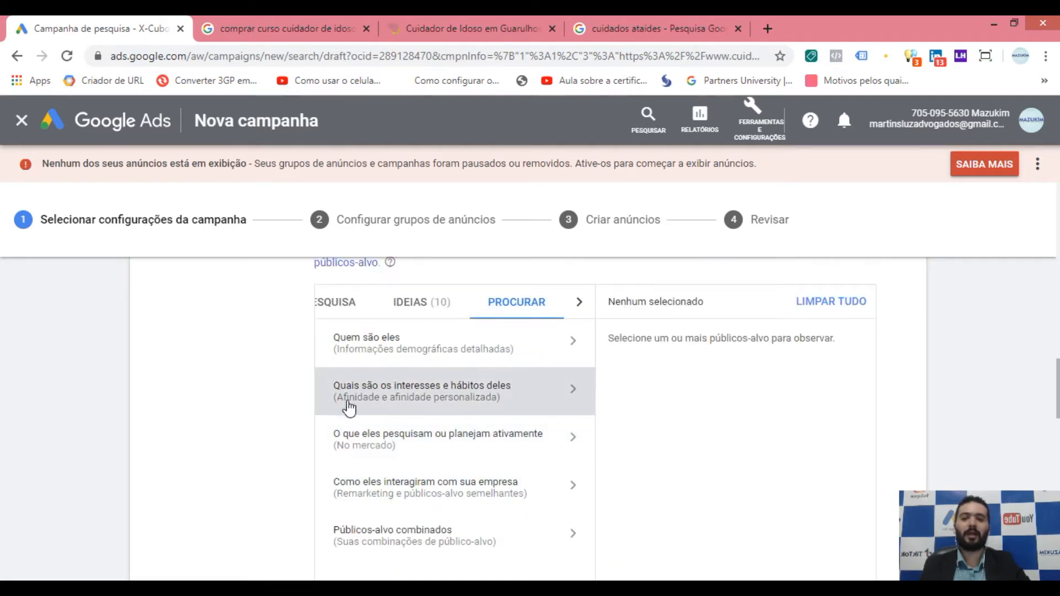
click(502, 406)
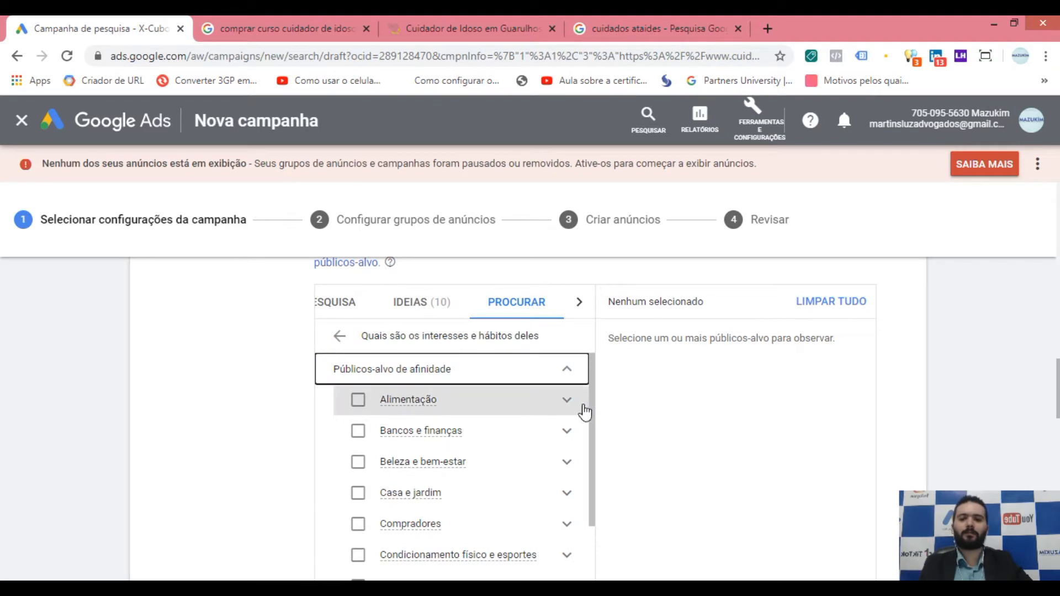
scroll(594, 419, down, 1)
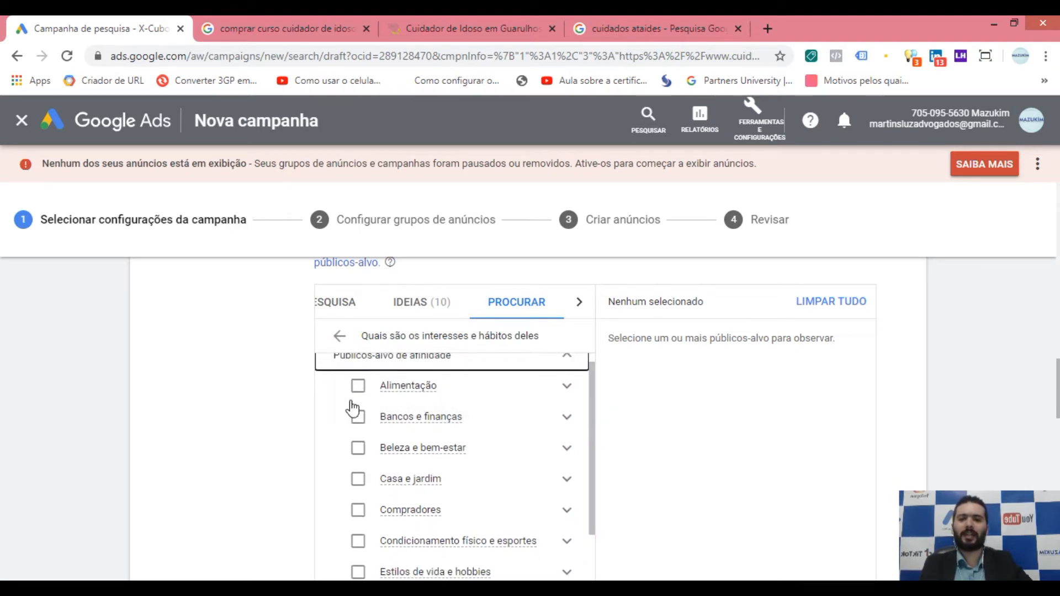
drag(594, 431, 589, 513)
scroll(208, 450, down, 3)
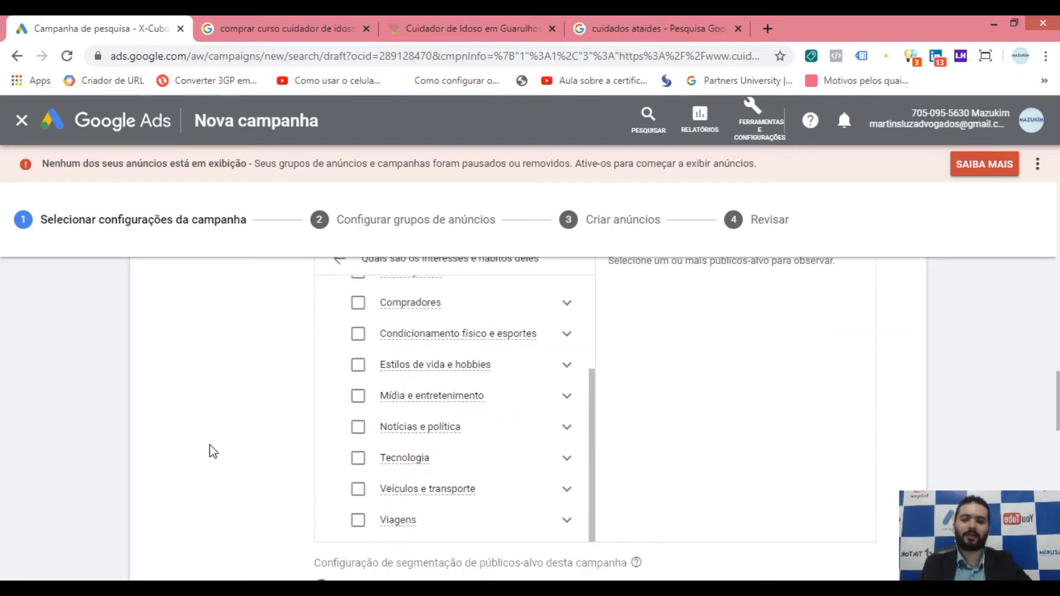
drag(592, 407, 592, 326)
scroll(214, 389, up, 3)
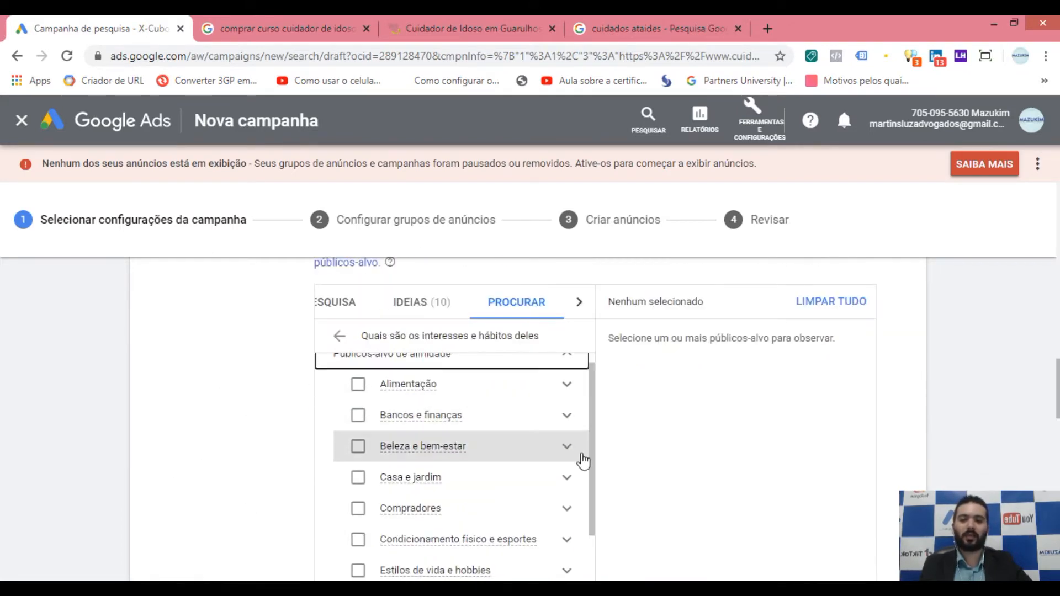
drag(595, 442, 591, 469)
click(623, 439)
scroll(632, 470, down, 1)
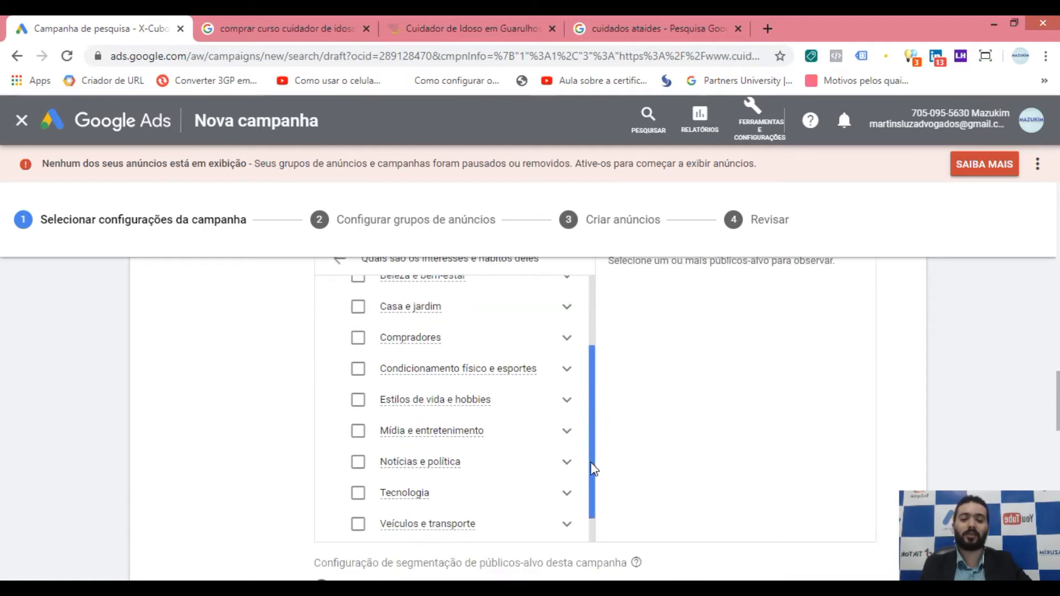
scroll(499, 500, down, 1)
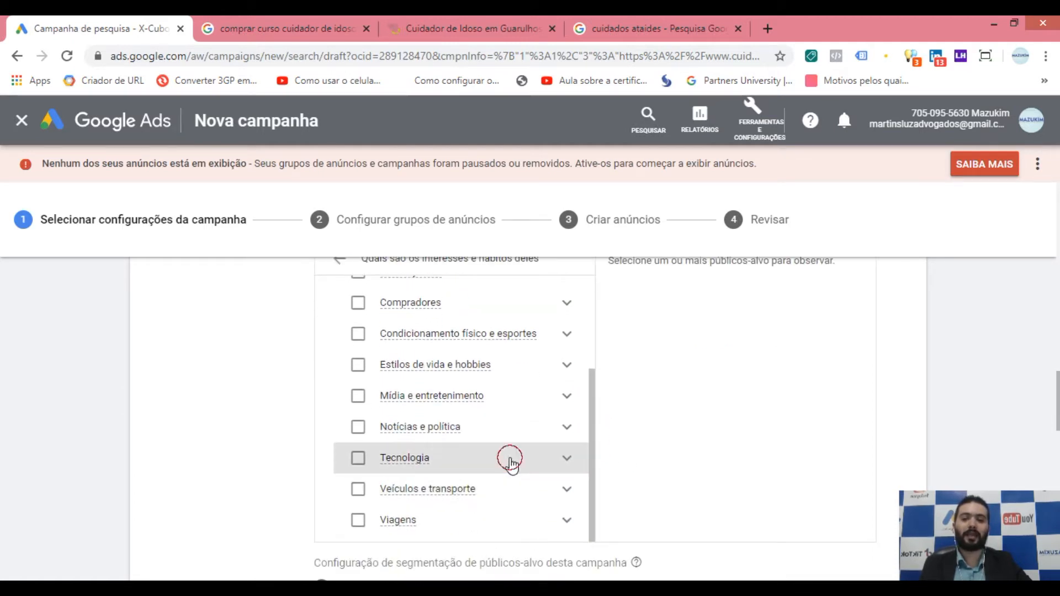
Add the Tecnologia affinity audience and its Entusiastas de dispositivos móveis segment to the campaign.
click(436, 458)
click(567, 461)
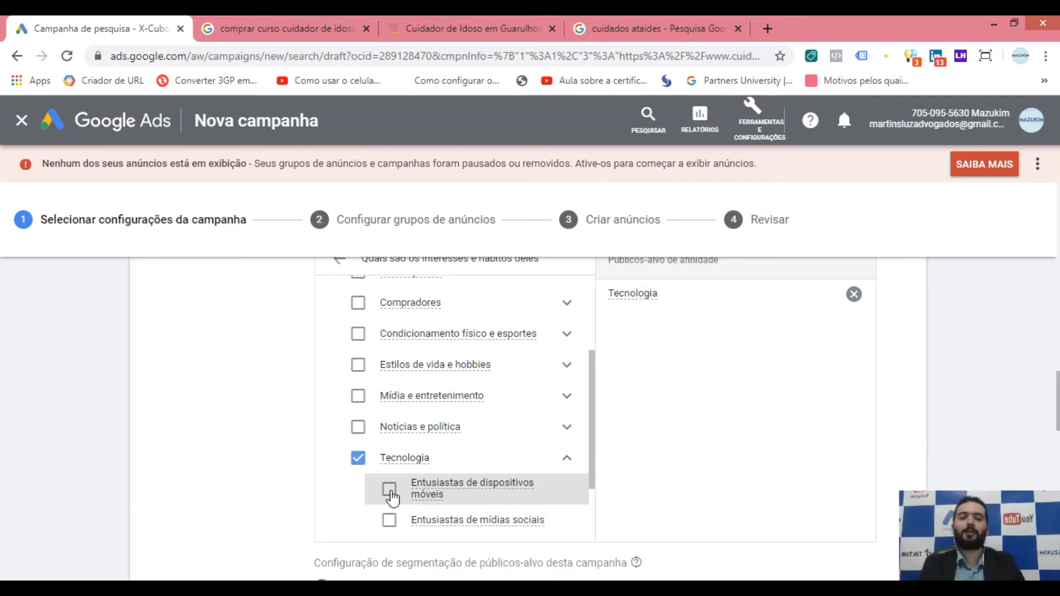
click(390, 490)
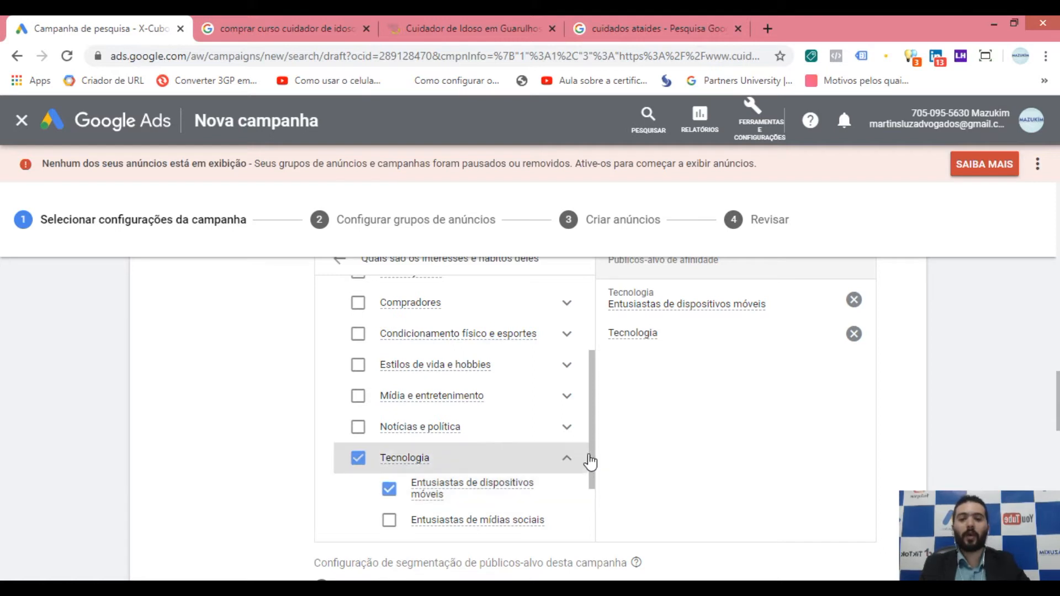
Add the Entusiastas de mídias sociais segment under Tecnologia and remove Entusiastas de dispositivos móveis.
drag(592, 456, 586, 494)
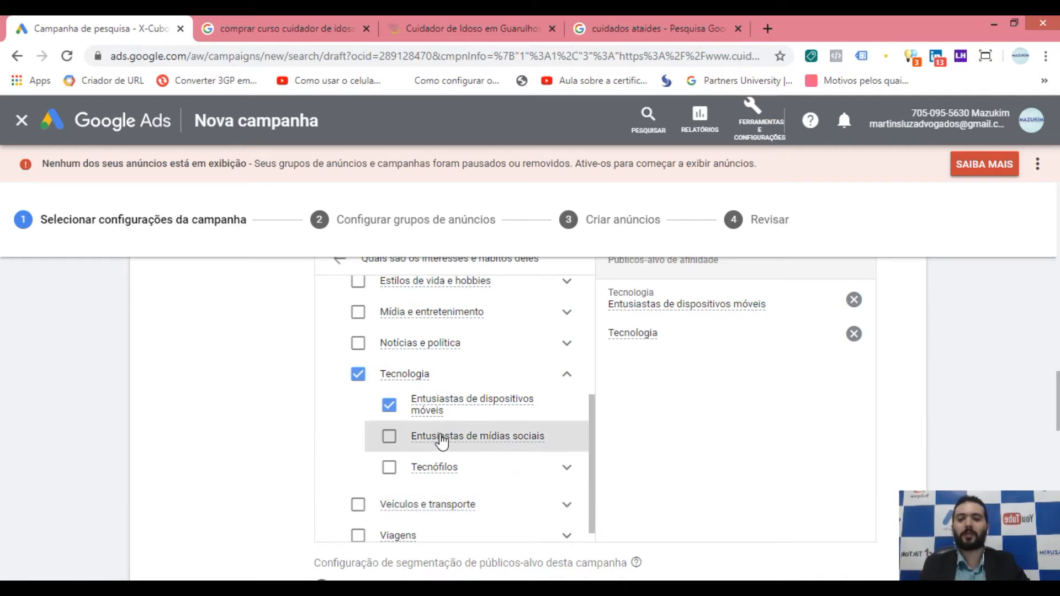
scroll(766, 548, up, 1)
click(388, 454)
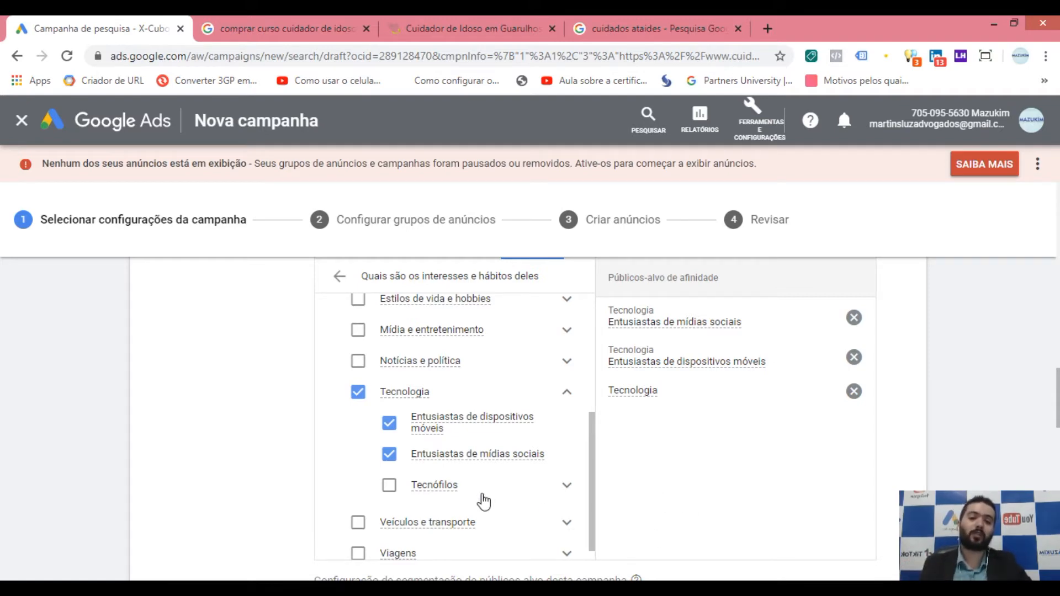
click(388, 423)
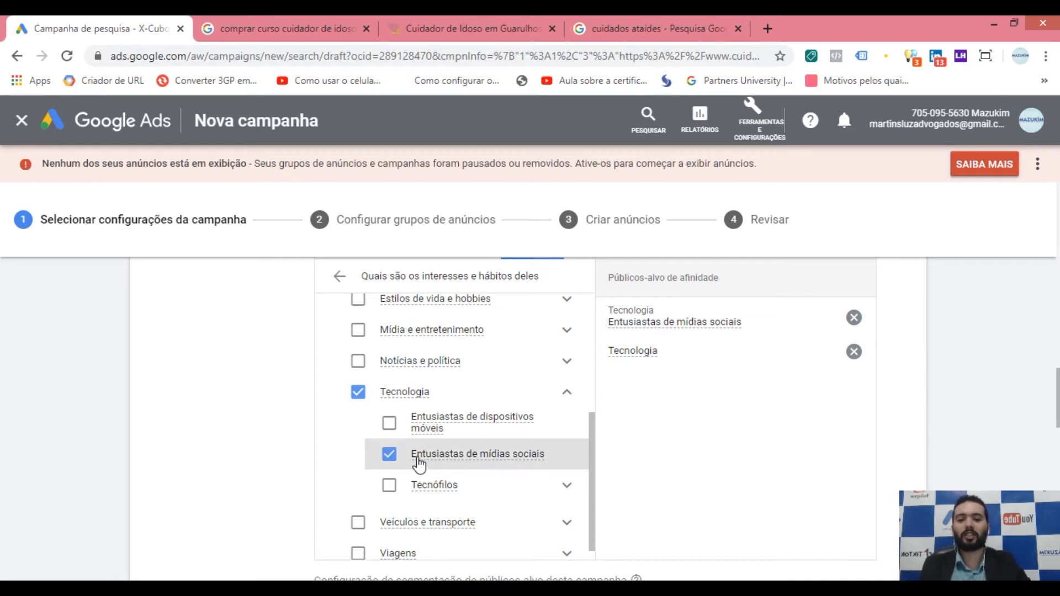
Set the campaign's audience targeting setting to Segmentação.
mouse_move(458, 474)
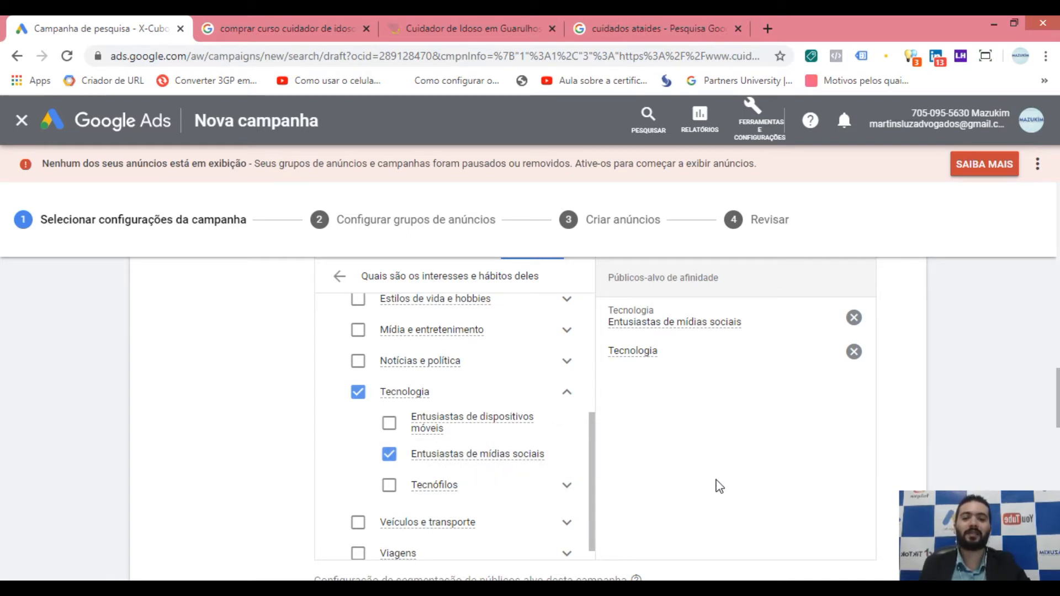
click(1056, 434)
drag(1056, 434, 1056, 465)
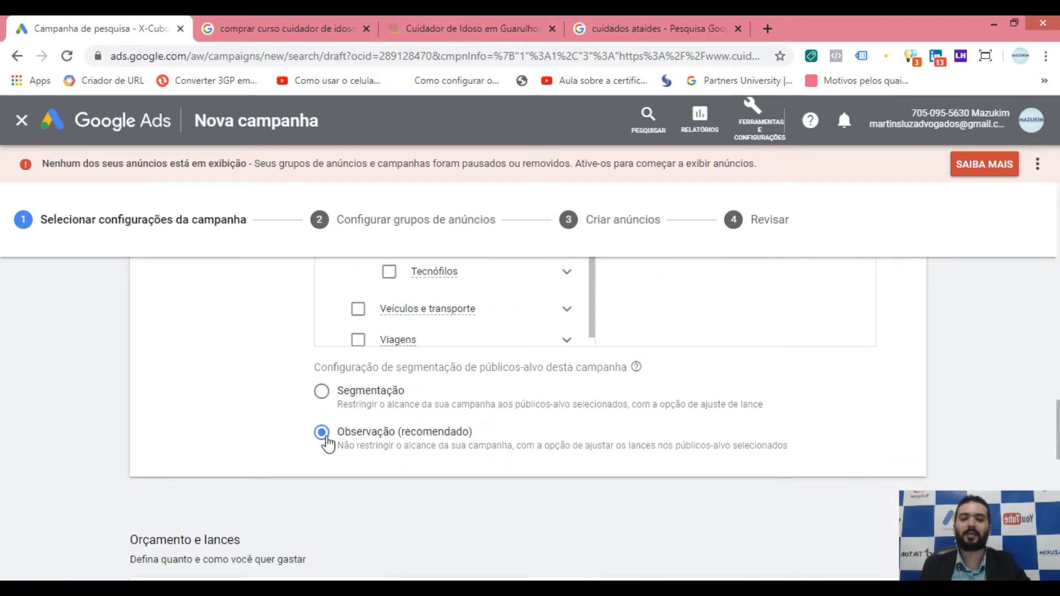
click(373, 401)
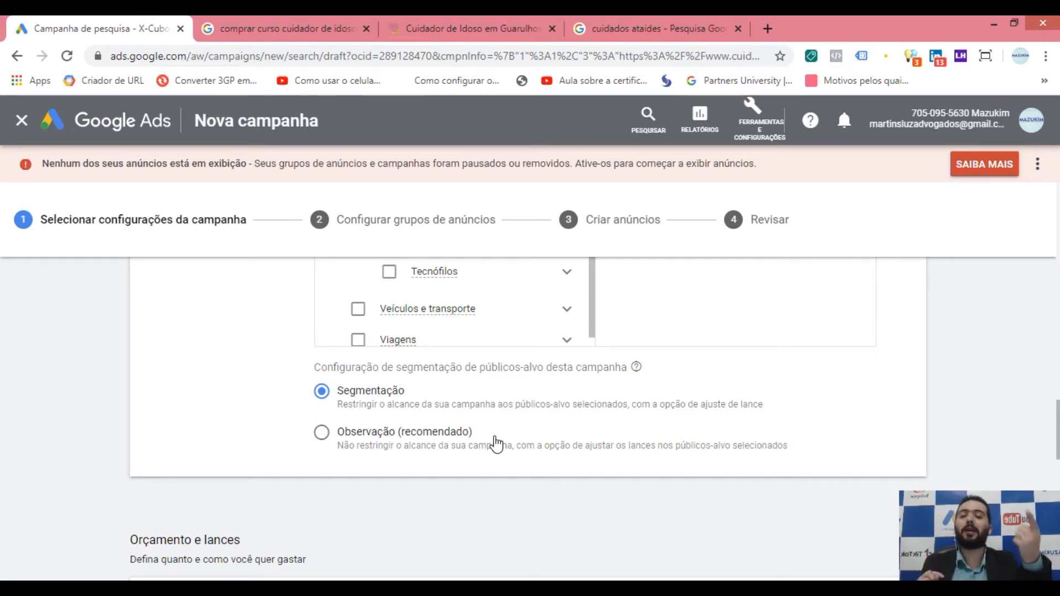
scroll(713, 495, up, 4)
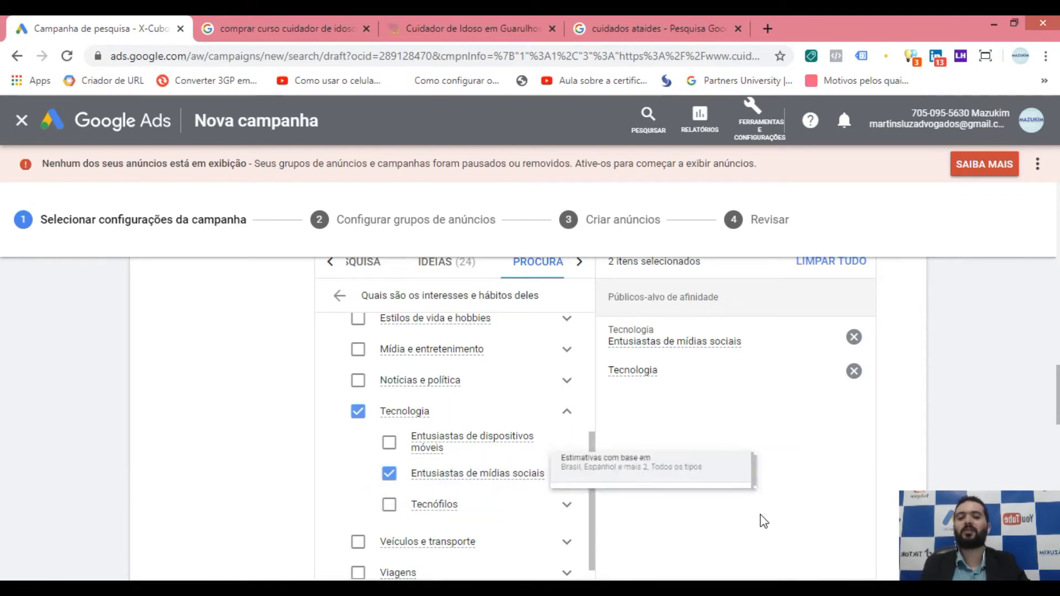
scroll(876, 499, down, 3)
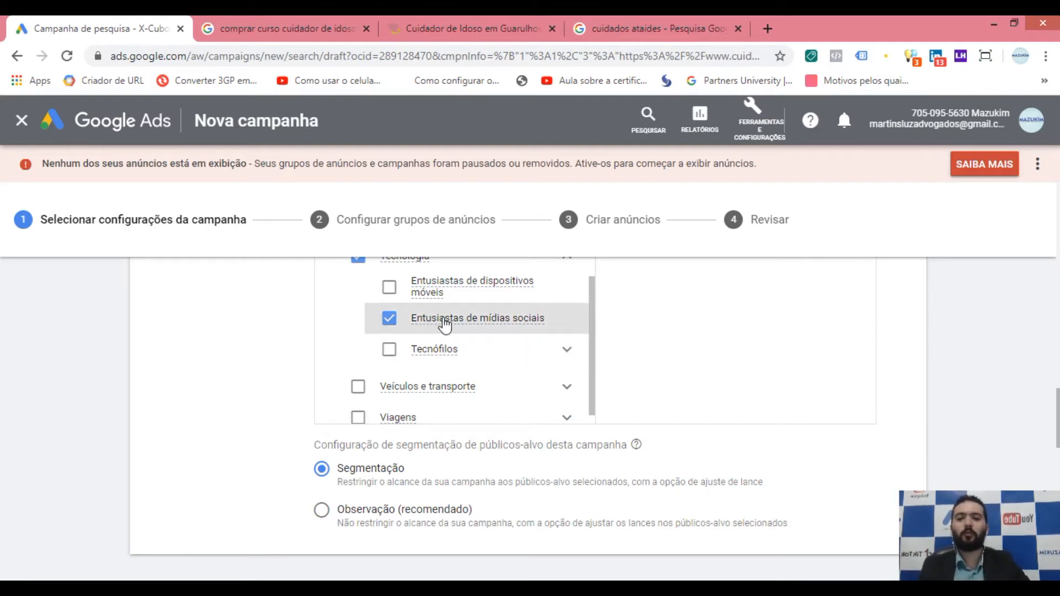
Remove Tecnologia and its Entusiastas de mídias sociais segment from the selected affinity audiences, and collapse the Tecnologia group.
mouse_move(480, 325)
scroll(693, 374, up, 6)
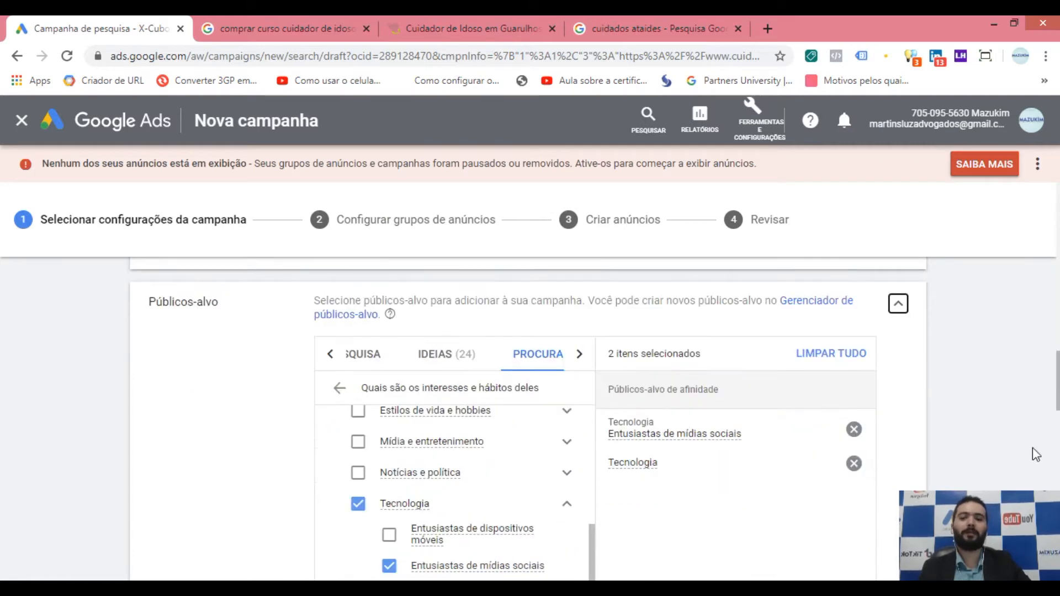
scroll(313, 462, down, 3)
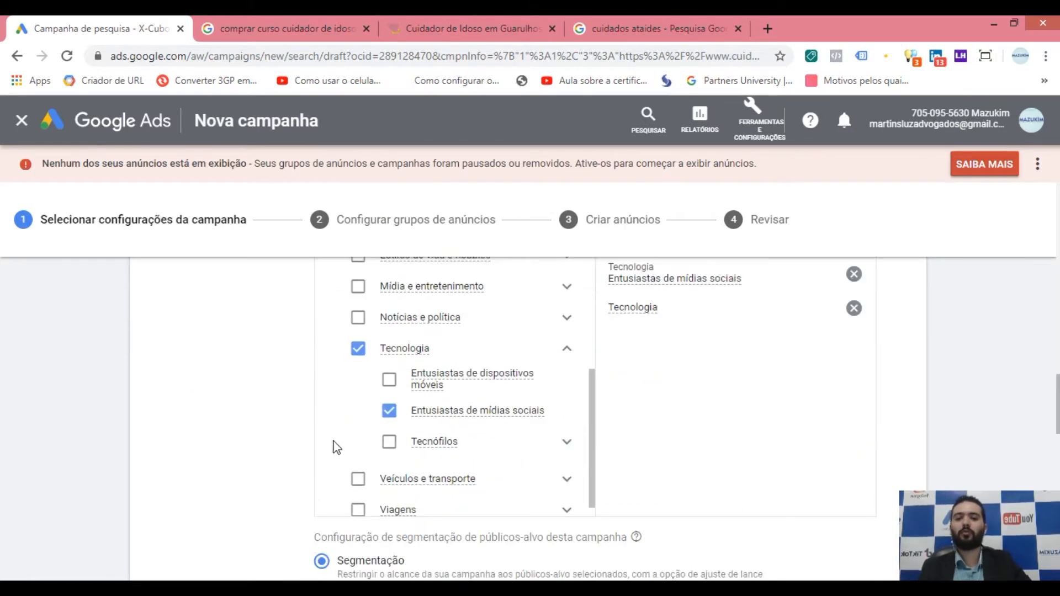
click(357, 350)
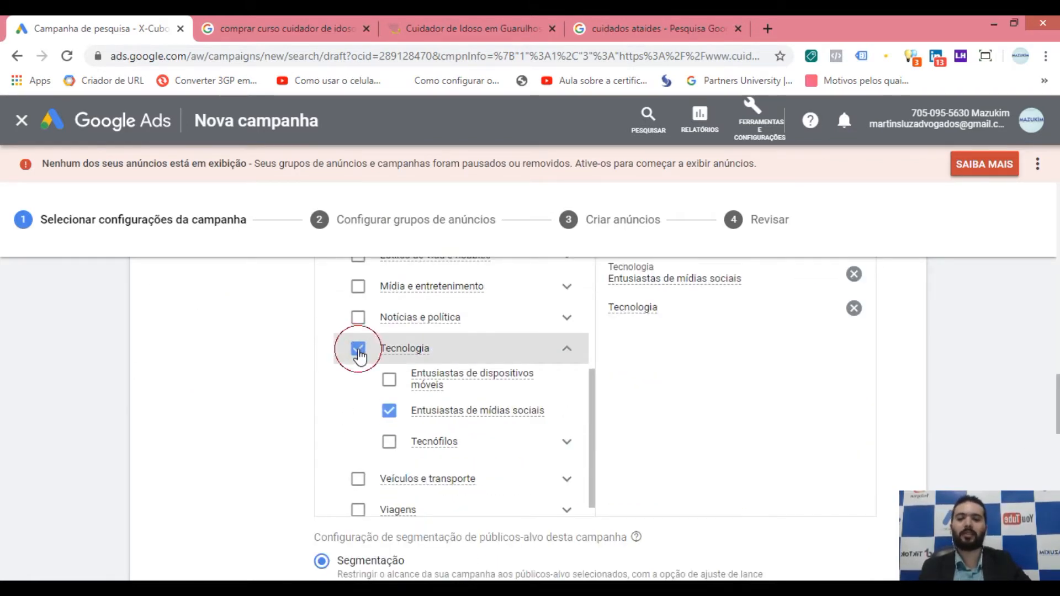
click(388, 410)
click(566, 348)
drag(589, 416, 583, 302)
scroll(230, 412, up, 3)
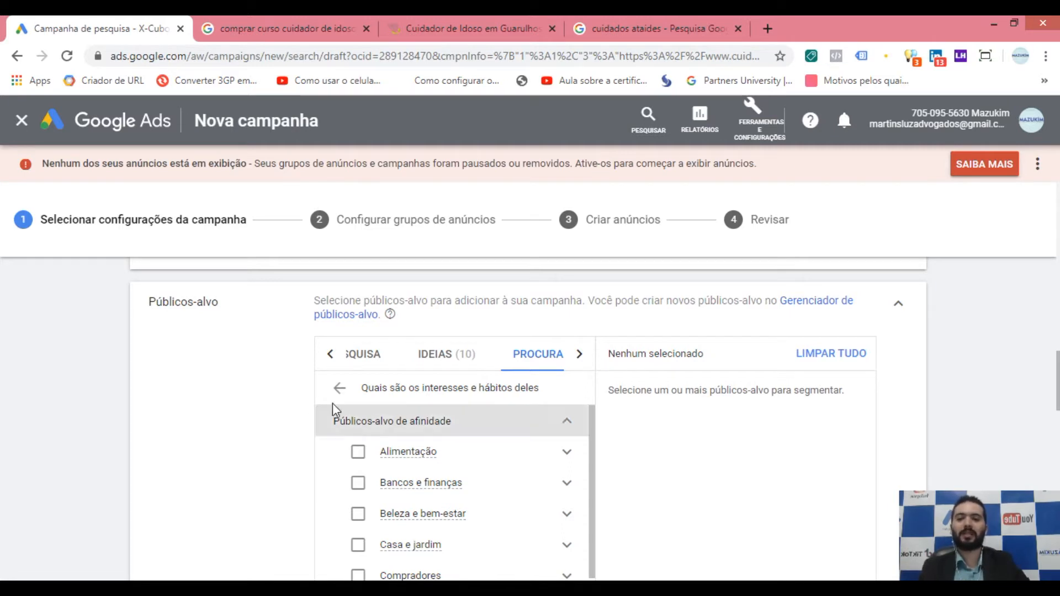
Return to the audience search, look up "comprar ap" and add the in-market audience Apartamentos novos (venda).
click(339, 387)
scroll(255, 390, down, 1)
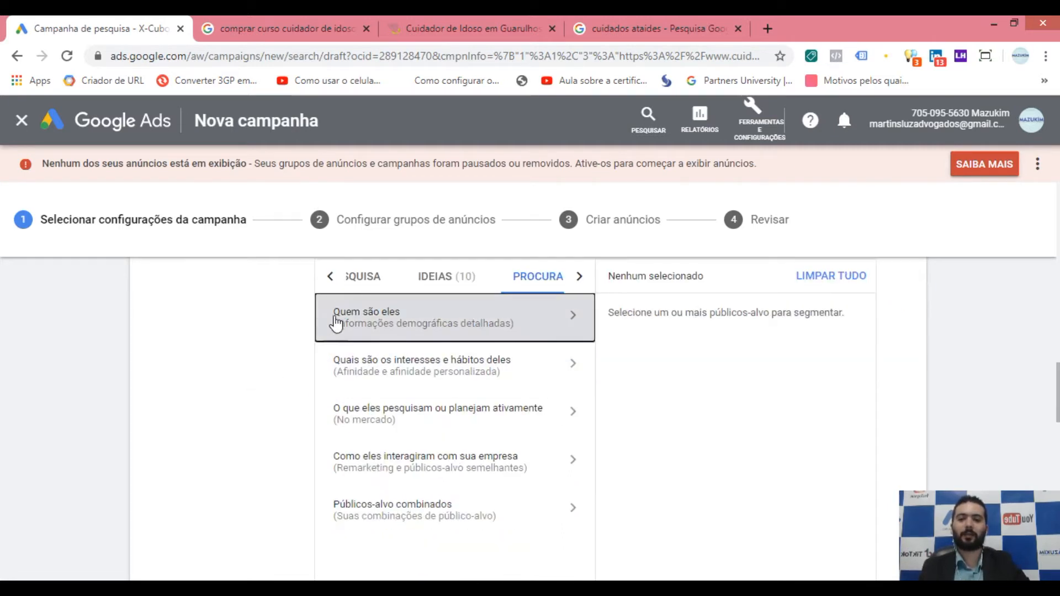
click(330, 276)
click(350, 292)
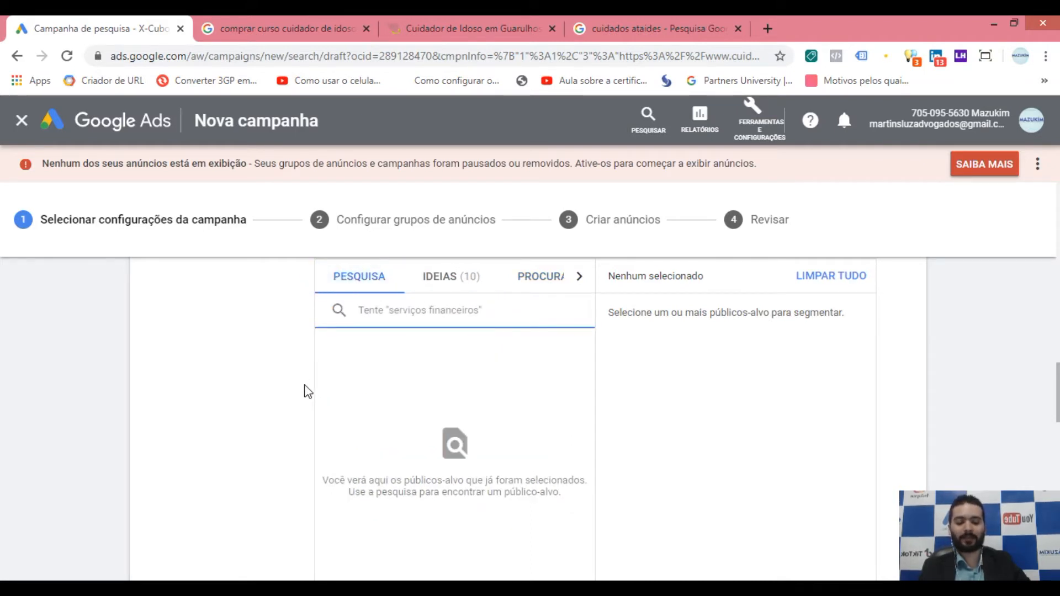
text(comprar ap)
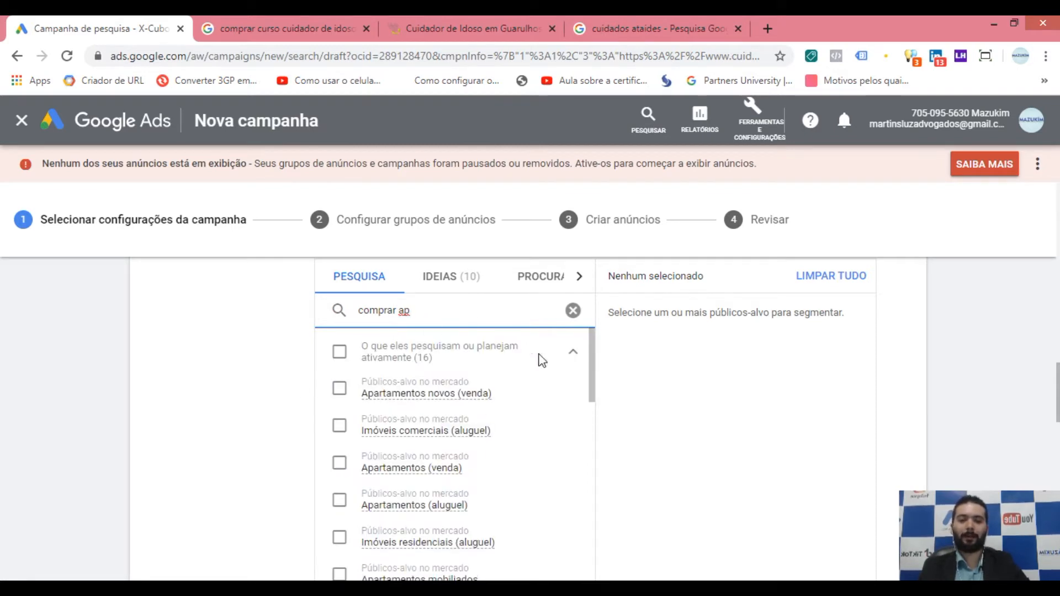
click(592, 378)
drag(592, 381, 592, 387)
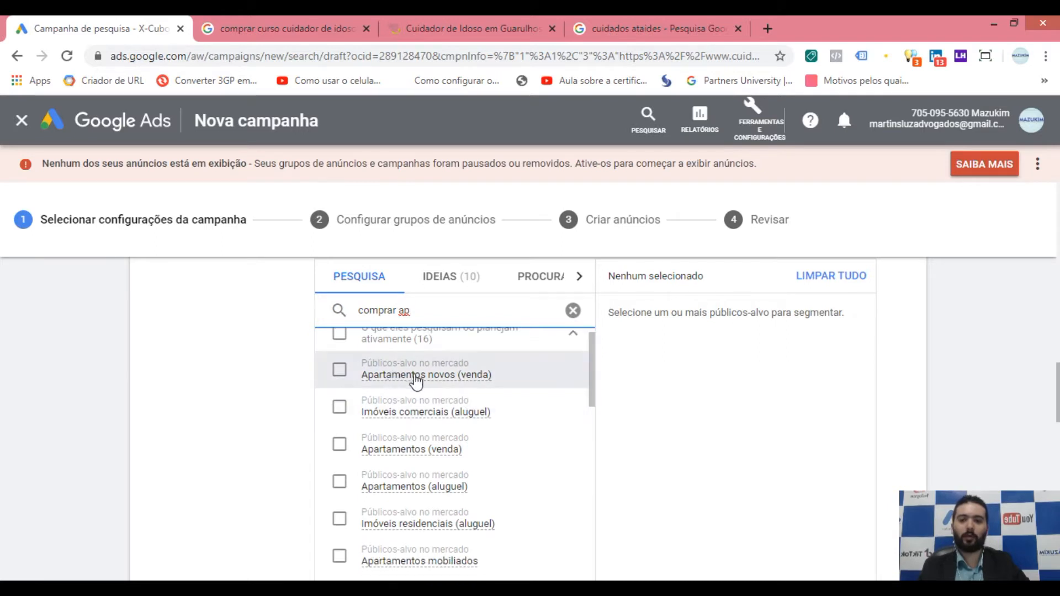
mouse_move(417, 381)
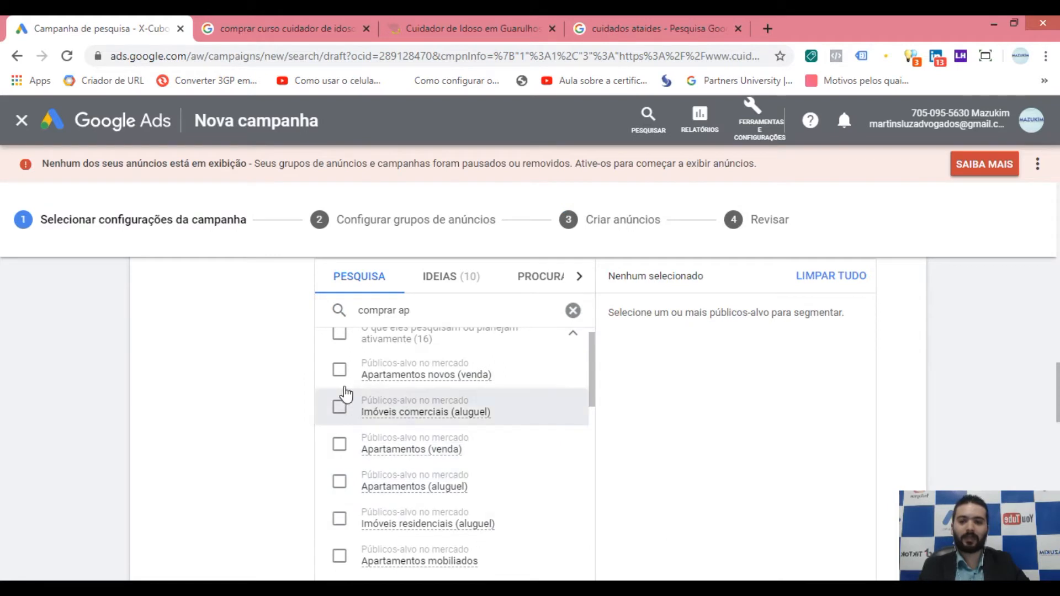
drag(589, 381, 575, 360)
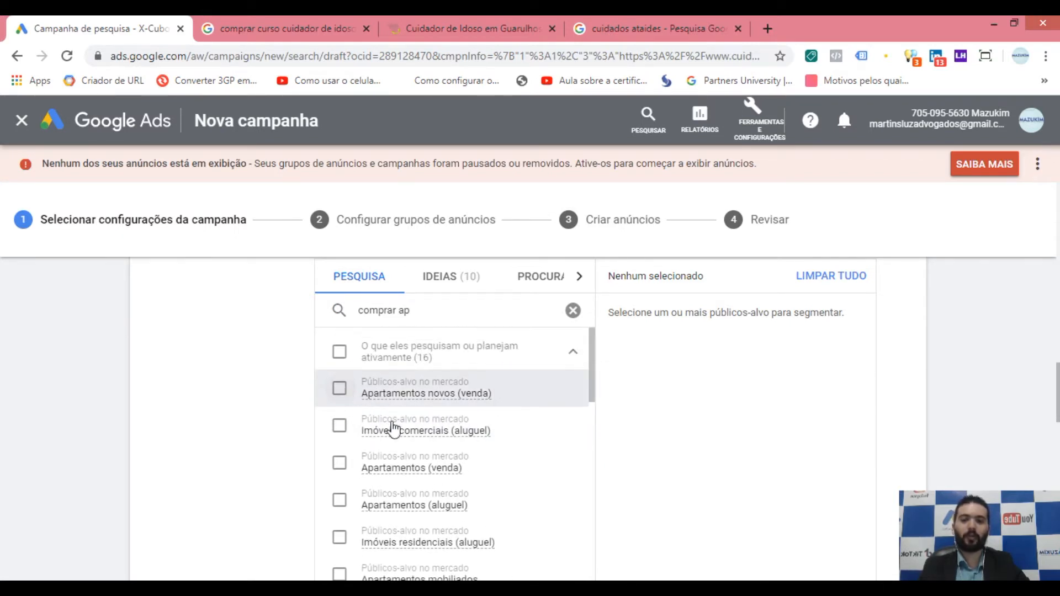
click(339, 389)
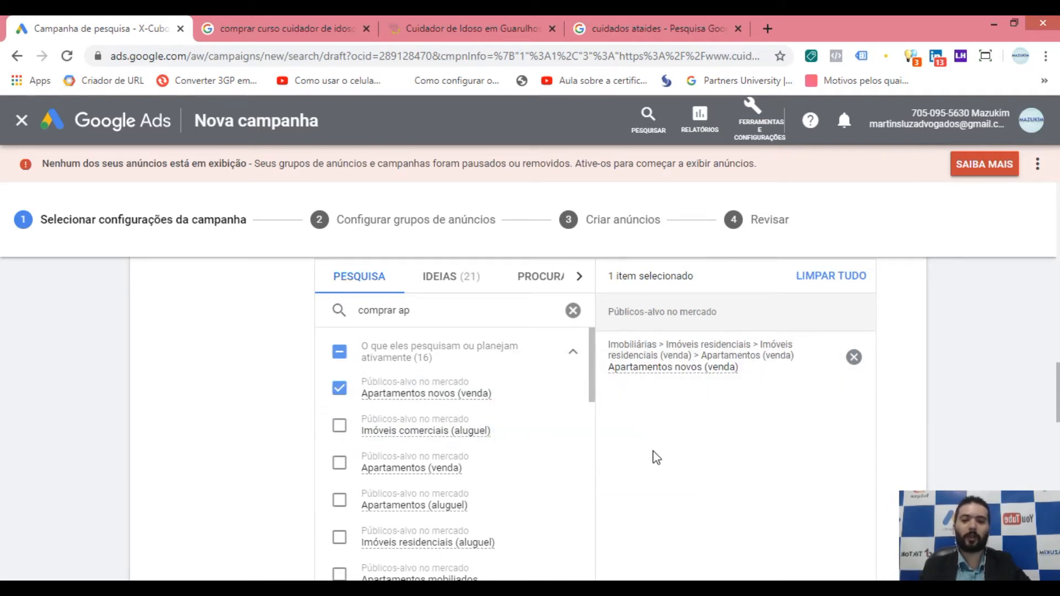
Look through the remaining "comprar ap" results and add the Viajantes de luxo affinity audience.
drag(591, 378, 584, 551)
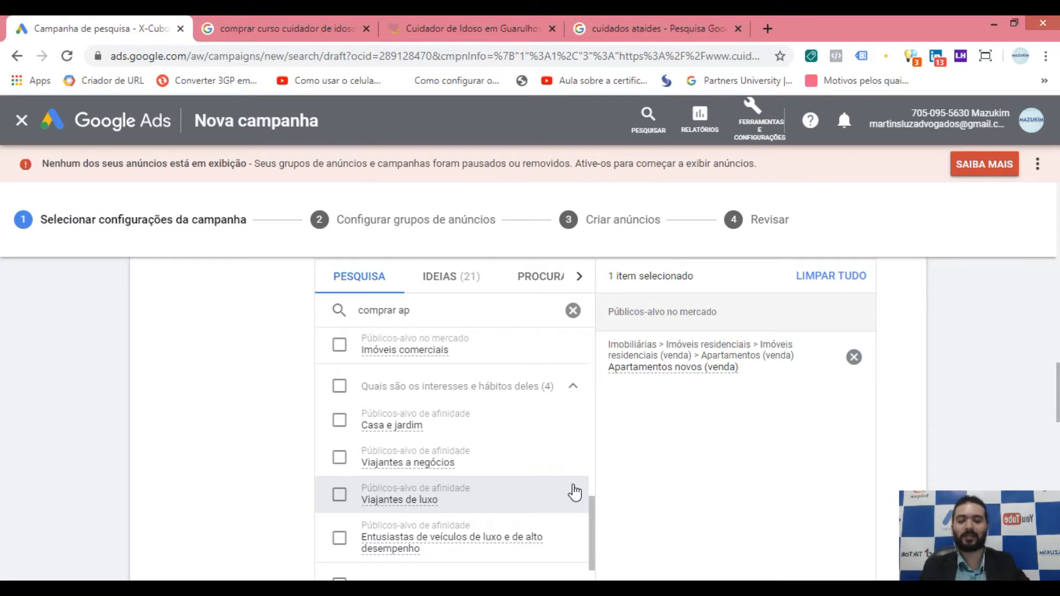
drag(589, 521, 585, 345)
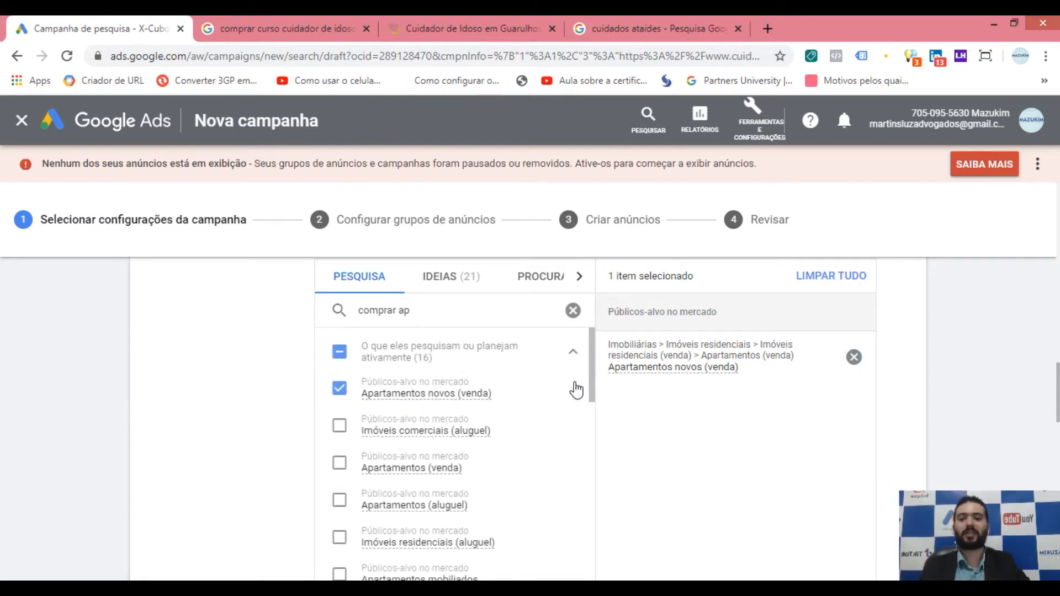
mouse_move(395, 399)
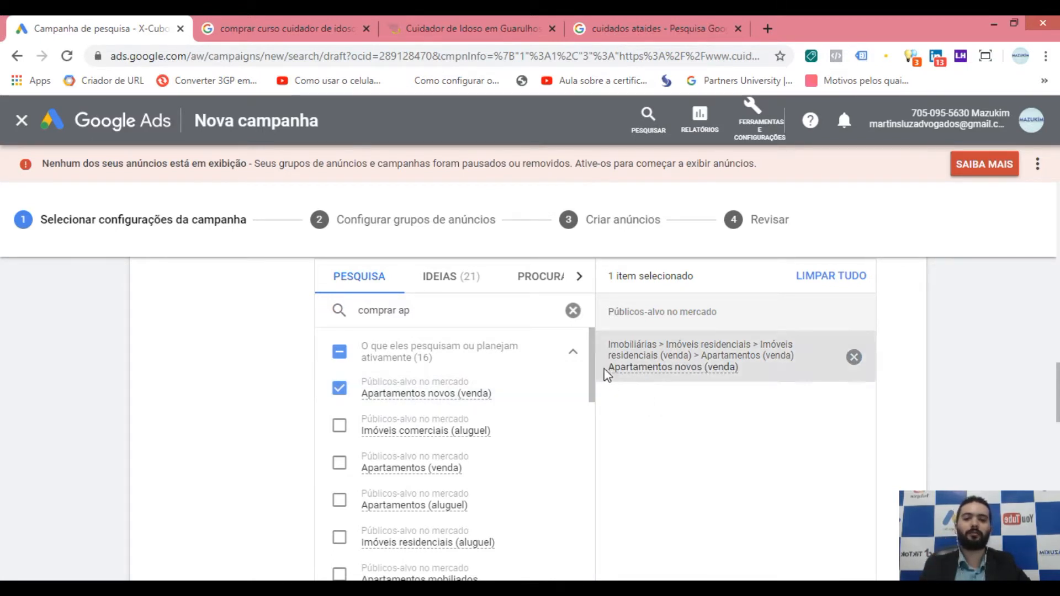
drag(590, 363, 582, 536)
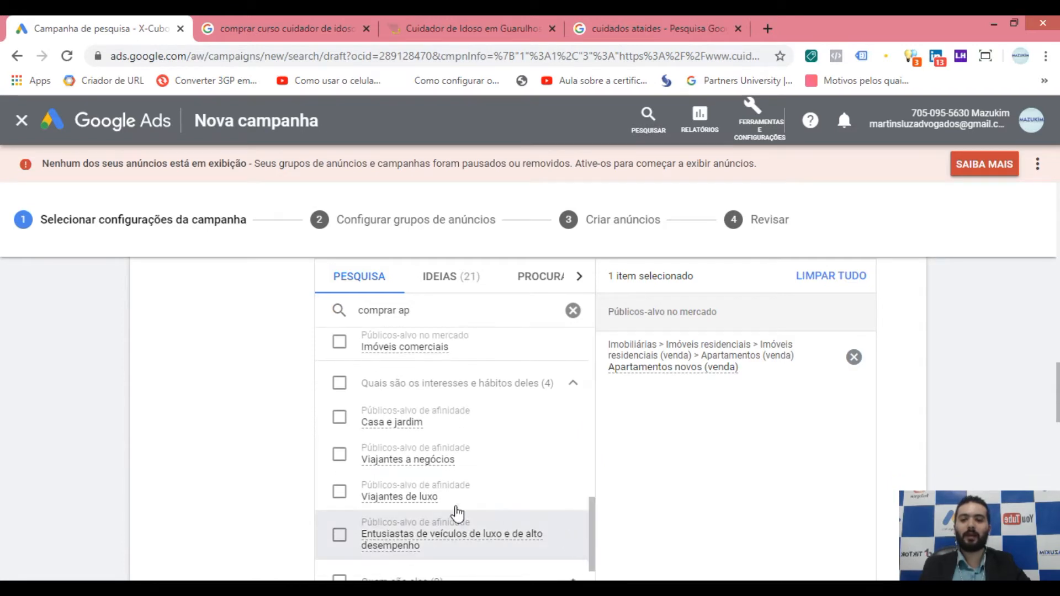
click(340, 494)
drag(592, 525, 601, 499)
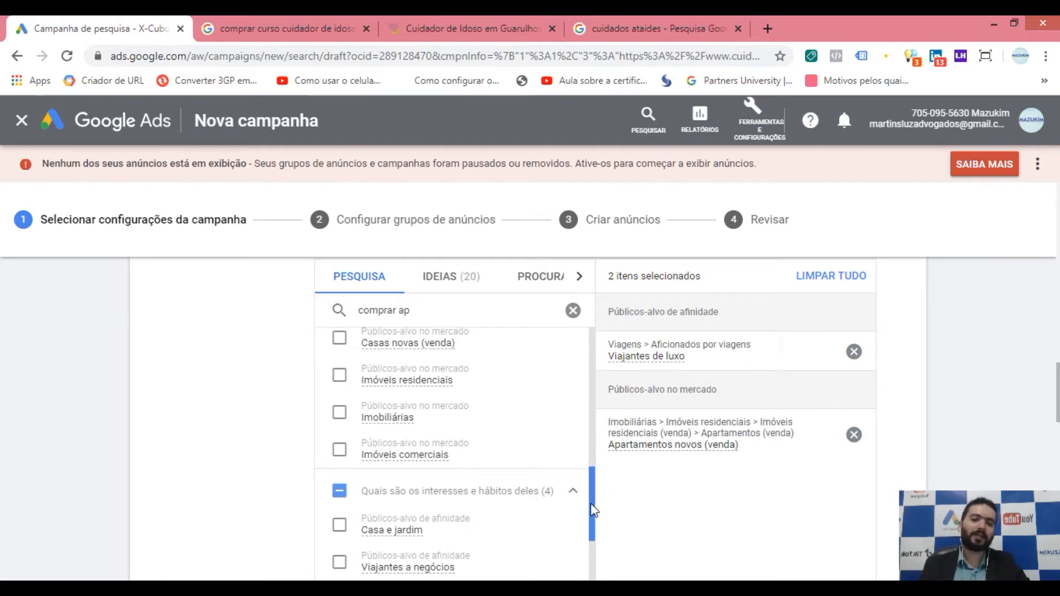
scroll(590, 516, down, 2)
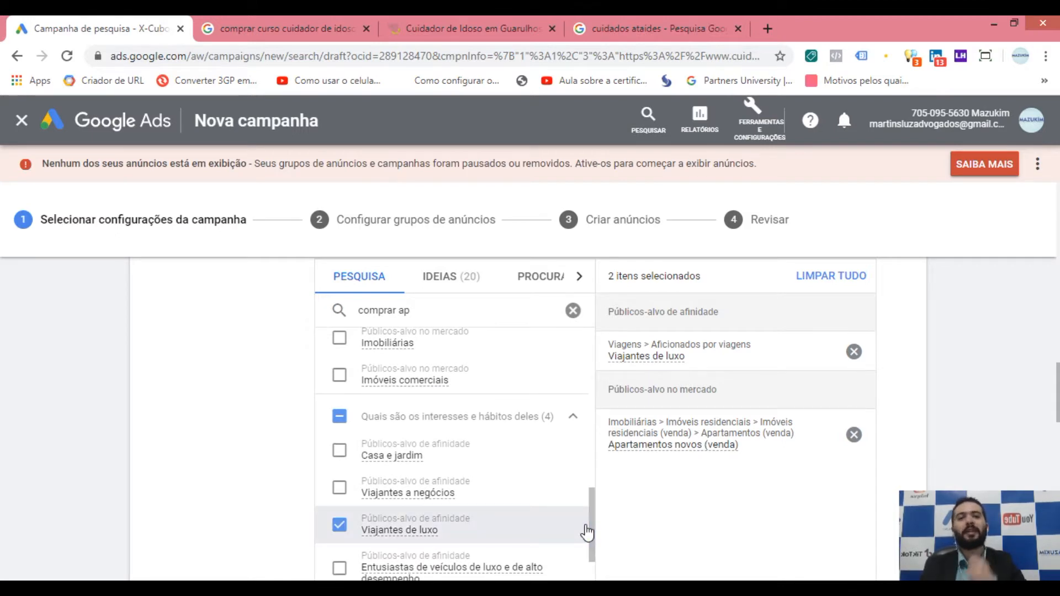
Remove the Viajantes de luxo and Apartamentos novos (venda) audiences and clear the audience search text.
click(339, 525)
drag(590, 522, 589, 359)
click(339, 383)
drag(447, 311, 358, 311)
key(BackSpace)
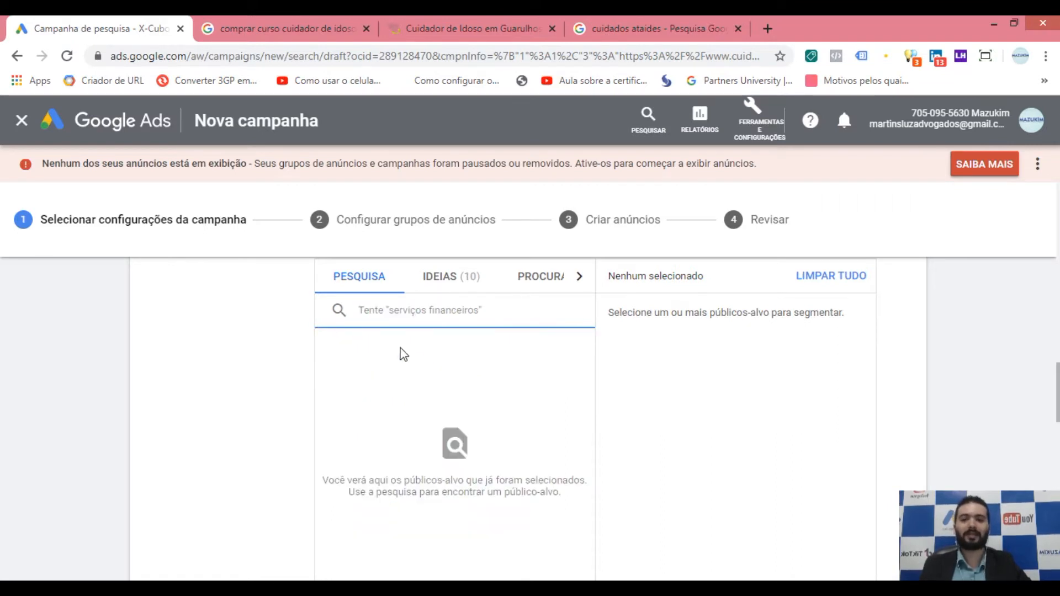
click(674, 444)
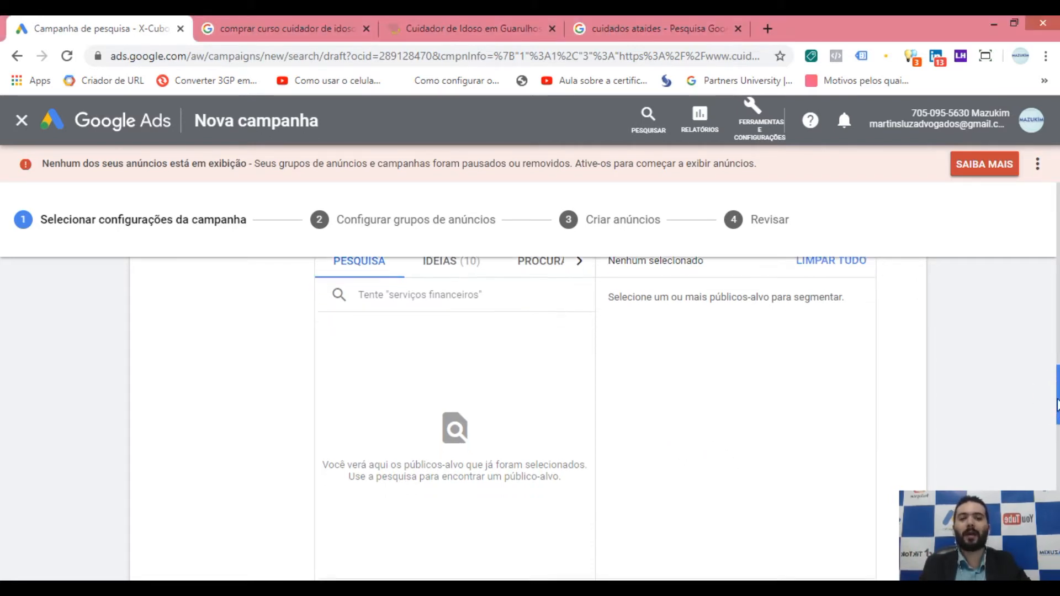
Collapse the Públicos-alvo section, glance at the budget section below it, and expand Públicos-alvo again.
scroll(1057, 409, down, 1)
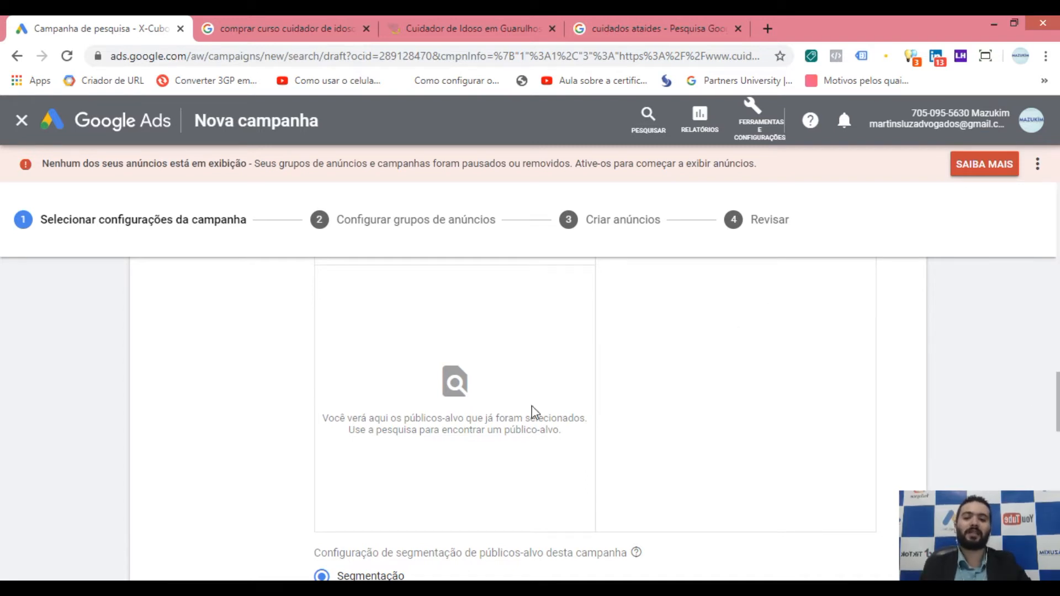
scroll(570, 392, up, 4)
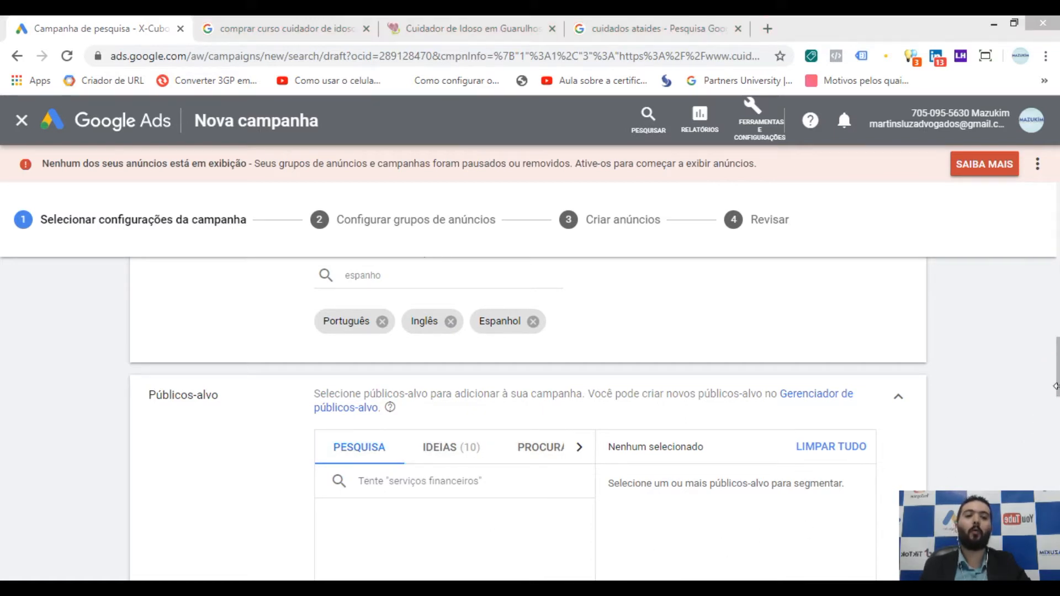
drag(1058, 381, 1058, 384)
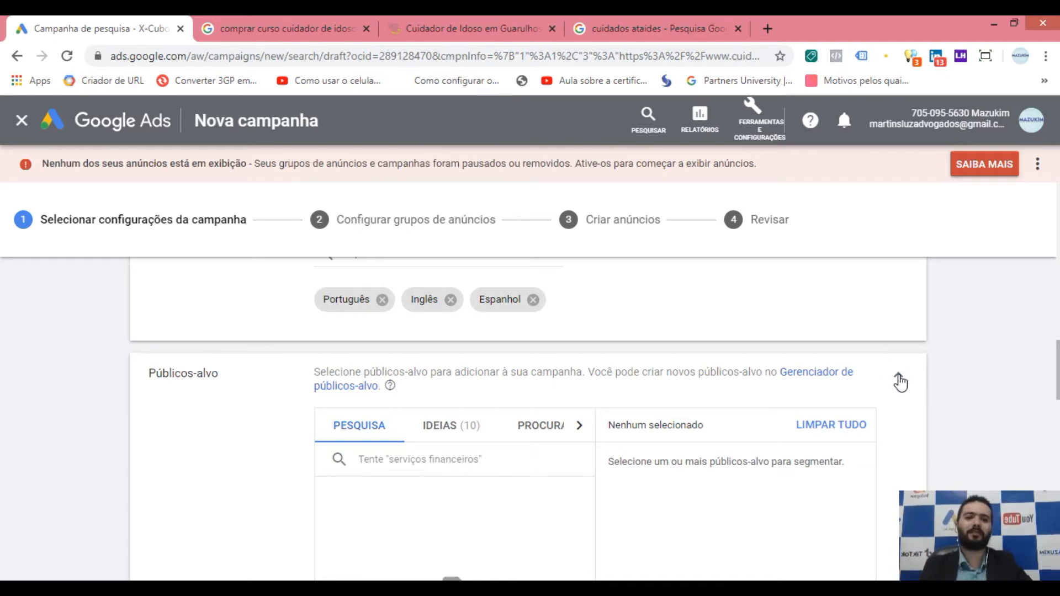
click(899, 380)
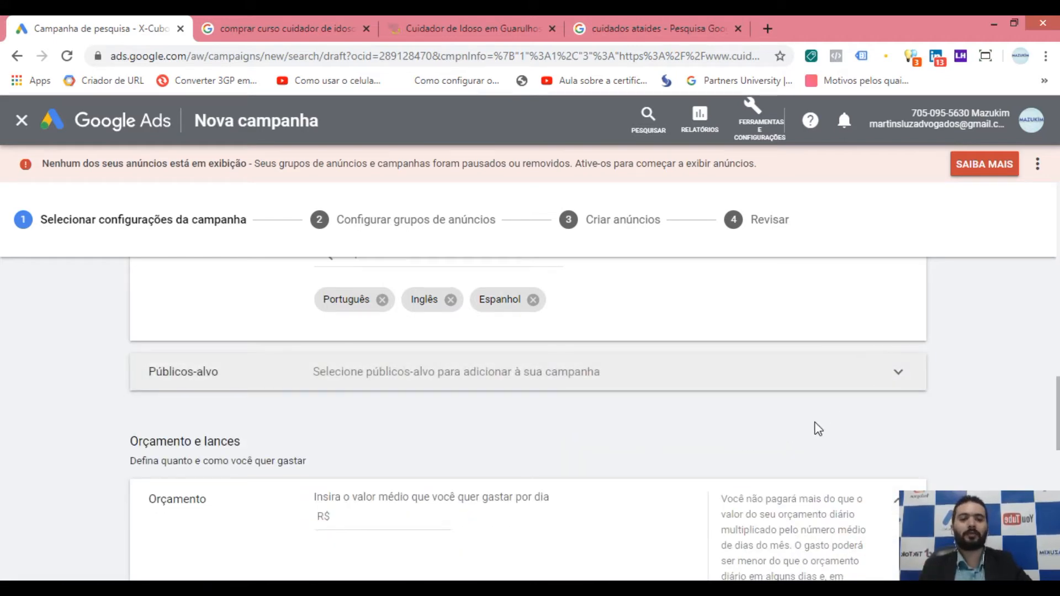
mouse_move(1055, 401)
mouse_down()
mouse_move(1056, 435)
mouse_move(1056, 423)
mouse_up()
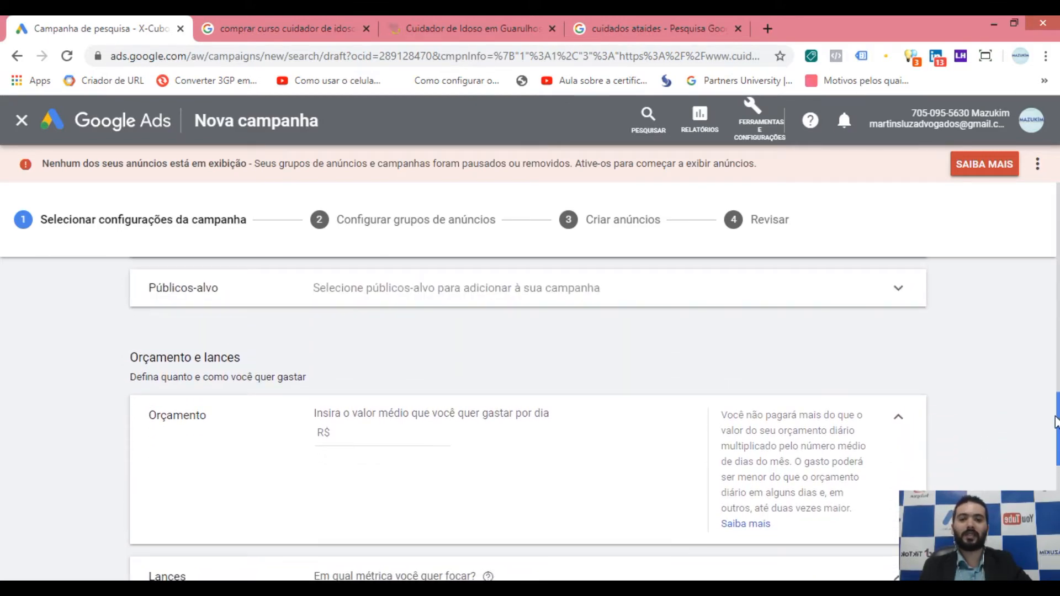
click(872, 301)
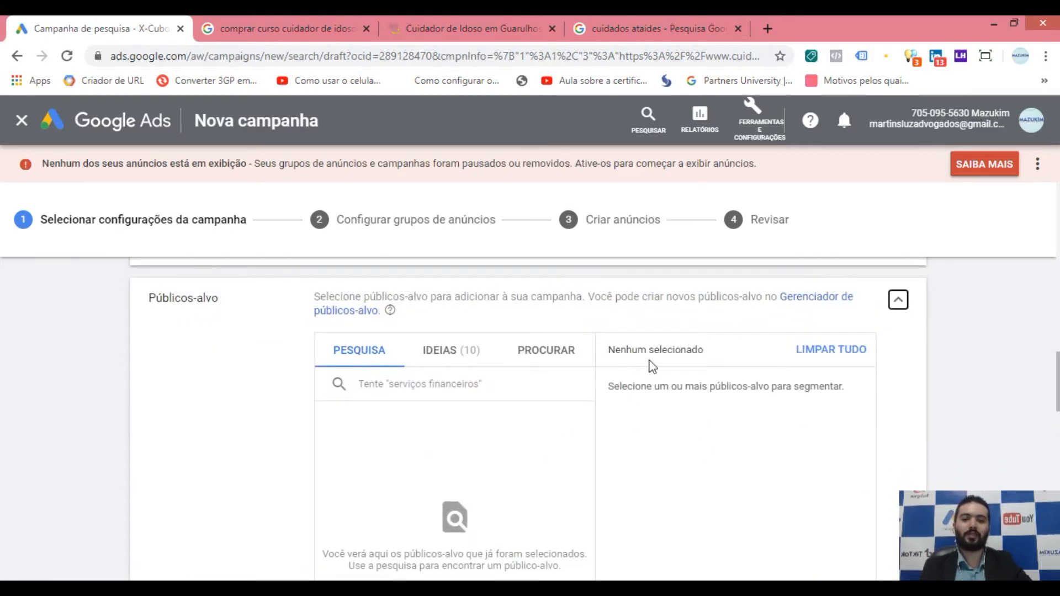
Toggle between Segmentação and Observação to compare them, and set the campaign's audience targeting setting to Observação (recomendado).
click(1059, 394)
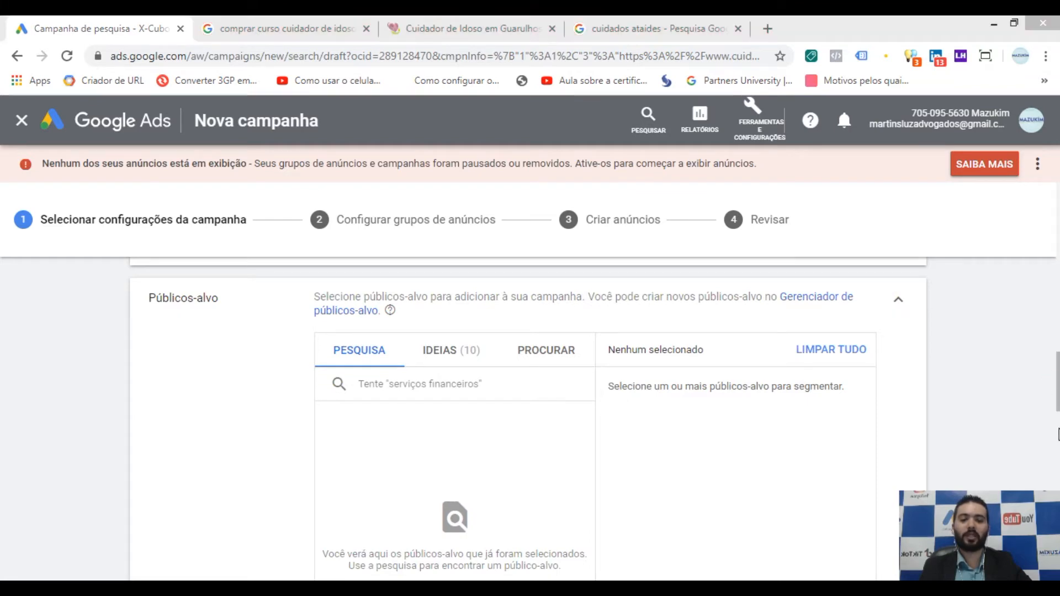
click(1057, 434)
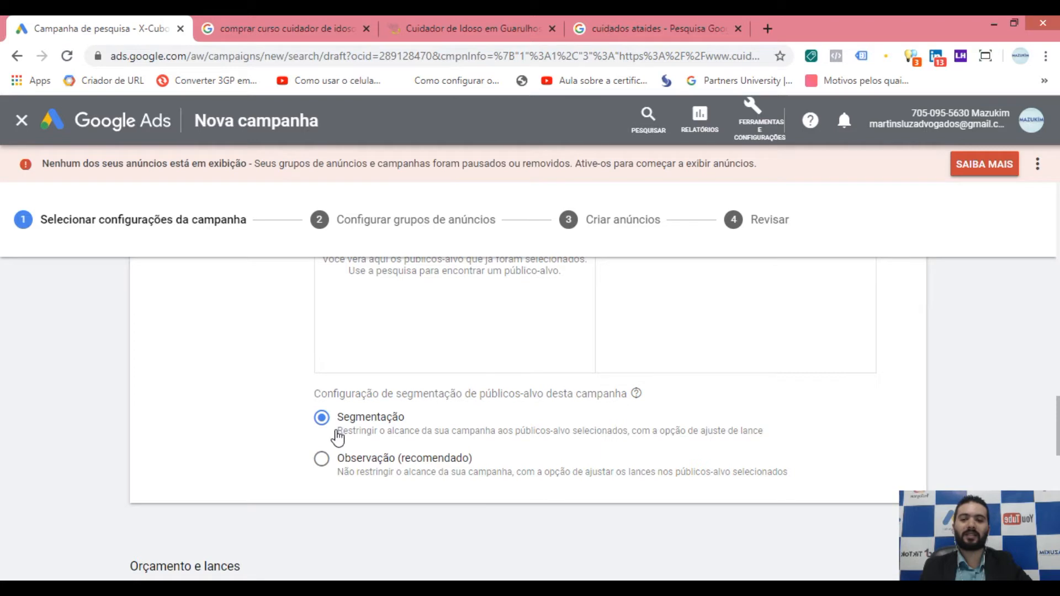
click(377, 462)
click(367, 421)
click(373, 461)
click(369, 419)
click(383, 478)
click(377, 419)
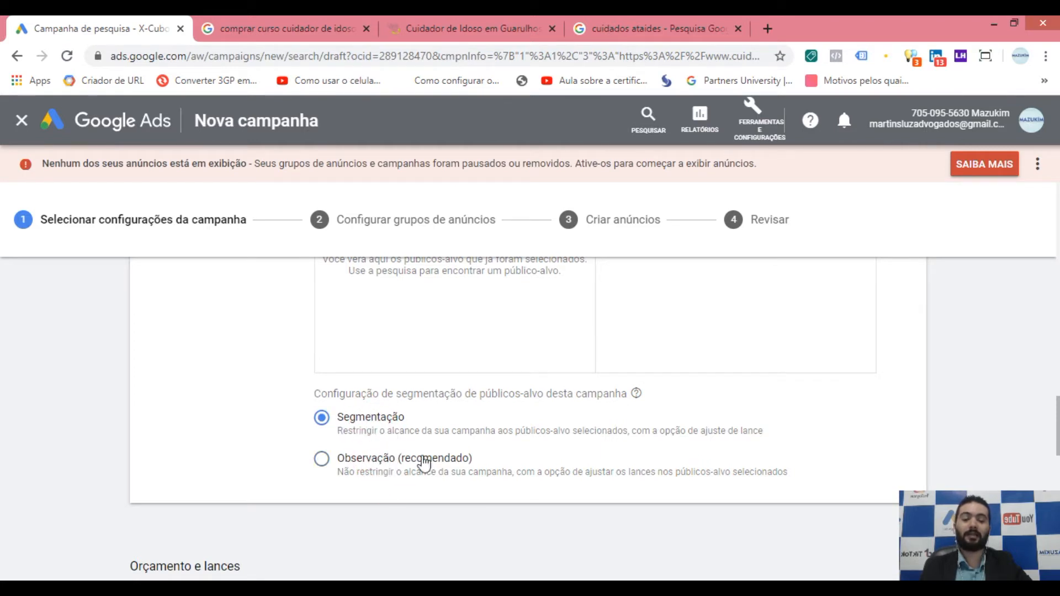
click(353, 470)
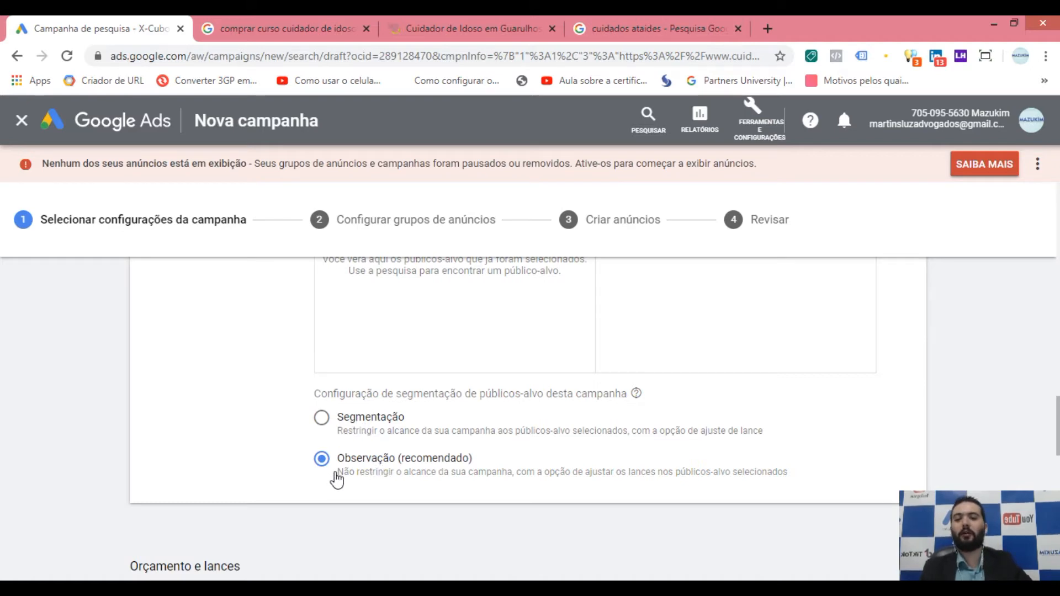
drag(485, 457, 324, 460)
click(378, 481)
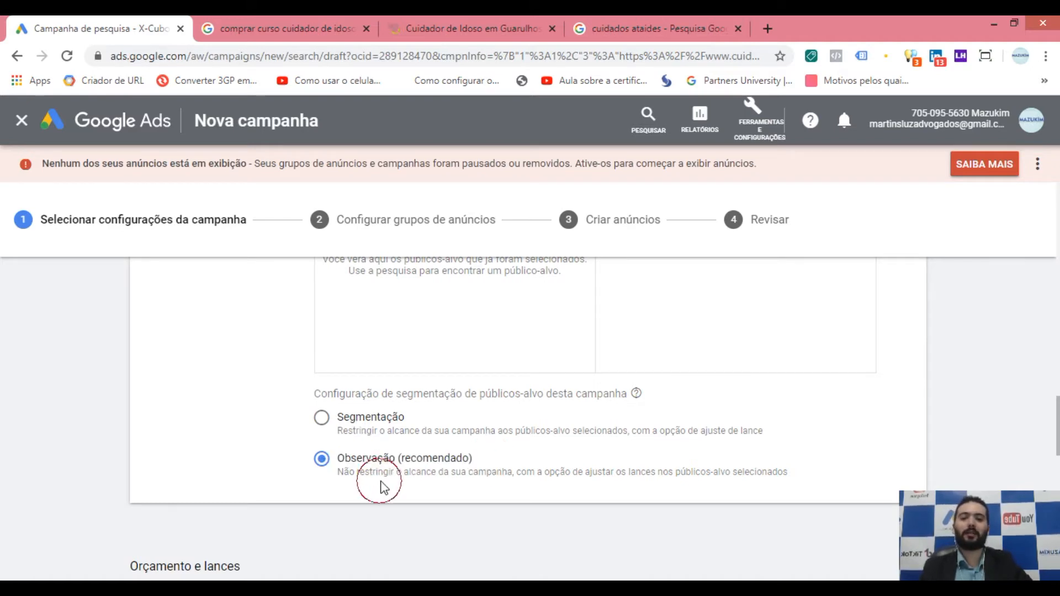
Collapse the Públicos-alvo section and go to the Orçamento e lances settings.
drag(1058, 427, 1057, 379)
click(899, 364)
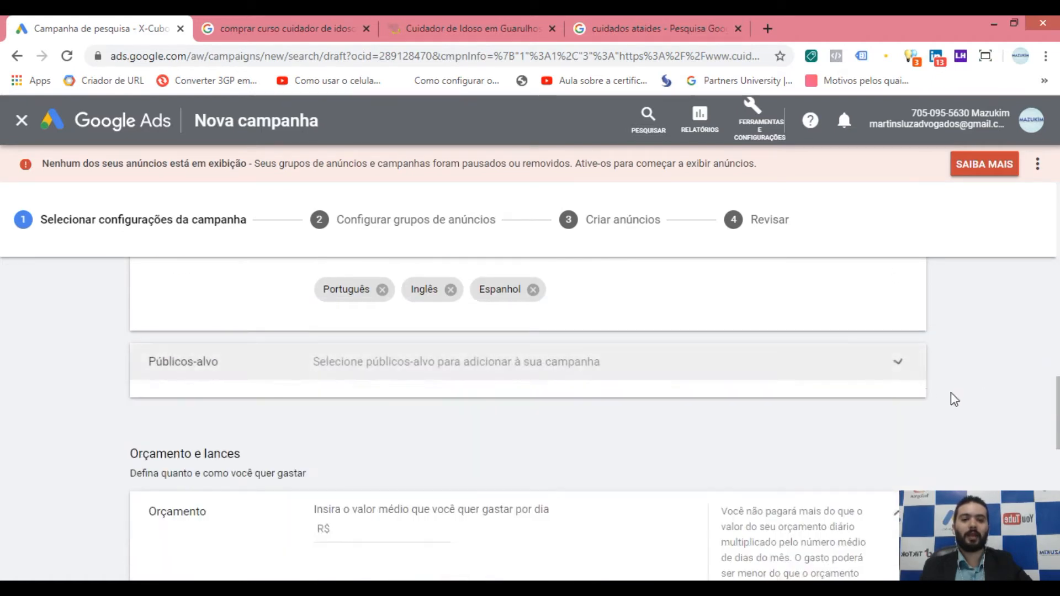
drag(1057, 411, 1057, 427)
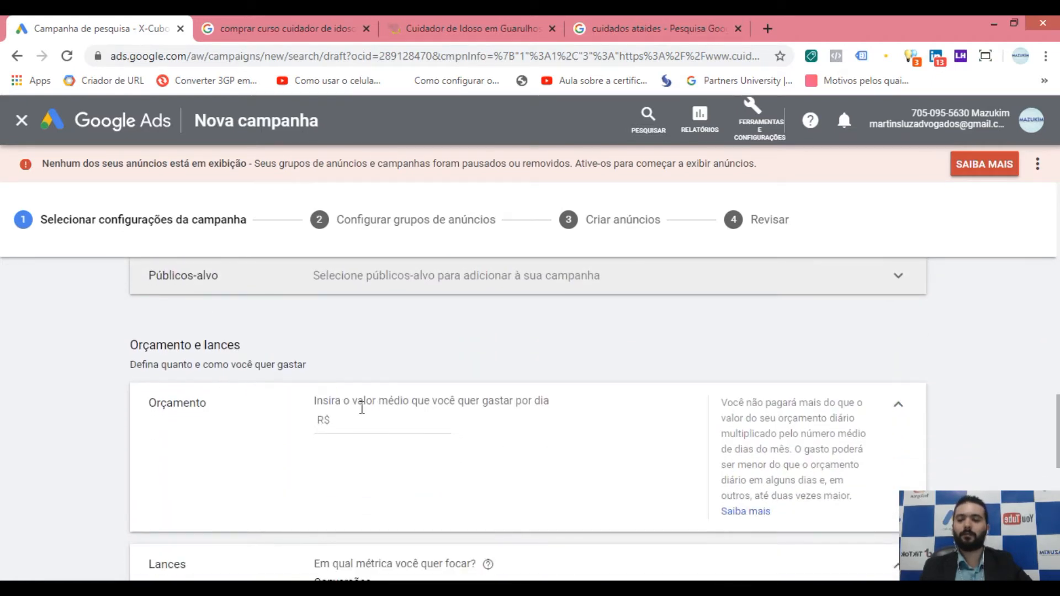
Set the campaign's average daily budget to R$ 10,00.
drag(136, 345, 297, 348)
click(297, 349)
drag(133, 365, 204, 368)
click(208, 368)
scroll(343, 376, down, 1)
click(364, 349)
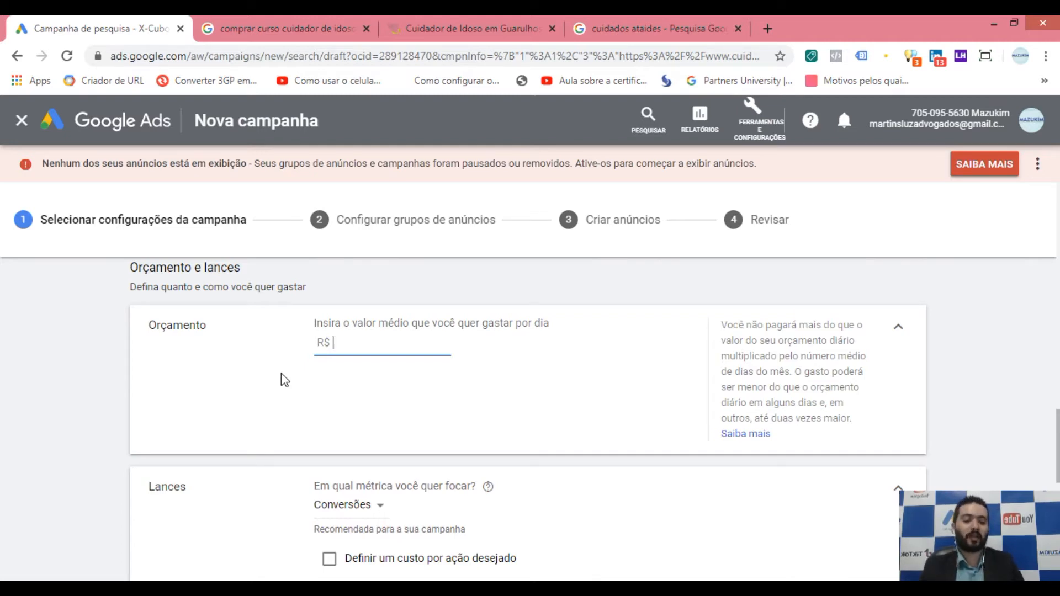
text(10,00)
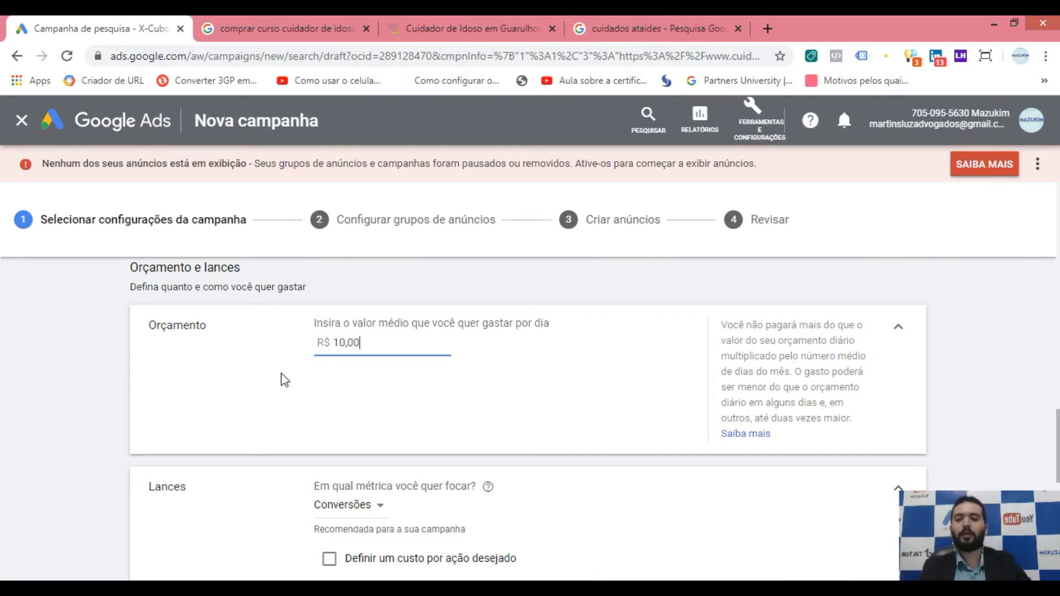
click(441, 393)
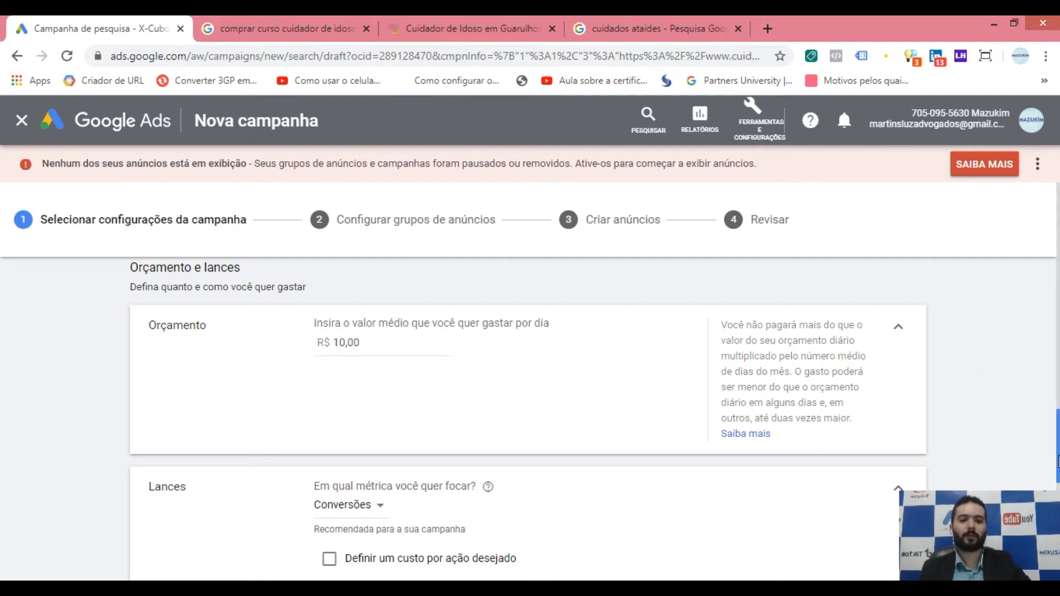
Examine the Lances section and the metrics offered as the bidding focus, without changing the selection.
drag(1058, 467, 1057, 483)
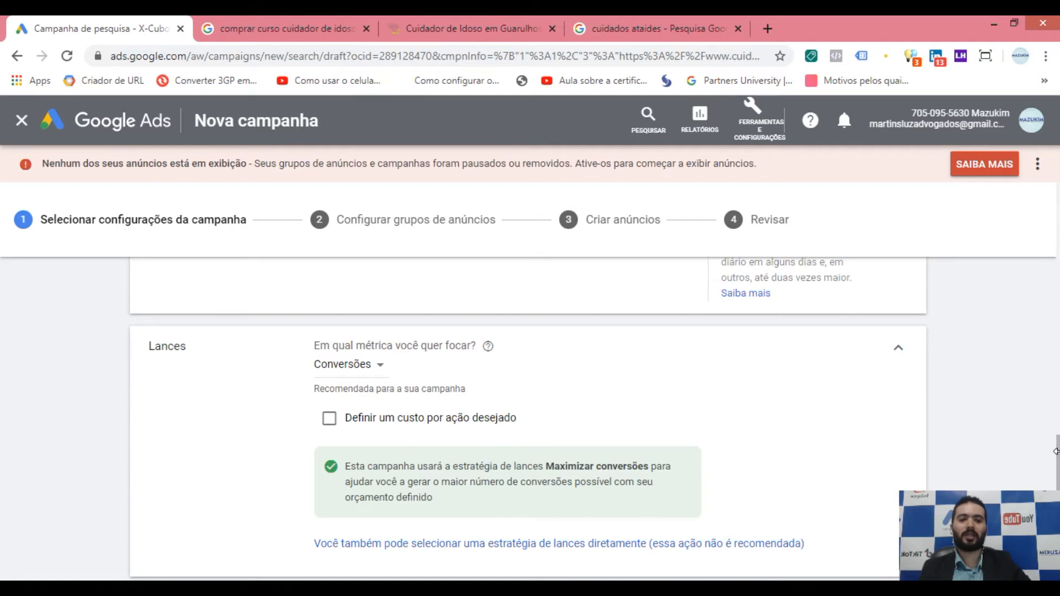
drag(1056, 451, 1056, 459)
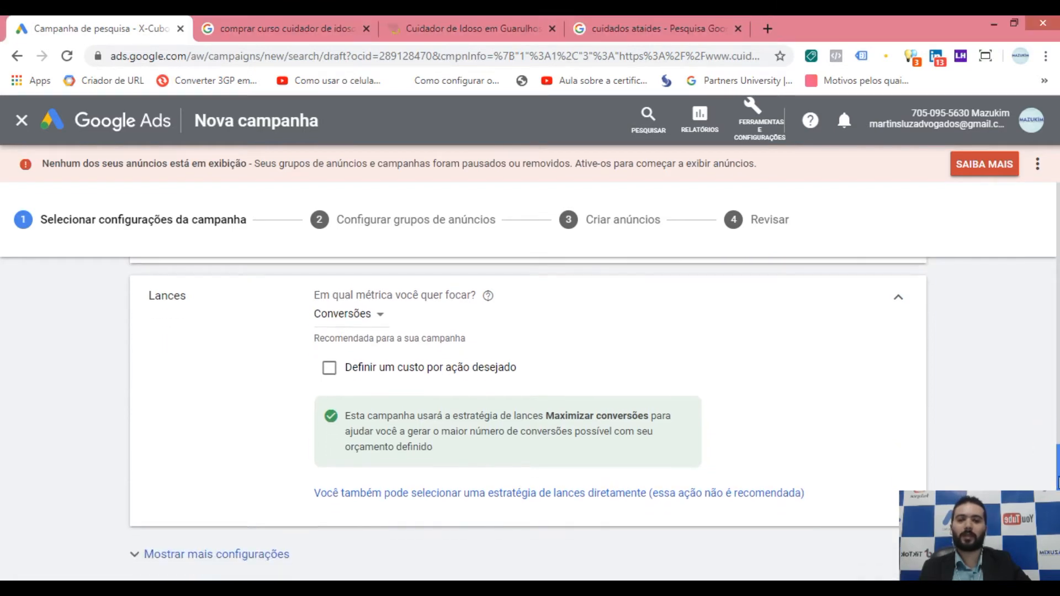
drag(371, 294, 432, 295)
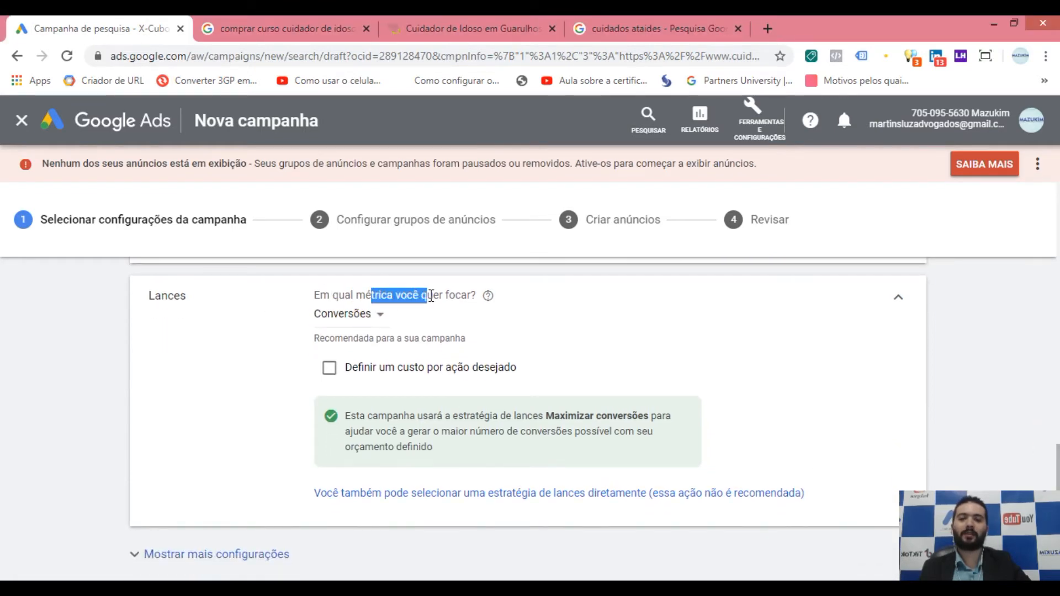
click(563, 368)
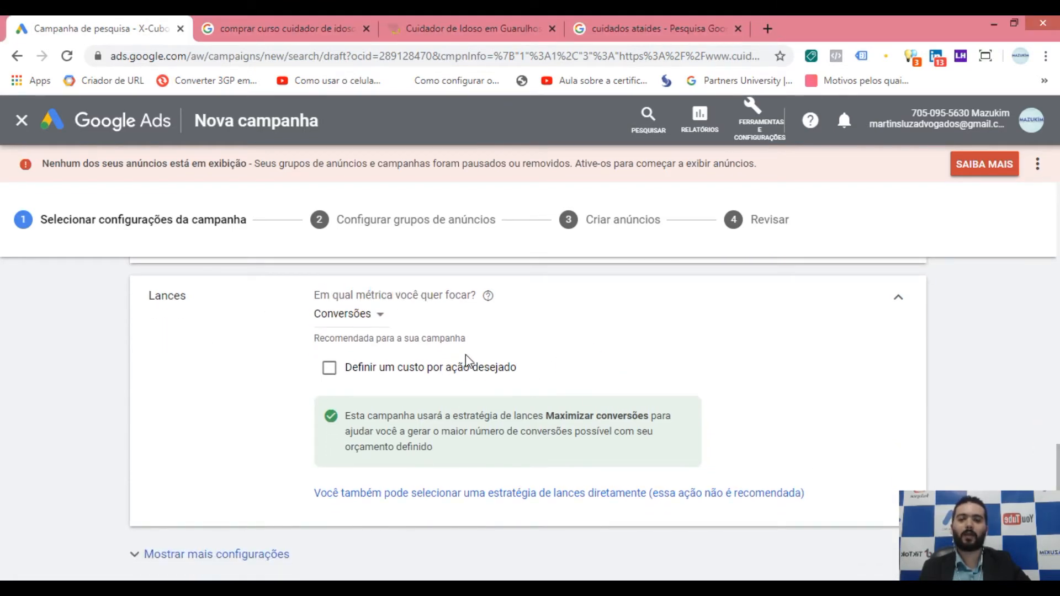
click(365, 326)
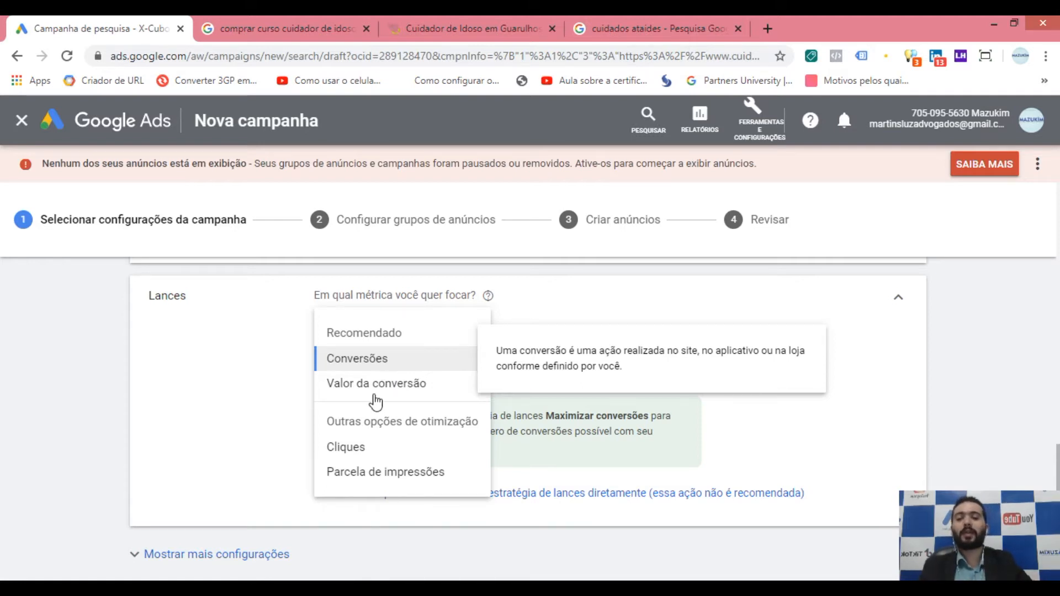
click(235, 397)
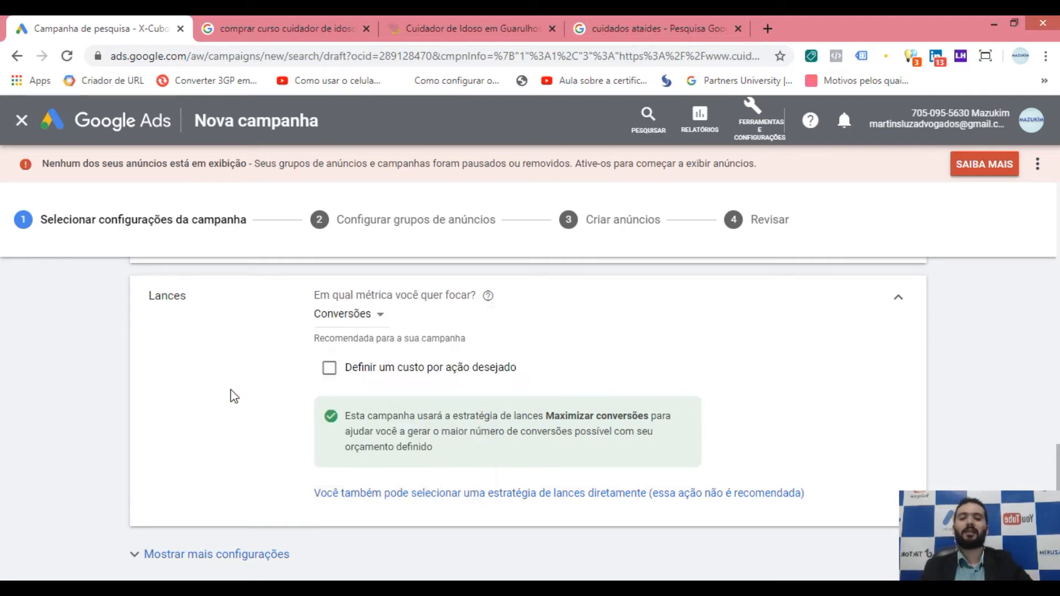
Read the descriptions of Conversões and Valor da conversão, and set the bidding focus metric to Valor da conversão.
click(367, 317)
mouse_move(378, 366)
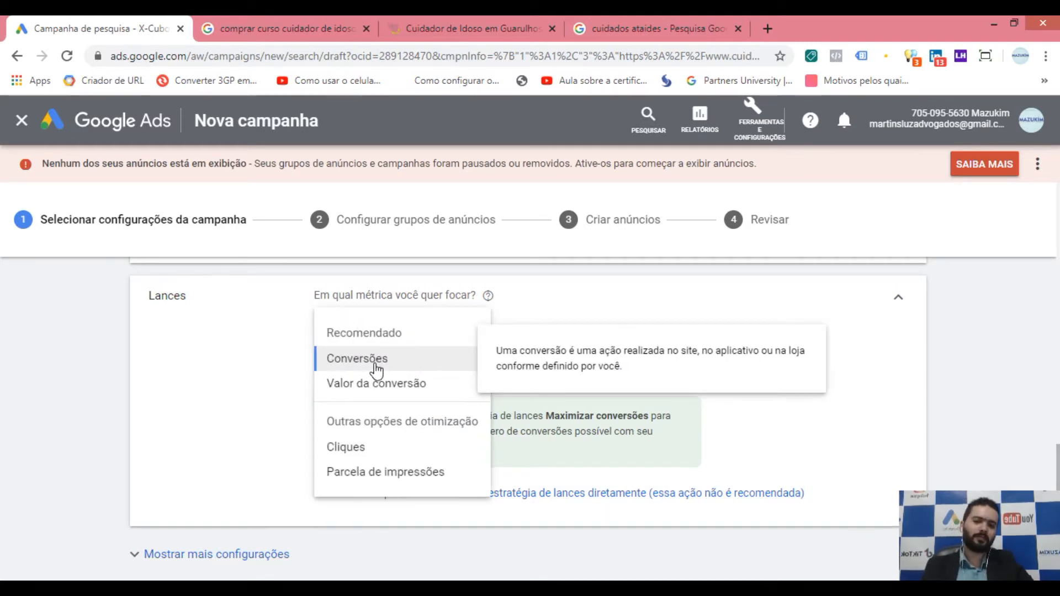
mouse_move(394, 396)
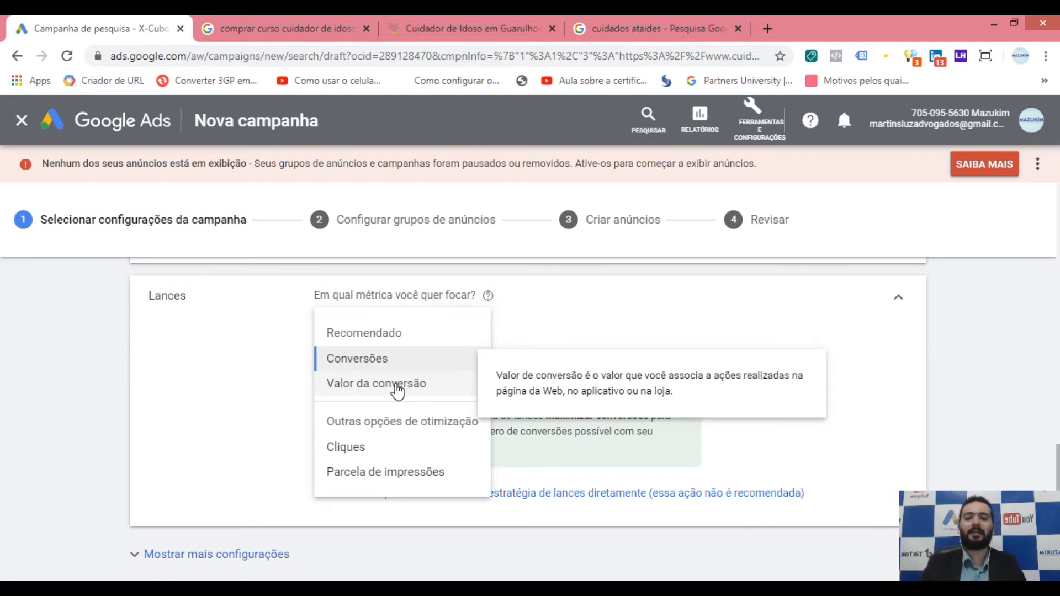
click(397, 388)
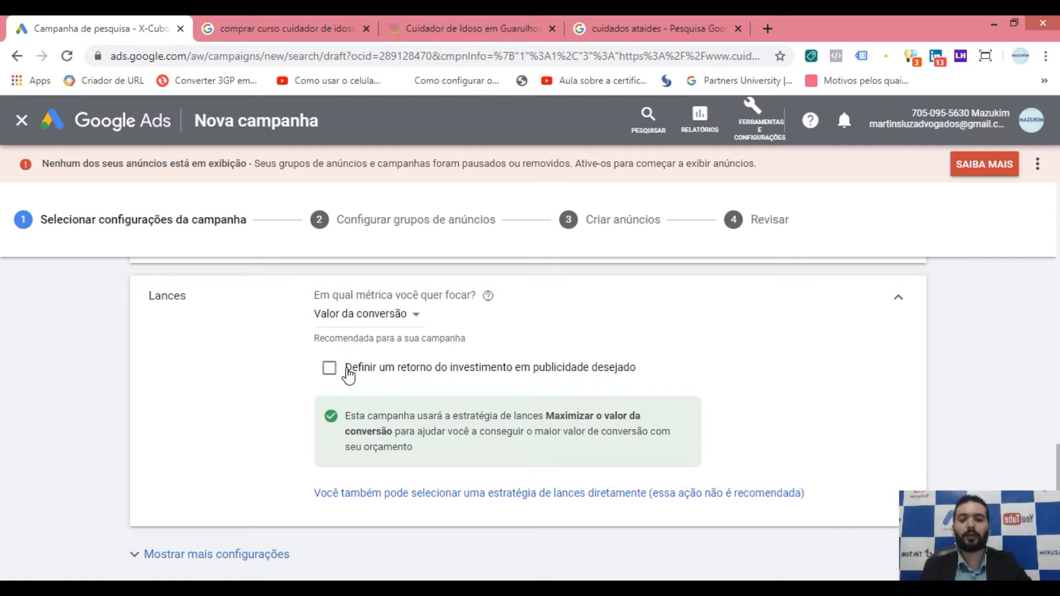
Compare the bidding metric options again and check the ads in the "comprar curso cuidador de idoso" Google results before returning to the campaign.
click(383, 321)
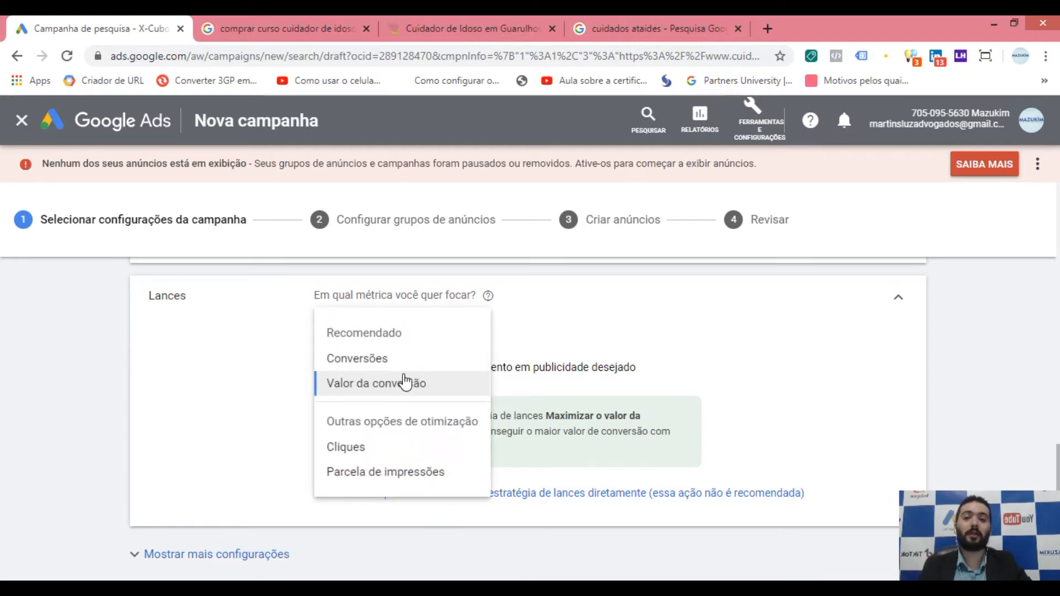
mouse_move(388, 364)
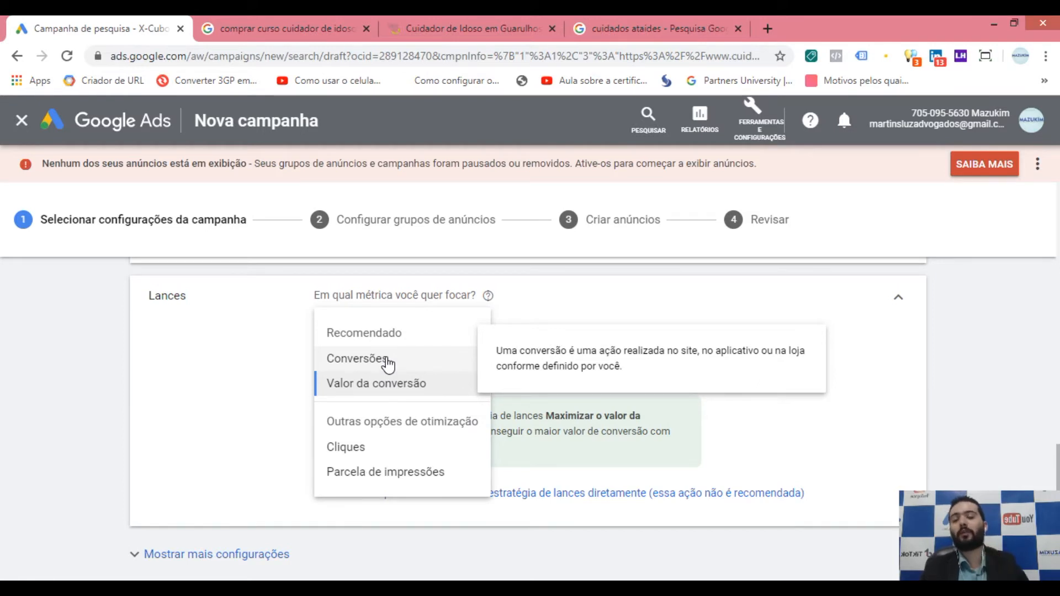
mouse_move(401, 397)
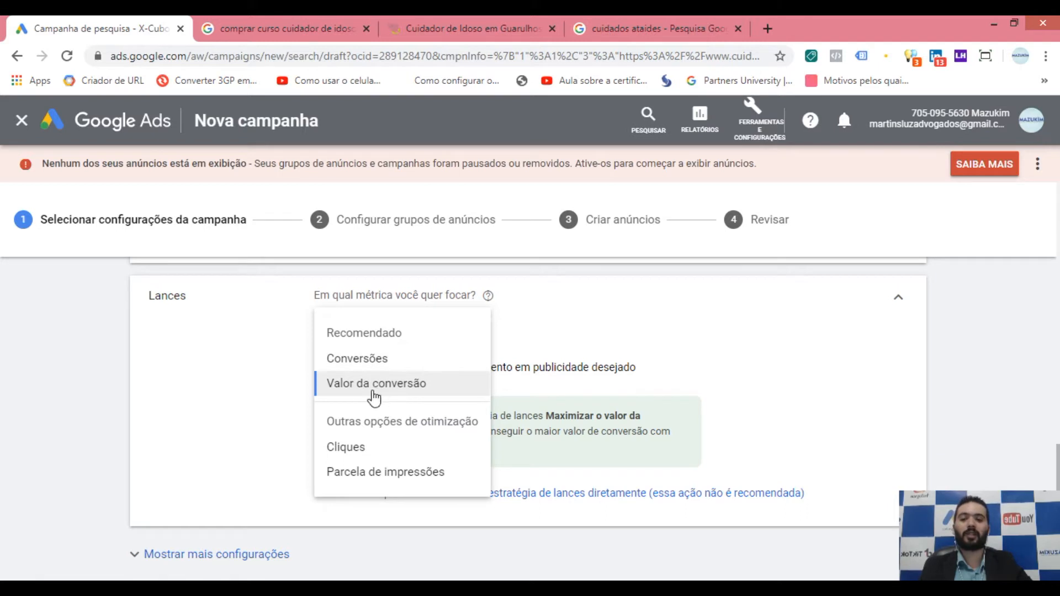
drag(335, 422, 441, 422)
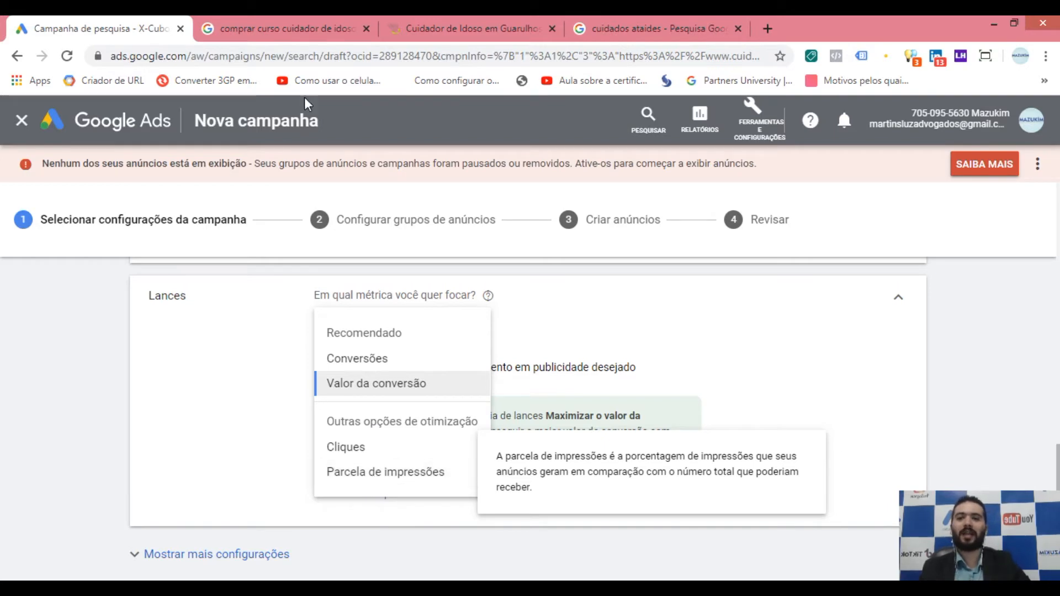
click(293, 25)
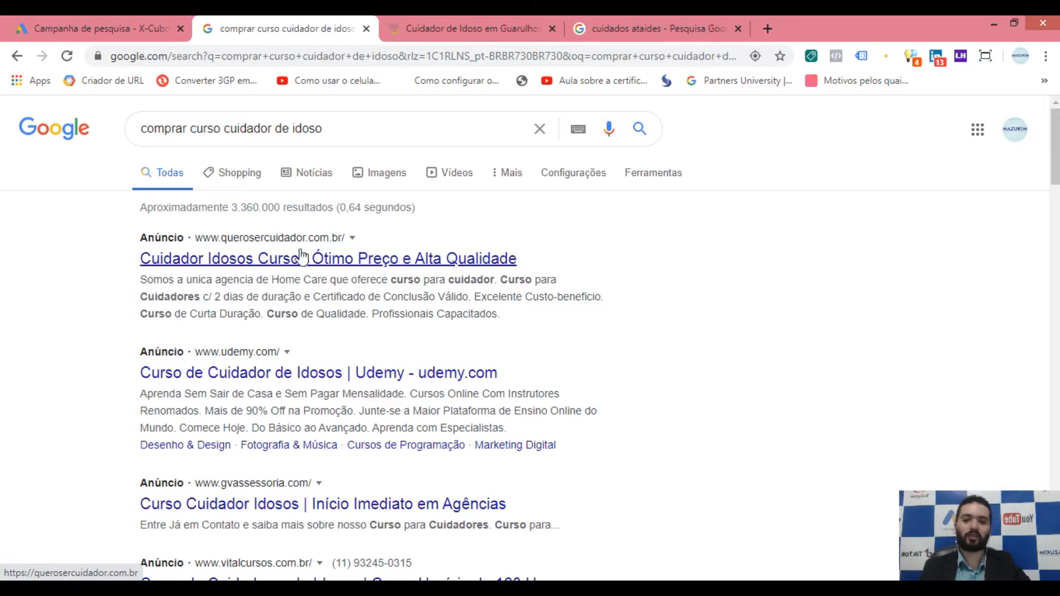
click(114, 17)
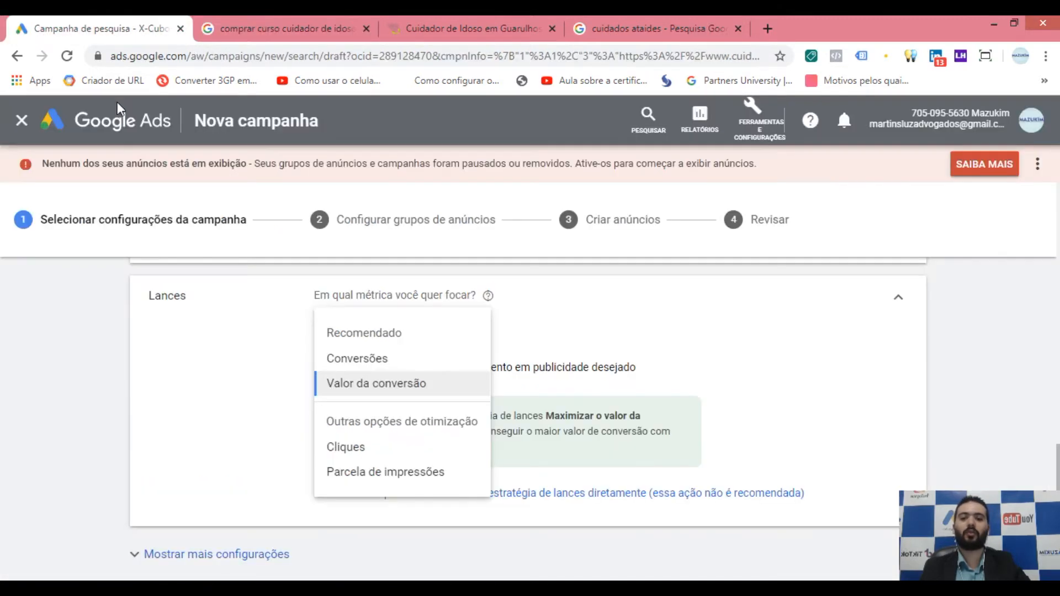
Set the bidding focus metric to Parcela de impressões with a desired impression share of 50%.
mouse_move(391, 473)
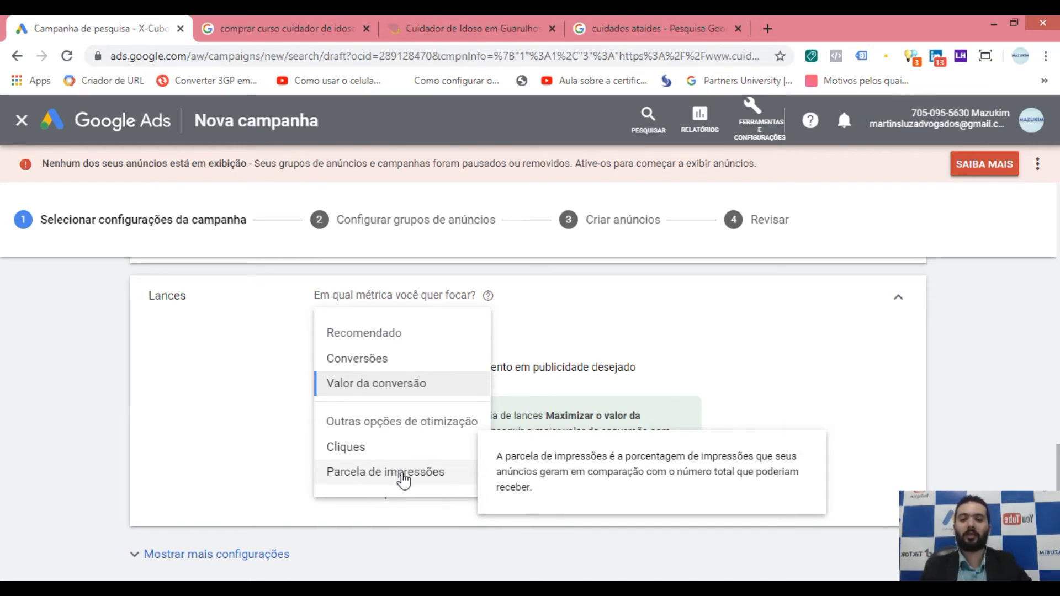
click(400, 474)
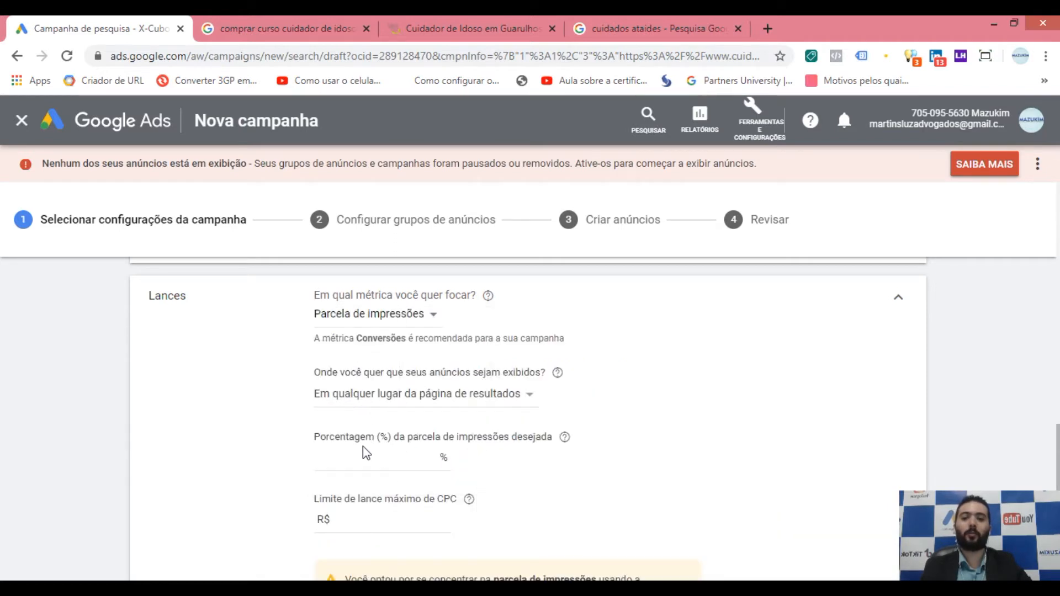
click(386, 465)
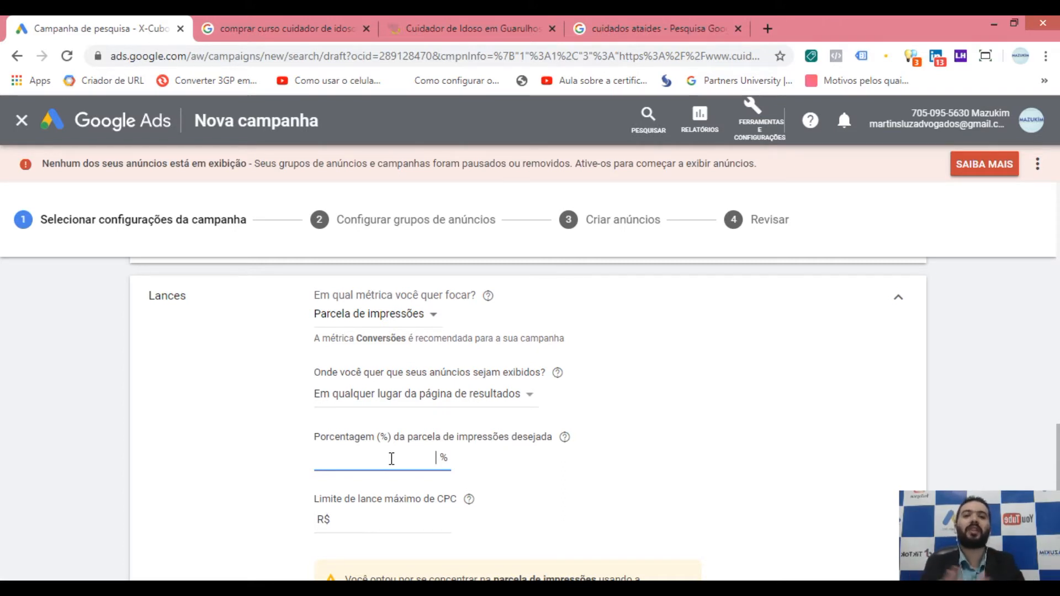
text(50)
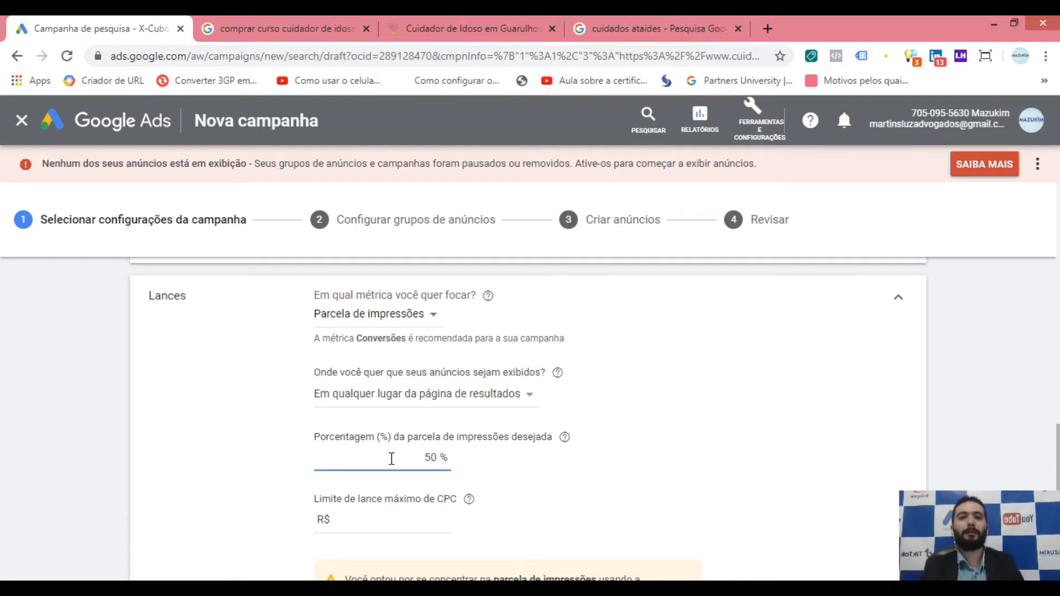
Review the descriptions of the metric options and set the bidding focus metric to Cliques.
click(375, 313)
mouse_move(385, 456)
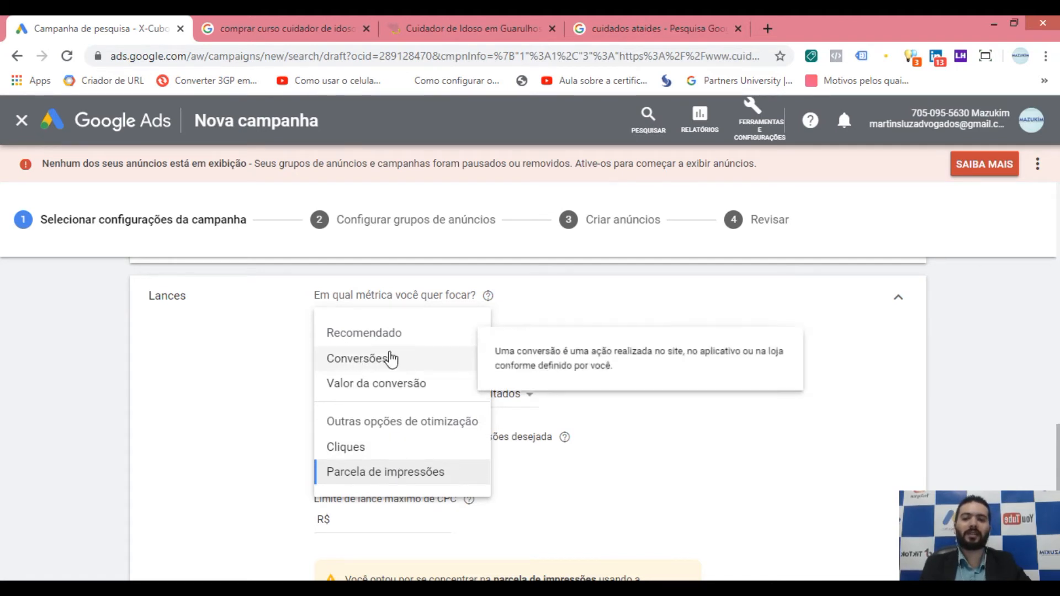
mouse_move(398, 396)
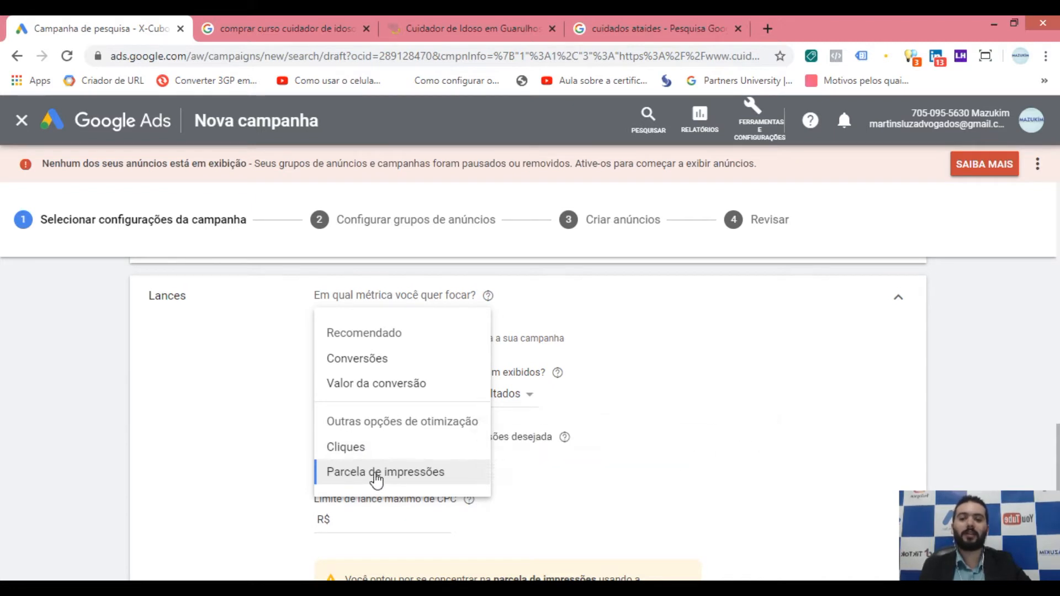
mouse_move(388, 482)
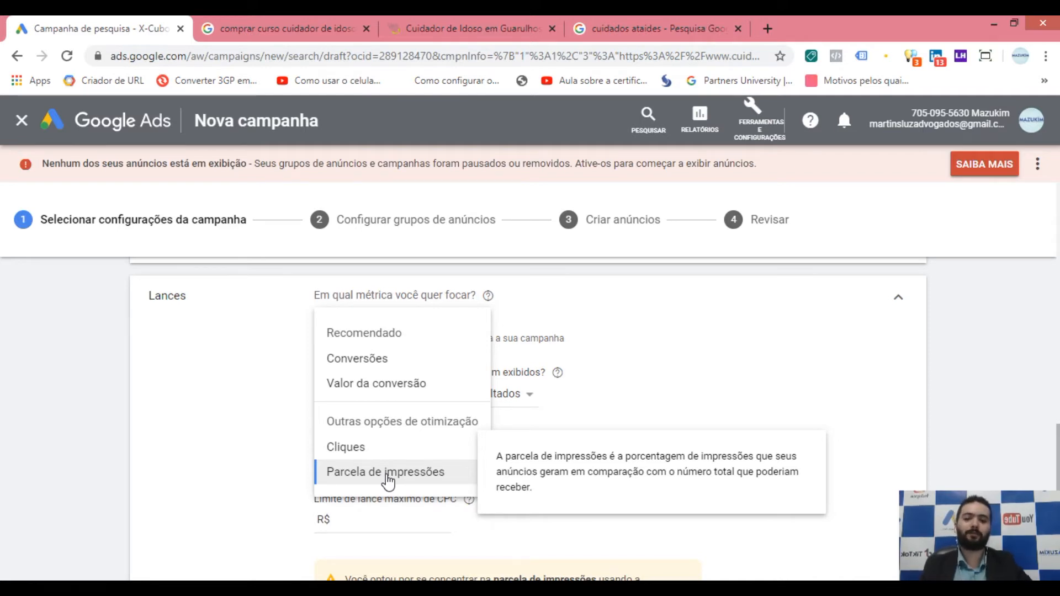
click(377, 449)
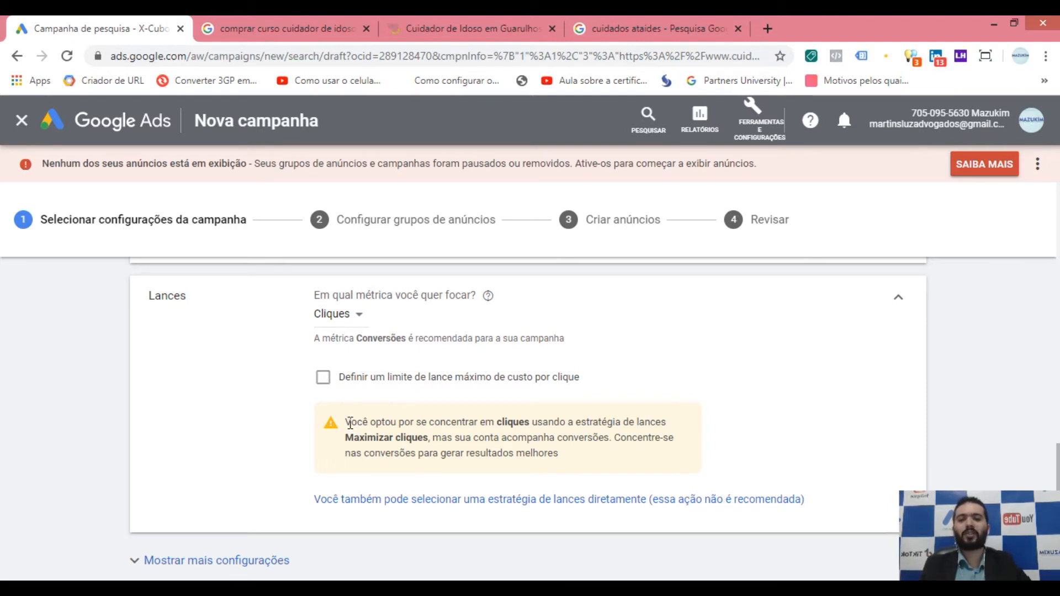
Read through the warning in the Lances section about focusing on Cliques with the Maximizar cliques bid strategy.
click(544, 426)
drag(544, 425, 620, 422)
click(625, 423)
click(356, 442)
double_click(359, 441)
drag(441, 437, 507, 438)
click(507, 438)
click(524, 439)
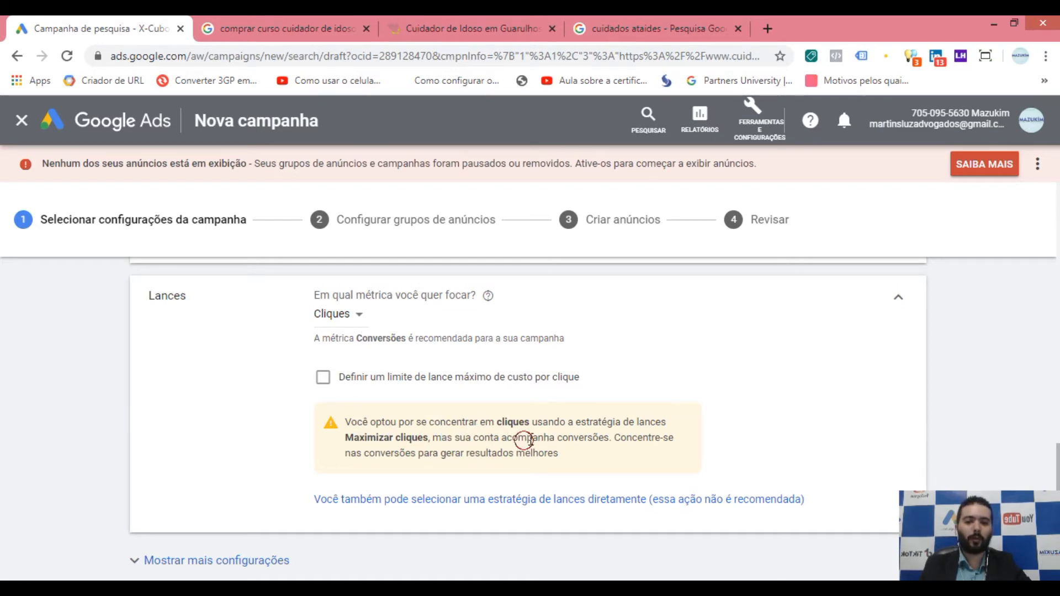
drag(621, 441, 629, 441)
drag(361, 458, 430, 458)
drag(459, 457, 481, 456)
click(539, 453)
drag(568, 453, 345, 423)
click(241, 418)
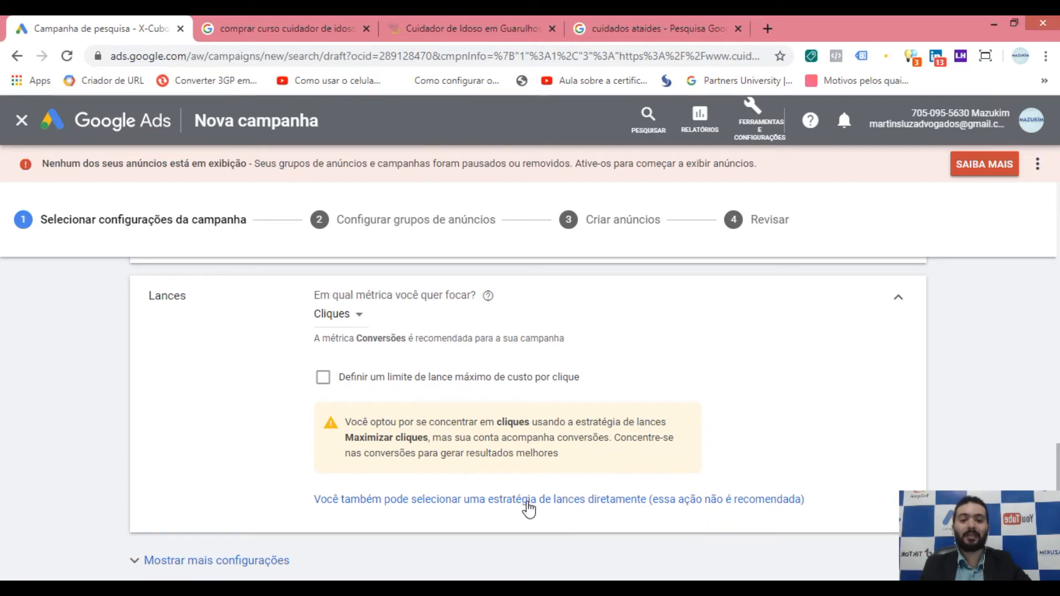
Switch the campaign's bidding section to direct bid strategy selection and review the available strategies.
scroll(461, 469, down, 1)
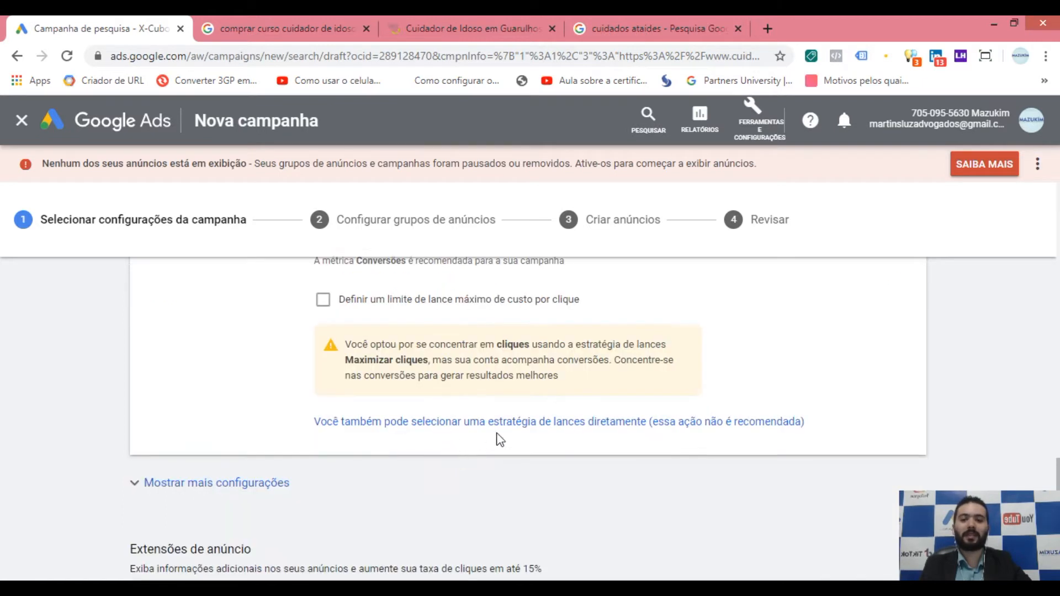
click(467, 424)
scroll(276, 458, up, 1)
scroll(277, 448, up, 1)
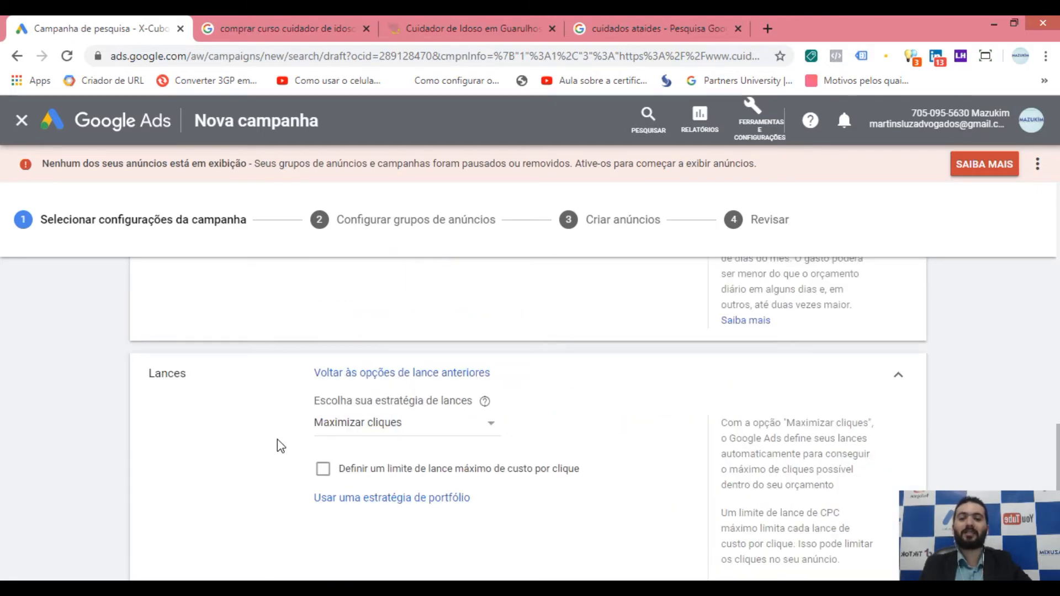
click(412, 429)
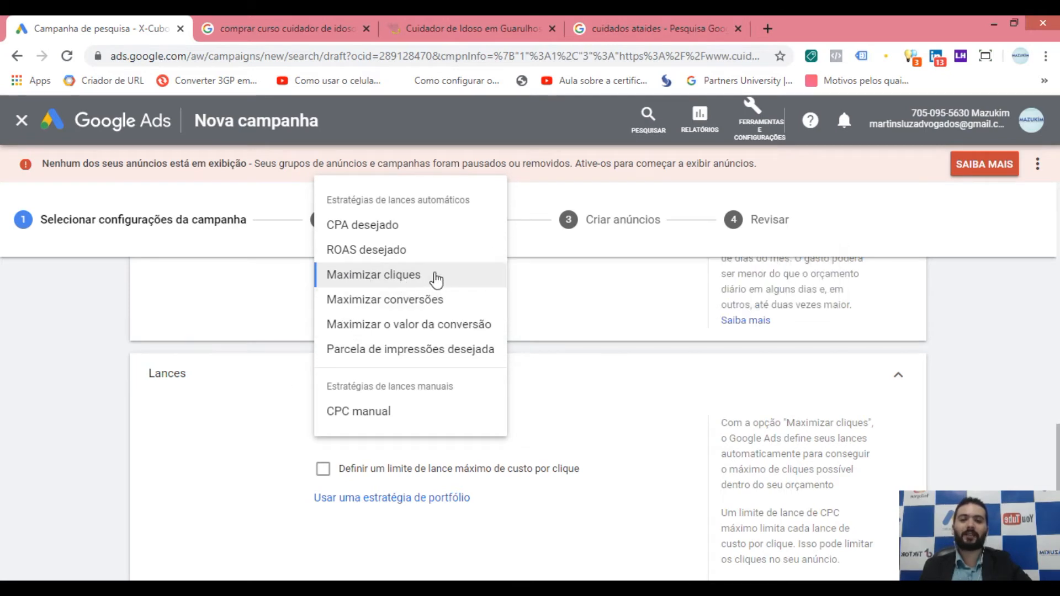
scroll(276, 364, down, 2)
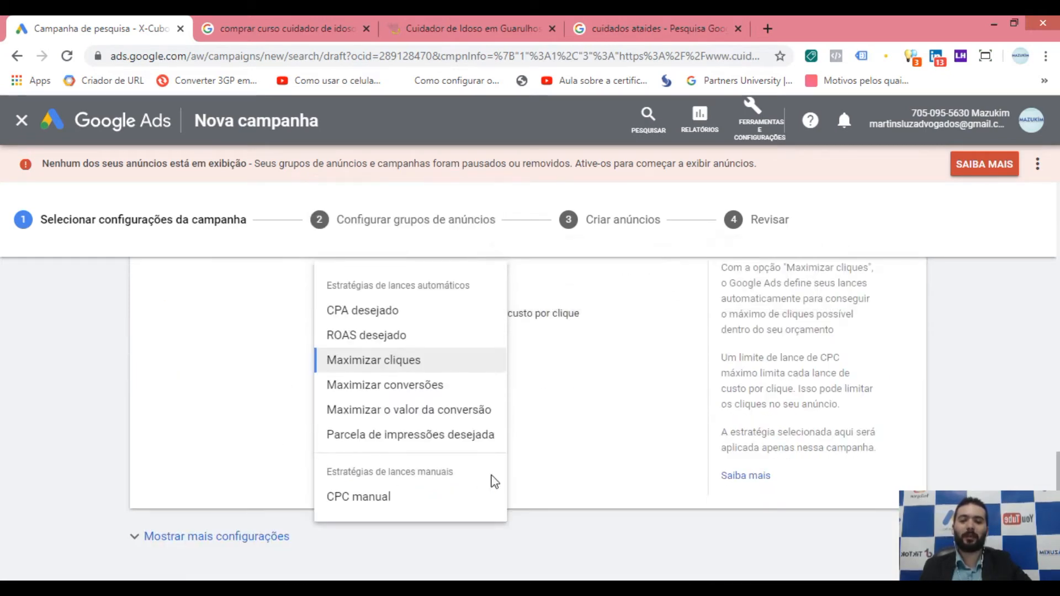
scroll(543, 453, up, 1)
click(586, 461)
scroll(486, 441, down, 4)
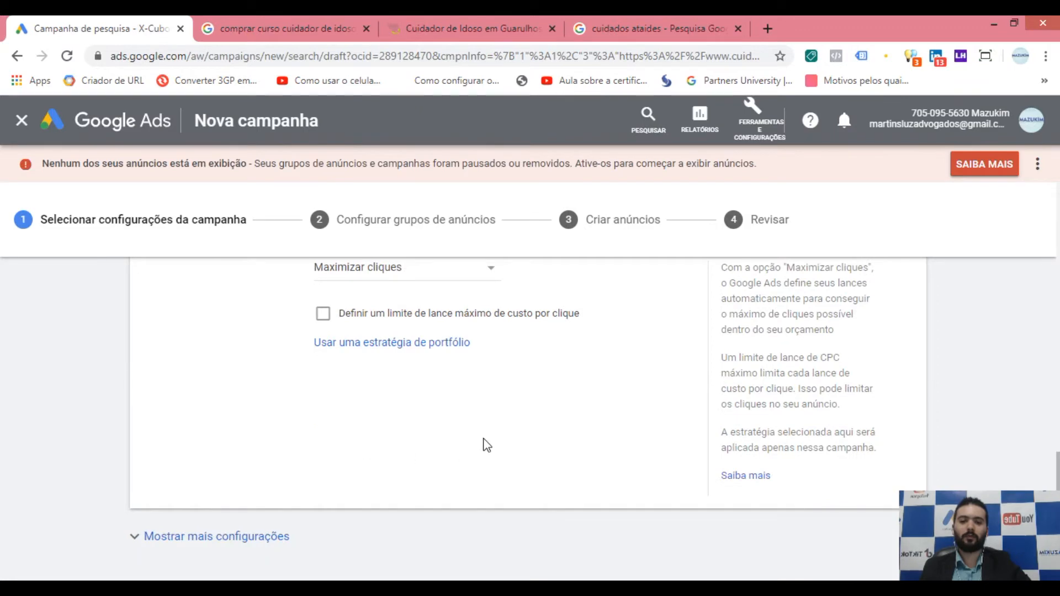
scroll(442, 442, up, 5)
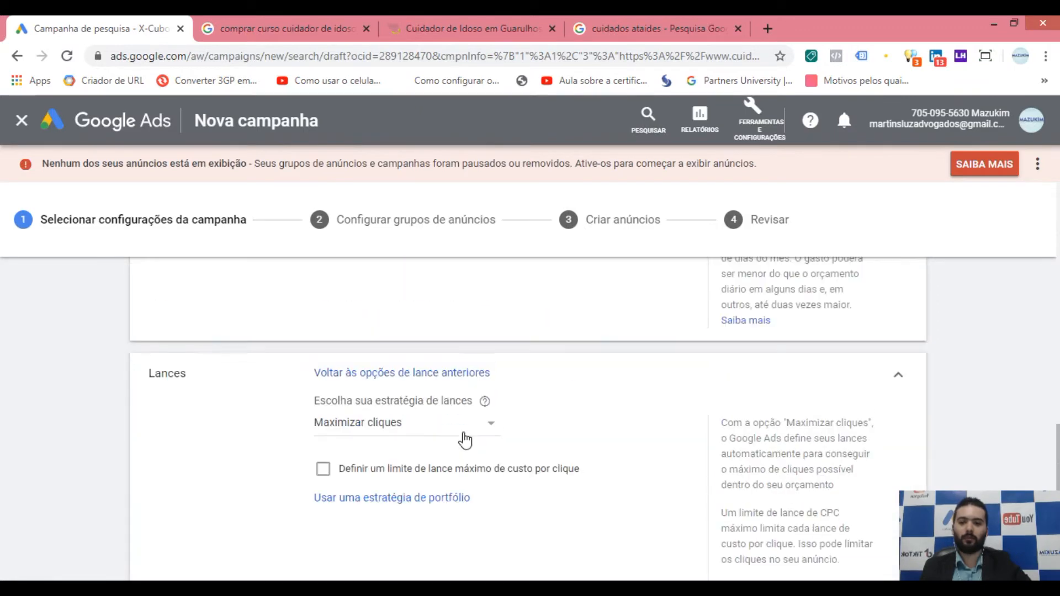
Enable a maximum cost-per-click bid limit for Maximizar cliques and set it to R$ 1,00.
click(324, 469)
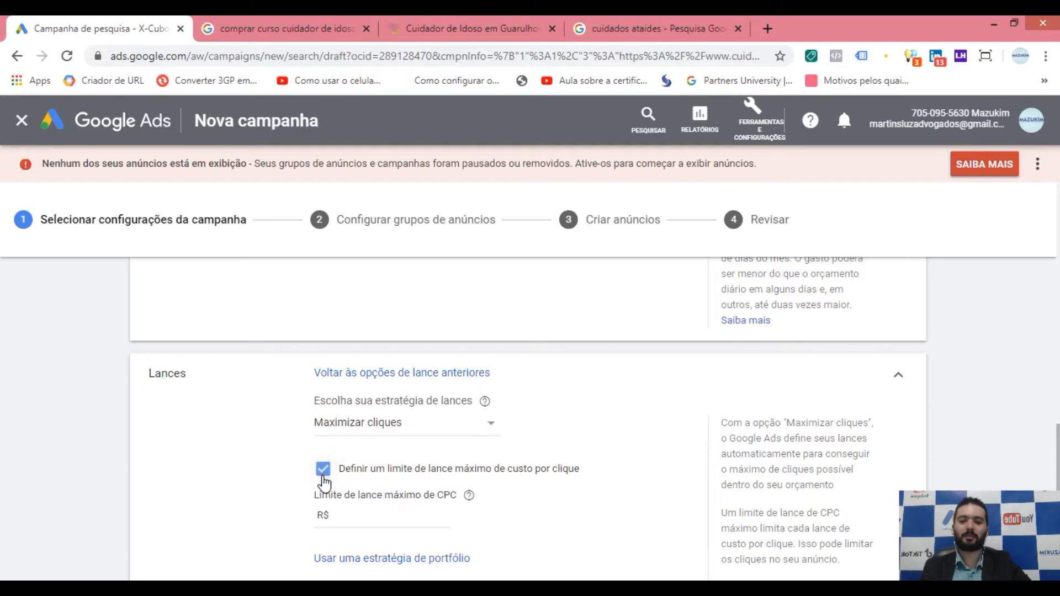
click(350, 513)
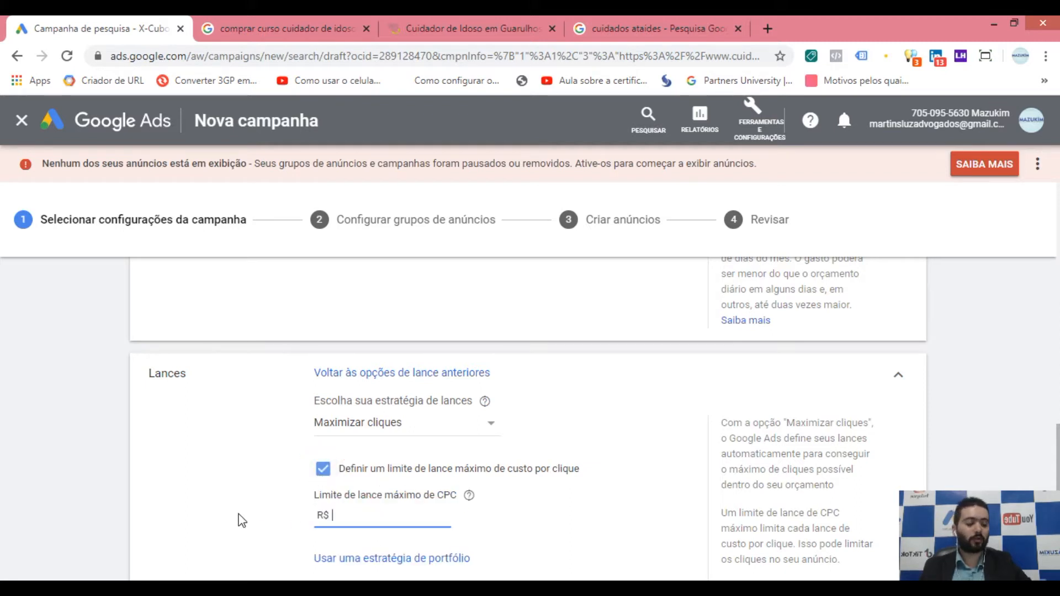
text(1,00)
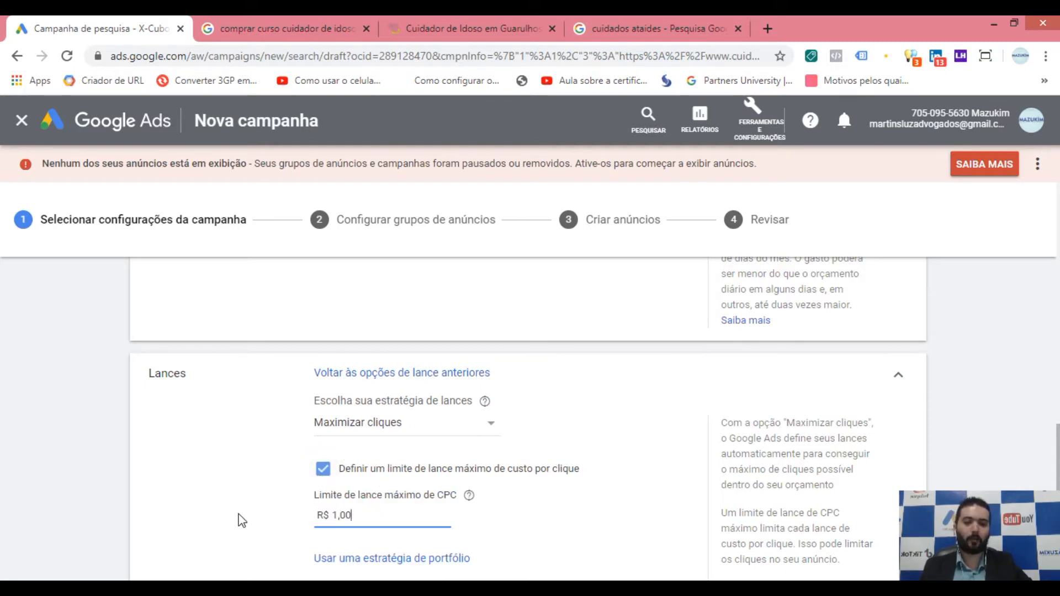
click(200, 495)
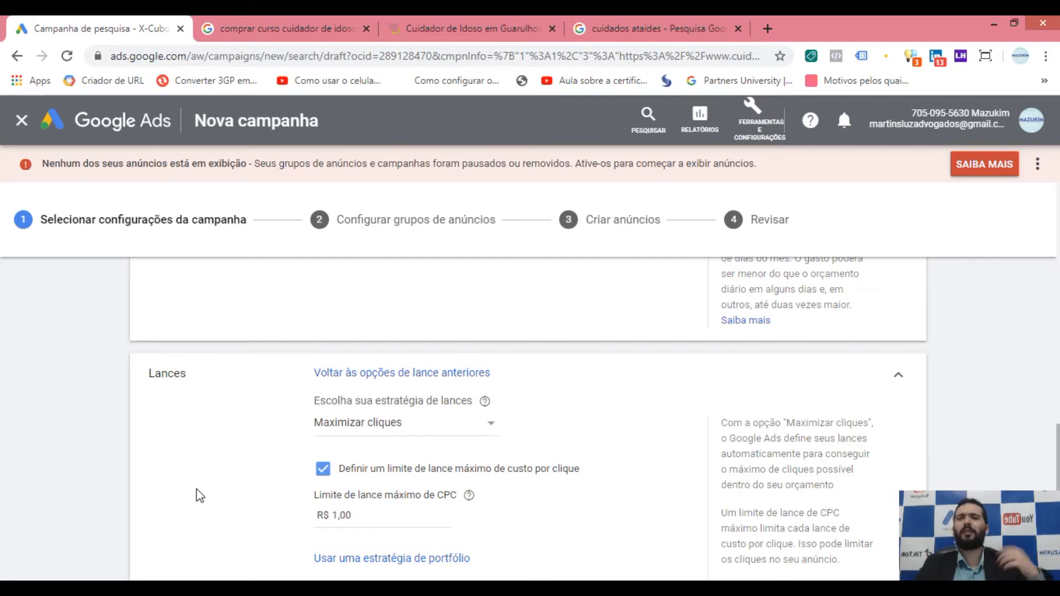
Change the bid strategy to ROAS desejado and set the target ROAS to 200%.
click(452, 437)
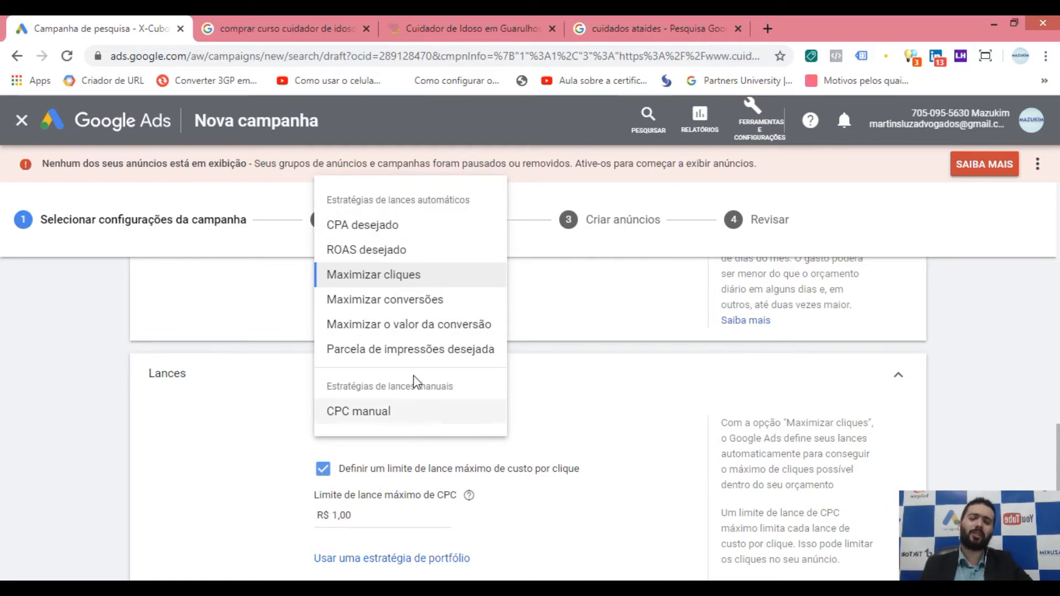
mouse_move(405, 237)
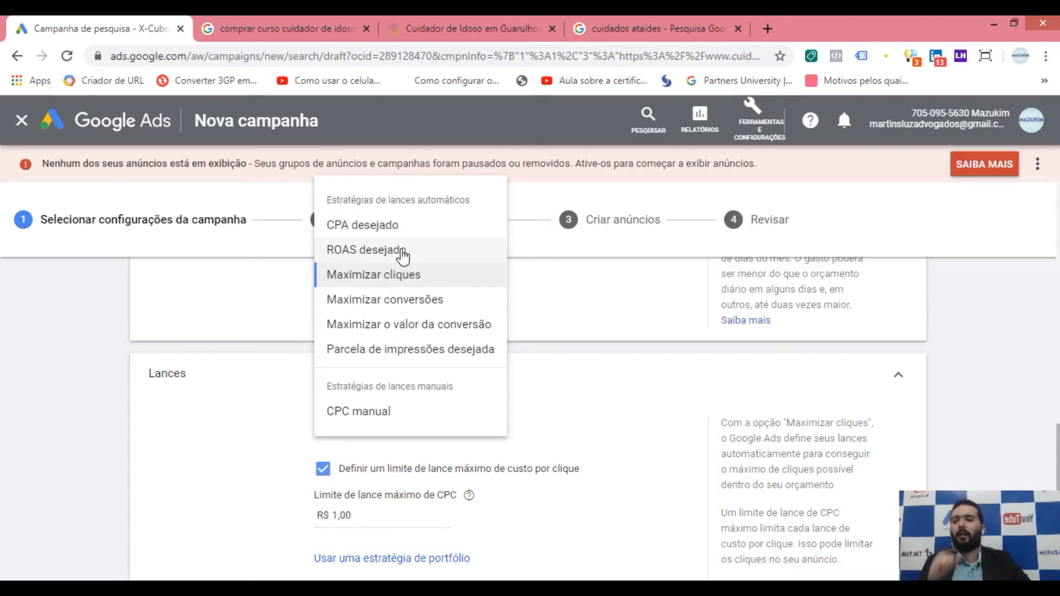
mouse_move(404, 256)
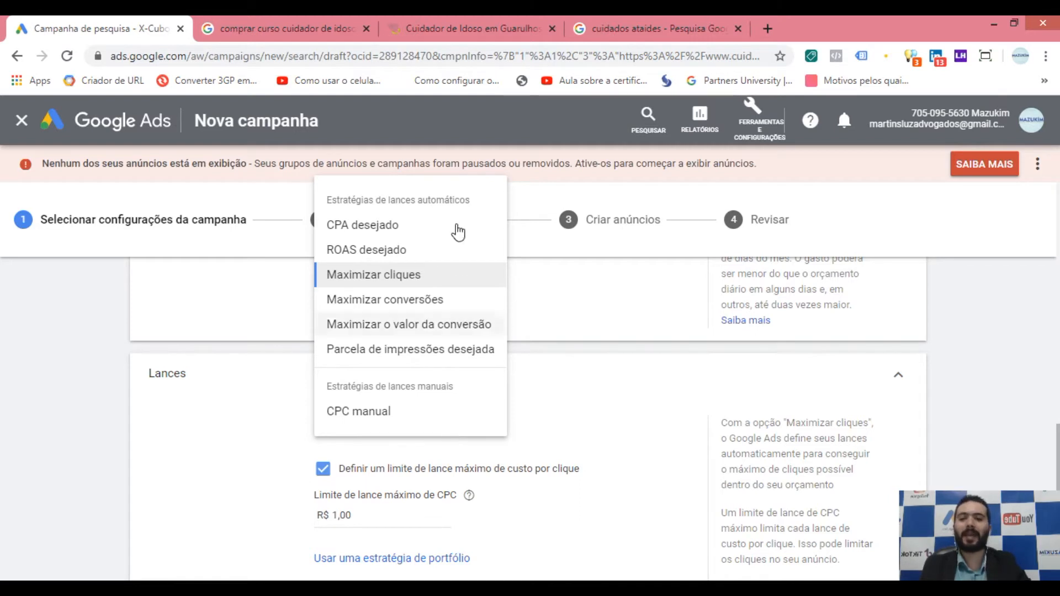
mouse_move(375, 233)
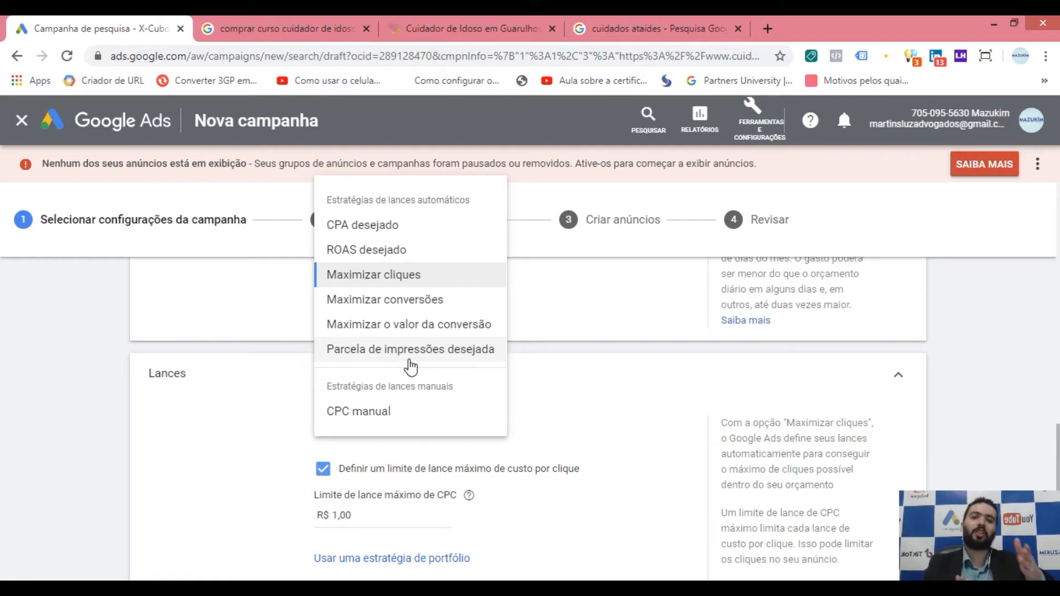
click(397, 249)
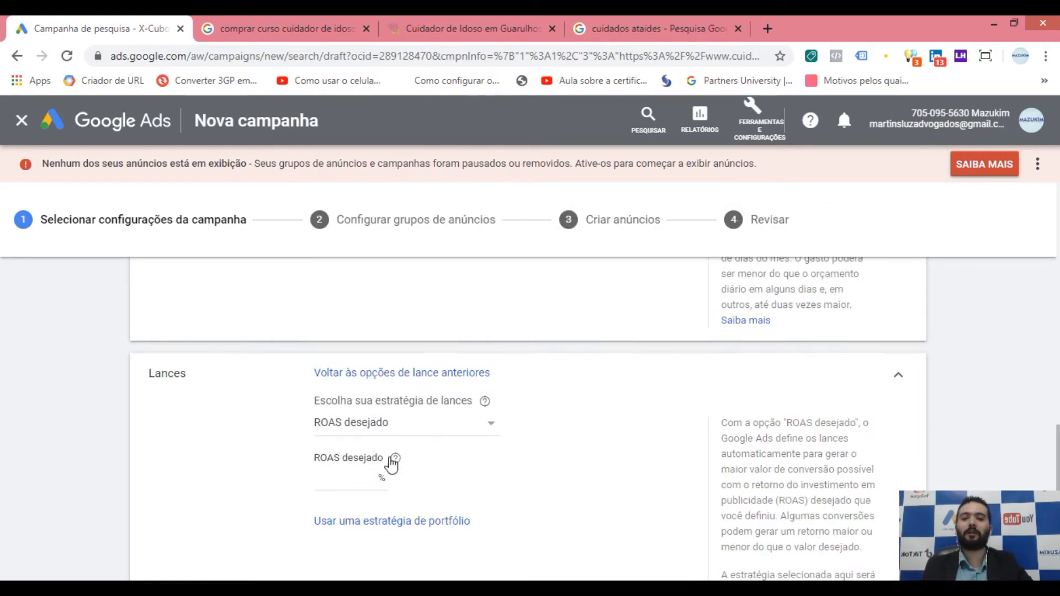
click(348, 481)
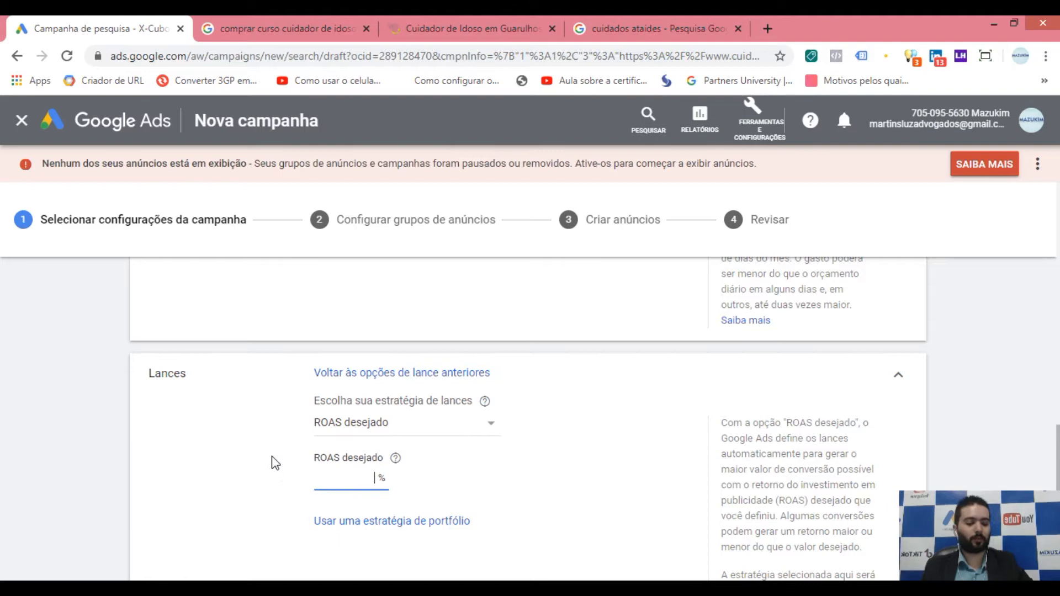
text(200)
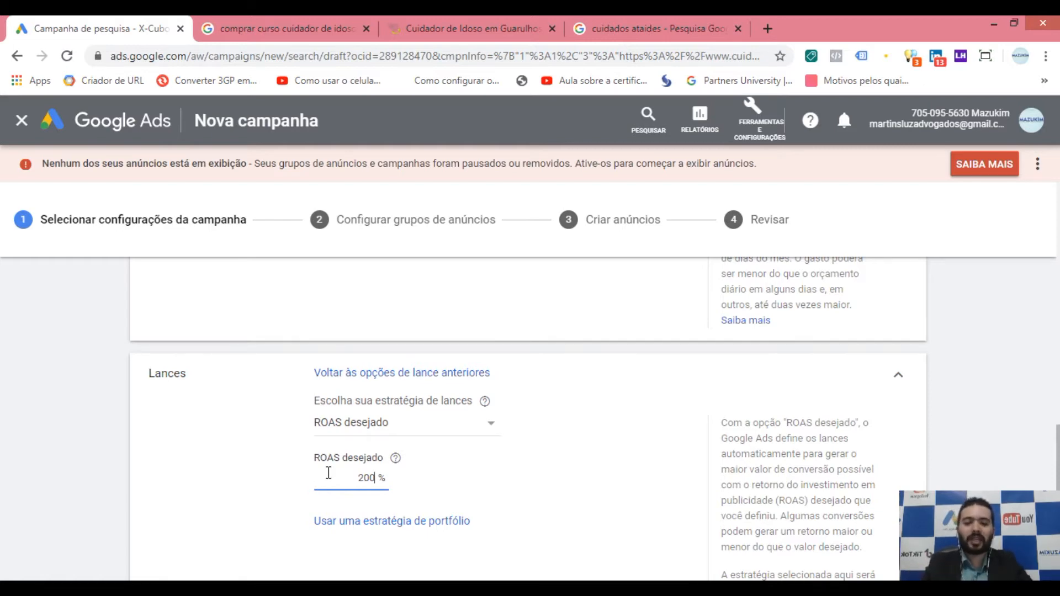
Change the bid strategy to CPA desejado and set the target CPA to R$ 10,00.
click(441, 424)
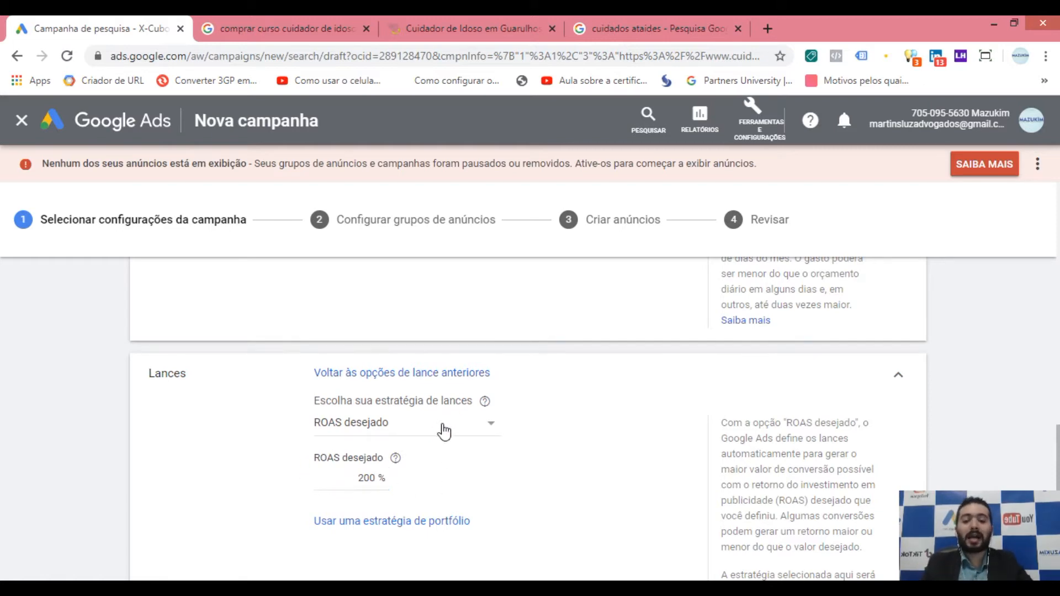
click(369, 227)
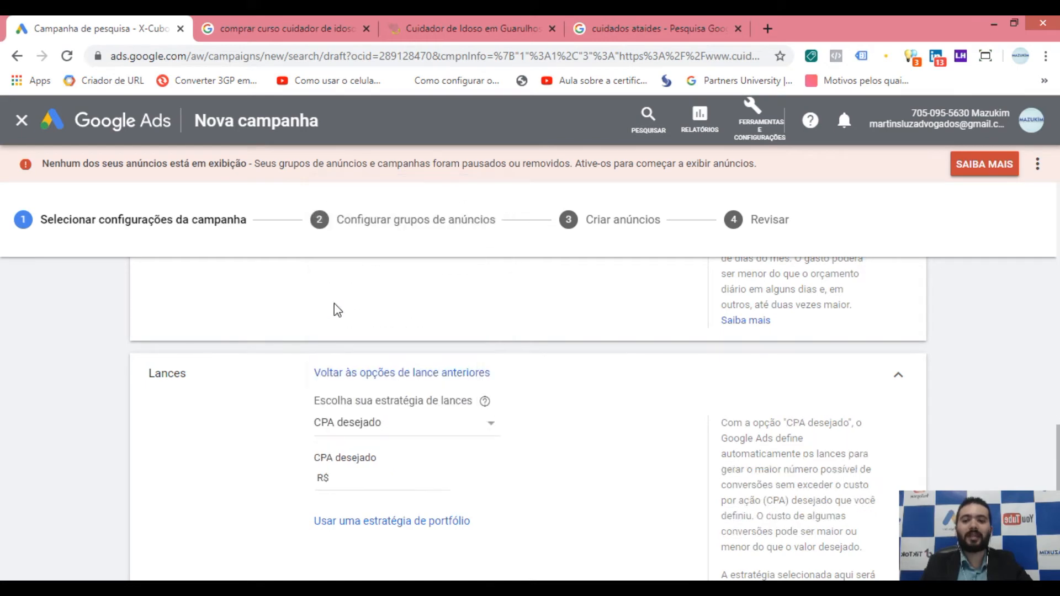
click(368, 481)
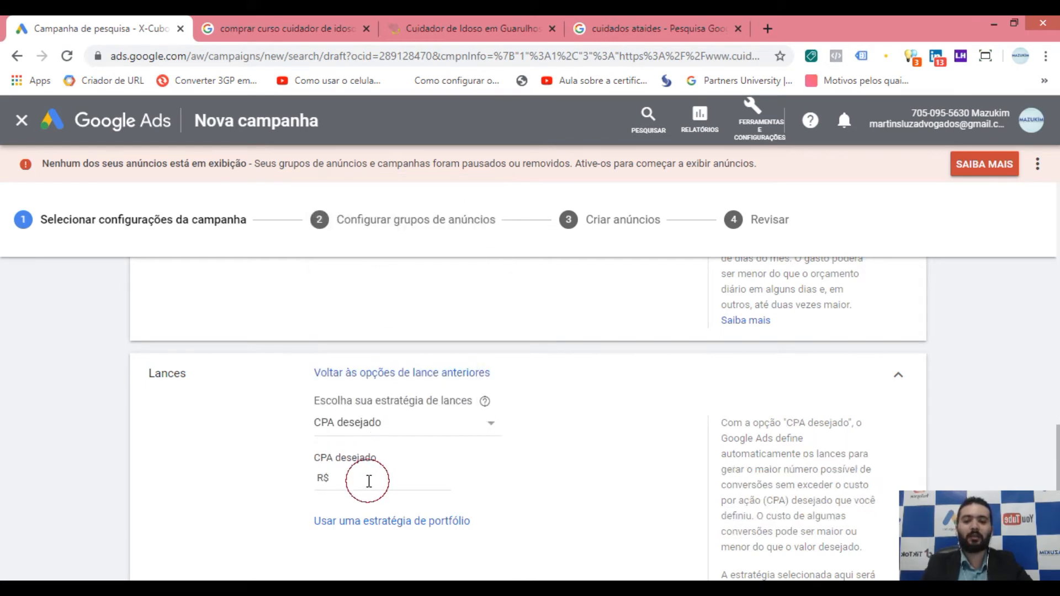
text(10,00)
click(261, 468)
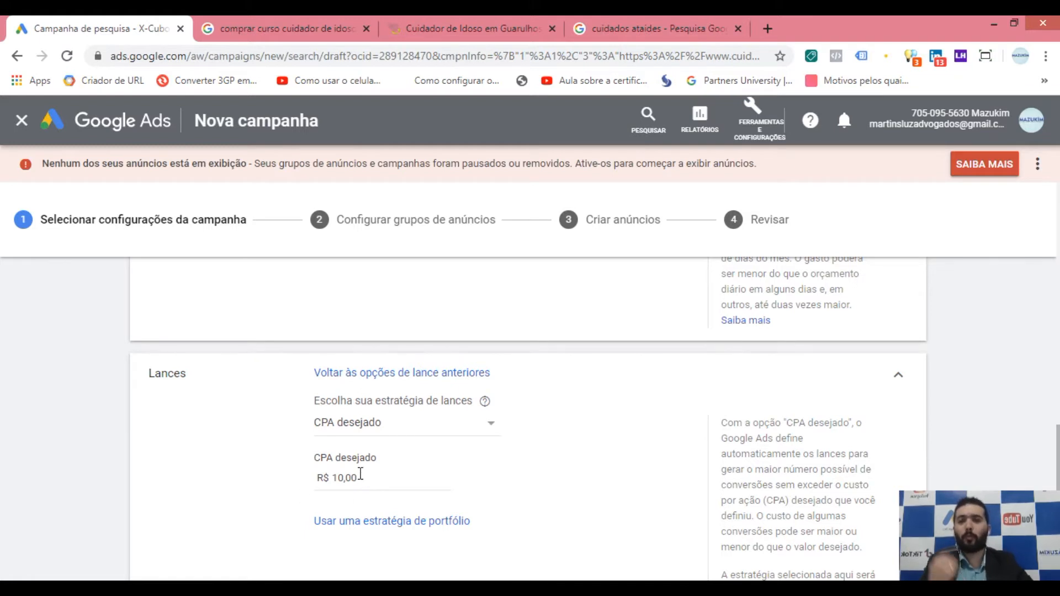
drag(366, 478, 327, 478)
click(241, 464)
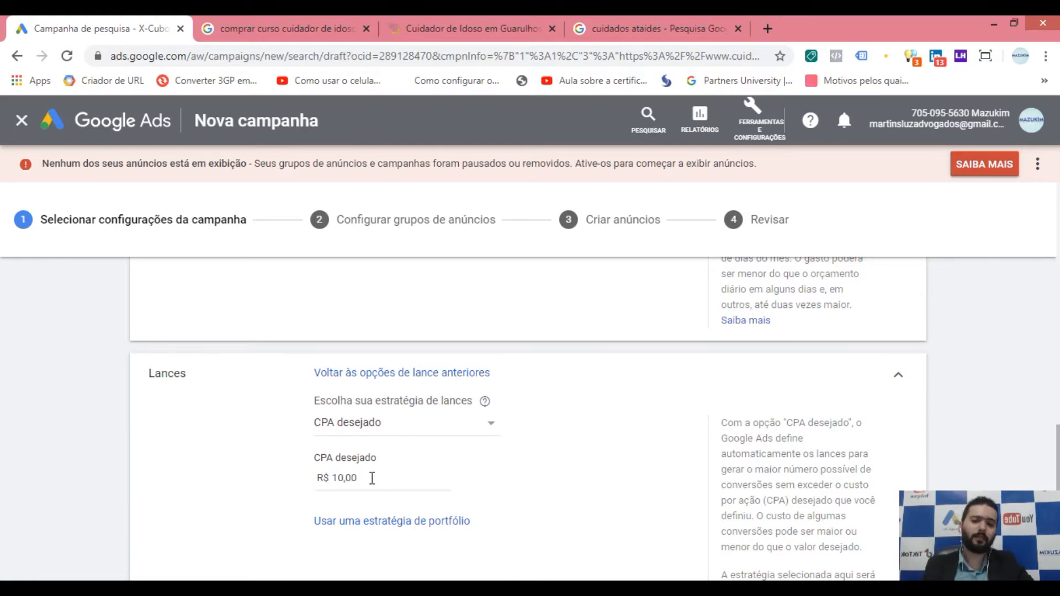
drag(367, 478, 331, 478)
click(255, 467)
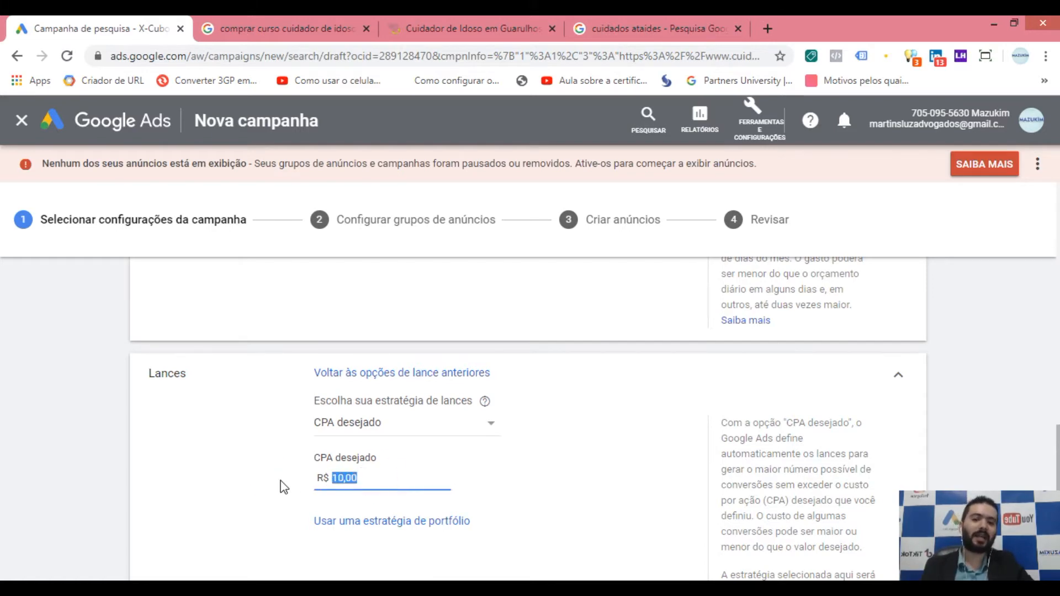
click(279, 468)
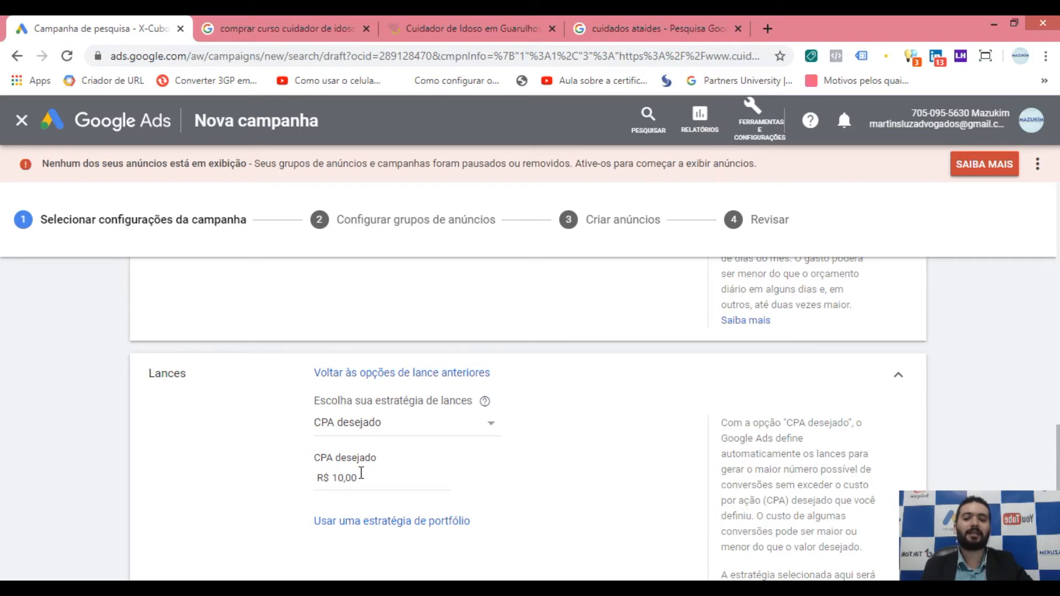
drag(380, 478, 319, 482)
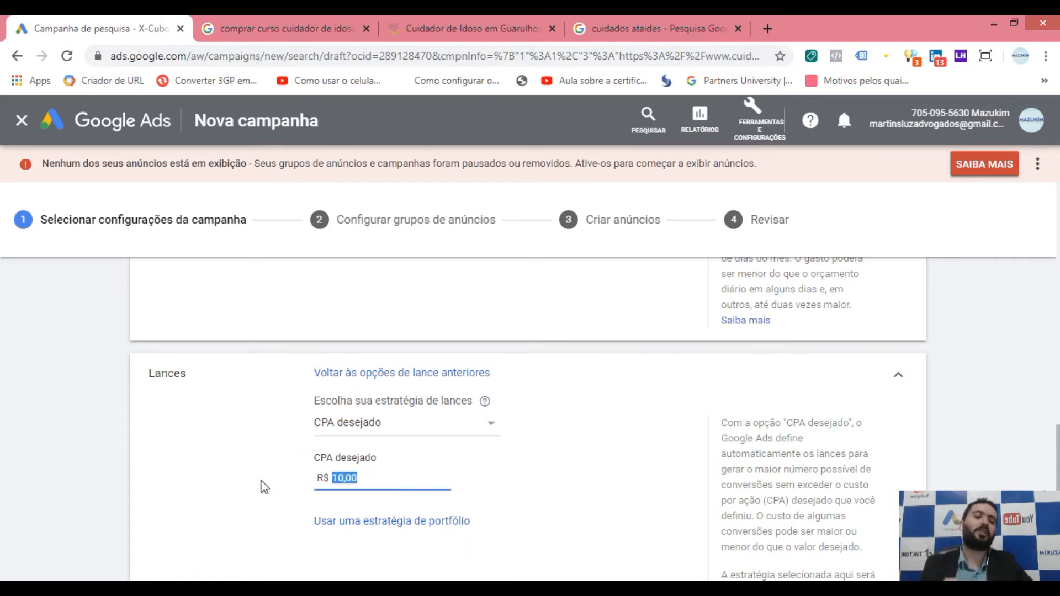
Set the bid strategy to Maximizar cliques with a maximum CPC bid limit of R$ 2,00.
click(424, 434)
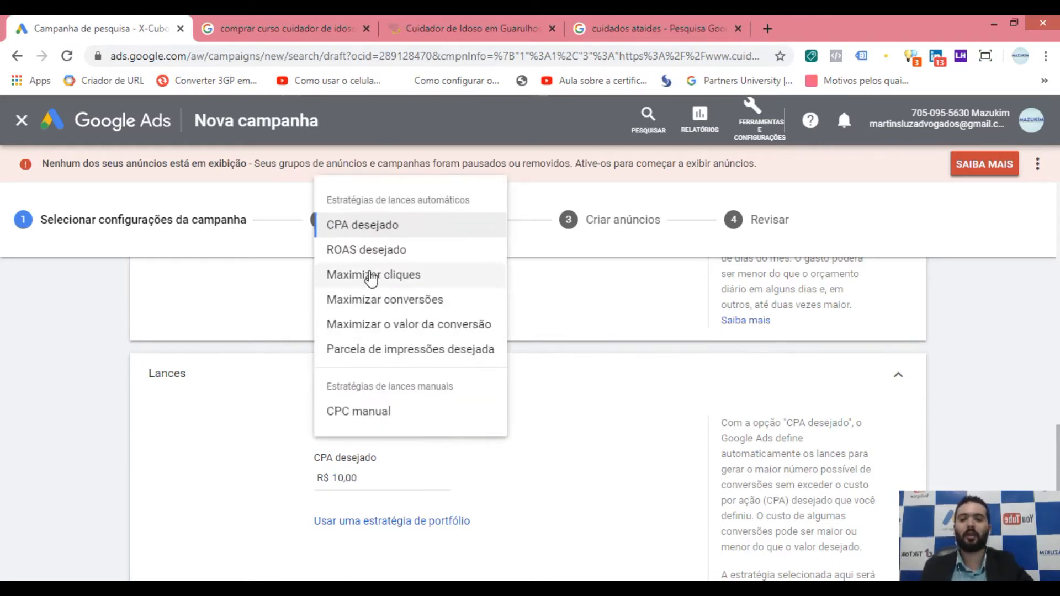
mouse_move(385, 256)
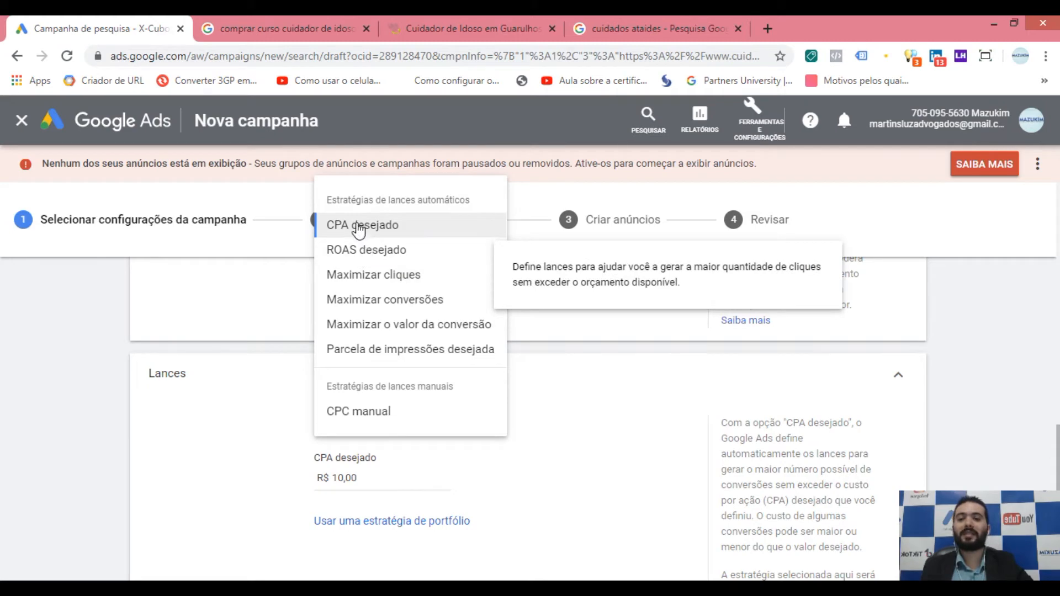
click(390, 282)
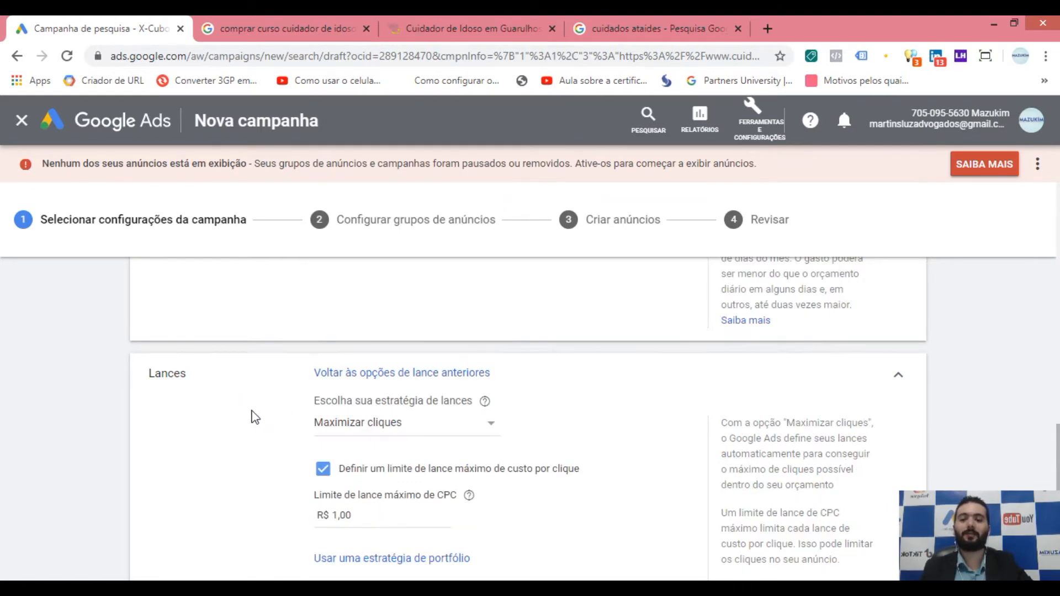
scroll(251, 417, down, 1)
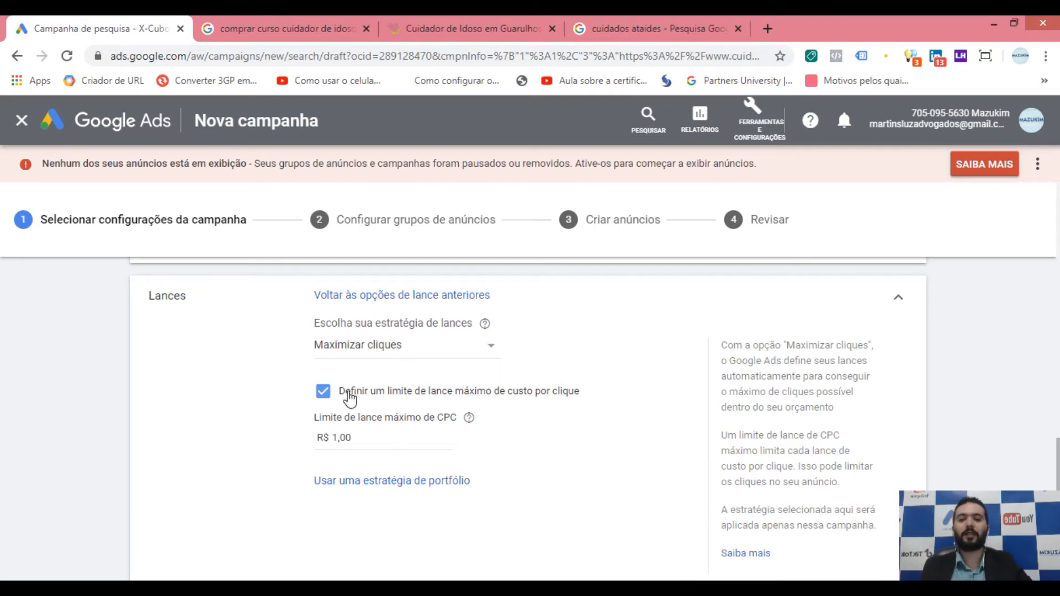
click(324, 392)
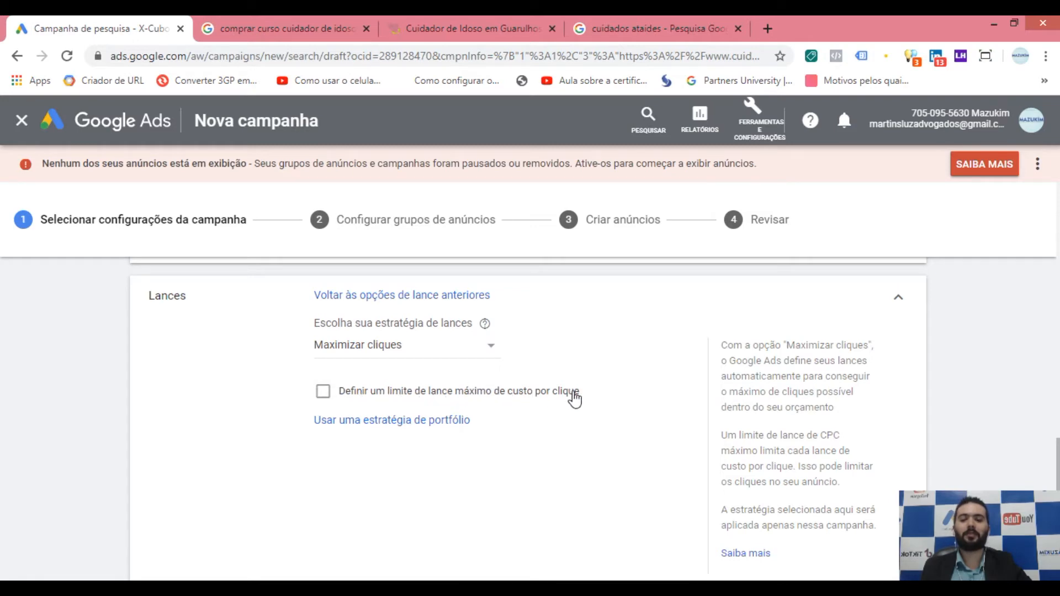
click(323, 392)
click(377, 440)
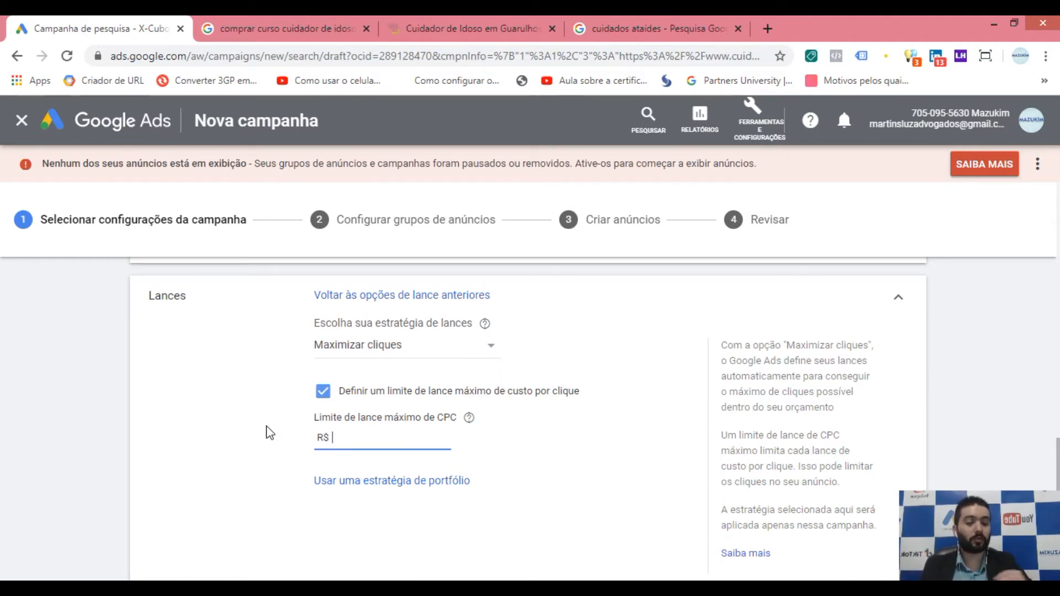
text(2,00)
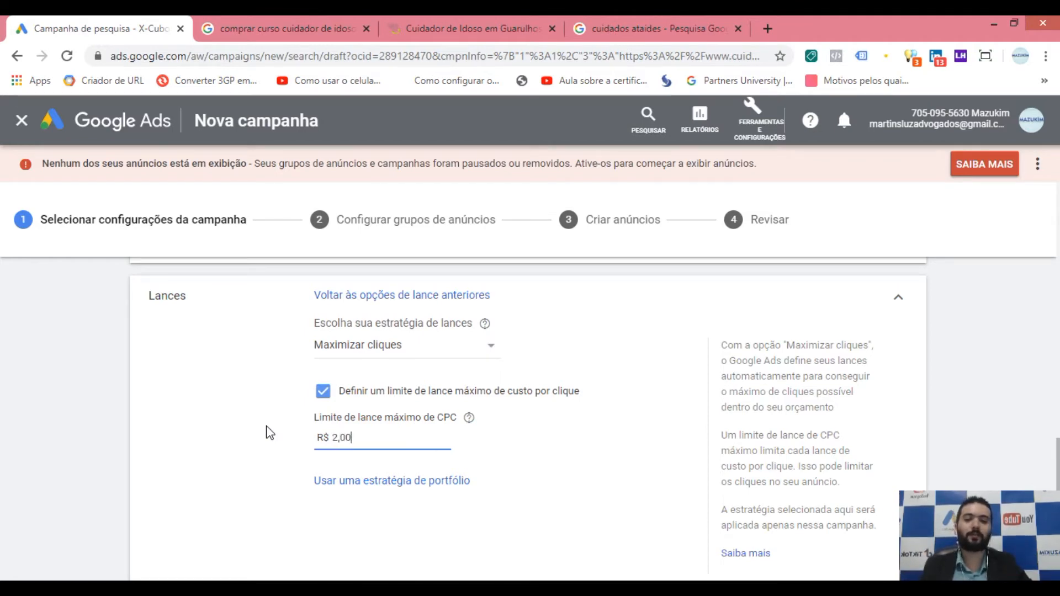
click(263, 426)
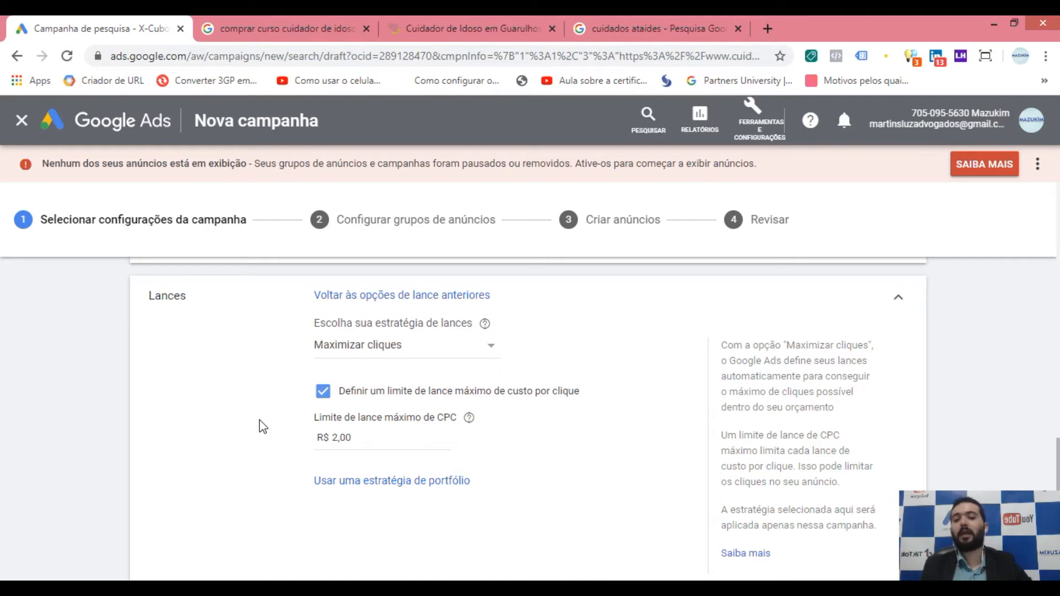
Change the campaign's bid strategy to Maximizar conversões.
click(418, 354)
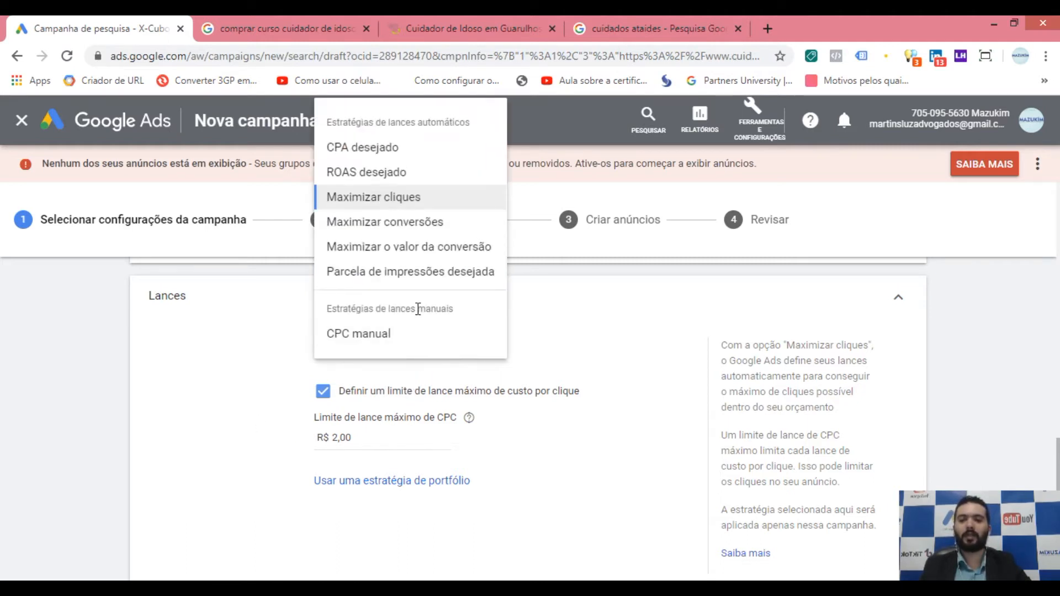
mouse_move(393, 226)
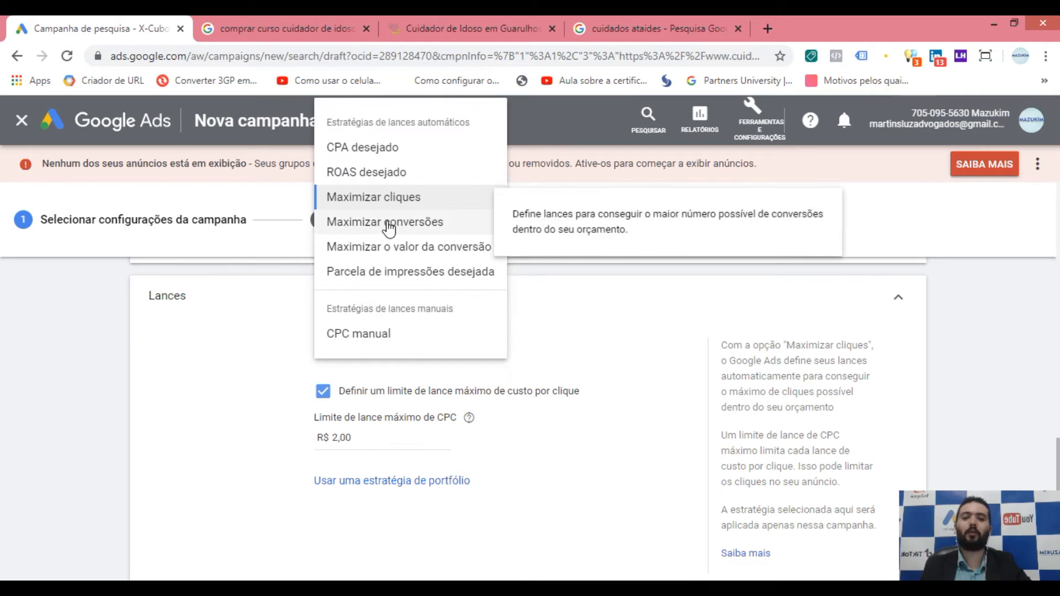
click(389, 224)
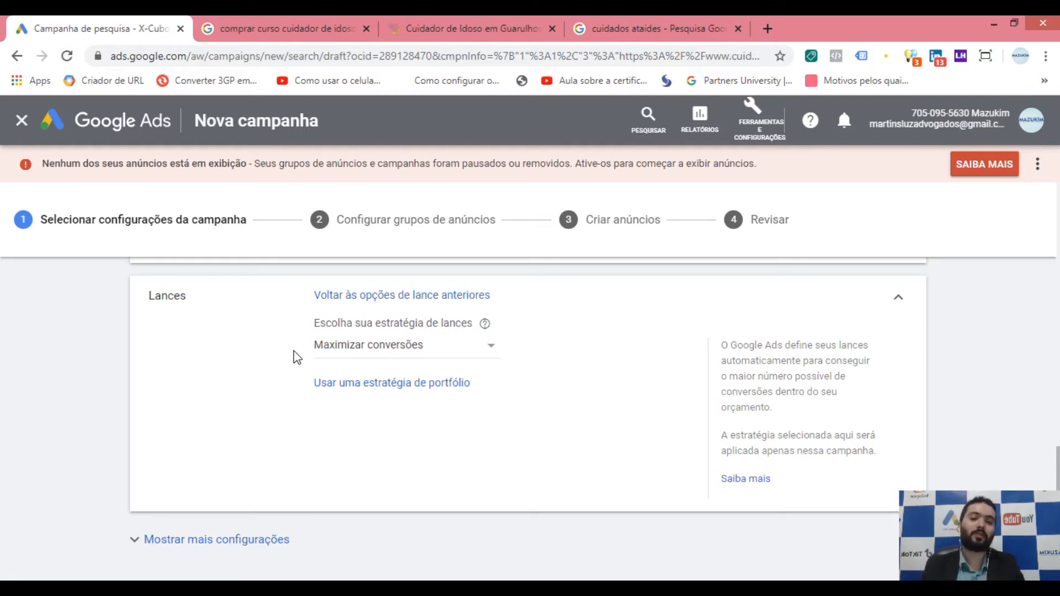
Change the campaign's bid strategy to Maximizar o valor da conversão.
click(461, 351)
mouse_move(462, 351)
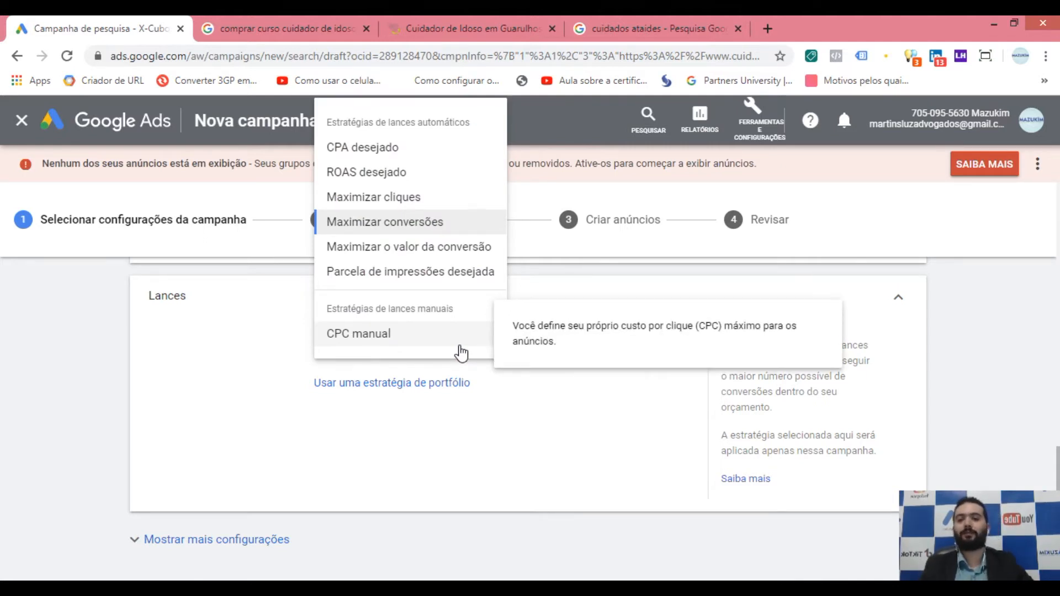
mouse_move(409, 254)
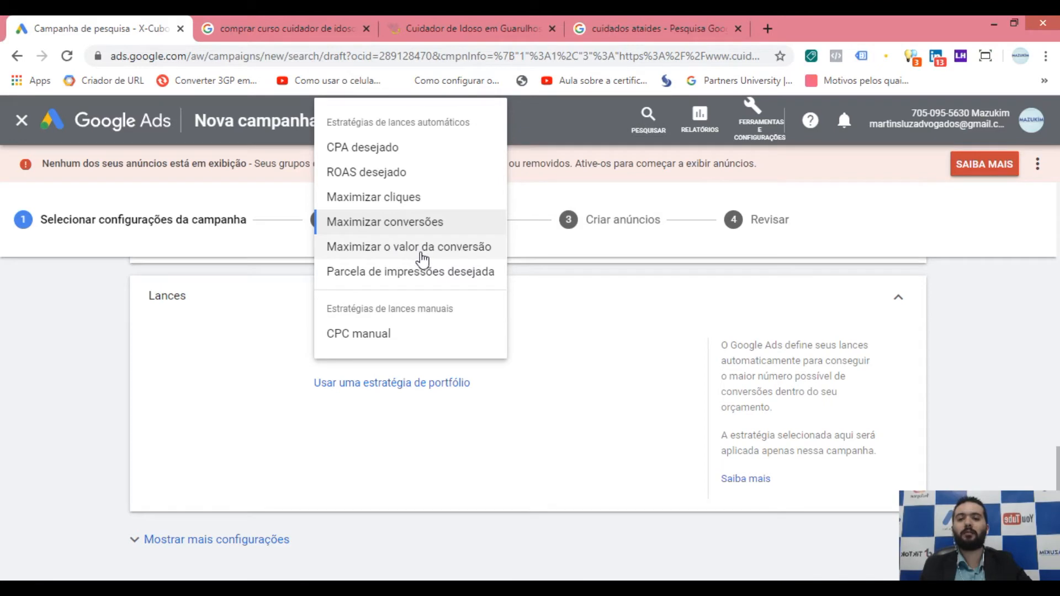
click(417, 250)
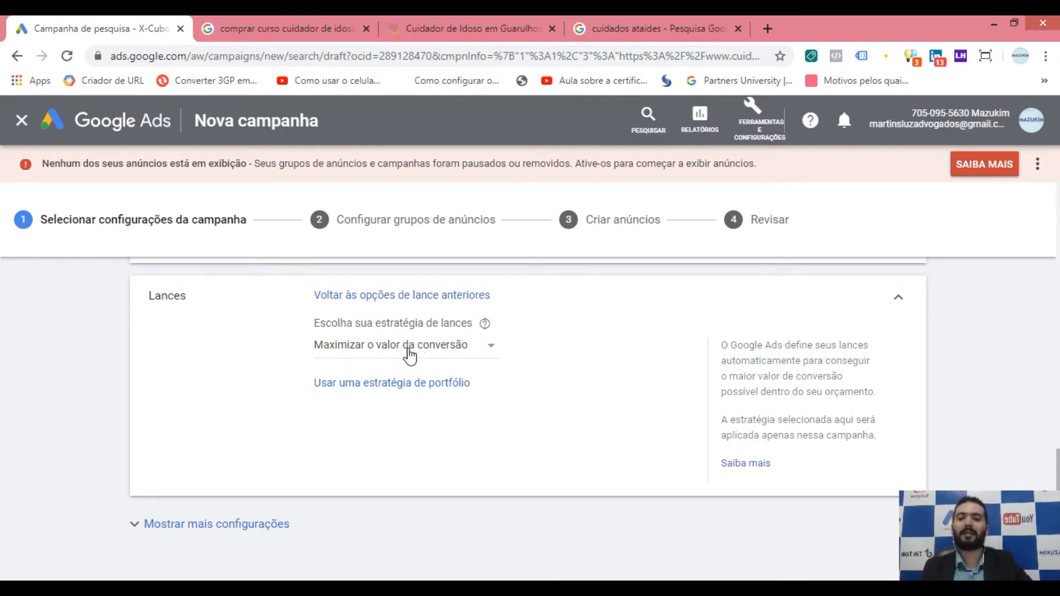
Change the bid strategy to Parcela de impressões desejada and open the choices for where the ads should be shown.
click(481, 356)
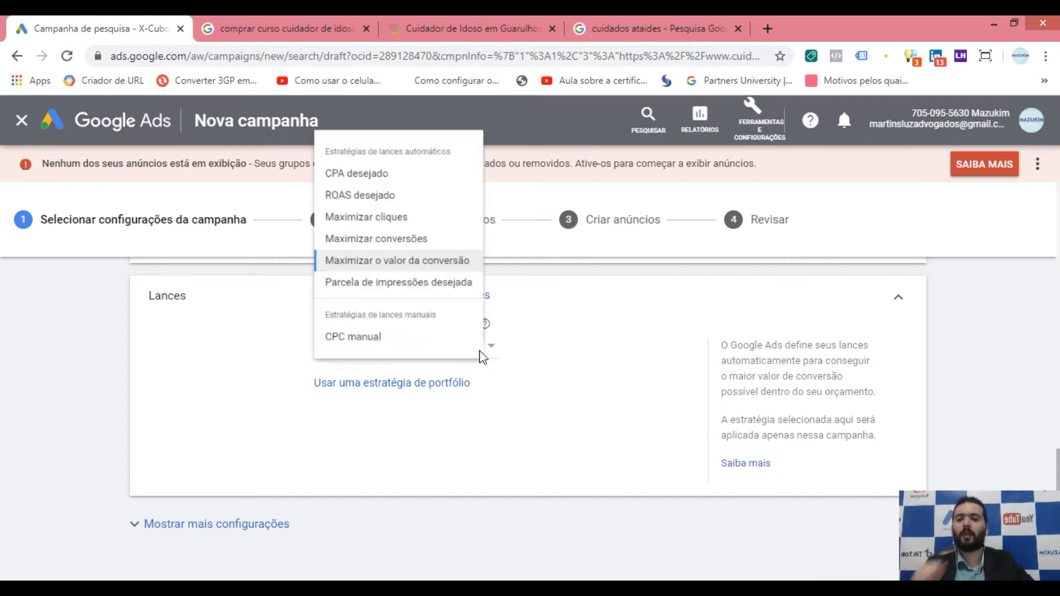
click(419, 273)
click(425, 356)
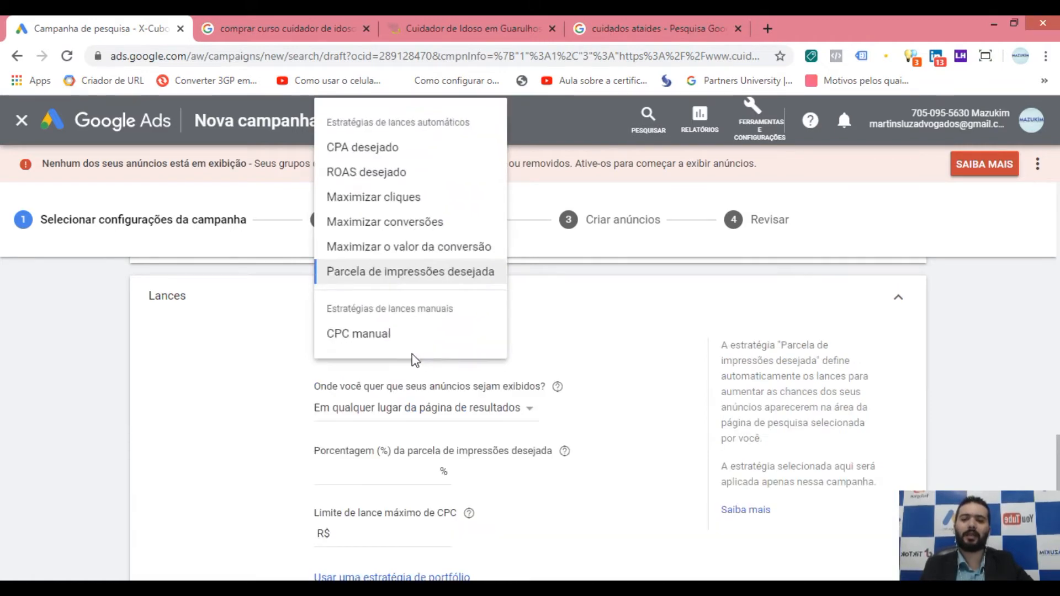
click(369, 271)
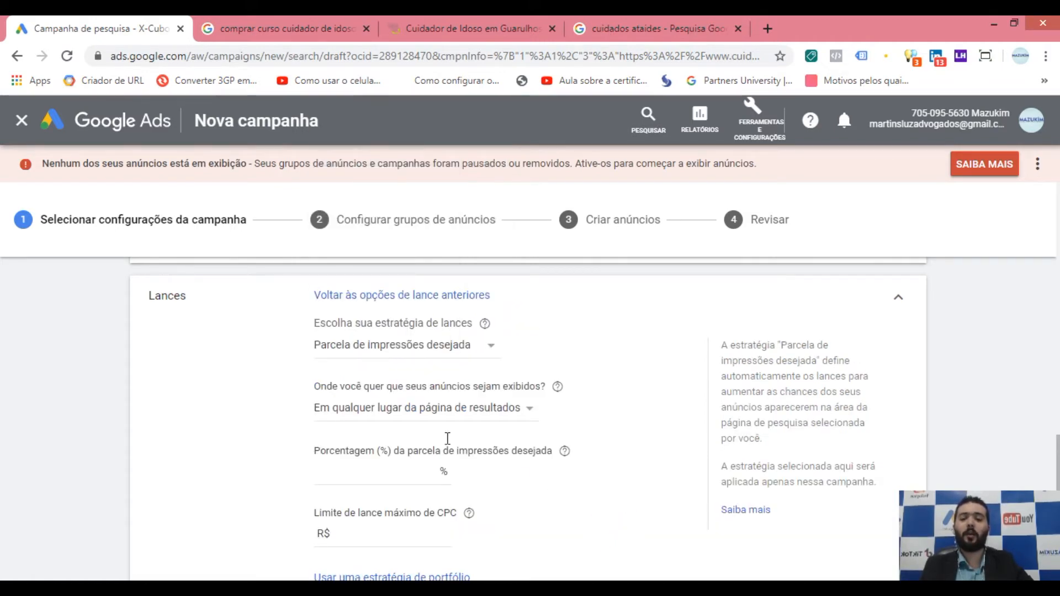
scroll(360, 409, down, 1)
click(362, 395)
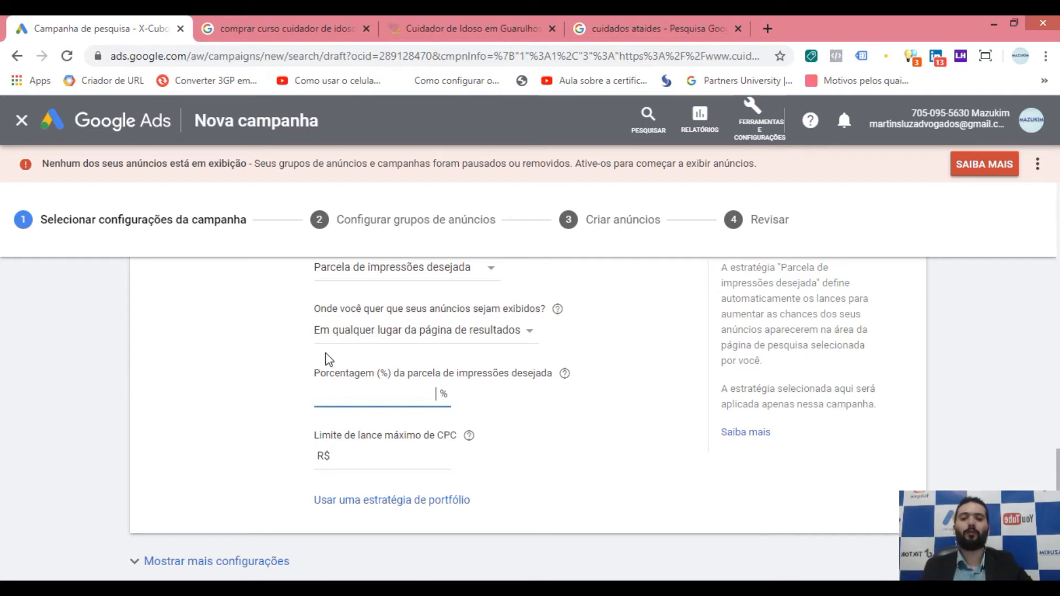
scroll(291, 338, up, 1)
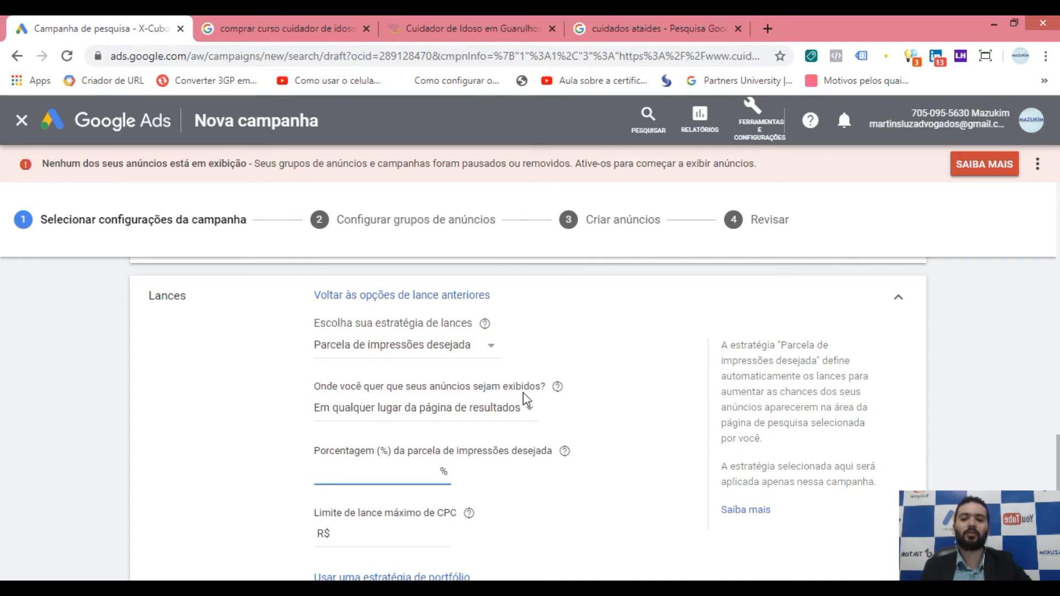
click(479, 408)
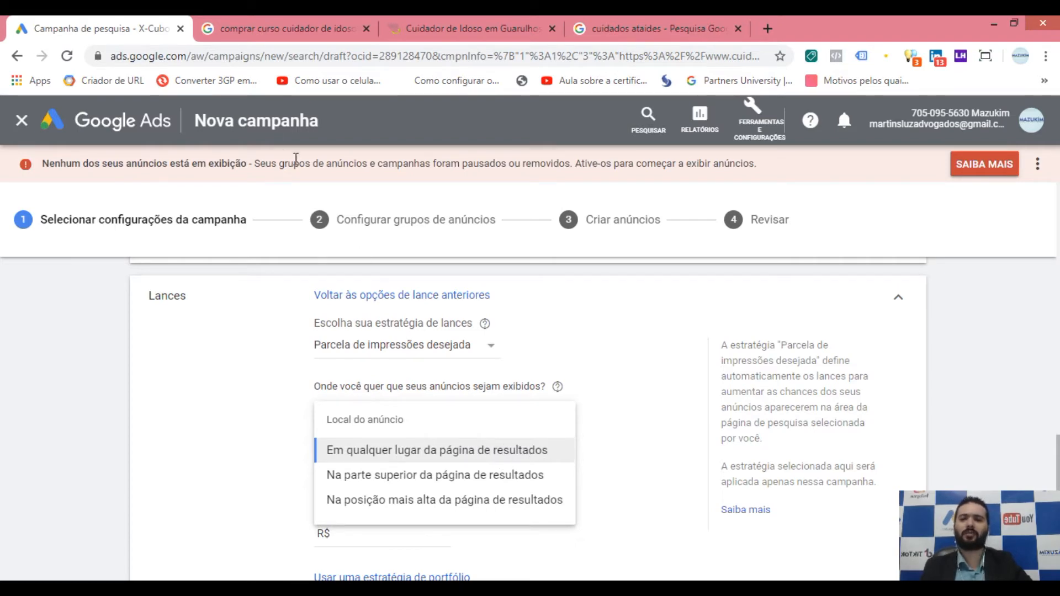
Switch to the Google results for "comprar curso cuidador de idoso" and examine where ads are placed throughout the page.
click(279, 22)
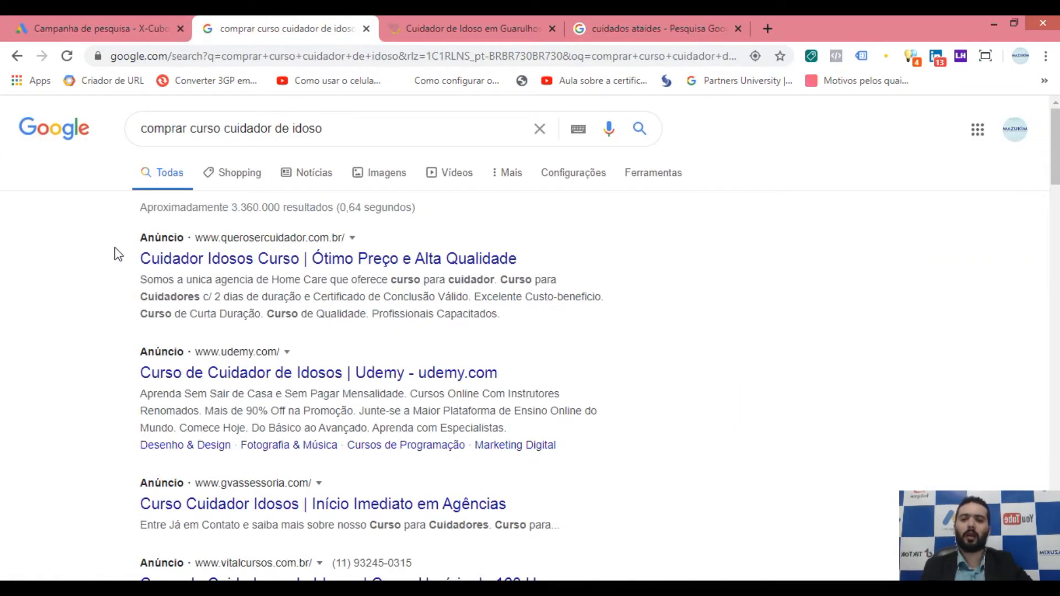
scroll(136, 359, down, 3)
scroll(131, 314, up, 3)
scroll(119, 464, down, 1)
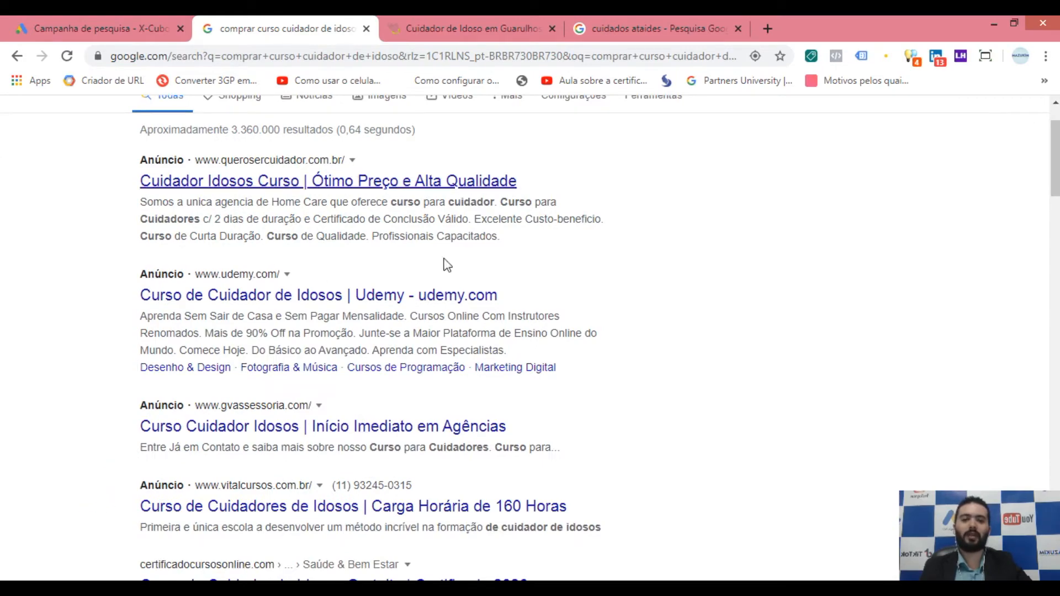
drag(1054, 174, 1042, 434)
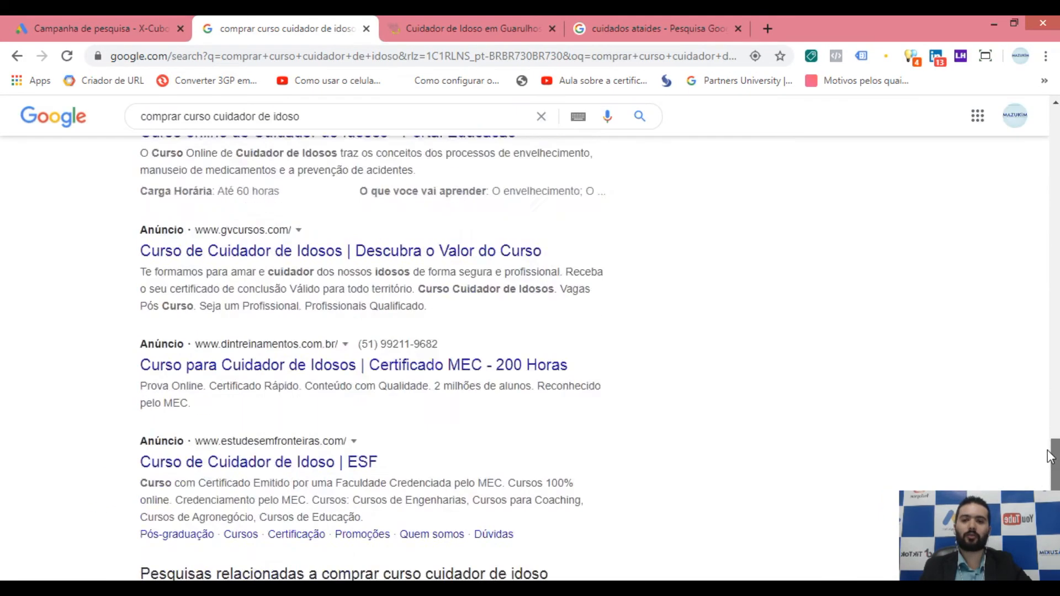
scroll(266, 363, up, 3)
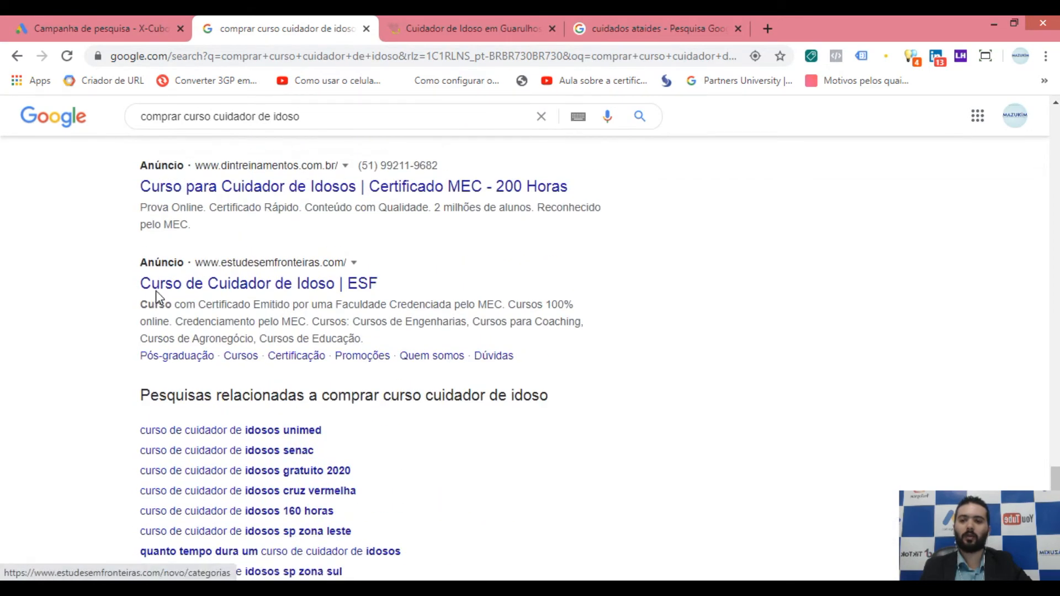
scroll(213, 303, up, 3)
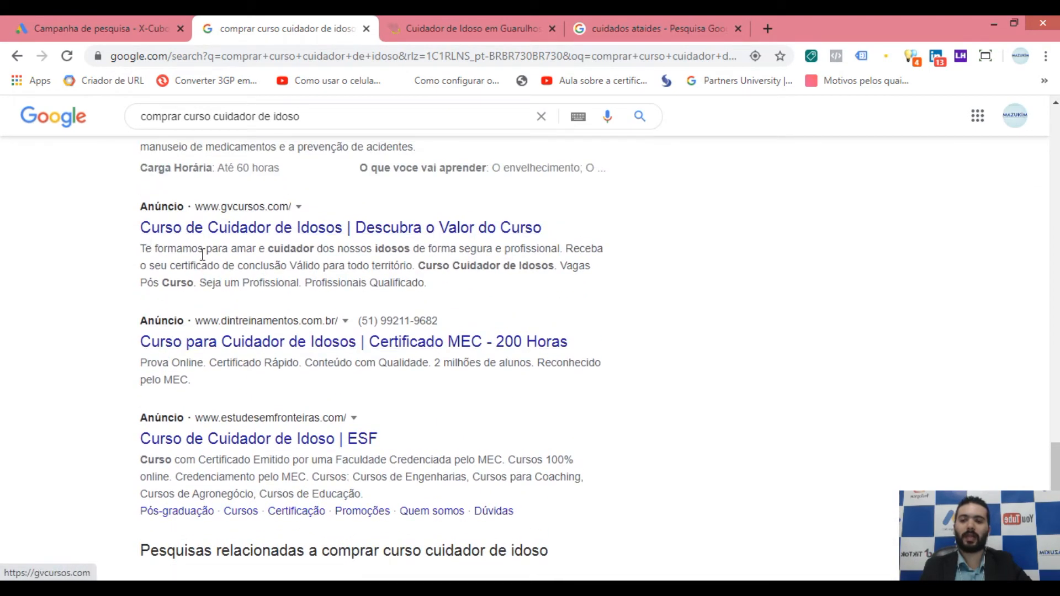
scroll(274, 347, up, 2)
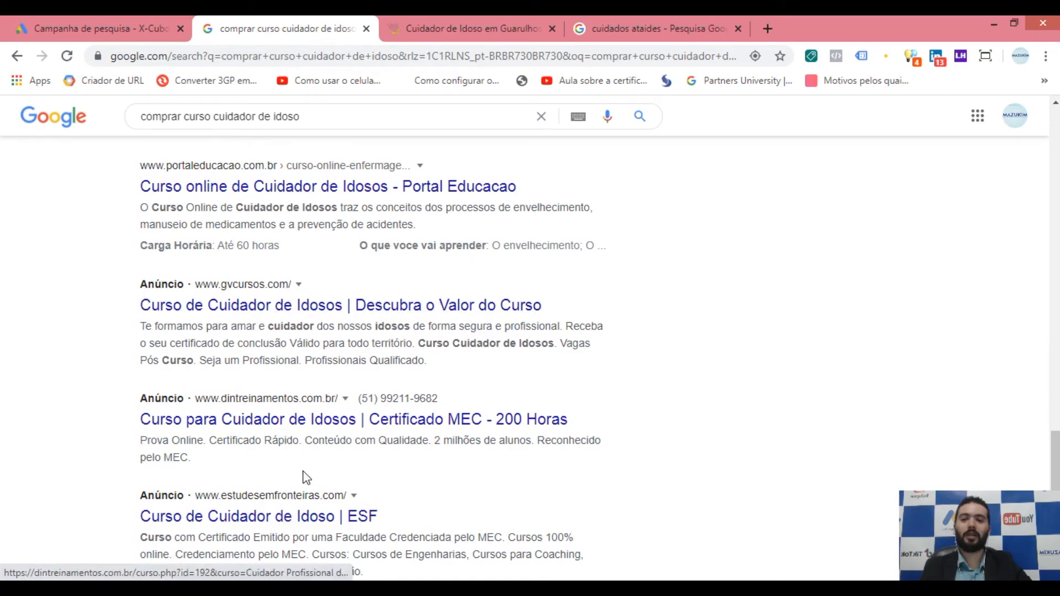
scroll(173, 490, up, 10)
scroll(138, 396, up, 10)
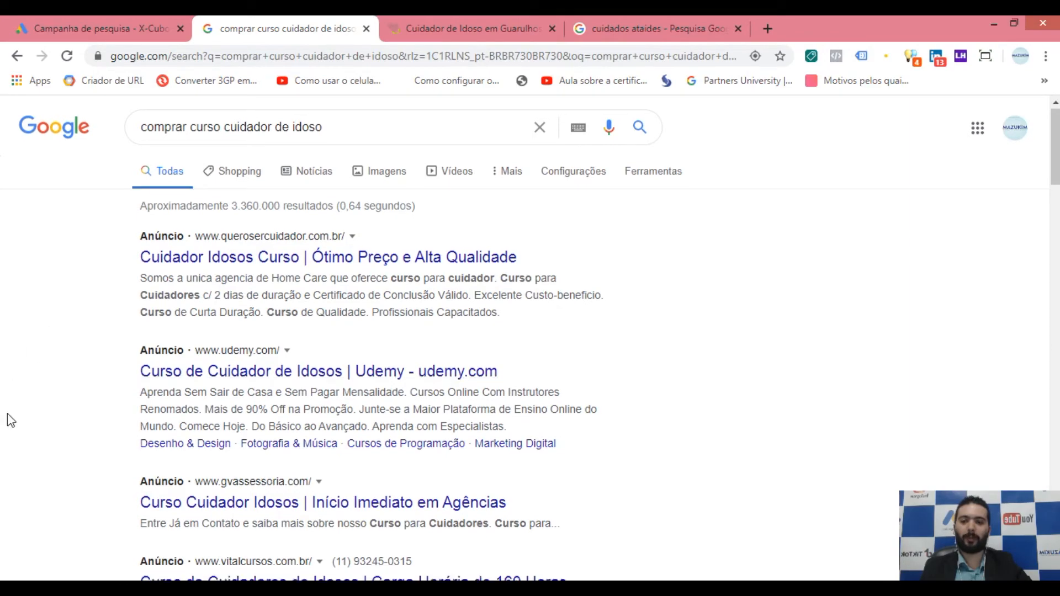
scroll(39, 419, down, 15)
scroll(65, 425, down, 8)
scroll(87, 398, up, 8)
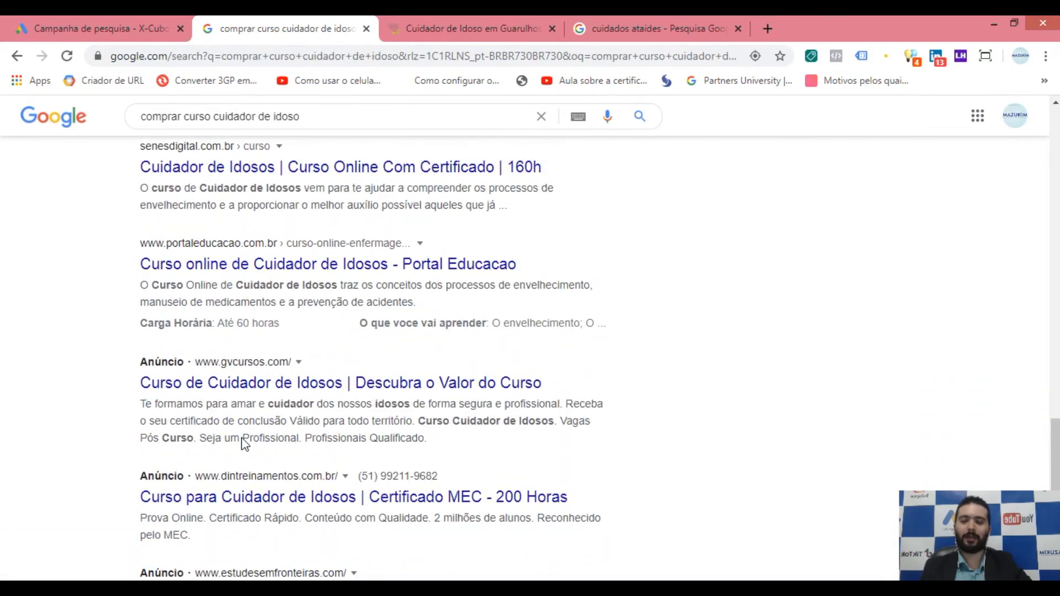
Compare the campaign's ad location options with the ad positions at the top of the Google results page.
click(138, 22)
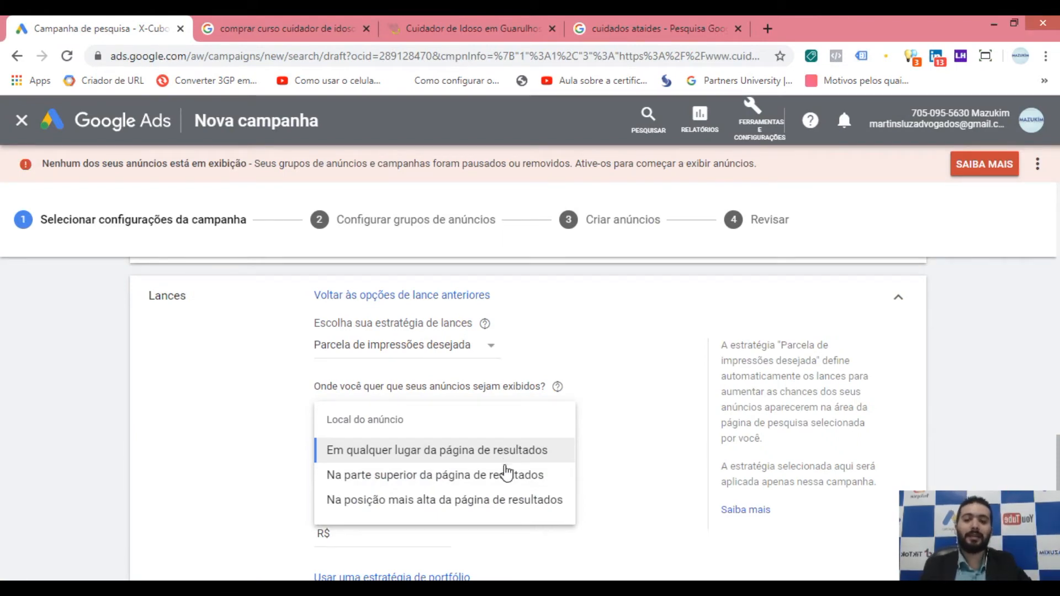
click(323, 17)
scroll(298, 375, up, 10)
scroll(292, 387, up, 15)
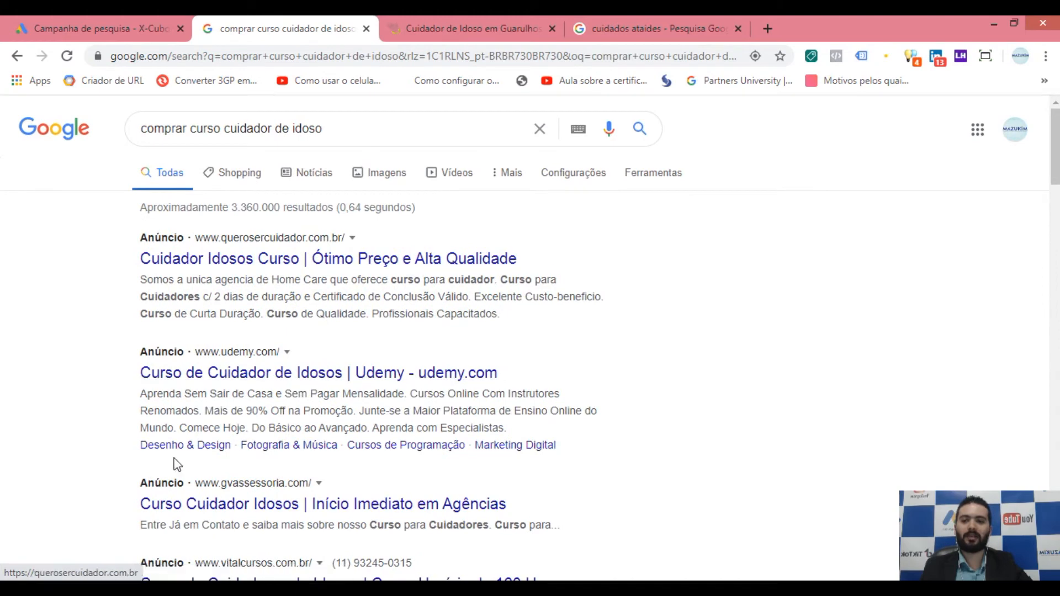
click(84, 18)
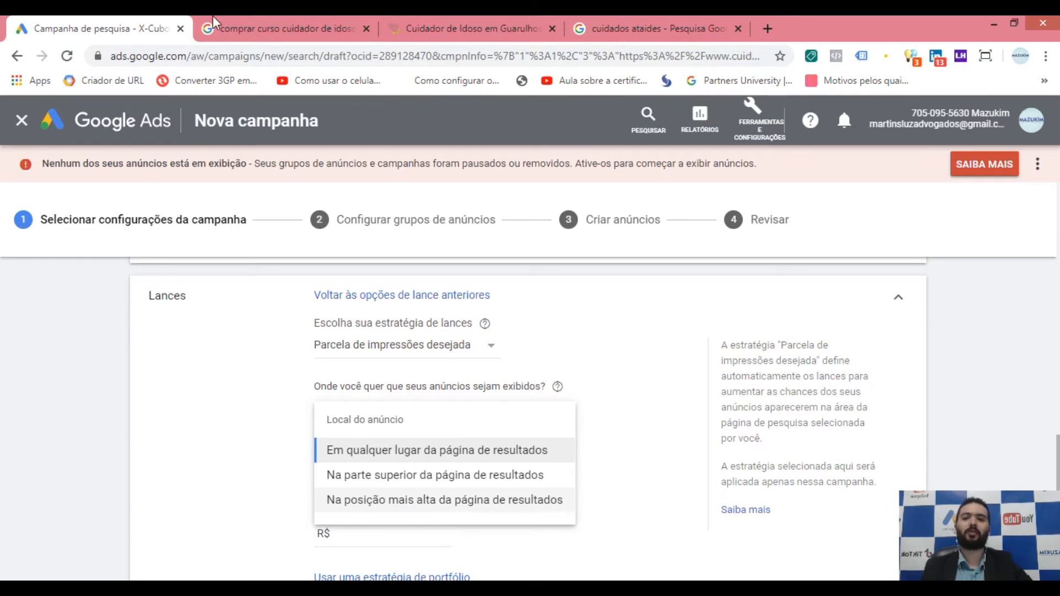
click(251, 28)
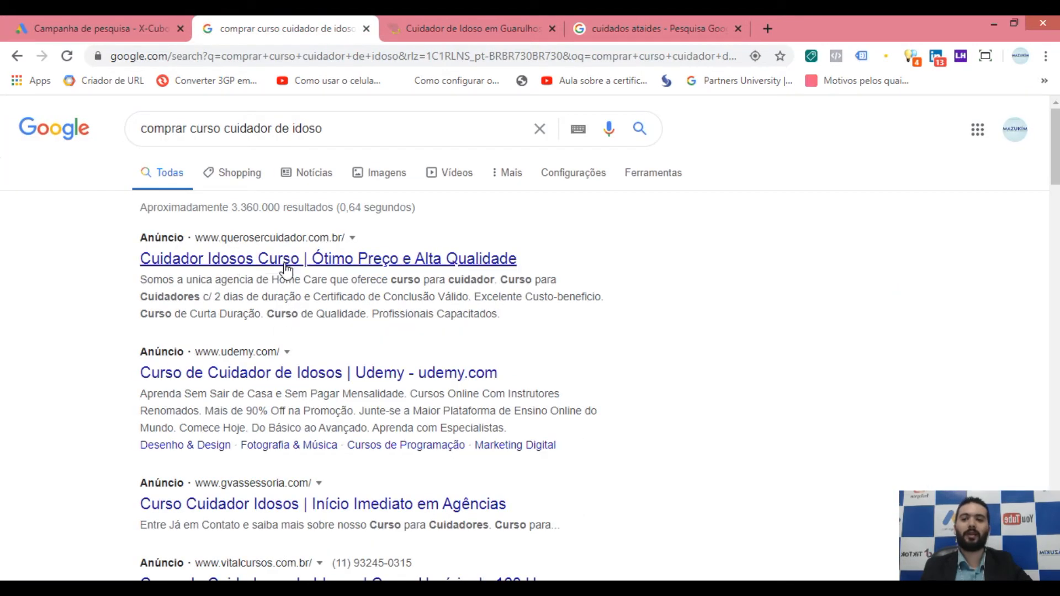
click(123, 22)
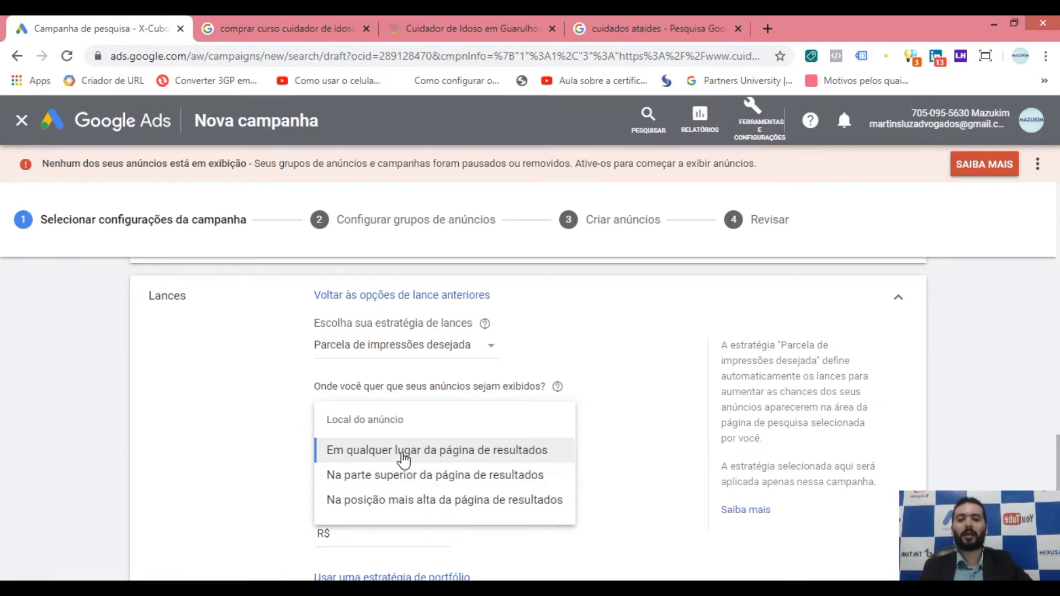
Set the ad location to Na parte superior da página de resultados and the target impression share to 50%.
click(408, 479)
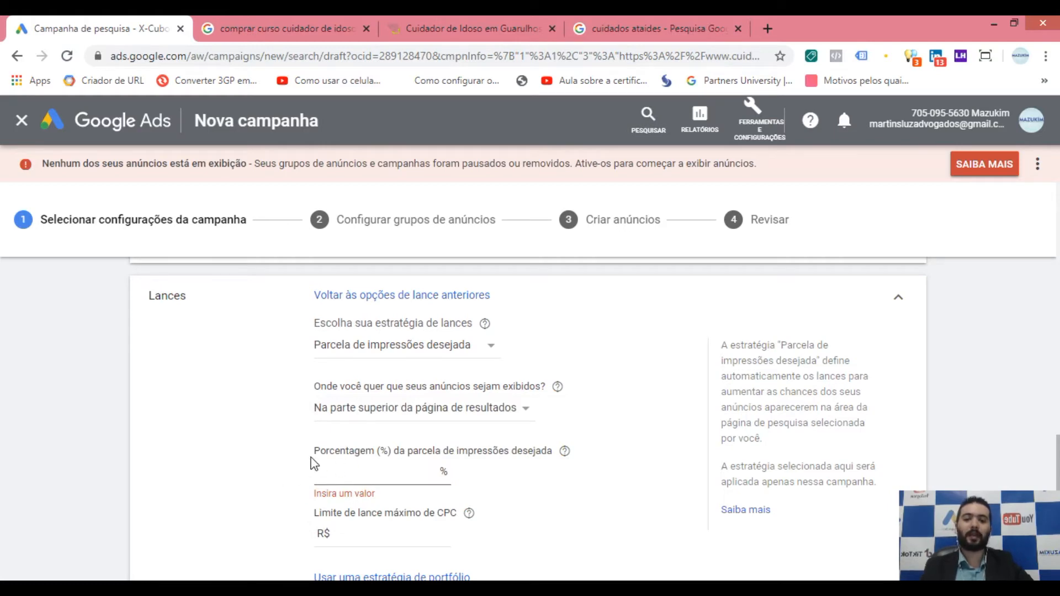
drag(307, 450, 367, 450)
click(412, 457)
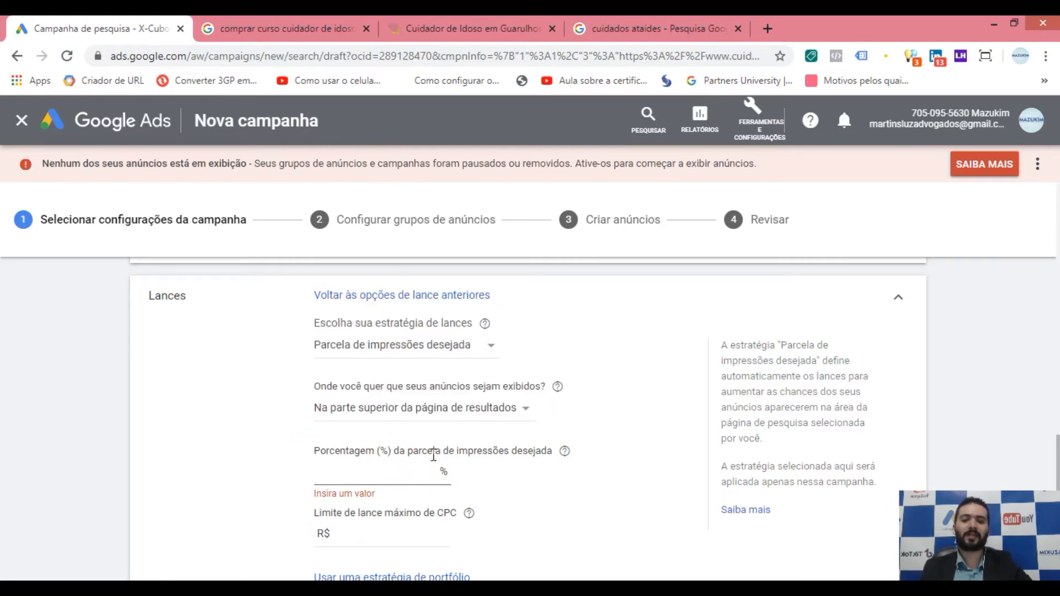
click(371, 476)
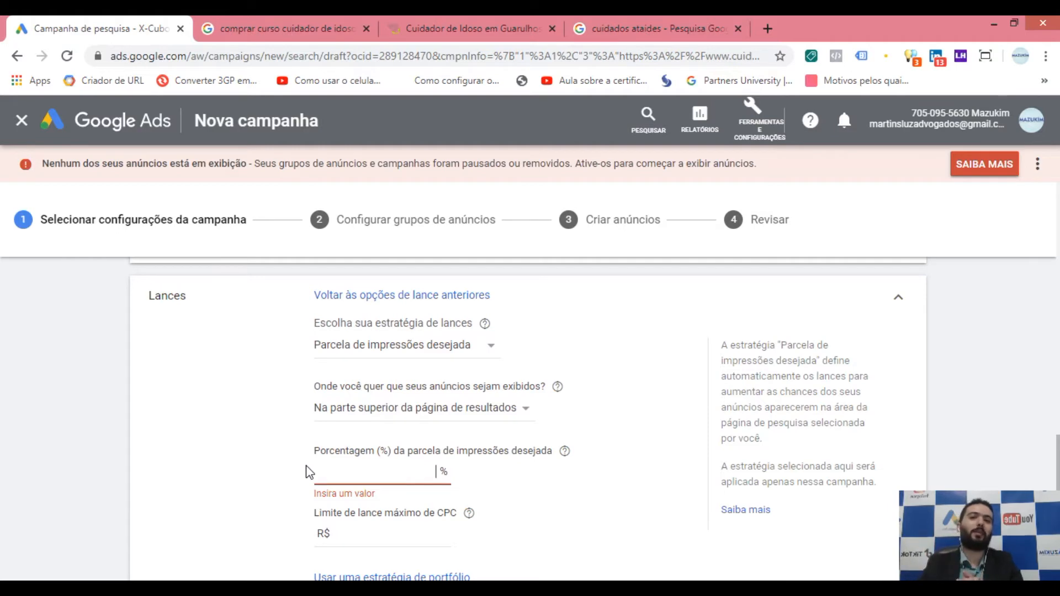
text(50)
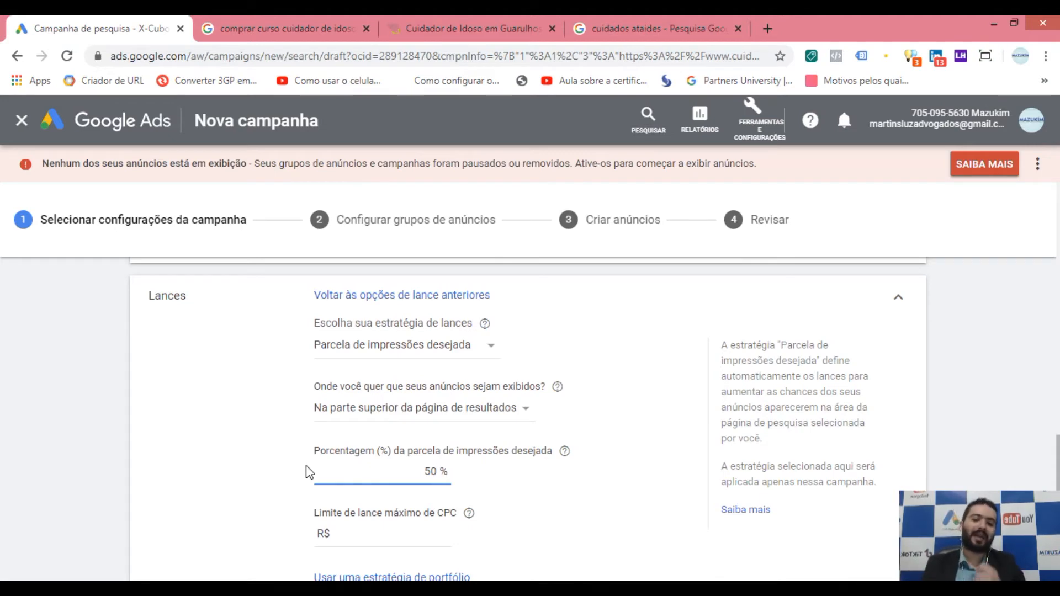
Set the maximum CPC bid limit for Parcela de impressões desejada to R$ 200,00.
scroll(293, 453, down, 1)
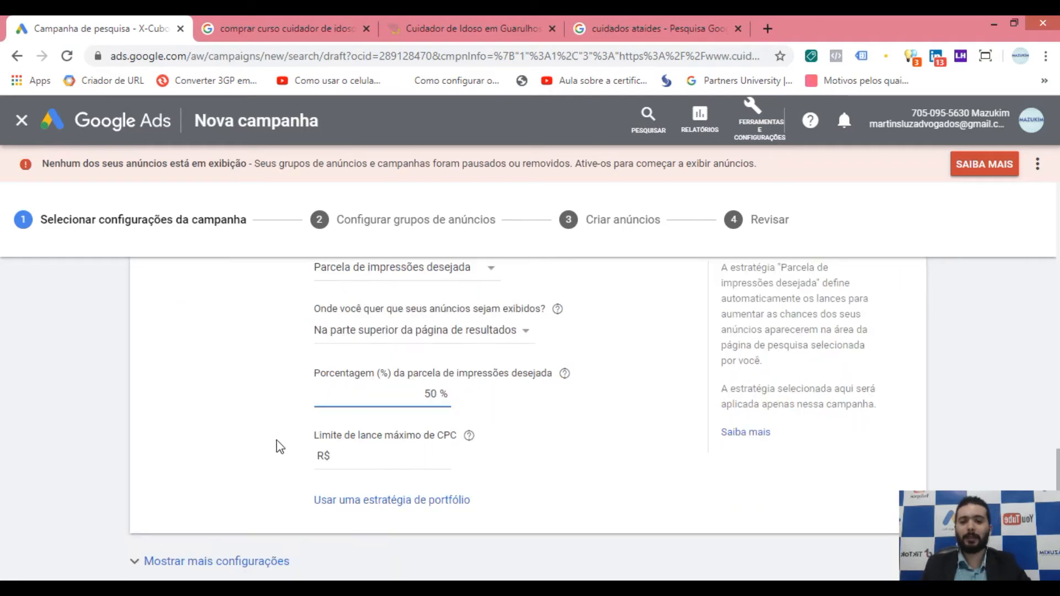
click(376, 463)
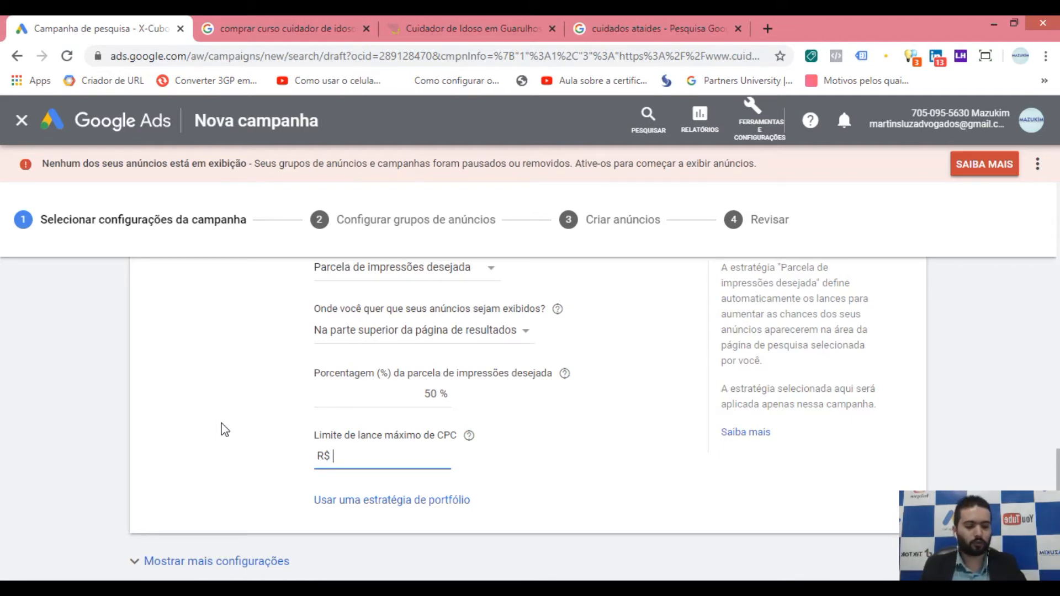
text(200,00)
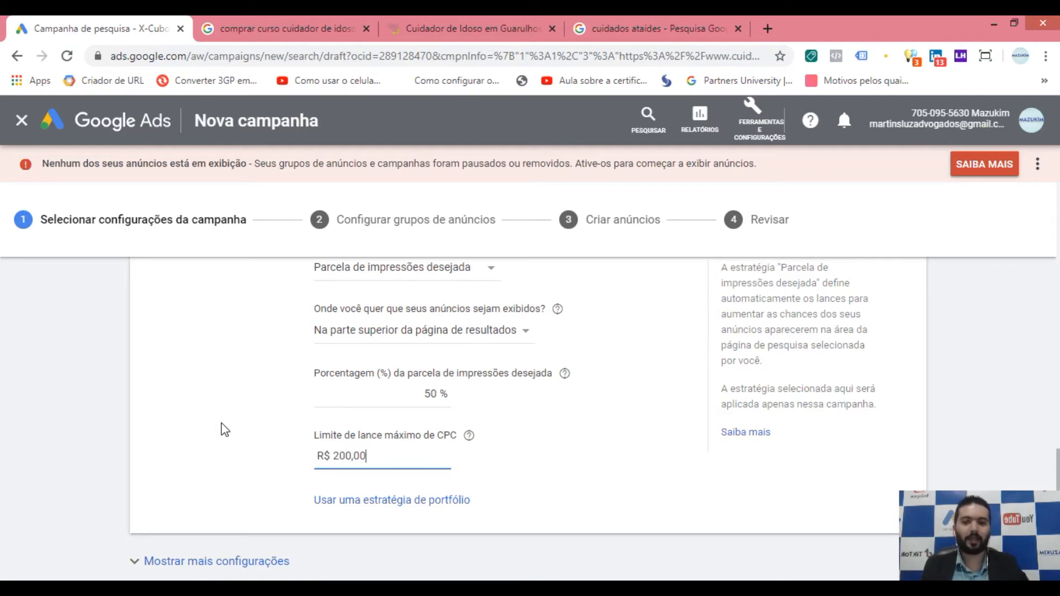
click(216, 432)
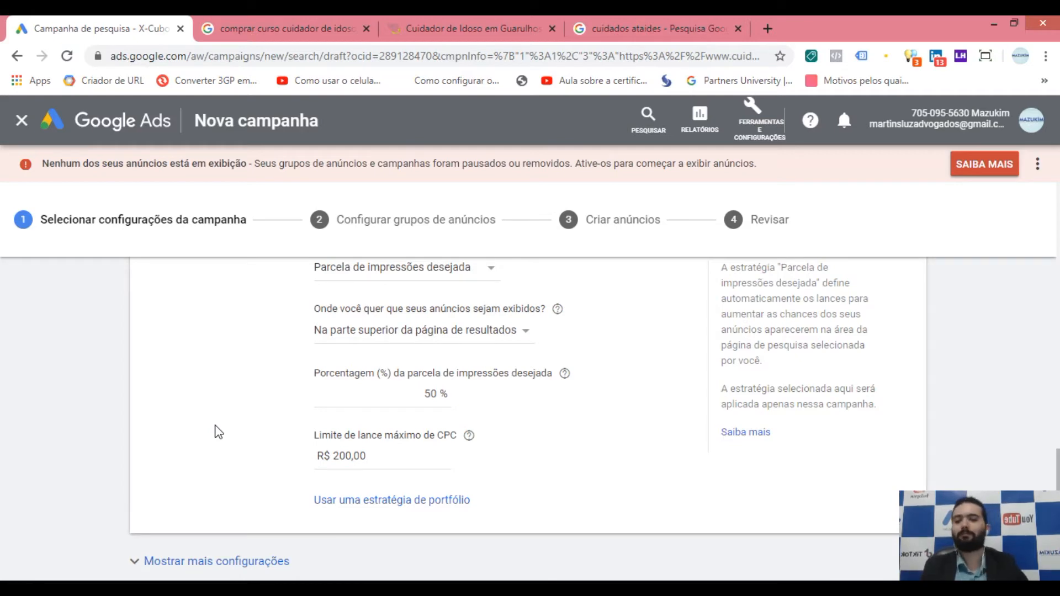
Change the campaign's bid strategy to CPC manual and check the ads at the top of the Google results.
scroll(216, 432, up, 4)
scroll(310, 426, down, 1)
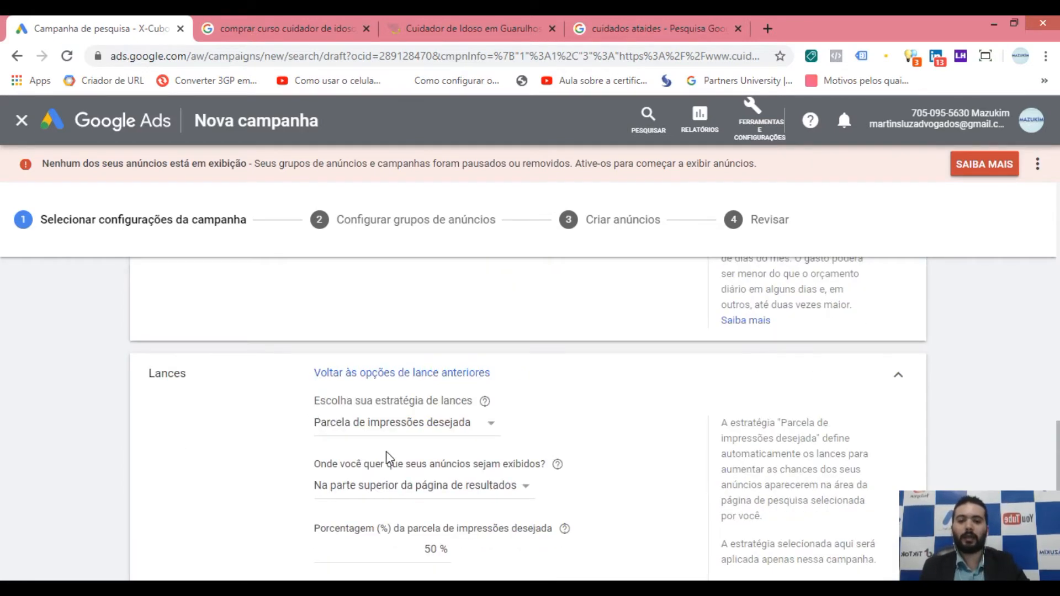
click(394, 438)
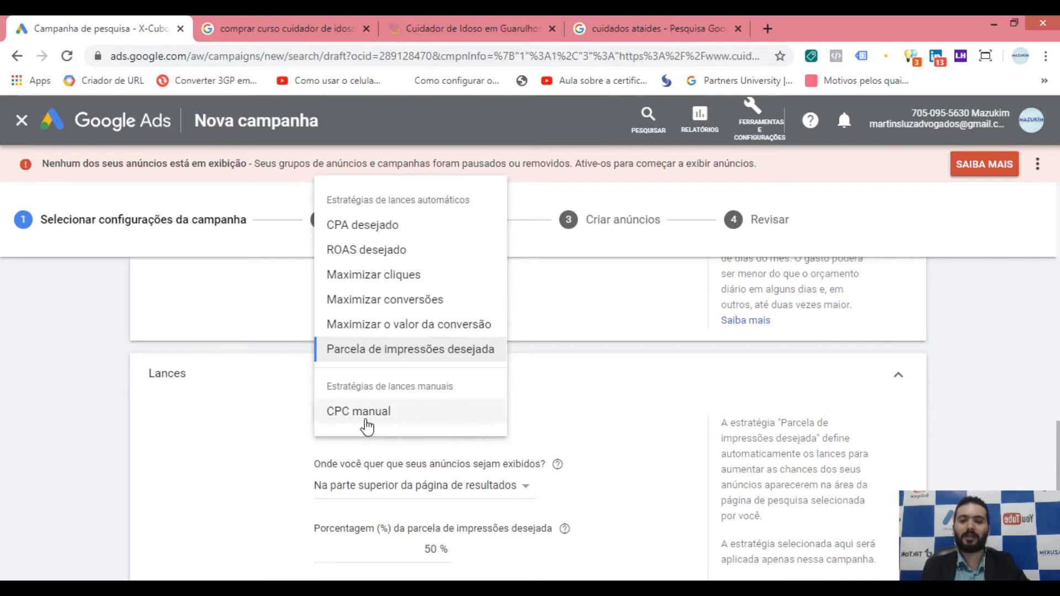
click(397, 423)
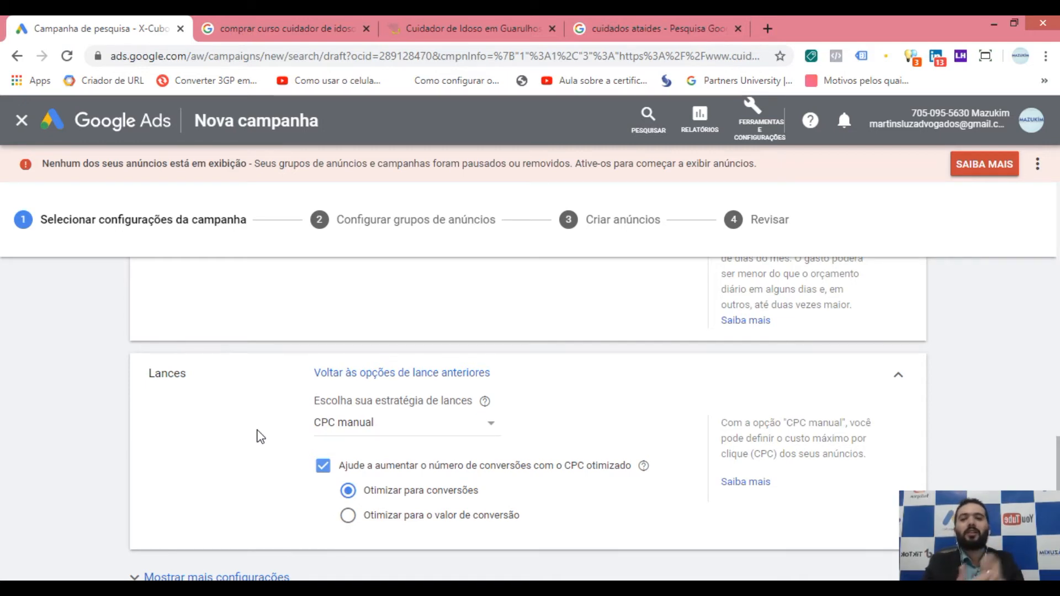
click(337, 23)
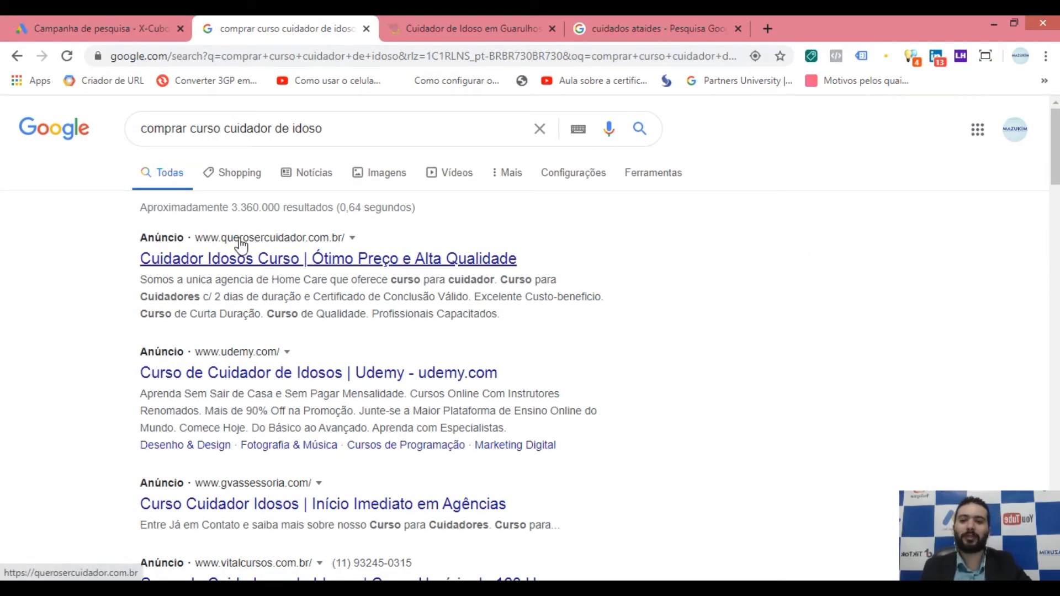
click(94, 25)
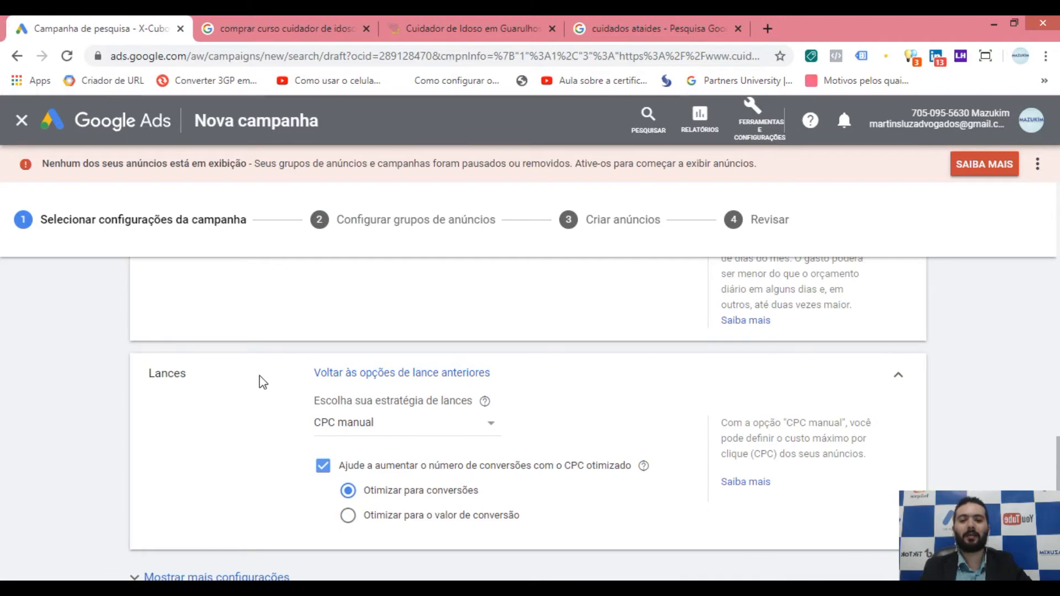
Turn the CPC otimizado conversion help off and back on for the CPC manual strategy.
scroll(243, 380, down, 1)
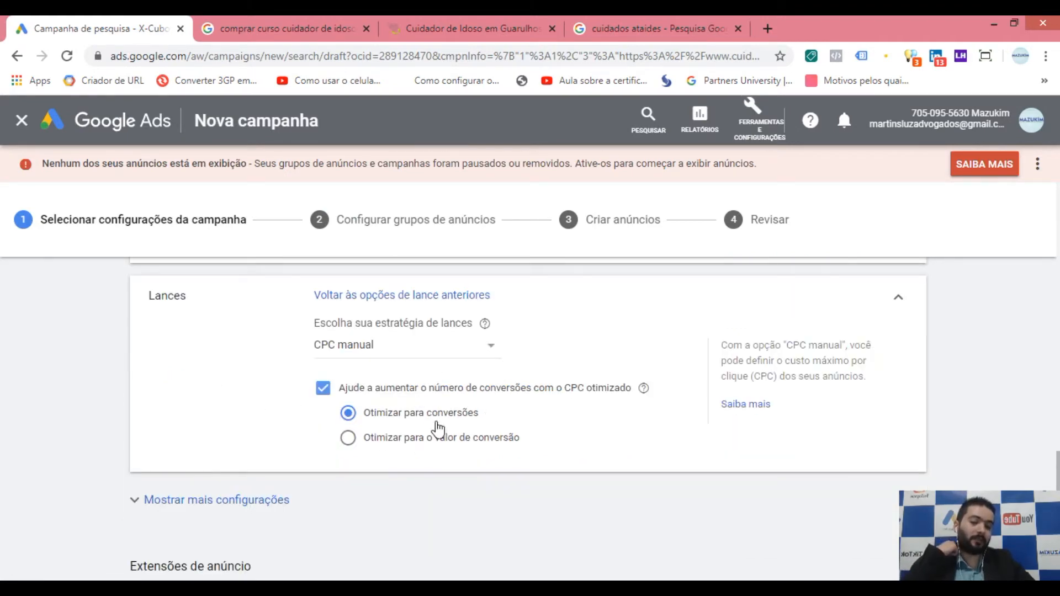
click(323, 393)
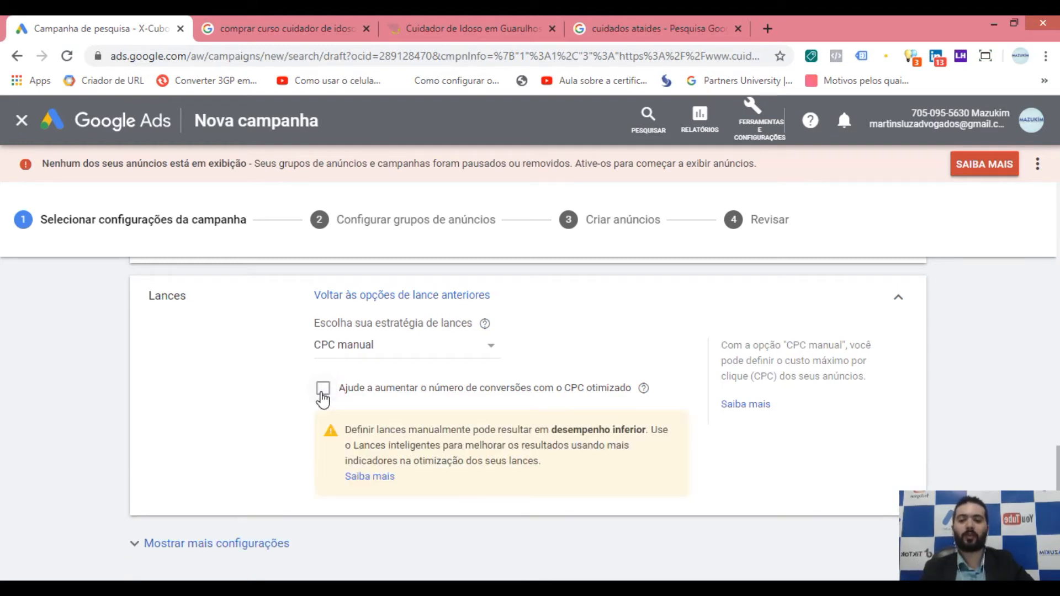
click(324, 393)
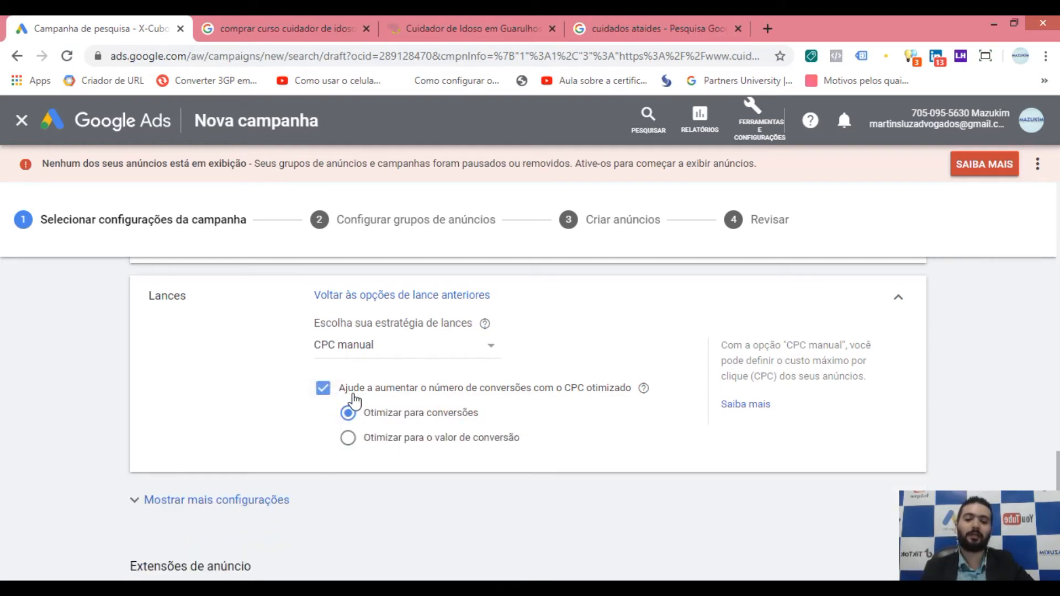
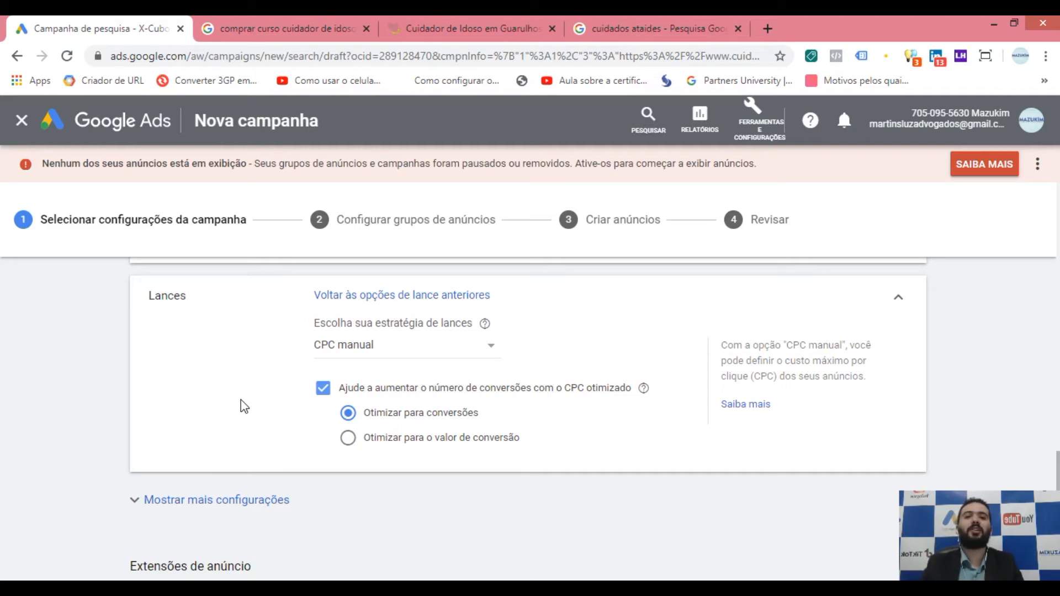
Switch to the Google results for "comprar curso cuidador de idoso" and examine the ads competing for that search.
click(303, 30)
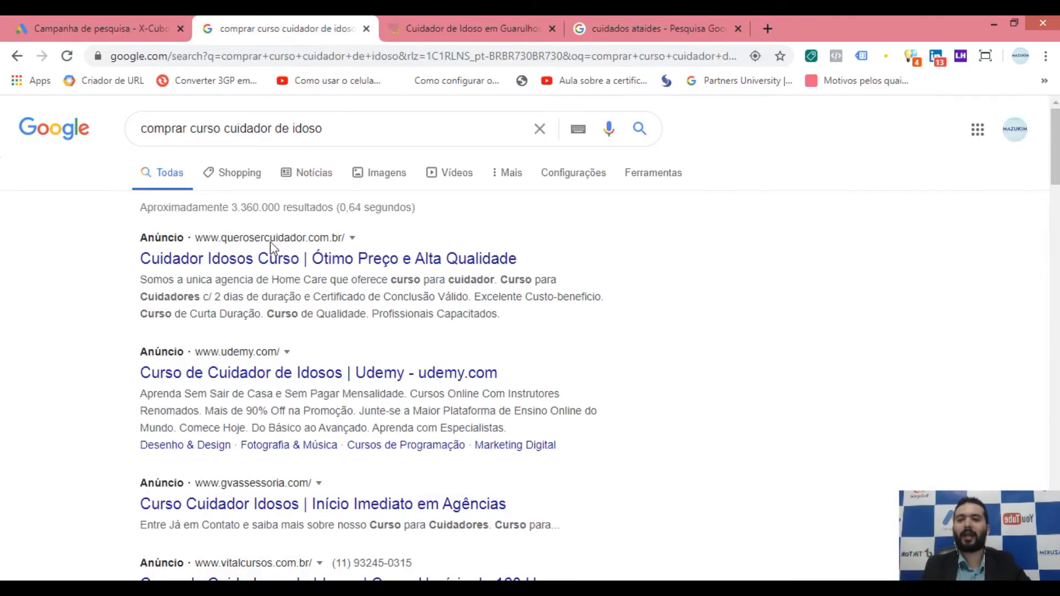
drag(138, 127, 348, 128)
click(348, 127)
click(19, 386)
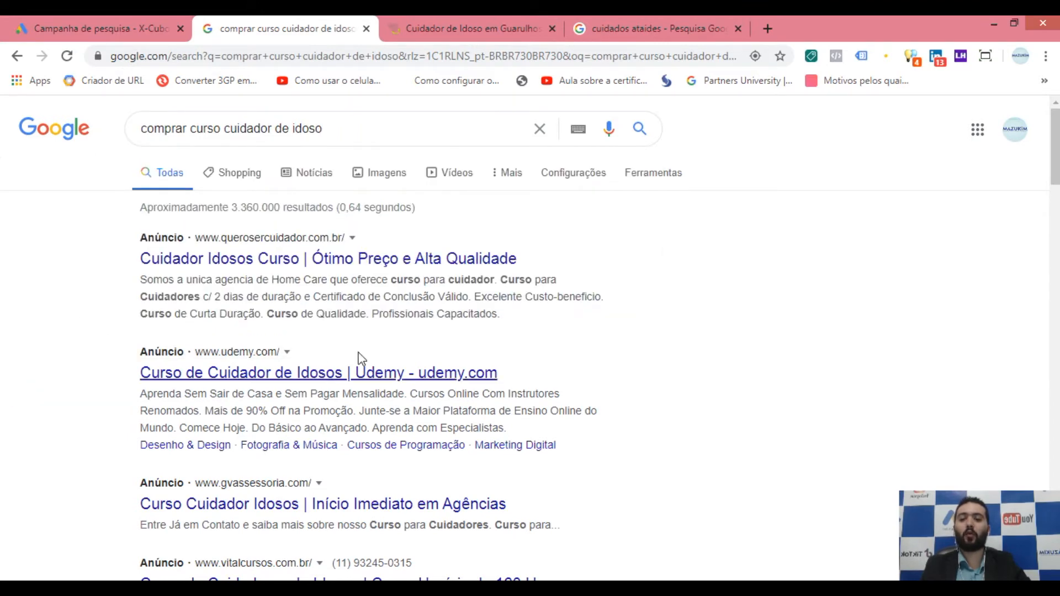
scroll(698, 370, down, 3)
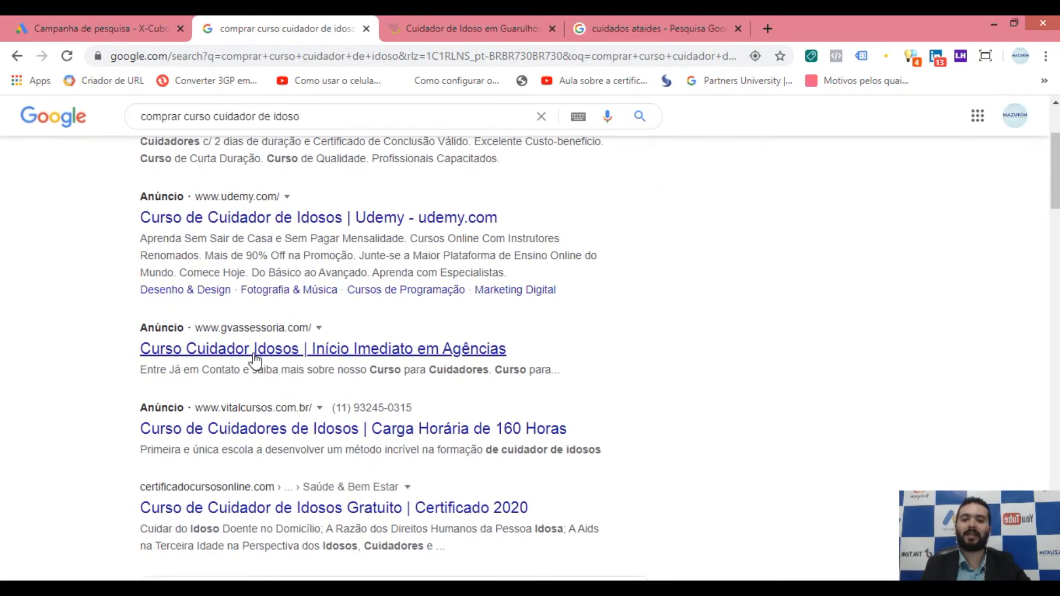
scroll(268, 362, up, 1)
scroll(270, 364, up, 1)
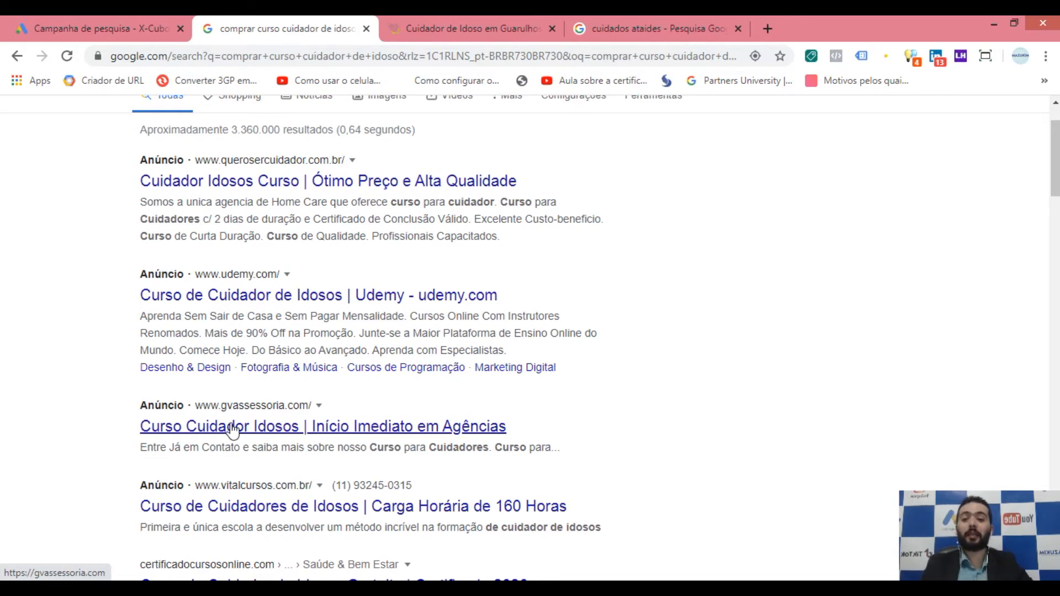
scroll(40, 381, up, 2)
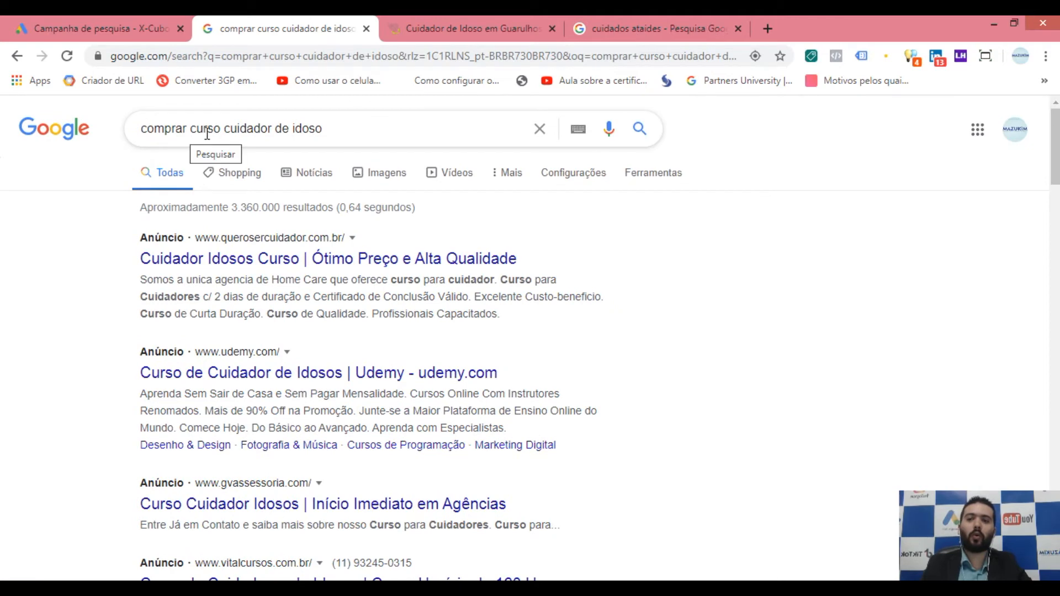
click(11, 409)
scroll(11, 409, down, 4)
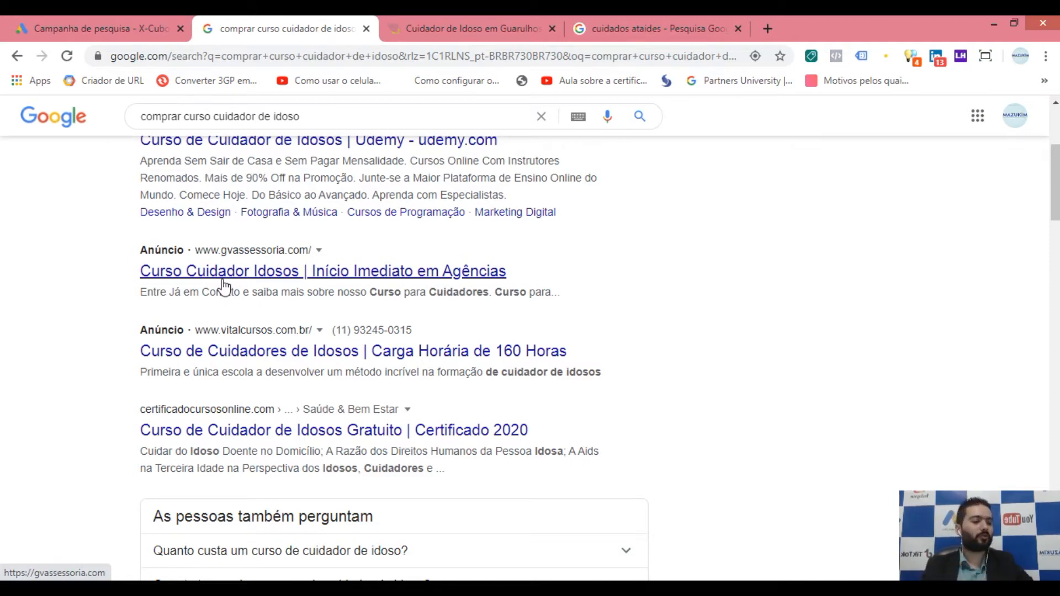
scroll(237, 288, up, 4)
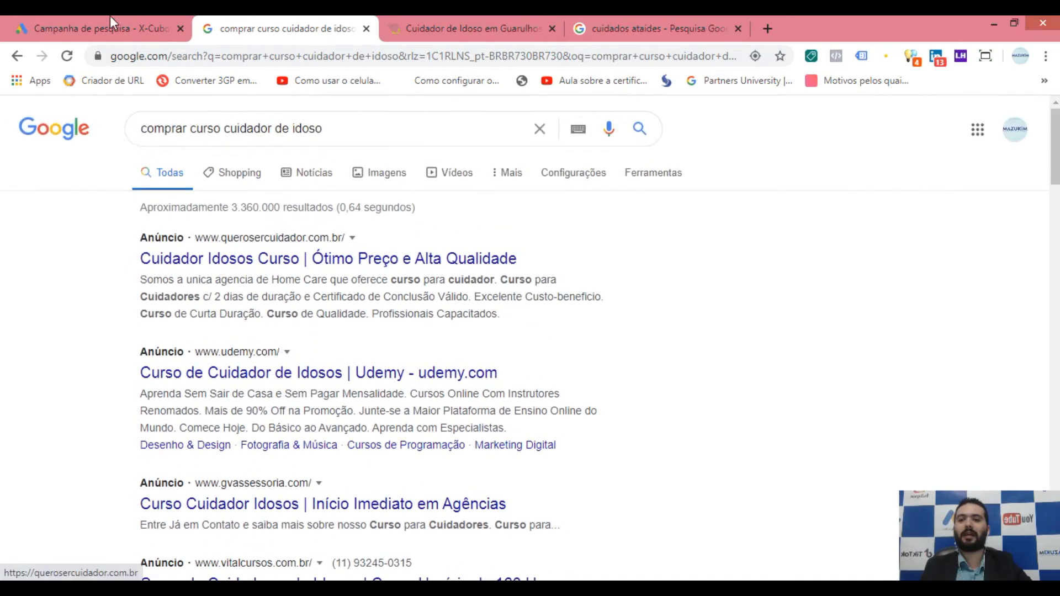
Return to the Google Ads campaign draft, show its additional settings and expand the Conversões section.
click(94, 17)
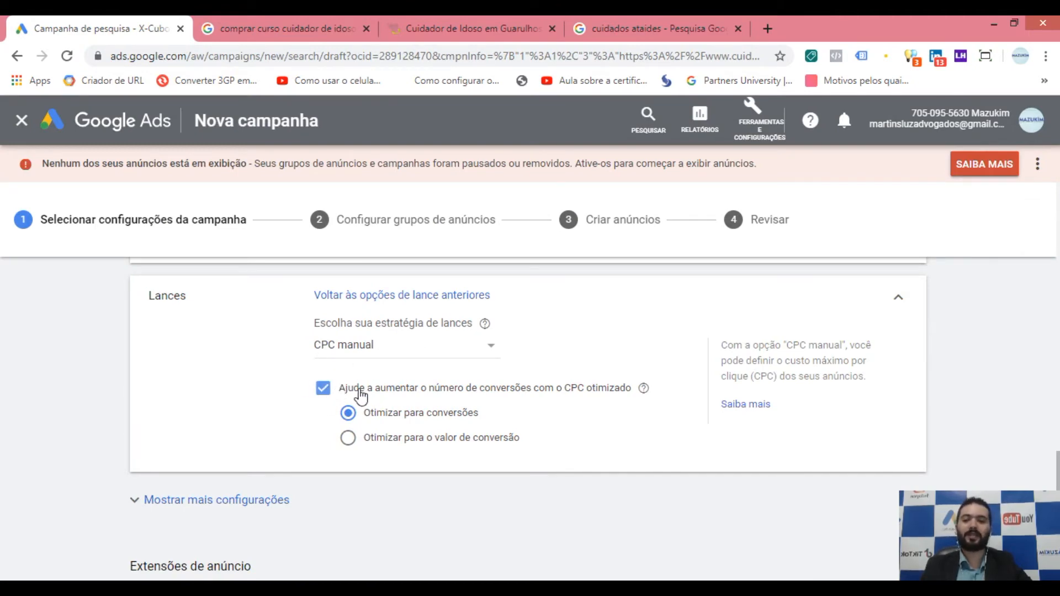
scroll(213, 398, down, 1)
click(194, 426)
scroll(158, 360, down, 1)
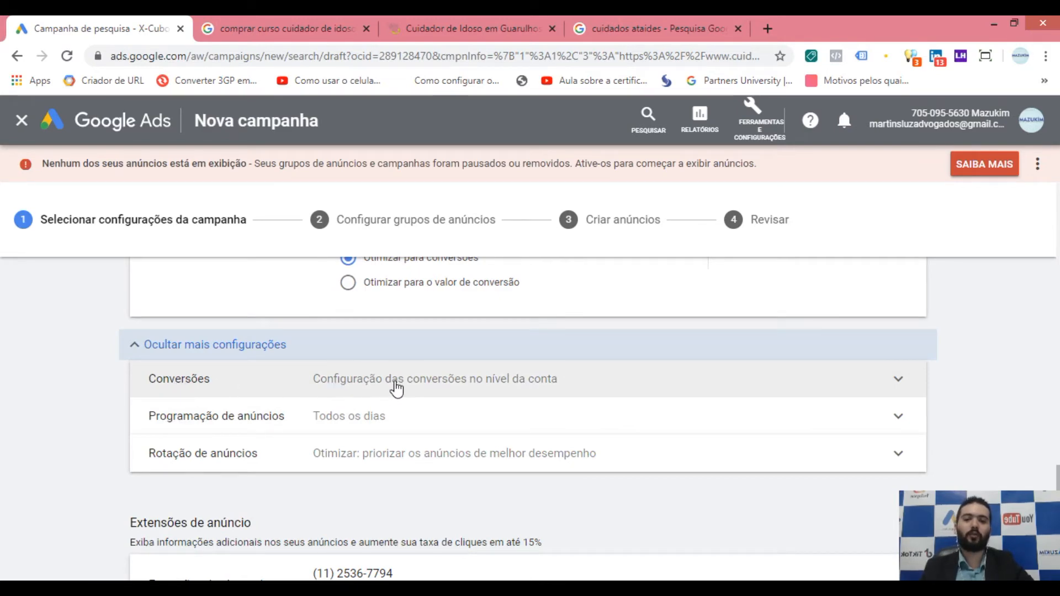
click(423, 389)
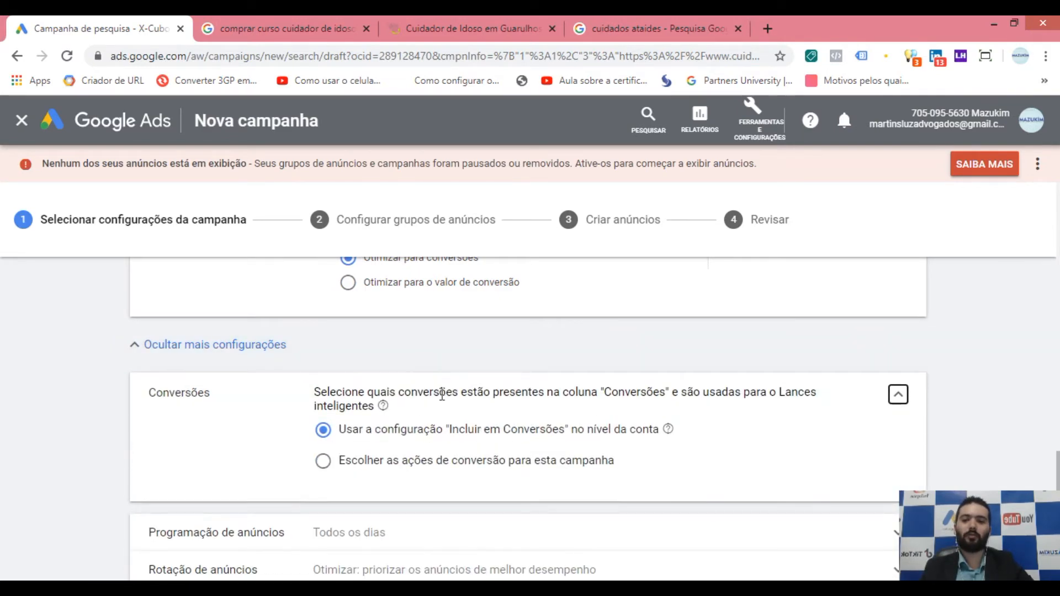
scroll(298, 417, up, 3)
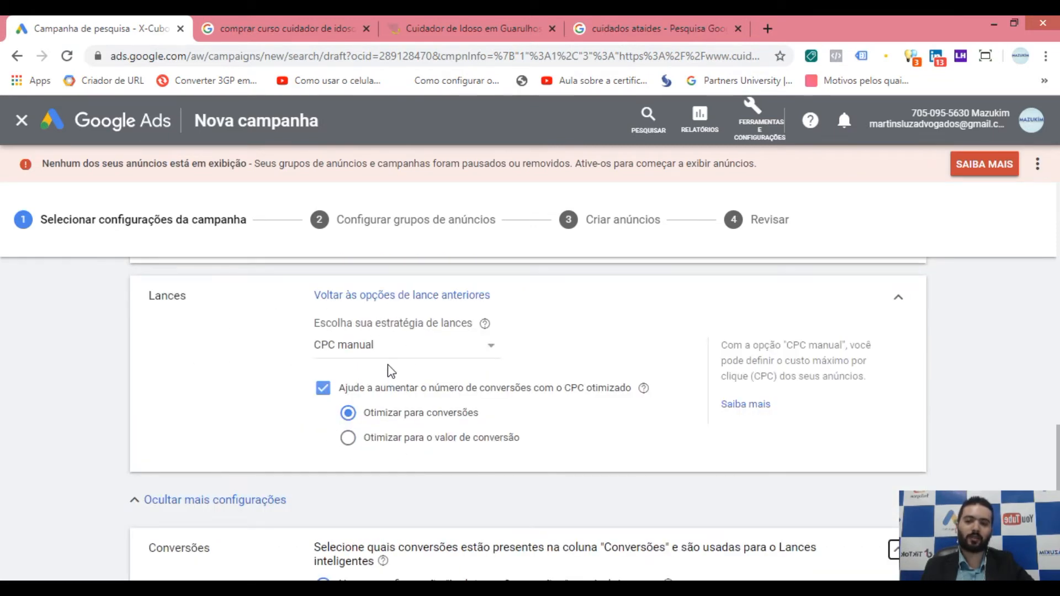
scroll(186, 371, down, 3)
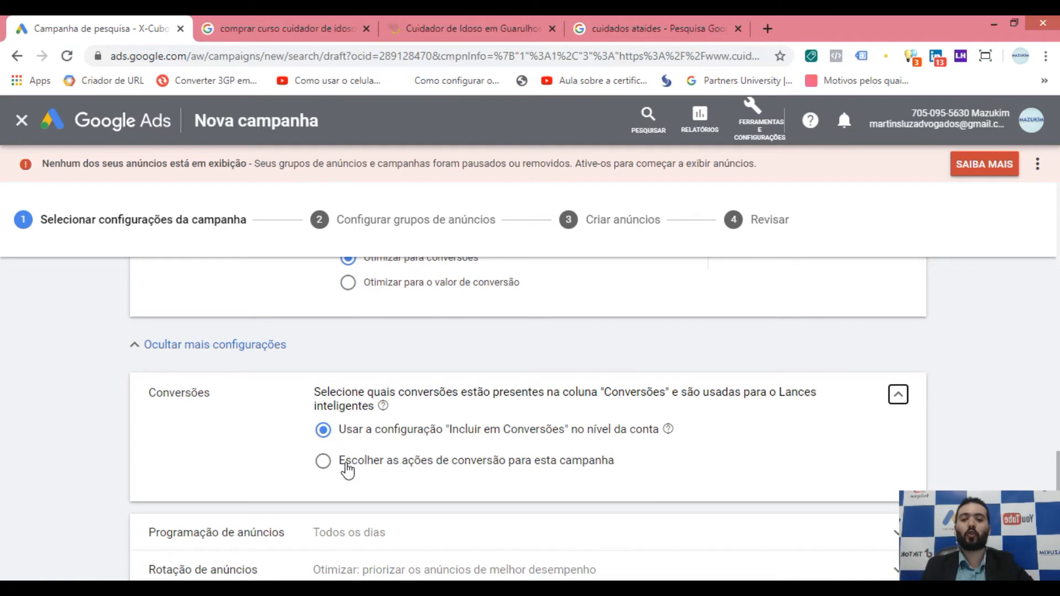
Set Conversões to Escolher as ações de conversão para esta campanha and review the conversion actions offered for selection.
click(378, 464)
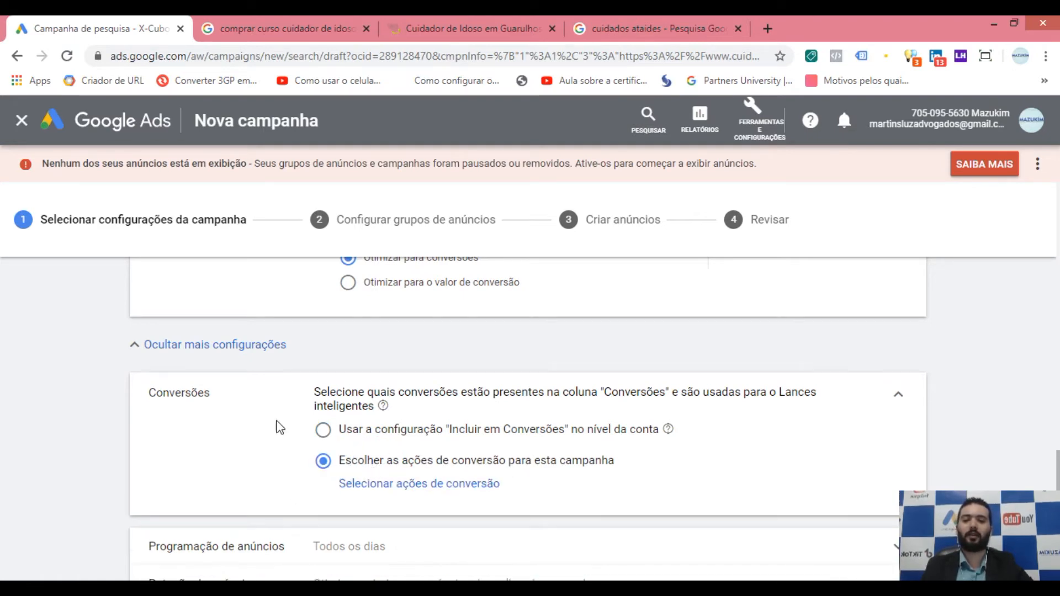
scroll(386, 442, down, 1)
click(373, 416)
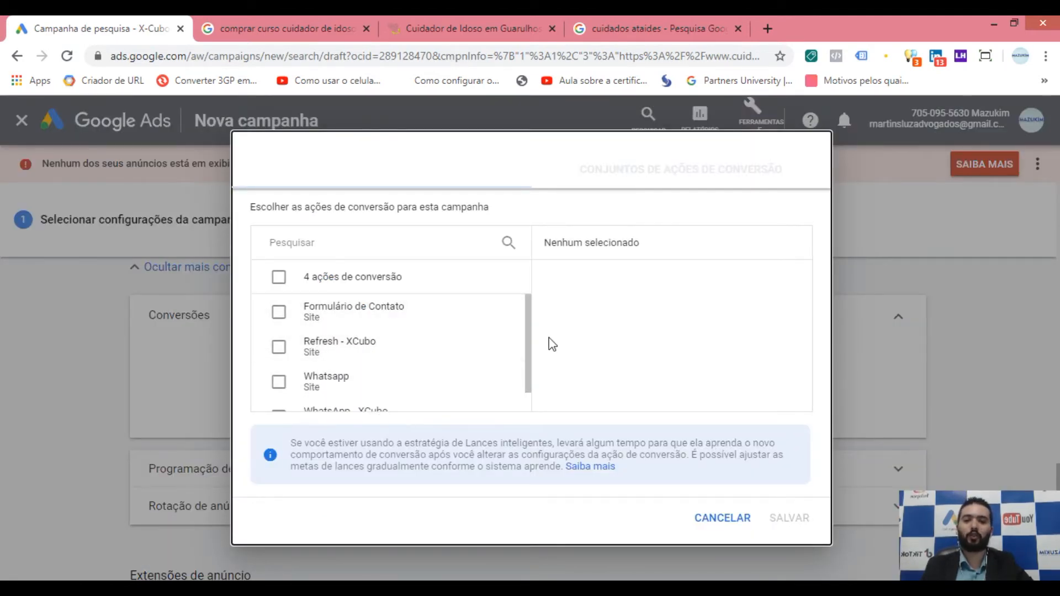
drag(527, 338, 509, 392)
scroll(381, 376, up, 1)
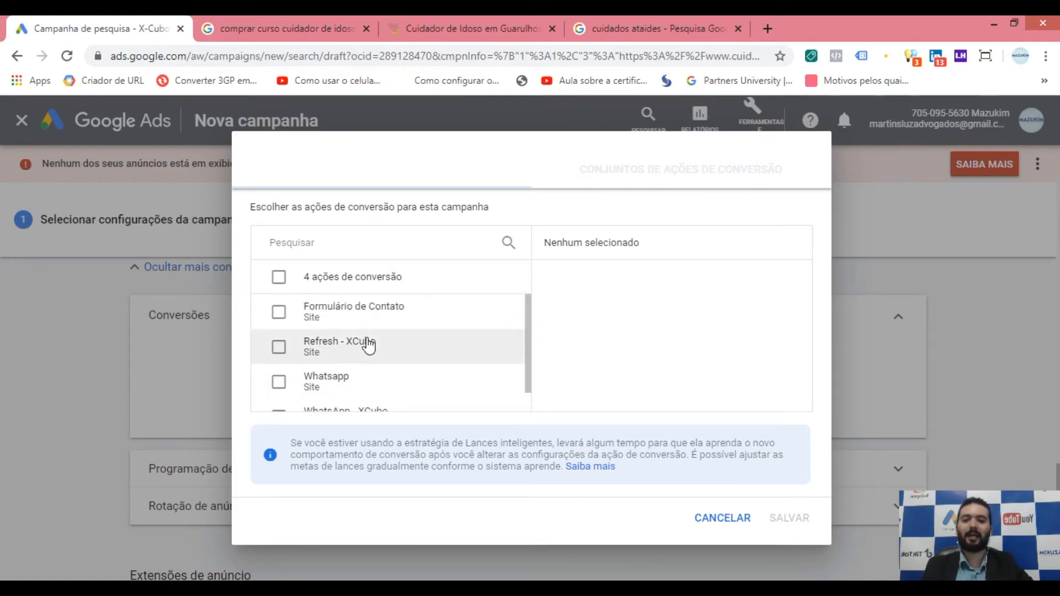
scroll(347, 359, down, 1)
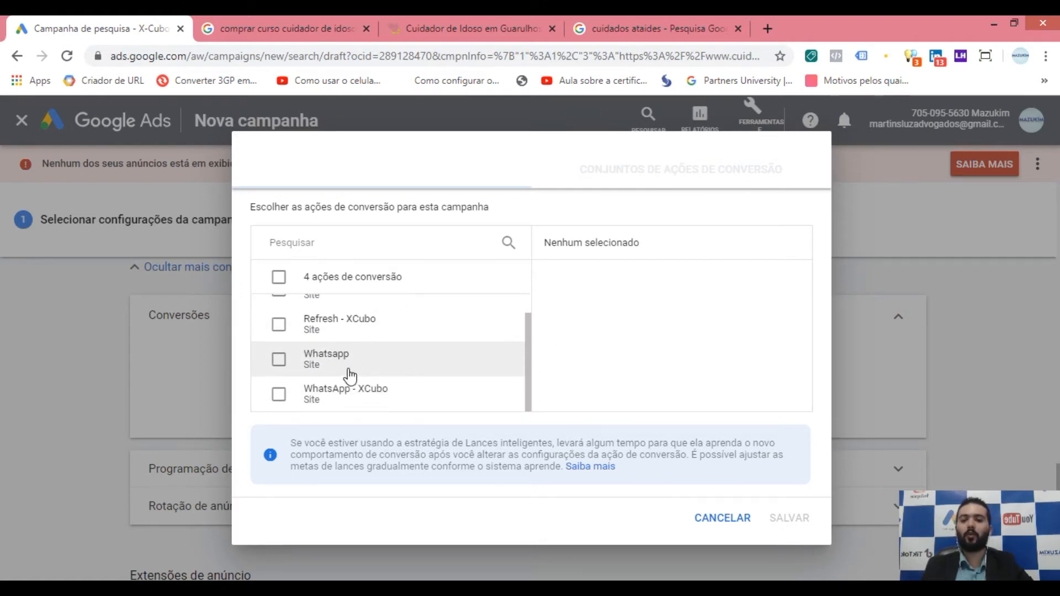
scroll(362, 365, up, 1)
scroll(362, 397, down, 1)
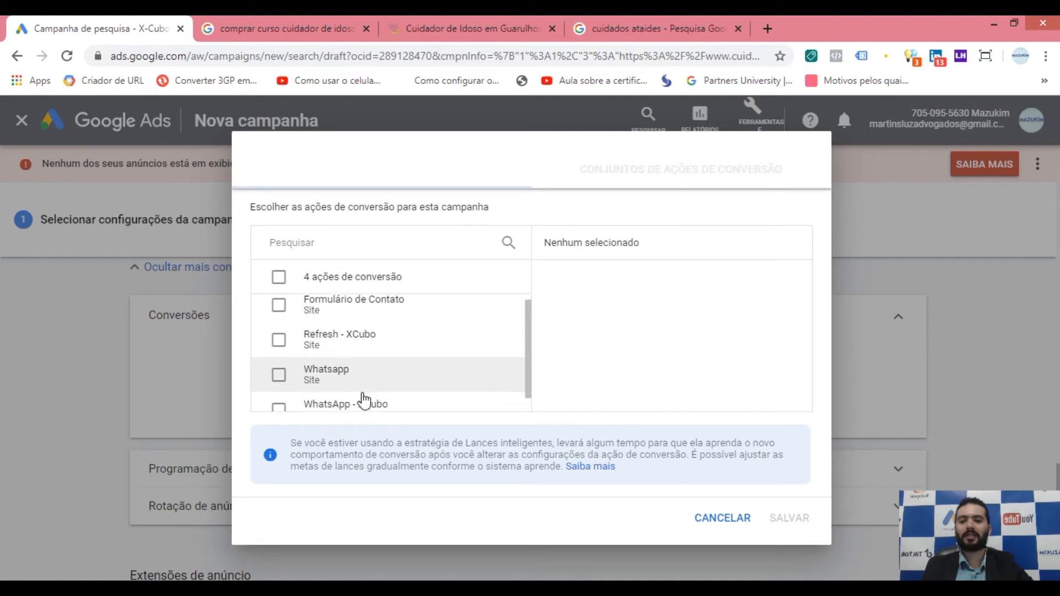
scroll(369, 370, up, 1)
scroll(372, 367, down, 1)
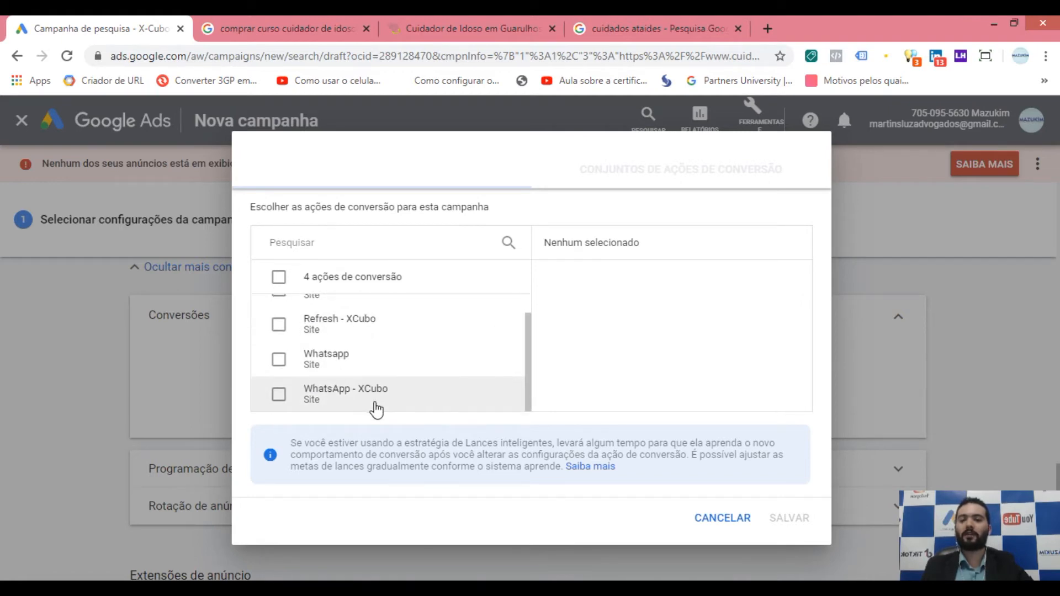
scroll(375, 386, up, 1)
drag(304, 276, 414, 277)
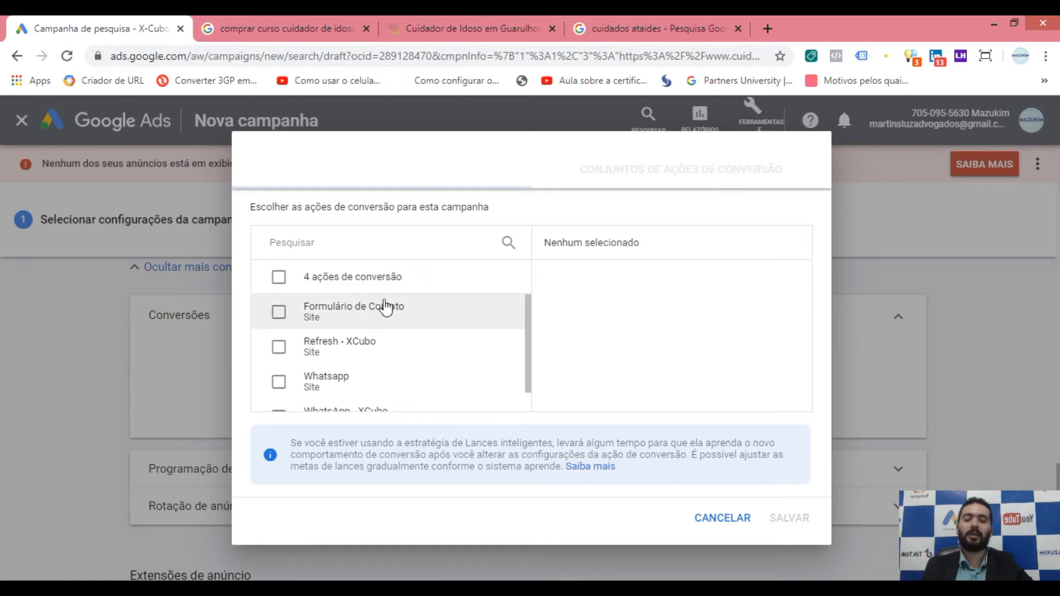
Try selecting the conversion actions Formulário de Contato and Refresh - XCubo, clear them and cancel the selection.
click(279, 315)
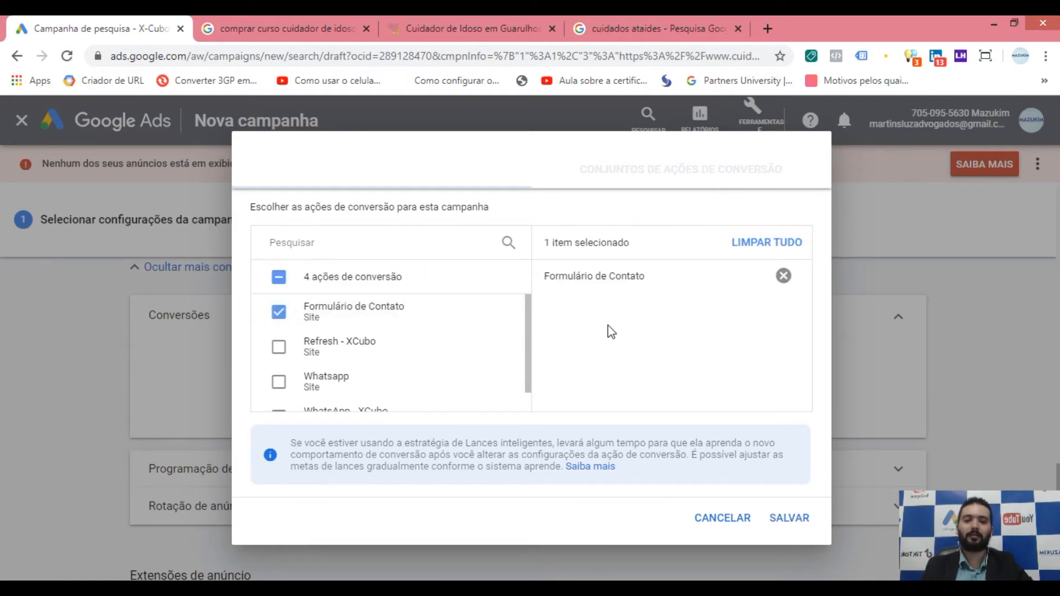
click(279, 347)
click(276, 303)
click(277, 333)
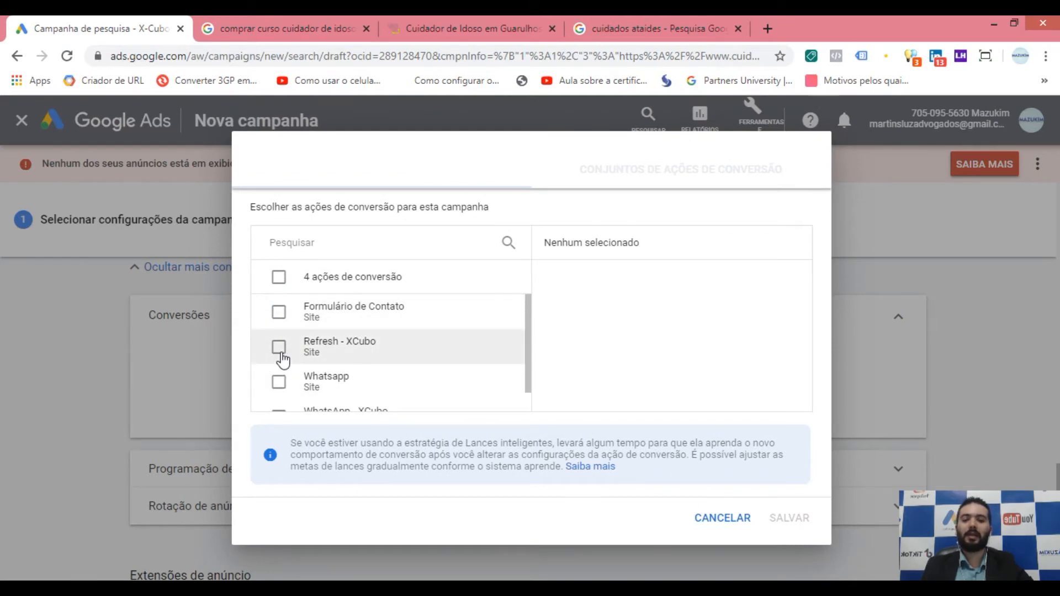
click(279, 348)
click(279, 312)
click(279, 335)
click(279, 312)
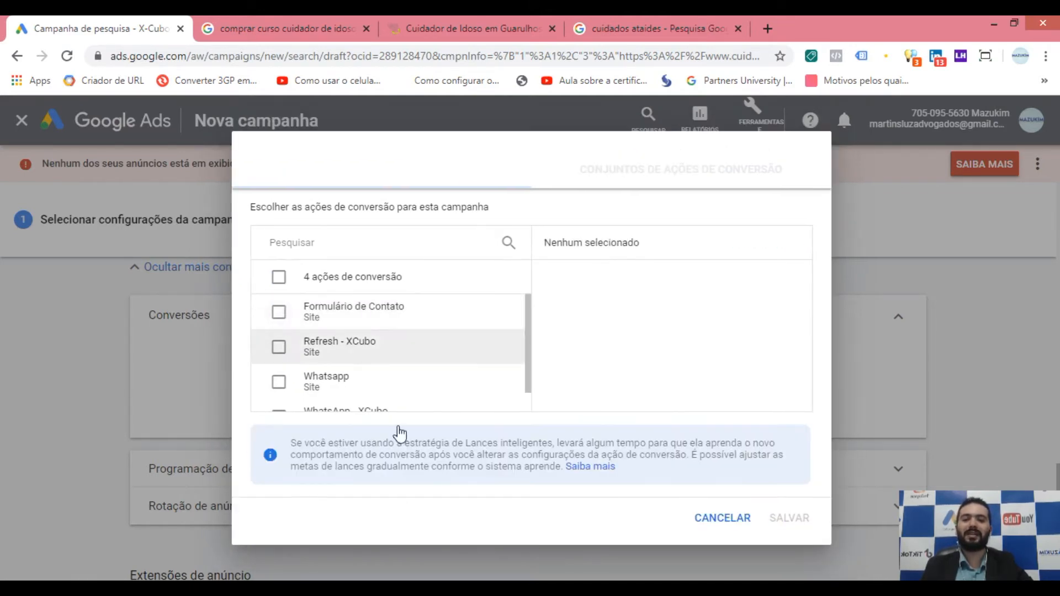
click(711, 519)
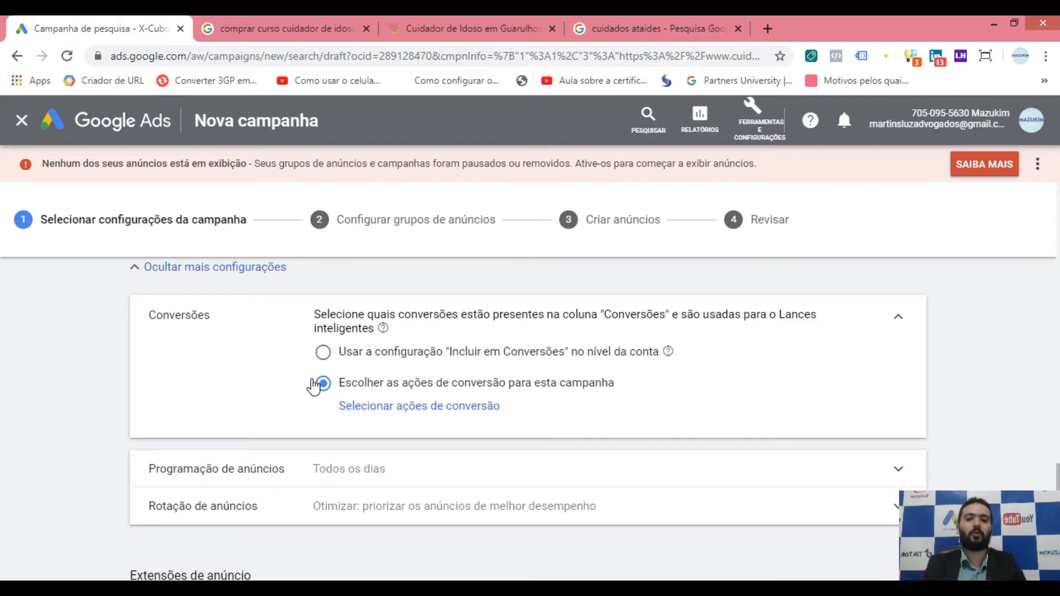
Set Conversões to the account-level "Incluir em Conversões" configuration and open the Programação de anúncios settings.
click(355, 360)
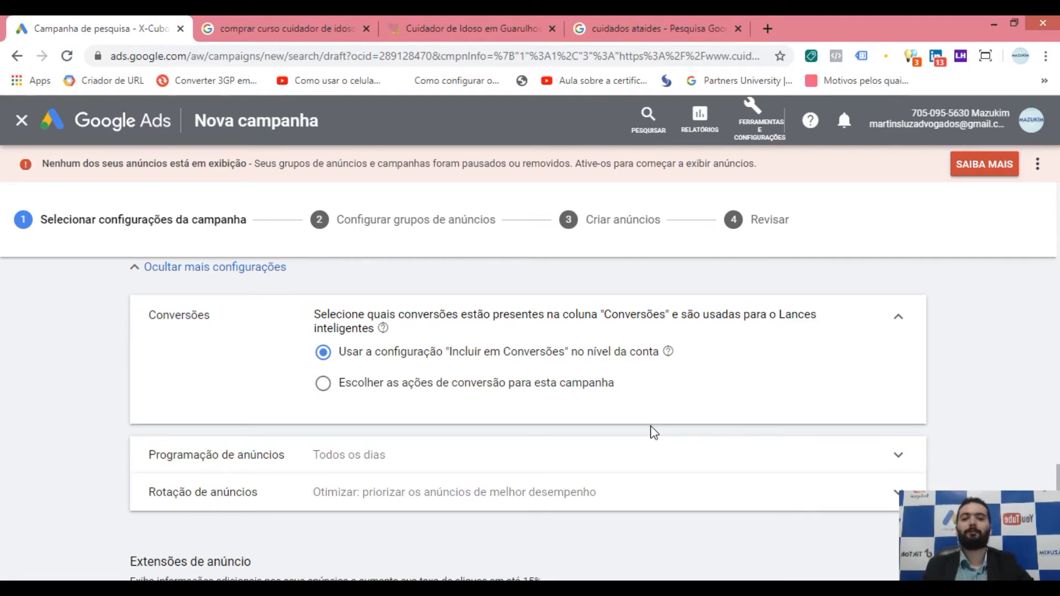
click(897, 320)
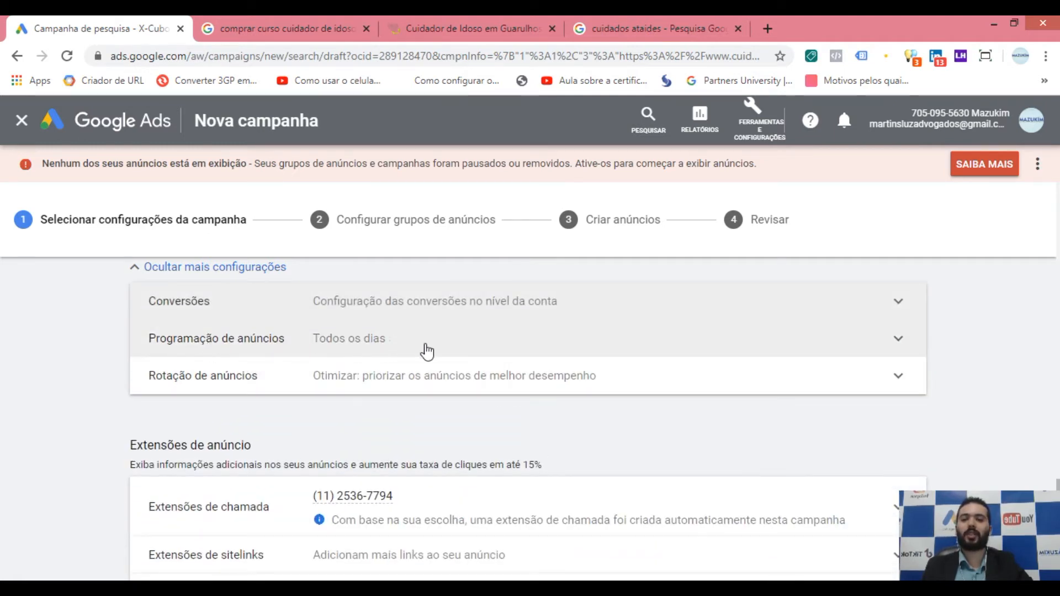
click(426, 351)
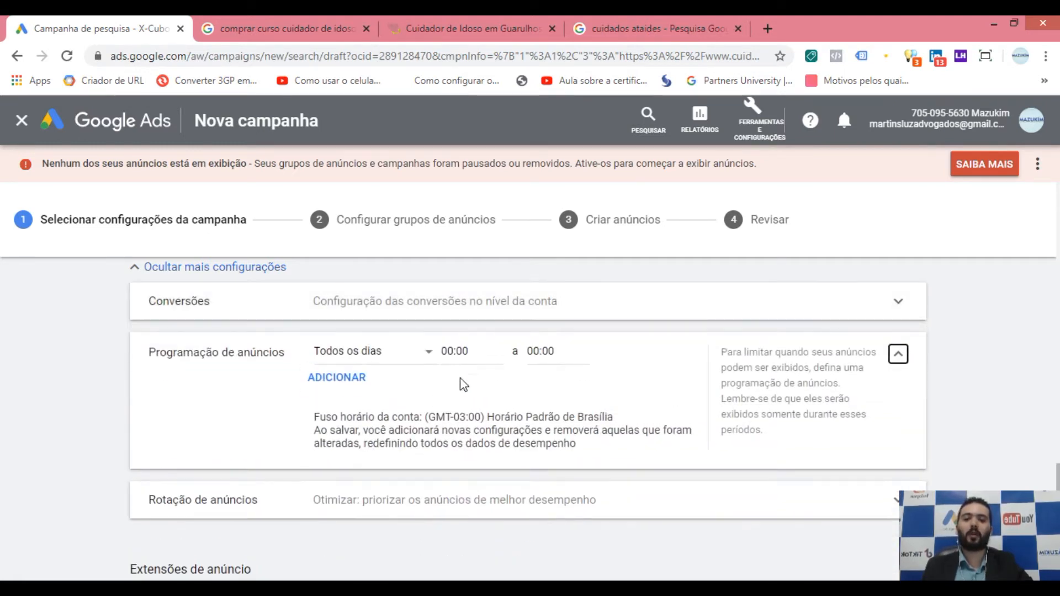
Set the ad schedule under Programação de anúncios to De segunda a sexta, from 08:00 to 18:00.
click(400, 360)
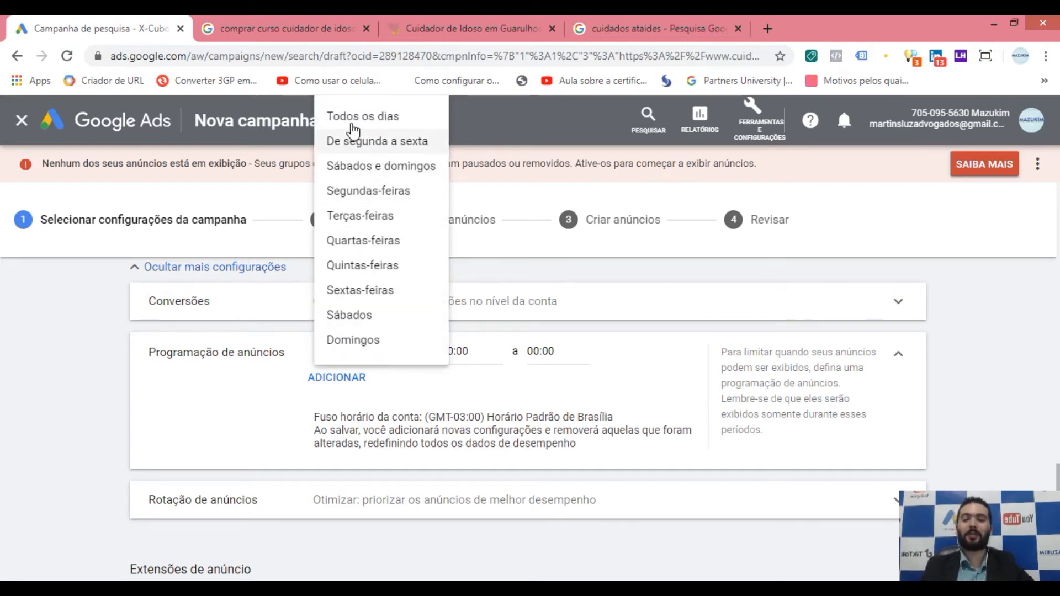
click(235, 413)
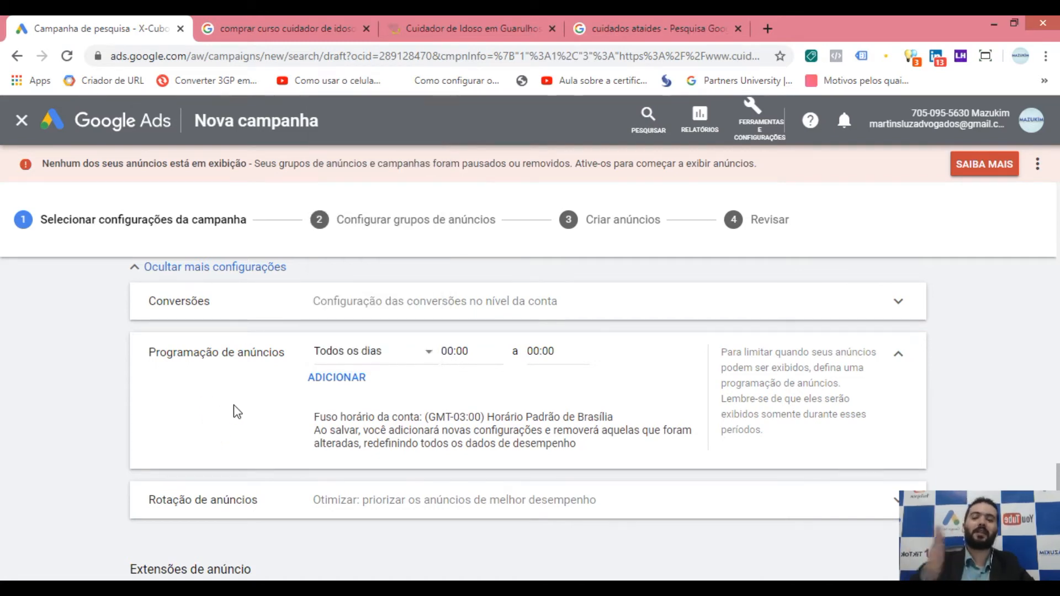
click(368, 358)
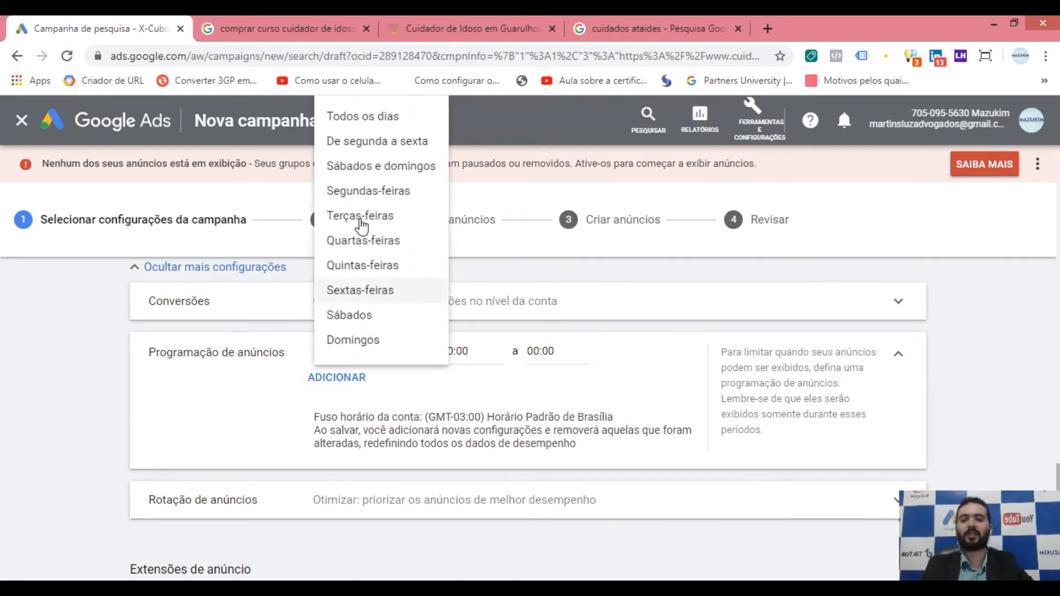
click(382, 141)
click(448, 351)
click(451, 352)
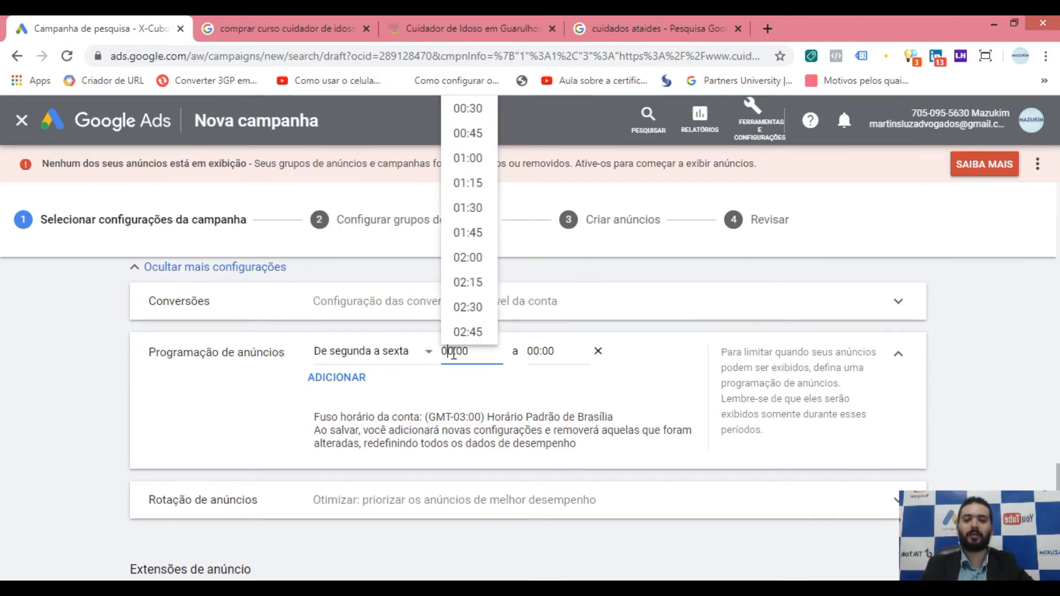
text(8)
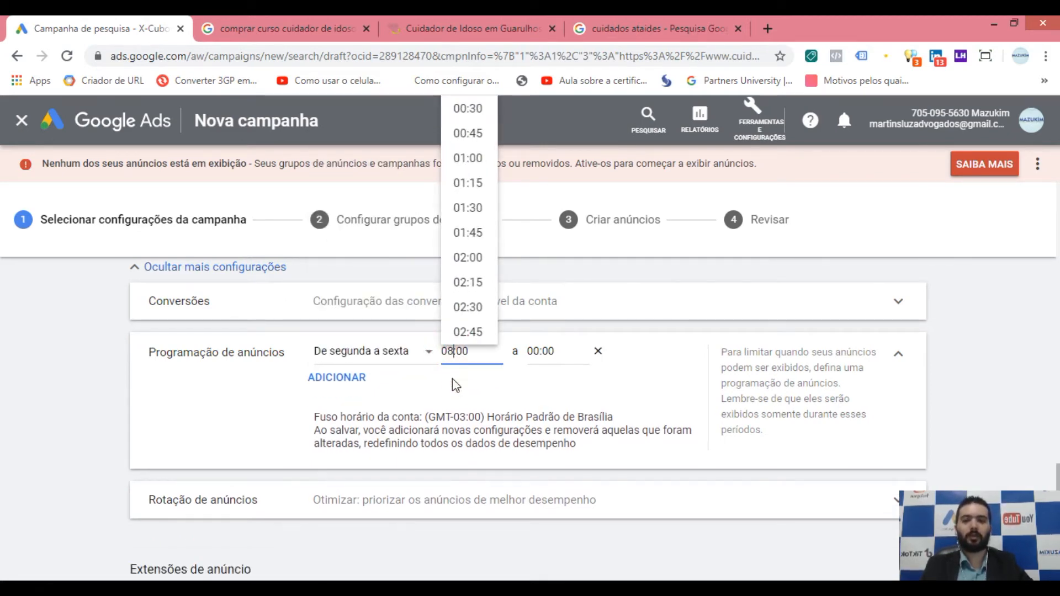
click(541, 353)
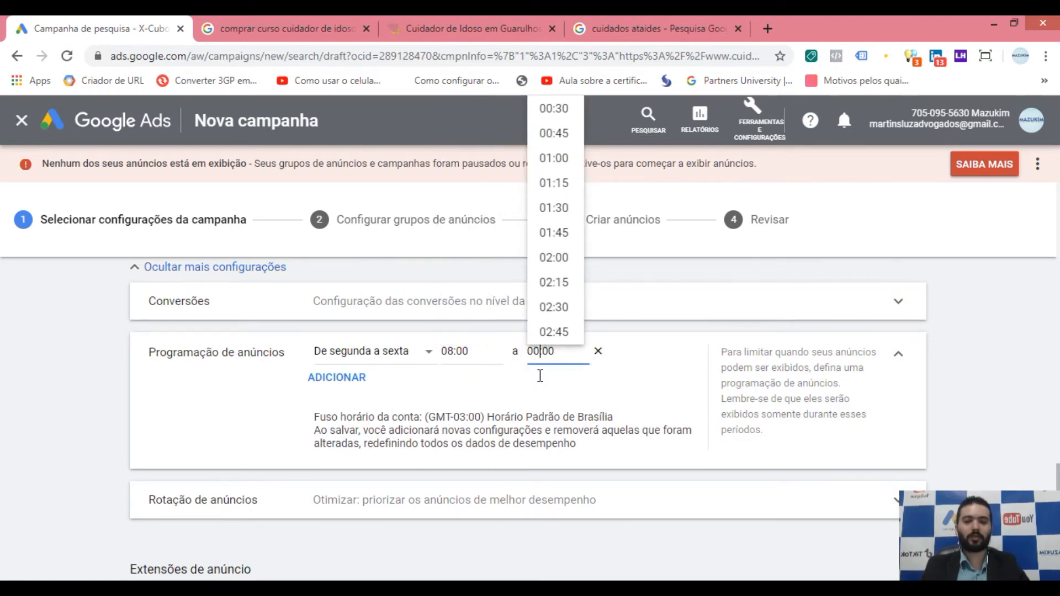
key(BackSpace)
key(BackSpace)
text(18)
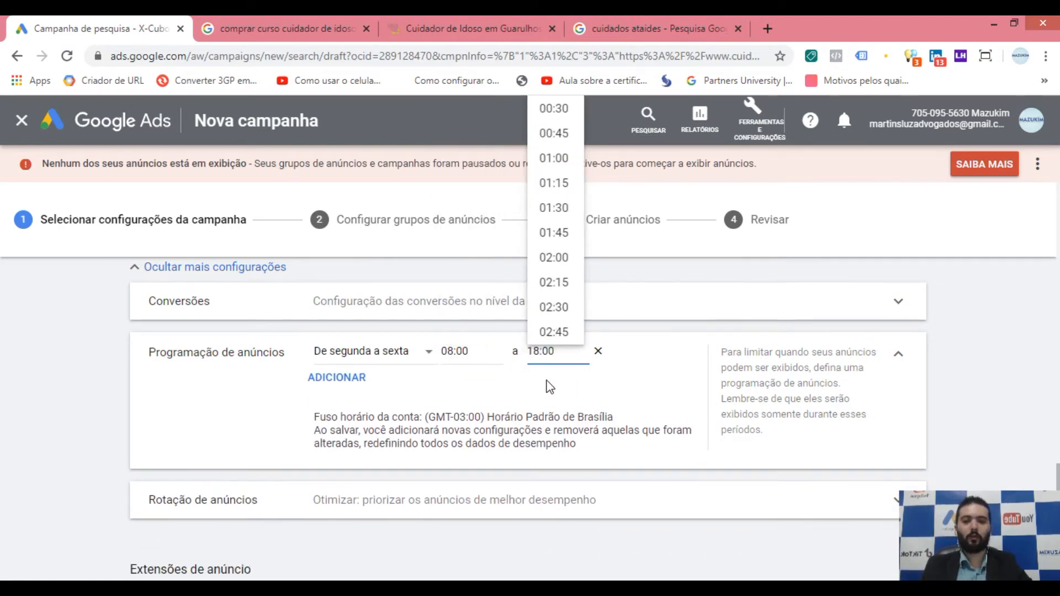
click(548, 402)
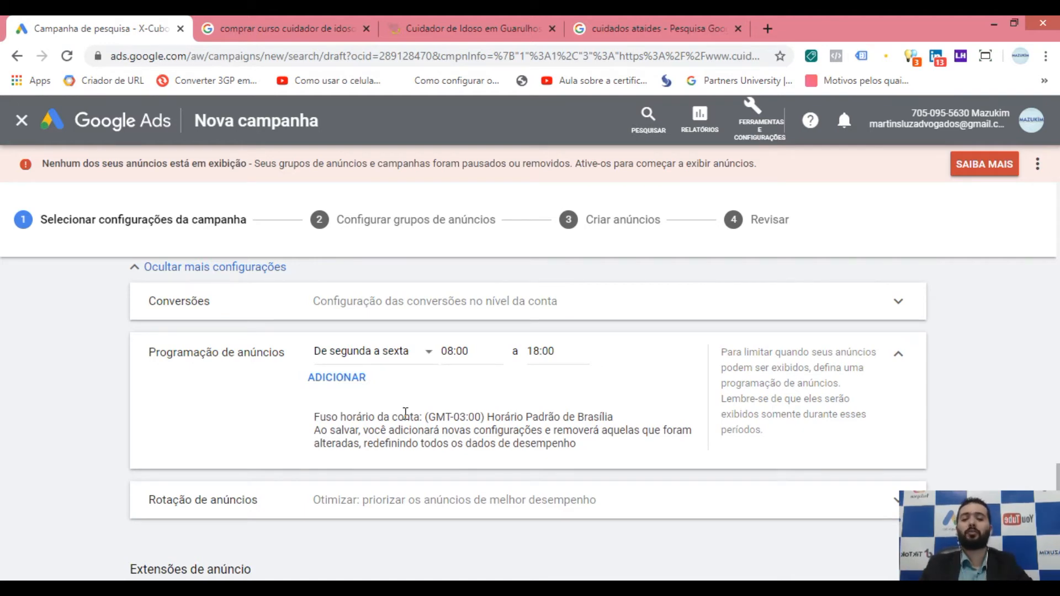
Add a second entry to the ad schedule for Sábados.
click(337, 379)
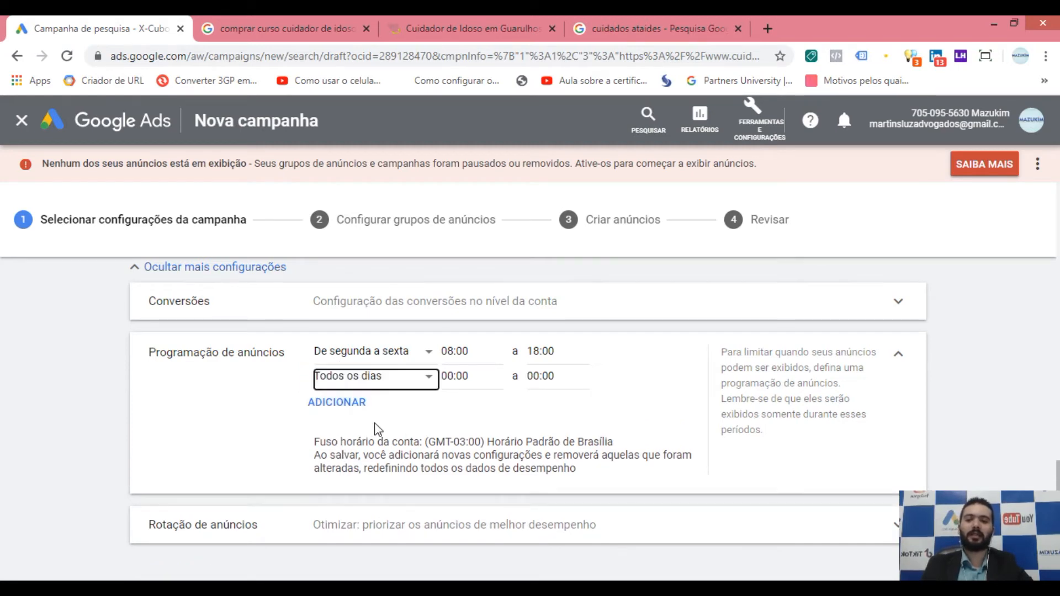
click(389, 381)
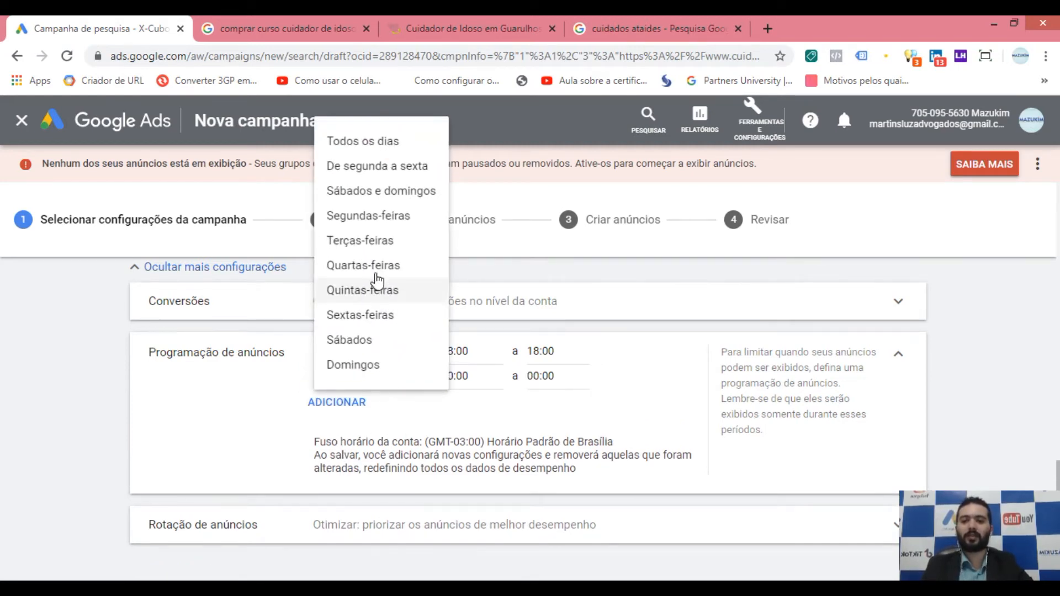
click(380, 340)
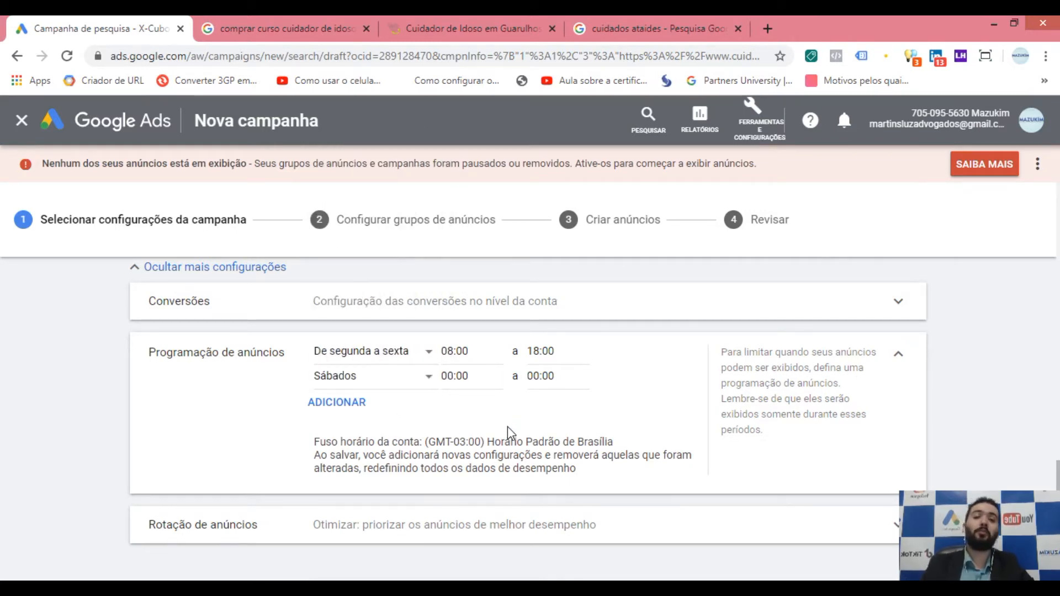
Add a third ad schedule entry for Domingos, from 10:00 to 13:00.
click(347, 411)
click(407, 404)
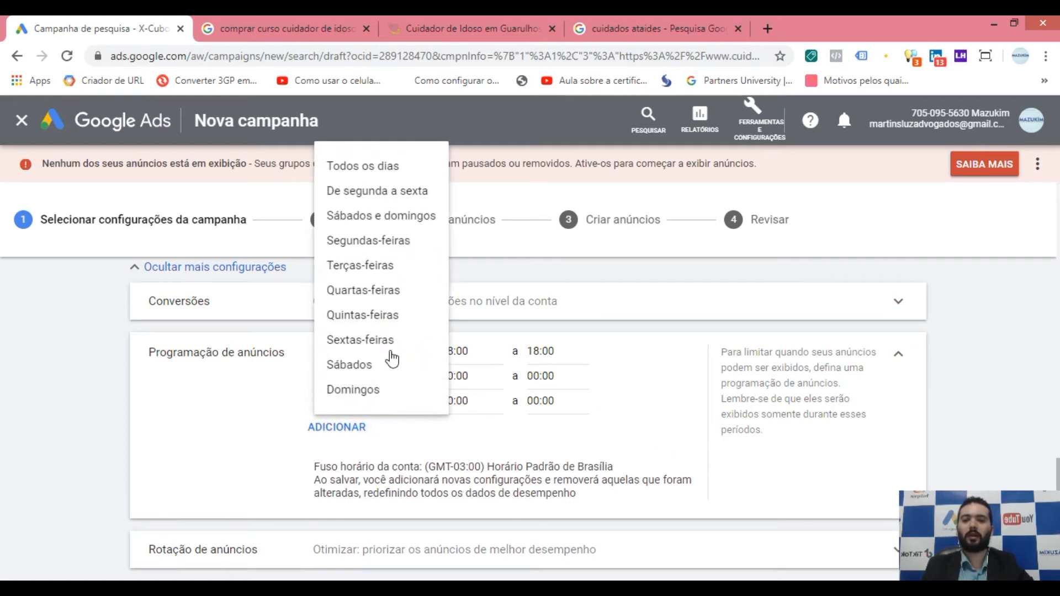
click(386, 390)
click(455, 402)
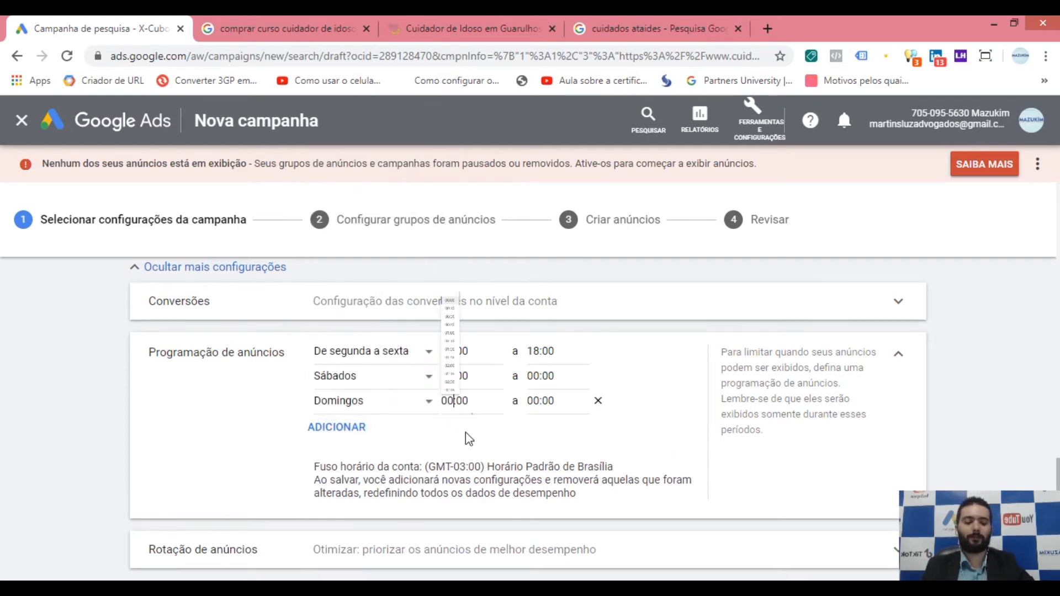
key(BackSpace)
key(BackSpace)
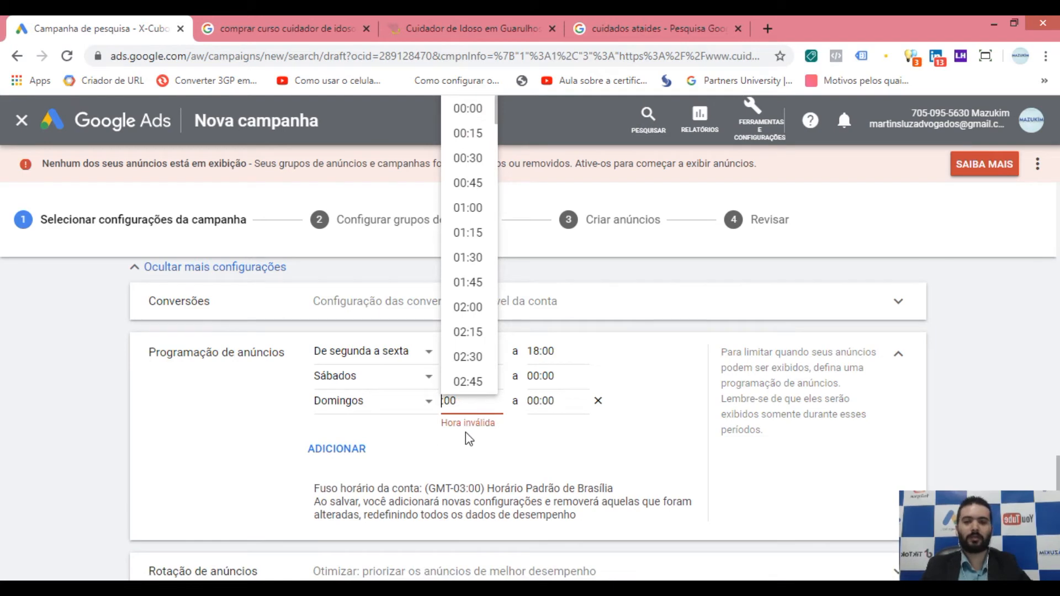
text(10)
click(539, 414)
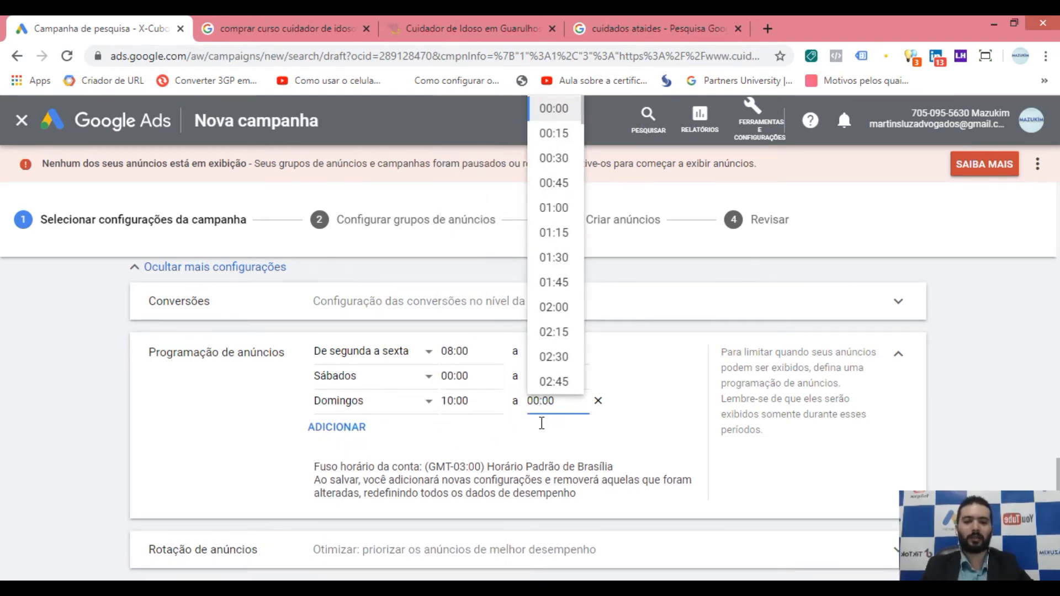
key(BackSpace)
key(BackSpace)
text(13)
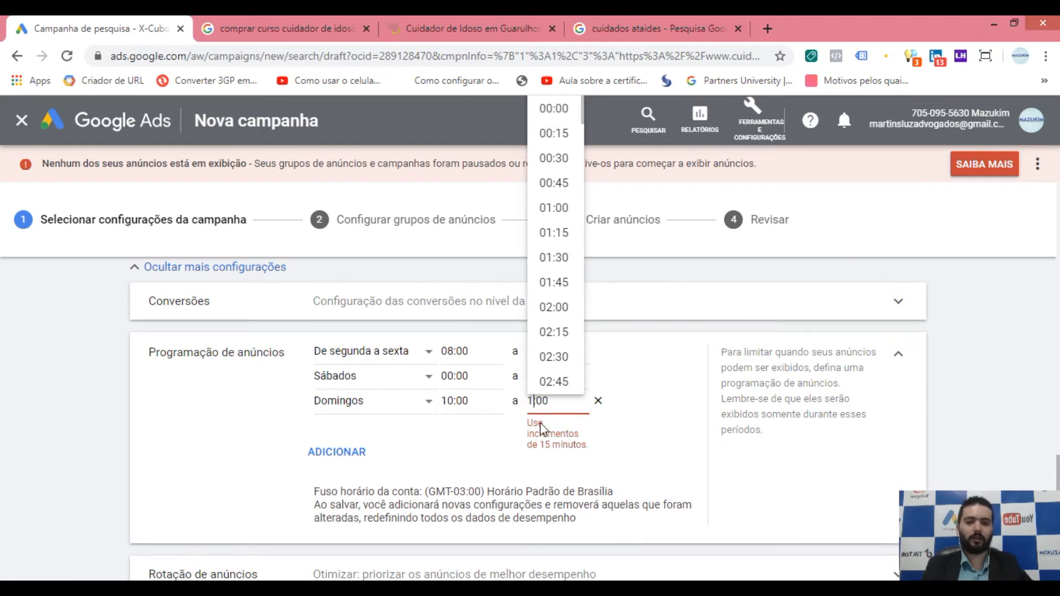
click(669, 439)
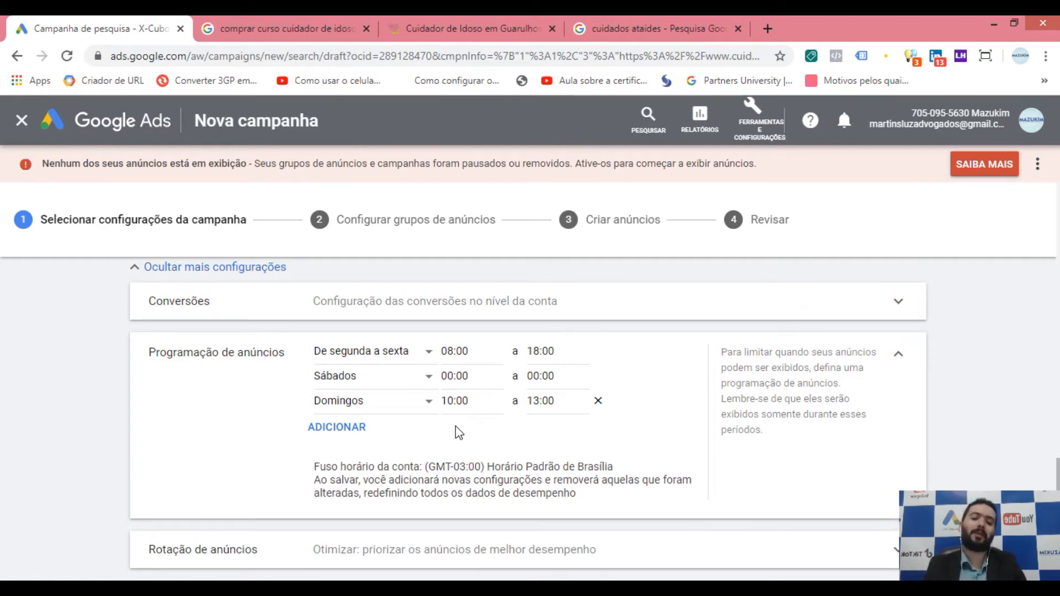
Remove the Domingos, Sábados and De segunda a sexta entries from the ad schedule.
click(598, 401)
click(598, 377)
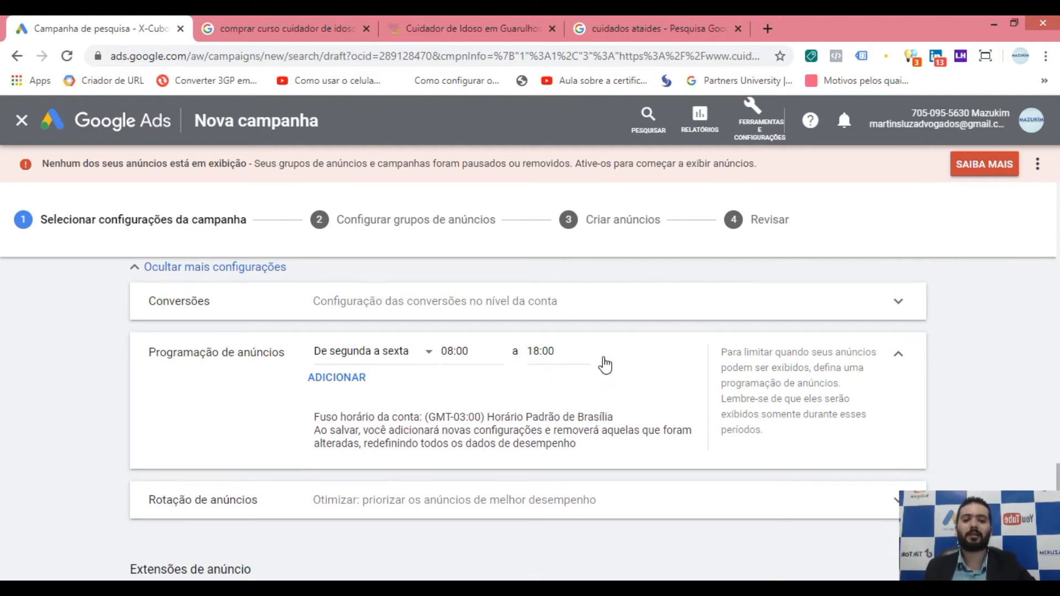
click(597, 352)
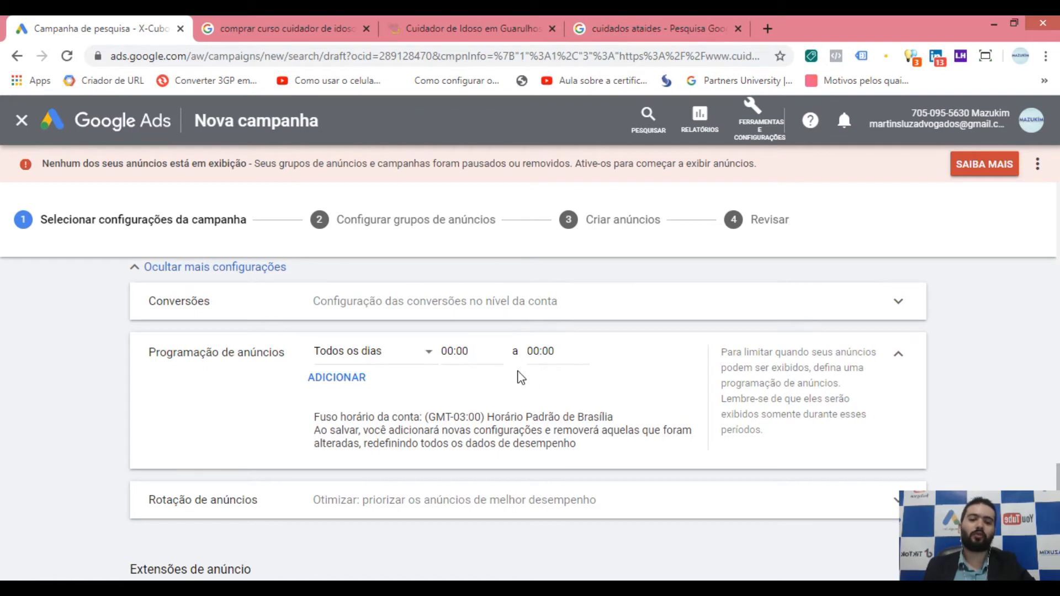
click(622, 445)
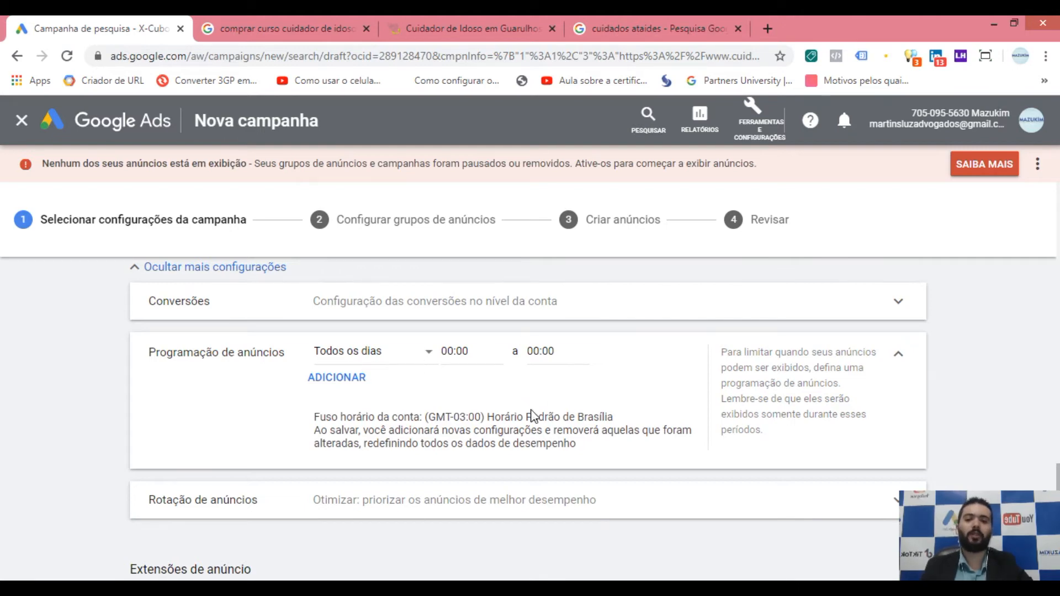
Expand Rotação de anúncios, try Não otimizar: alternar os anúncios indefinidamente, and restore Otimizar: priorizar os anúncios de melhor desempenho.
scroll(619, 407, down, 1)
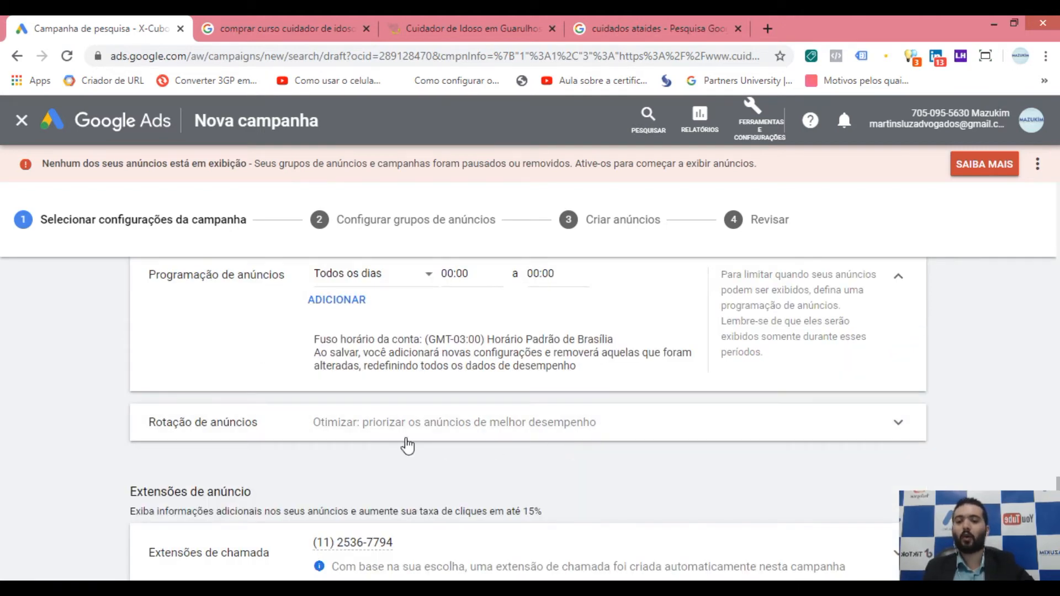
click(530, 428)
scroll(676, 450, down, 1)
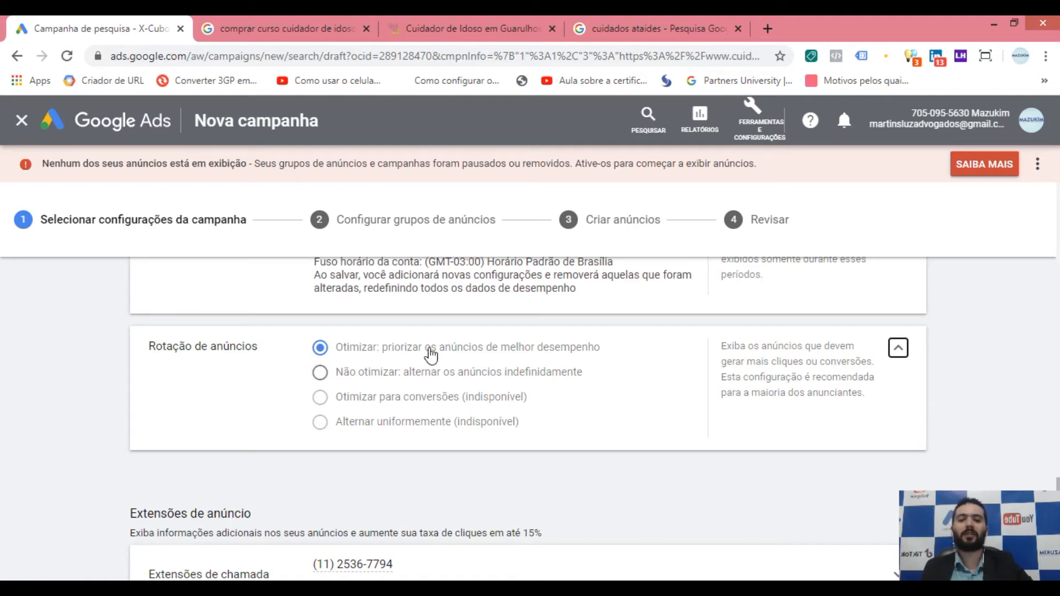
click(346, 374)
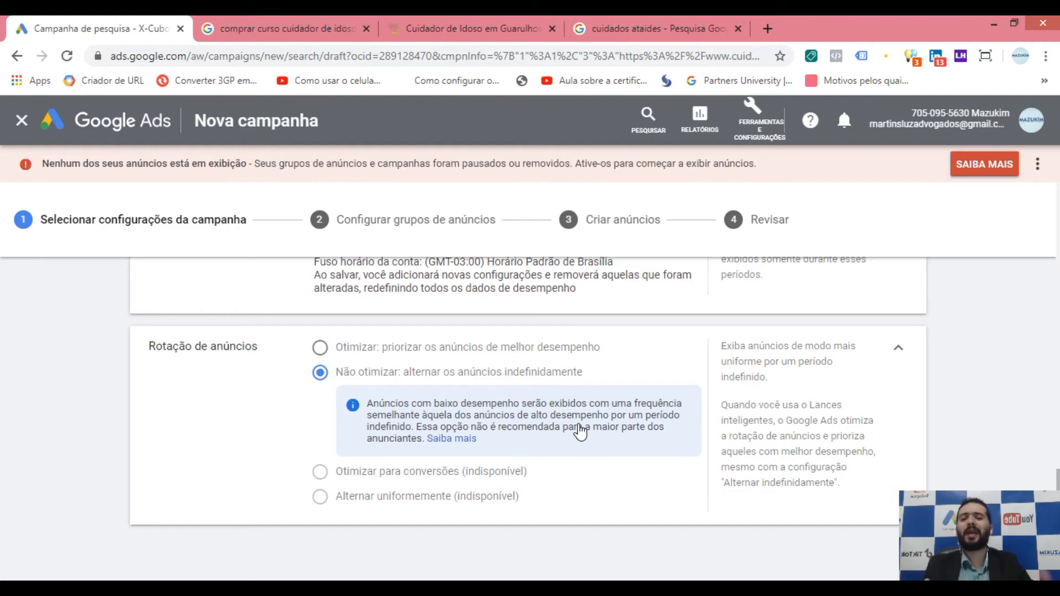
click(353, 348)
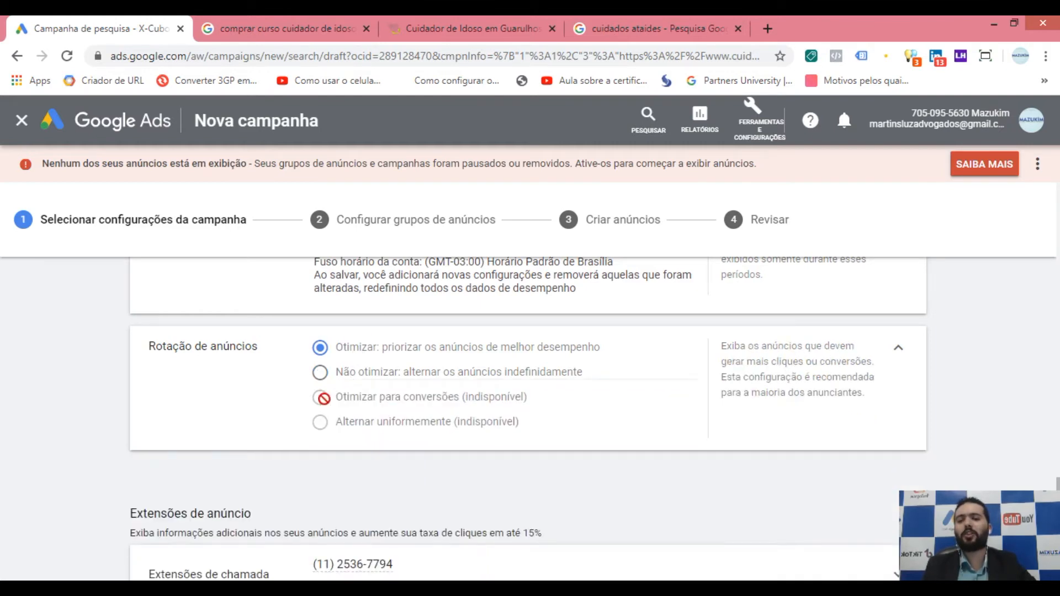
click(350, 377)
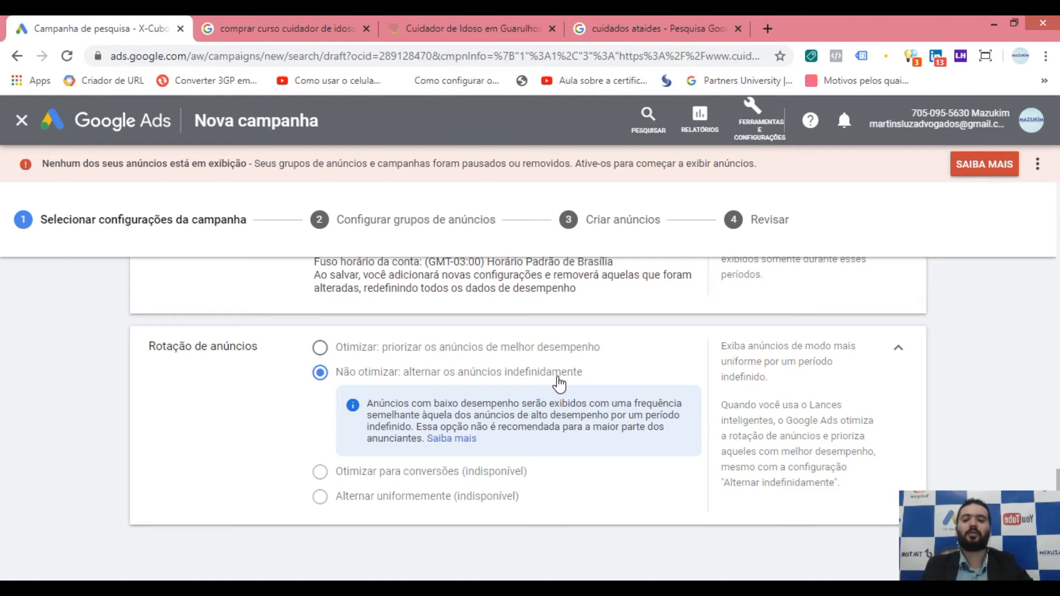
click(376, 353)
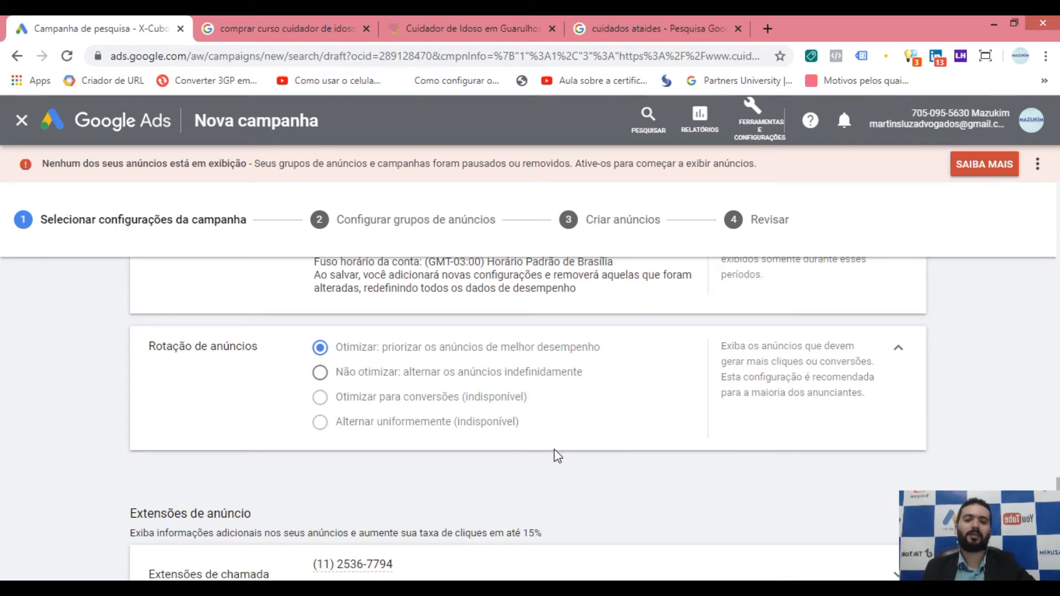
Add the aplicativo, mensagem and snippet estruturado extension types to the campaign's Extensões de anúncio section.
scroll(357, 414, down, 3)
scroll(358, 418, up, 3)
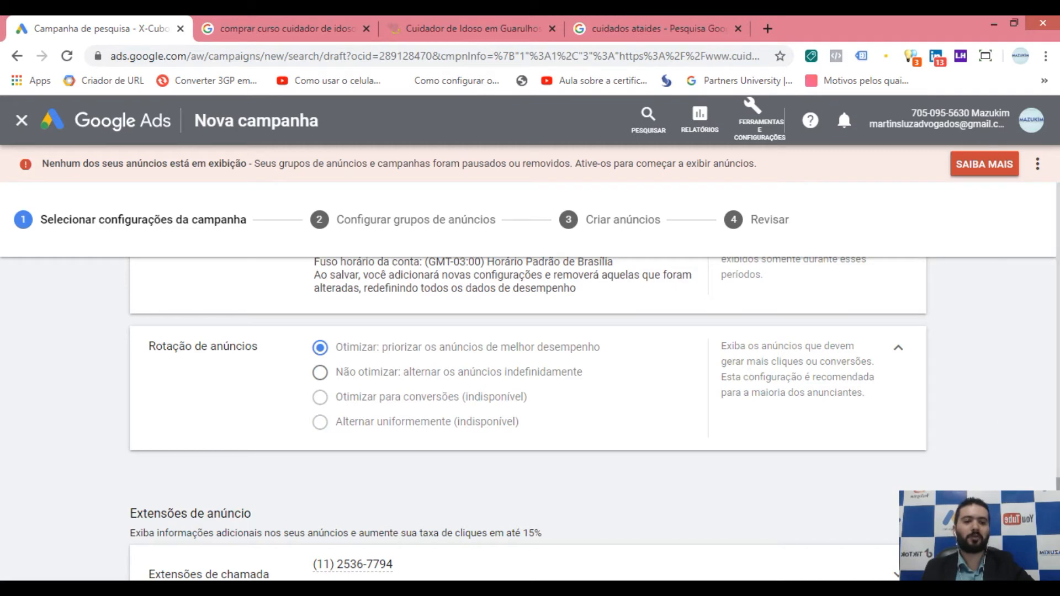
scroll(528, 411, down, 4)
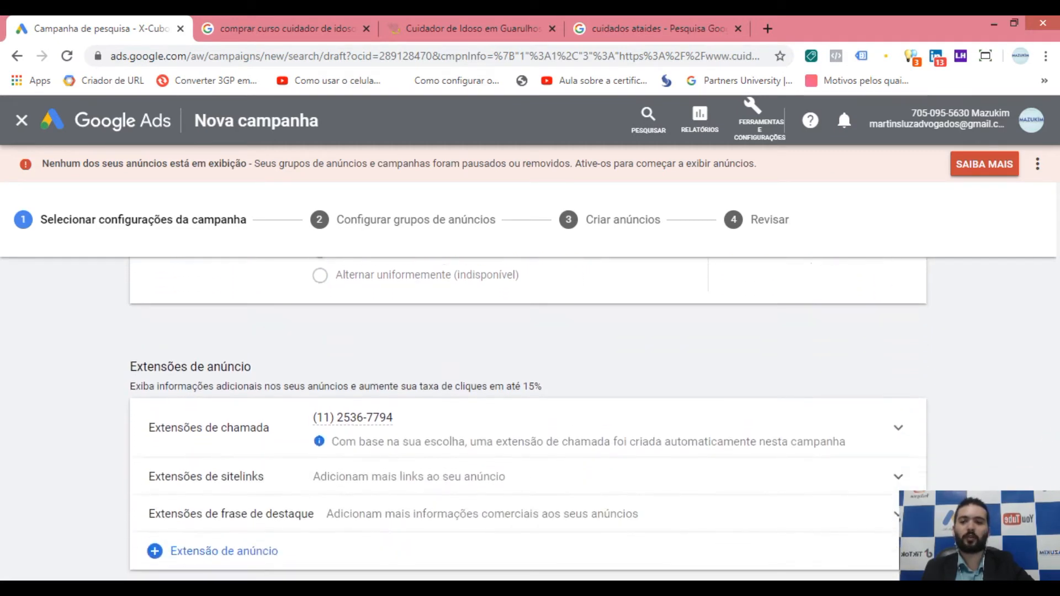
scroll(724, 381, up, 1)
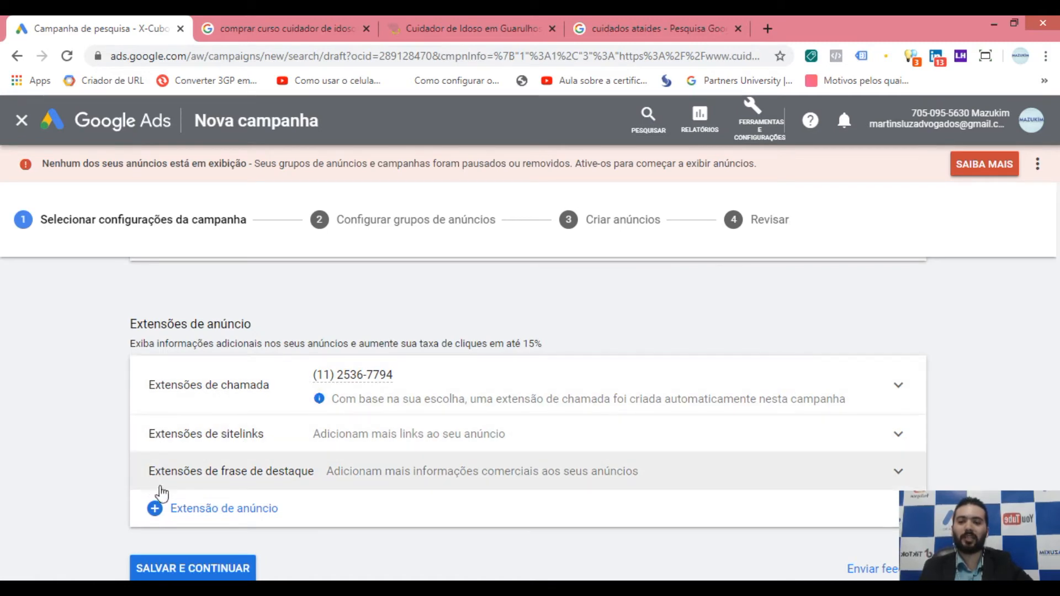
click(222, 518)
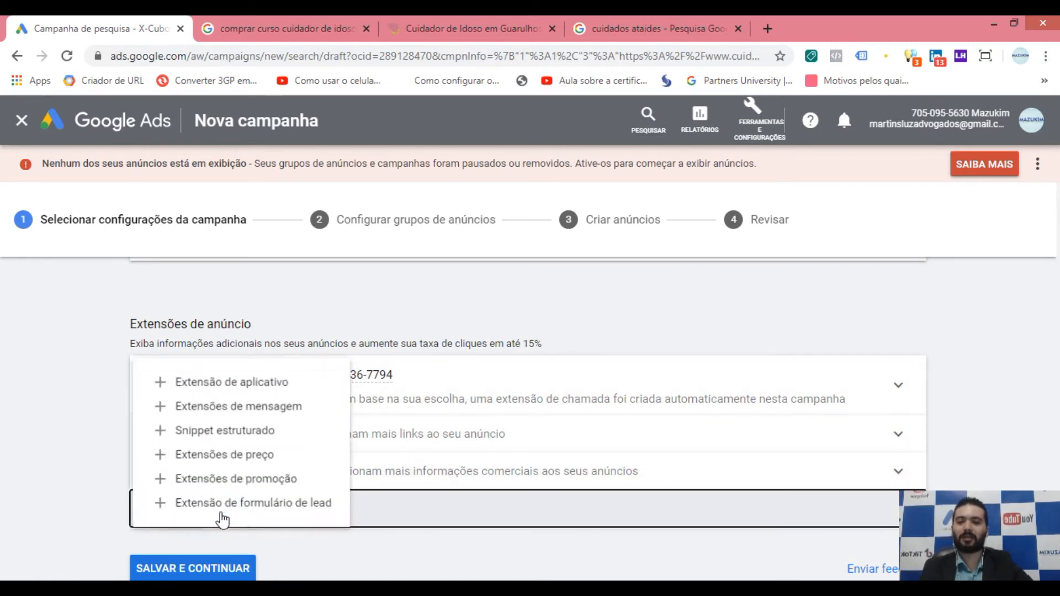
click(232, 375)
click(221, 547)
click(248, 441)
scroll(190, 460, down, 1)
click(220, 504)
click(221, 424)
Add the preço, promoção and formulário de lead extension types to the campaign's Extensões de anúncio section.
scroll(93, 405, down, 1)
click(208, 472)
click(240, 475)
click(234, 507)
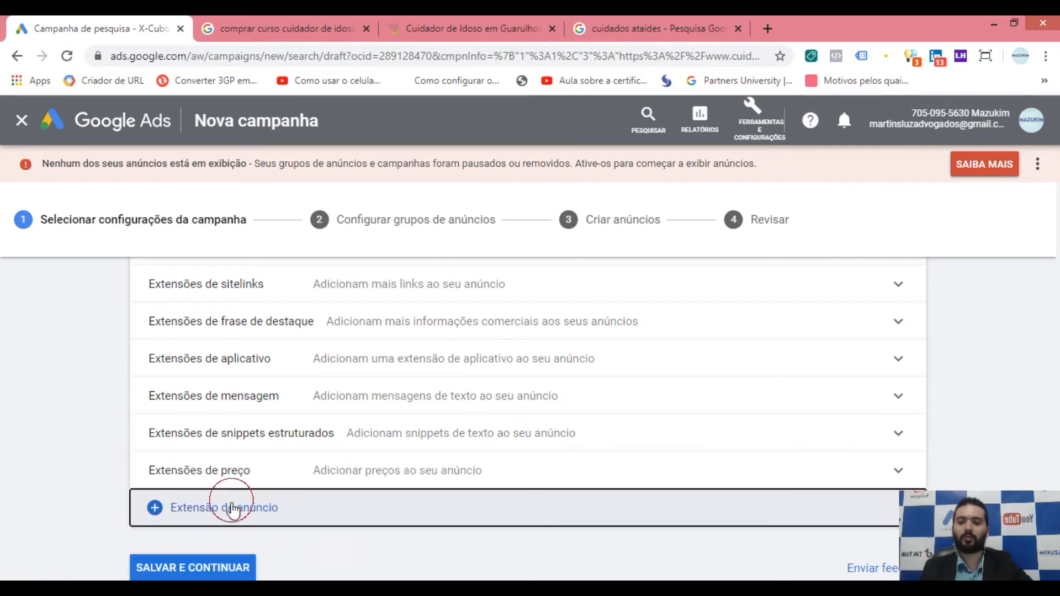
click(227, 515)
click(229, 544)
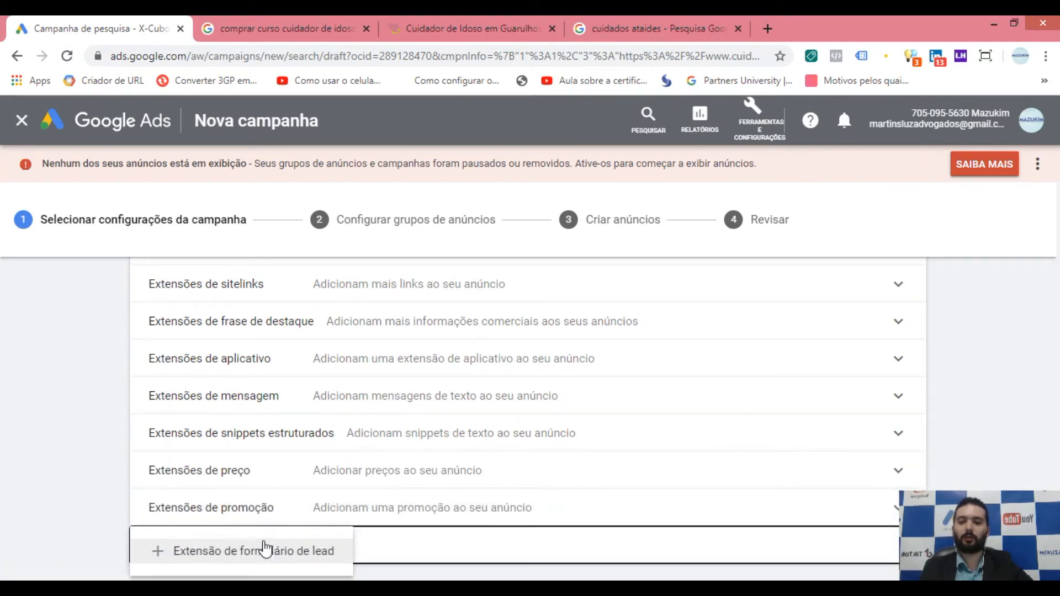
click(270, 554)
scroll(939, 472, down, 1)
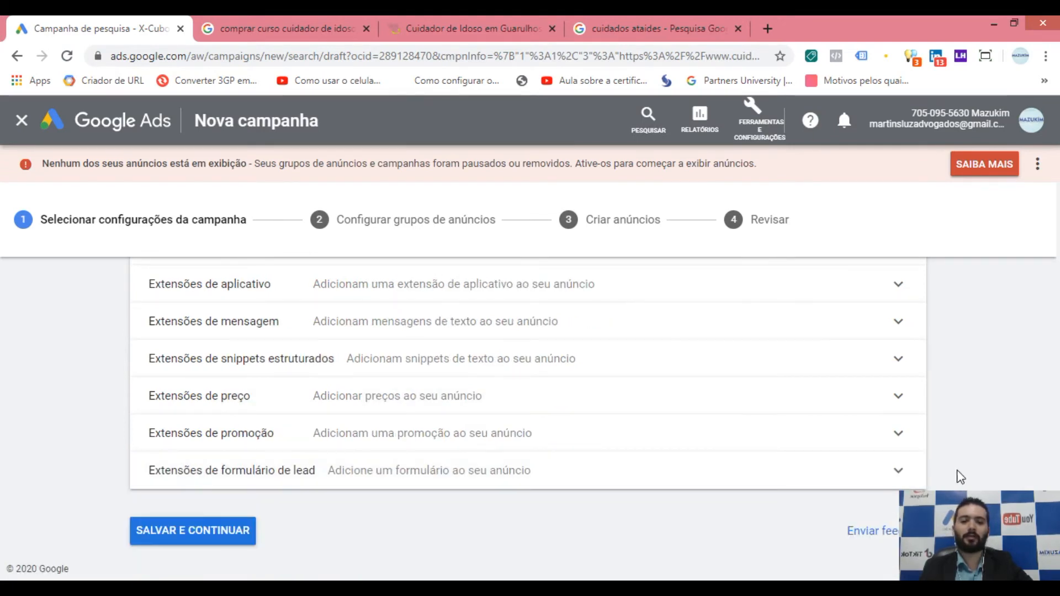
scroll(977, 442, up, 3)
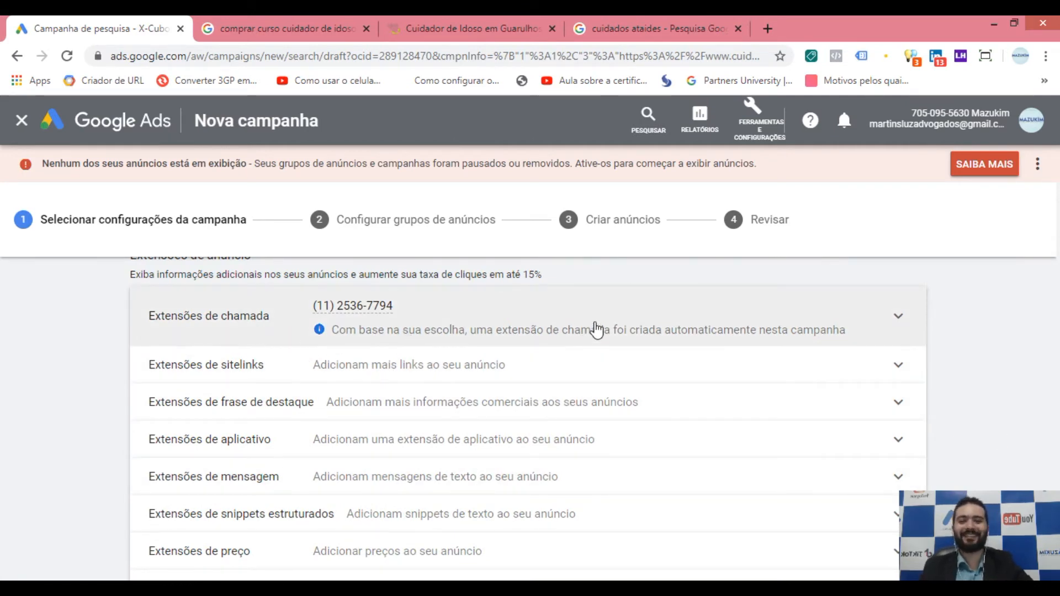
scroll(546, 407, up, 1)
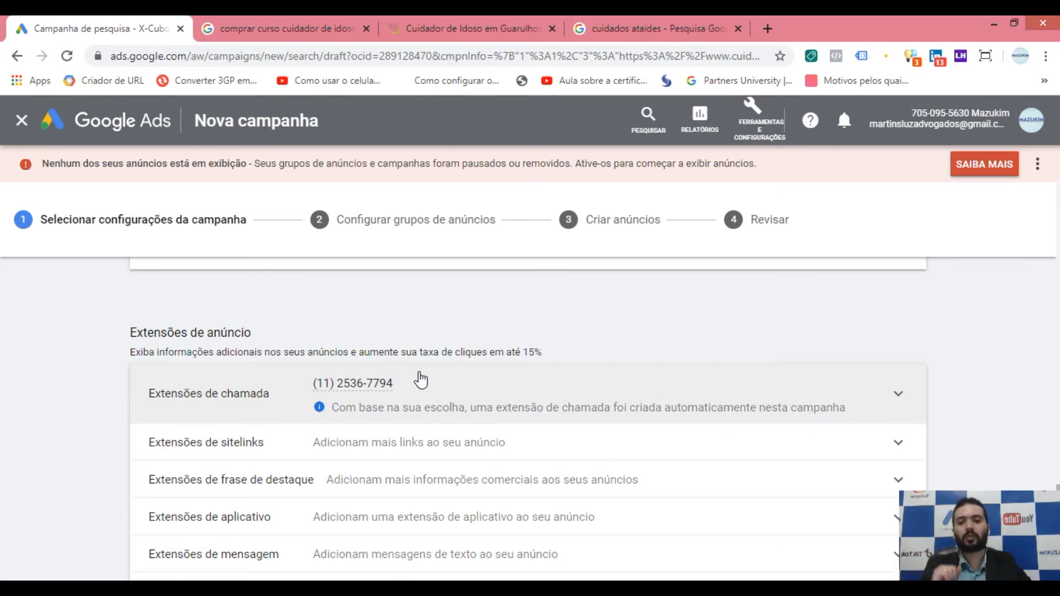
Switch to the Google results for comprar curso cuidador de idoso and examine the callout phrases in the querosercuidador.com.br ad.
click(293, 25)
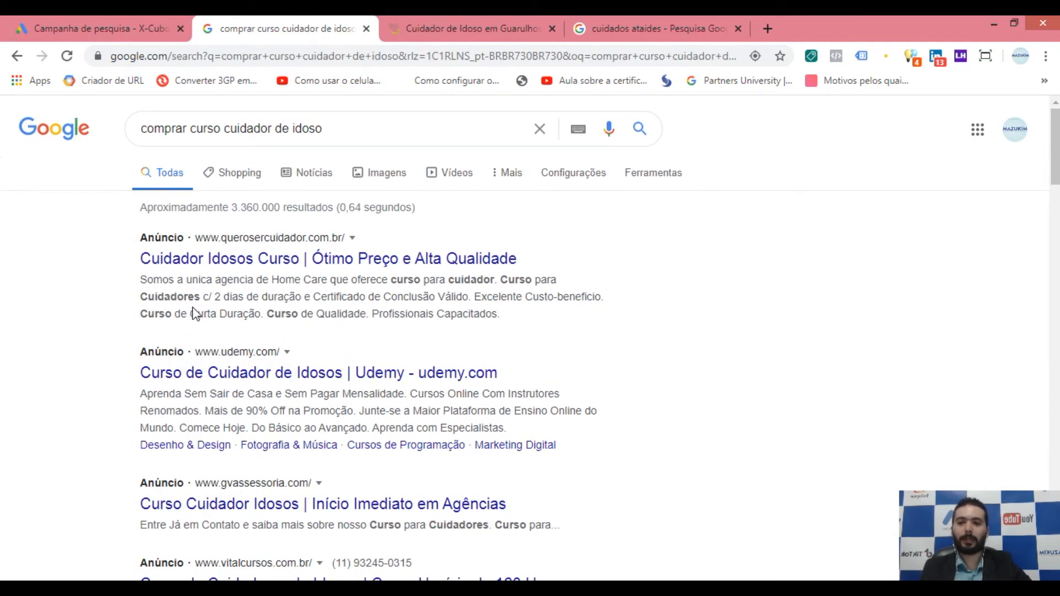
drag(138, 314, 210, 318)
click(280, 324)
drag(496, 314, 148, 318)
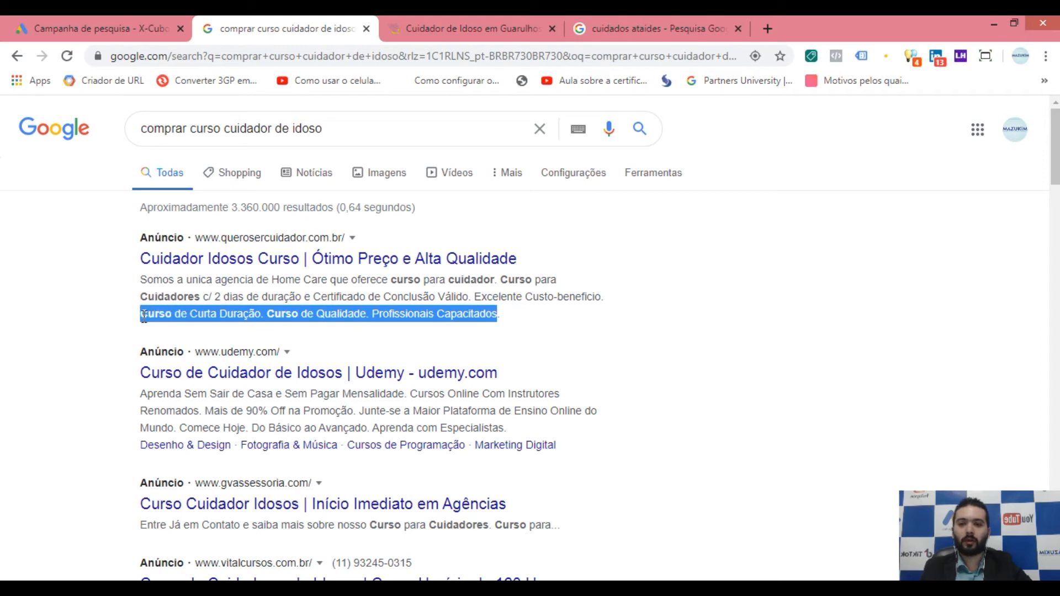
click(136, 316)
drag(142, 314, 174, 314)
click(228, 310)
double_click(274, 314)
click(343, 314)
drag(401, 312, 499, 314)
click(508, 317)
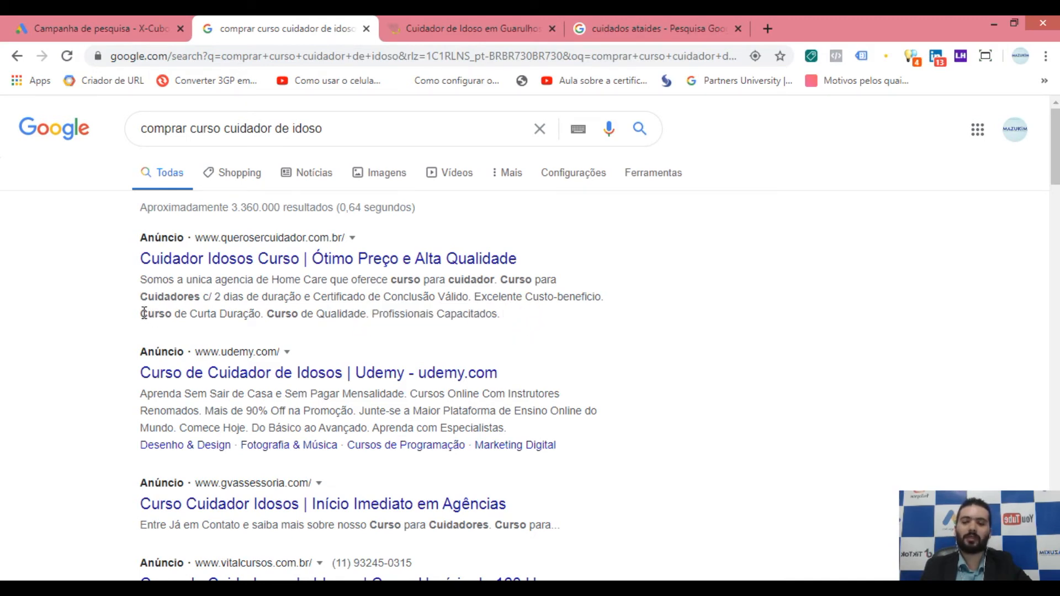
Examine the description text and the sitelinks under it in the udemy.com ad.
scroll(260, 356, down, 1)
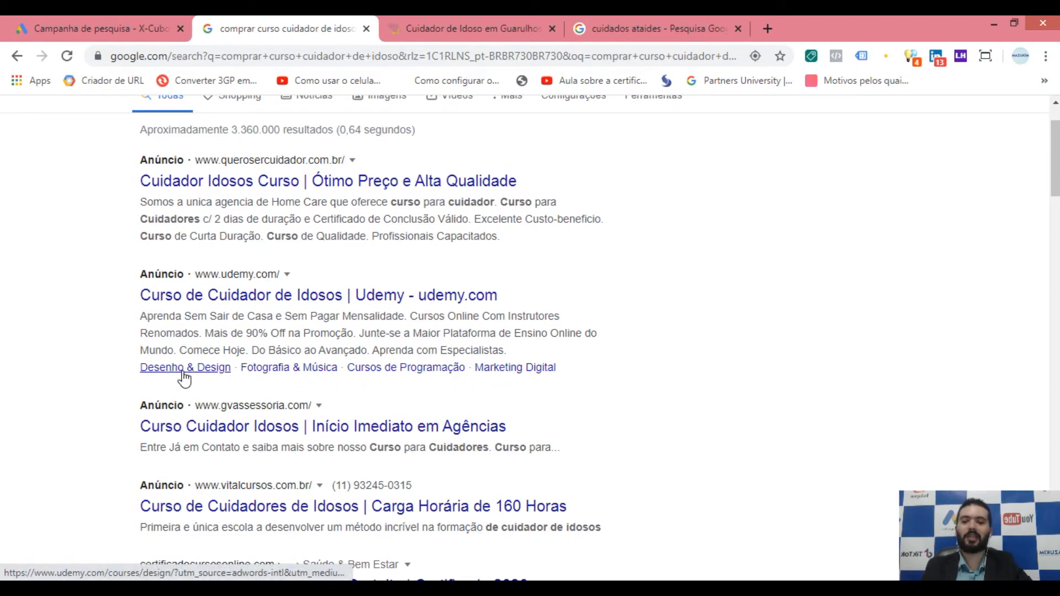
drag(127, 368, 218, 368)
click(234, 388)
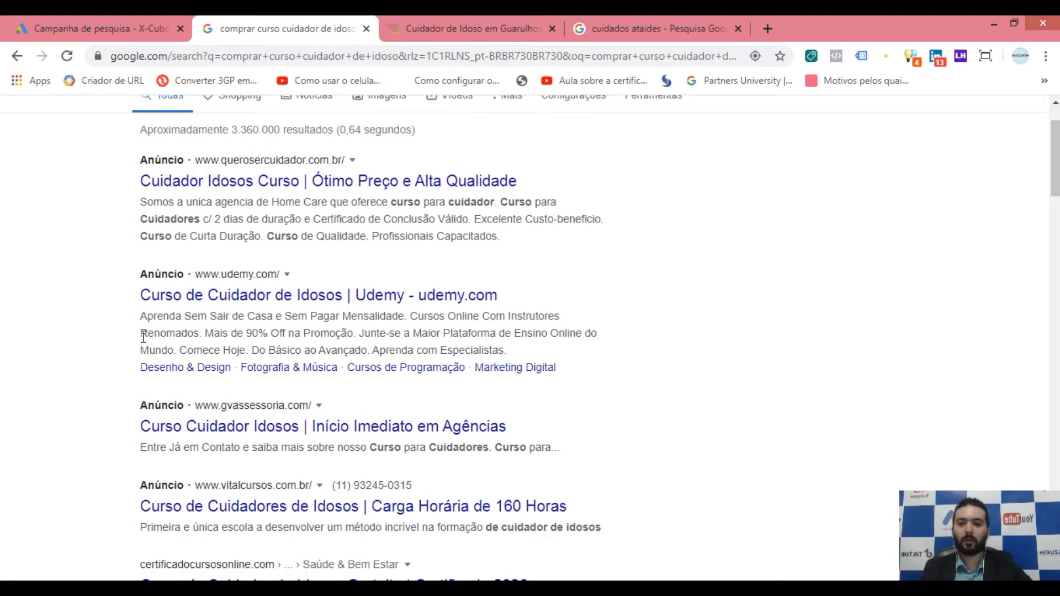
drag(143, 338, 243, 334)
click(211, 334)
click(218, 341)
click(243, 333)
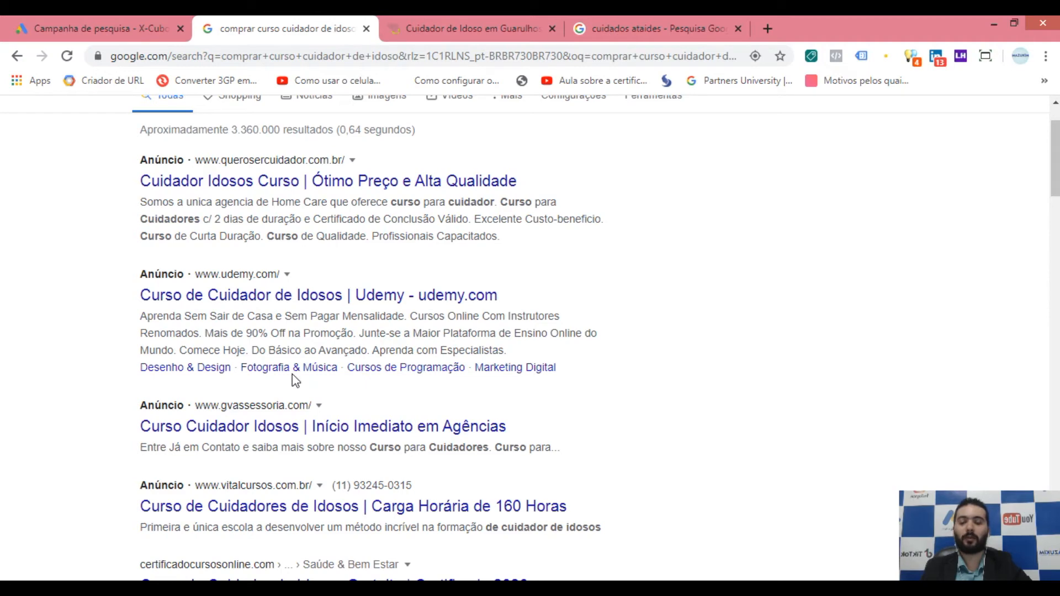
drag(191, 351, 283, 352)
click(336, 351)
drag(396, 352, 408, 349)
click(466, 350)
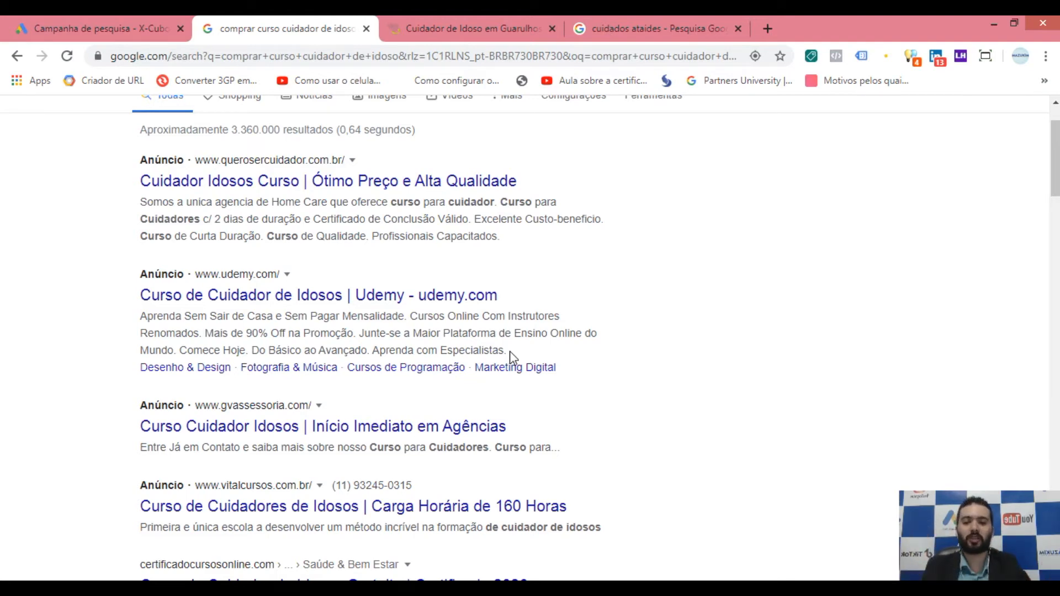
Examine the call extension's phone number and the description line in the vitalcursos.com.br ad.
scroll(546, 406, down, 1)
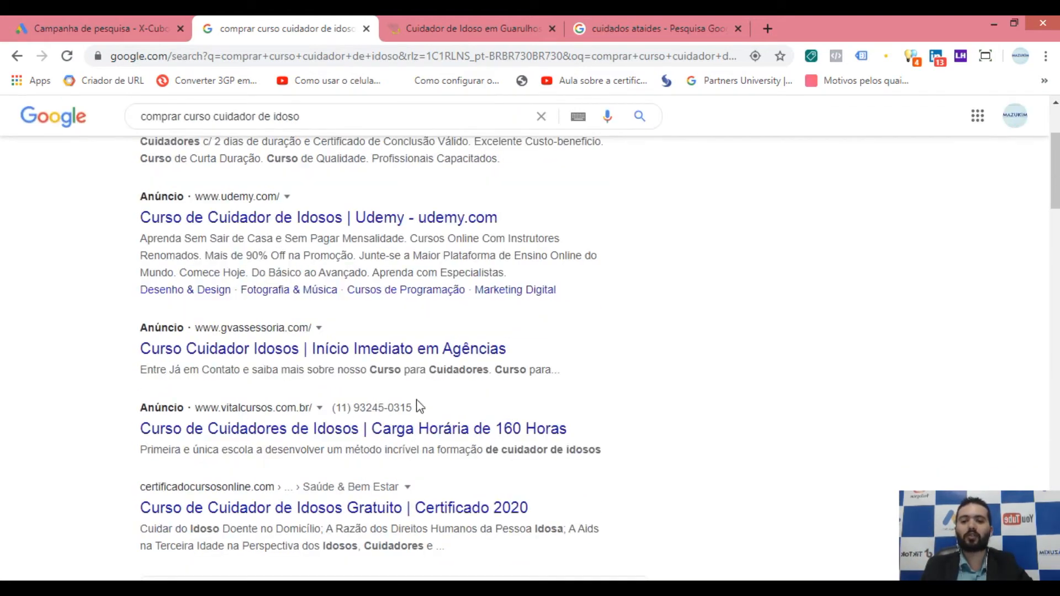
drag(415, 407, 370, 406)
click(365, 406)
click(382, 400)
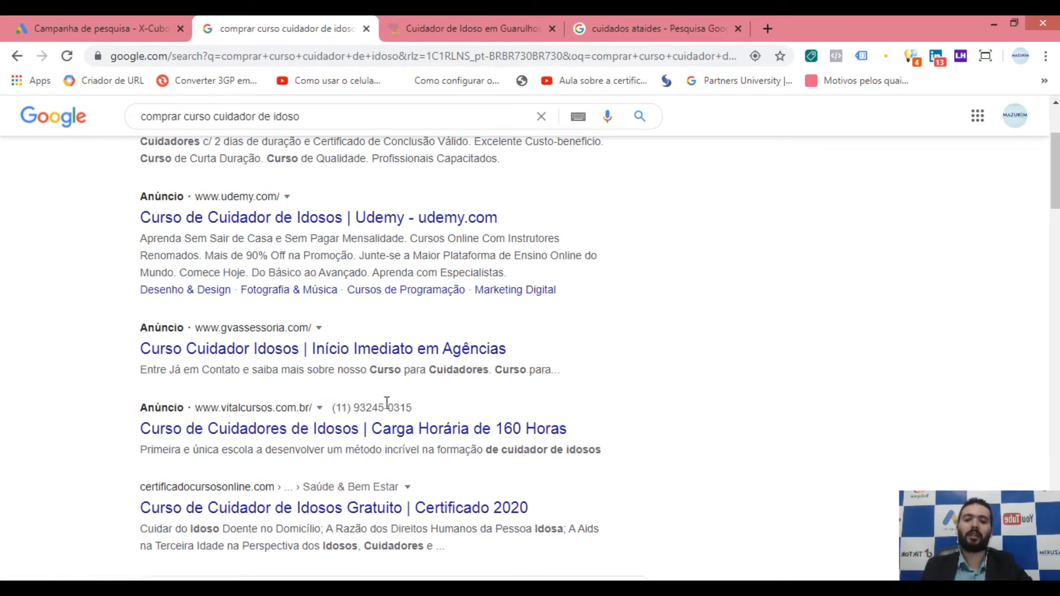
click(136, 435)
drag(138, 437, 309, 450)
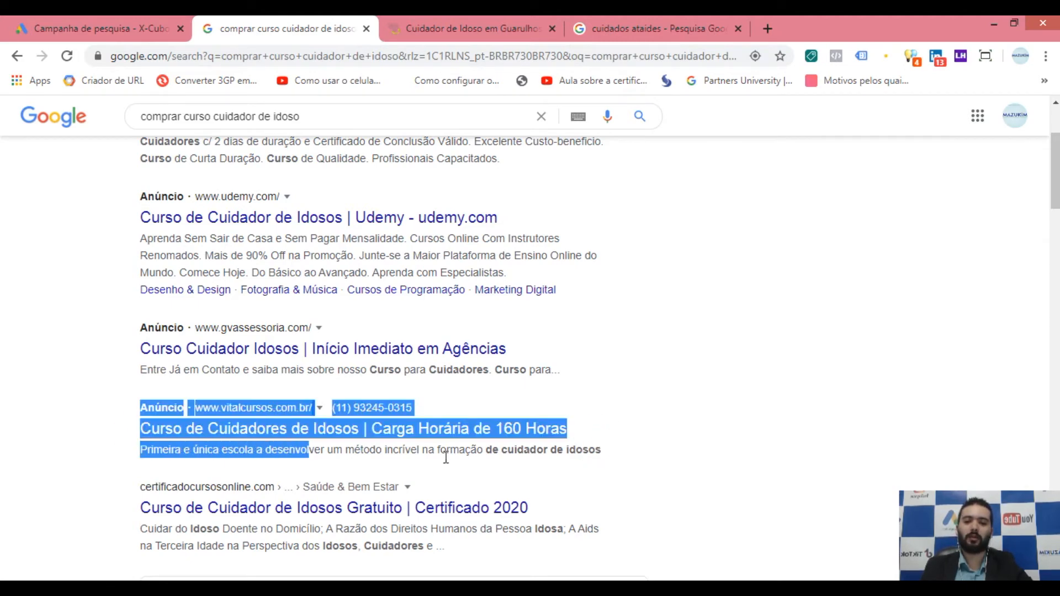
click(407, 468)
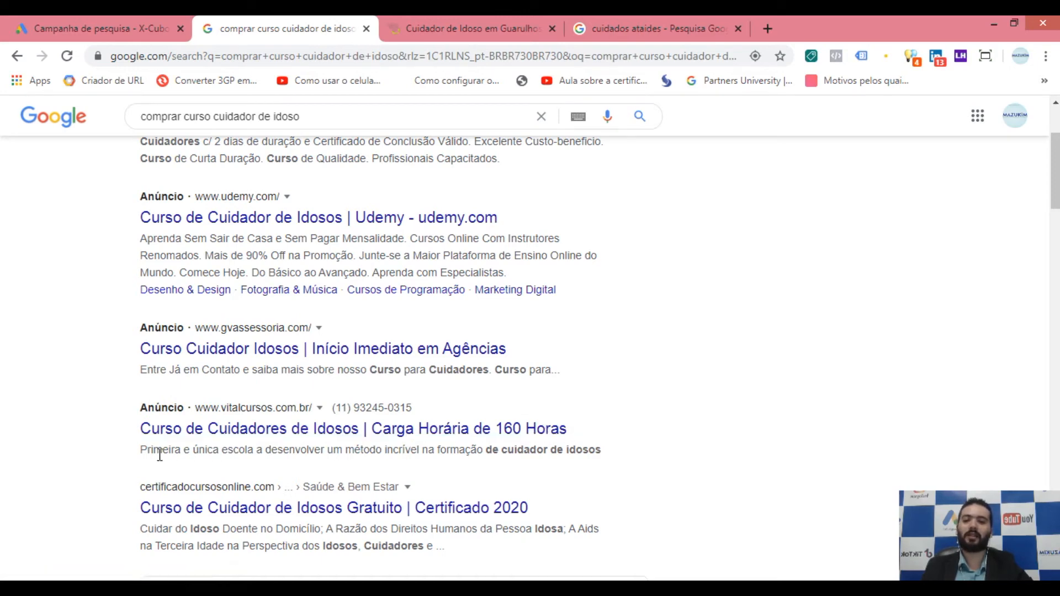
drag(142, 453, 589, 450)
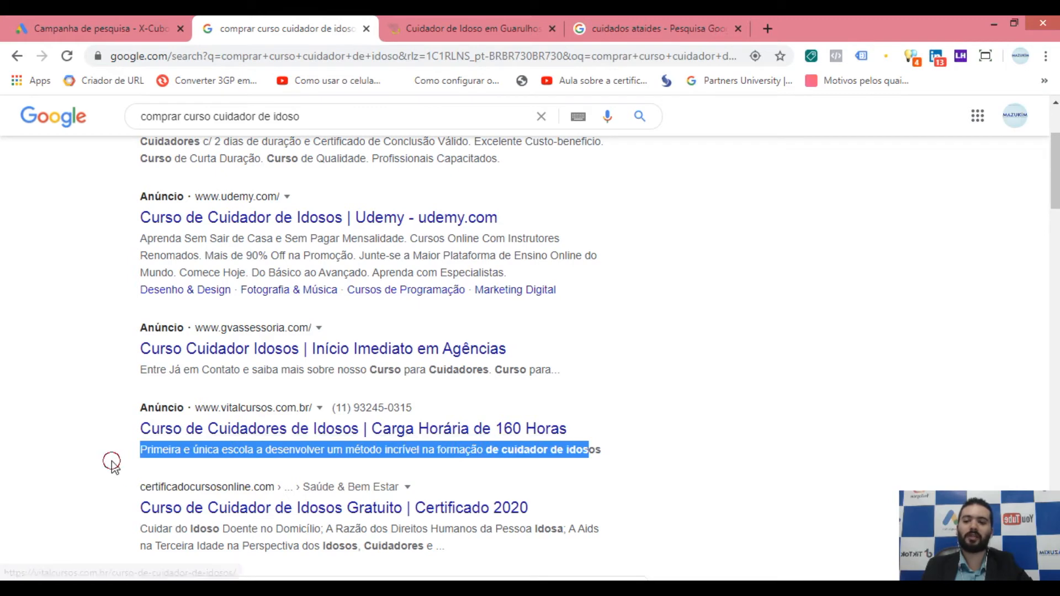
click(154, 447)
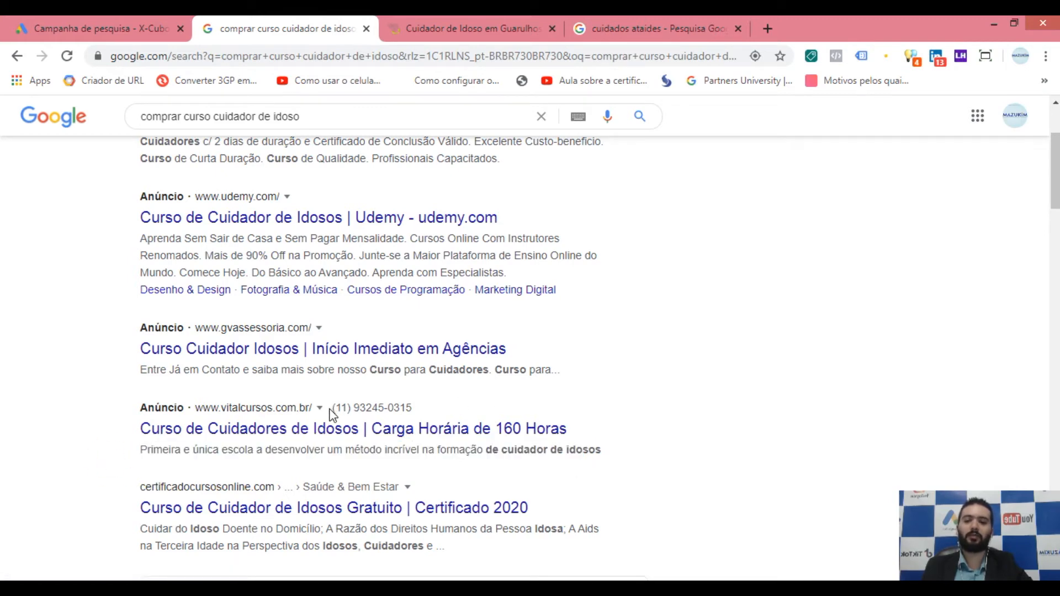
drag(334, 408, 413, 407)
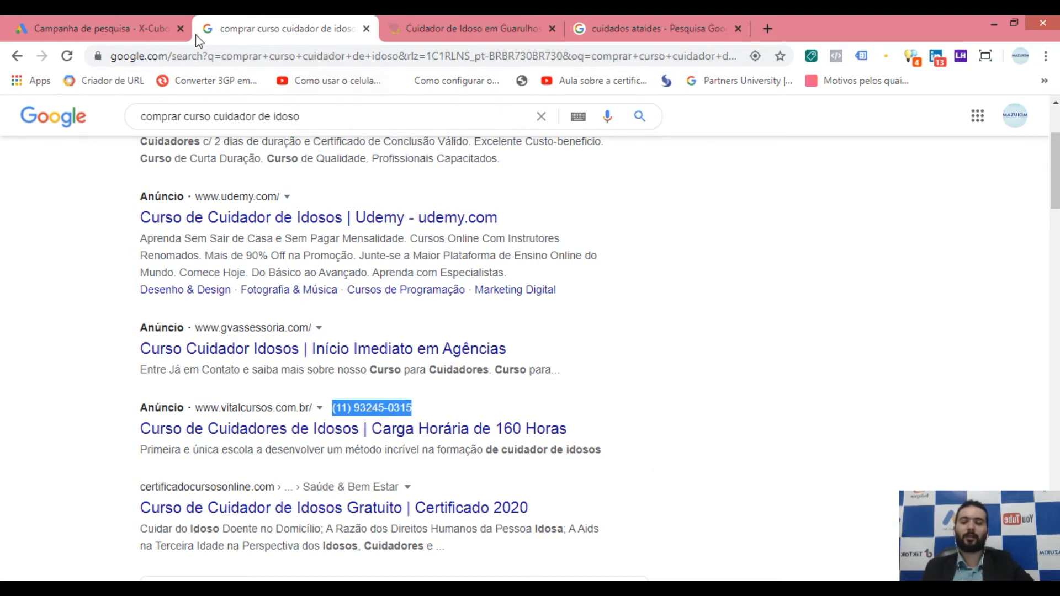
click(704, 394)
Return to the Google Ads campaign, expand Extensões de chamada and view the details of the selected phone number.
click(104, 23)
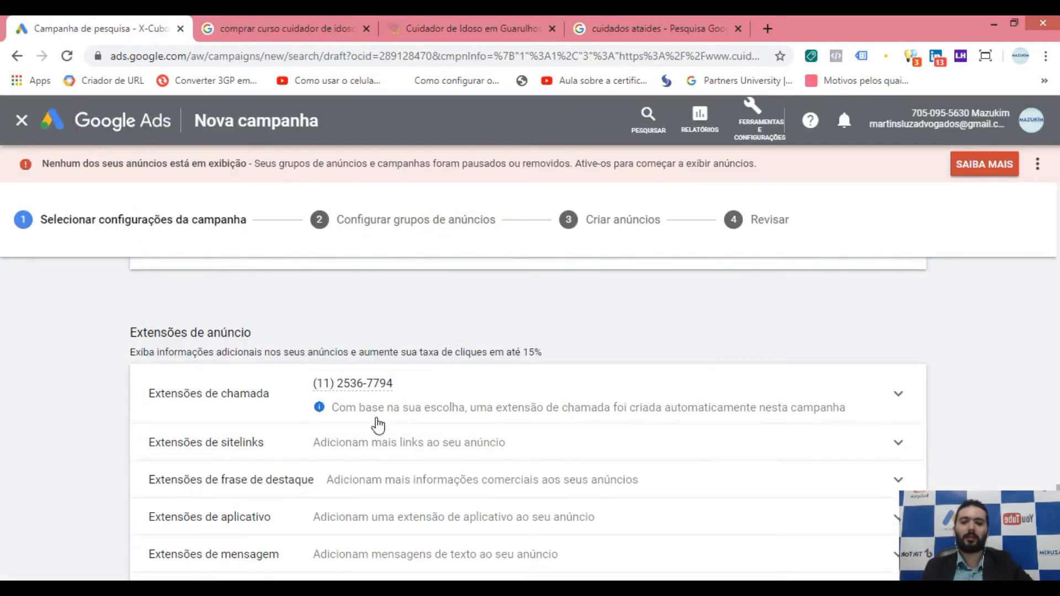
click(476, 401)
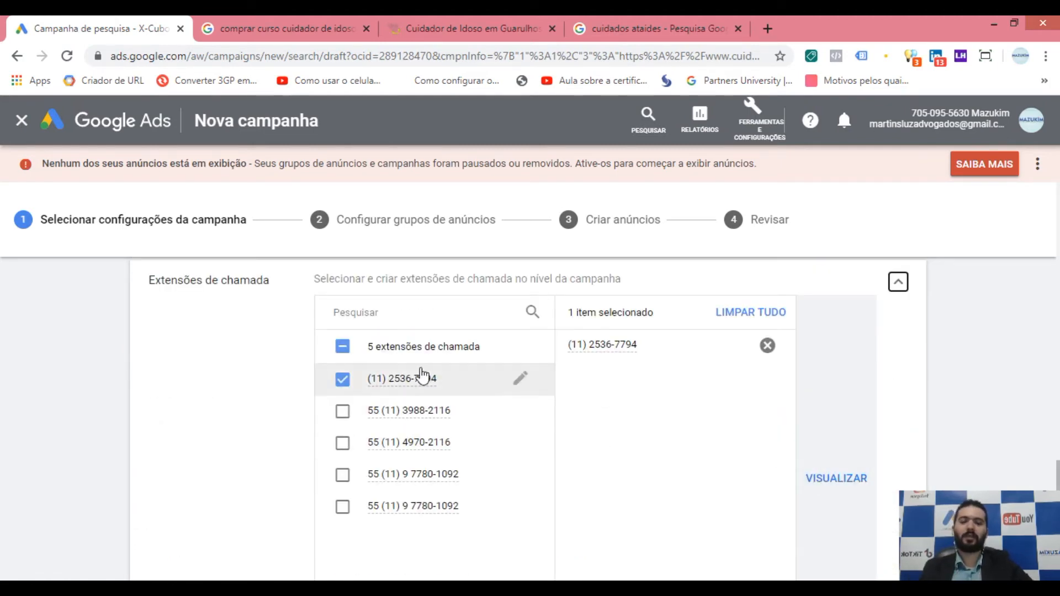
mouse_move(402, 390)
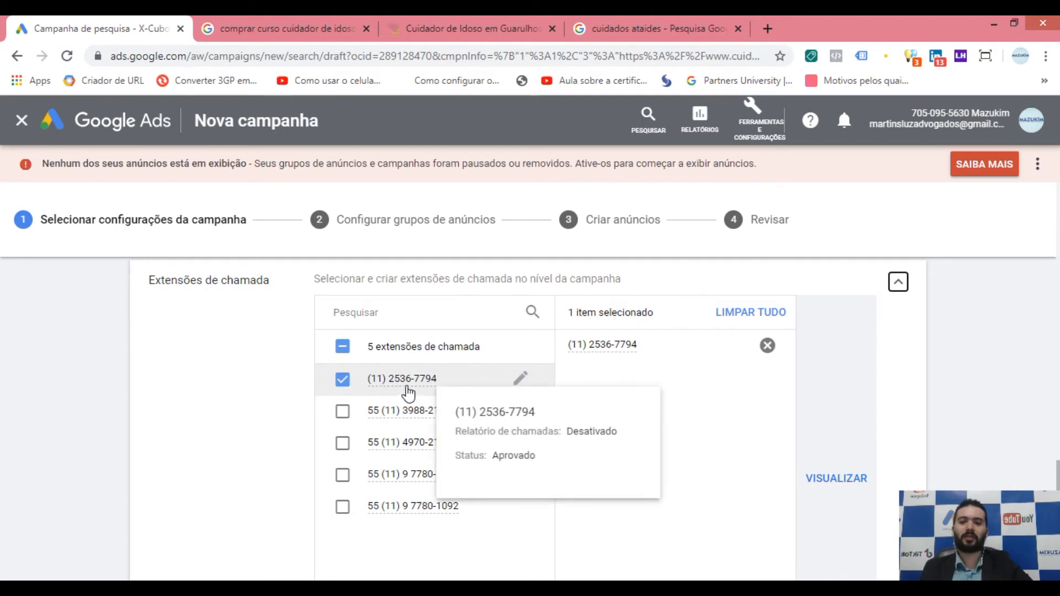
Switch to the Cuidados Ataides website and check the contact phone number in its header.
click(496, 19)
scroll(450, 245, up, 7)
drag(59, 167, 245, 171)
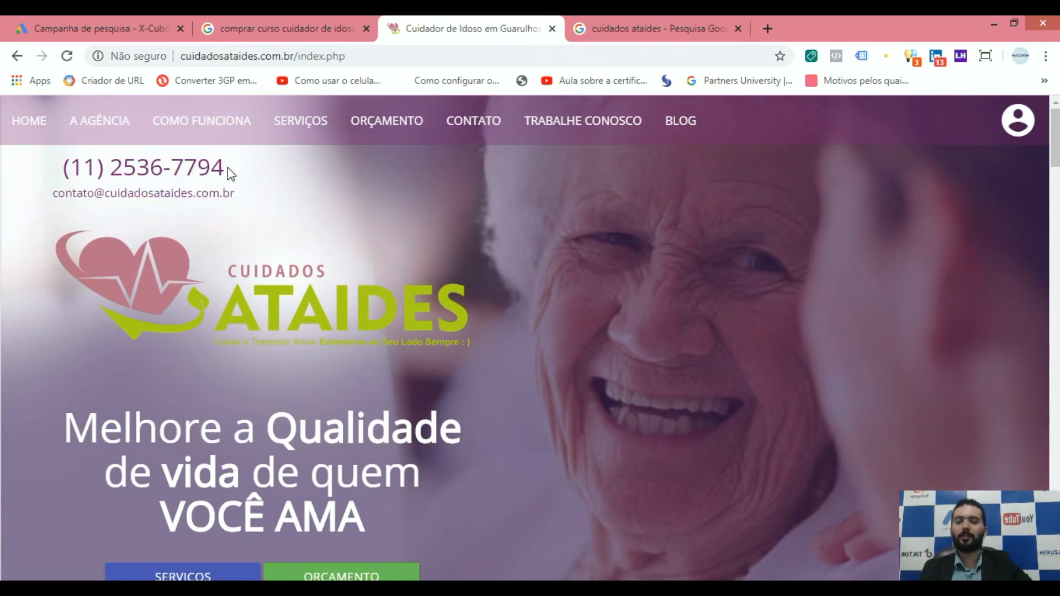
drag(226, 167, 65, 167)
click(171, 213)
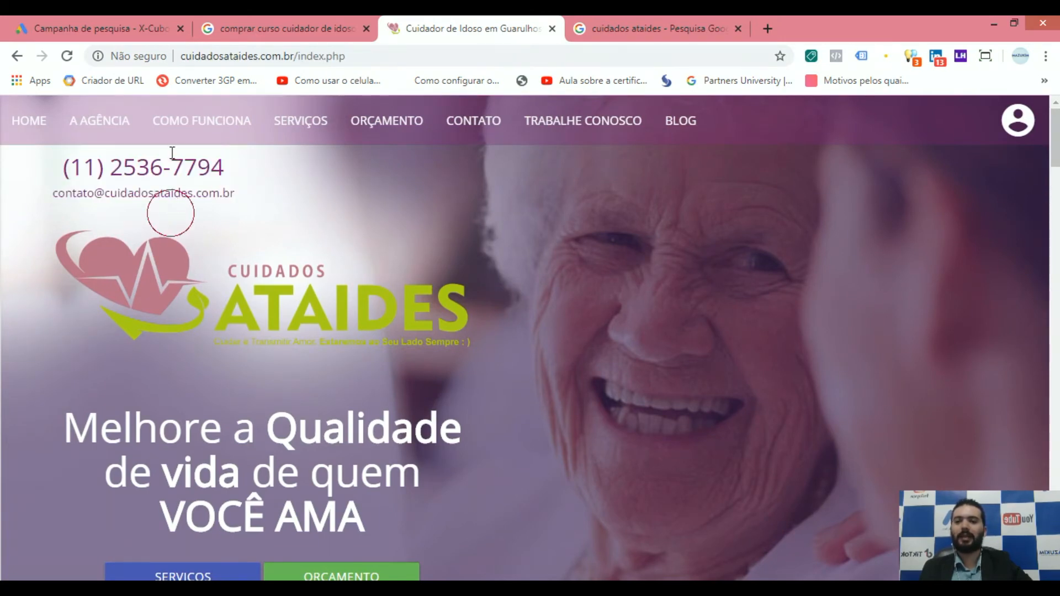
Return to the Google Ads campaign and preview how the selected call extension appears in a mobile ad.
click(113, 27)
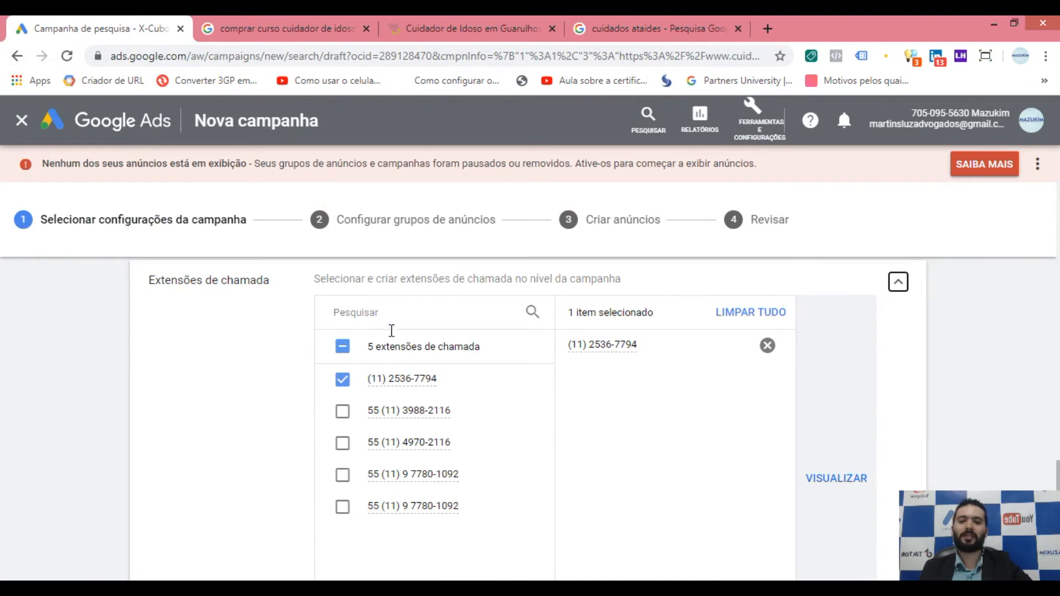
scroll(292, 423, up, 1)
scroll(292, 423, up, 1)
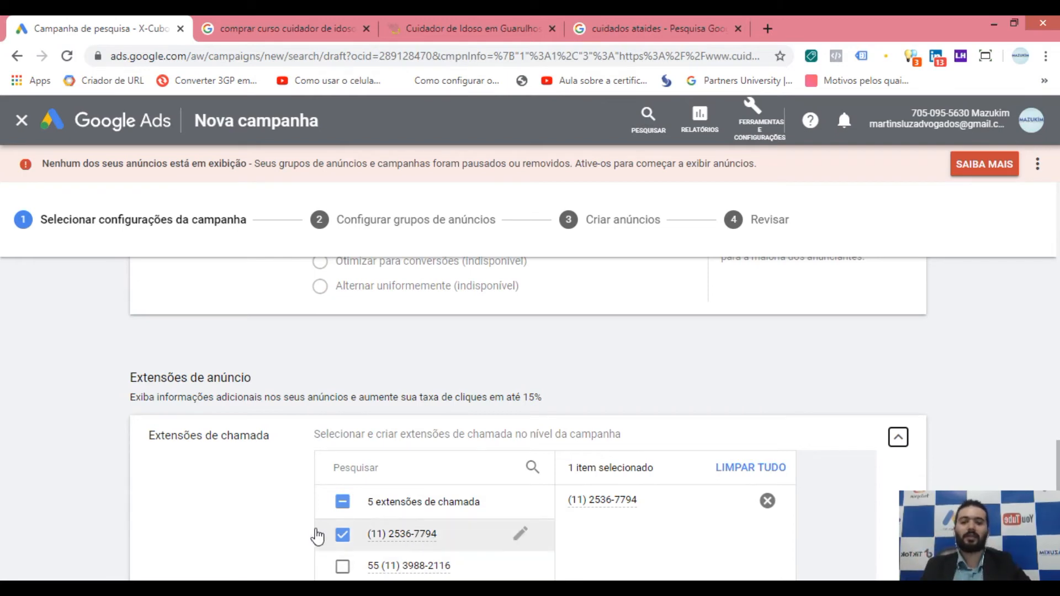
scroll(244, 473, down, 1)
scroll(265, 389, down, 1)
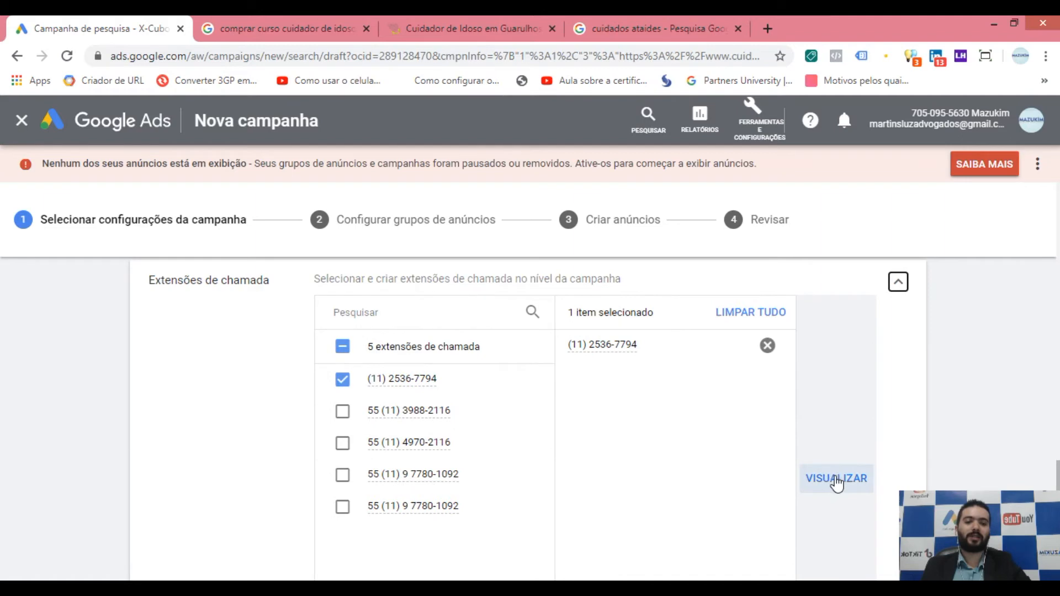
scroll(706, 505, down, 1)
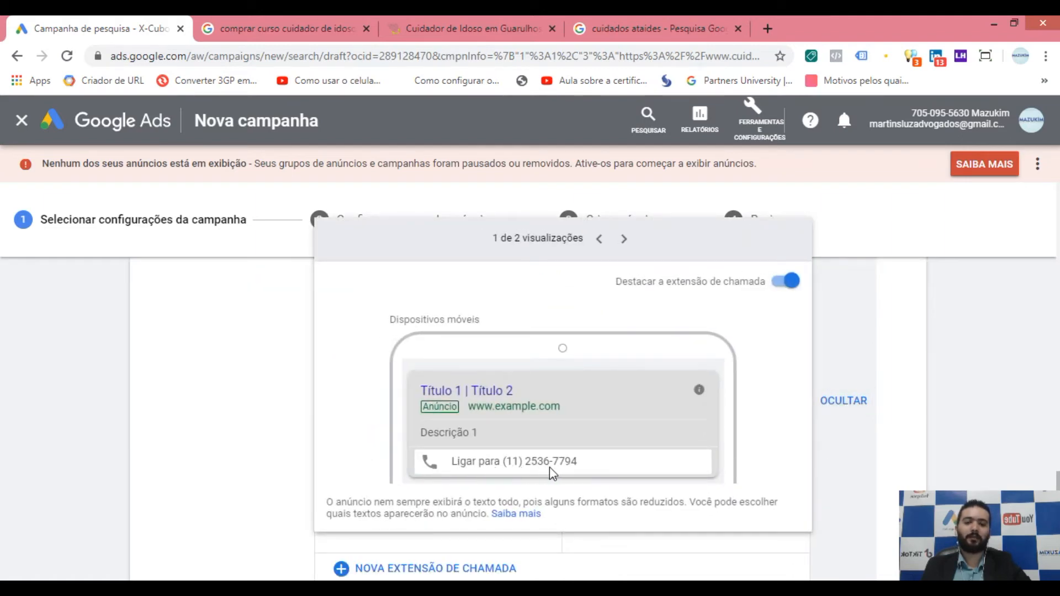
click(292, 441)
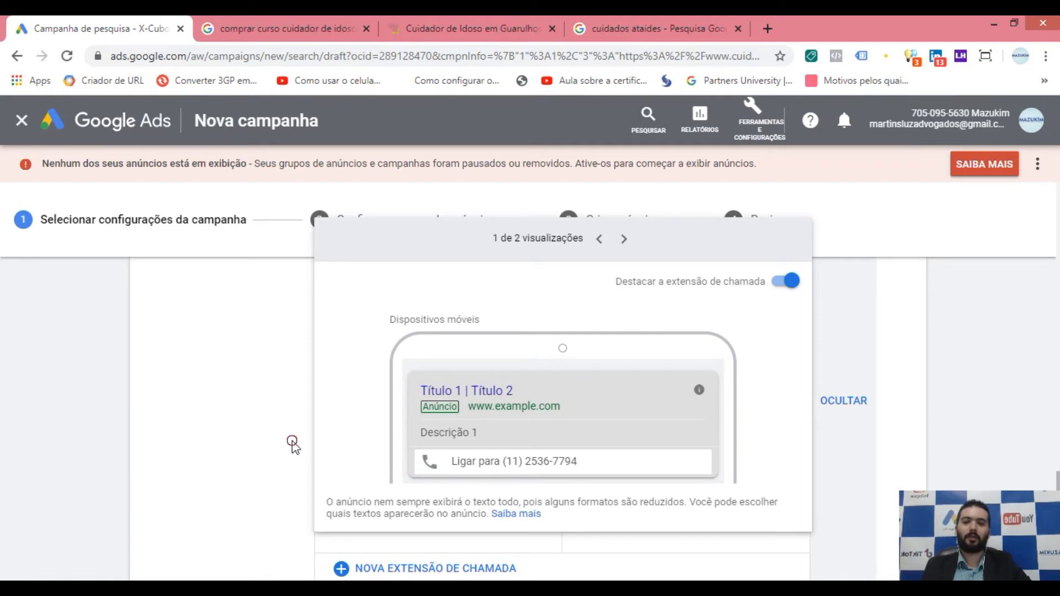
Collapse the Extensões de chamada section, keeping the selected call extension.
scroll(386, 442, down, 3)
scroll(303, 436, up, 4)
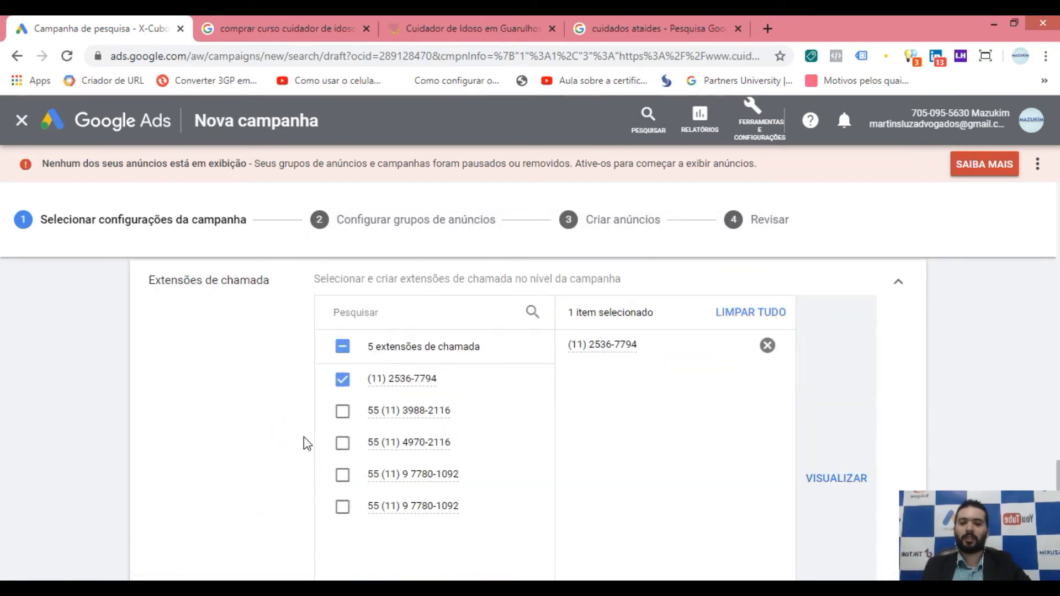
scroll(304, 436, up, 2)
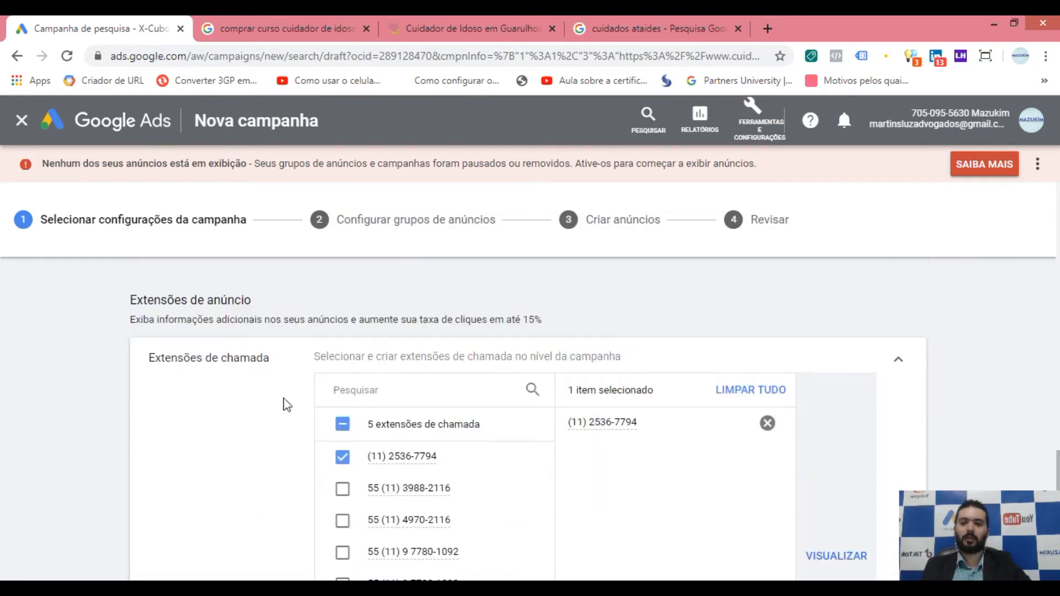
scroll(287, 404, down, 5)
scroll(751, 453, up, 8)
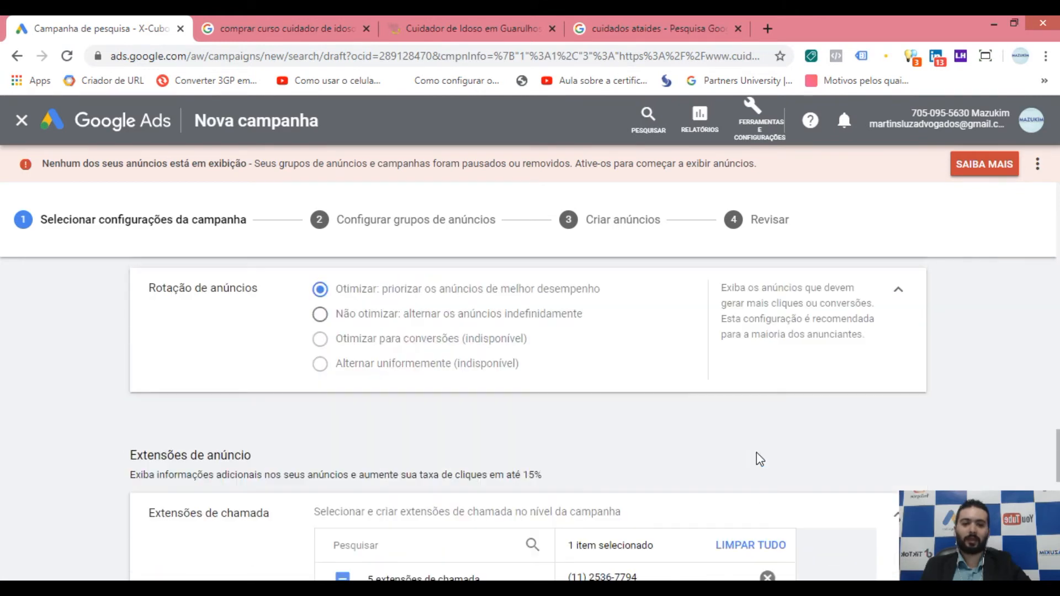
scroll(828, 450, down, 1)
click(896, 439)
scroll(983, 442, down, 2)
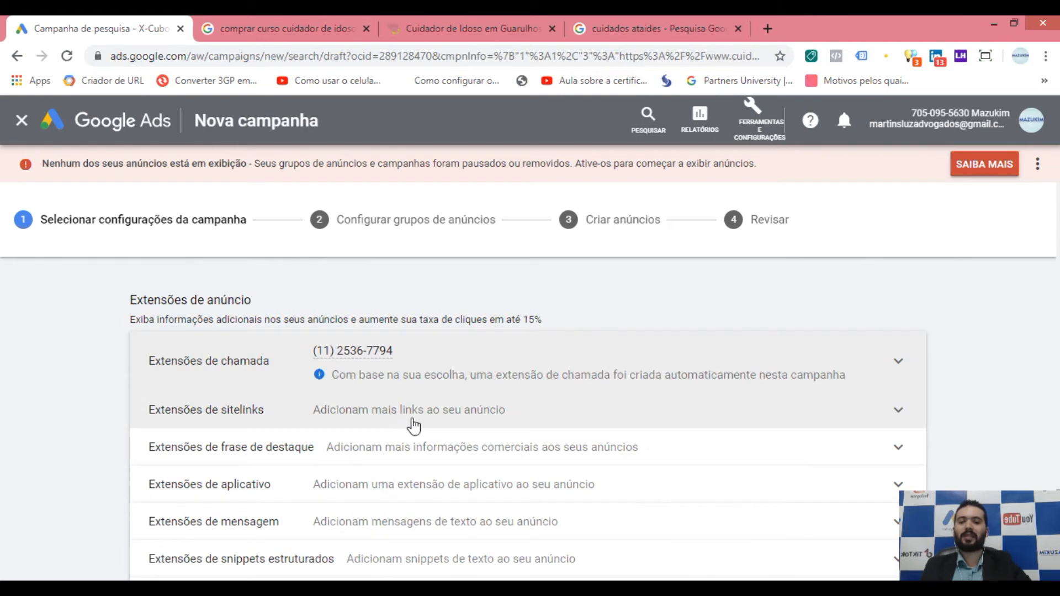
Expand Extensões de sitelinks and look through the existing sitelinks, from Tema Disney to Tema Vingadores.
click(415, 426)
scroll(484, 425, down, 3)
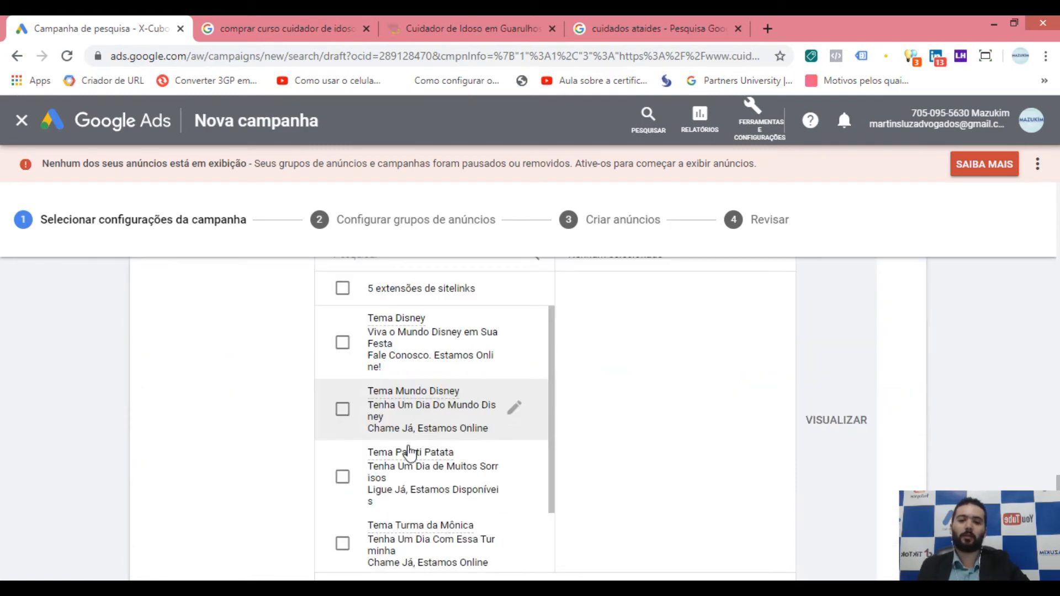
scroll(426, 444, up, 3)
scroll(284, 432, up, 1)
scroll(301, 442, down, 5)
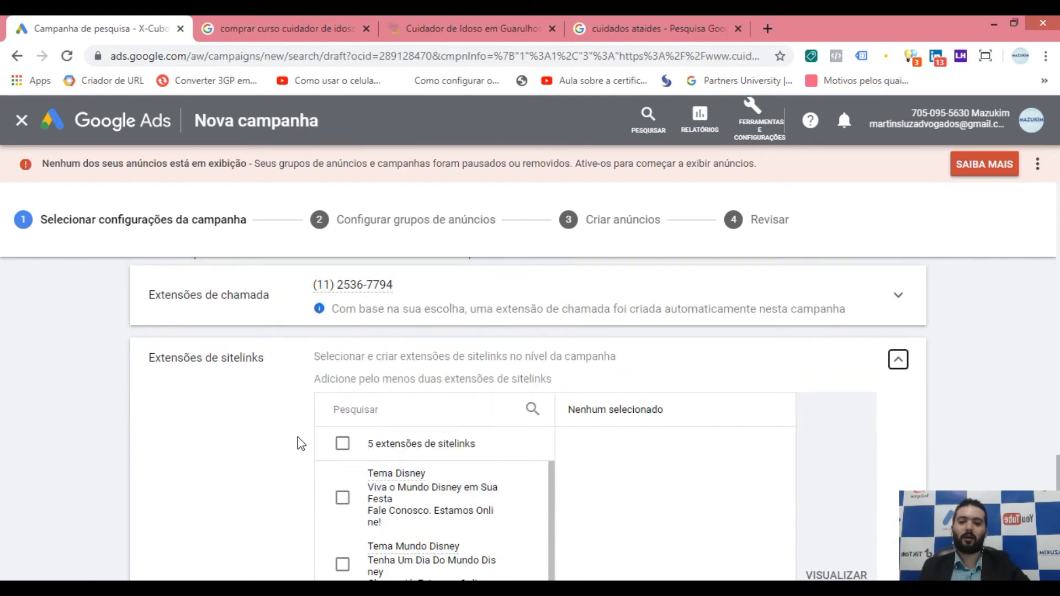
scroll(406, 441, down, 2)
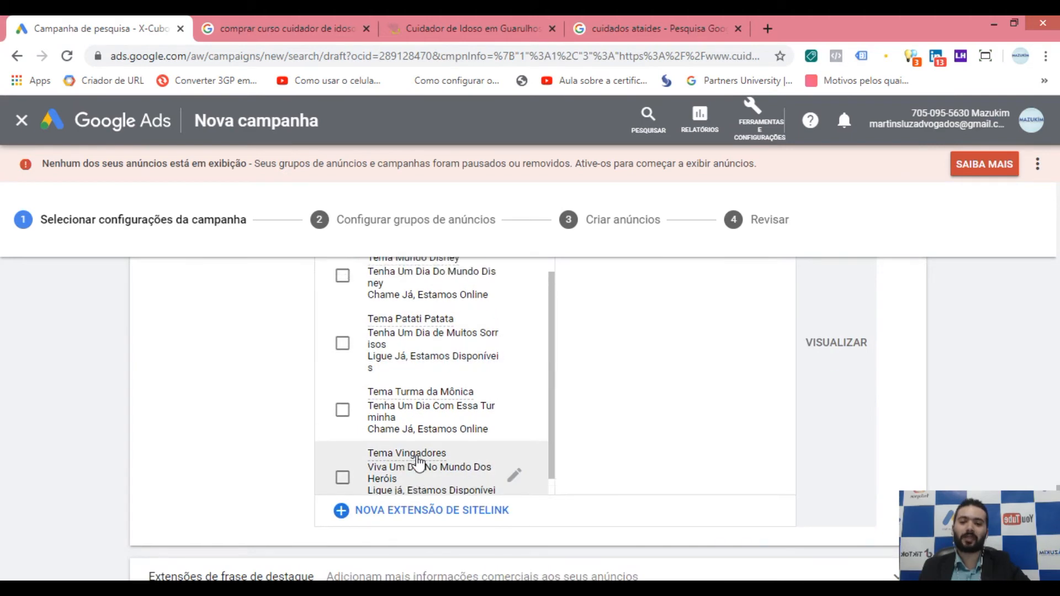
scroll(417, 461, up, 5)
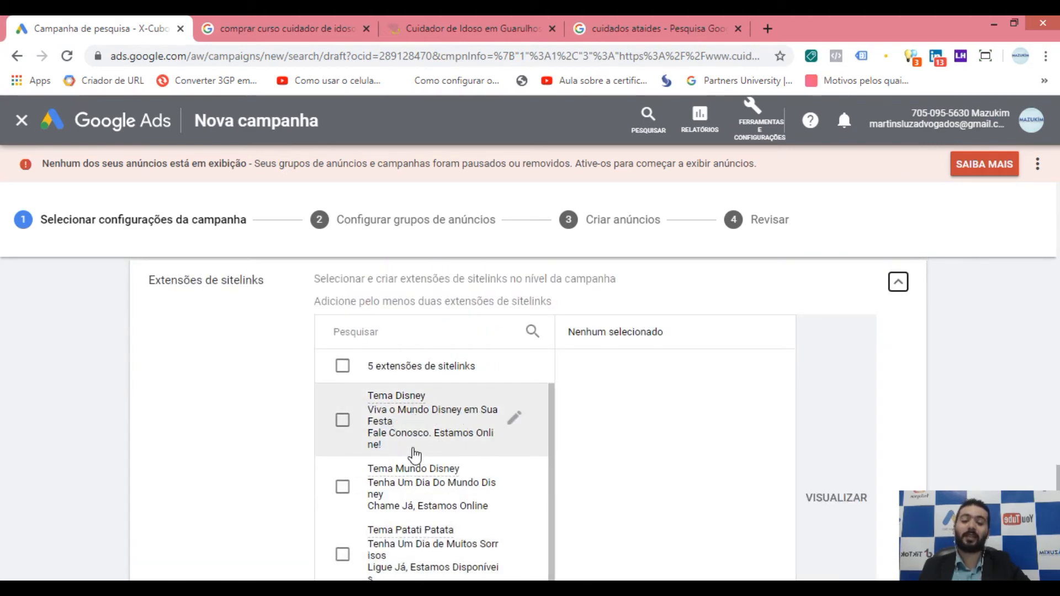
scroll(422, 461, down, 4)
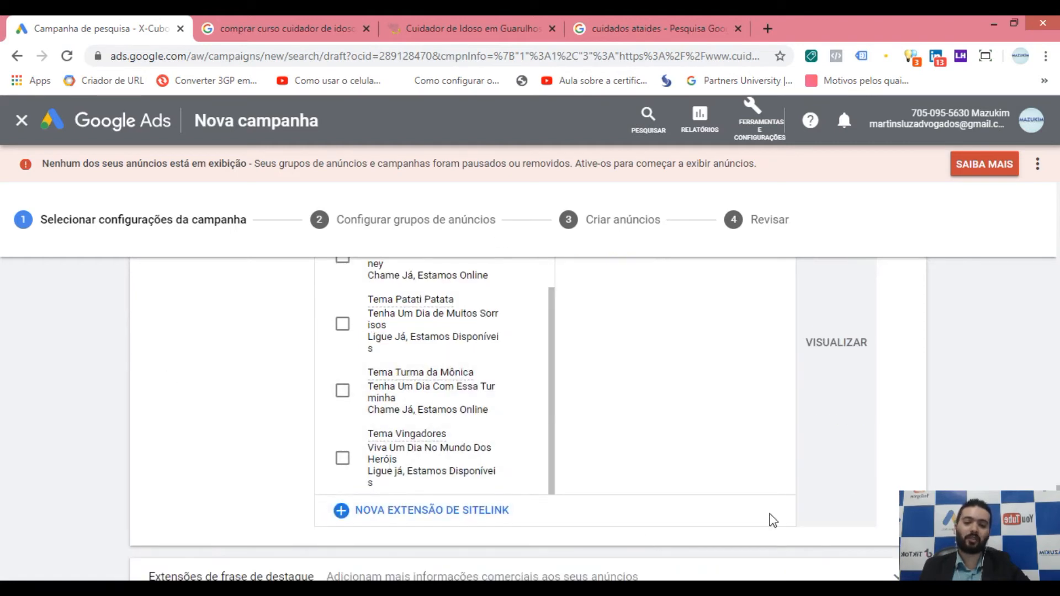
scroll(450, 469, up, 1)
scroll(450, 469, up, 1)
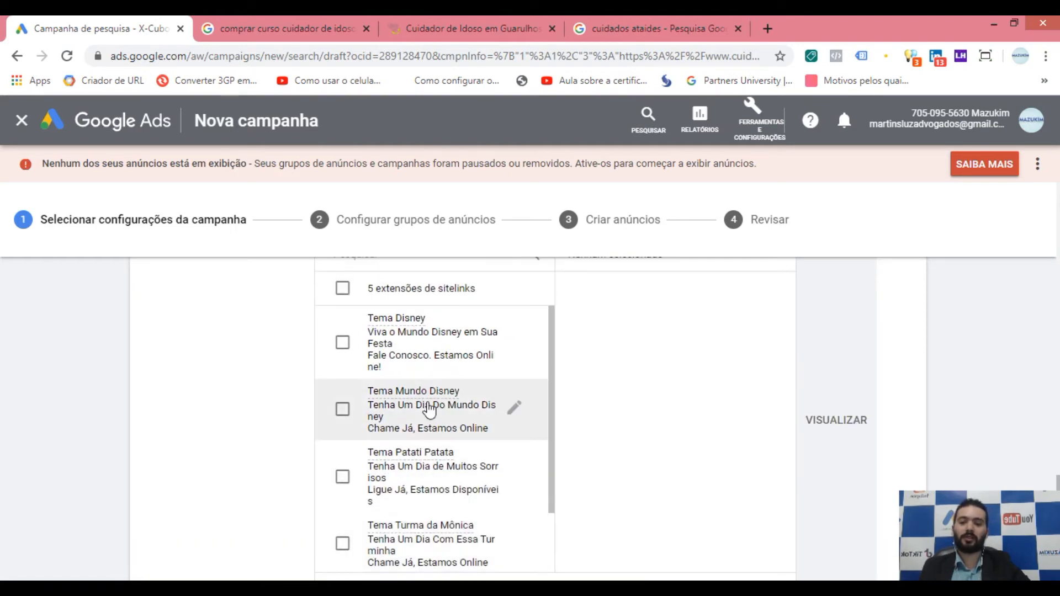
scroll(450, 431, down, 3)
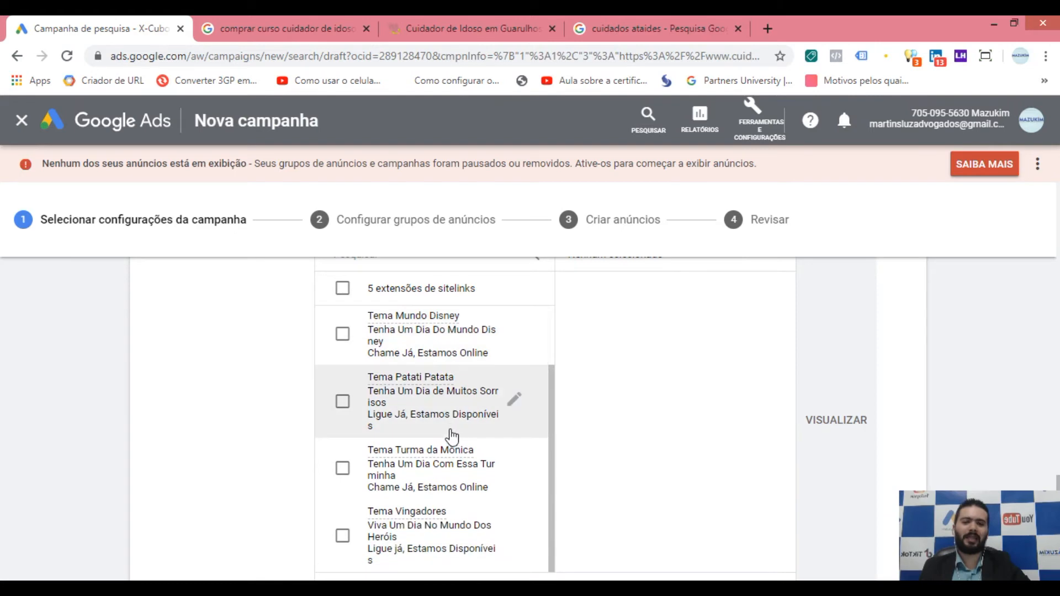
Select all the existing sitelink extensions and remove each of them again from the selected list.
scroll(469, 428, up, 4)
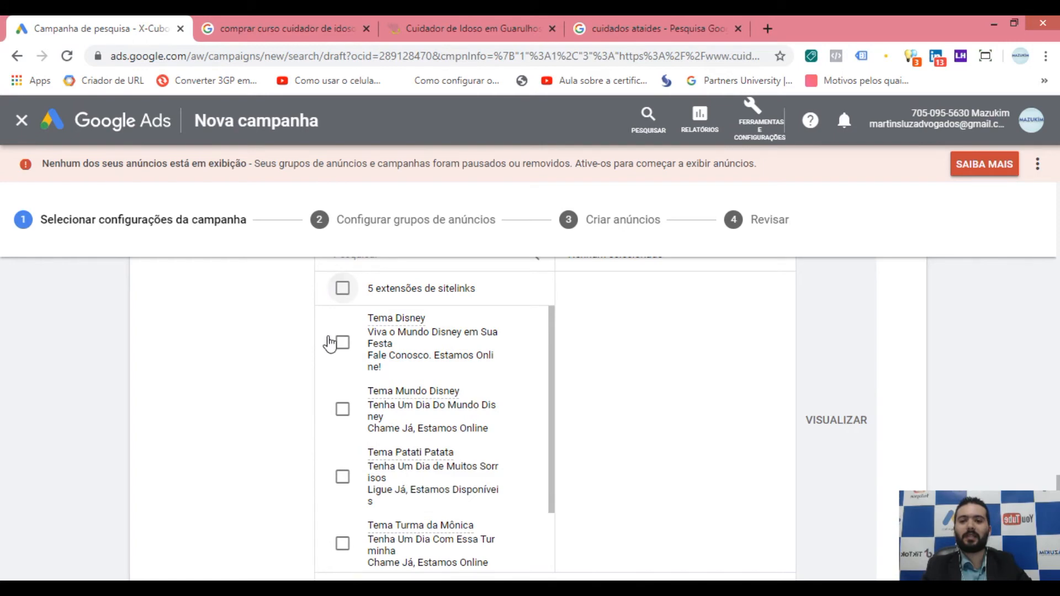
key(space)
click(767, 302)
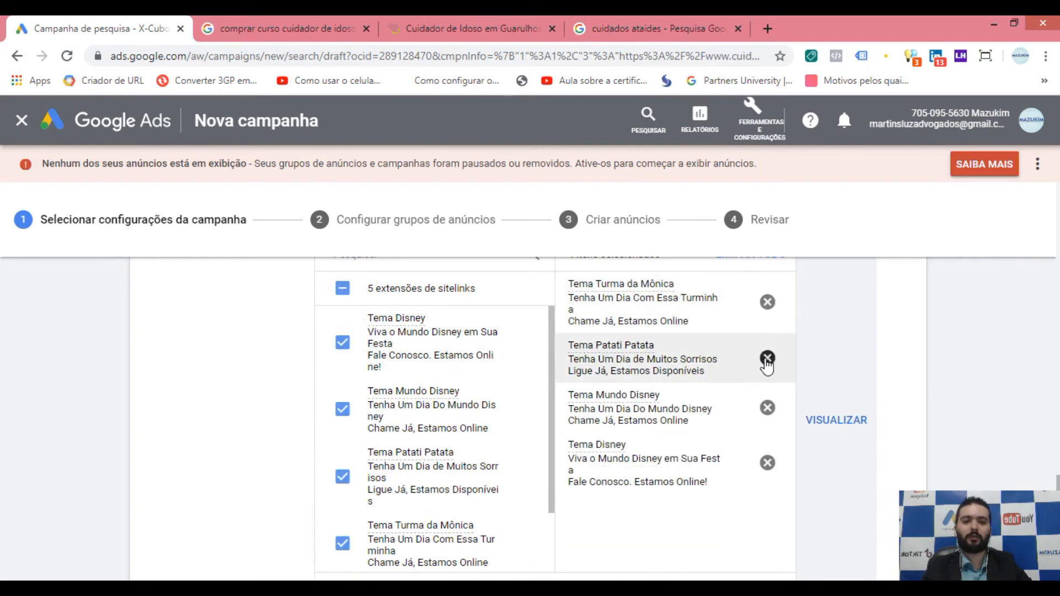
click(767, 357)
click(767, 302)
click(767, 351)
click(767, 302)
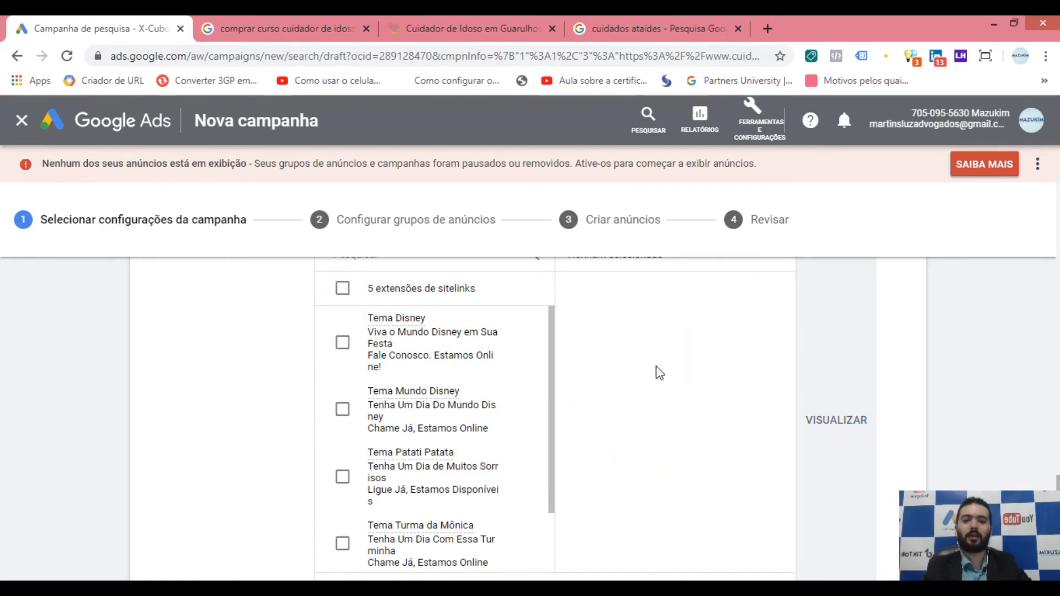
Start a new sitelink extension and look through the empty fields for sitelinks 1 to 4.
scroll(445, 432, down, 5)
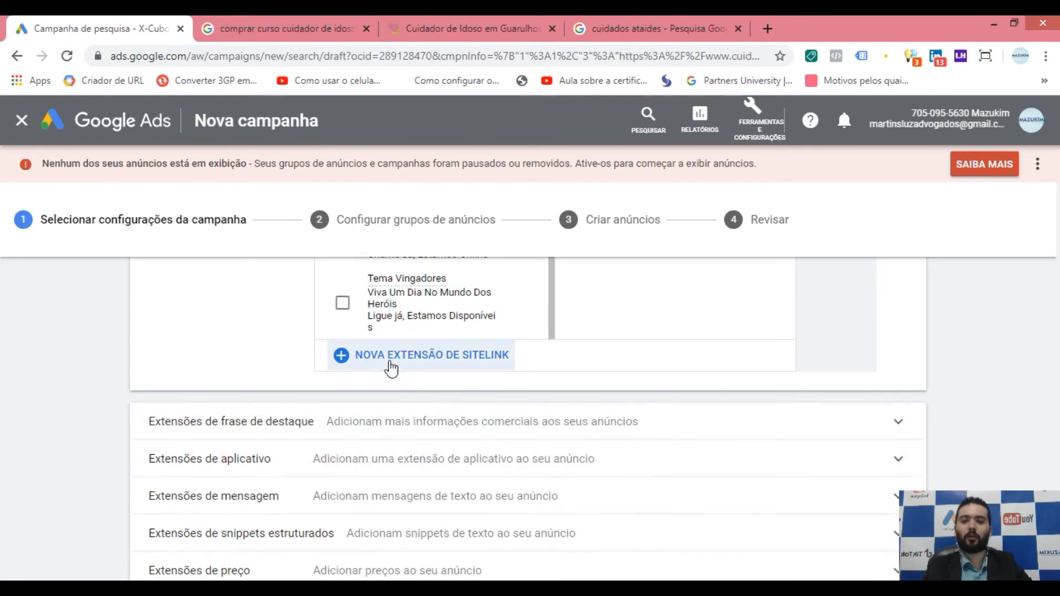
click(419, 360)
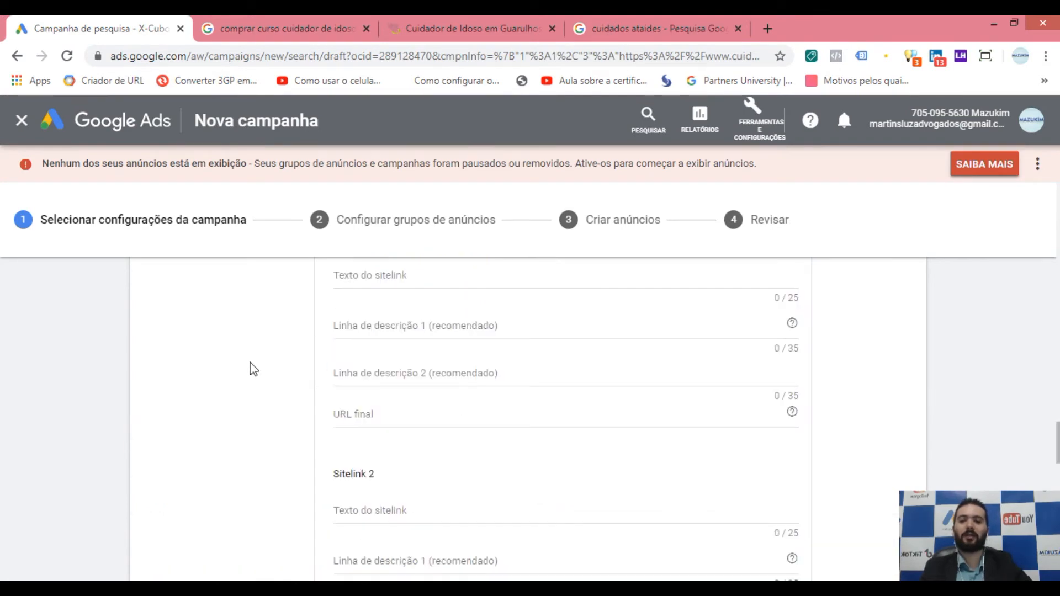
scroll(294, 410, up, 1)
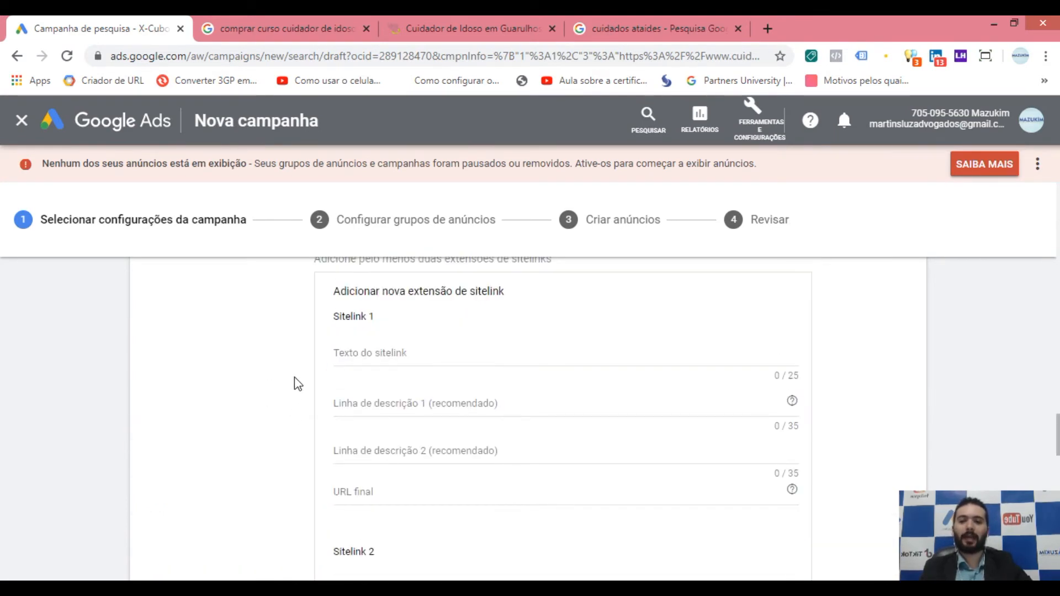
click(386, 356)
scroll(237, 358, down, 5)
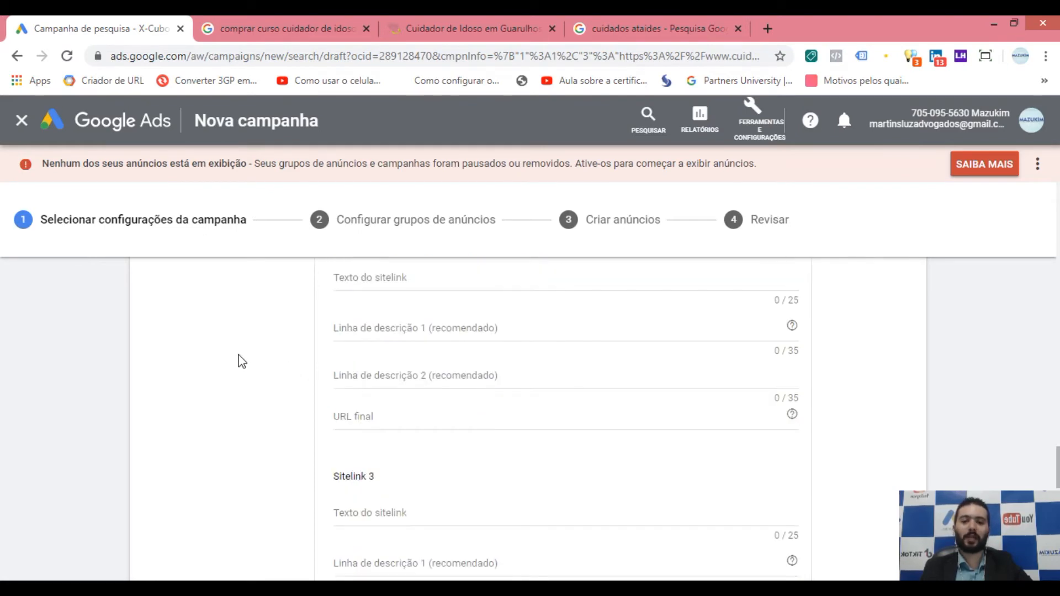
scroll(414, 375, down, 8)
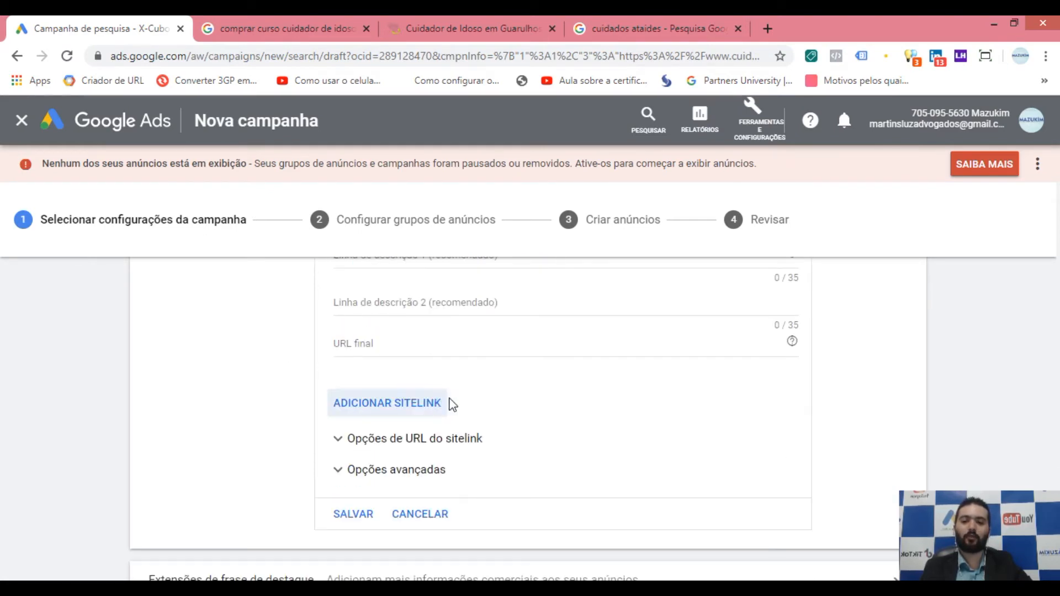
scroll(430, 441, up, 8)
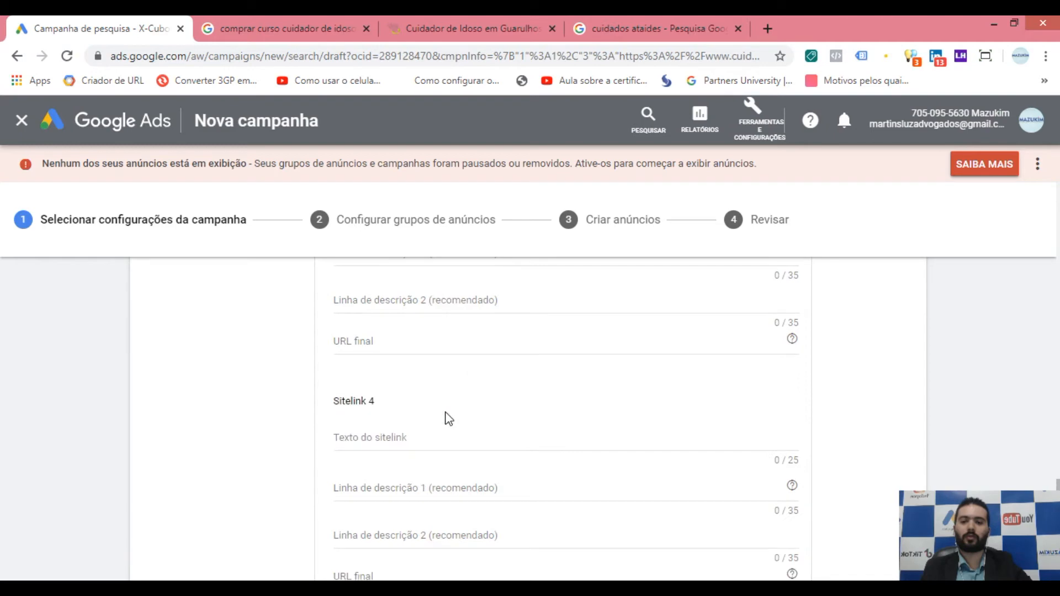
scroll(462, 419, up, 7)
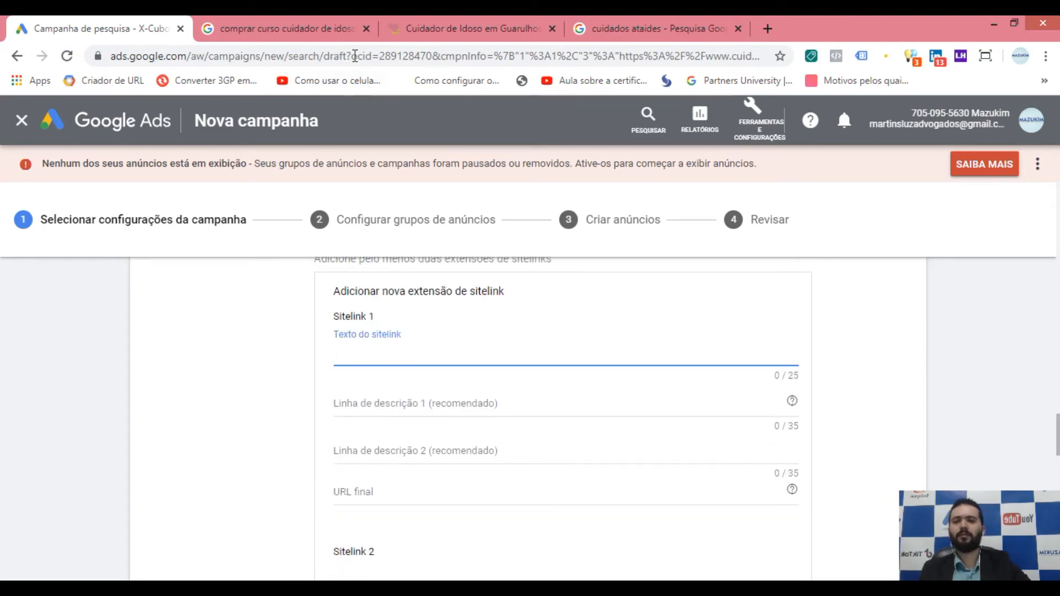
Switch to the Cuidados Ataides website, open its Nutricionista service page and select the page's address.
click(440, 20)
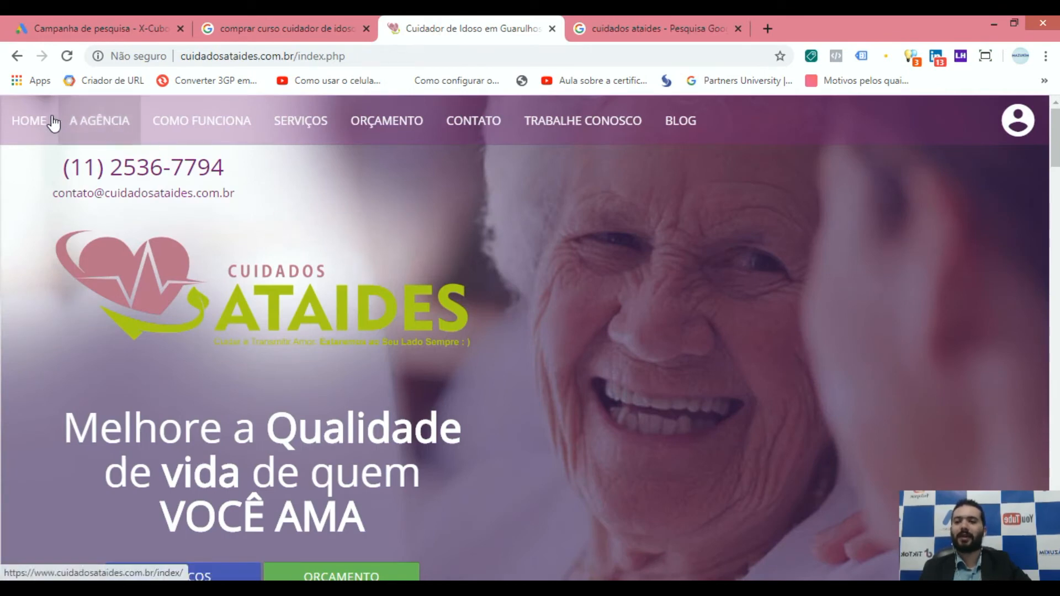
mouse_move(322, 135)
click(317, 158)
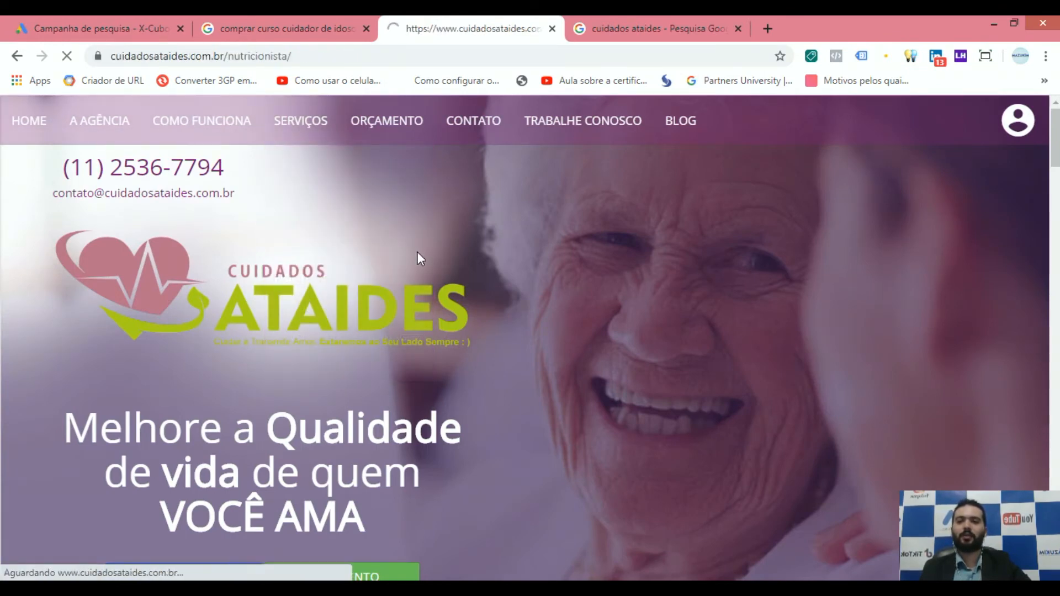
click(300, 55)
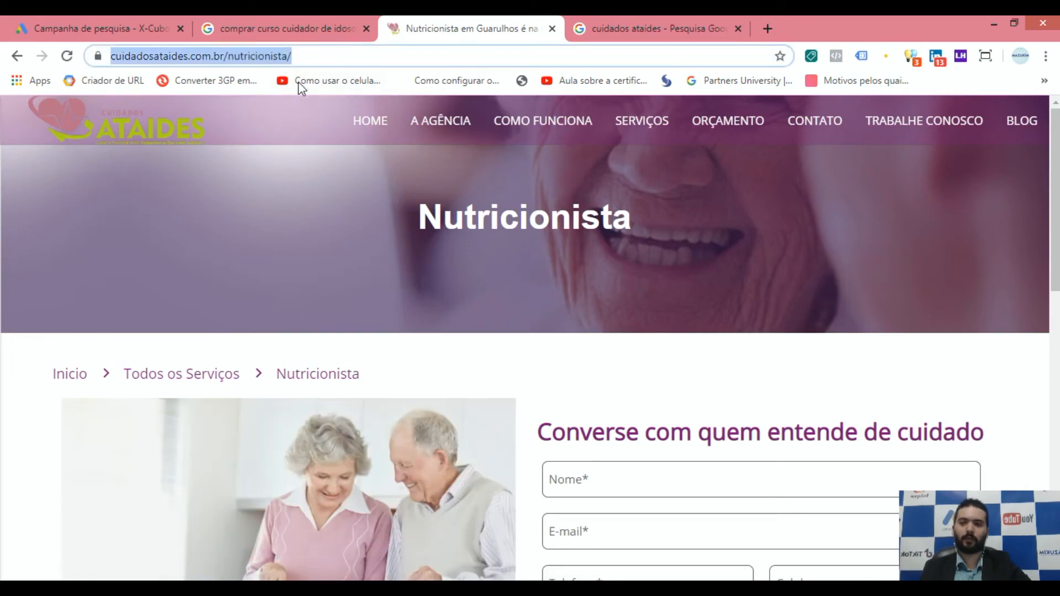
Return to the Google Ads campaign and enter "Quer Ser" as the text of sitelink 1.
click(104, 28)
click(390, 353)
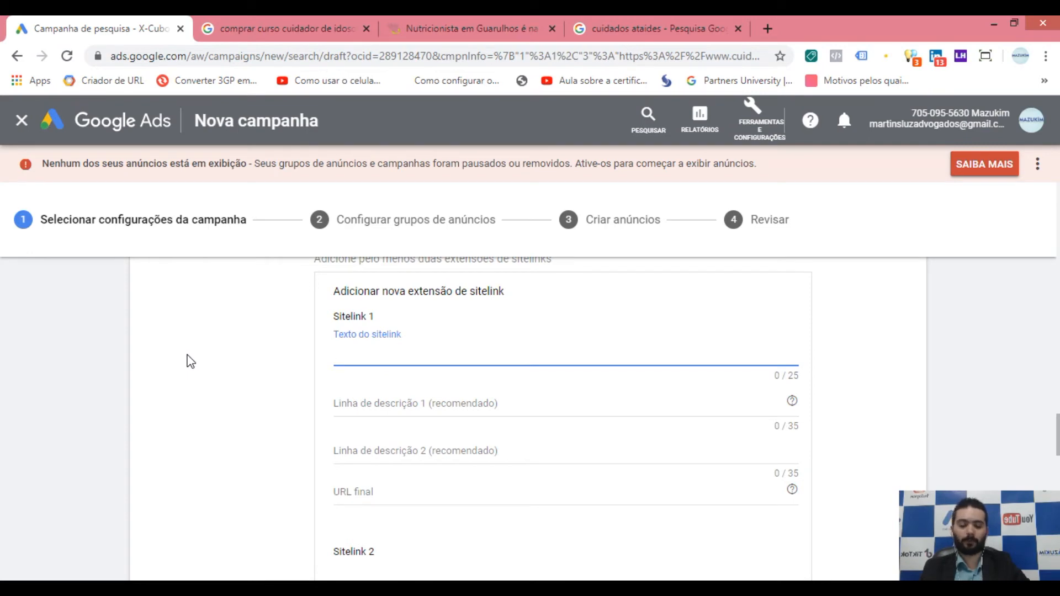
text(Quer Ser)
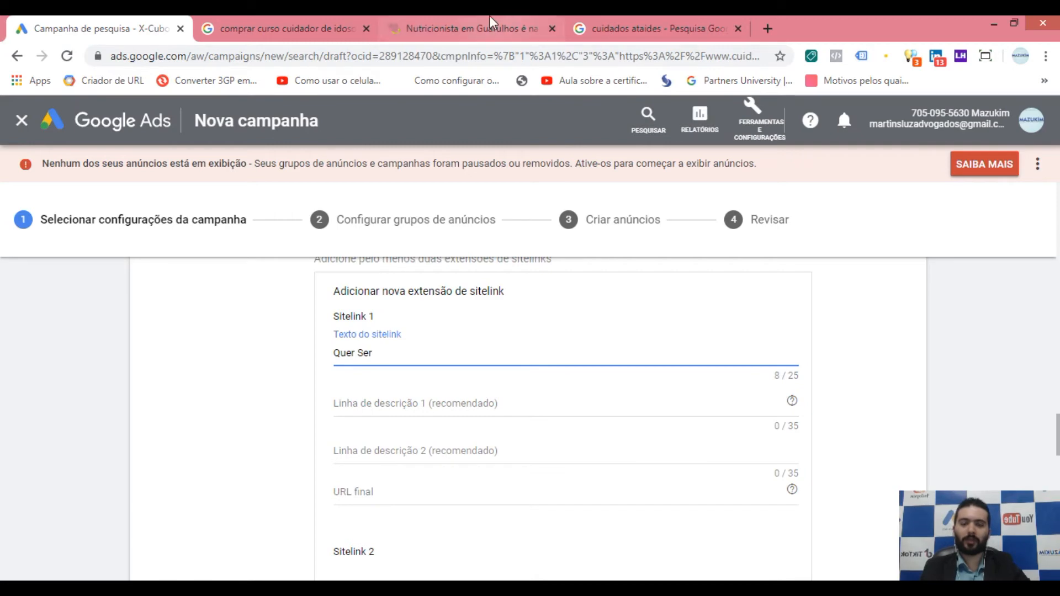
Switch back to the Cuidados Ataides Nutricionista page and read its description of the nutrition service.
click(472, 28)
scroll(550, 338, down, 4)
scroll(551, 338, down, 4)
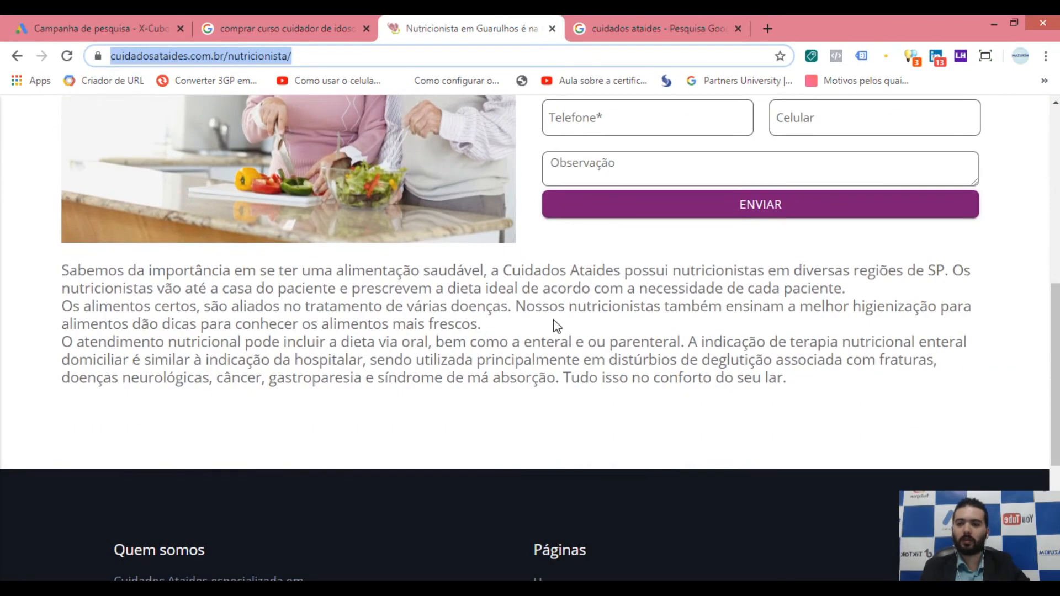
click(119, 277)
click(290, 292)
click(342, 275)
click(450, 281)
drag(504, 271, 513, 271)
click(620, 282)
click(674, 273)
scroll(674, 348, up, 4)
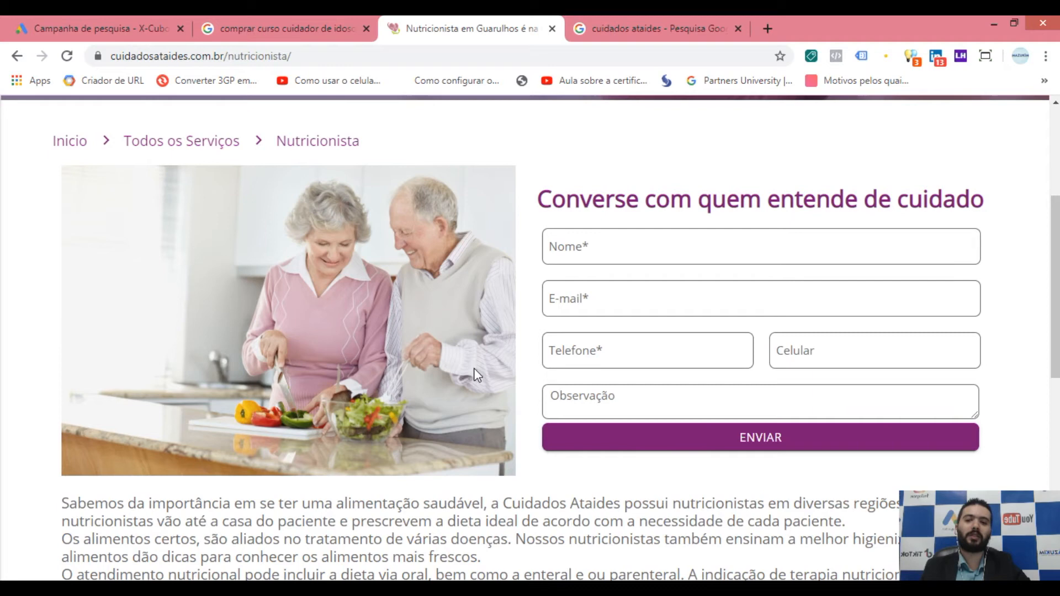
Return to the Google Ads campaign and replace sitelink 1's text with "Precisando de Nutricionista".
click(128, 28)
drag(394, 354, 295, 355)
text(Precisando de Nutricionais)
key(BackSpace)
key(BackSpace)
key(BackSpace)
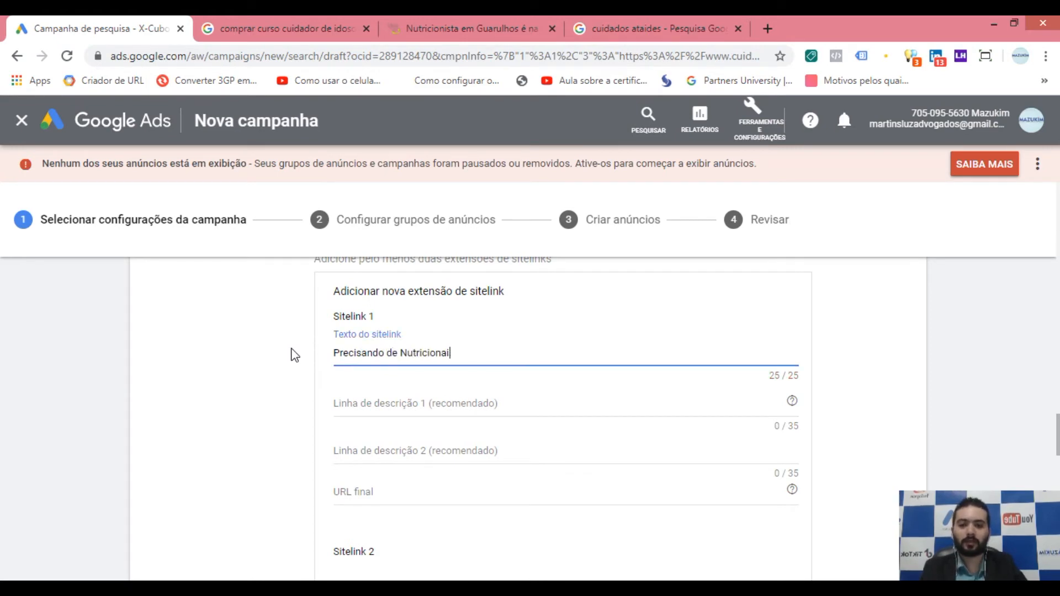
text(ista)
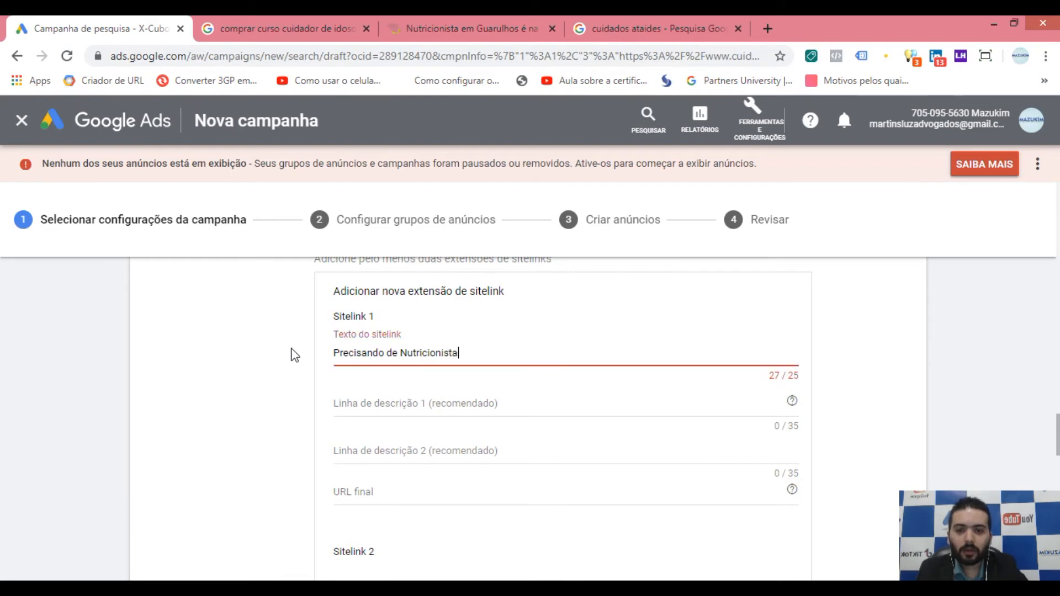
Shorten sitelink 1's text to "Nutricionista" by removing "Precisando de".
click(381, 365)
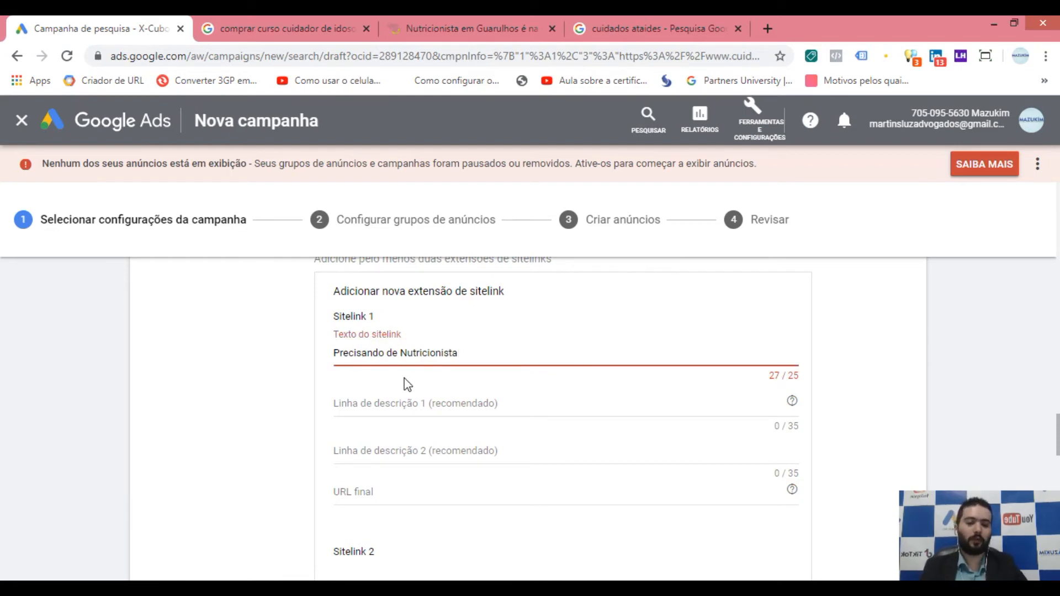
click(423, 353)
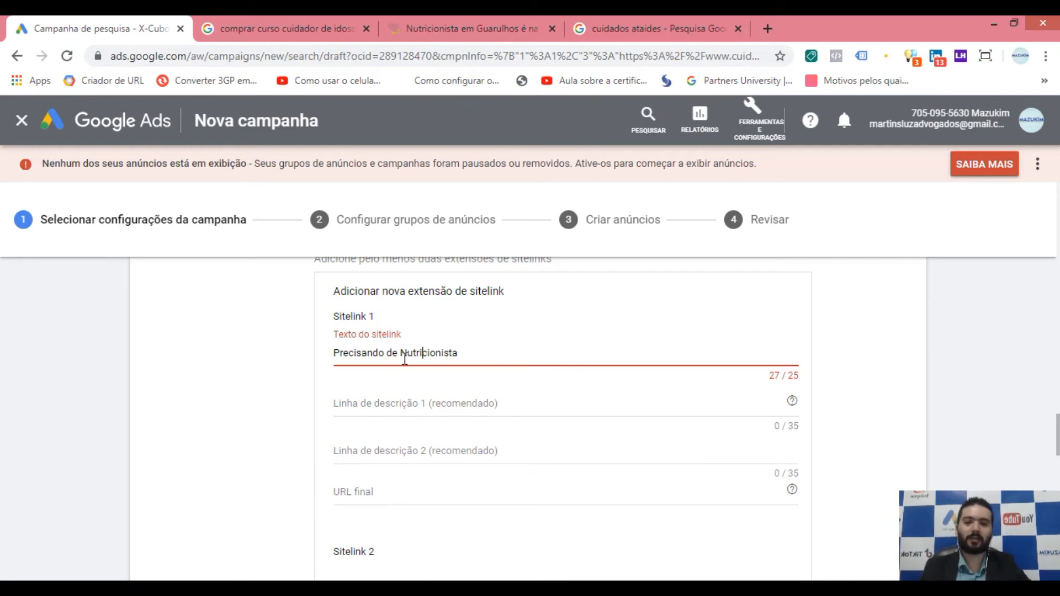
drag(402, 355, 325, 358)
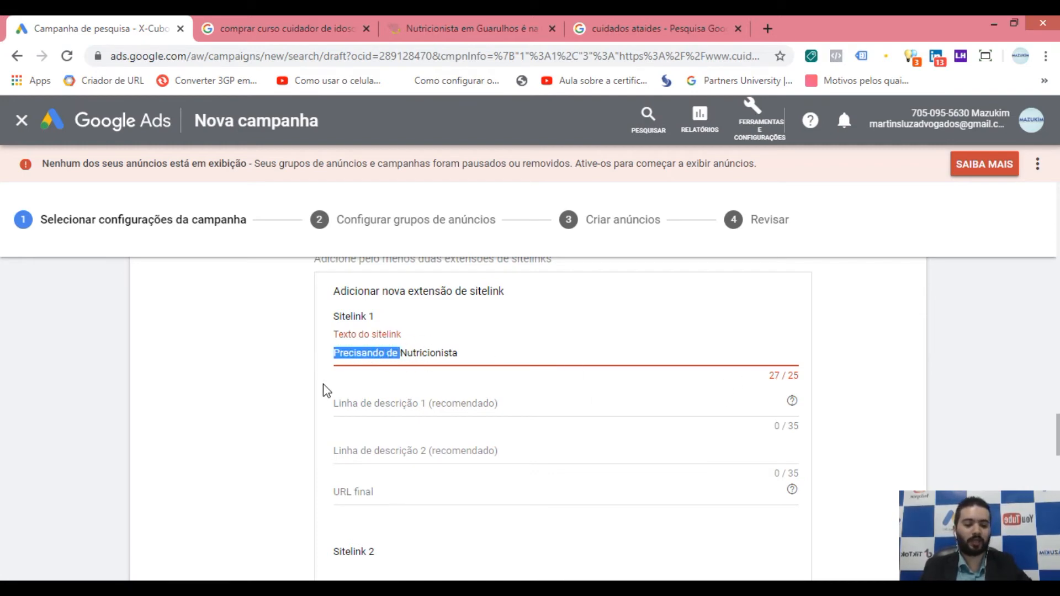
key(BackSpace)
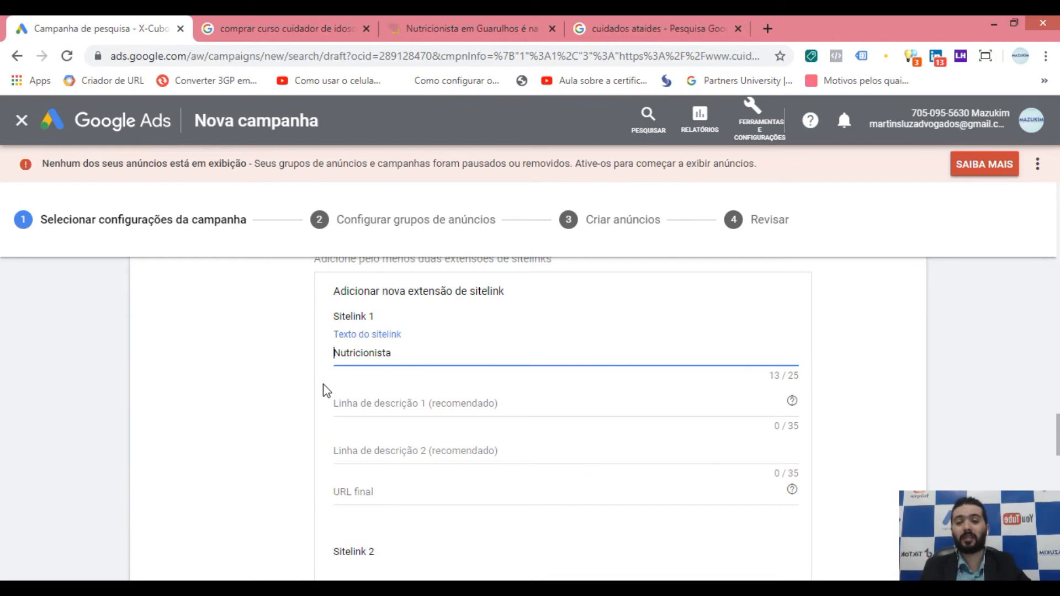
click(231, 381)
Enter "Alimente-se da Forma Correta" as description line 1 of sitelink 1.
click(369, 411)
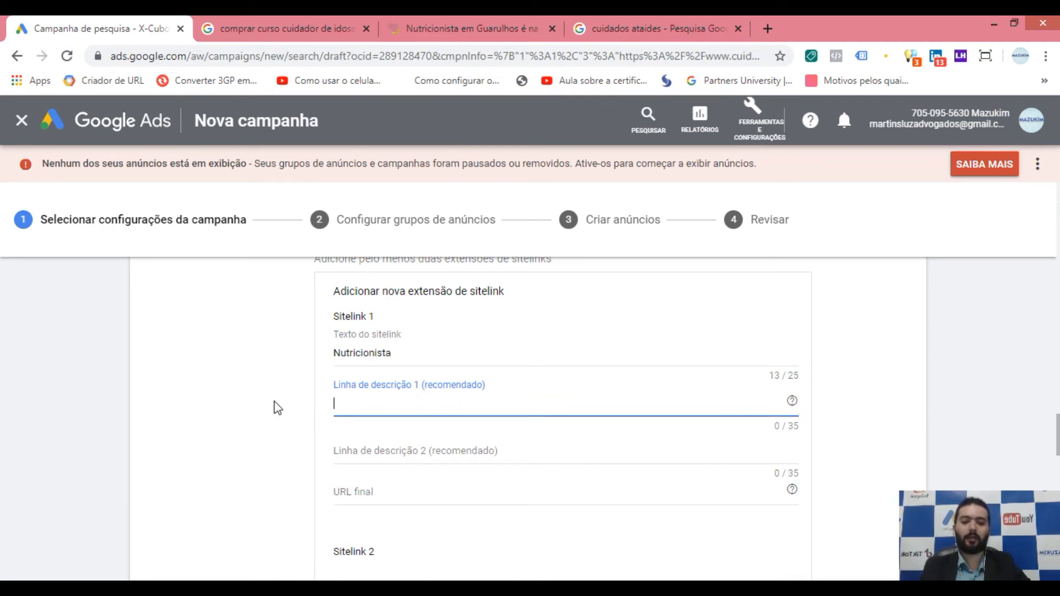
text(PRec)
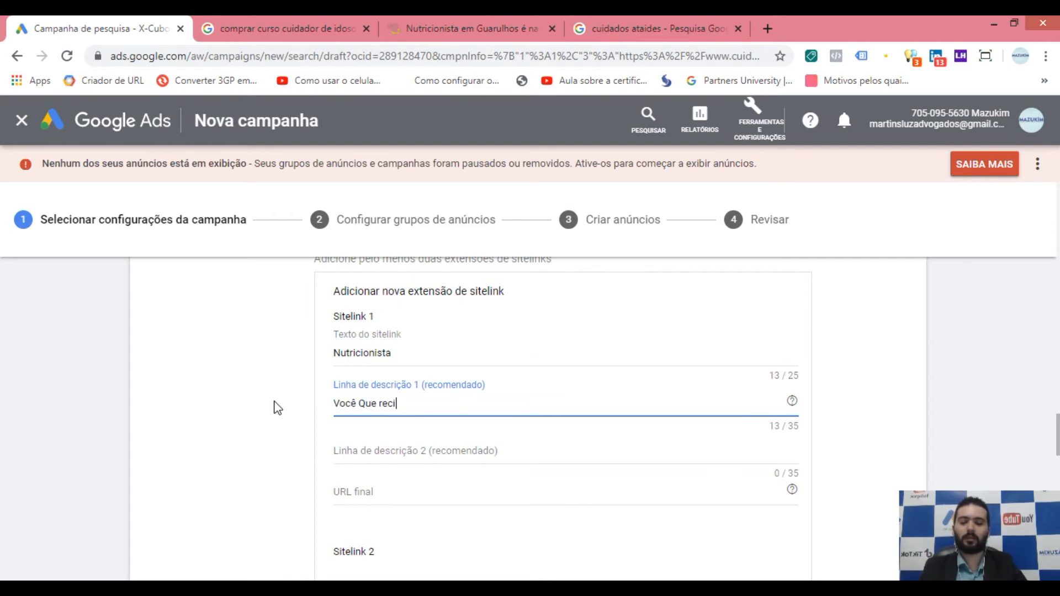
key(shift+Left)
key(shift+Left)
key(shift+Left)
key(shift+Left)
key(shift+Left)
key(shift+Left)
key(shift+Left)
key(shift+Left)
key(shift+Left)
text(Al)
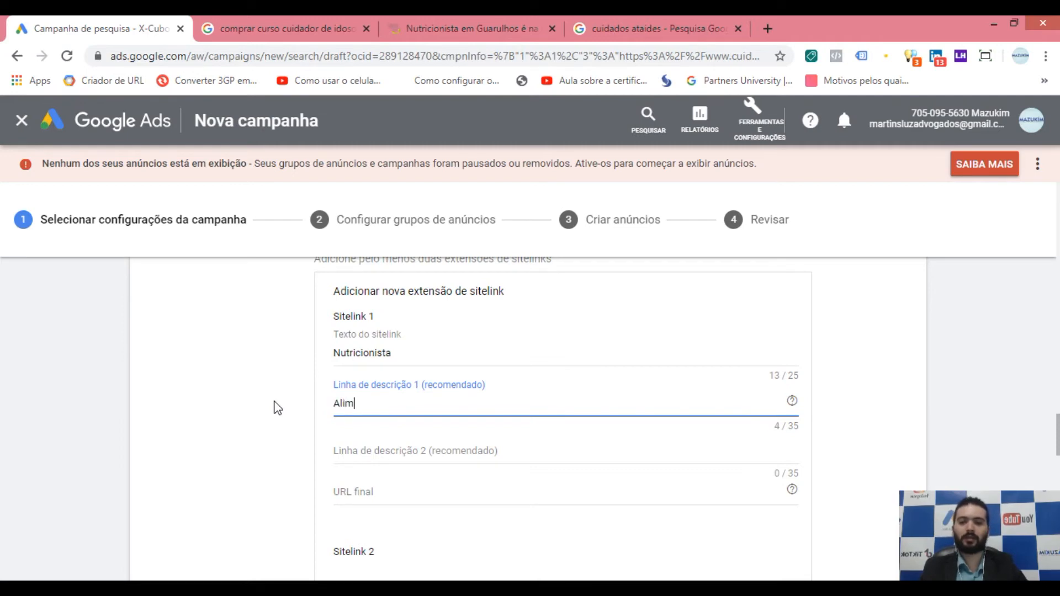
text(imente-se da Forma Correta)
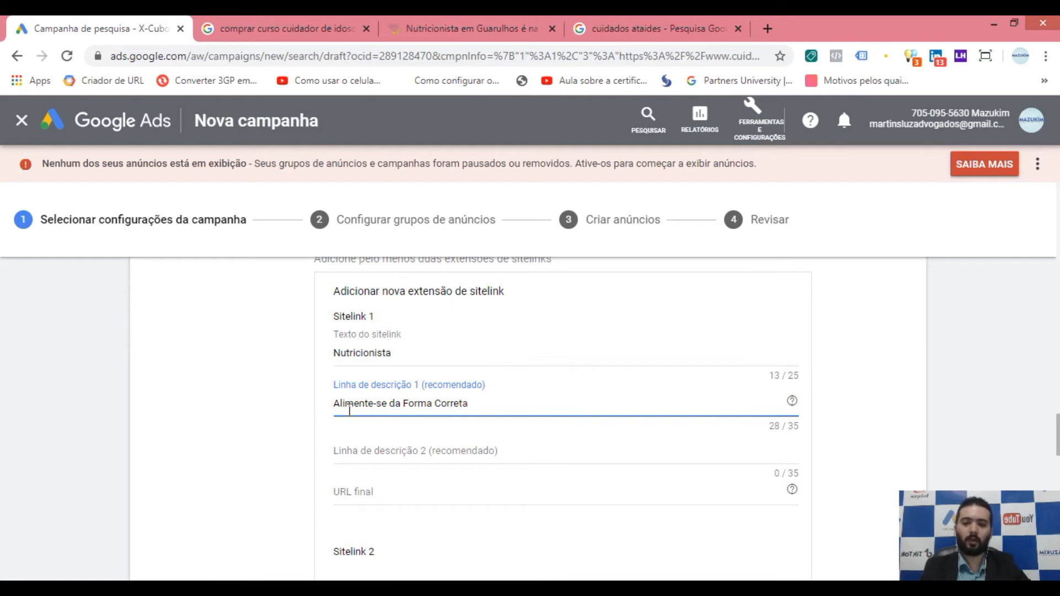
Replace "Alimente-se" at the start of sitelink 1's description line 1 with "O Idoso Precisa de".
drag(387, 403, 307, 411)
text(O )
text(Idoso Precis)
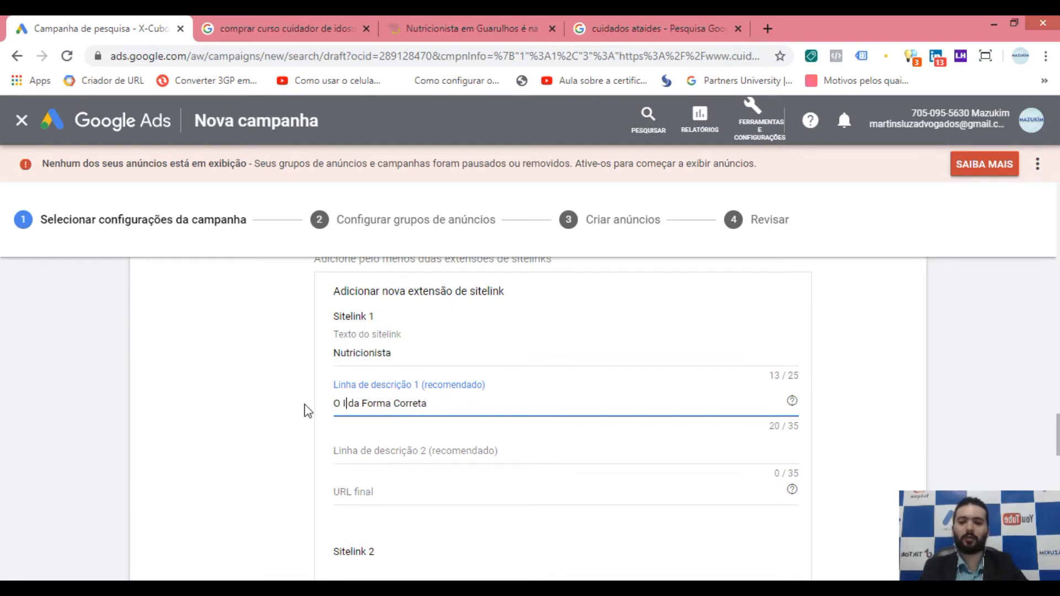
text(a)
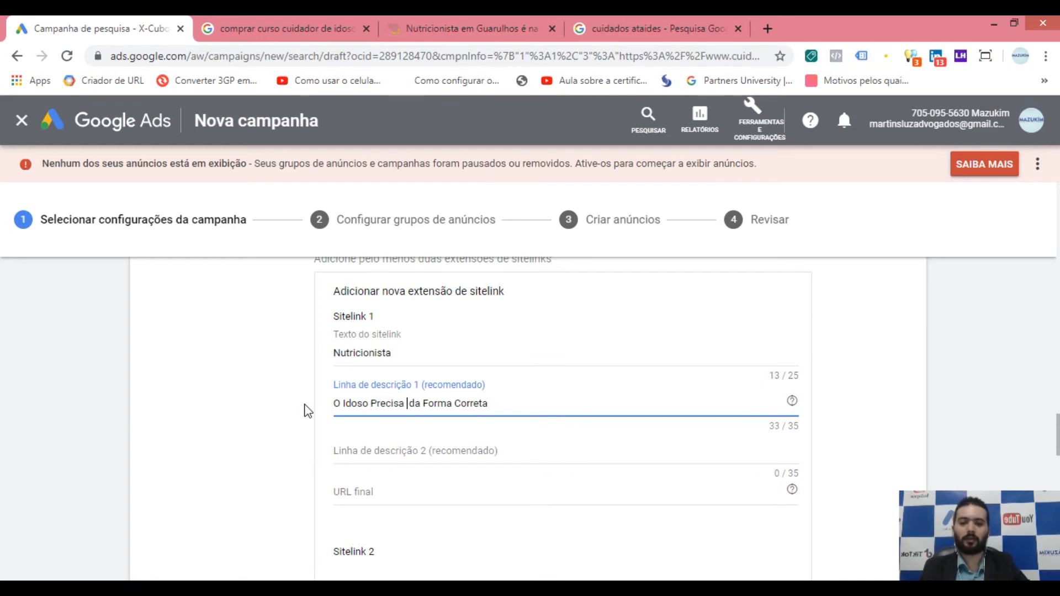
key(shift+Right)
key(shift+Right)
key(shift+Right)
key(shift+Right)
key(shift+Right)
key(shift+Right)
key(shift+Right)
key(Left)
key(Left)
text(de)
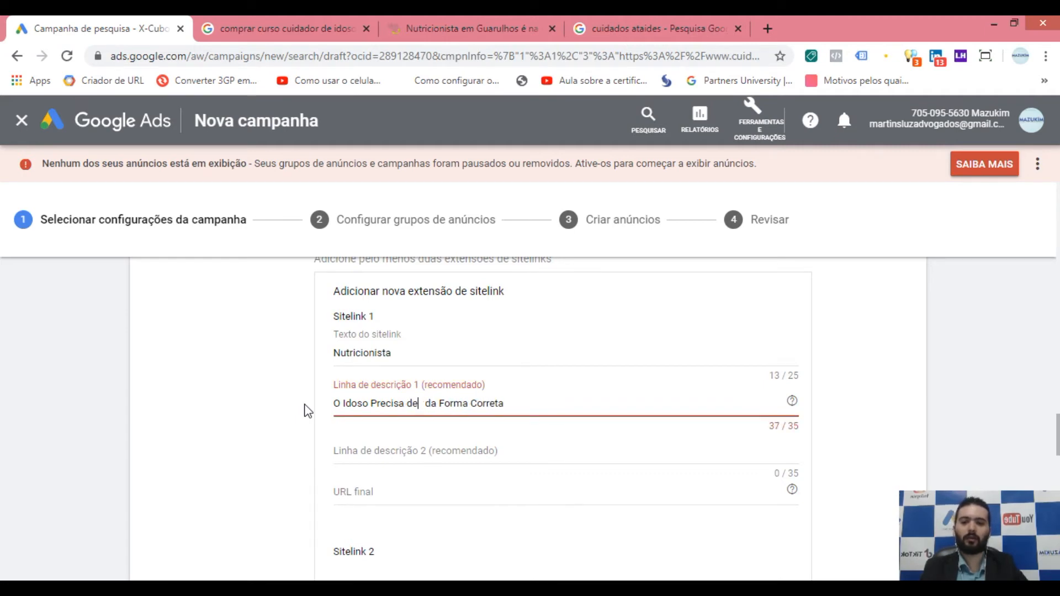
Rewrite the rest of sitelink 1's description line 1 so it reads "O Idoso Precisa Alimentação Correta".
key(shift+Right)
key(shift+Right)
key(shift+Right)
key(shift+Right)
key(shift+Right)
key(shift+Right)
key(shift+Right)
key(shift+Right)
key(shift+Right)
key(shift+Right)
key(shift+Right)
key(shift+Right)
key(shift+Right)
key(shift+Right)
key(shift+Right)
key(shift+Right)
key(shift+Right)
key(shift+Right)
key(shift+Right)
key(shift+Right)
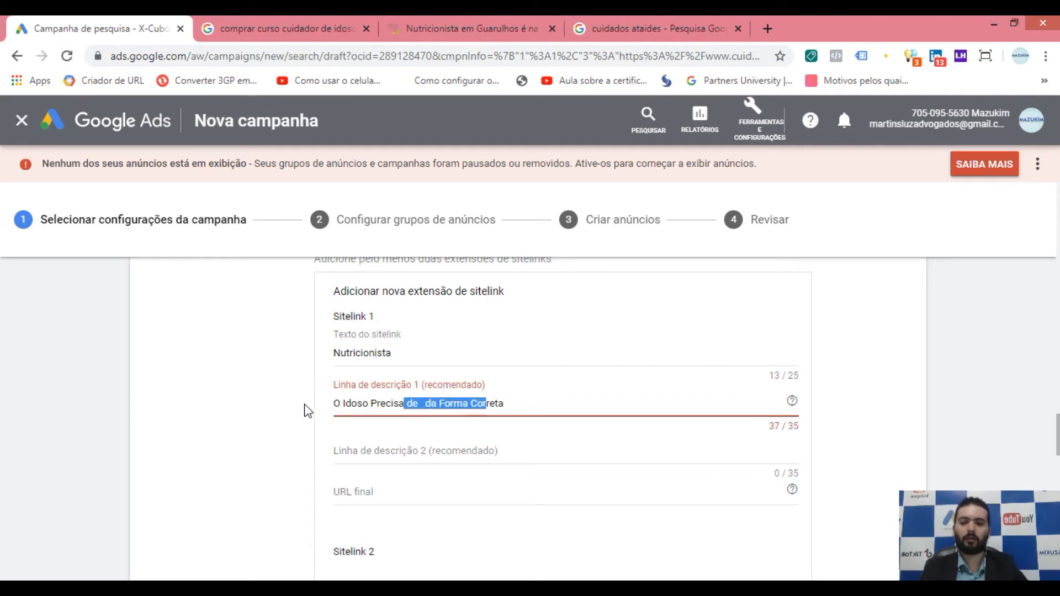
key(BackSpace)
text(Alimentação Cor)
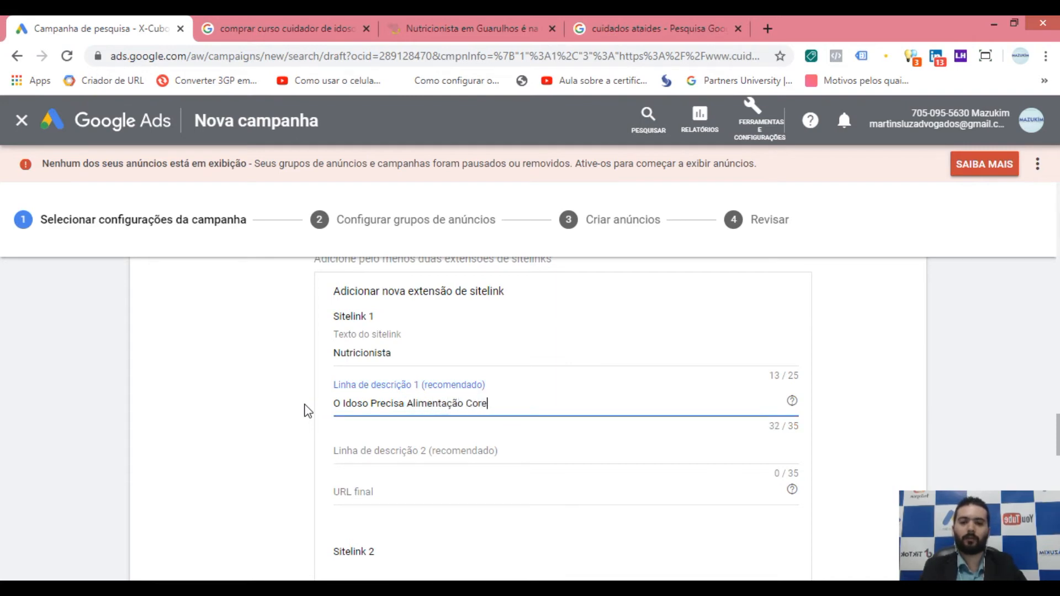
text(reta)
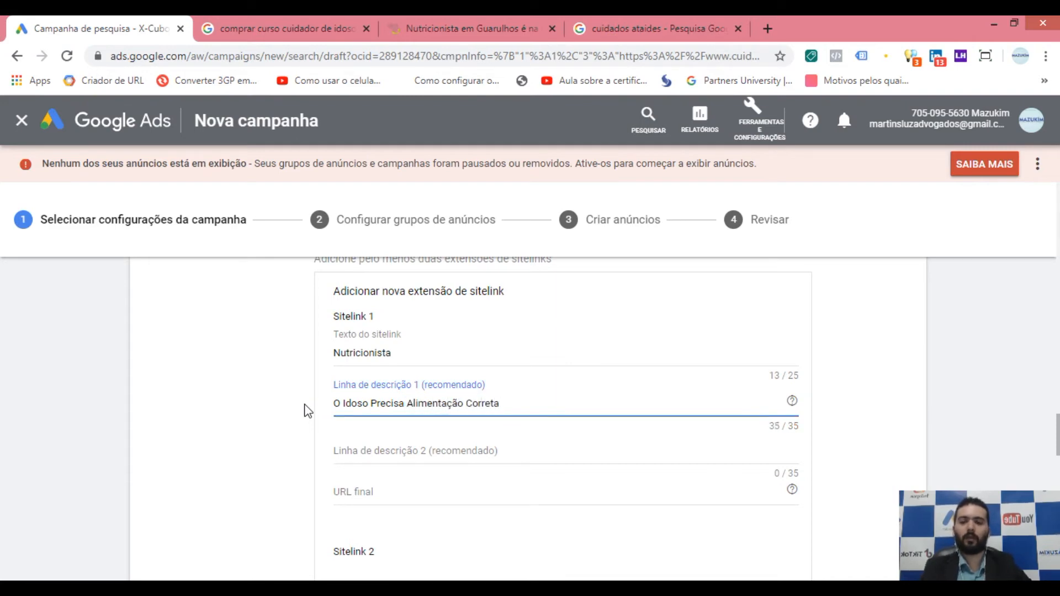
click(525, 405)
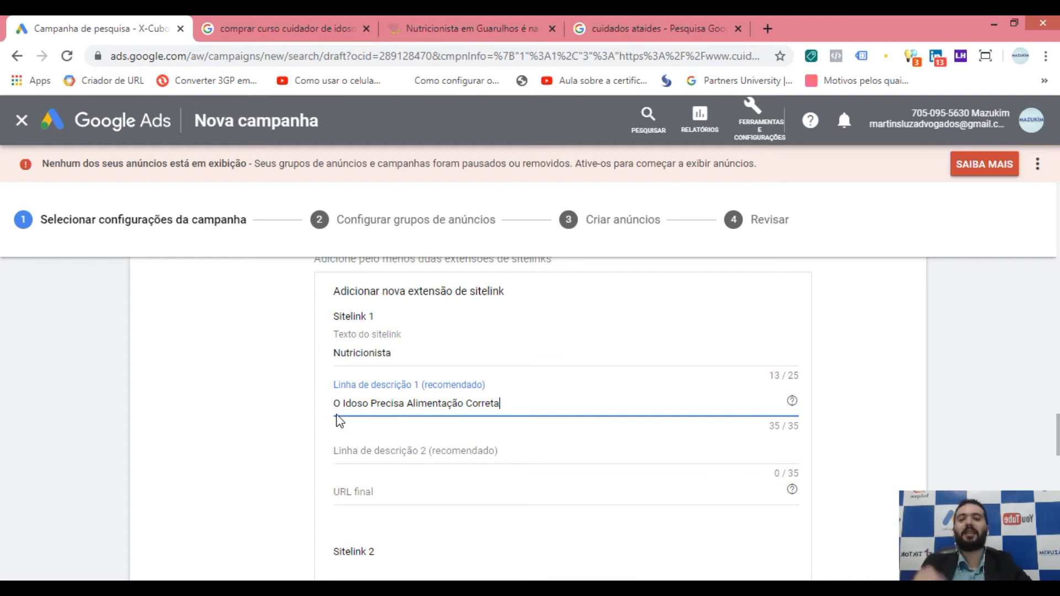
click(772, 426)
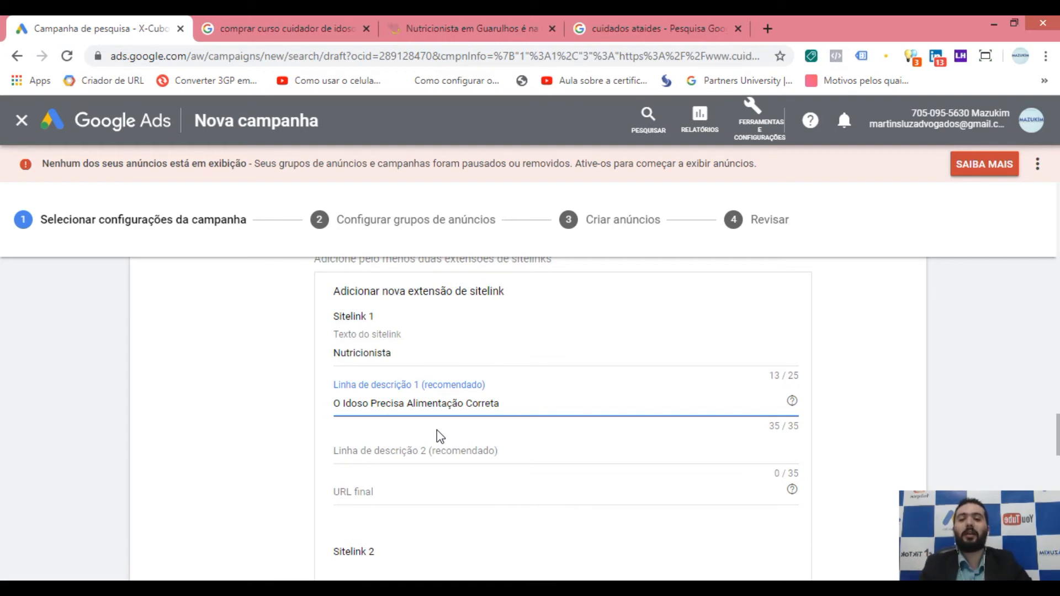
Enter "Fale Conosco Agora Mesmo!" as description line 2 of sitelink 1.
click(404, 363)
click(413, 412)
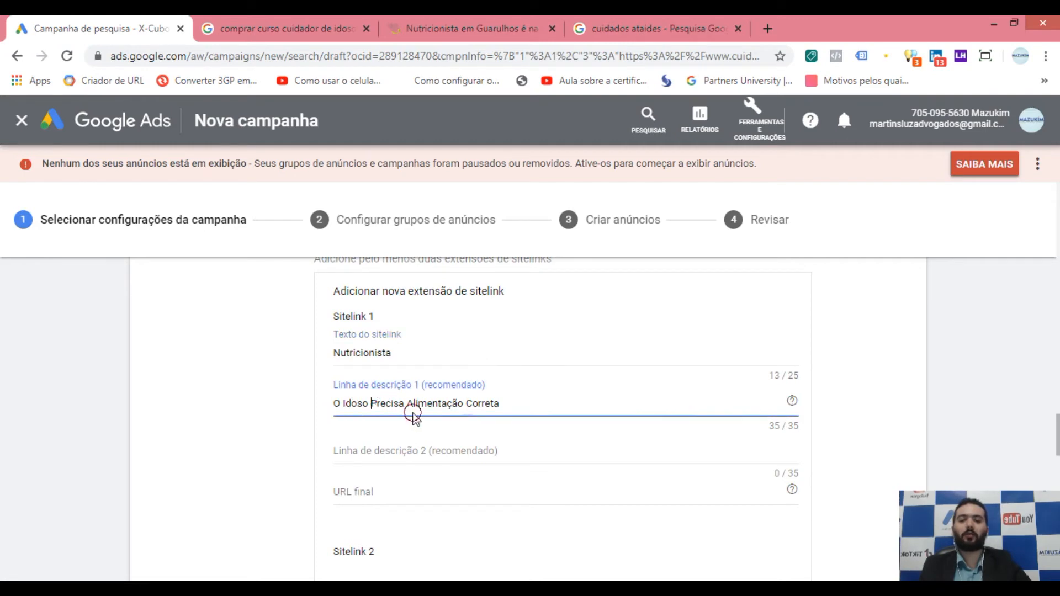
click(461, 457)
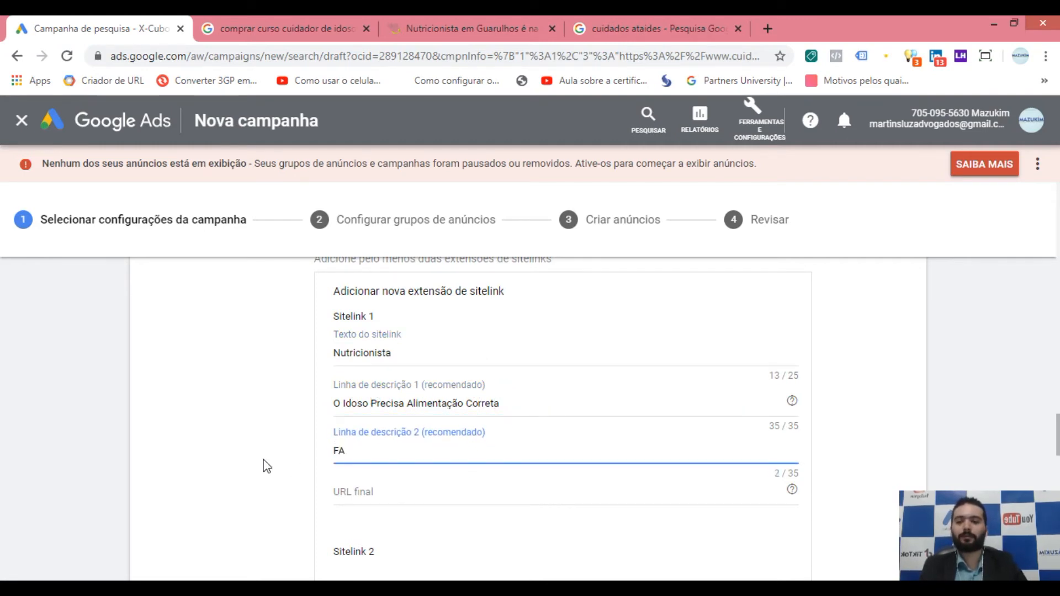
text(Fale Conosco Agora MEsmo!)
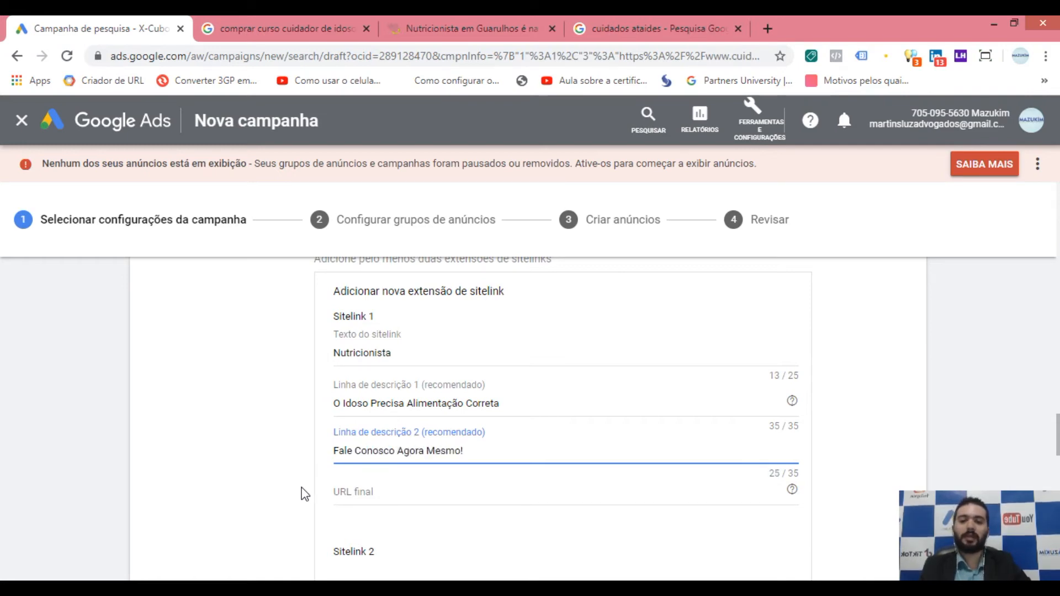
click(398, 495)
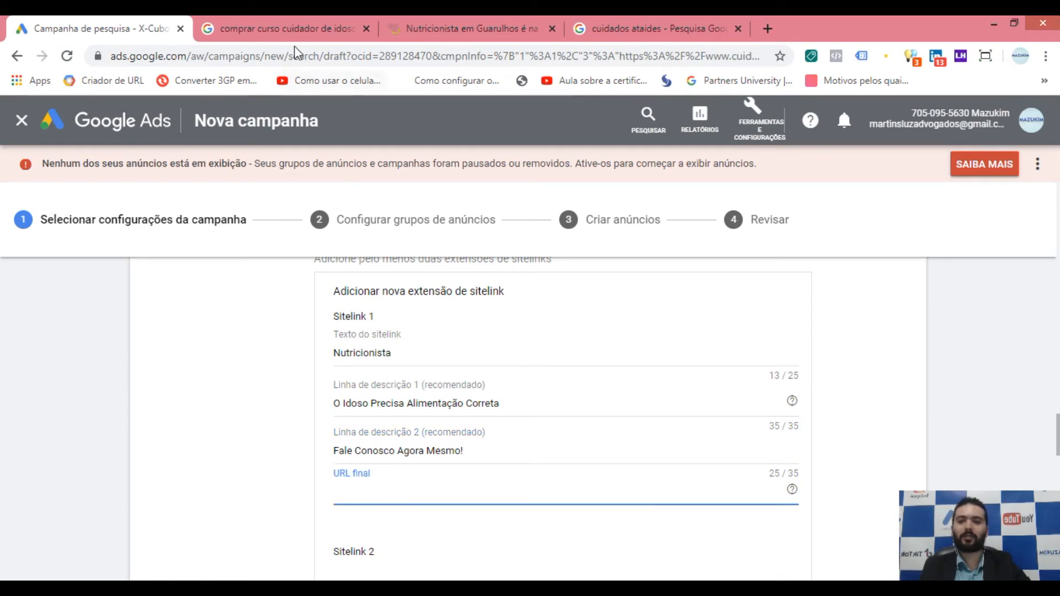
click(420, 28)
click(326, 55)
key(ctrl+c)
click(83, 28)
click(421, 491)
key(ctrl+v)
click(248, 441)
Review the sitelink 1 entries and save the new Nutricionista sitelink extension, leaving sitelink 2 empty.
scroll(346, 417, down, 3)
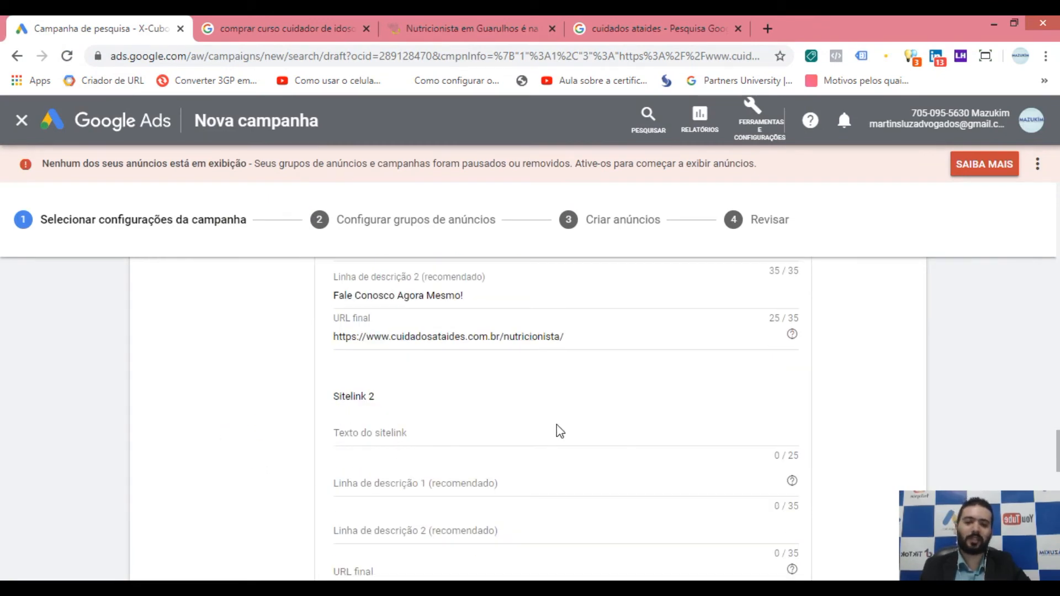
scroll(557, 431, down, 8)
scroll(526, 484, up, 10)
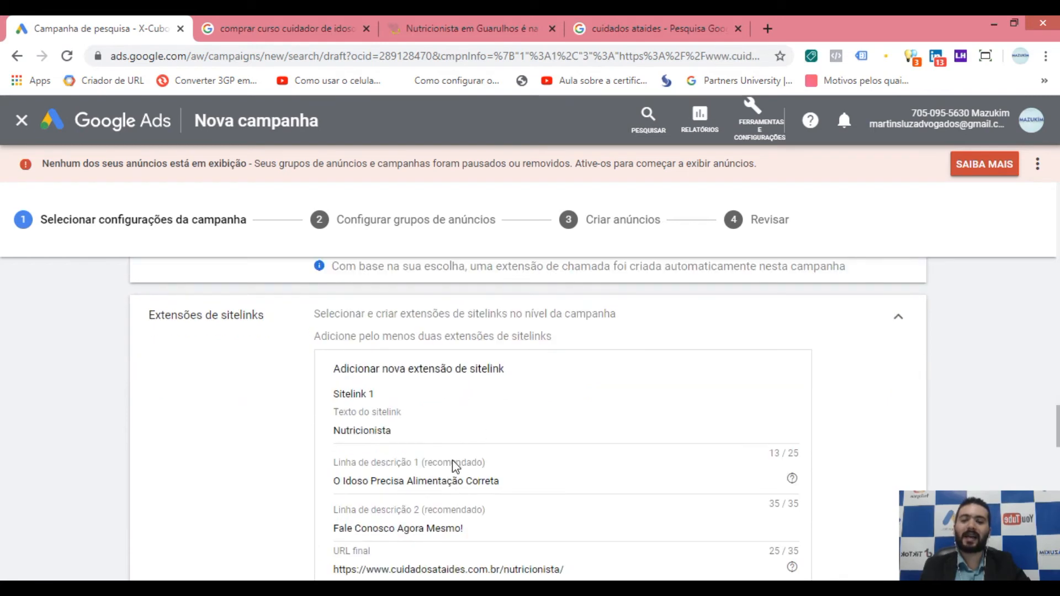
scroll(453, 466, down, 2)
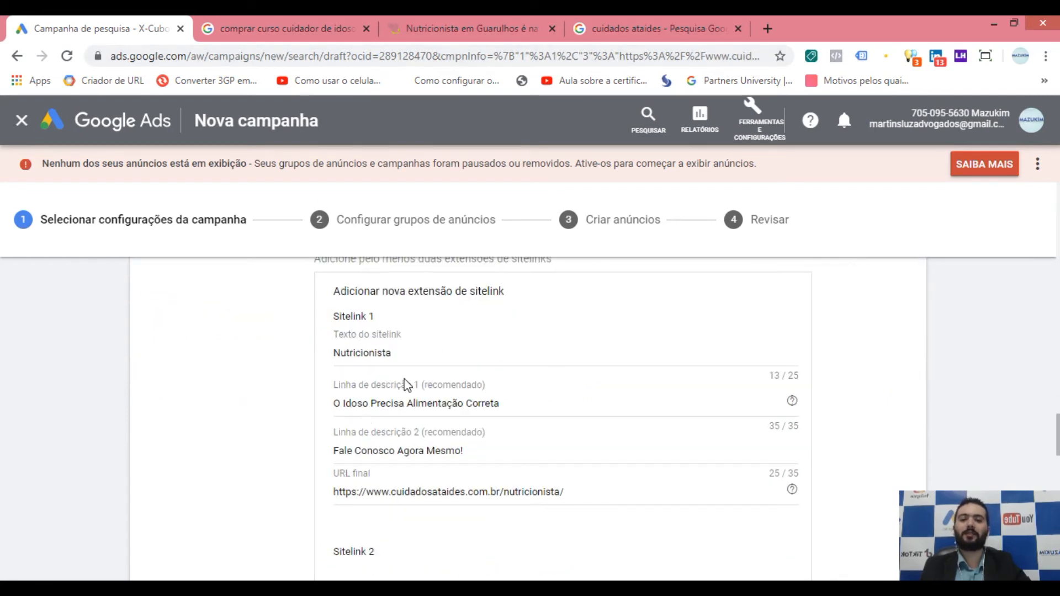
scroll(405, 384, down, 2)
scroll(327, 443, up, 2)
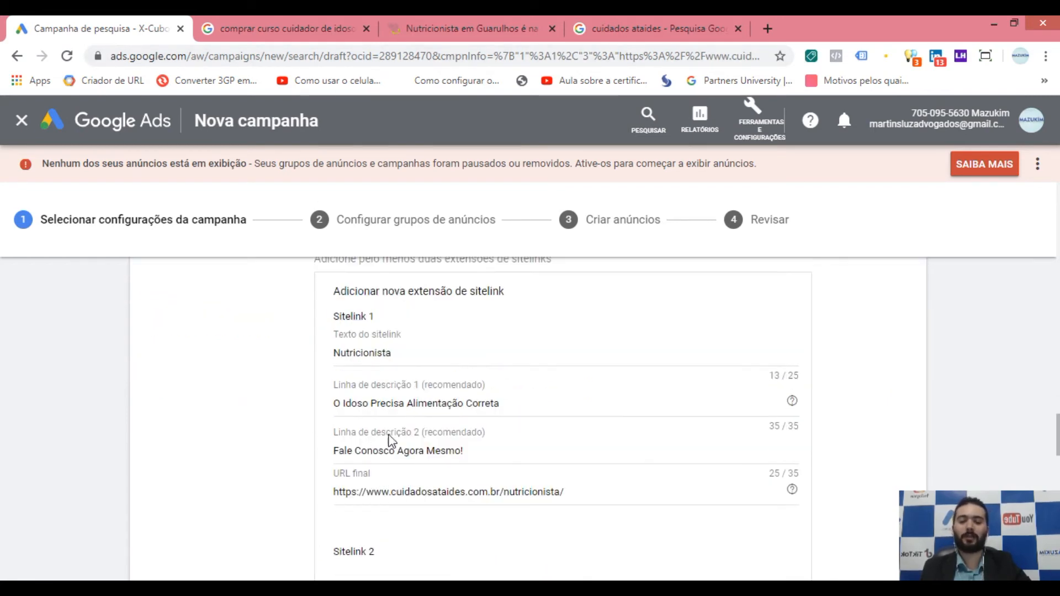
scroll(306, 395, down, 14)
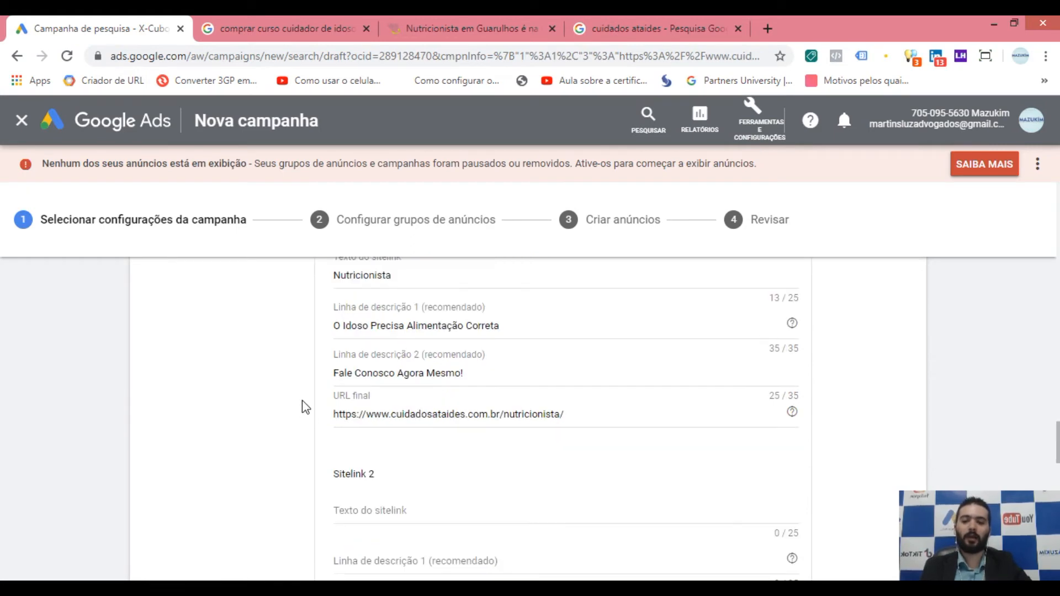
scroll(312, 413, down, 10)
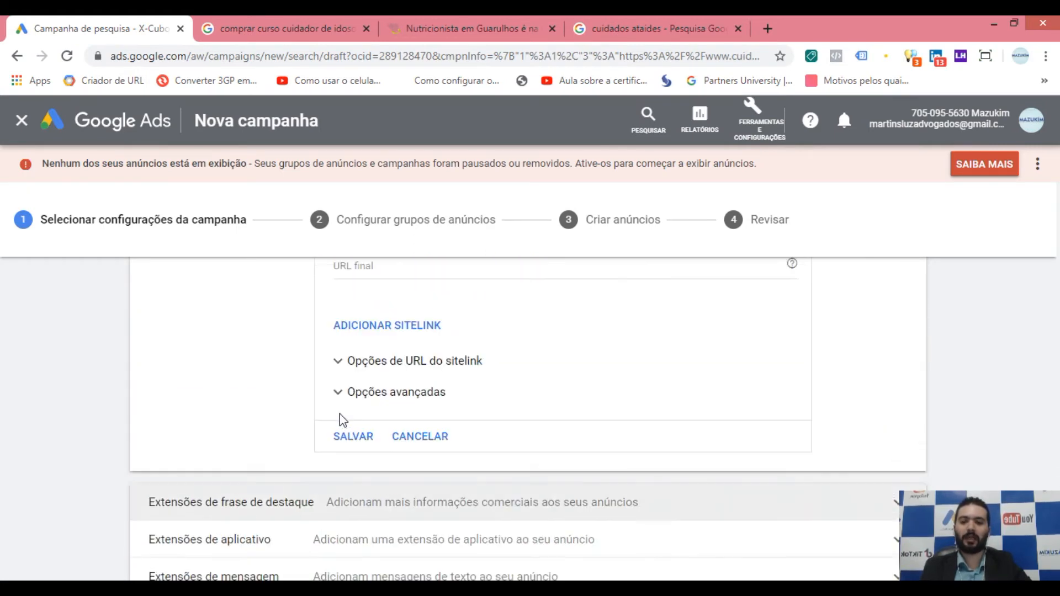
click(371, 440)
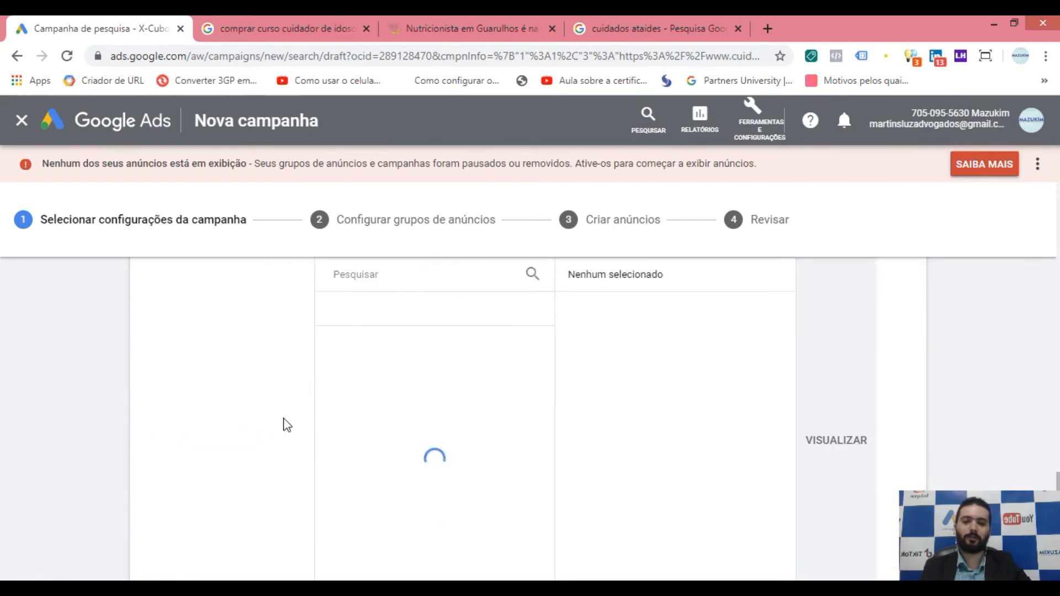
Preview the Nutricionista sitelink in the sample ad and check the website page it leads to.
click(845, 425)
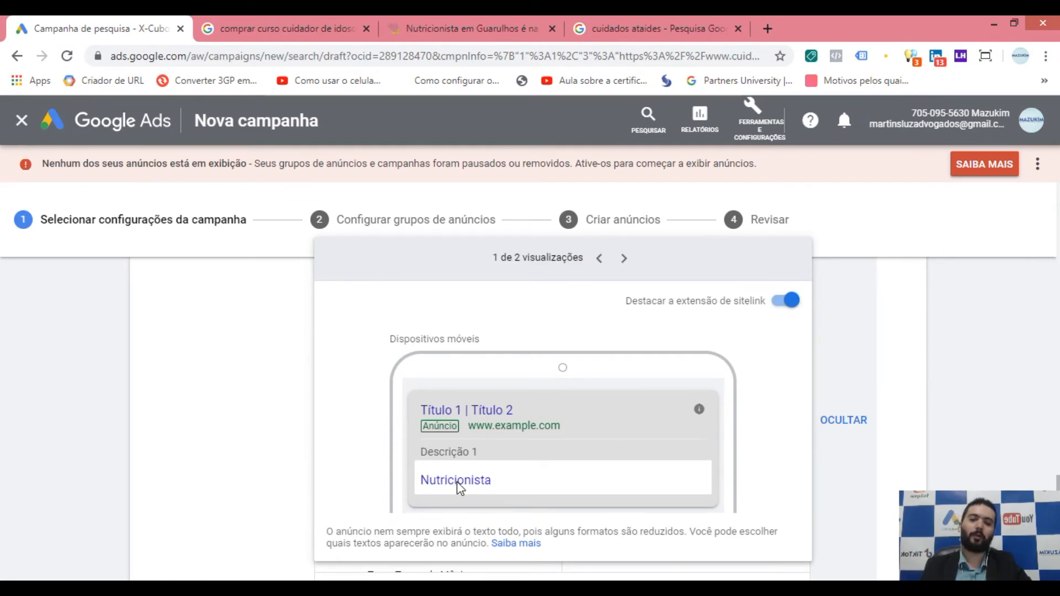
click(472, 17)
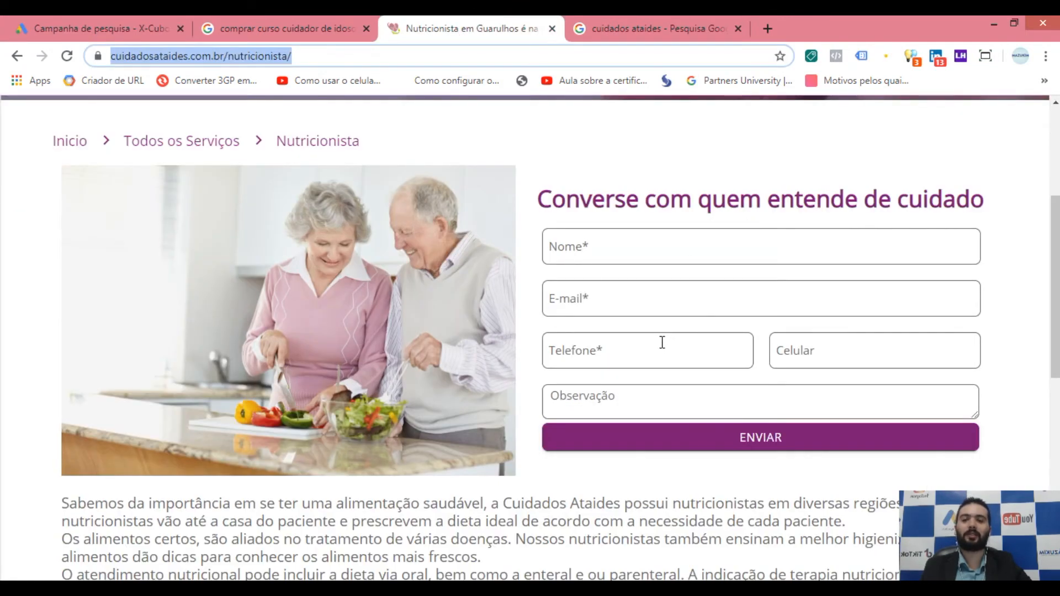
click(132, 27)
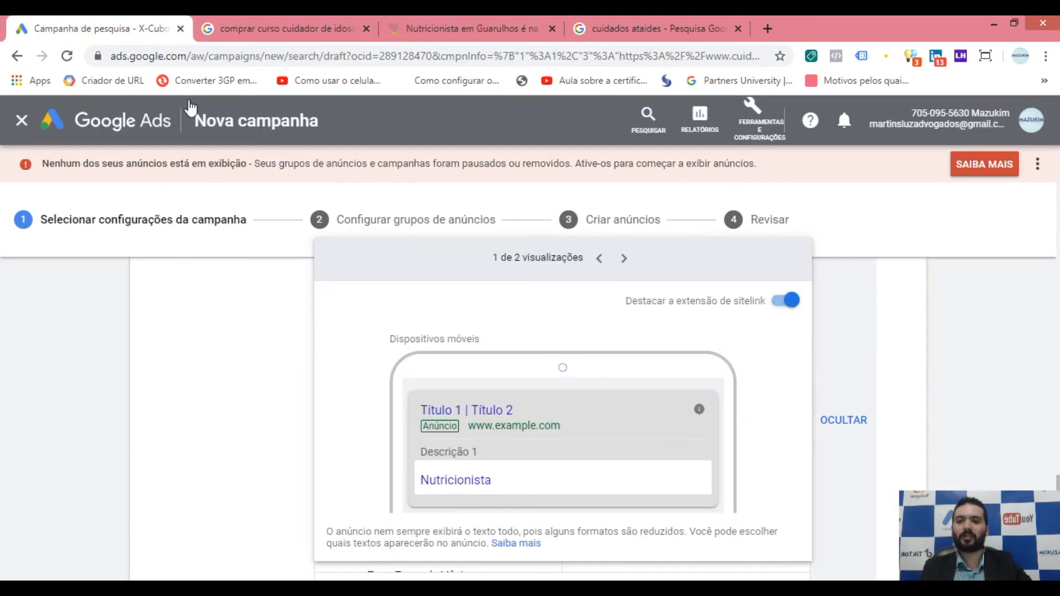
Switch to the Google results for "cuidados ataides" and examine the company's ad with its sitelinks.
click(621, 21)
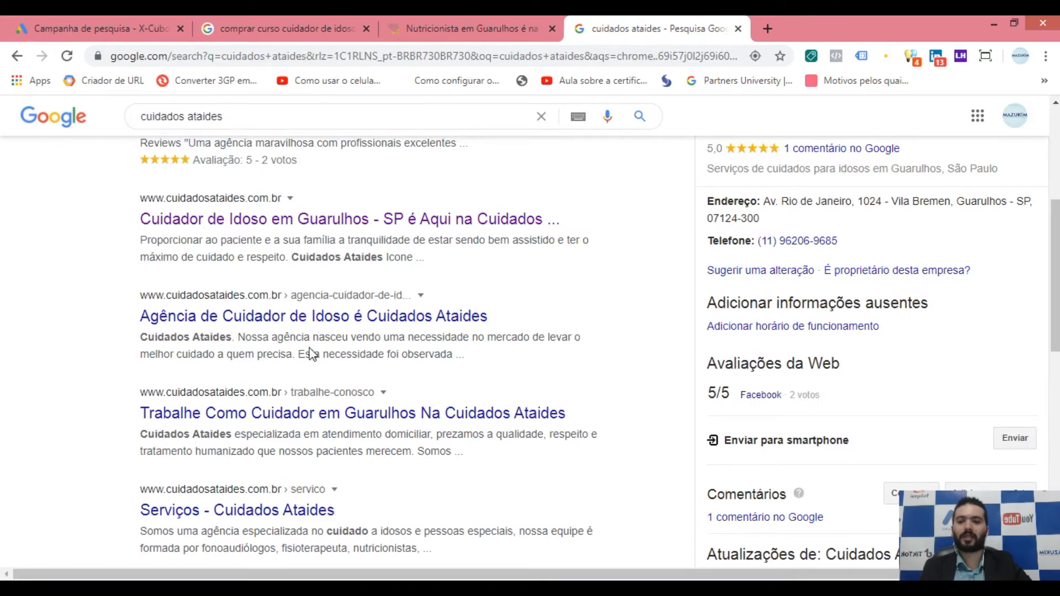
scroll(125, 369, up, 4)
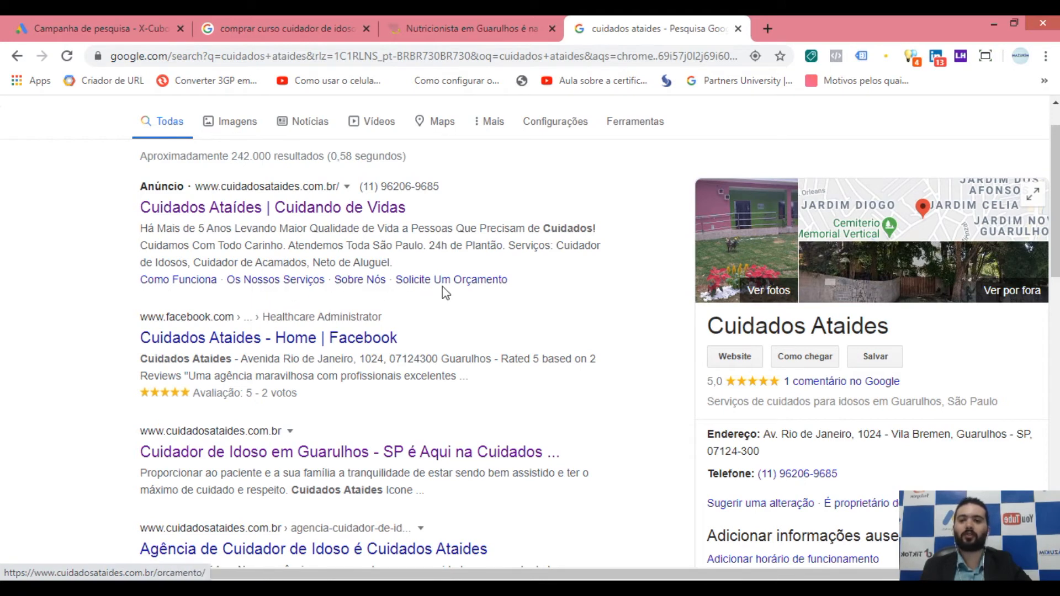
scroll(450, 286, up, 1)
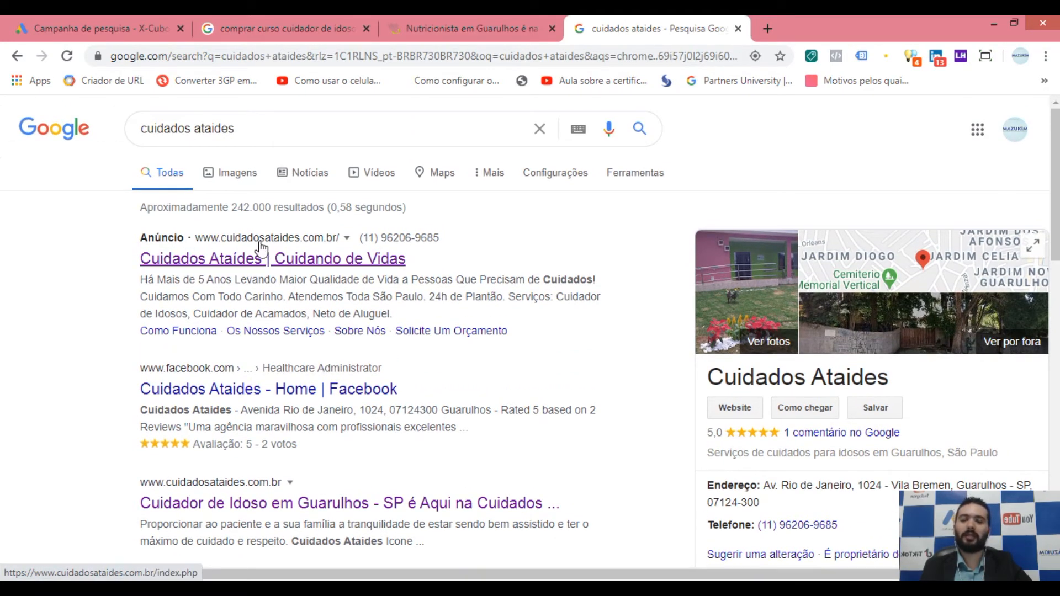
drag(260, 125, 139, 128)
click(19, 326)
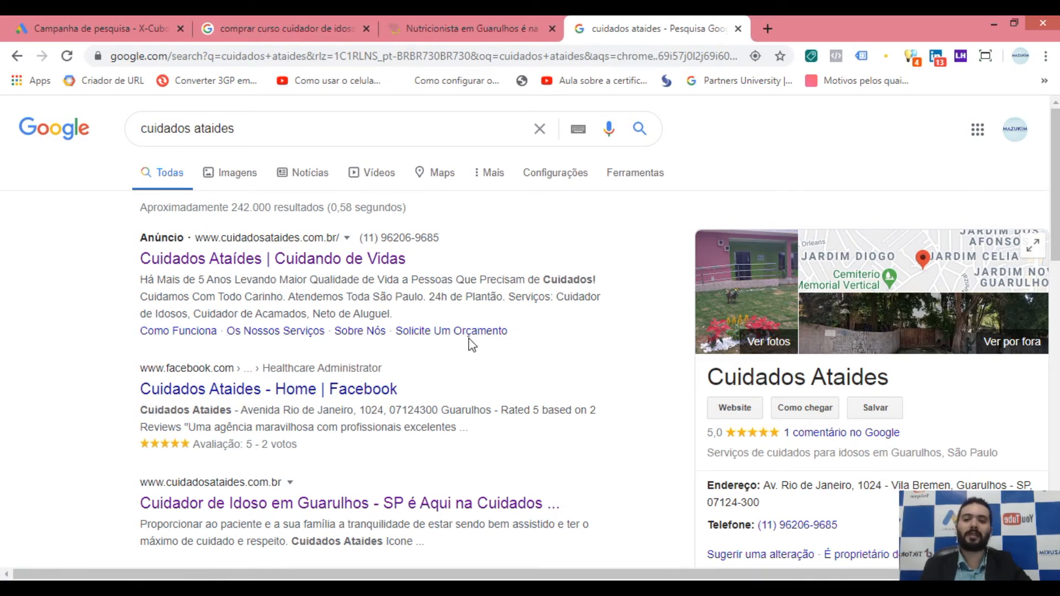
Open the ad's Como Funciona sitelink, look through the hiring steps on its page, and return to the search results.
click(177, 332)
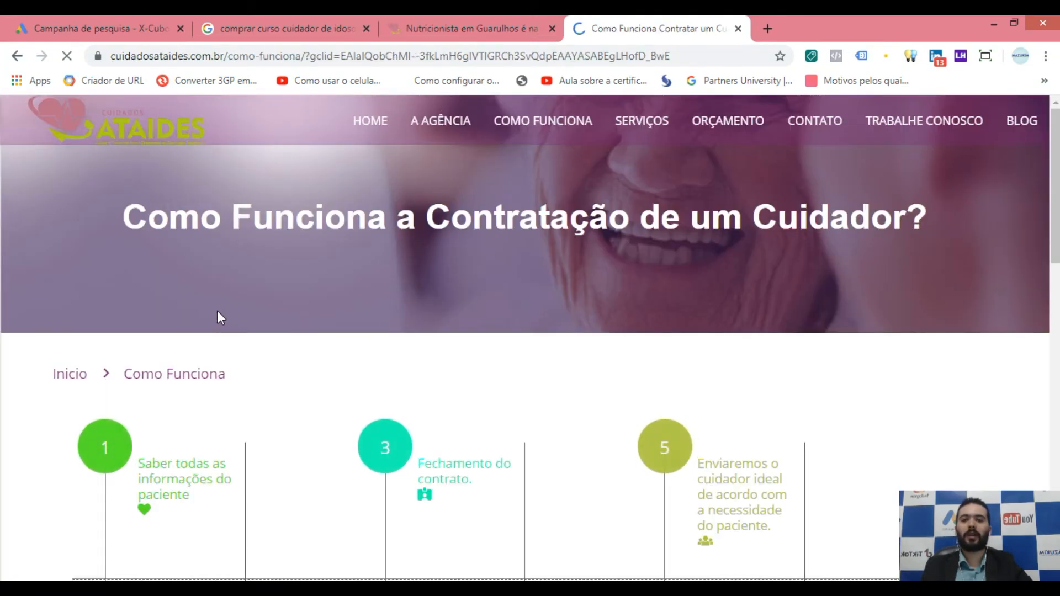
scroll(265, 384, down, 6)
scroll(452, 309, down, 1)
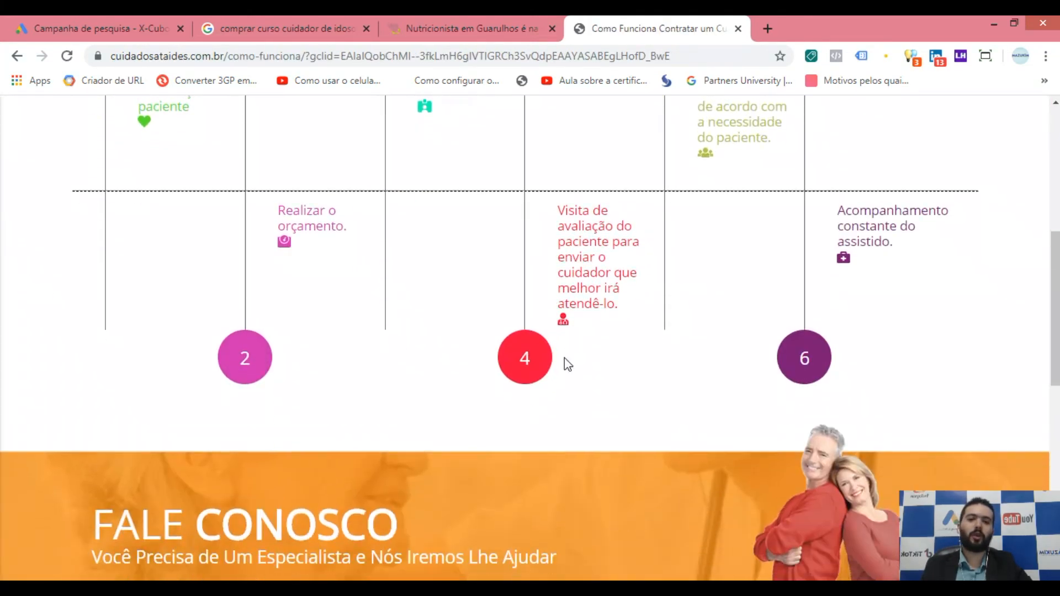
scroll(552, 343, up, 3)
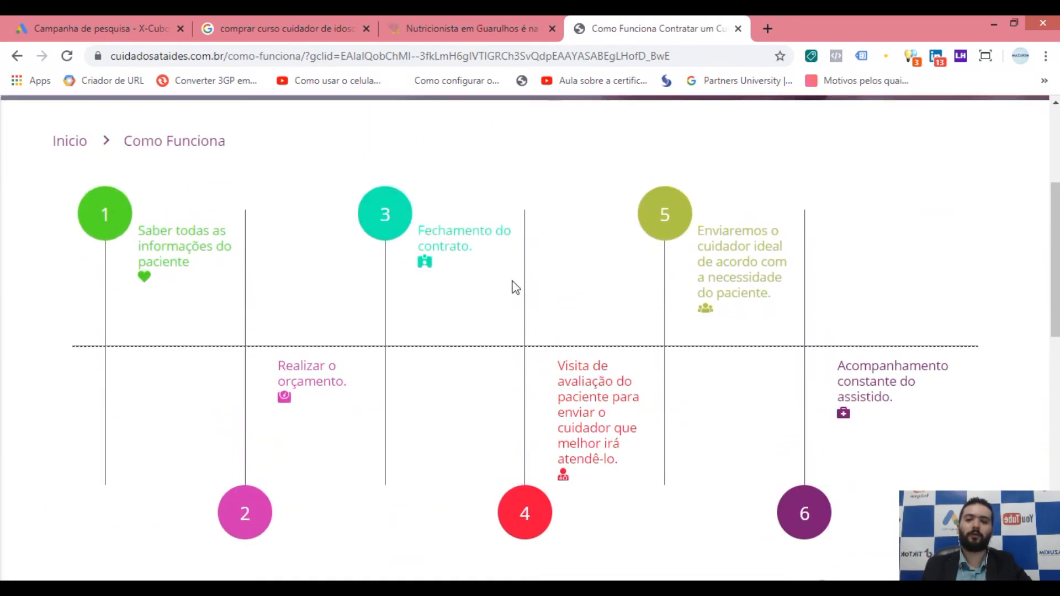
click(17, 56)
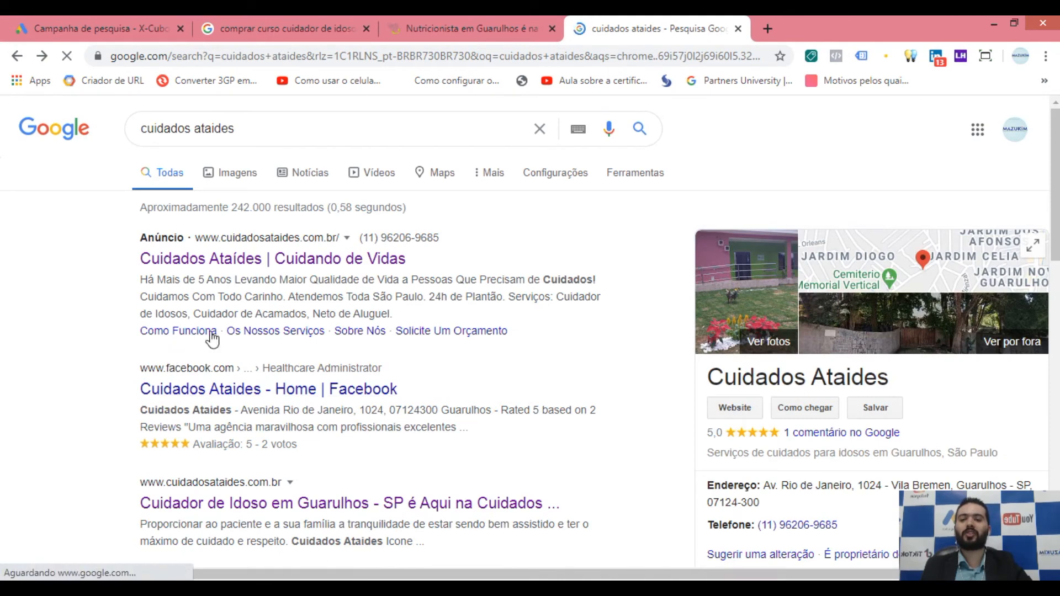
Open the ad's Solicite Um Orçamento sitelink, look over the quote request form, and return to the search results.
click(331, 331)
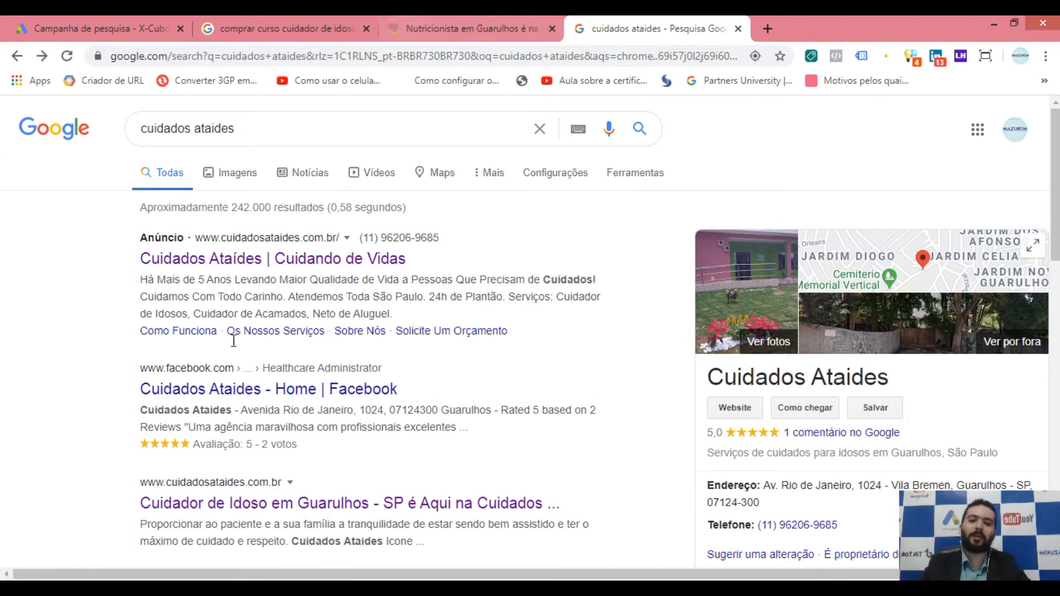
click(450, 333)
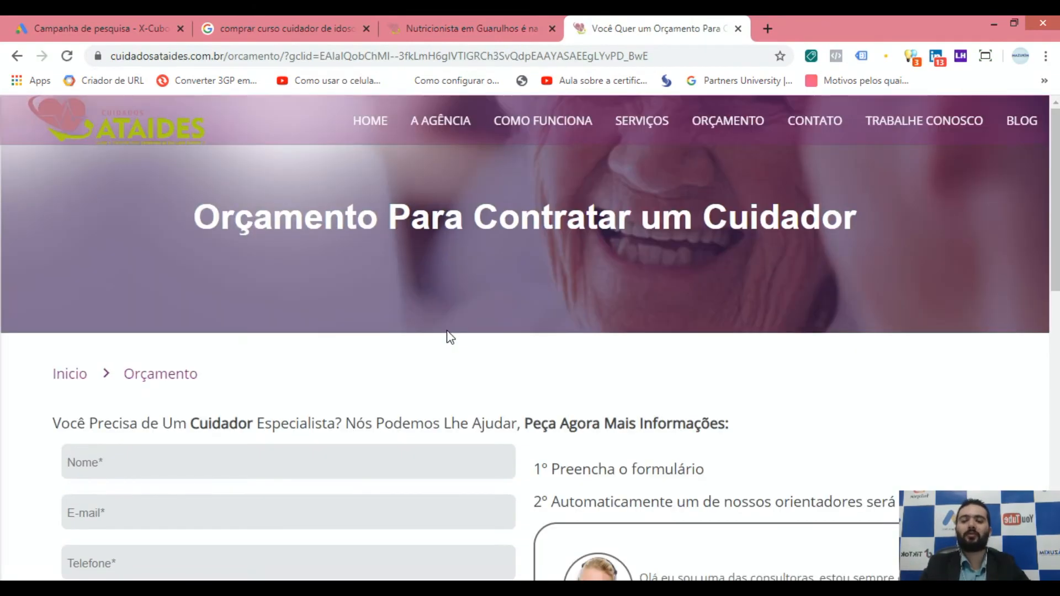
scroll(367, 324, down, 5)
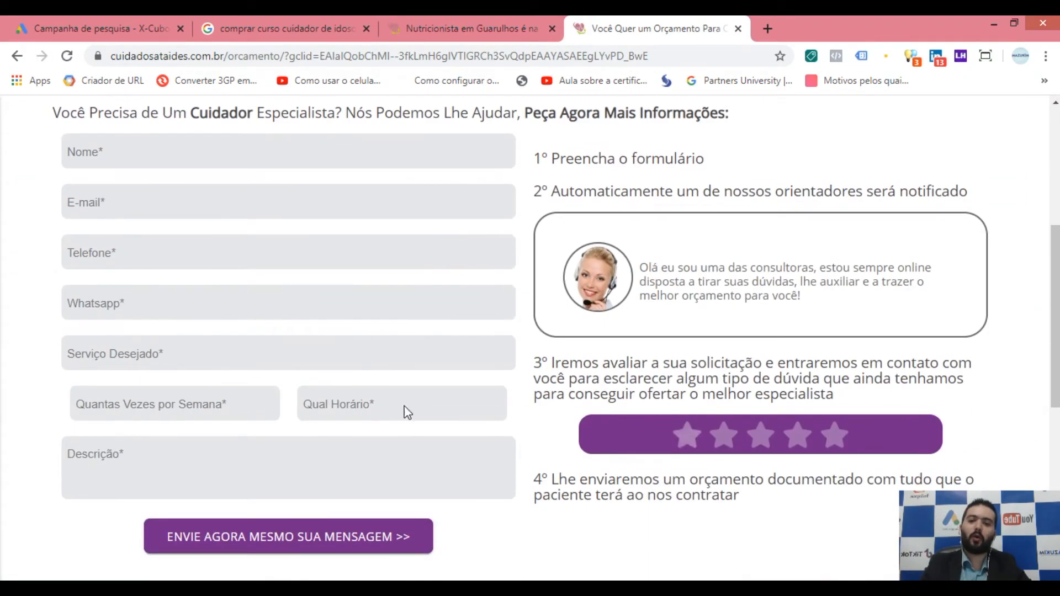
scroll(402, 412, down, 3)
scroll(158, 368, up, 3)
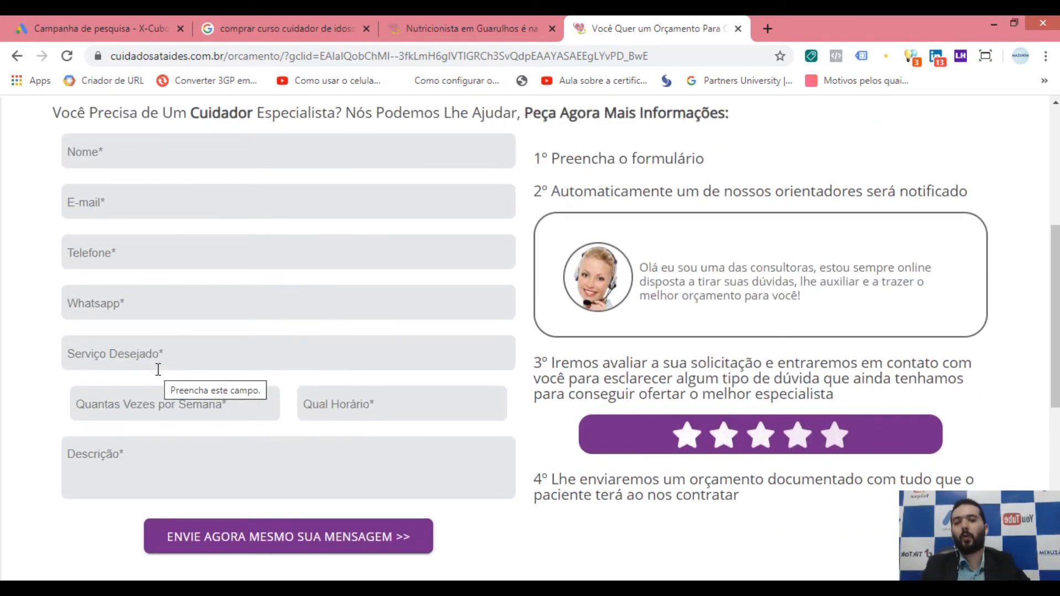
click(18, 56)
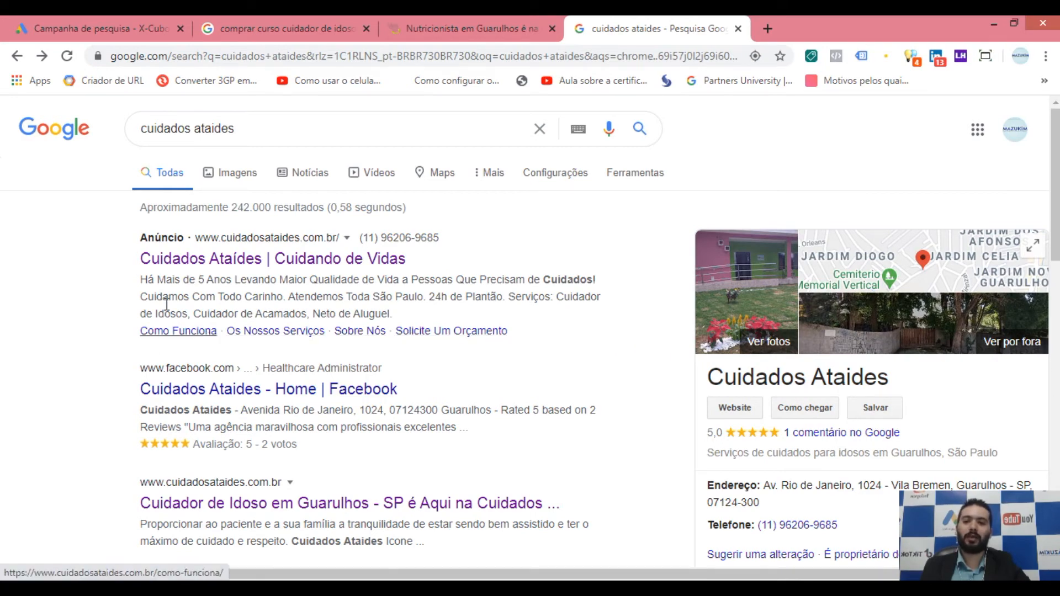
Compare the space the Cuidados Ataides ad takes up, from headline to sitelinks, with the organic results below it.
scroll(99, 235, down, 3)
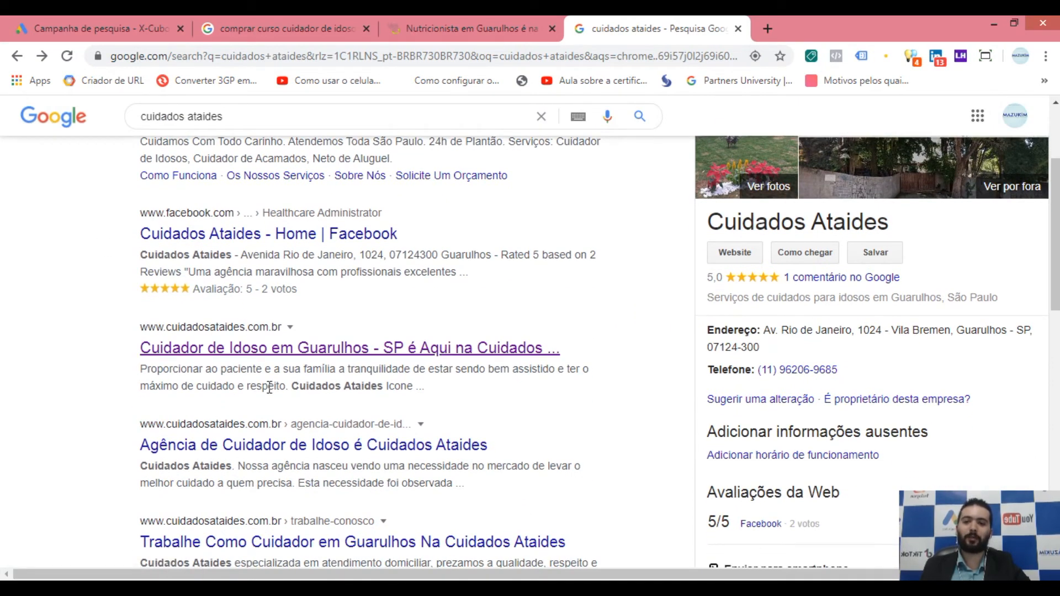
scroll(210, 347, up, 3)
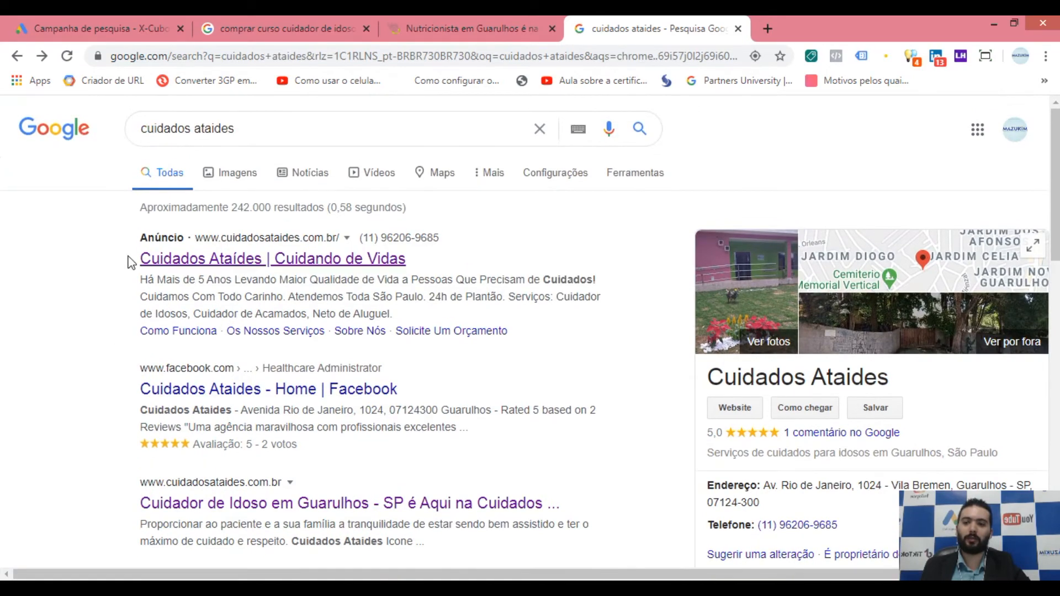
scroll(102, 398, down, 3)
scroll(38, 412, up, 3)
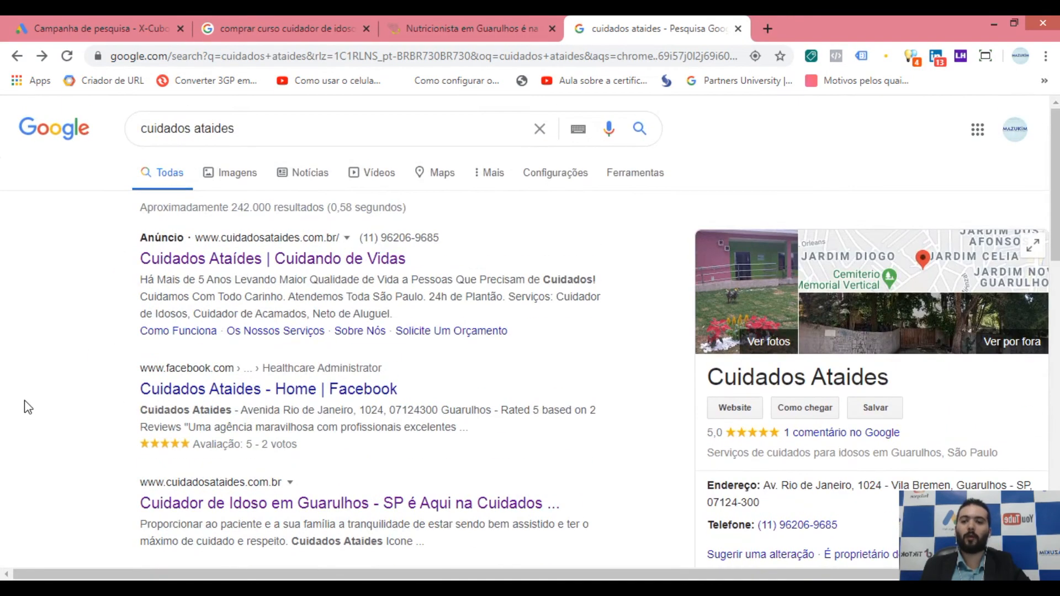
drag(127, 240, 513, 329)
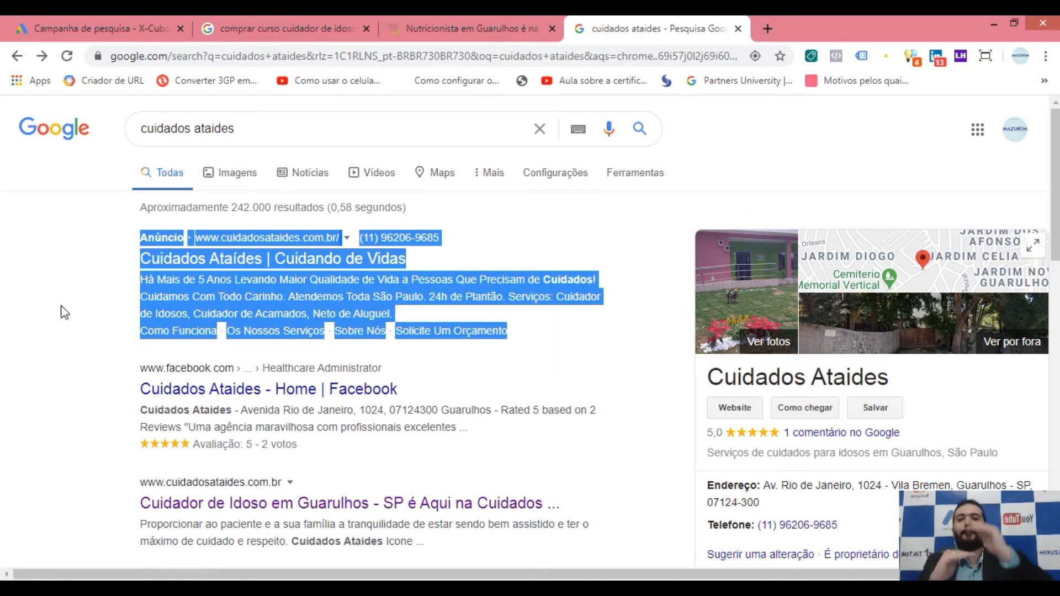
click(43, 288)
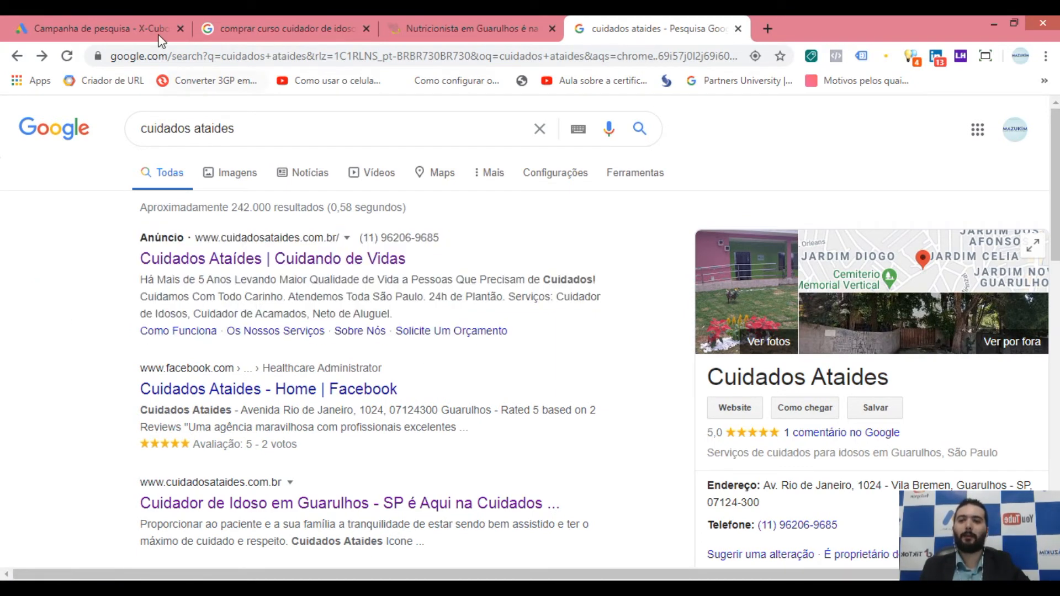
Return to the Google Ads campaign draft, close the sitelink preview, and remove Nutricionista from the selected sitelinks.
click(99, 28)
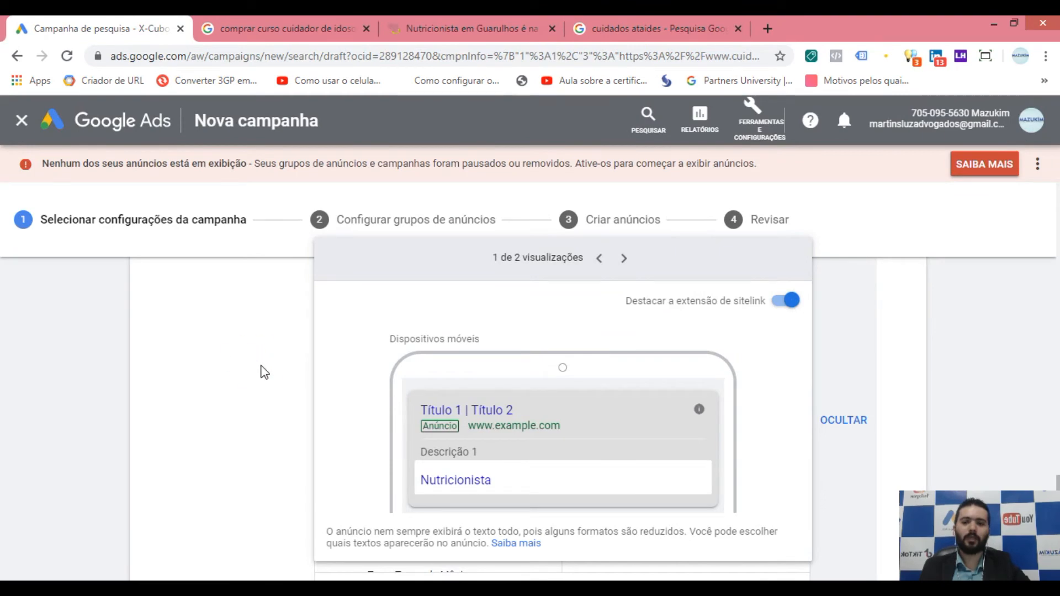
click(863, 479)
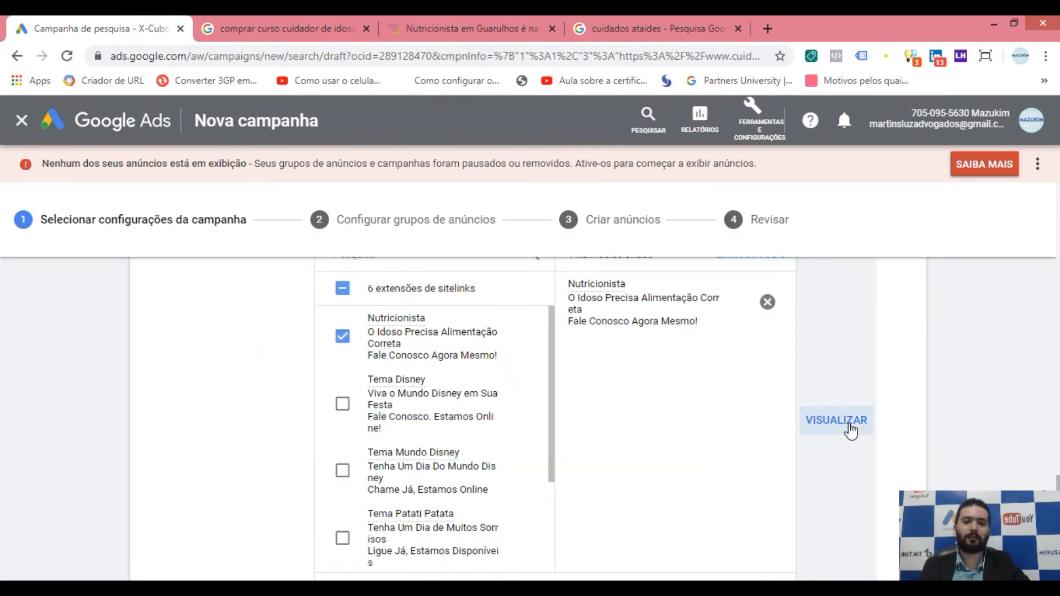
click(767, 304)
scroll(272, 428, down, 4)
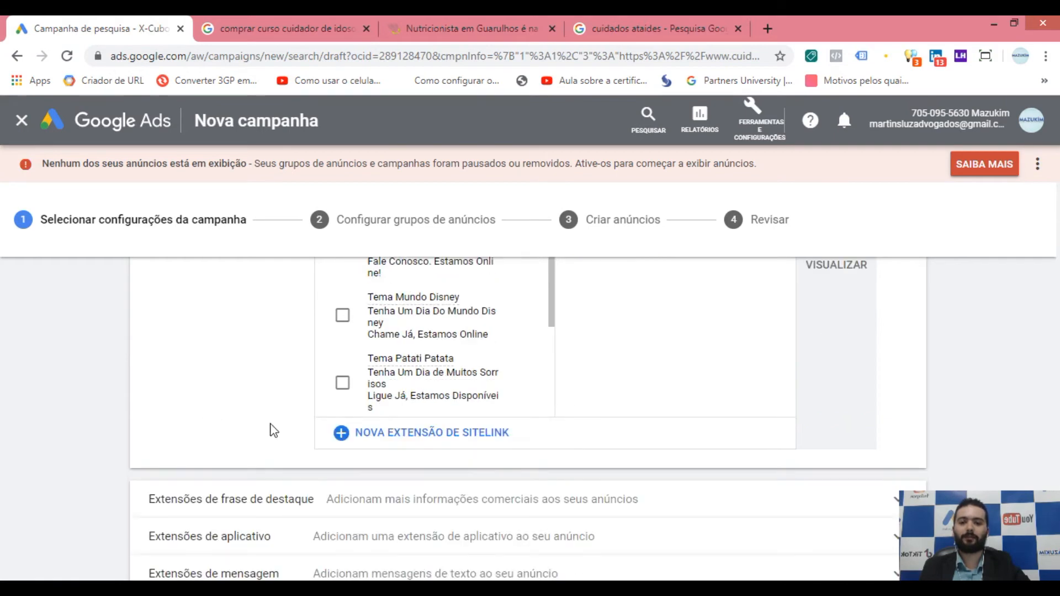
Collapse the sitelink extensions and start a new callout extension (frase de destaque) at campaign level.
scroll(279, 414, up, 8)
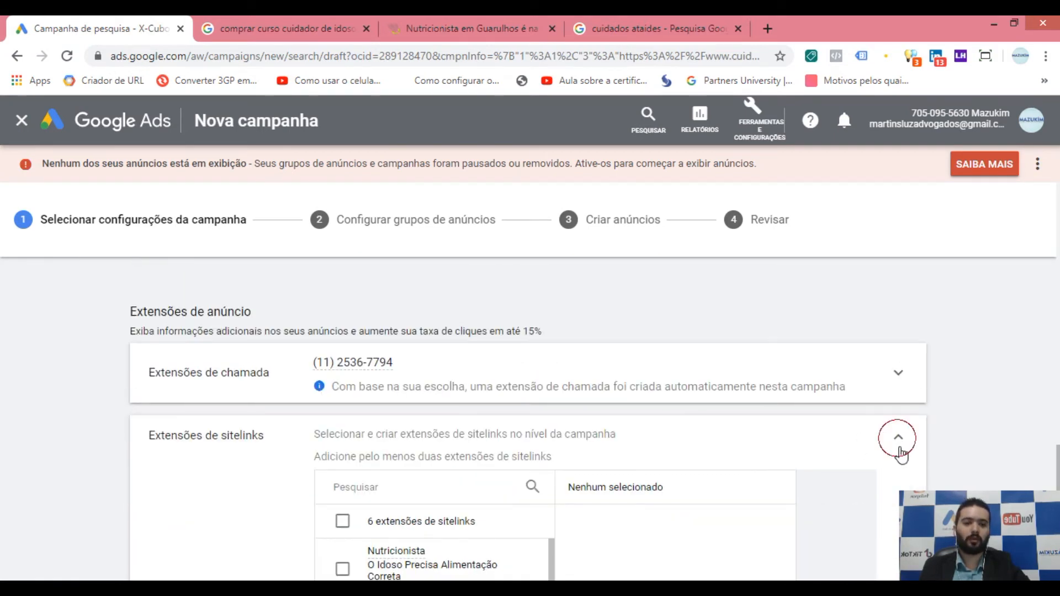
click(898, 437)
scroll(635, 451, down, 1)
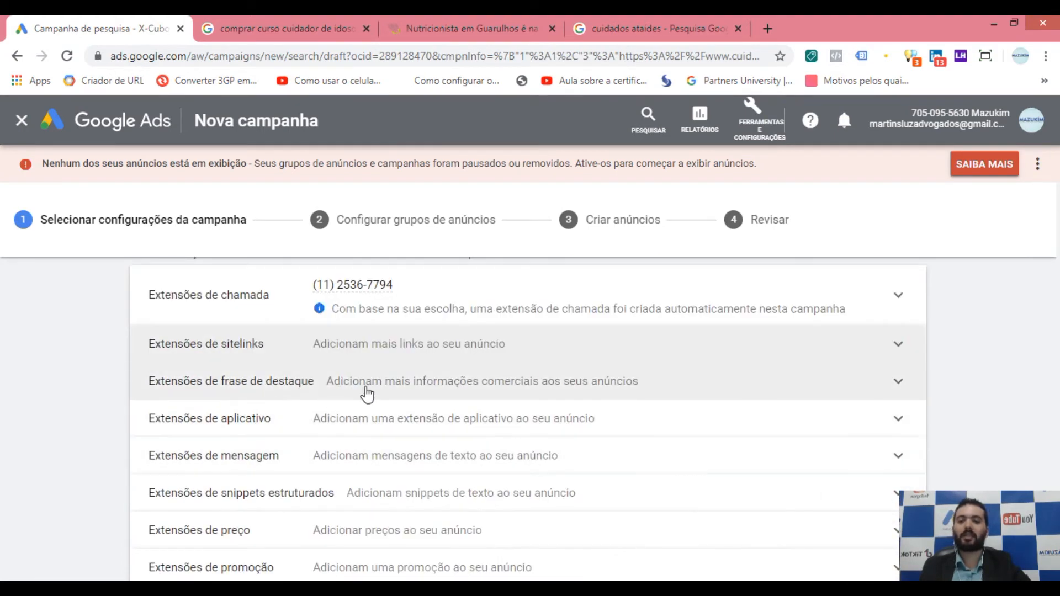
click(569, 387)
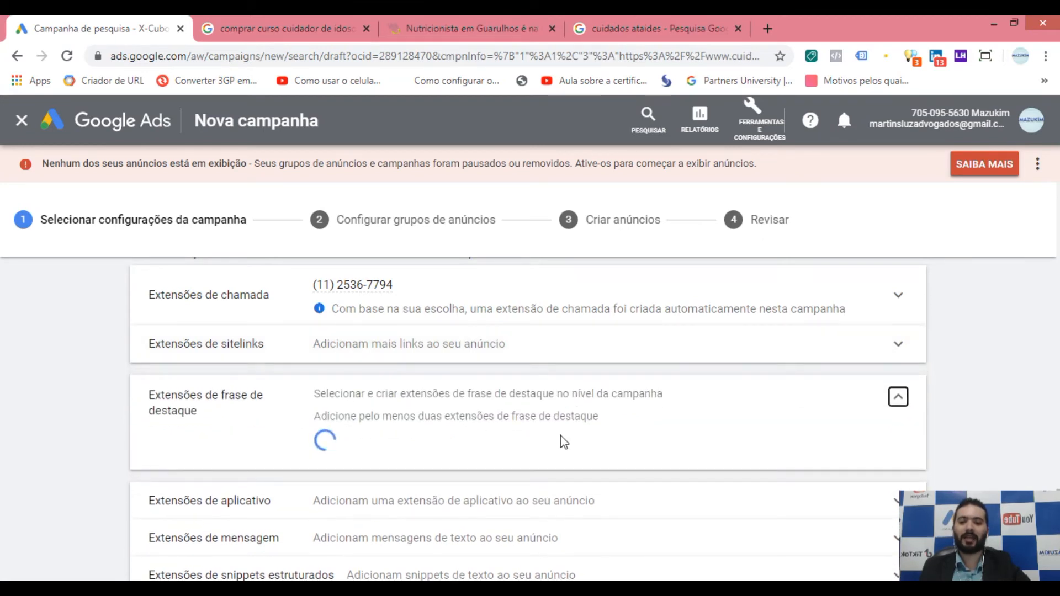
scroll(287, 450, up, 1)
scroll(299, 414, down, 1)
scroll(308, 381, up, 2)
scroll(312, 413, down, 1)
scroll(304, 408, down, 3)
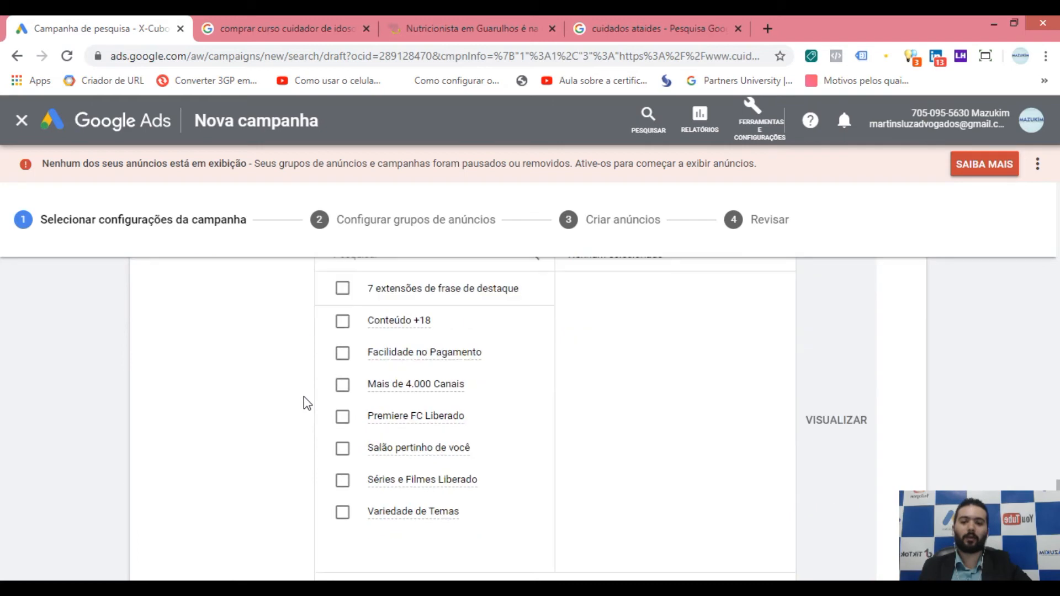
click(426, 441)
scroll(268, 441, up, 1)
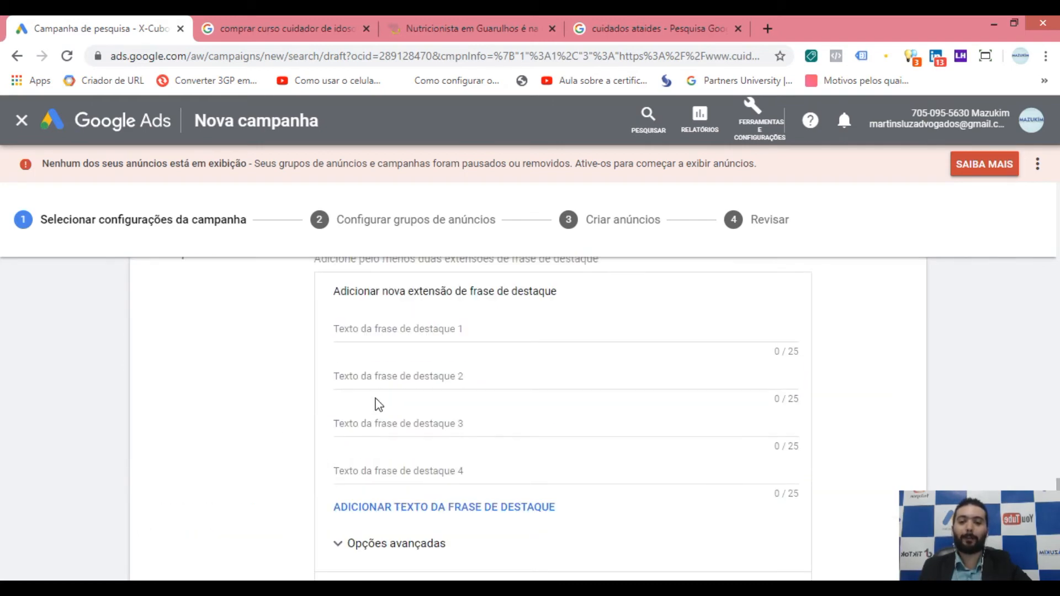
Enter "Trabalhe e Aumente Sua Renda" as the first callout text and shorten it to "Aumente Sua Renda" to fit the character limit.
click(381, 331)
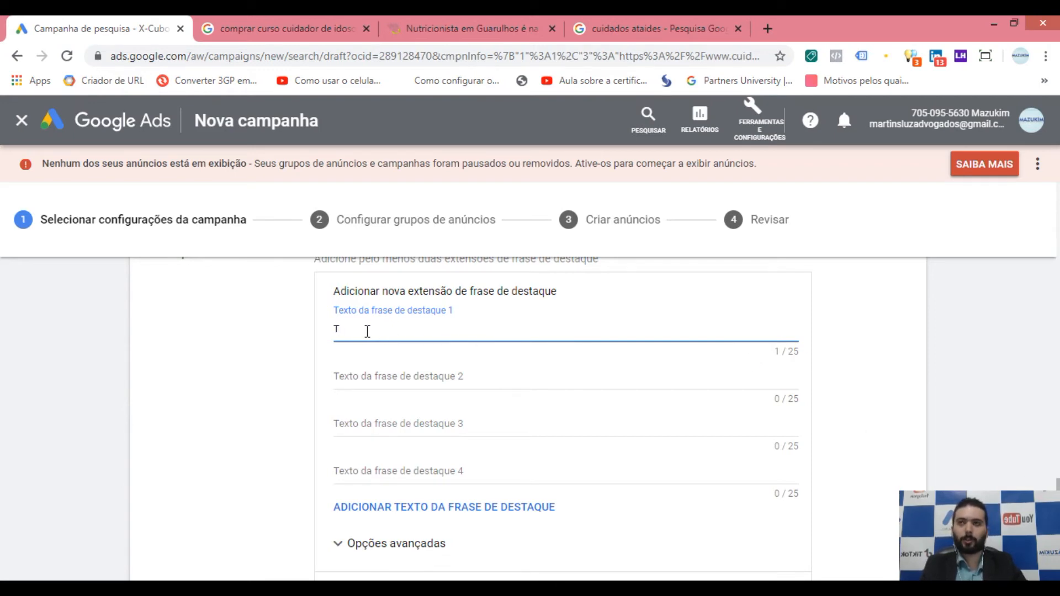
text(rabalhe)
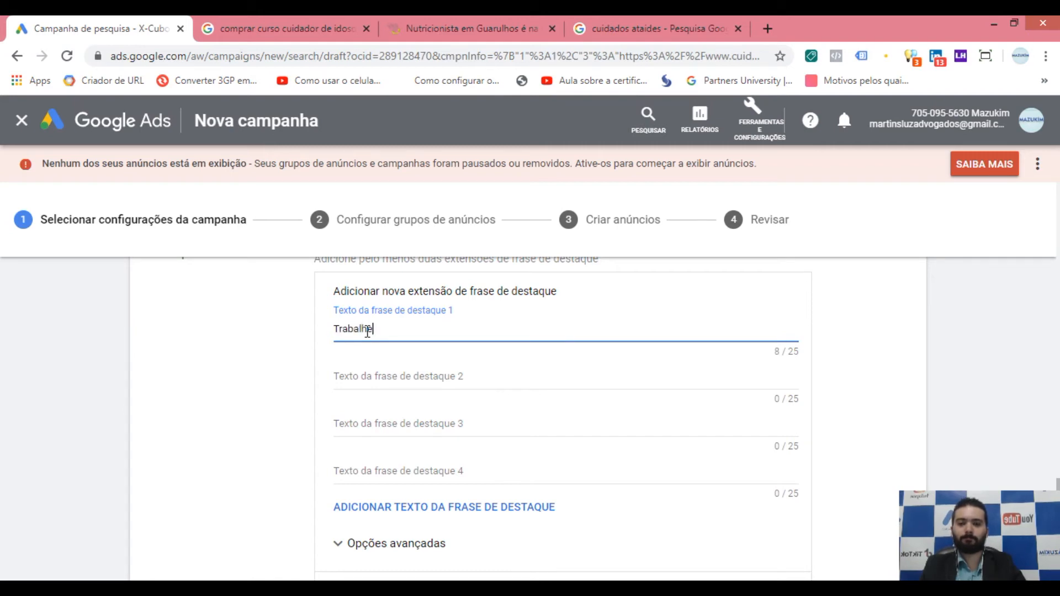
text( e Au)
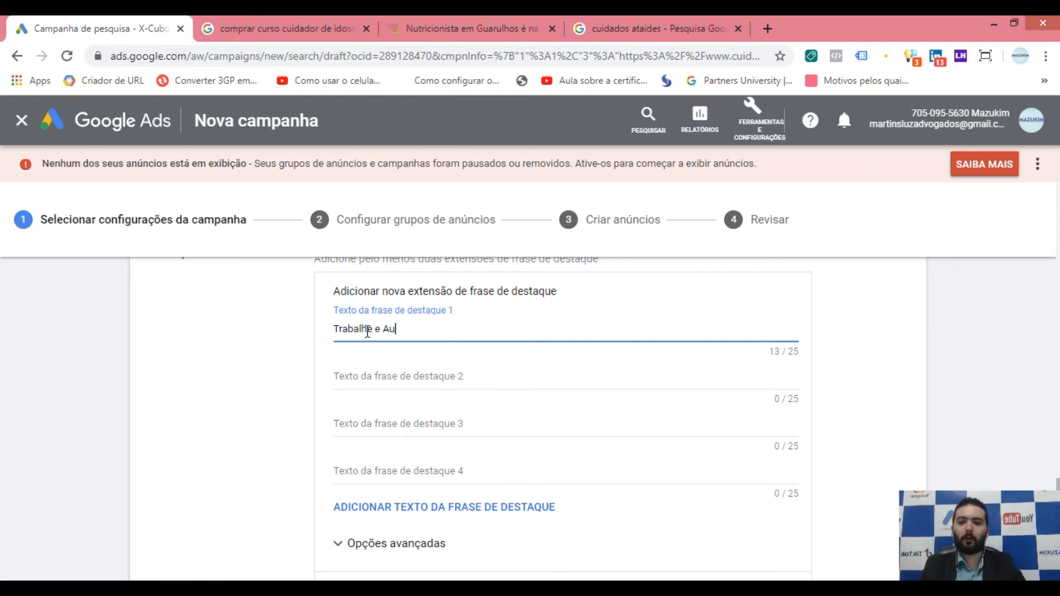
text(mente Sua Ren)
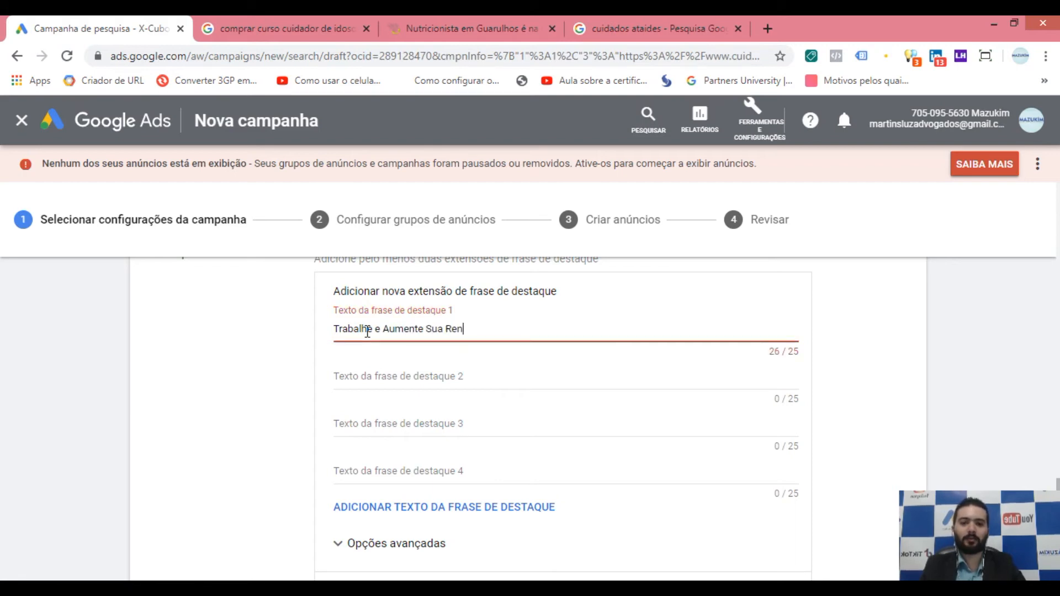
text(da)
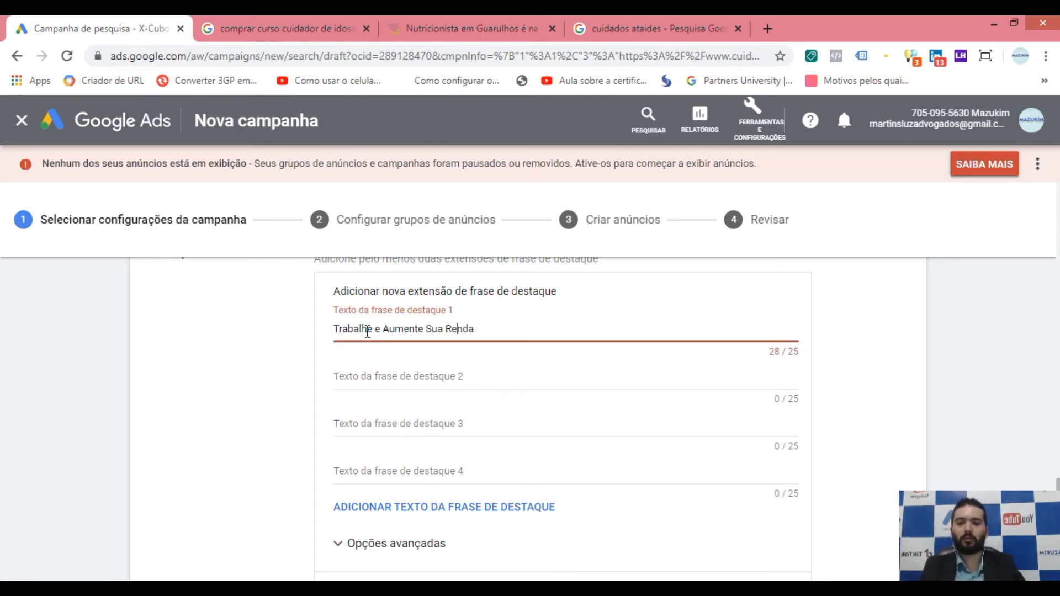
key(shift+Left)
key(shift+Left)
key(shift+Left)
key(shift+Left)
key(shift+Left)
key(shift+Left)
key(shift+Left)
key(shift+Left)
key(shift+Left)
key(shift+Left)
key(shift+Left)
key(BackSpace)
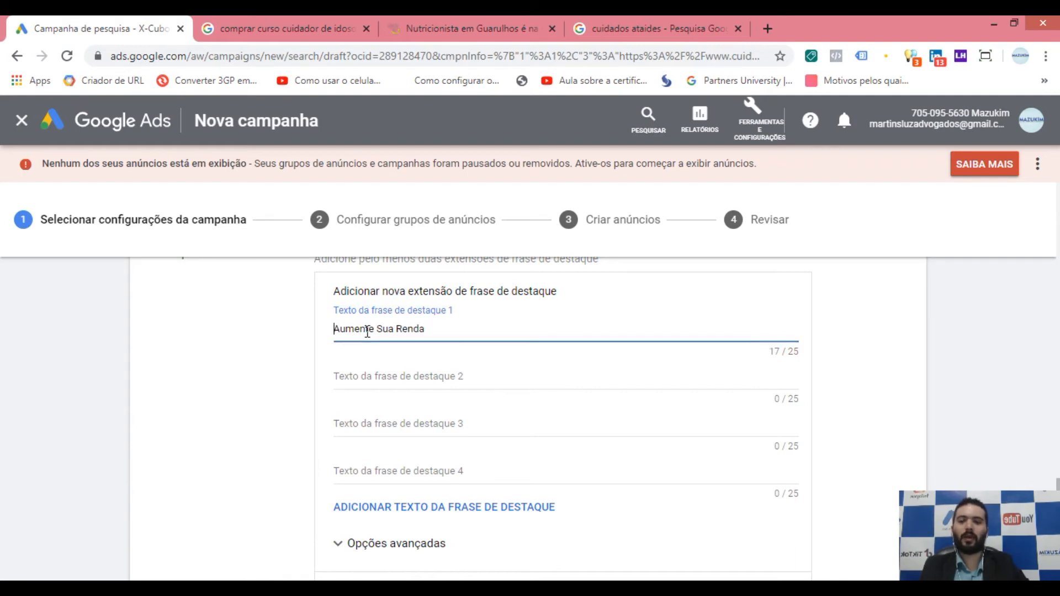
Enter "Estude de Sua Casa" as the second callout text.
click(419, 375)
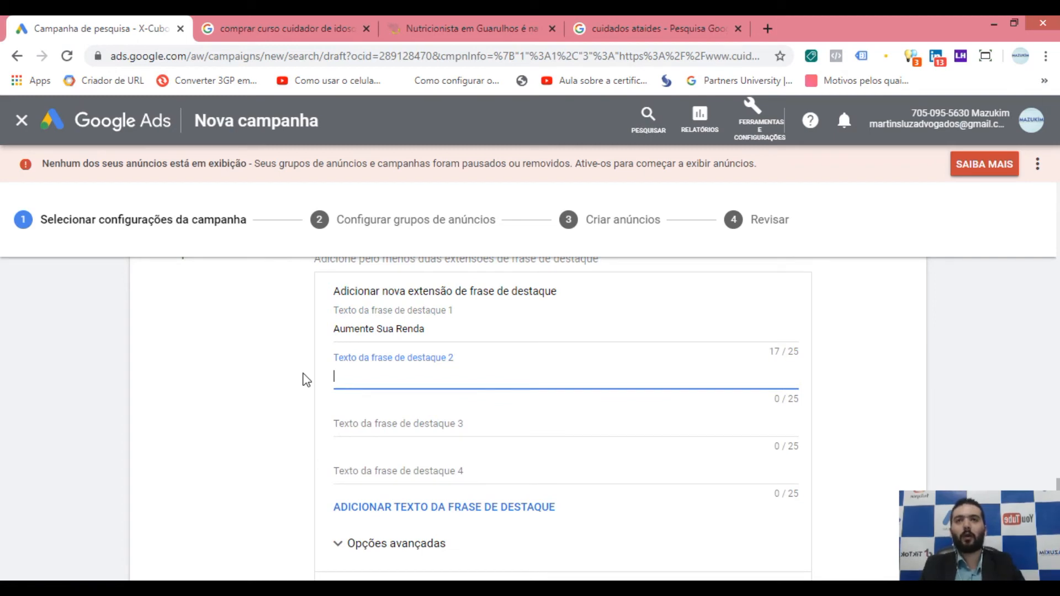
text(Est)
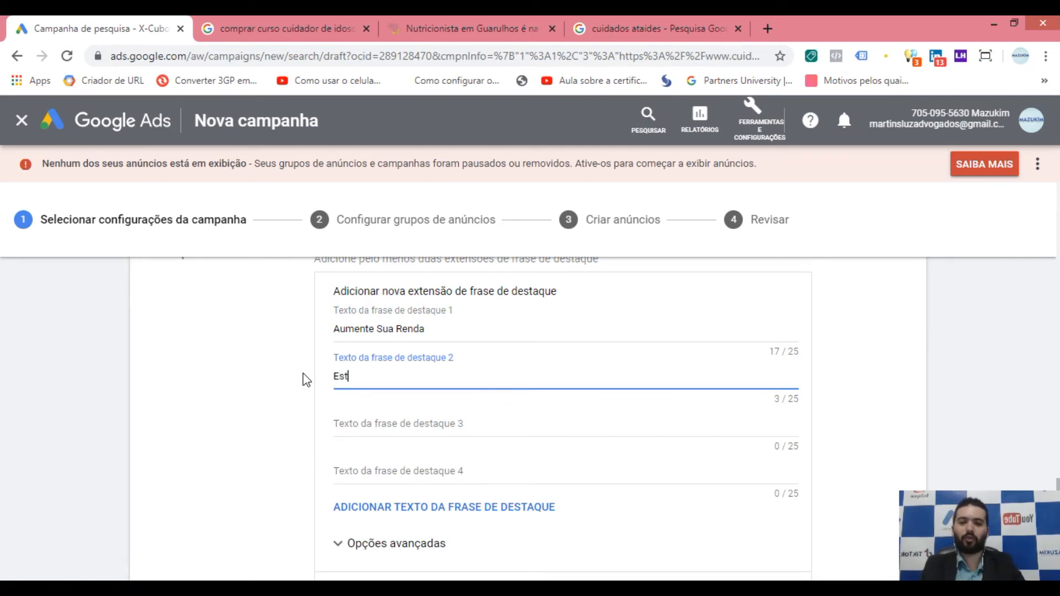
text(ude de Sua Casa)
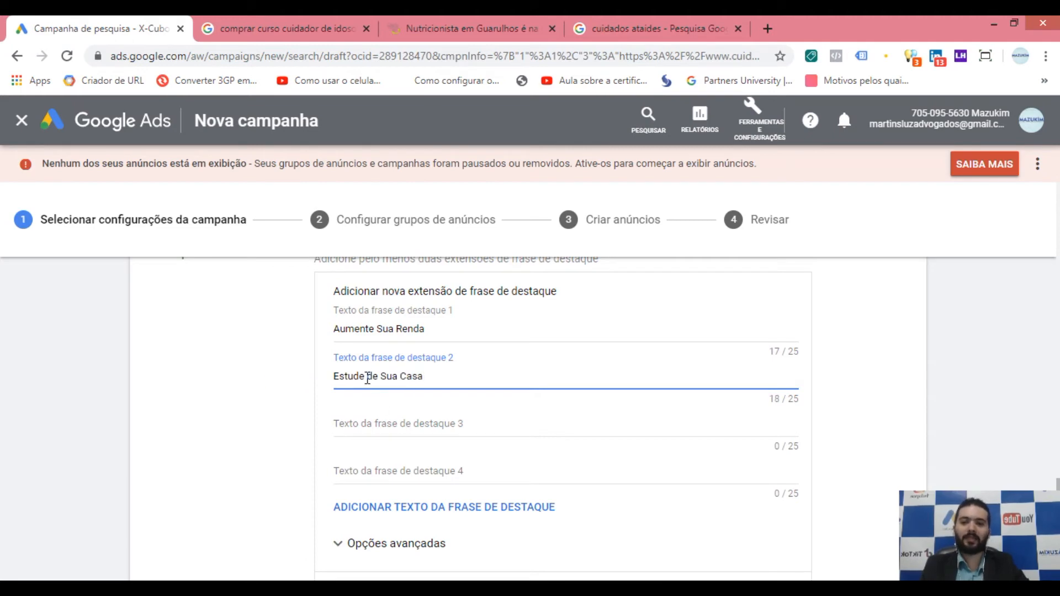
drag(365, 377, 303, 386)
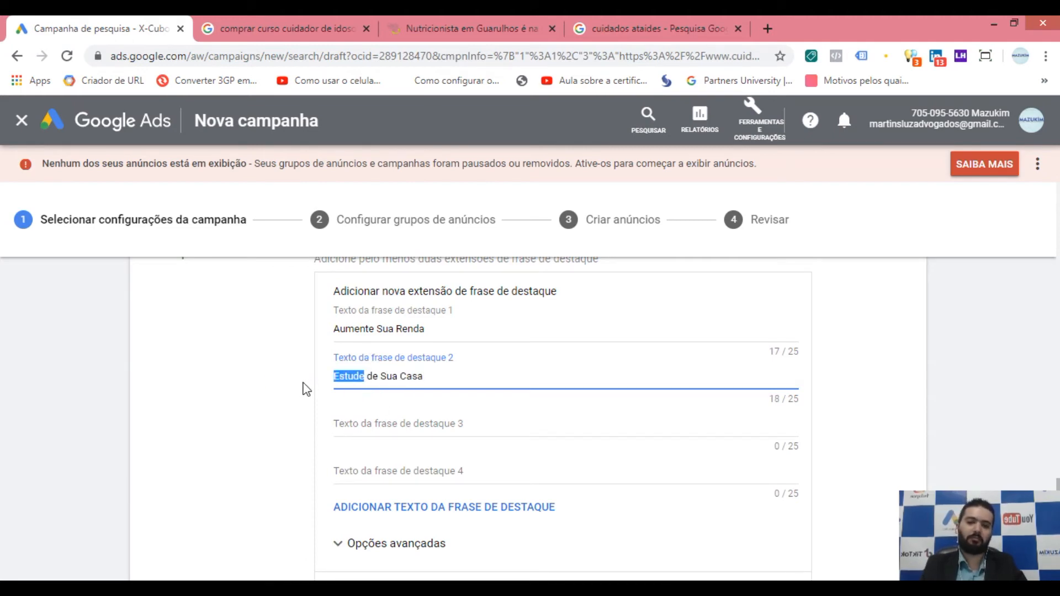
click(396, 423)
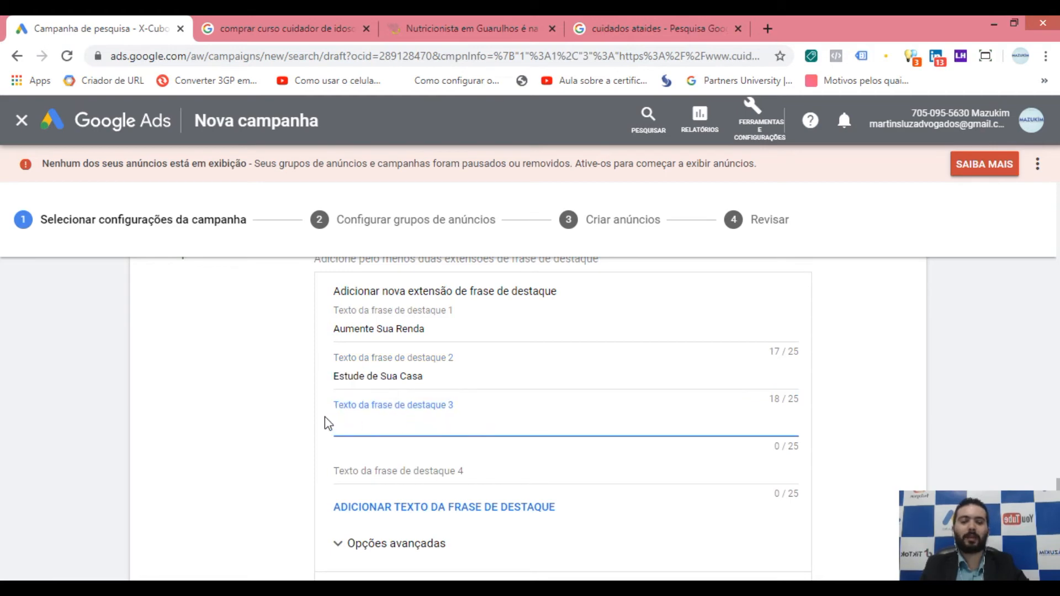
click(443, 380)
click(398, 425)
Replace the whole second callout text with "Curso 100% Online".
drag(443, 380, 338, 383)
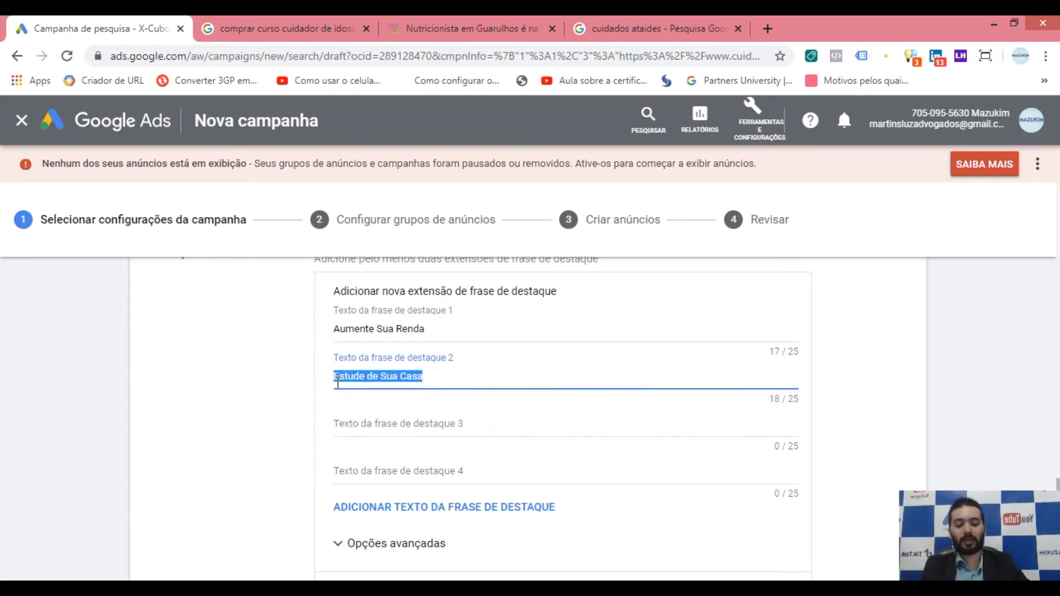
text(Curso )
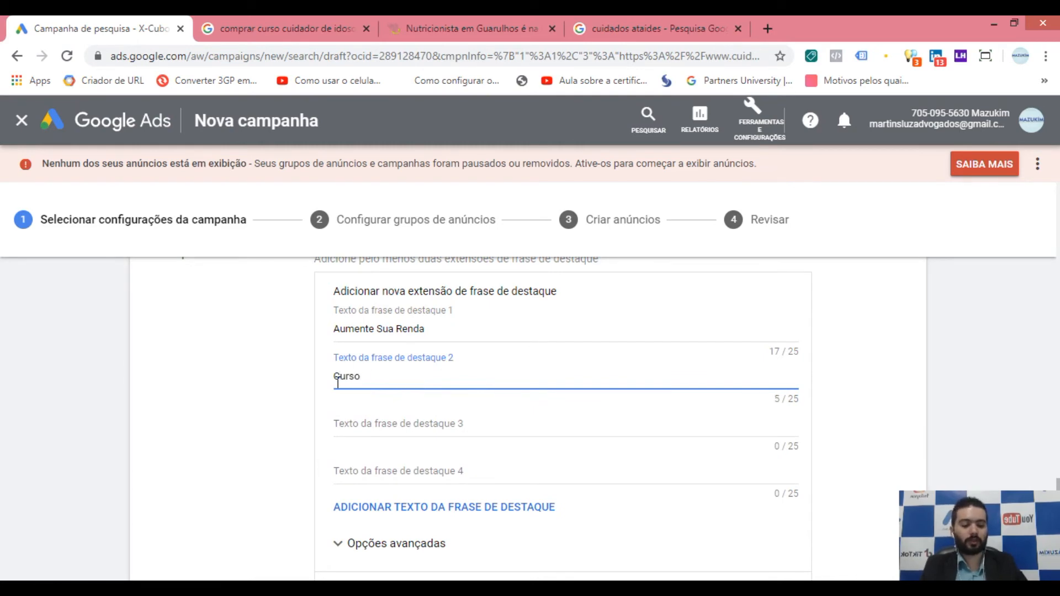
text( 100% Online)
Enter "Encaminhamento ao Mercado" as the third callout text.
click(386, 423)
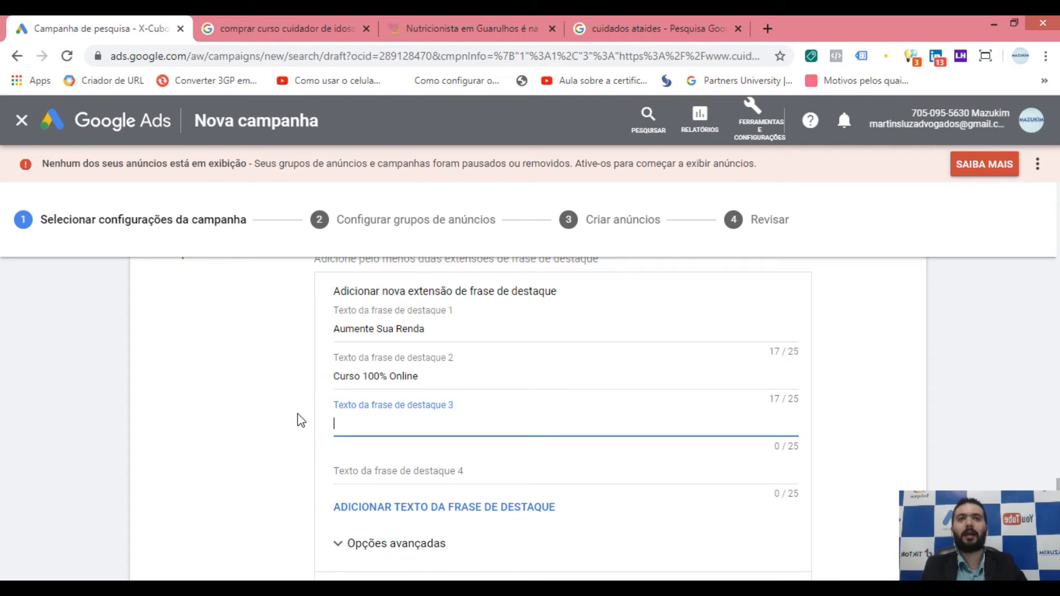
text(En)
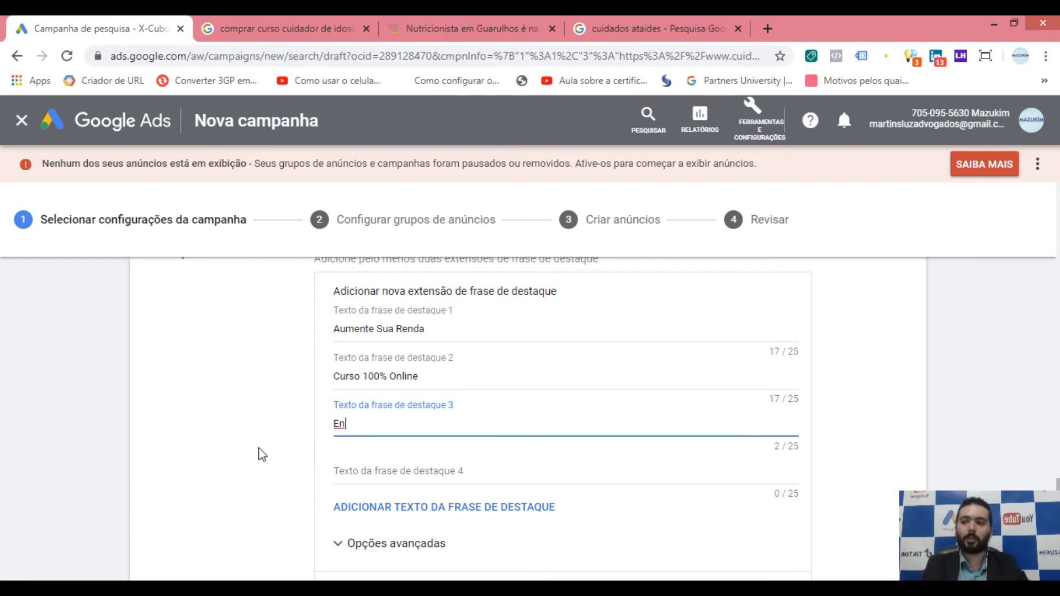
text(caminhamento ao Mercado)
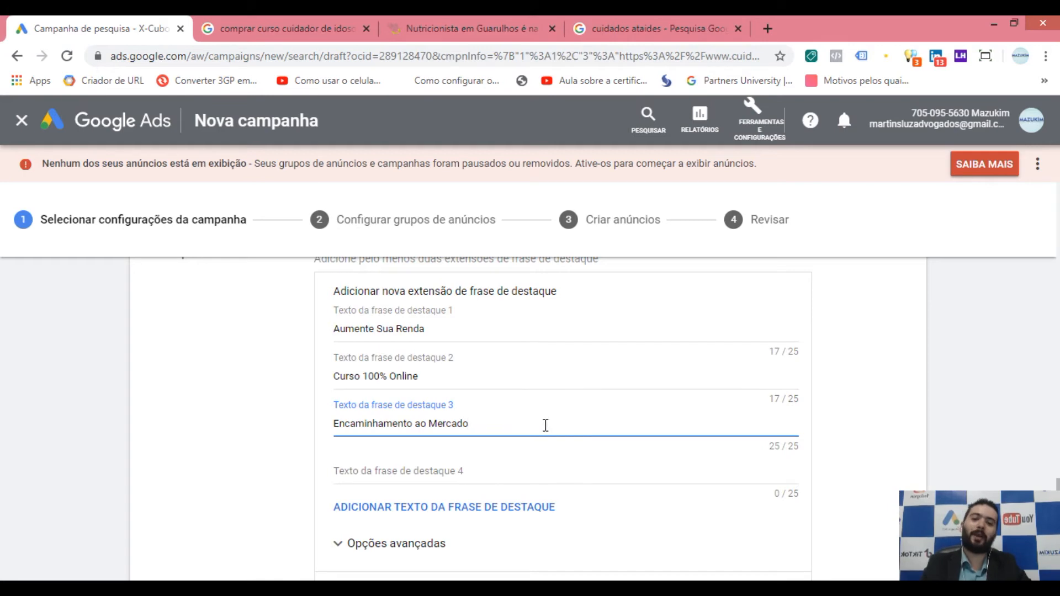
click(257, 436)
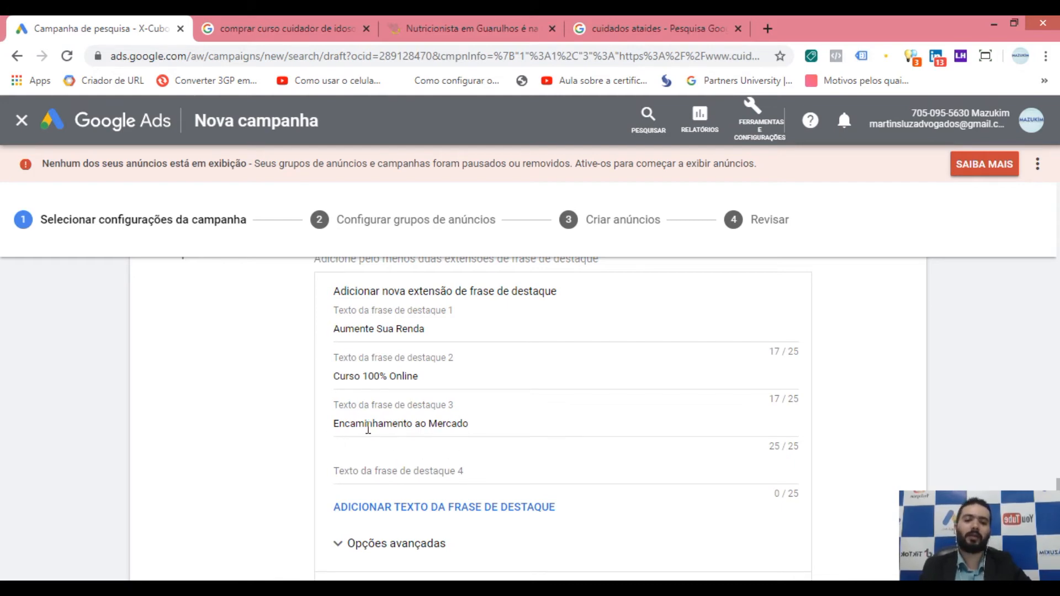
Enter "Facilidade no Pagamento" as the fourth callout text.
click(424, 468)
text(Facilidade)
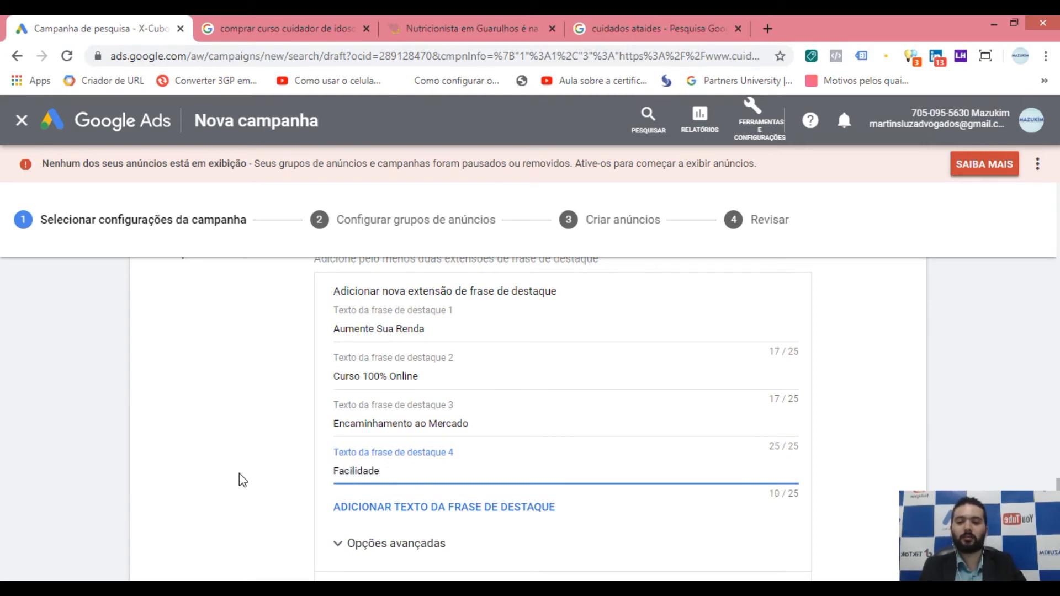
text( no Pagamento)
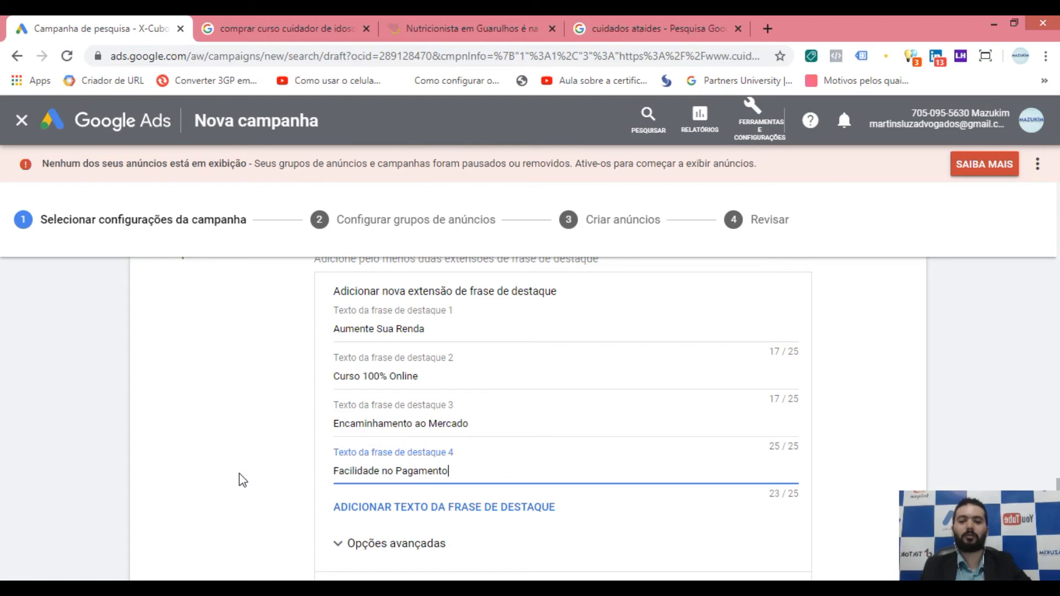
Replace the fourth callout text with "Parcele em Até 10x".
drag(466, 471, 304, 472)
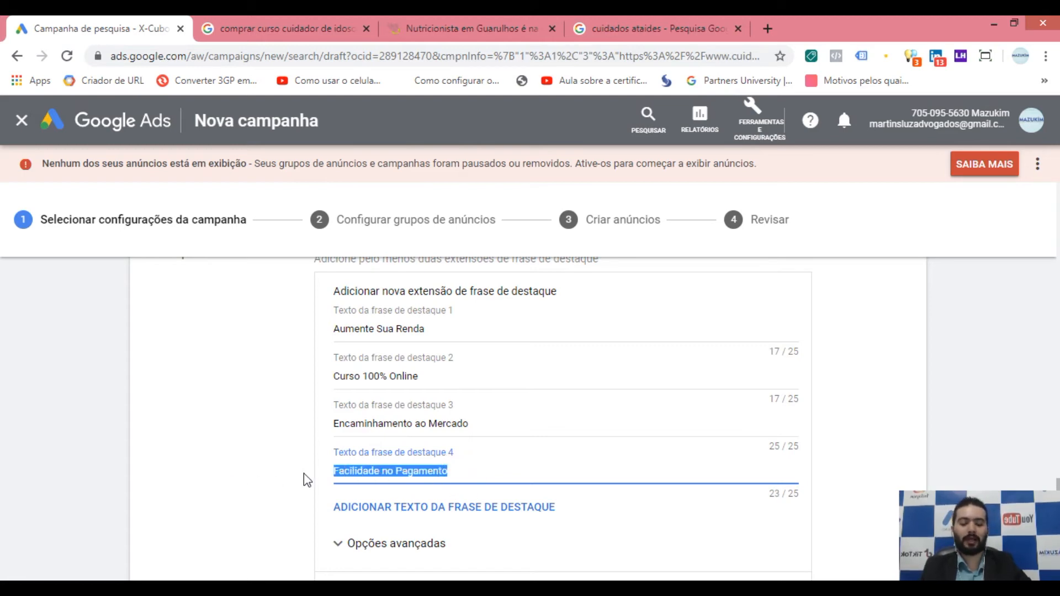
text(PAGAM)
key(BackSpace)
key(BackSpace)
key(BackSpace)
key(BackSpace)
text(arcele em Até 10x)
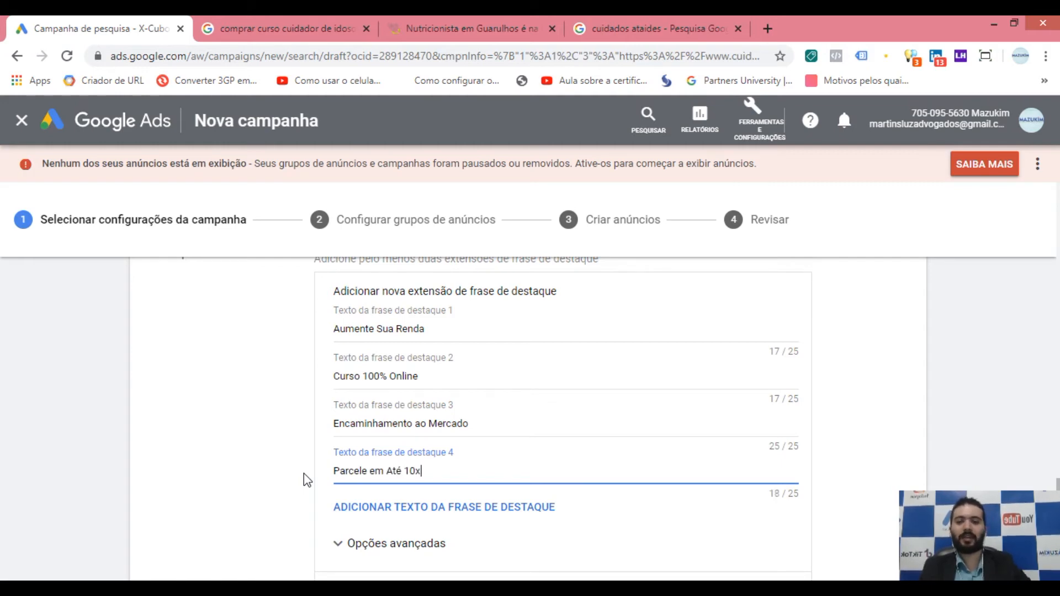
click(272, 462)
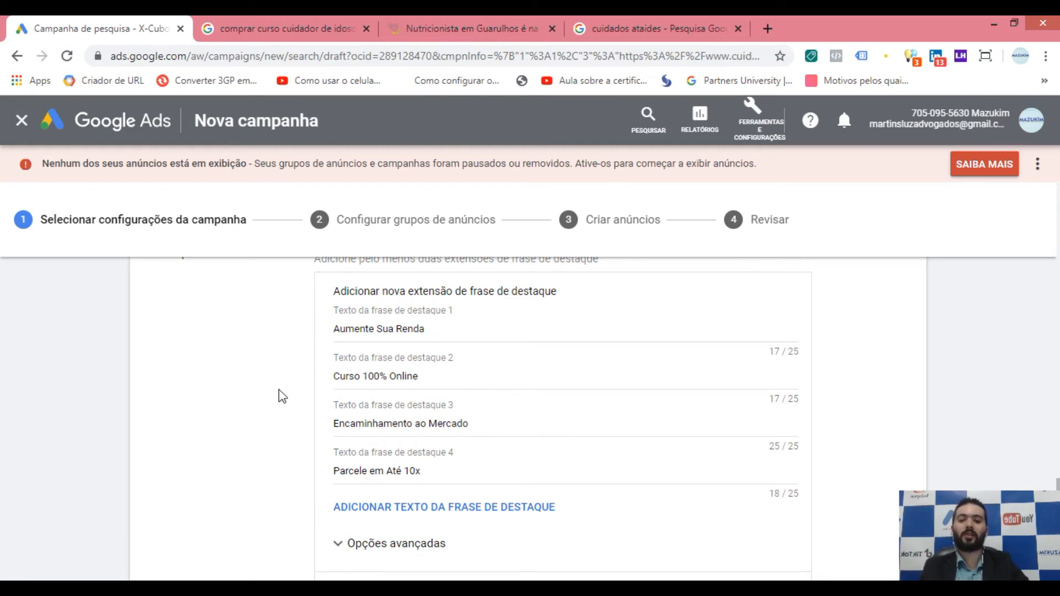
Add a fifth callout text field, leave it blank, and save the four filled-in callout extensions.
scroll(331, 414, down, 1)
click(378, 430)
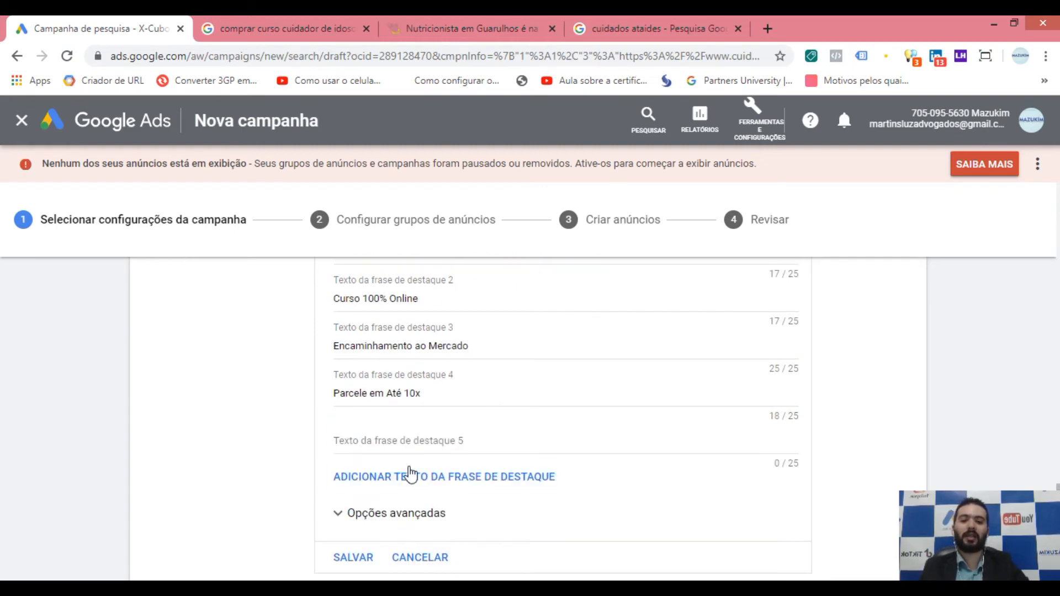
scroll(448, 472, up, 1)
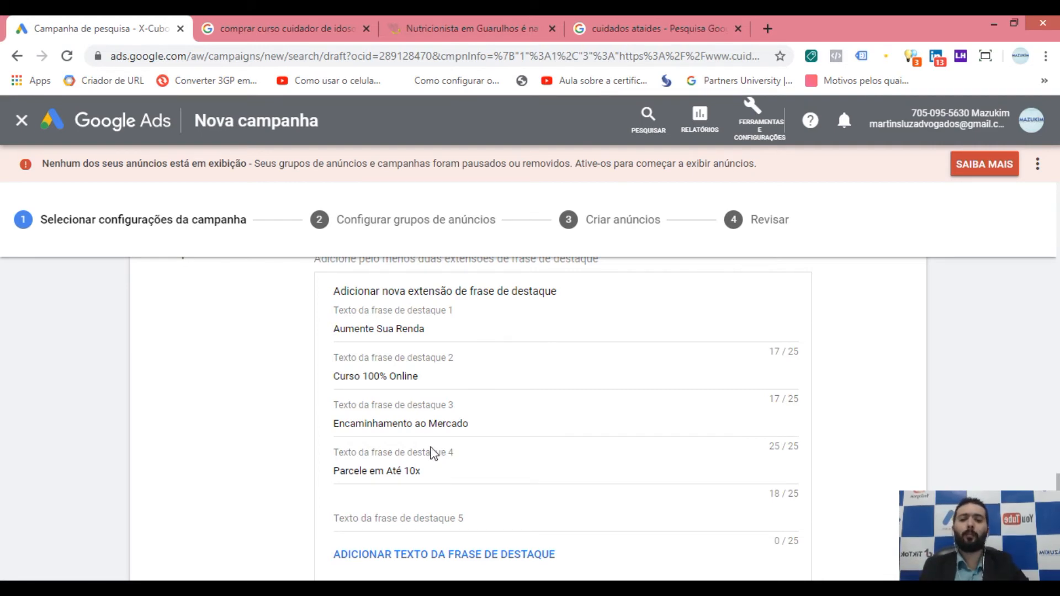
click(449, 327)
click(442, 375)
click(489, 417)
click(478, 466)
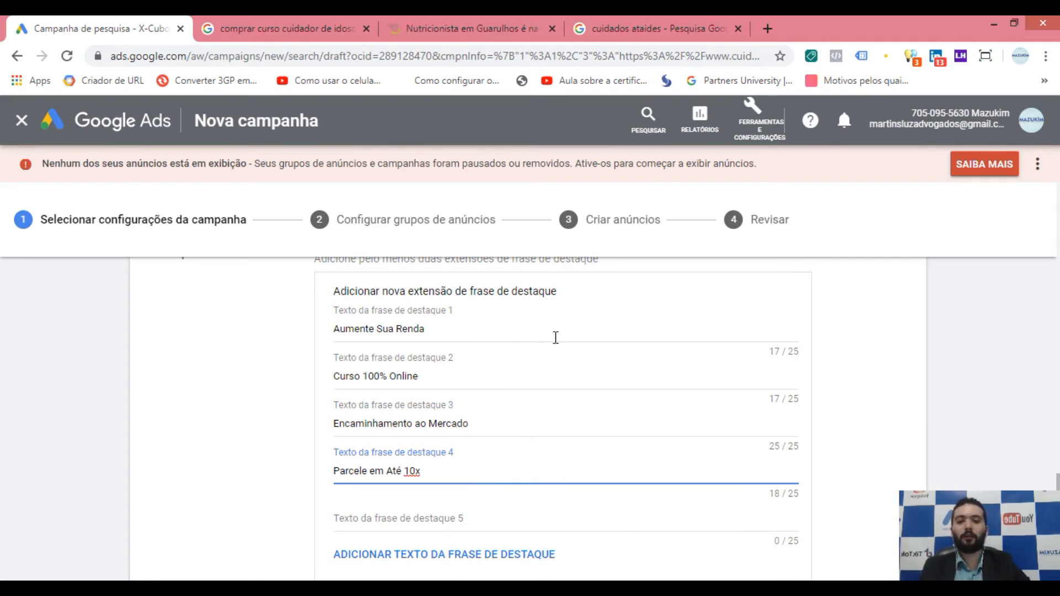
scroll(333, 387, down, 3)
click(355, 481)
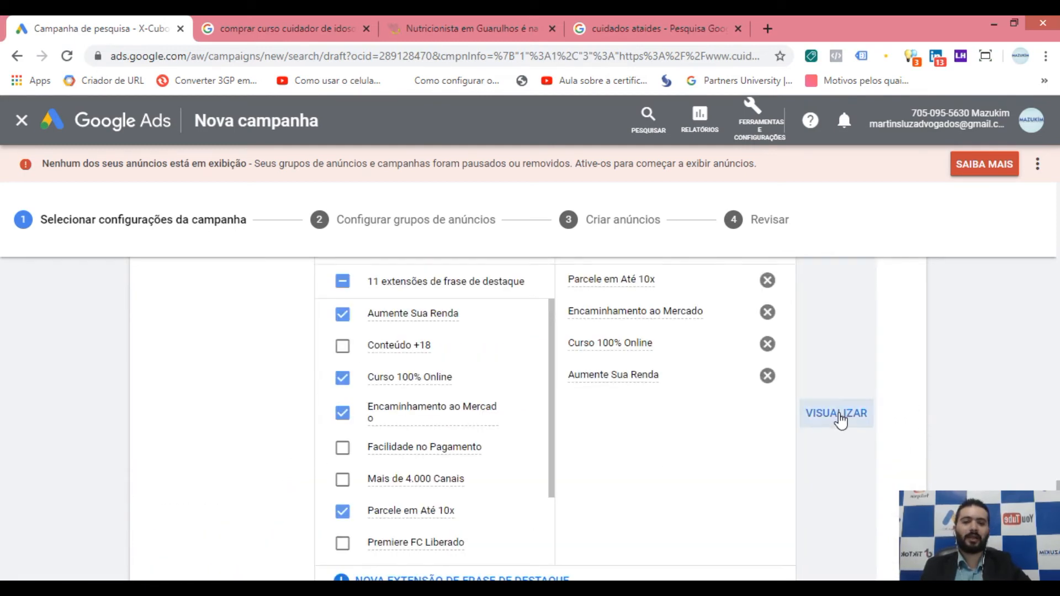
Preview how the selected callouts look in the mobile ad, close the preview, and collapse the callout extensions section.
click(839, 418)
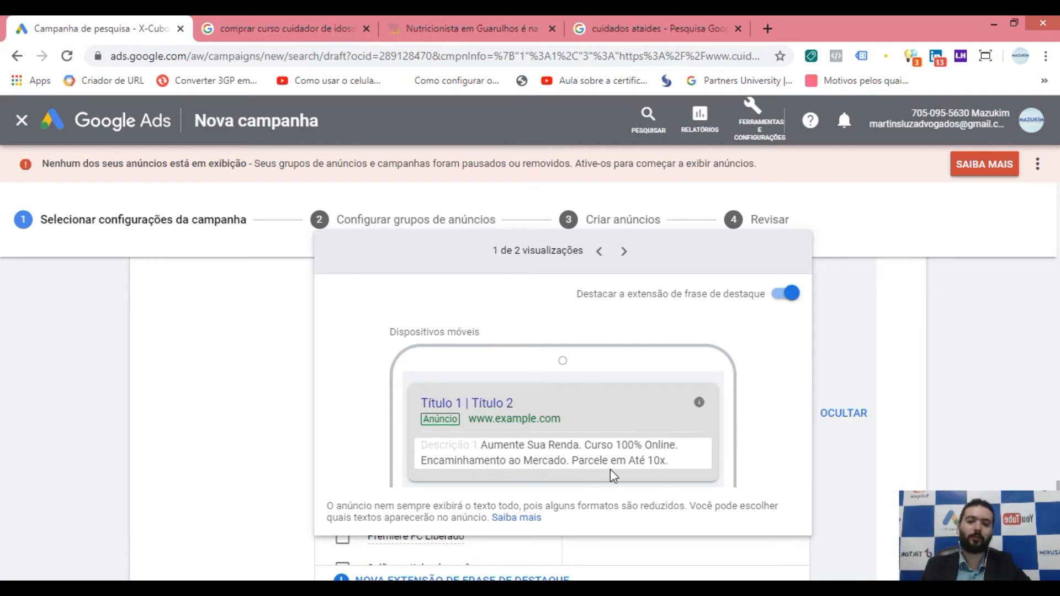
click(260, 448)
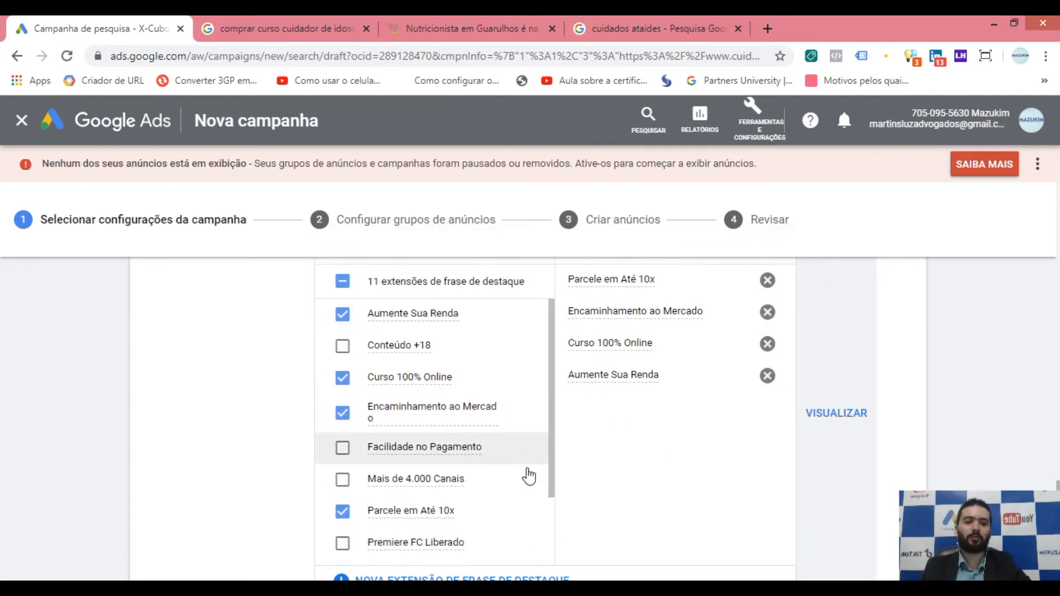
scroll(613, 436, down, 1)
scroll(645, 462, up, 4)
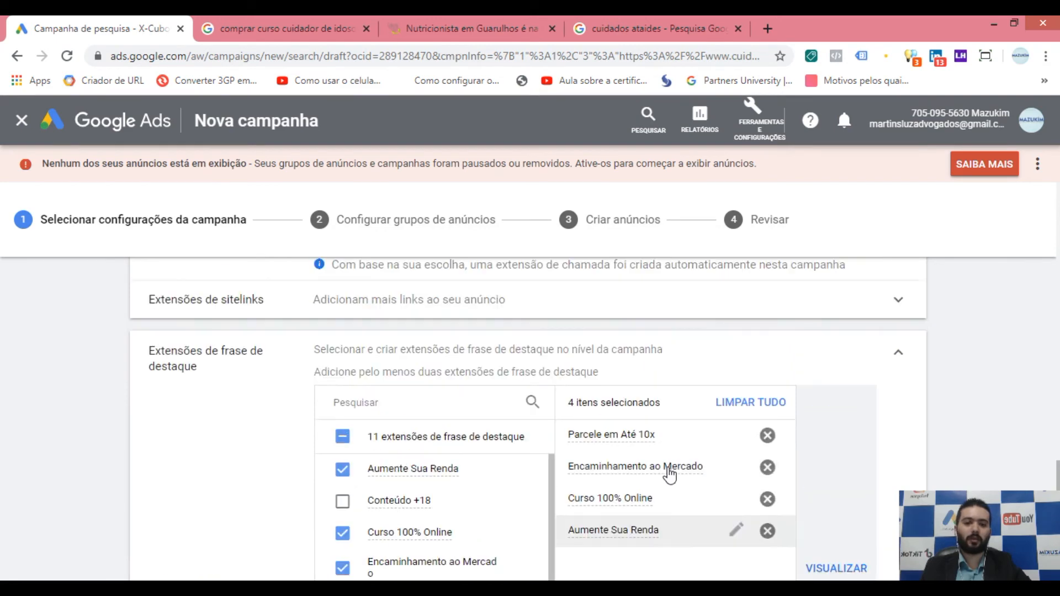
click(899, 355)
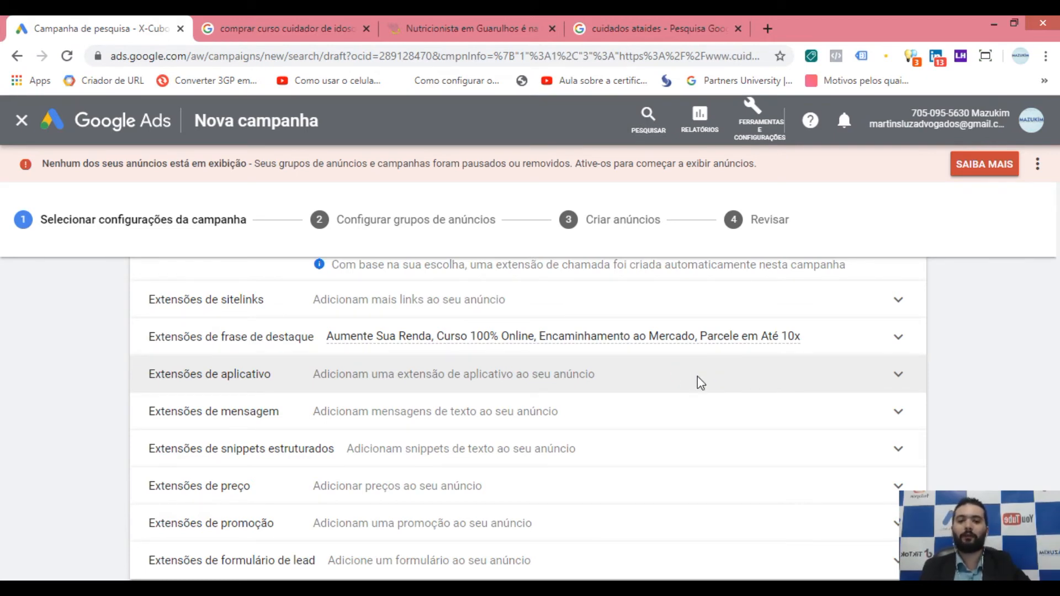
Start a new app extension for Android, search for "google" and select the Google Voice app.
click(700, 383)
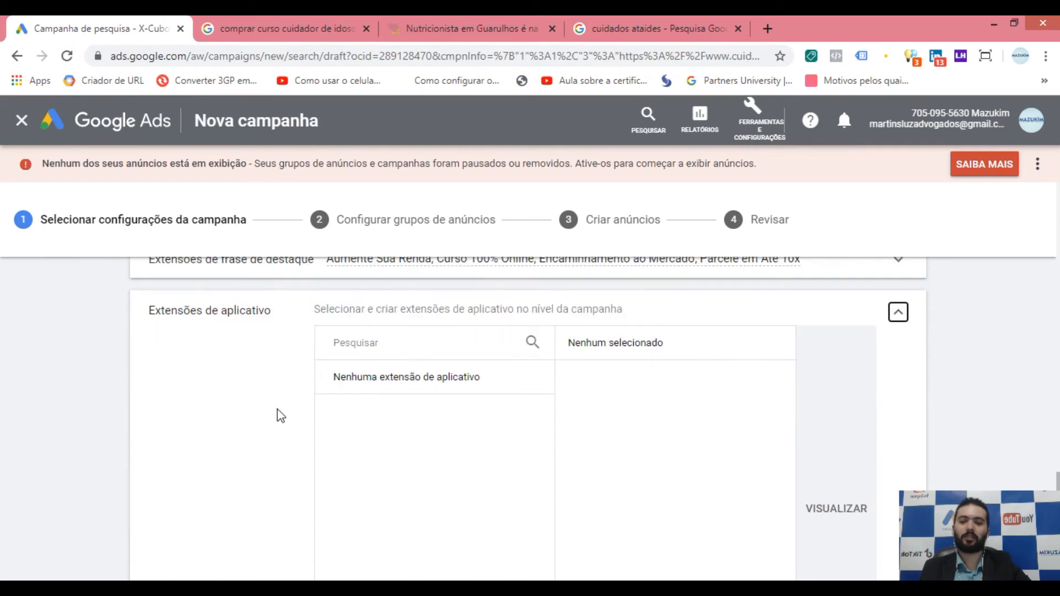
scroll(294, 410, down, 3)
scroll(363, 414, up, 1)
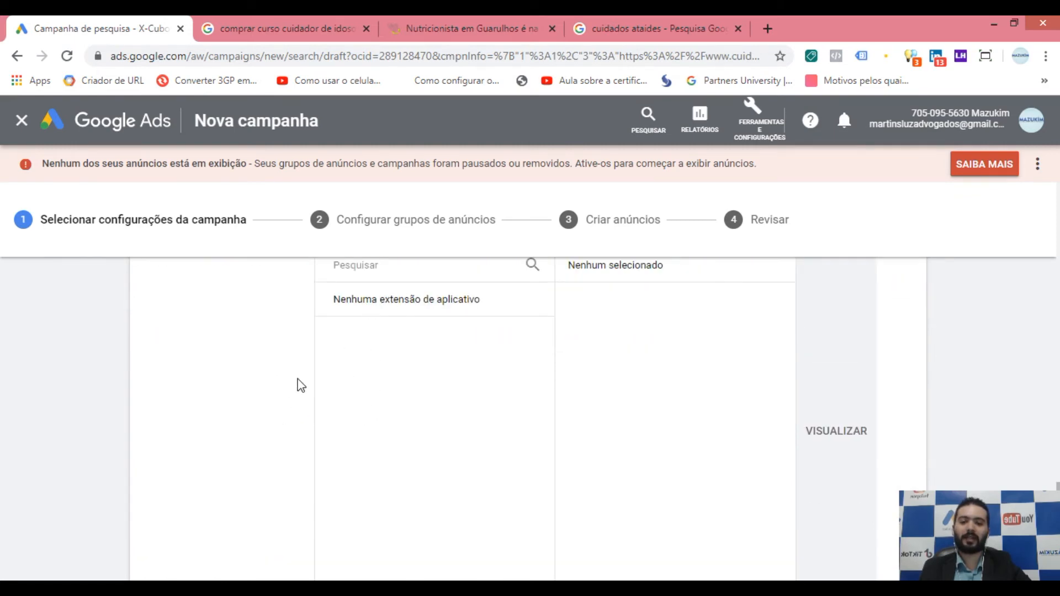
scroll(291, 389, down, 1)
click(402, 525)
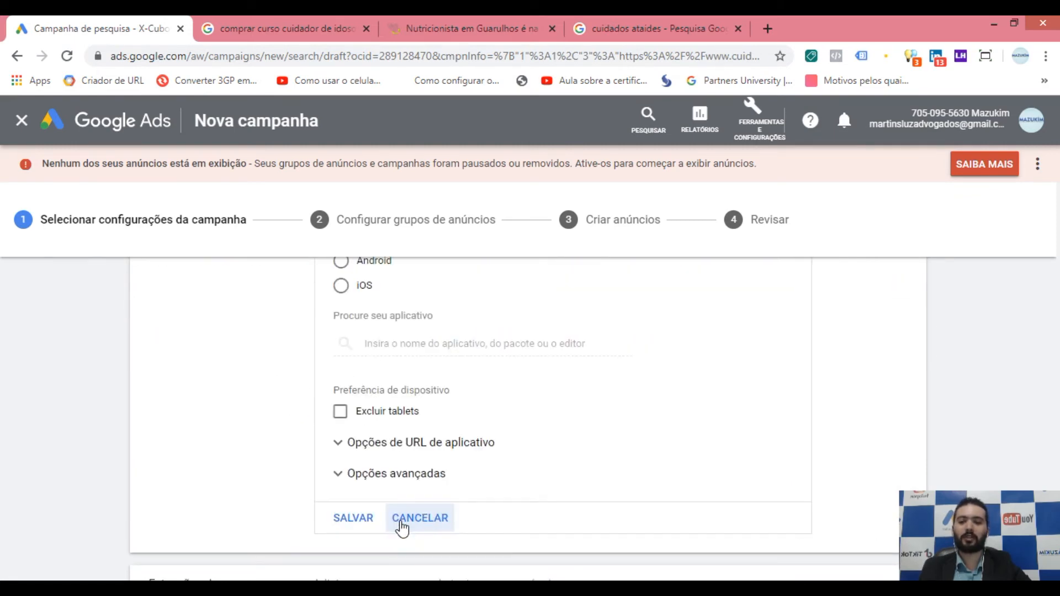
scroll(337, 437, up, 1)
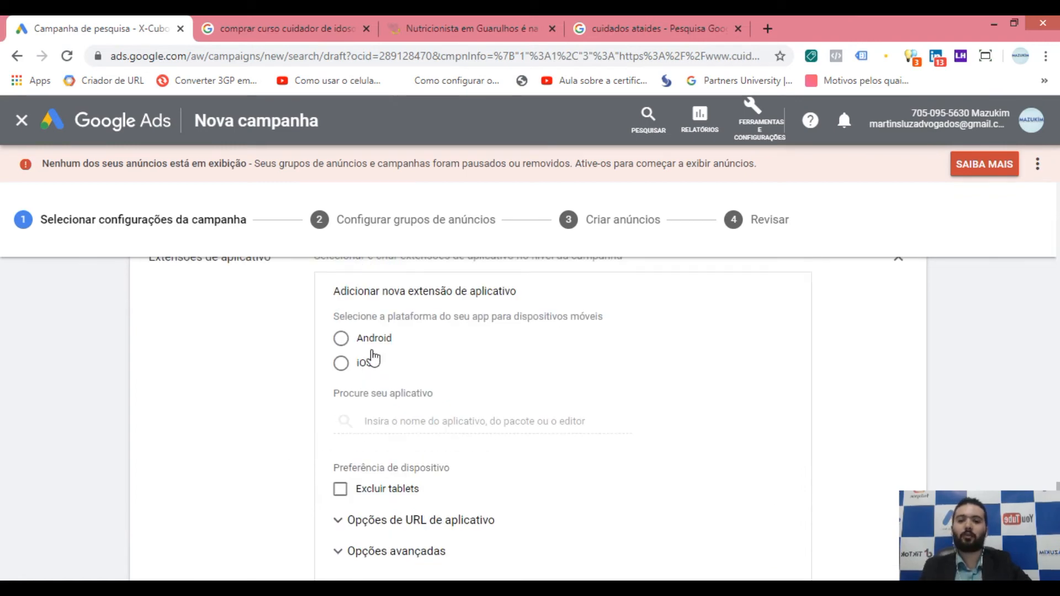
click(368, 341)
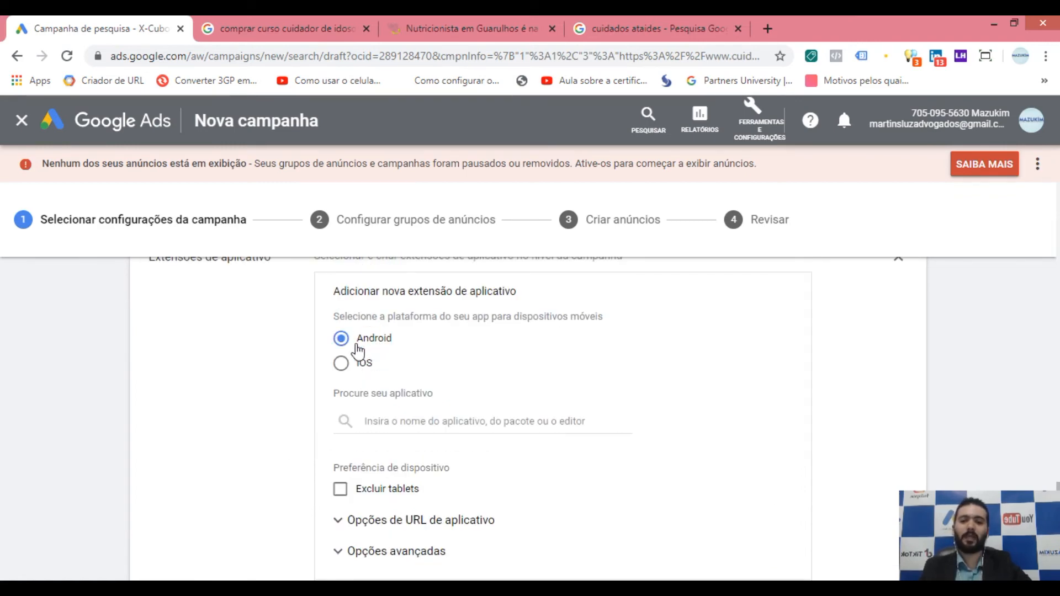
click(402, 424)
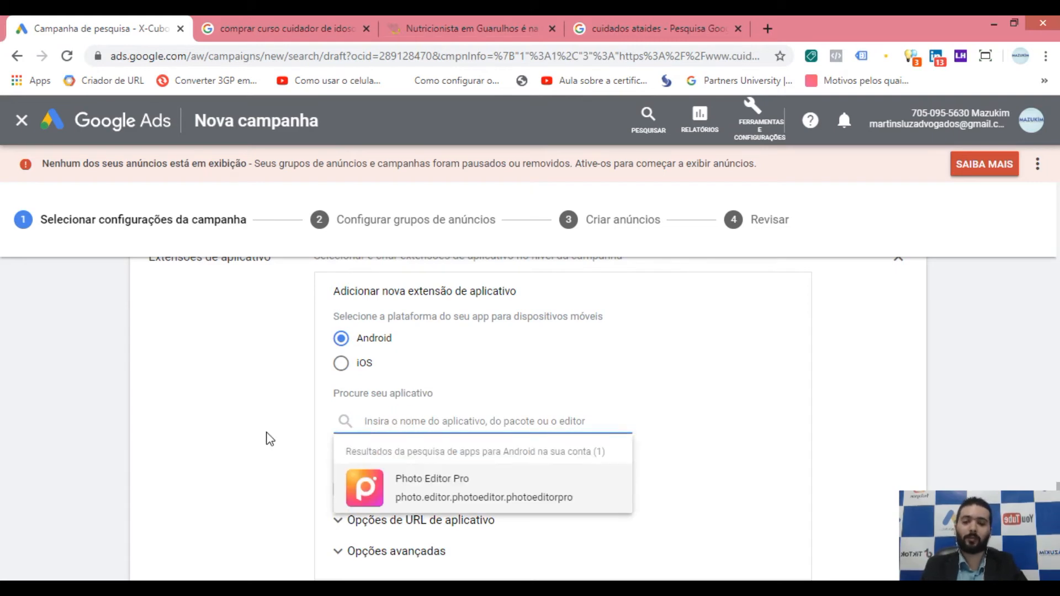
text(google)
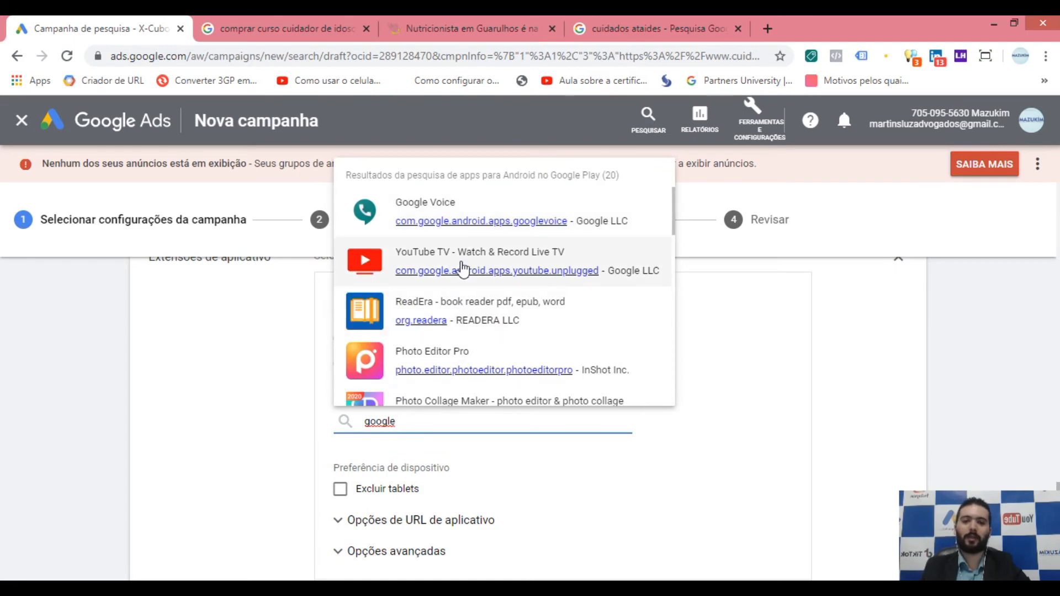
click(456, 217)
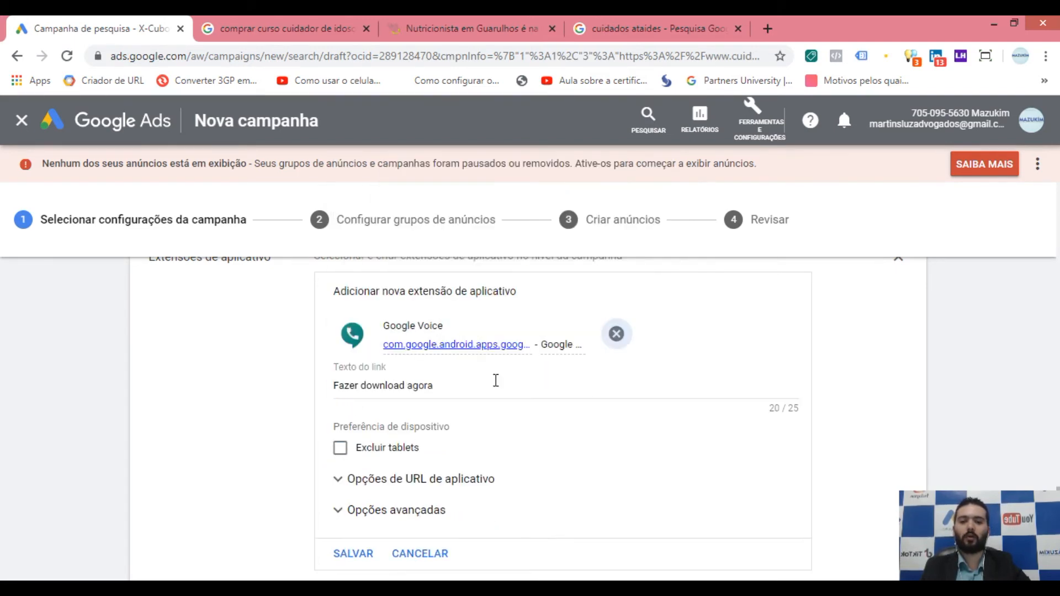
Replace the app extension's link text with "Baixar Agora", discard the new extension and collapse the app extensions section.
scroll(309, 412, down, 3)
scroll(310, 413, up, 3)
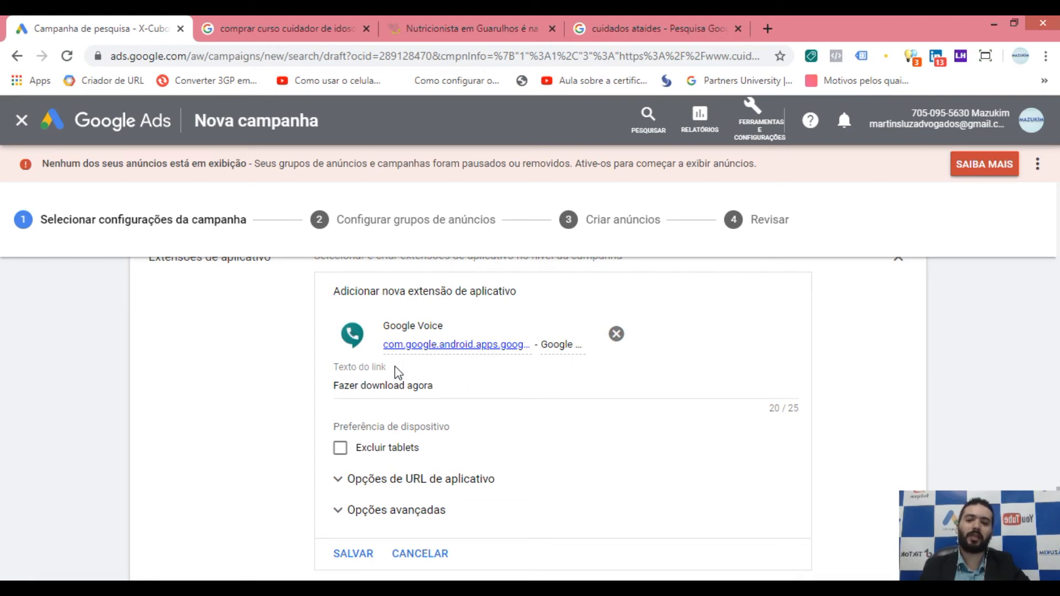
drag(436, 387, 360, 391)
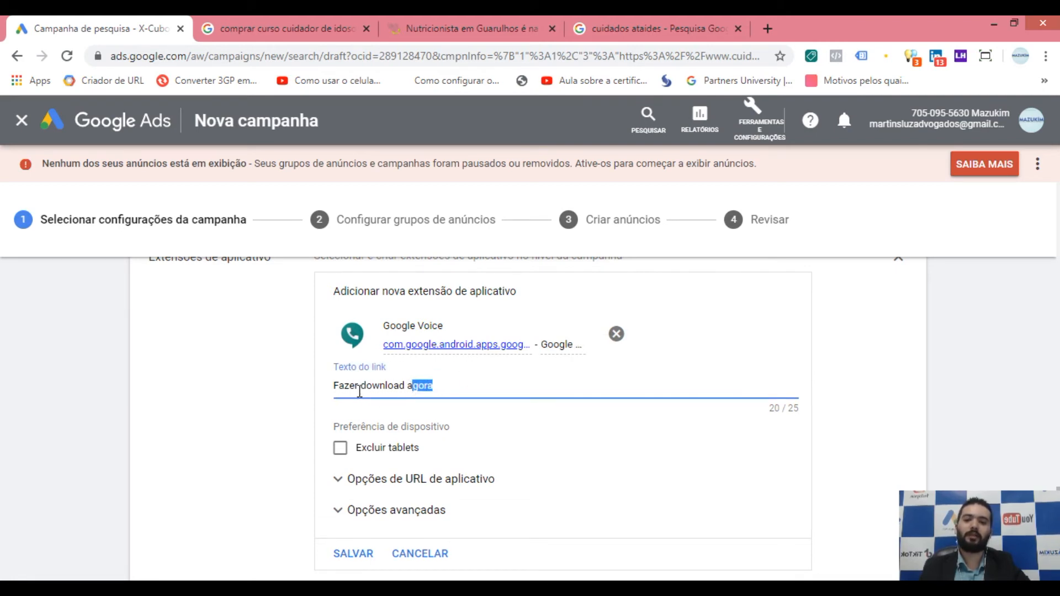
drag(457, 386, 320, 394)
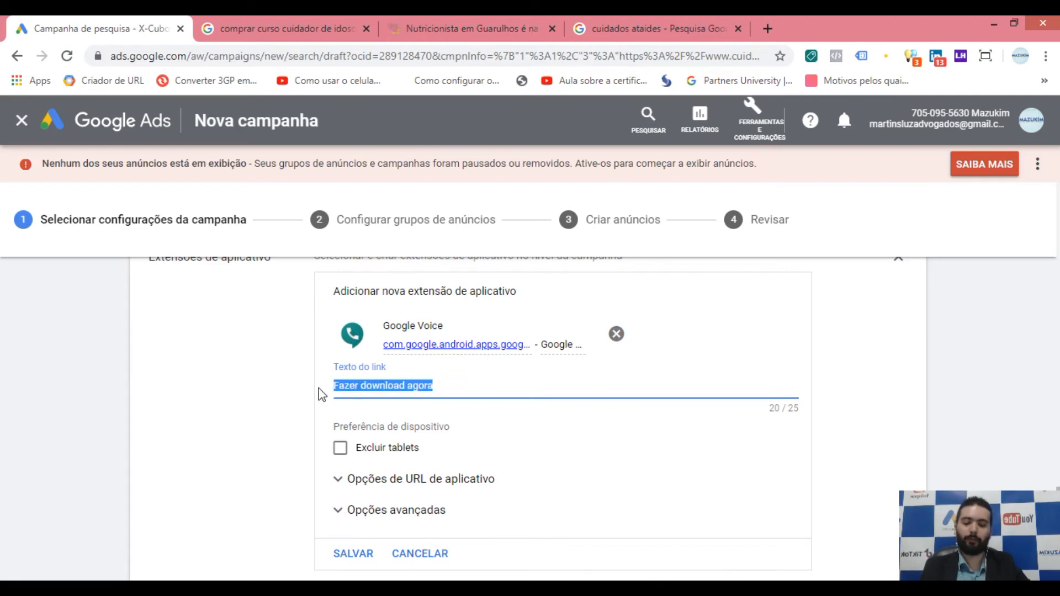
text(Baixar Agora)
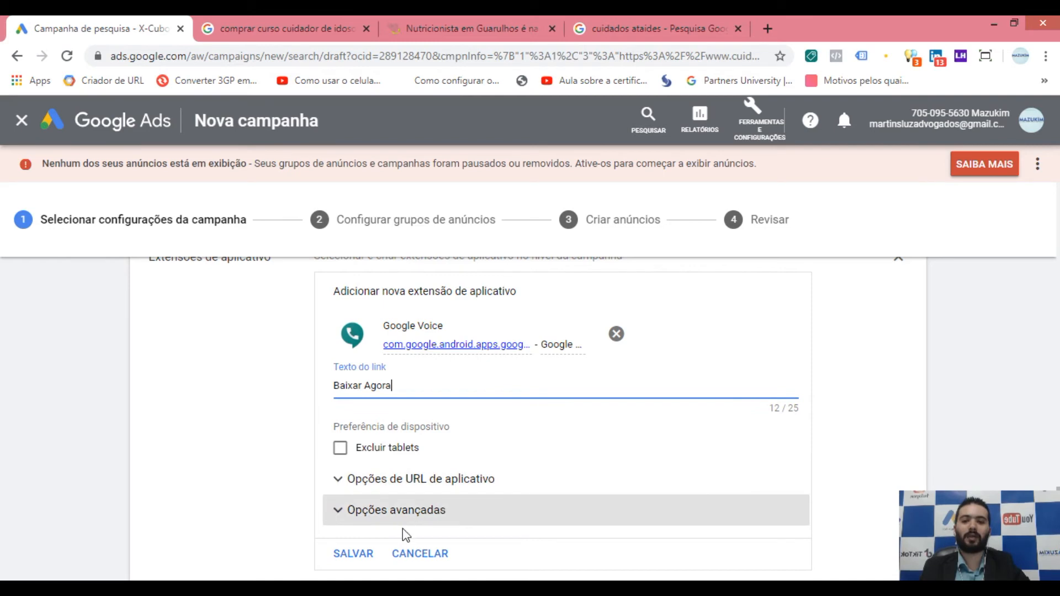
click(420, 554)
scroll(549, 383, down, 3)
scroll(549, 382, up, 5)
click(897, 481)
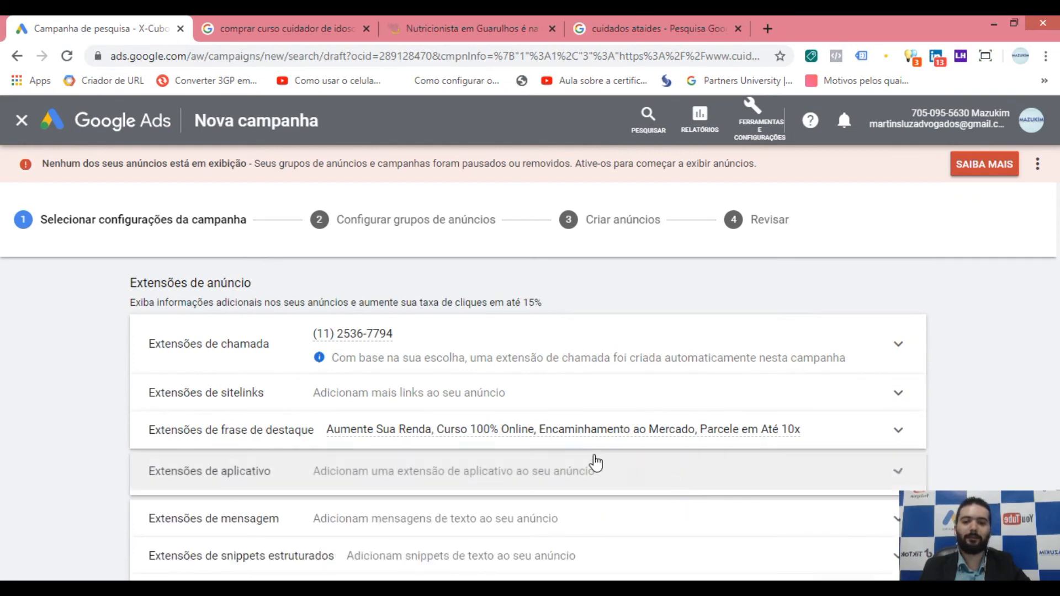
Start a new message extension and set the user's country code to Brasil.
scroll(497, 450, down, 1)
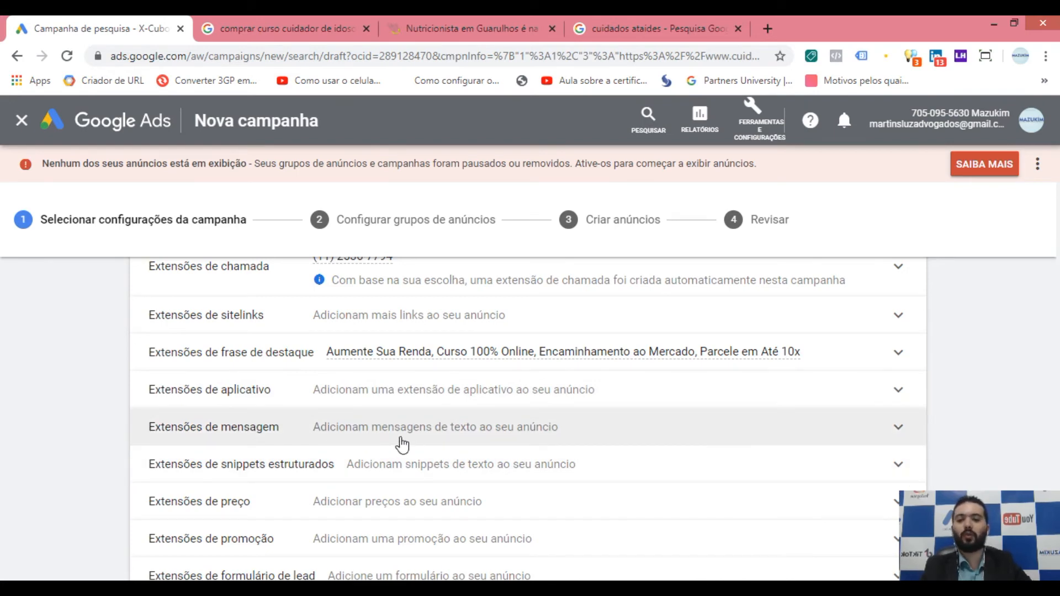
click(494, 433)
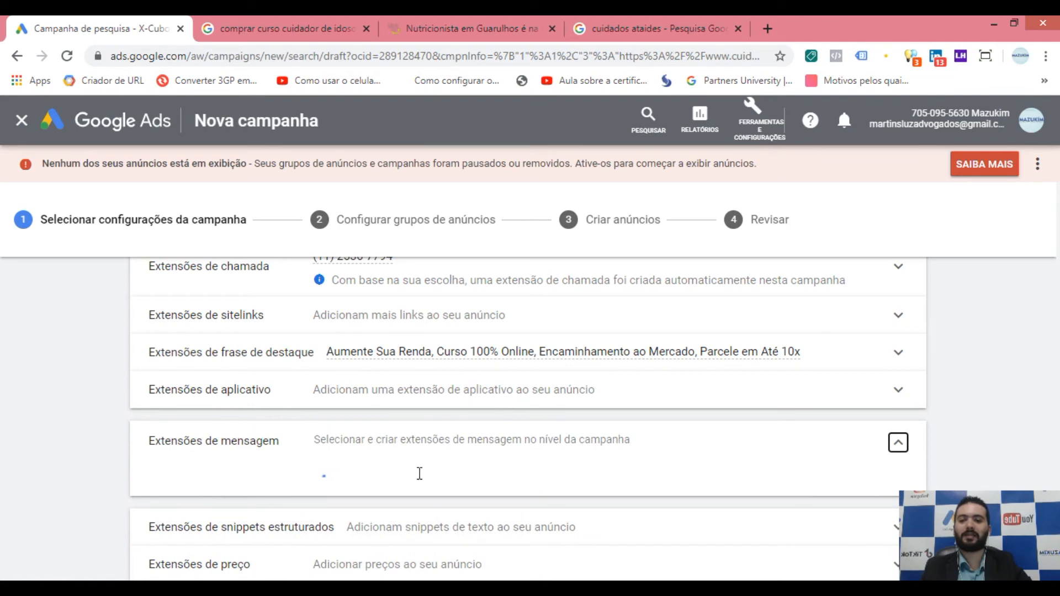
scroll(464, 499, down, 5)
click(433, 511)
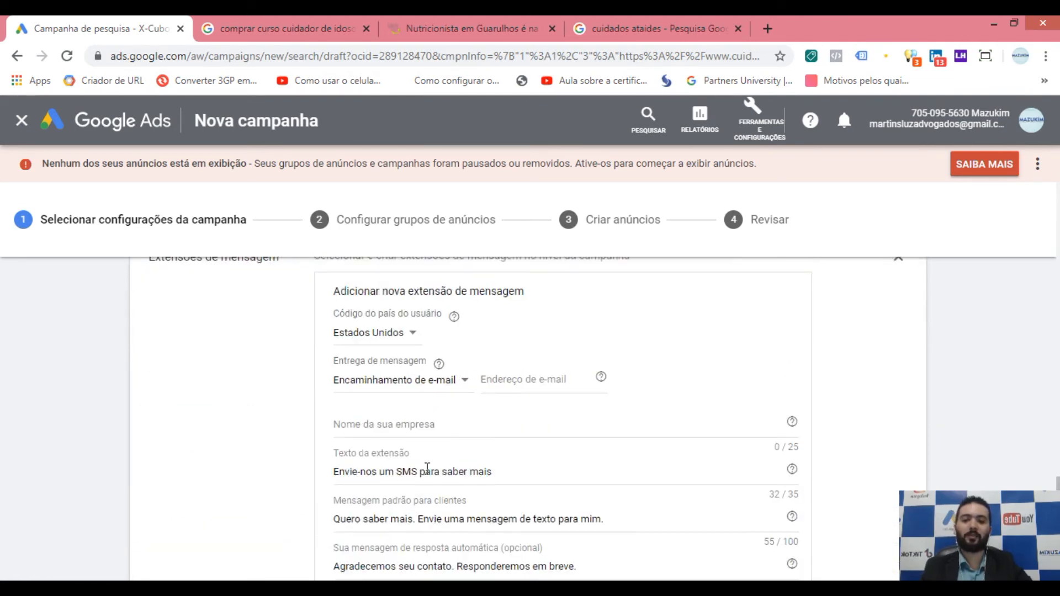
scroll(428, 468, up, 1)
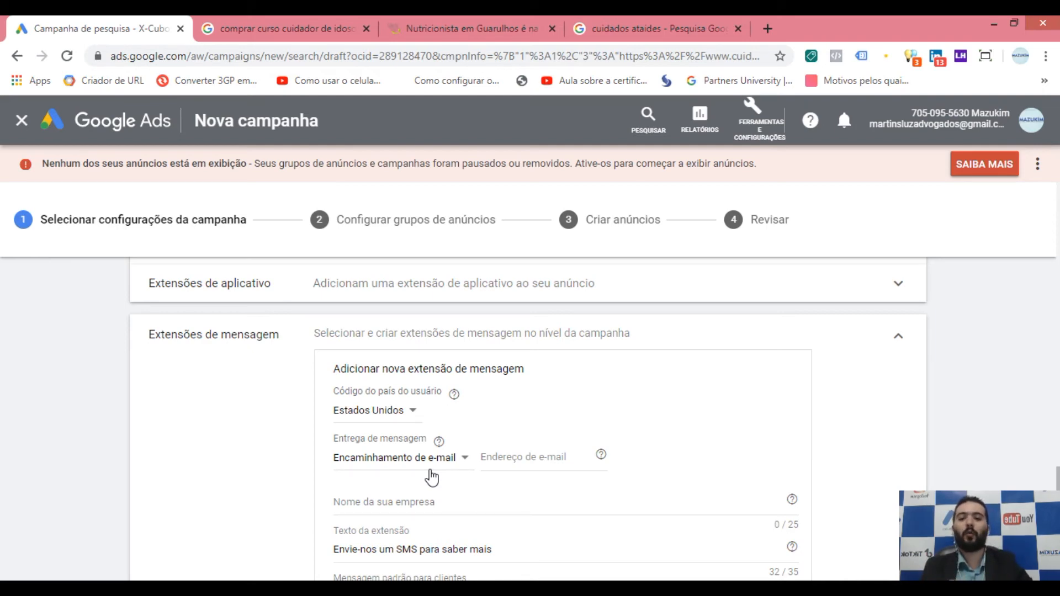
click(389, 426)
scroll(390, 420, up, 10)
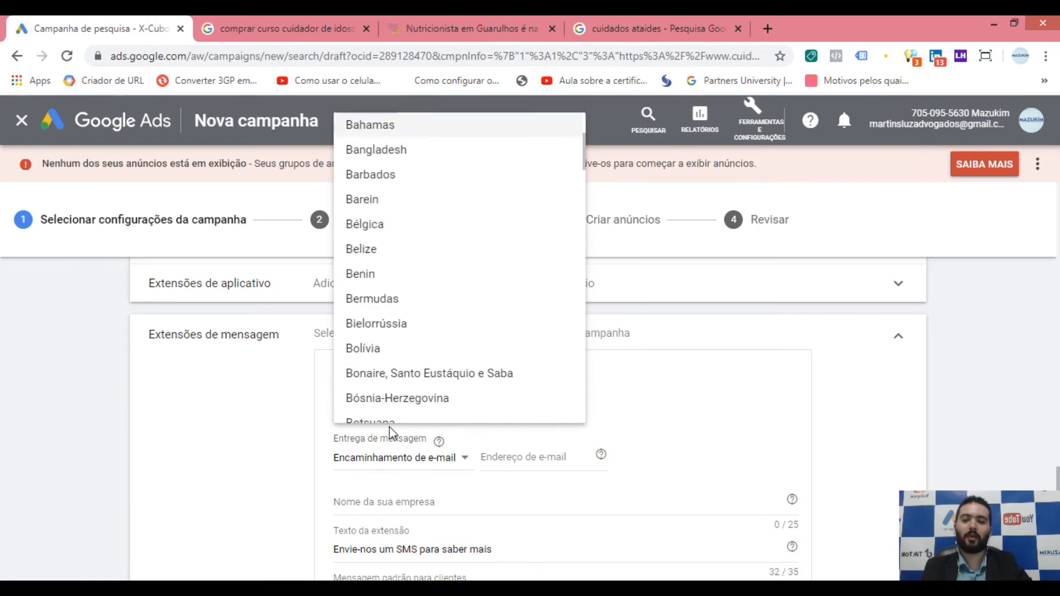
scroll(405, 381, down, 1)
click(395, 371)
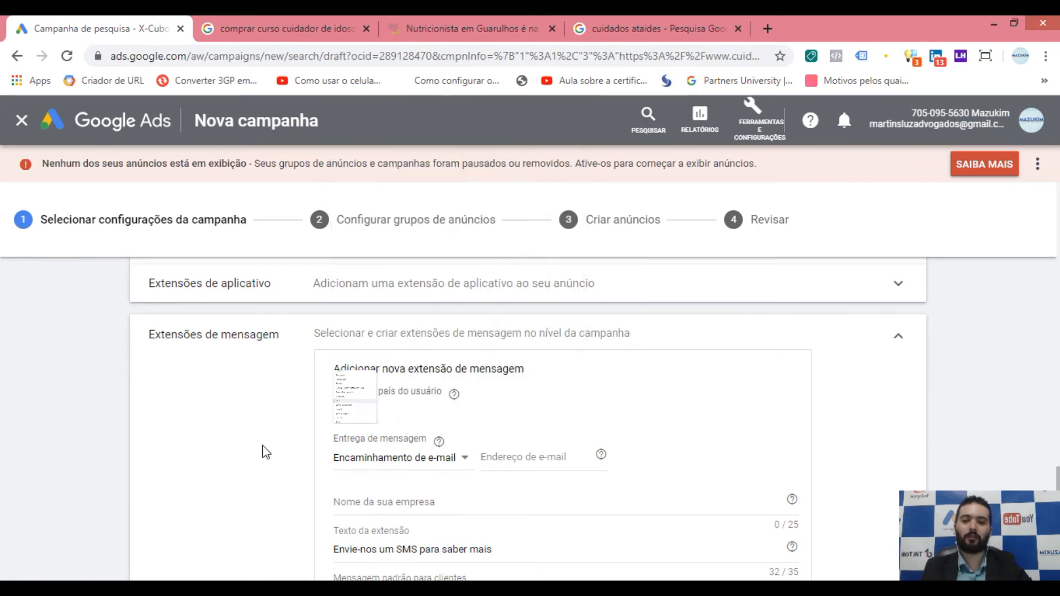
Try Número de telefone as the message delivery option and switch it back to Encaminhamento de e-mail.
click(393, 463)
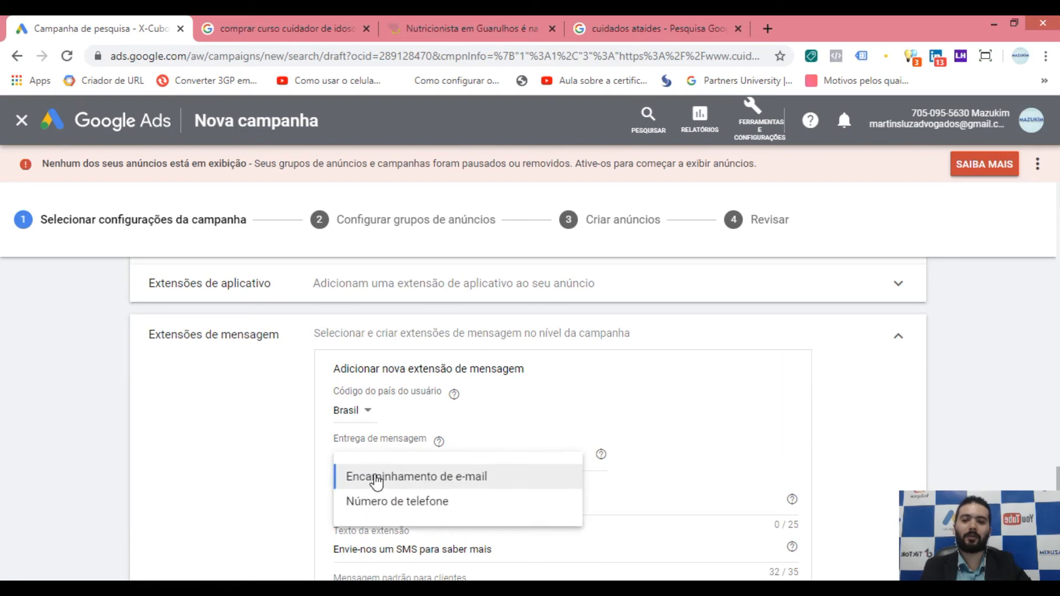
click(409, 502)
click(417, 457)
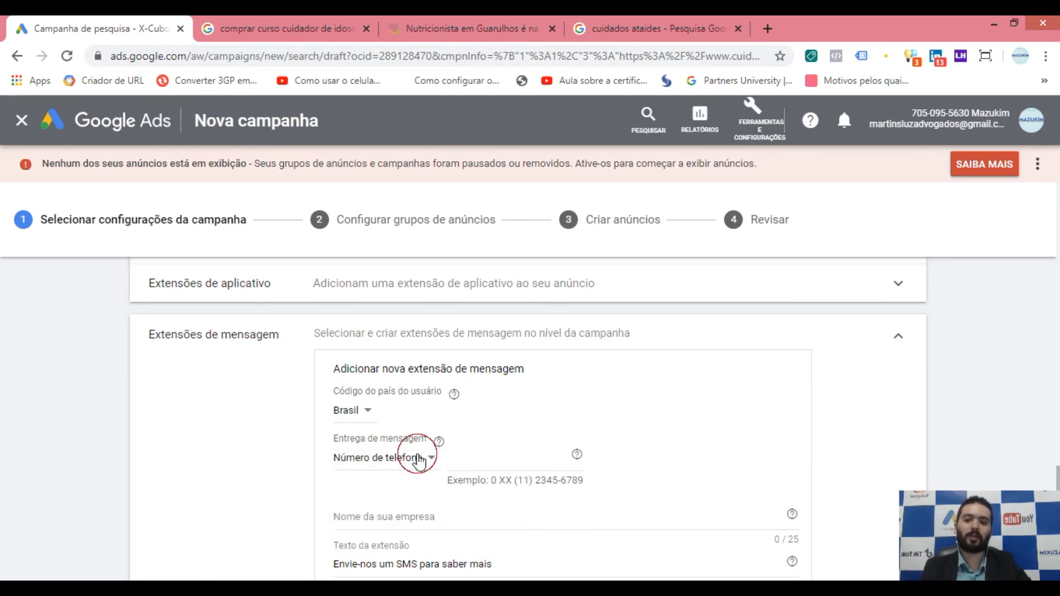
click(266, 492)
click(511, 461)
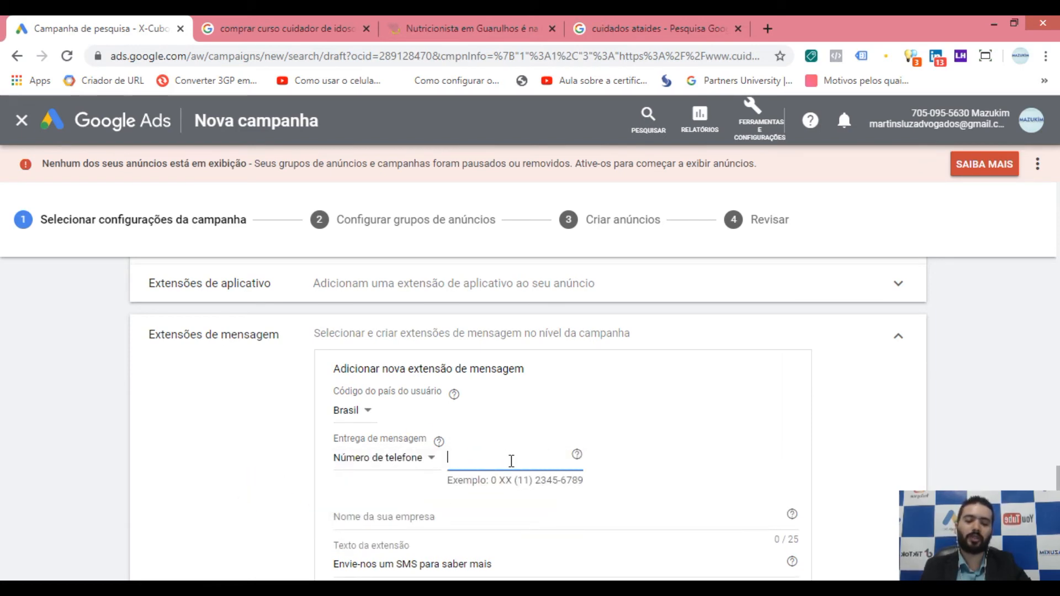
click(387, 458)
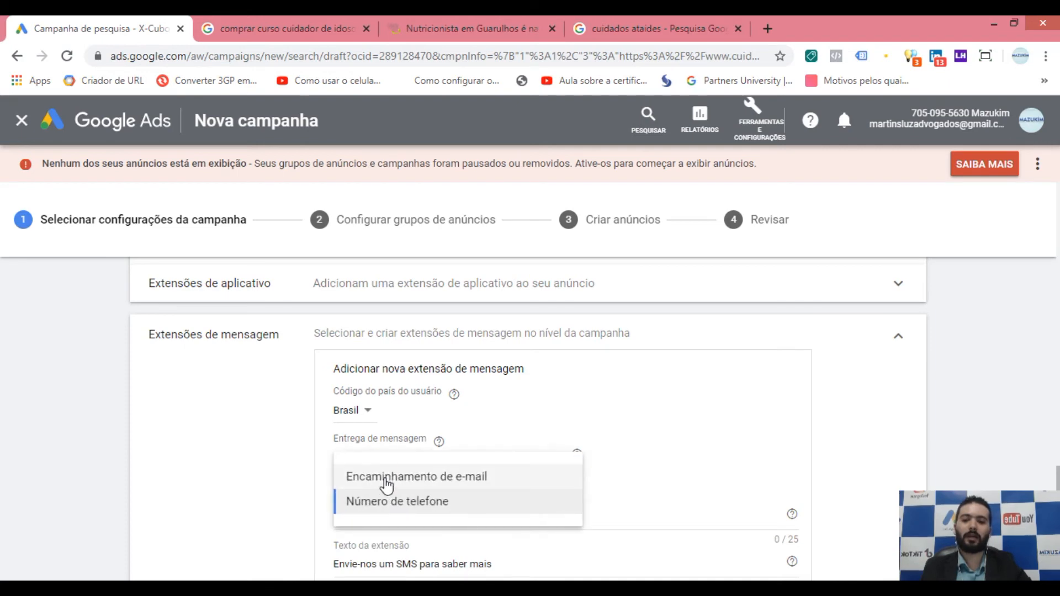
click(508, 475)
click(509, 458)
click(267, 481)
Examine the message extension's company name, extension text, default customer message and automatic reply fields.
scroll(431, 467, down, 1)
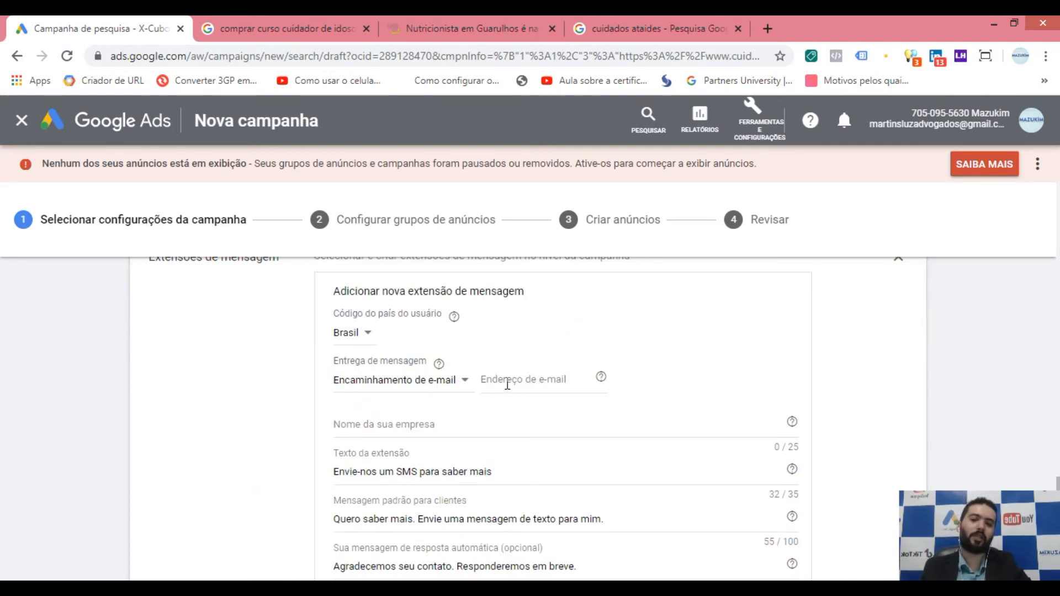
click(450, 428)
click(525, 473)
drag(525, 473, 327, 473)
click(280, 457)
scroll(322, 448, down, 2)
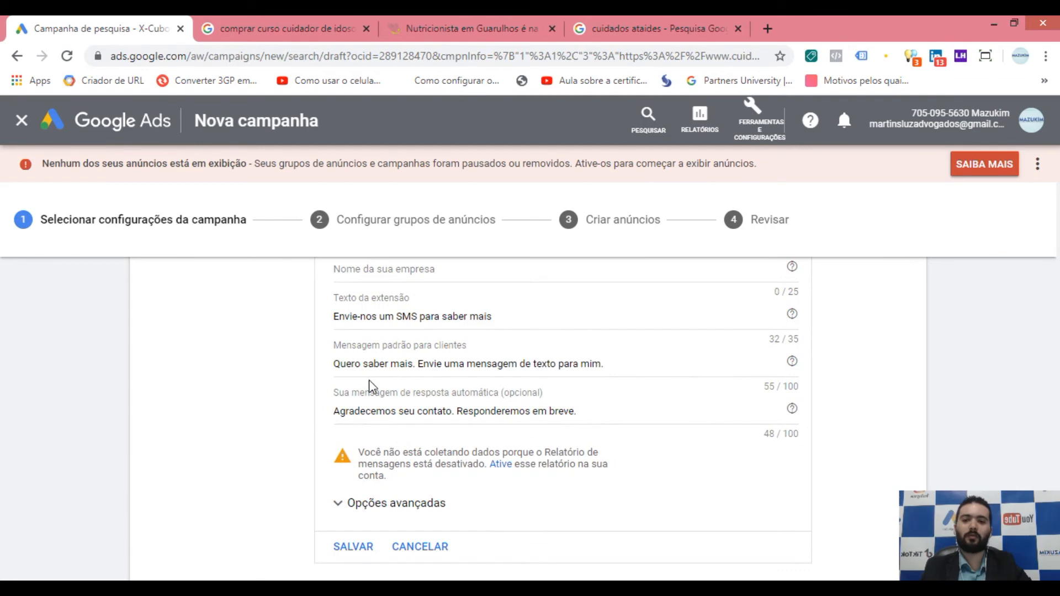
click(621, 362)
drag(606, 364, 291, 367)
click(291, 368)
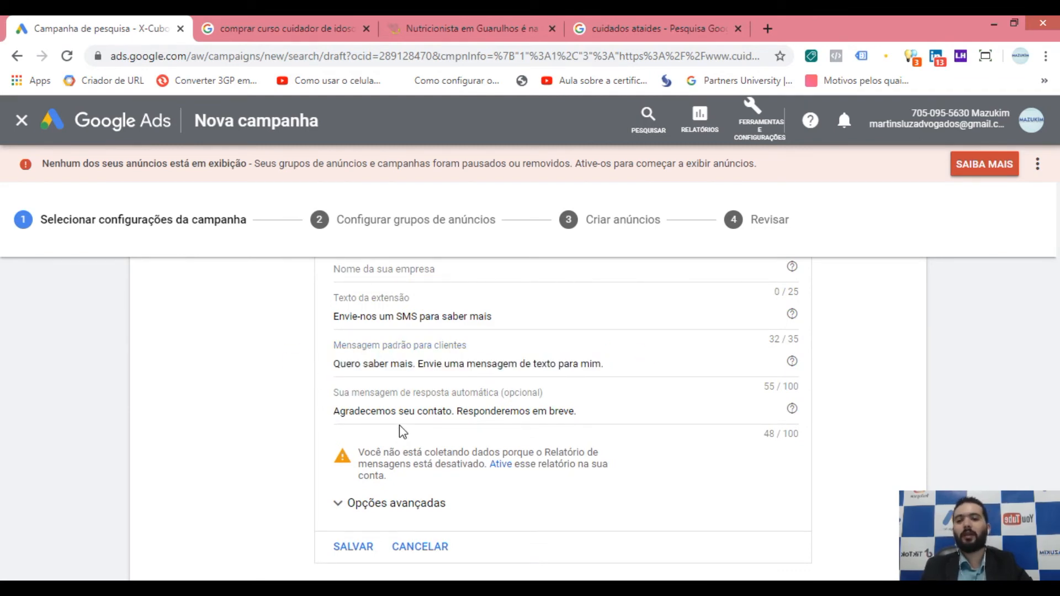
click(474, 410)
drag(603, 411, 294, 416)
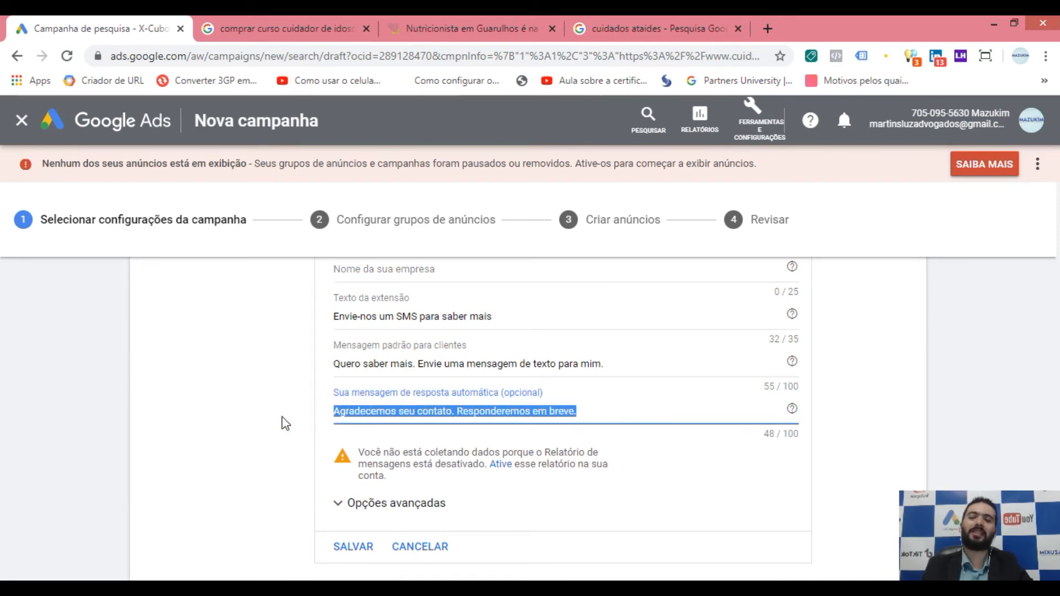
click(430, 364)
Enter "Cuidados Ataídes" as the company name of the message extension.
scroll(475, 362, up, 1)
click(405, 348)
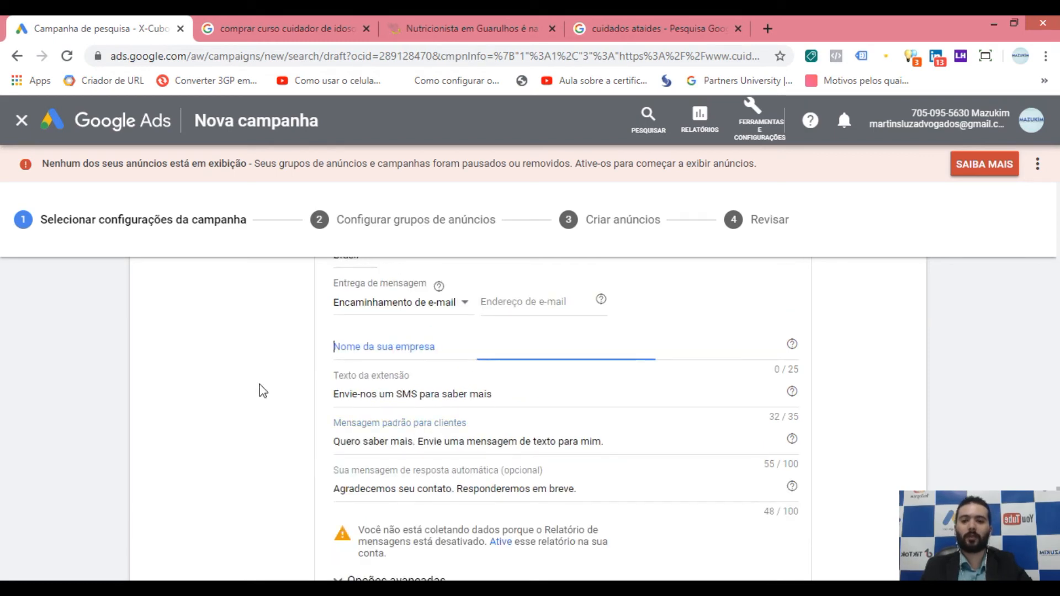
text(Cuidad)
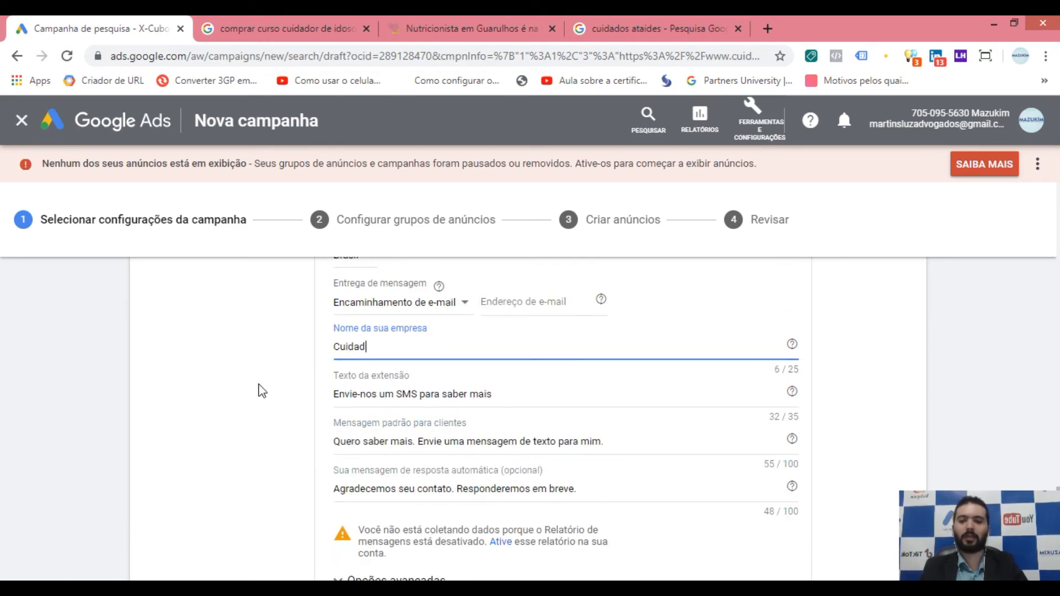
text(os Ataídes)
Replace the message extension's text with "Envie Uma Mensagem Agora Mesmo".
click(503, 394)
drag(490, 395, 303, 403)
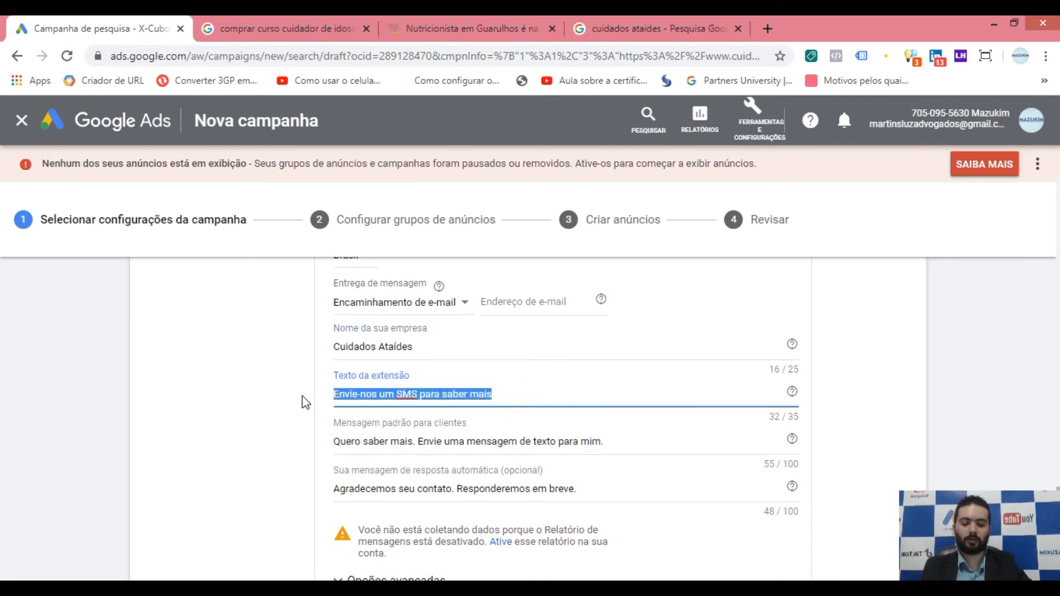
text(Envie um)
key(BackSpace)
key(BackSpace)
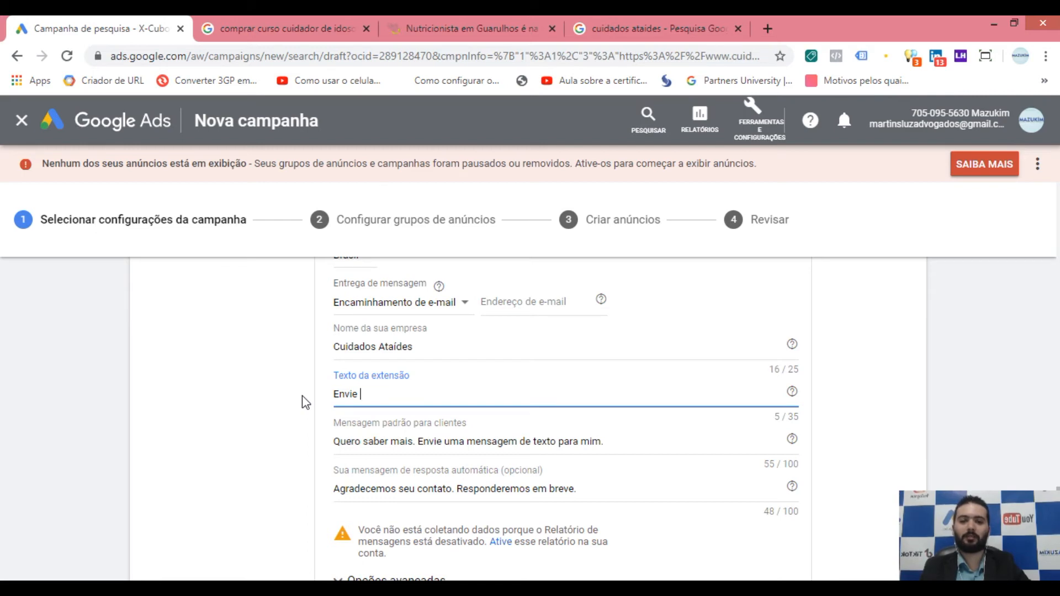
text(Mensagem Agora MEsmo)
click(450, 393)
key(Delete)
text(e )
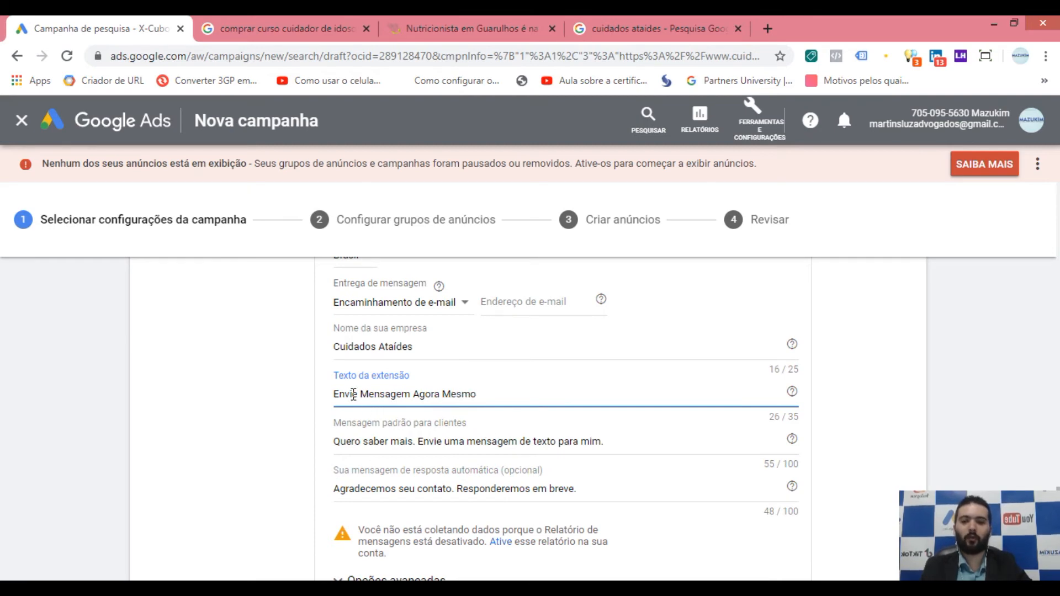
text(Uma)
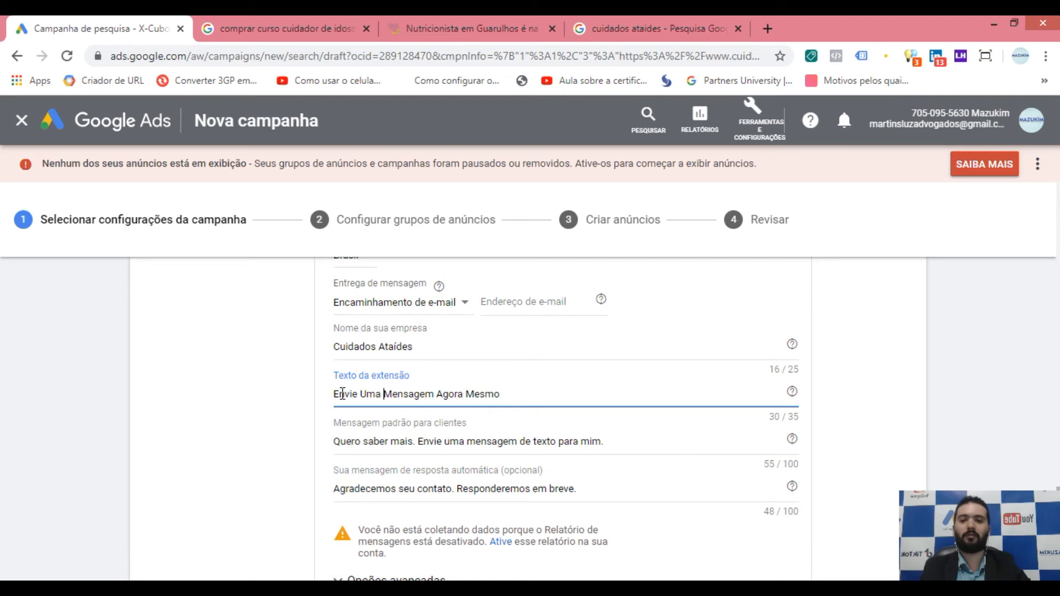
Replace "Envie Uma Mensagem" in the extension text with "Fale Conosco", so that it reads "Fale Conosco Agora Mesmo".
click(379, 449)
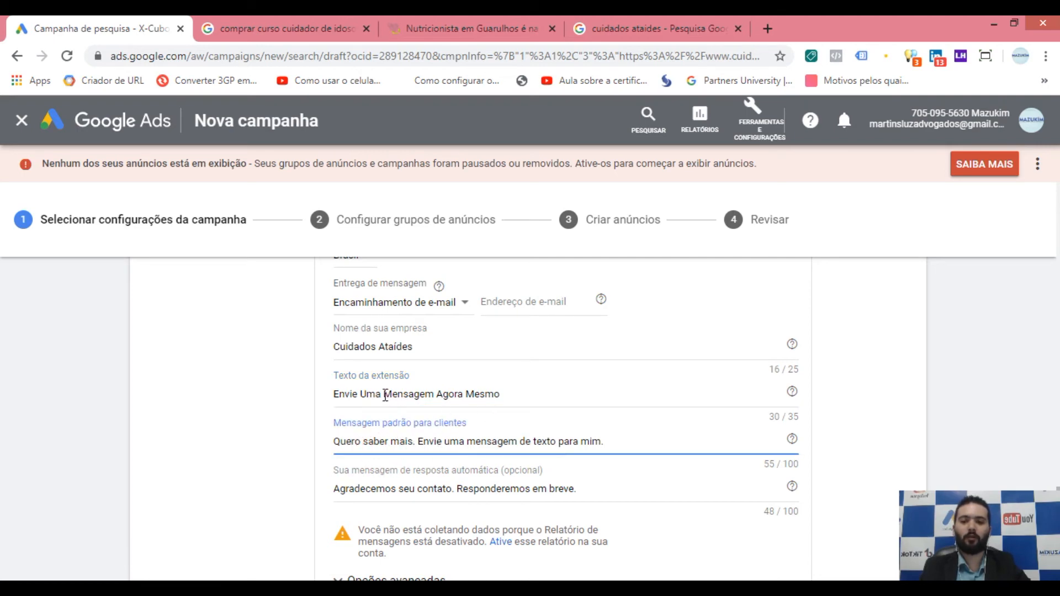
drag(434, 394, 282, 405)
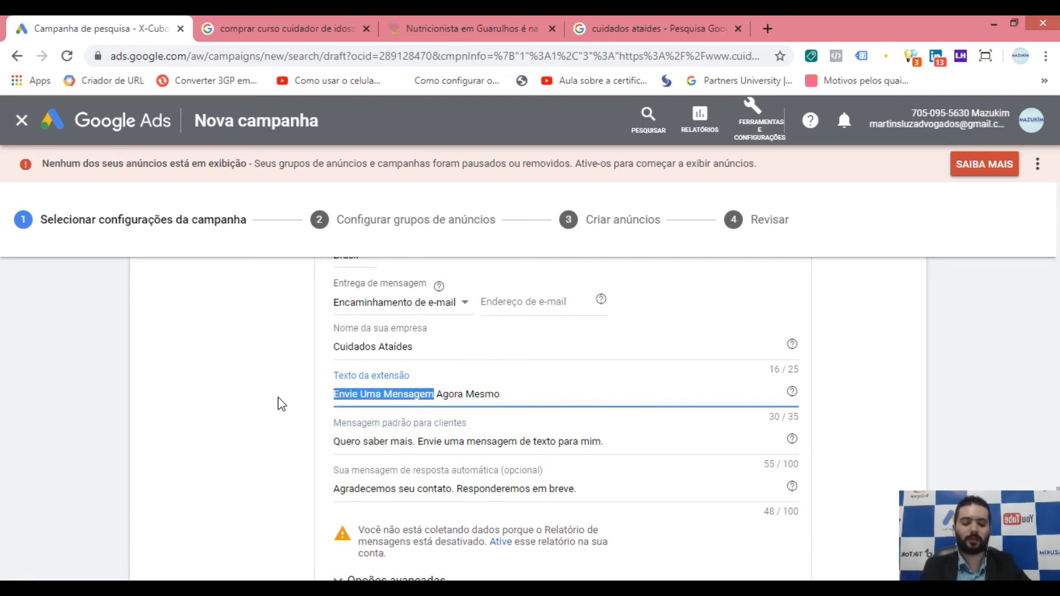
text(Fale Conosco)
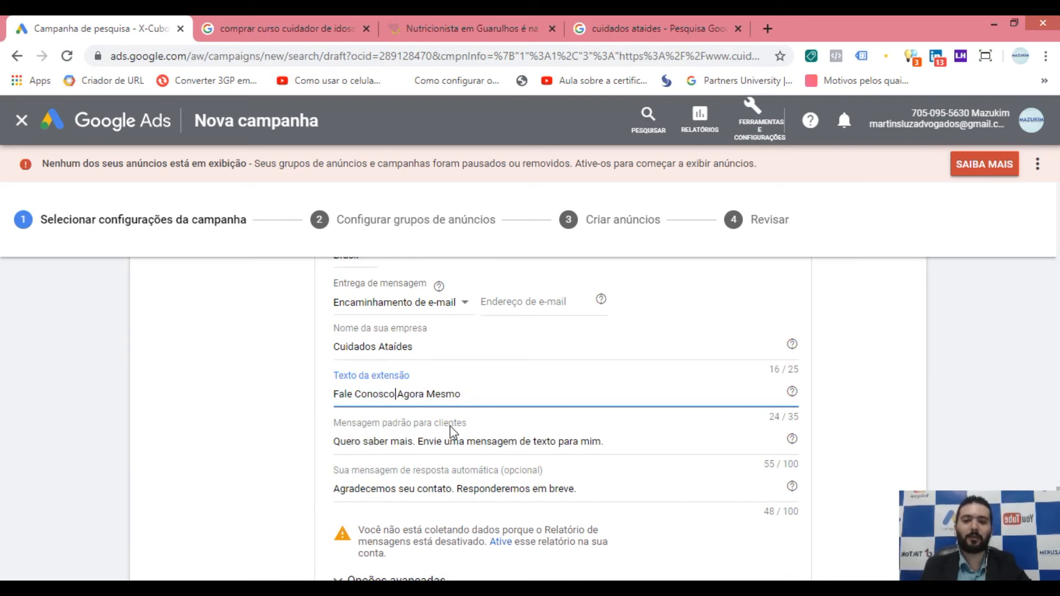
click(362, 442)
click(602, 441)
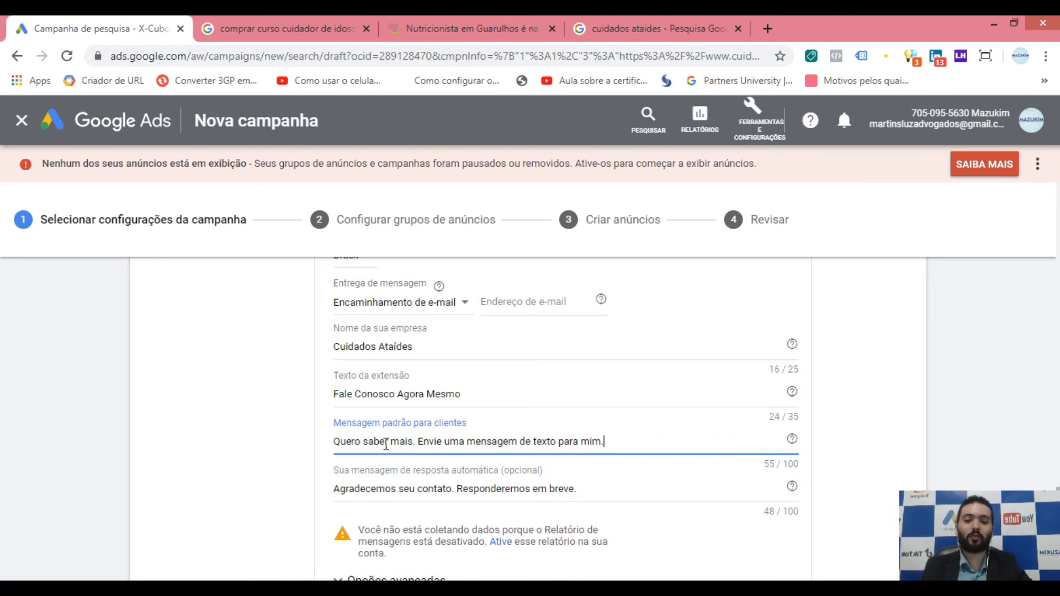
scroll(429, 479, down, 2)
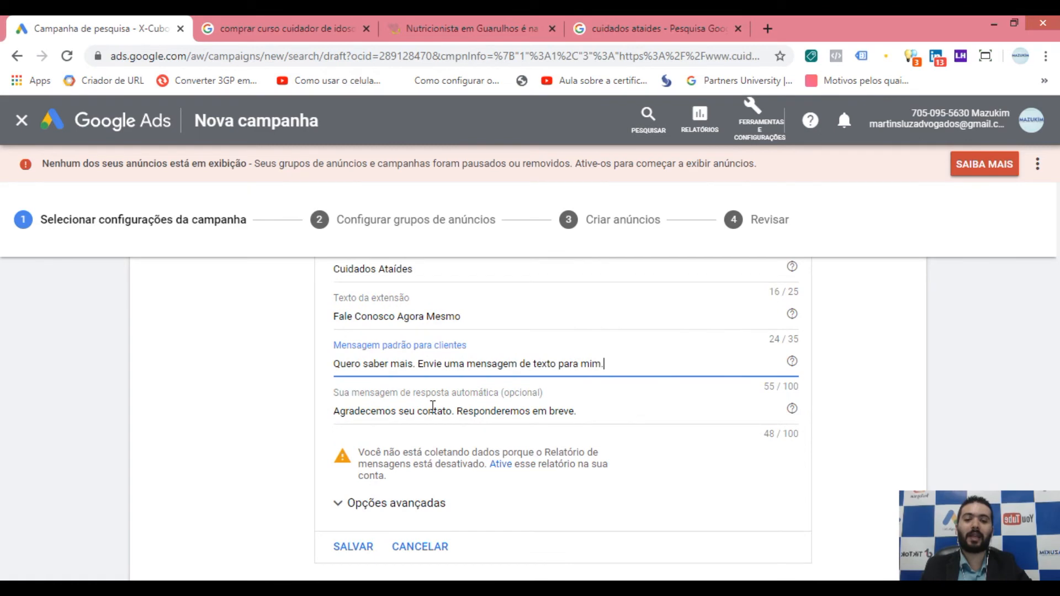
click(368, 411)
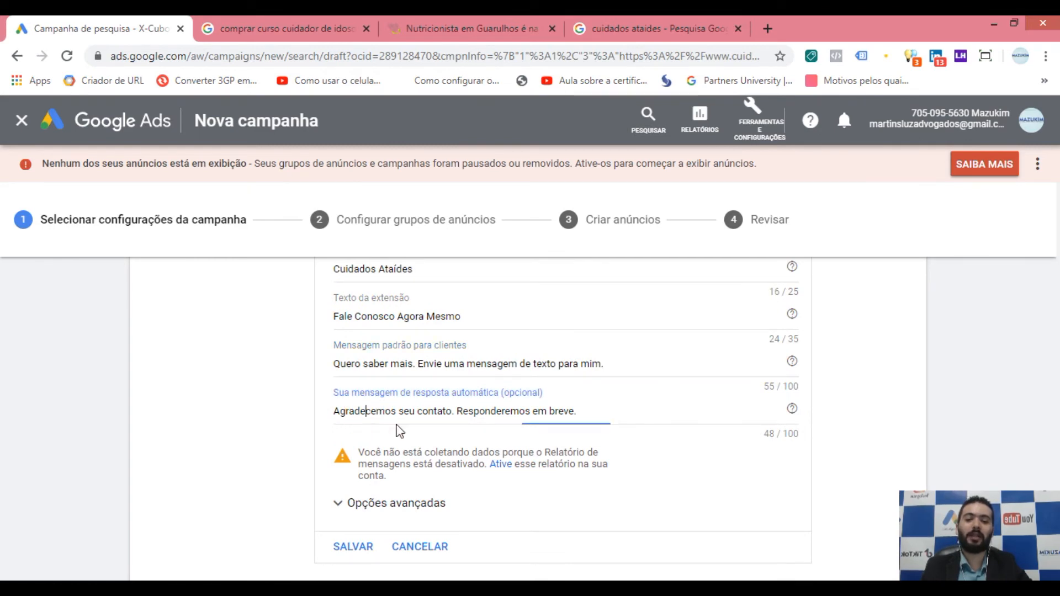
click(335, 412)
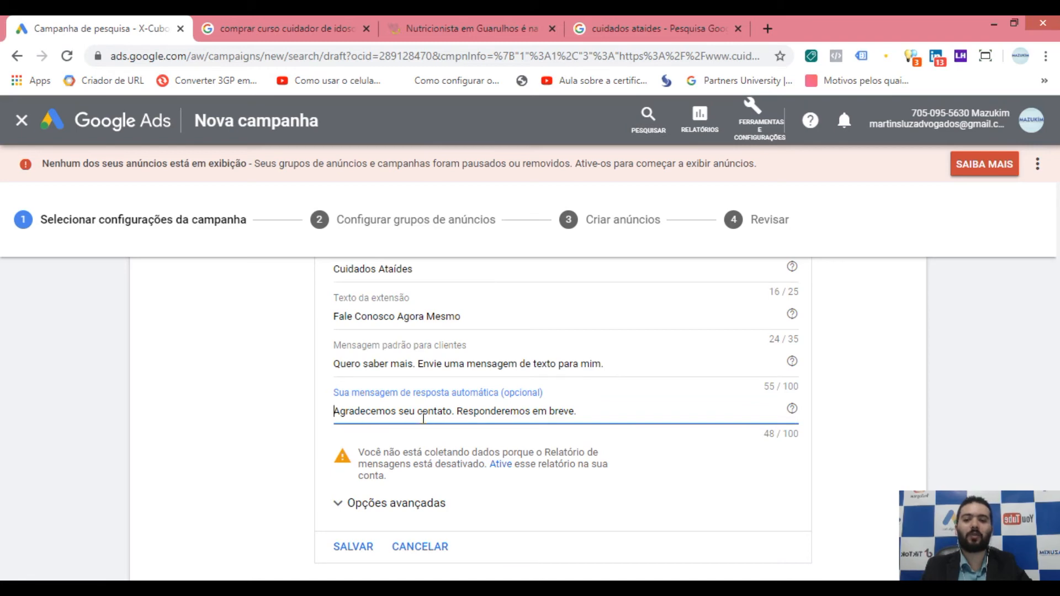
click(611, 413)
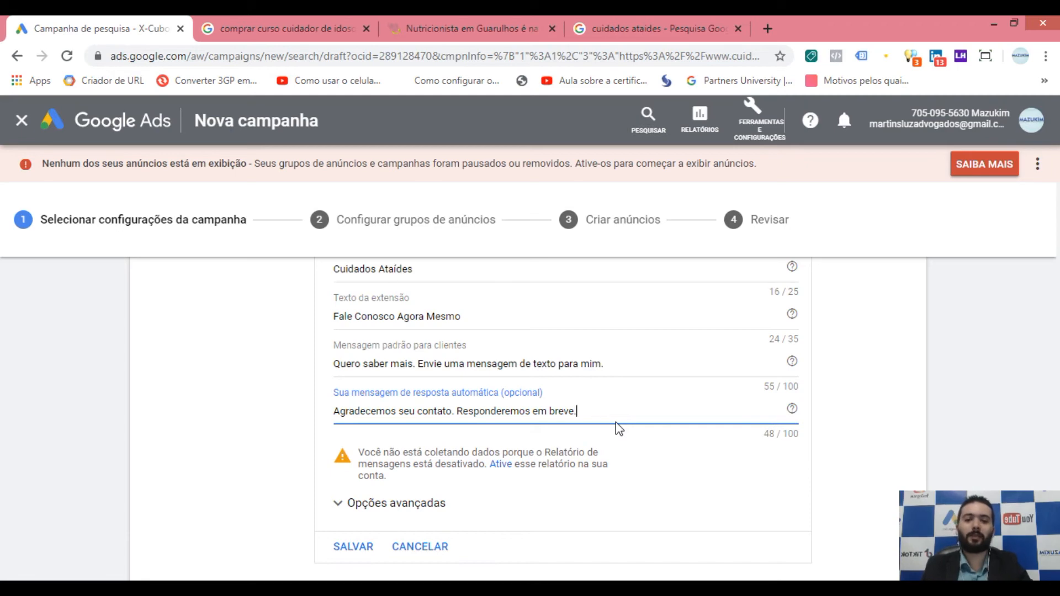
Replace the automatic reply message with "Parabéns Por Ter Entrado Em Contato Conosco.".
drag(599, 409, 315, 422)
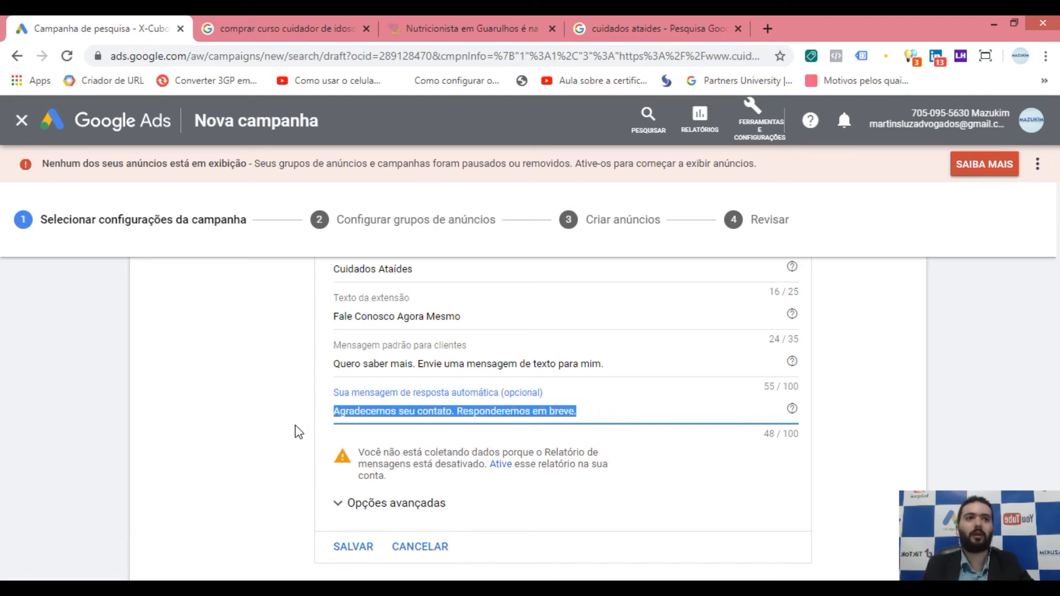
text(Parabéns)
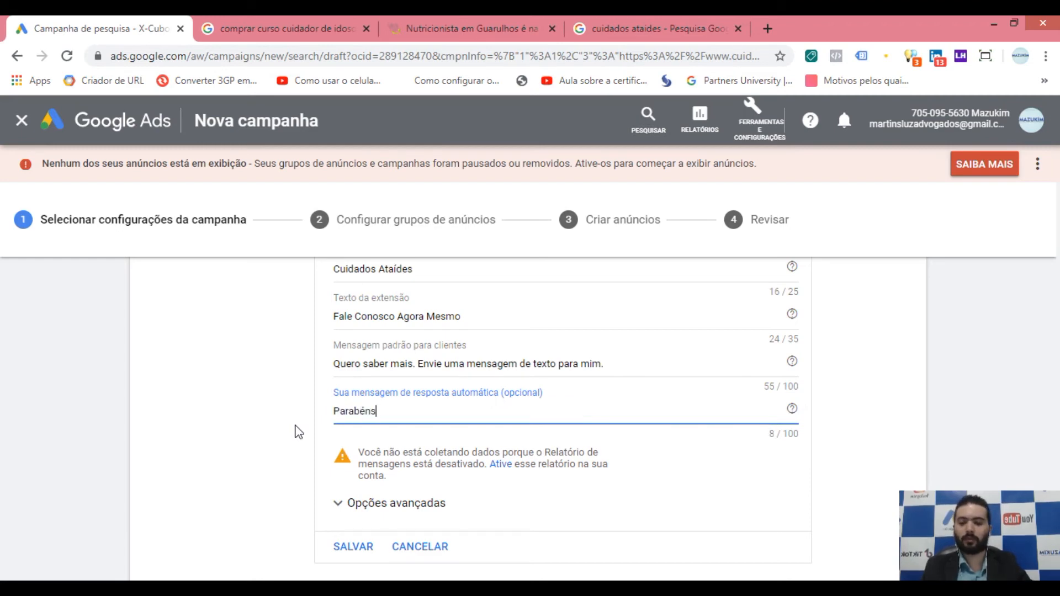
text( Por TEr Entr)
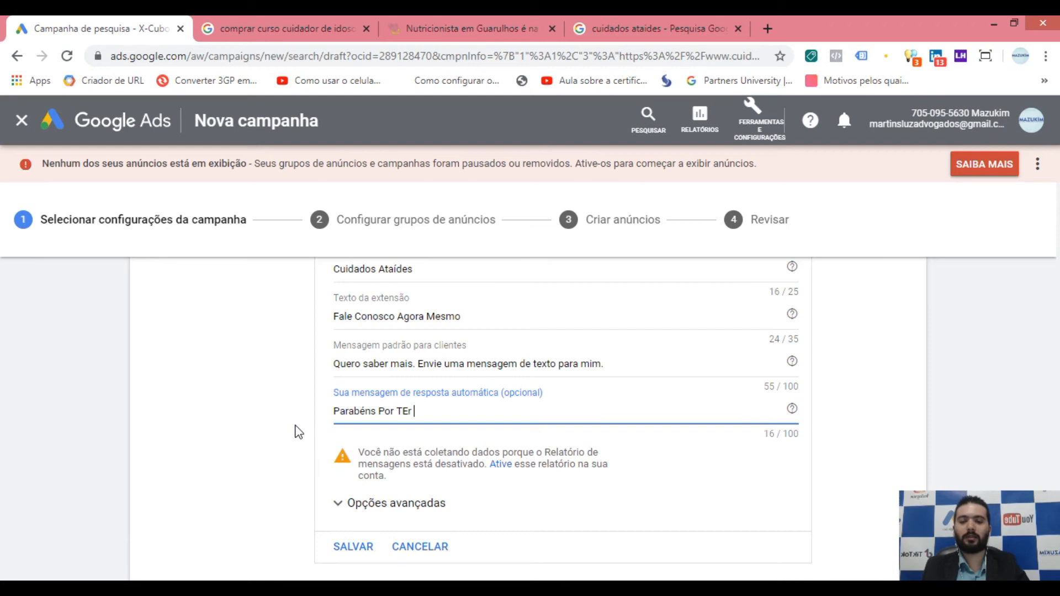
key(BackSpace)
key(BackSpace)
key(BackSpace)
text(ntrado Em C)
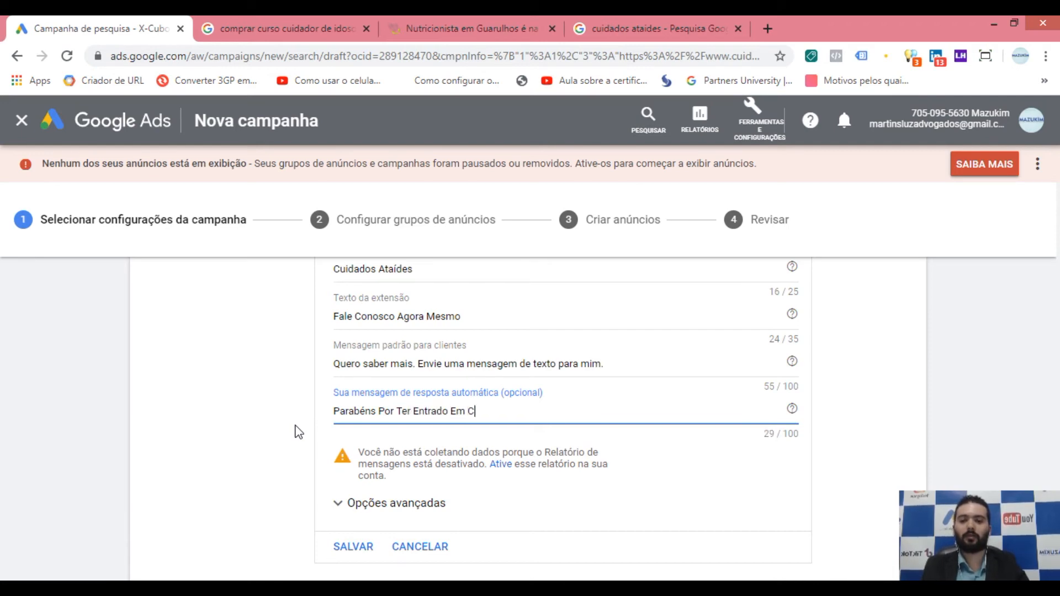
text(ontato Conosco.)
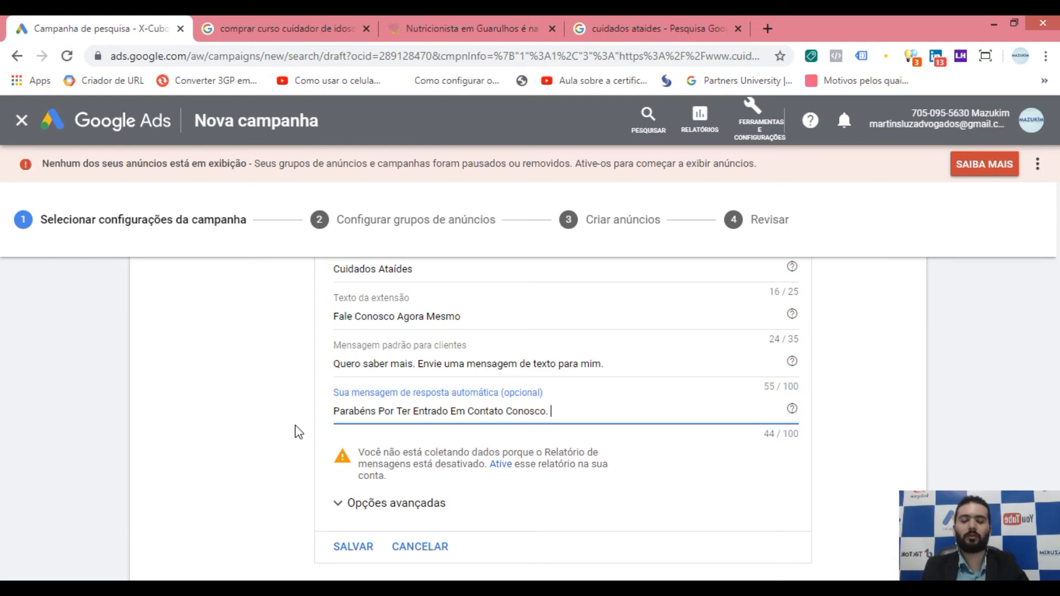
Remove the automatic reply's final period and continue the sentence with "Você Ganhou x de Desconto".
key(BackSpace)
key(BackSpace)
text(Você GAnha)
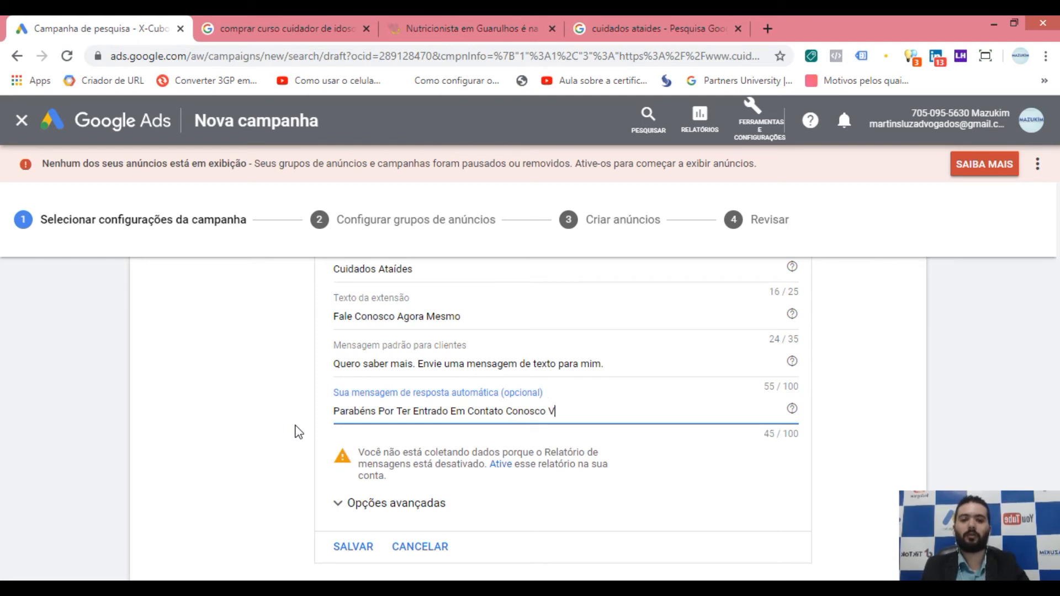
key(BackSpace)
key(BackSpace)
key(BackSpace)
key(BackSpace)
key(BackSpace)
text(a)
text( Ga)
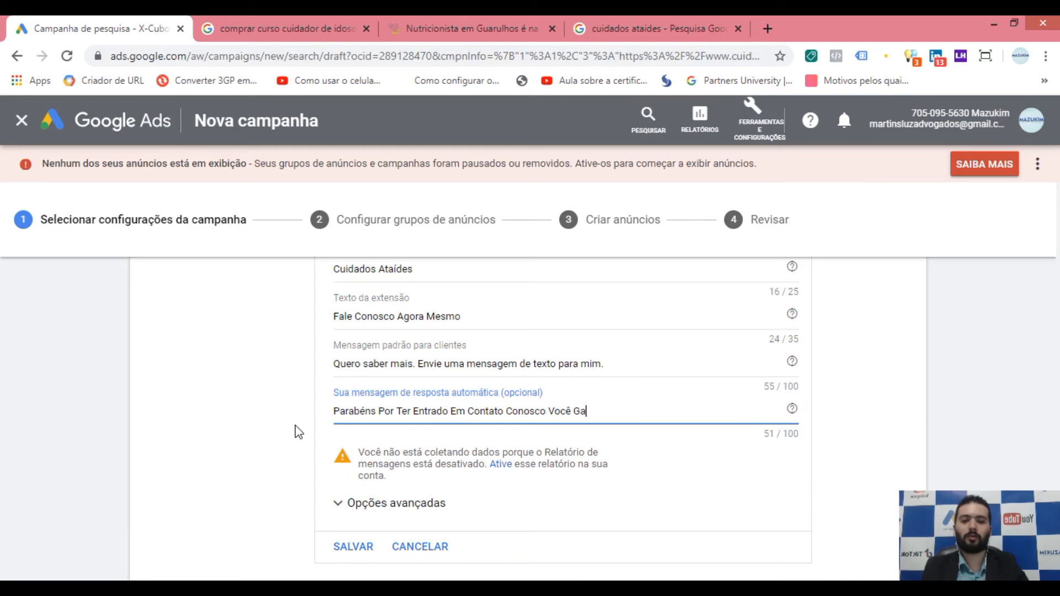
text(nhou x de Desconto)
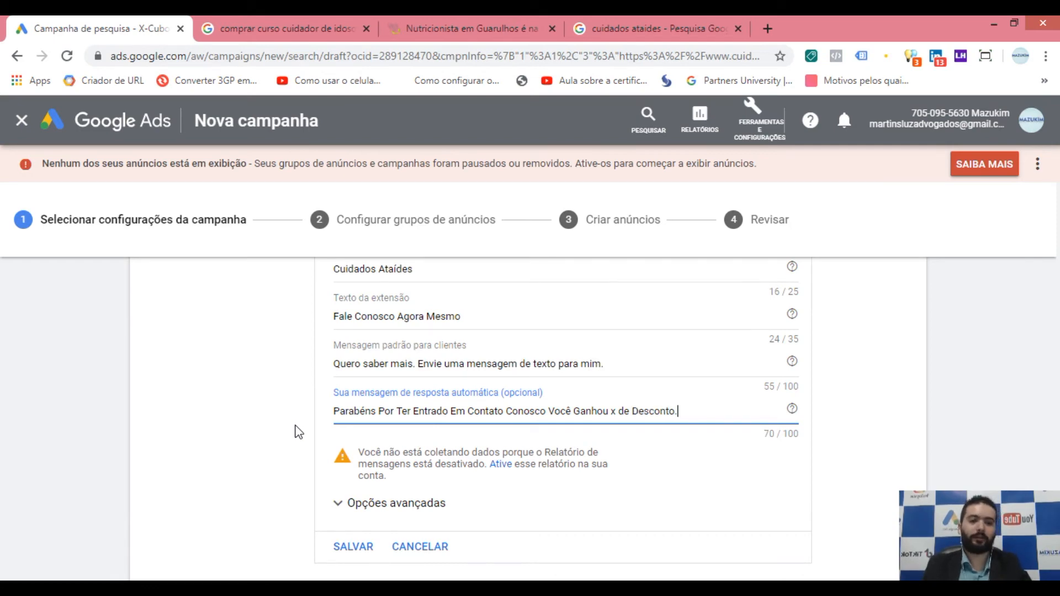
Add a second sentence, "Entre em Contato Pelo nosso Chat", to the automatic reply message.
text(. Entr)
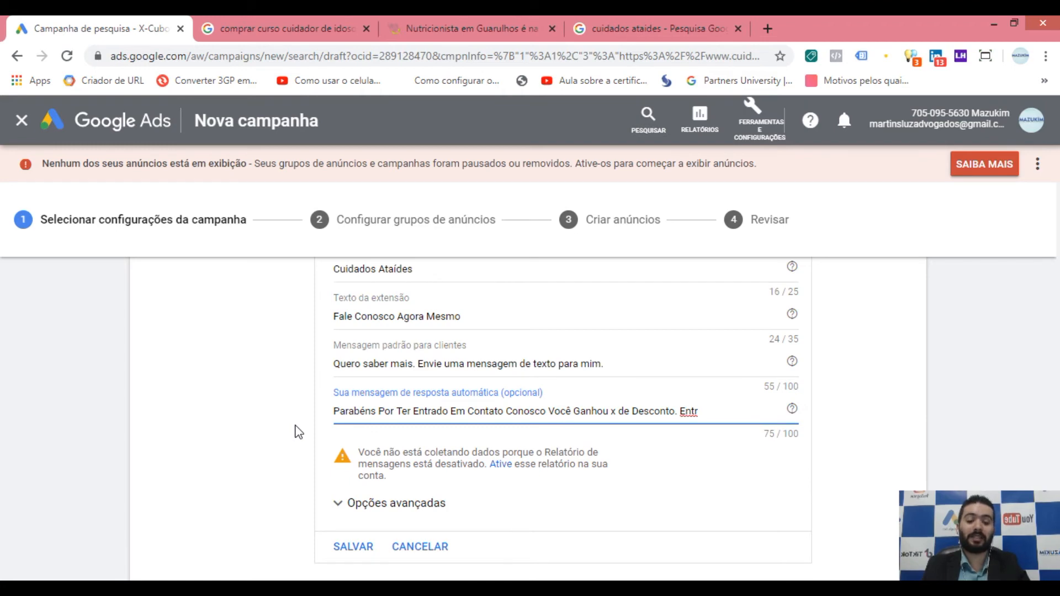
text(ea em Contato Pe)
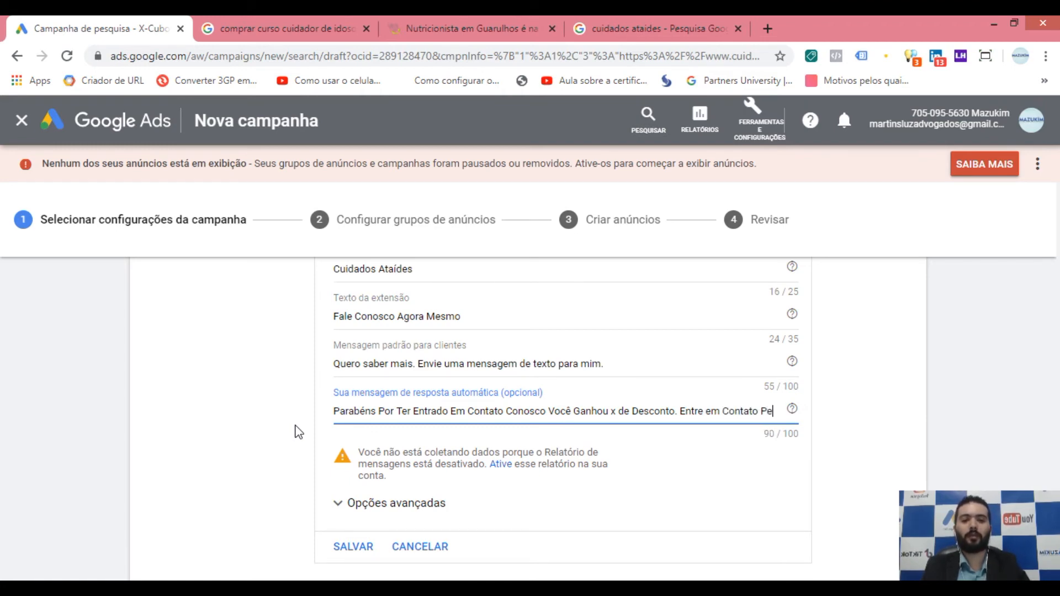
text(lo nosso Chat)
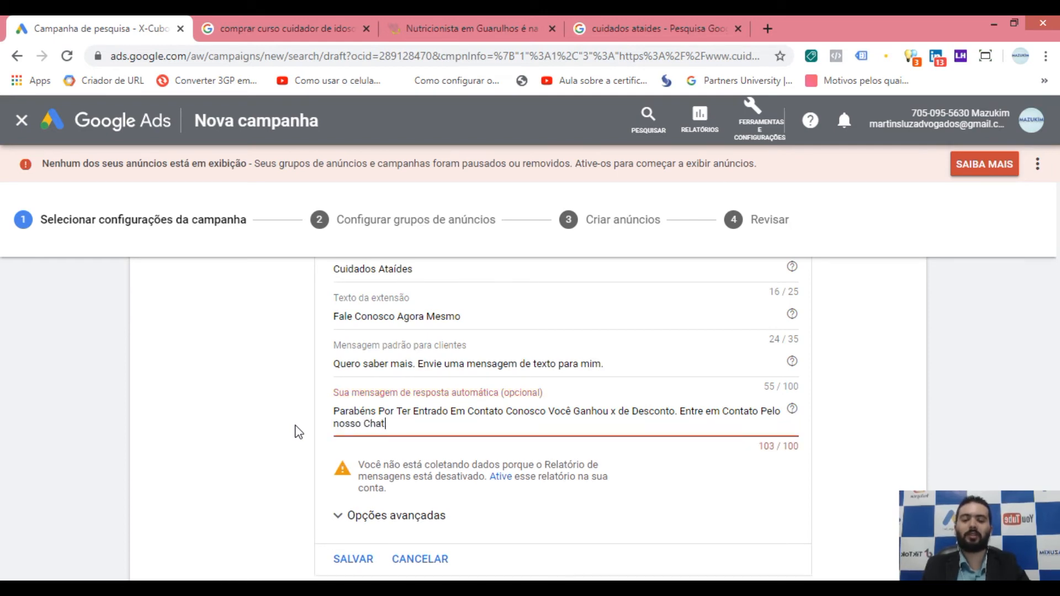
drag(397, 423, 328, 411)
click(447, 427)
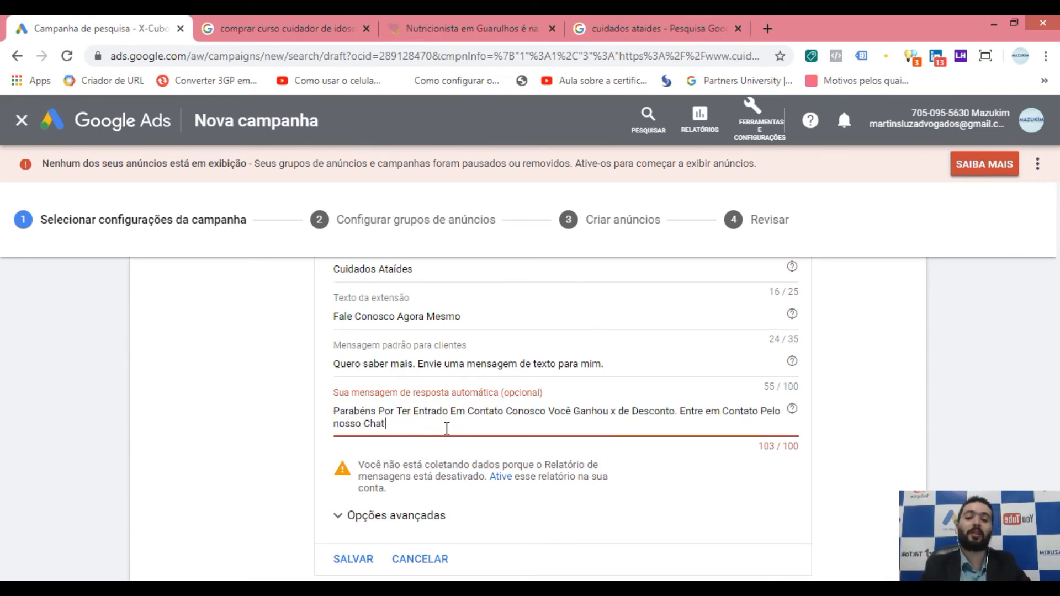
drag(414, 426, 326, 412)
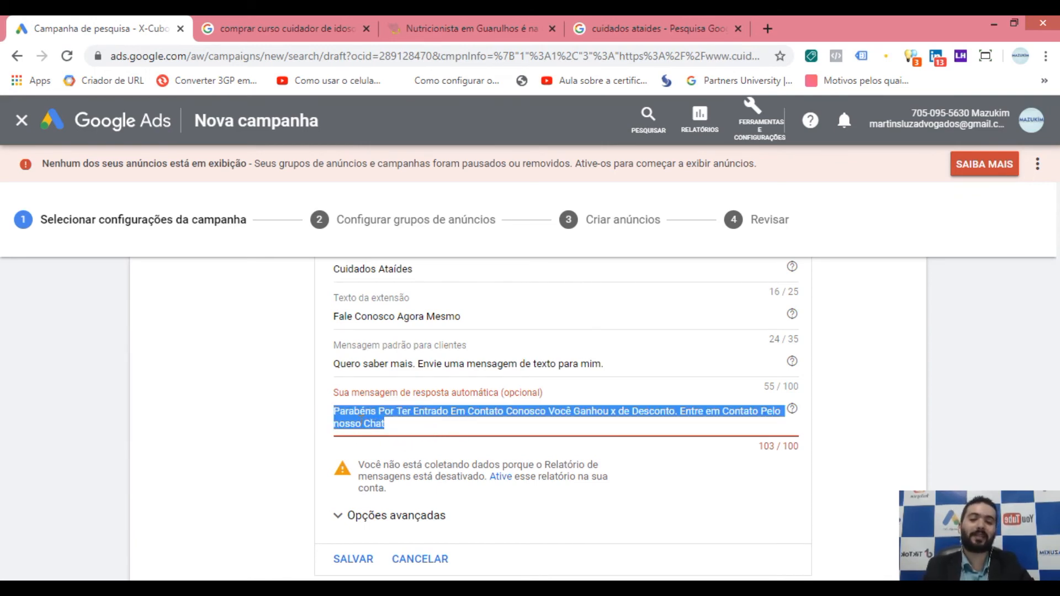
click(415, 431)
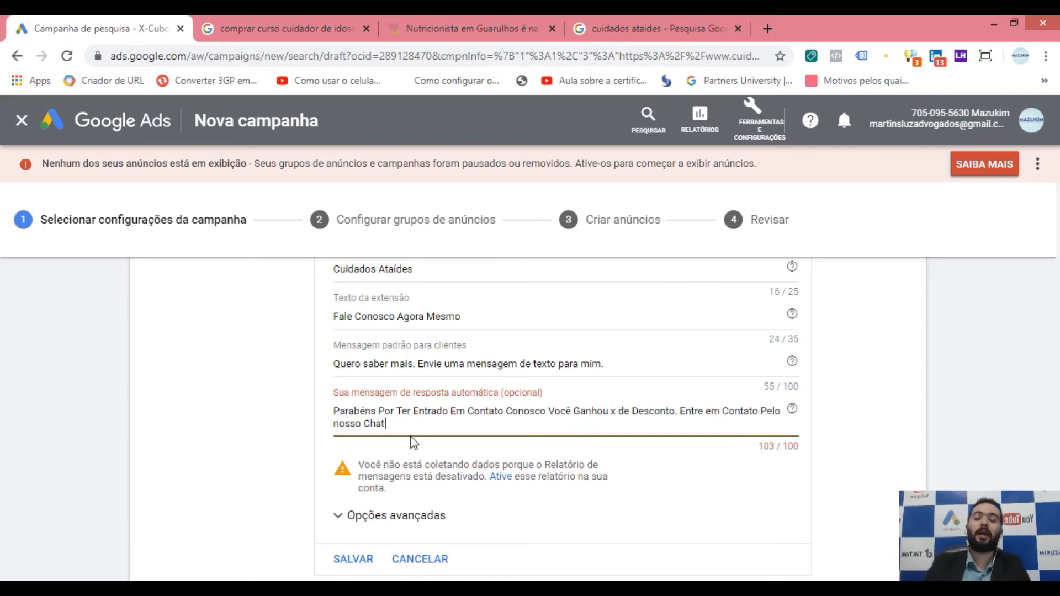
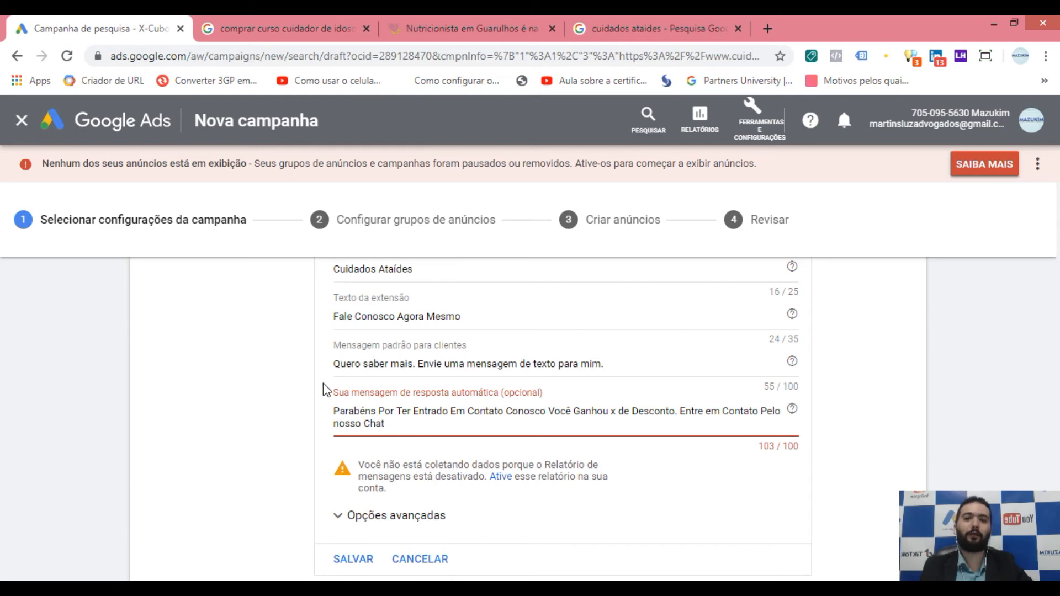
Discard the new message extension without saving it and collapse the message extensions section.
scroll(326, 403, down, 1)
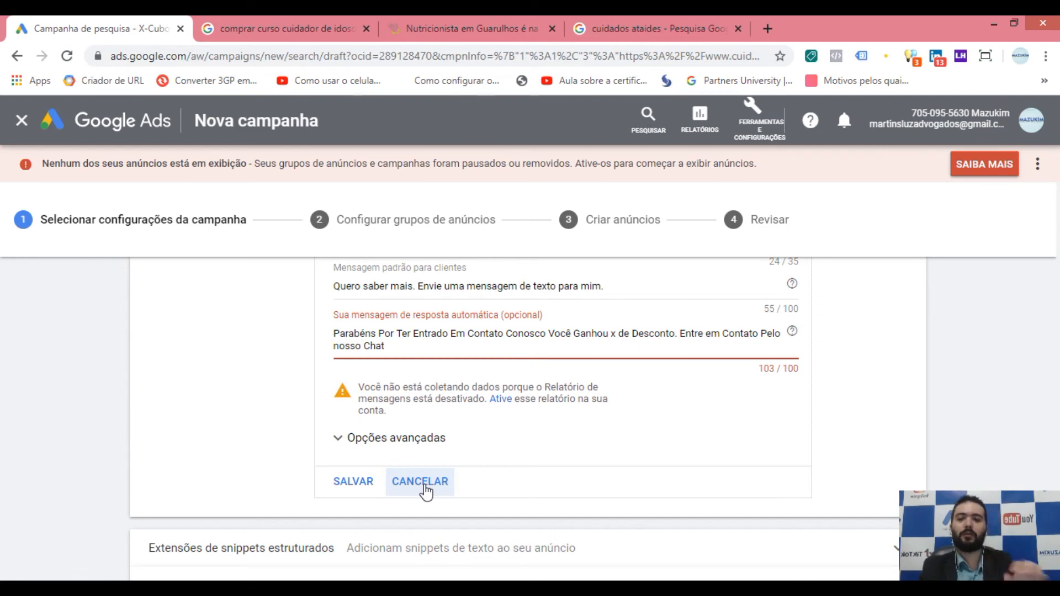
scroll(440, 350, up, 6)
scroll(492, 471, down, 4)
scroll(425, 464, down, 2)
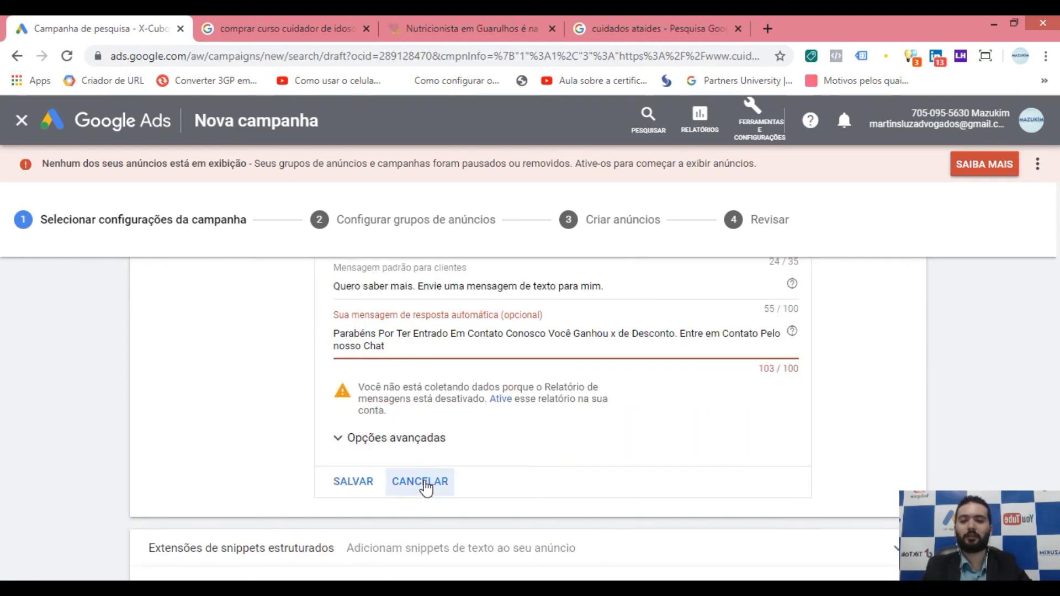
click(421, 481)
scroll(727, 471, up, 6)
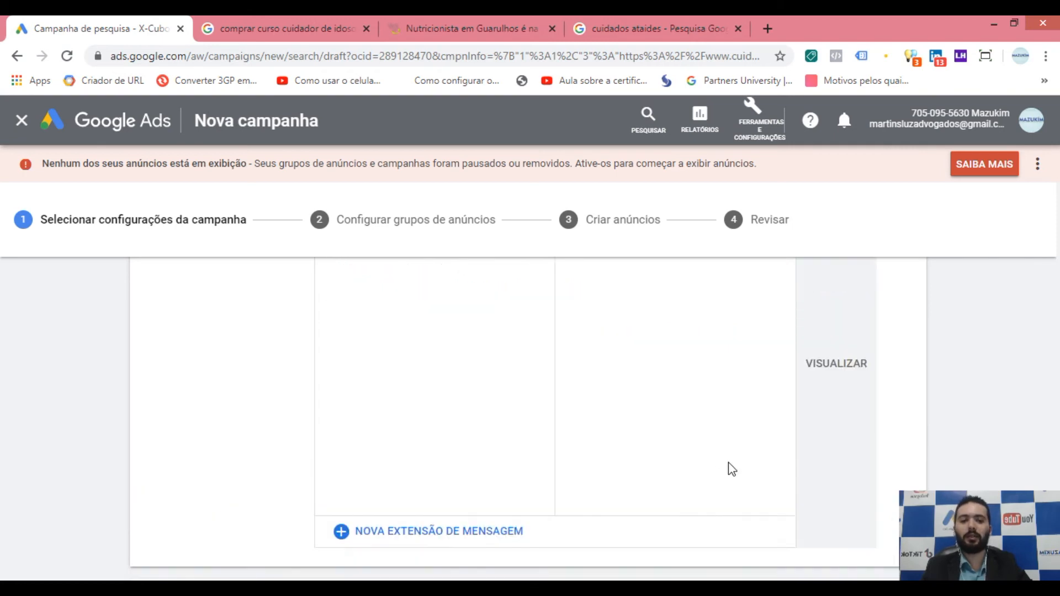
click(895, 327)
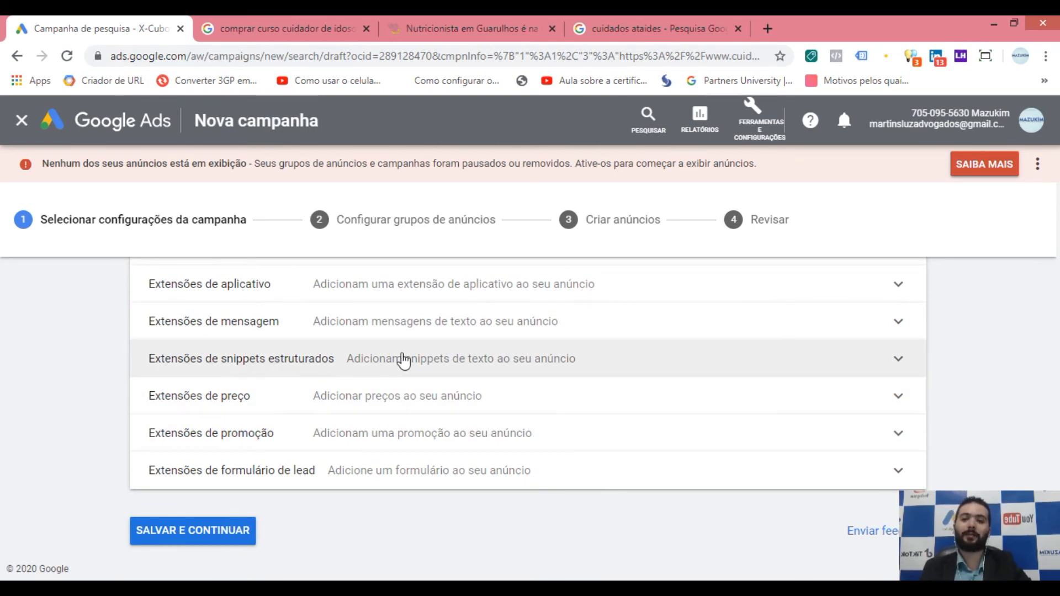
Start a new structured snippet extension in Portuguese with the header type Marcas.
click(604, 365)
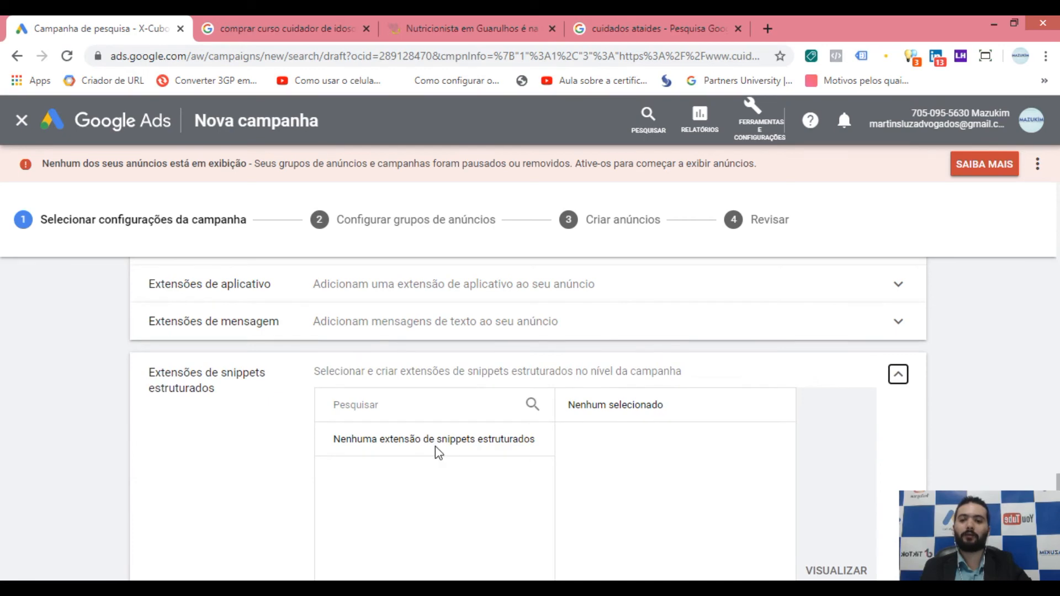
scroll(381, 436, down, 3)
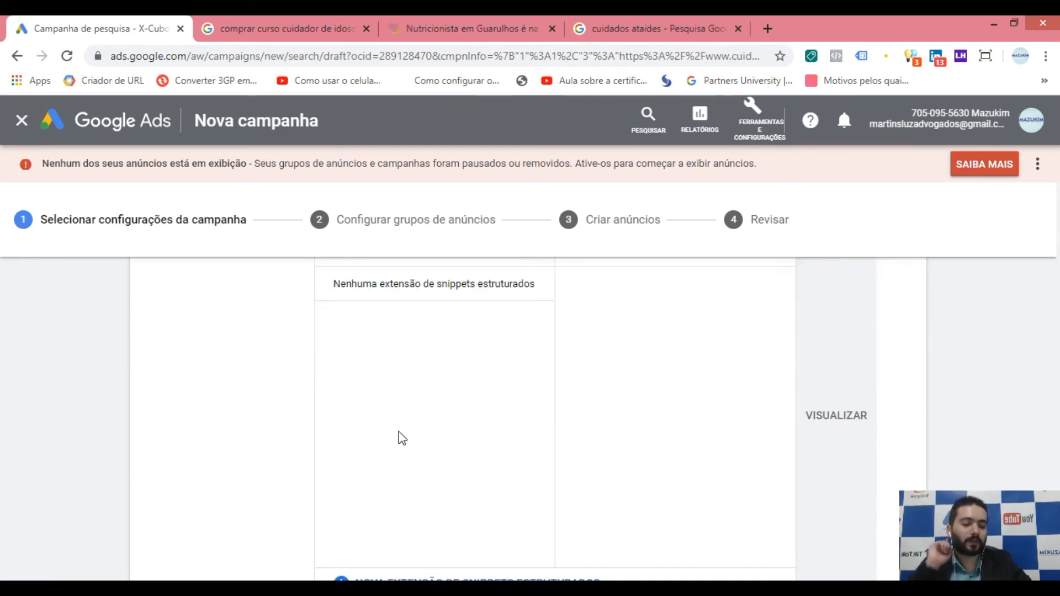
scroll(397, 436, down, 2)
click(464, 512)
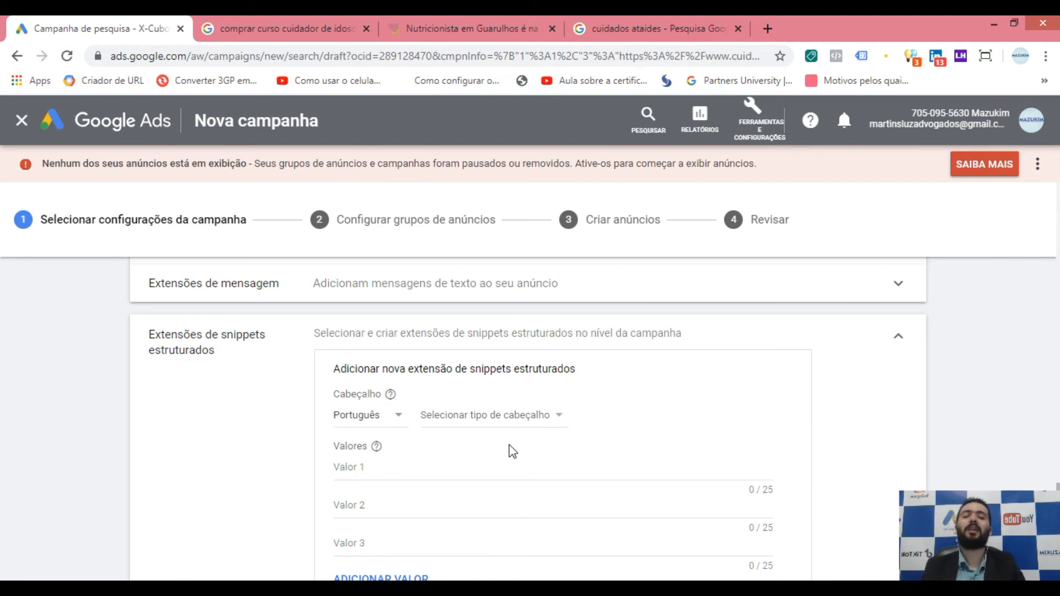
click(470, 418)
click(482, 369)
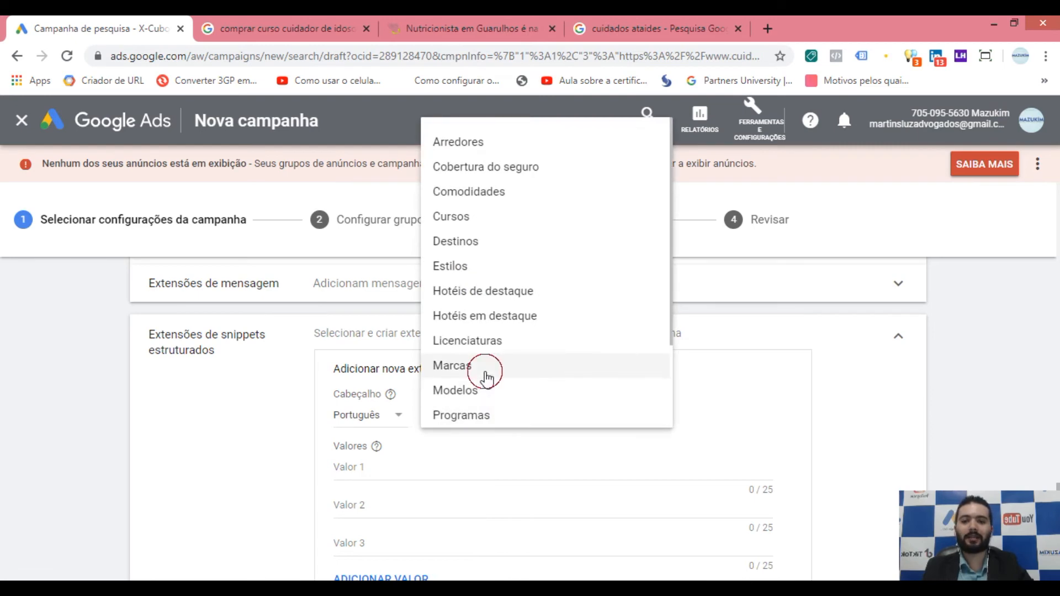
Fill the first three snippet values with the car brands Fiat, Hiunday and Ford.
click(404, 472)
scroll(217, 478, down, 1)
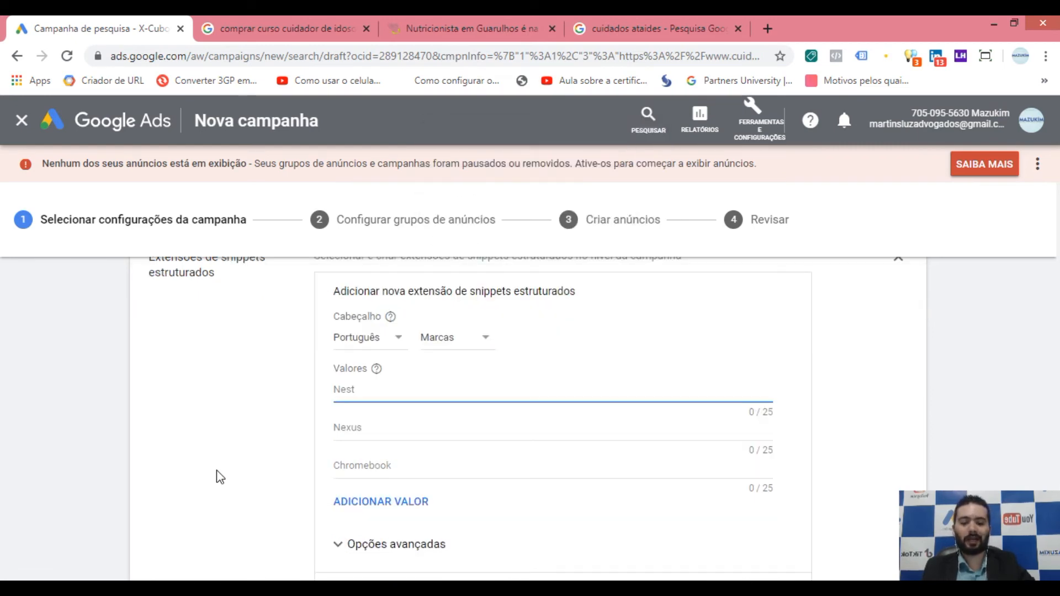
text(V)
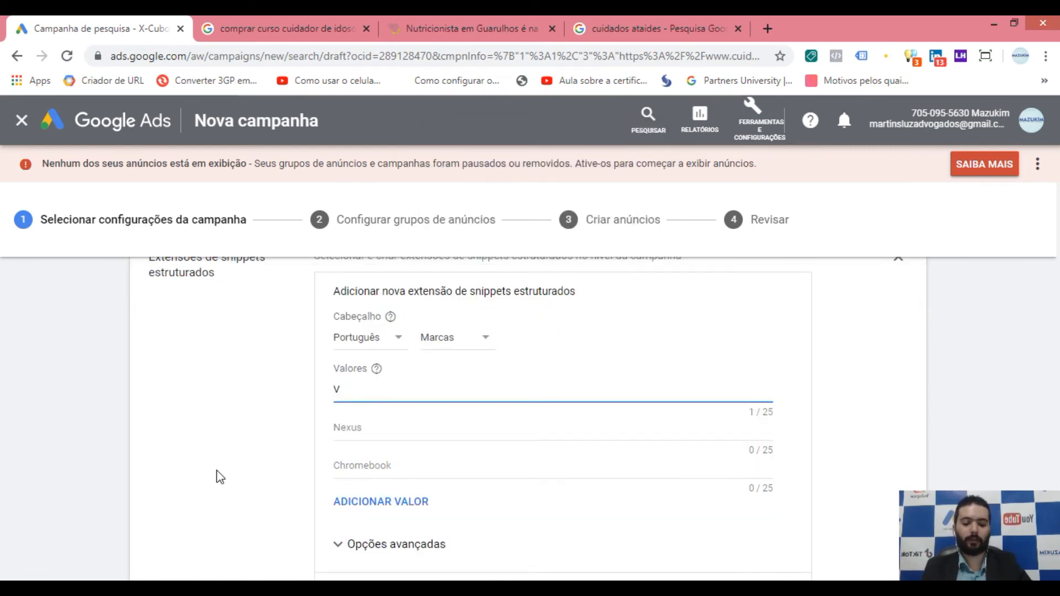
key(BackSpace)
text(Fiat)
click(386, 439)
text(Hi)
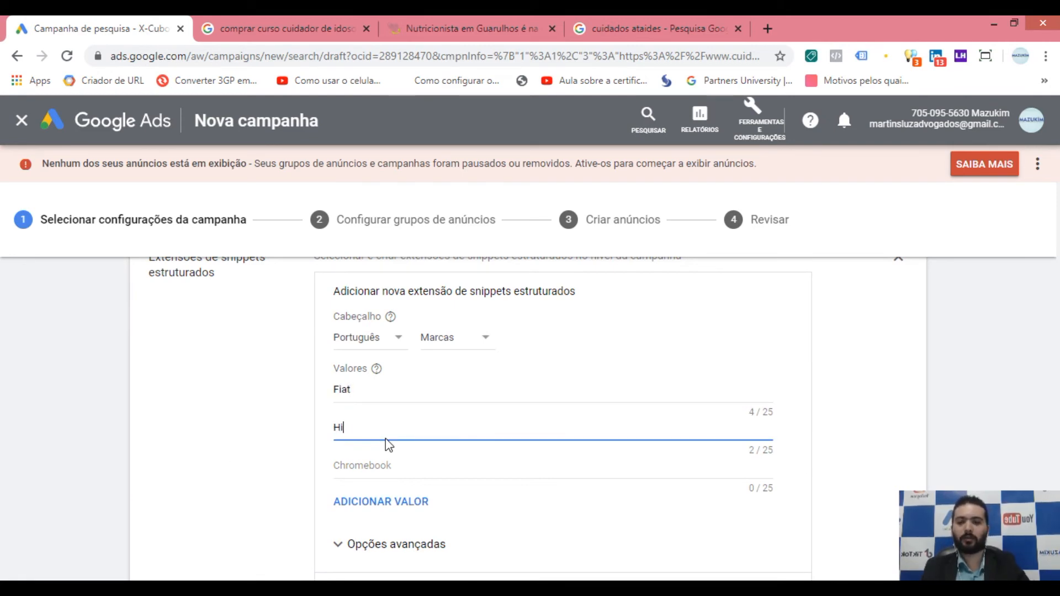
text(unday)
click(505, 463)
text(Ford)
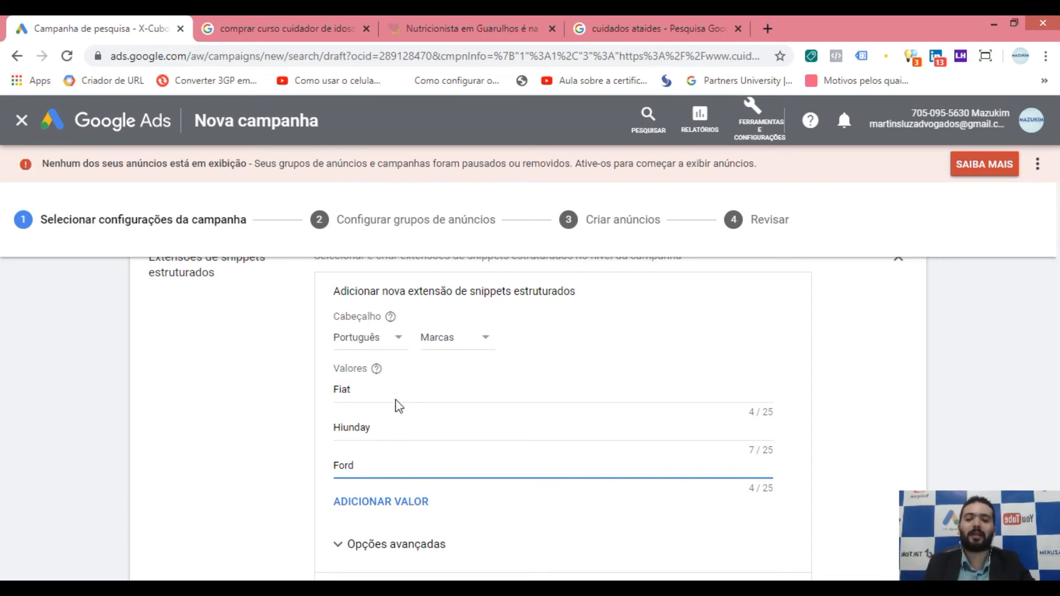
Add a fourth value to the structured snippet and enter Honda.
click(297, 434)
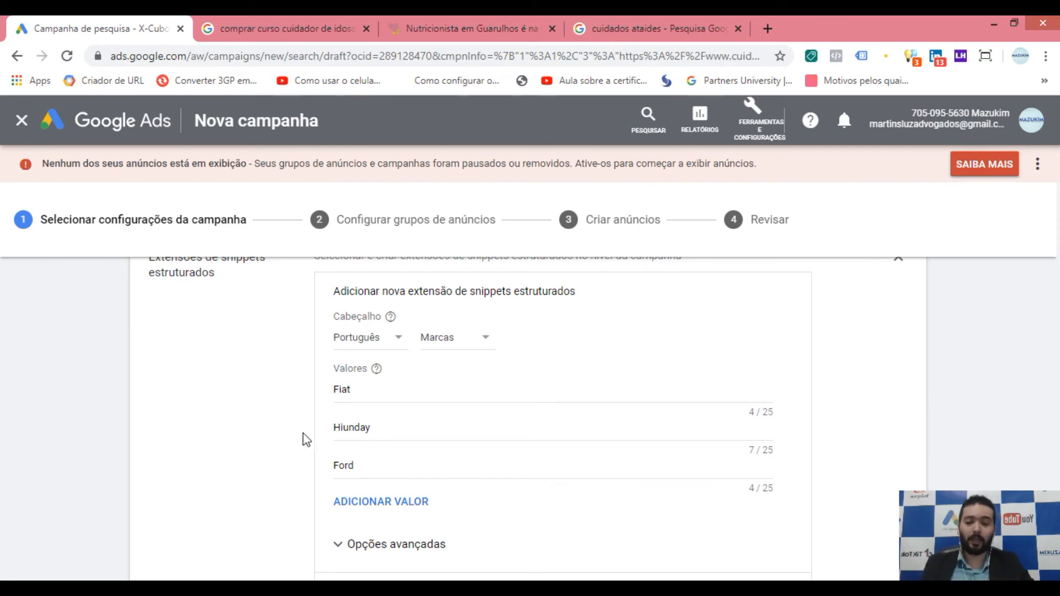
click(379, 401)
click(380, 433)
click(389, 465)
click(390, 506)
click(399, 505)
text(Honda)
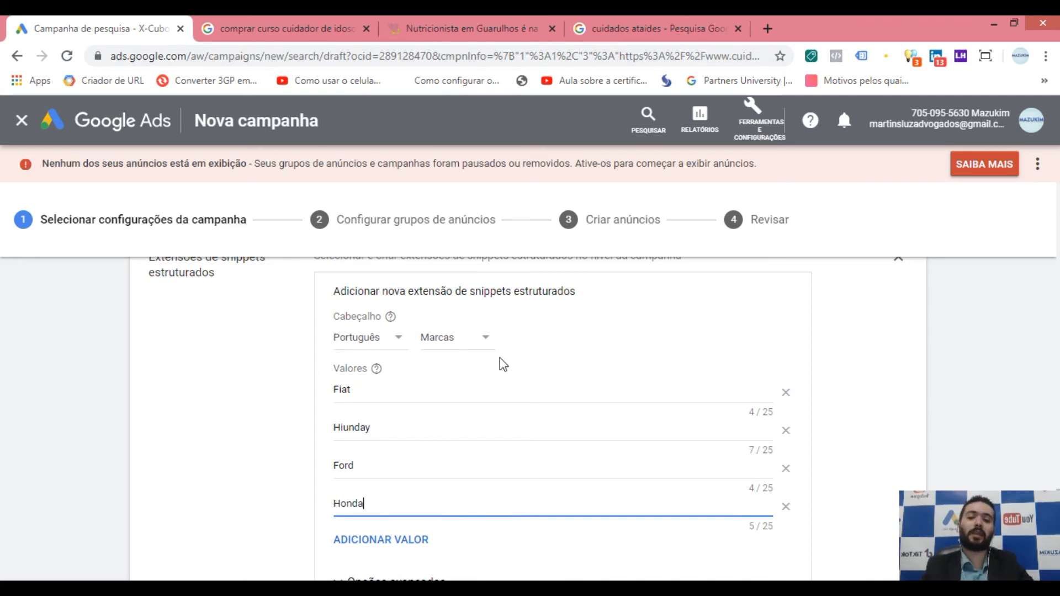
Look through the available header types and change the snippet's header to Cursos.
click(457, 338)
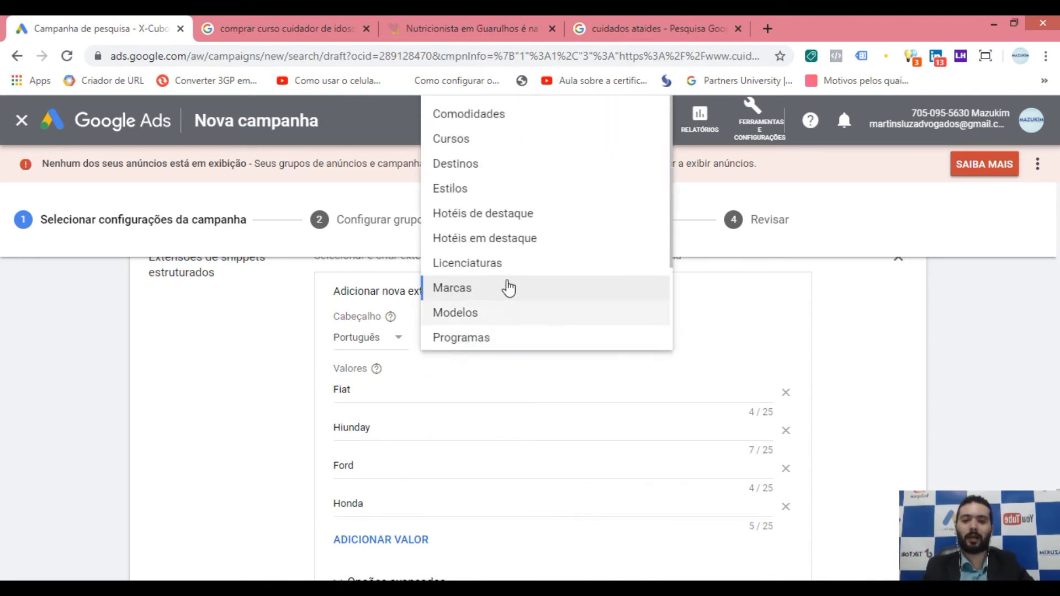
scroll(506, 252, down, 3)
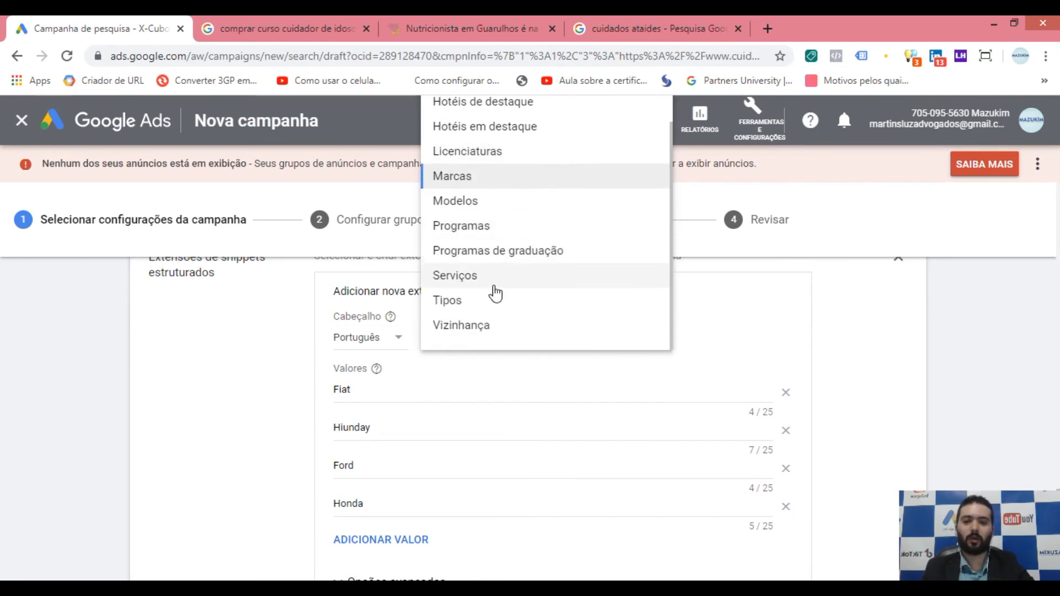
scroll(515, 283, up, 3)
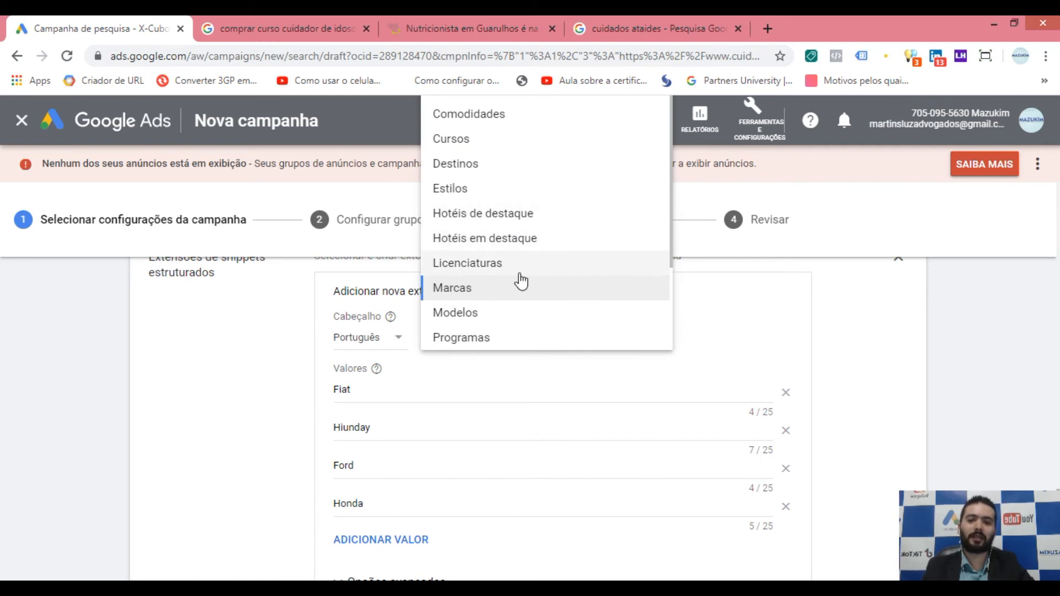
scroll(519, 334, down, 2)
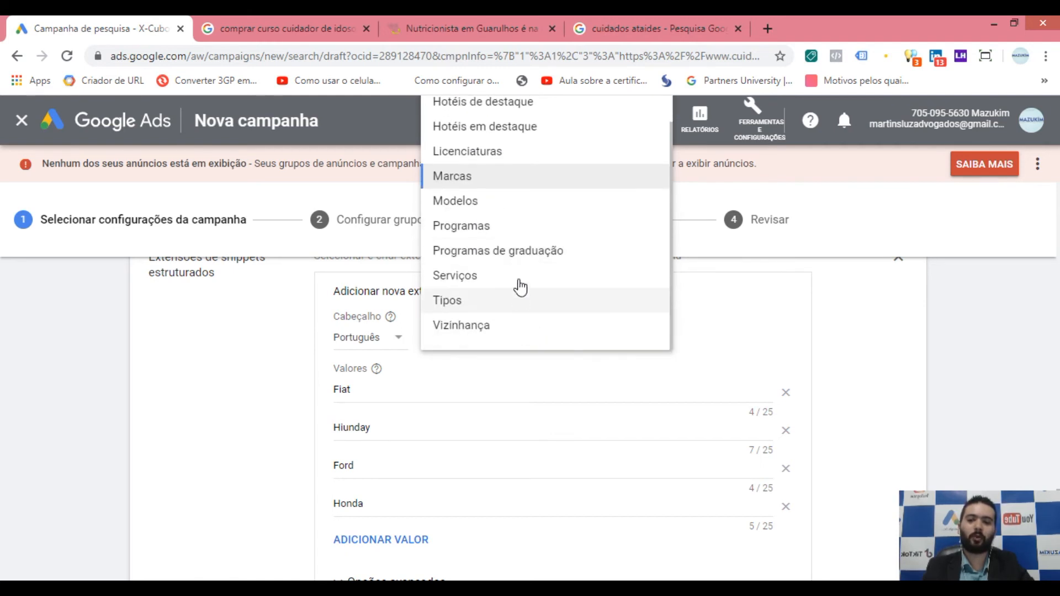
scroll(539, 308, up, 2)
scroll(539, 308, up, 1)
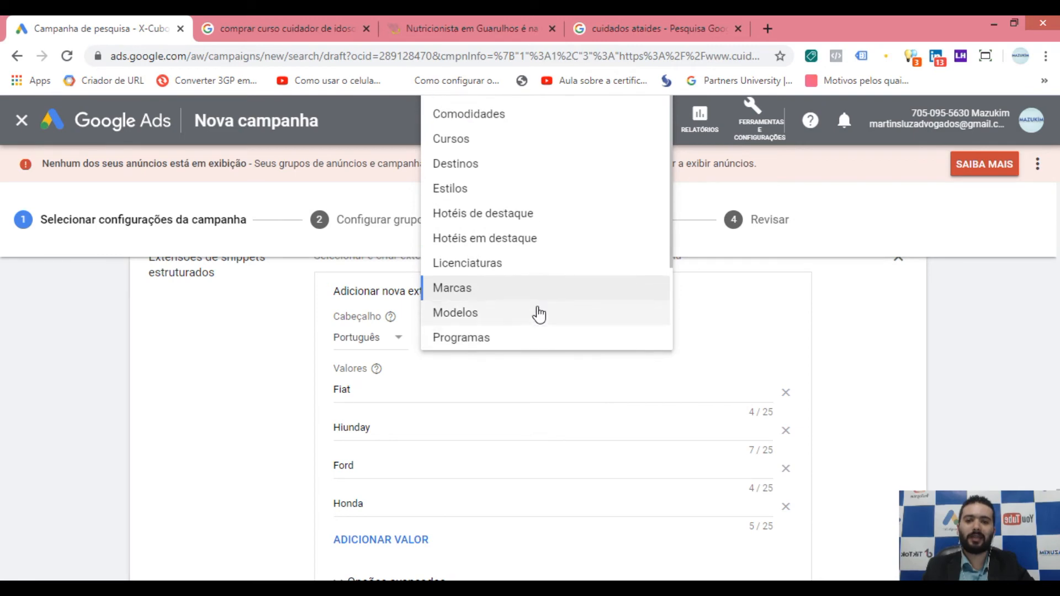
click(475, 145)
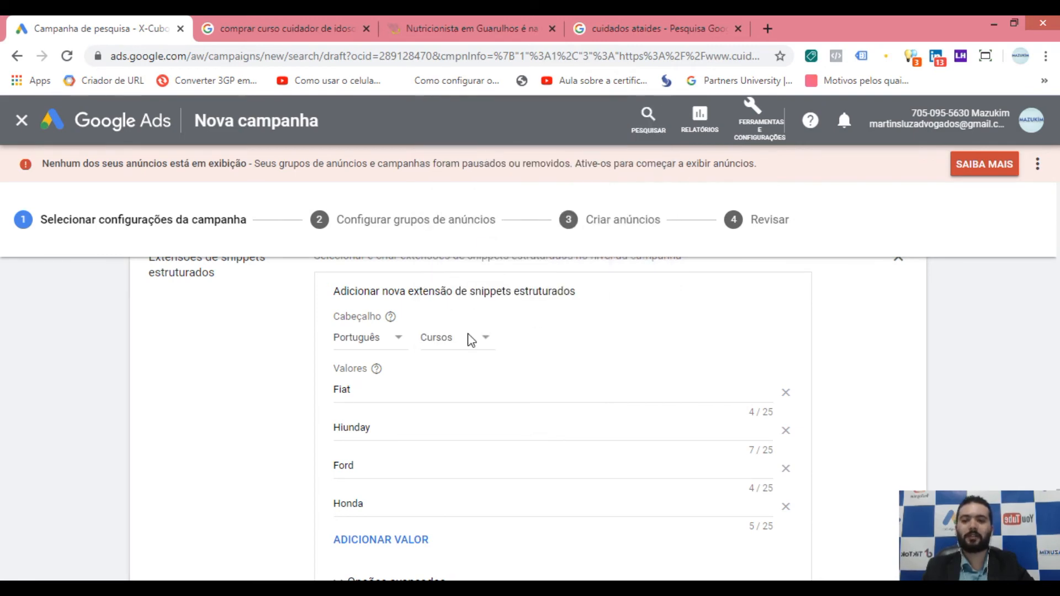
Replace the Fiat and Hiunday values with "Cuidador de Idosos" and "Curso de Nutricionista".
drag(351, 394, 315, 396)
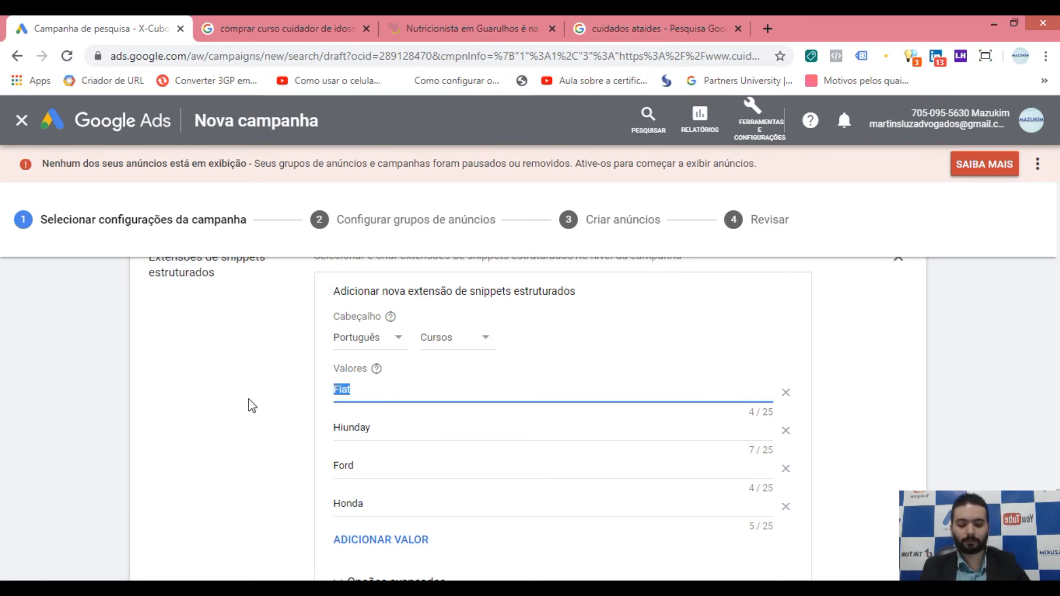
text(Cuidador )
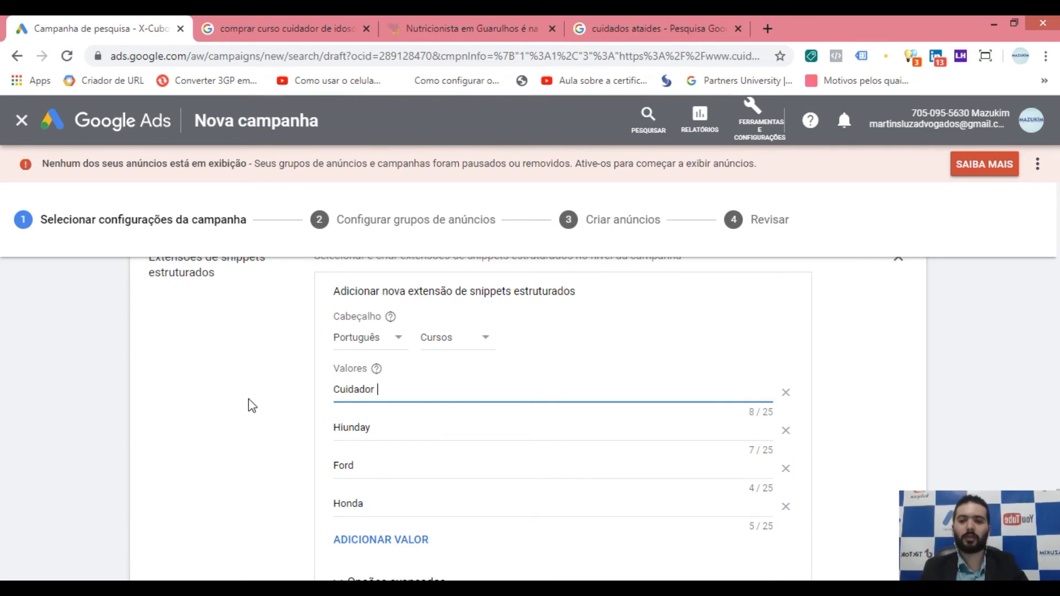
text(de Idosos)
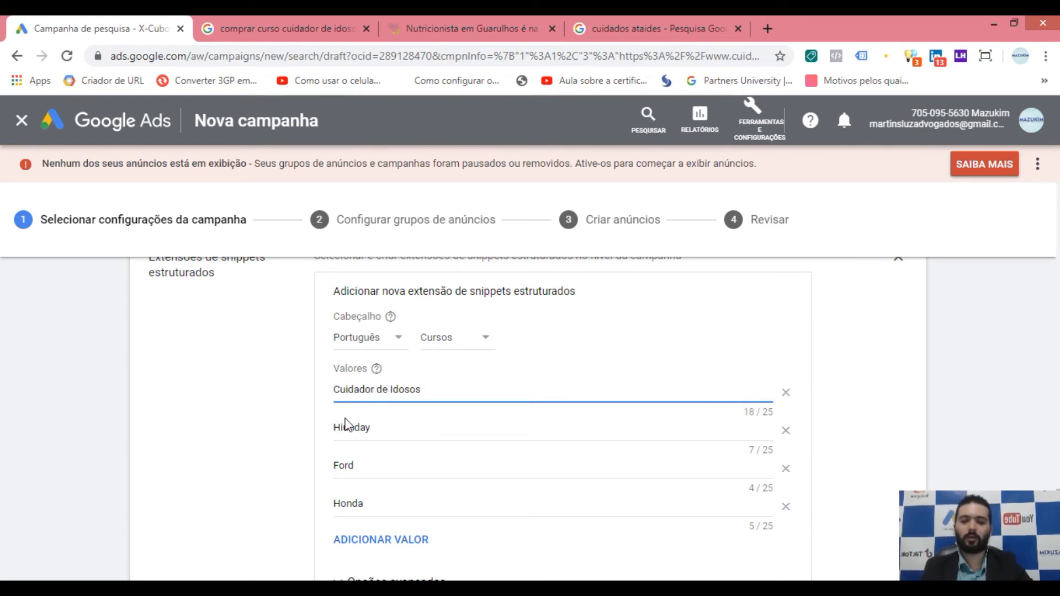
drag(402, 427, 341, 430)
text(Cui)
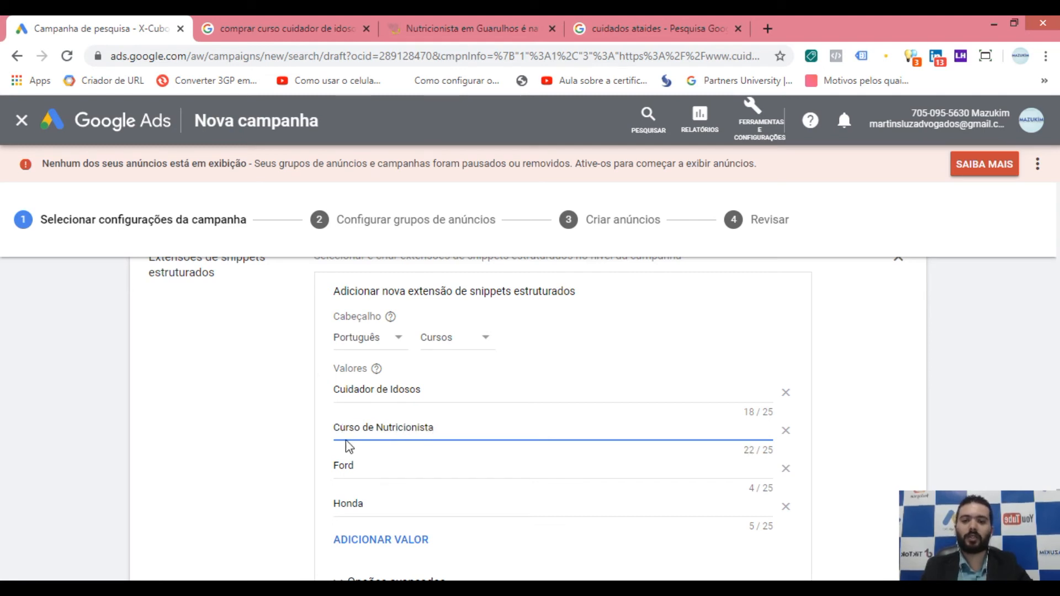
Consult the services list on the Cuidados Ataídes site and replace the Ford value with "Curso Para Psicólogos".
drag(367, 465, 335, 468)
text(Curso de)
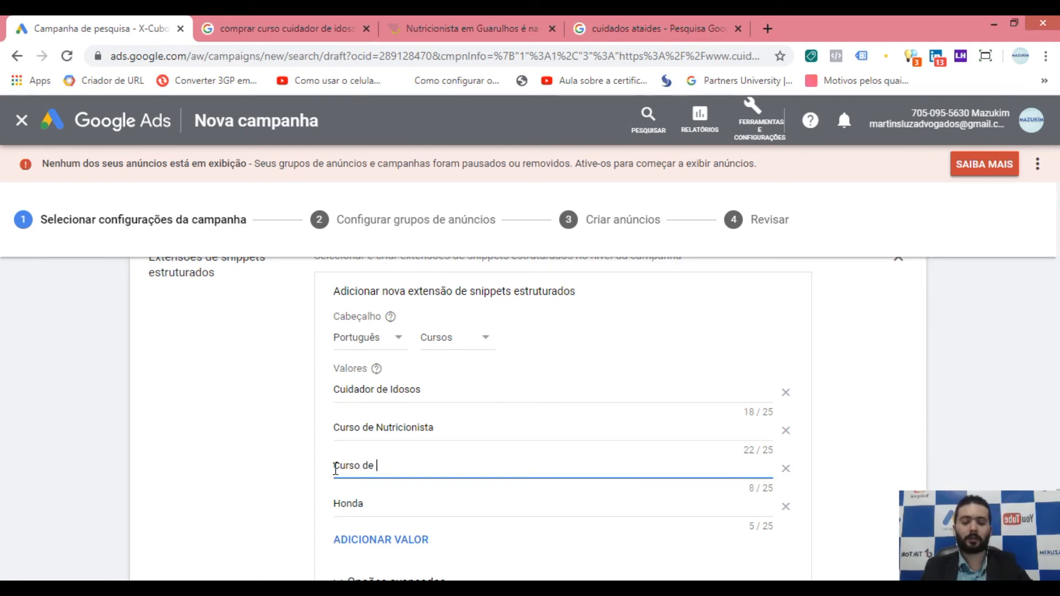
click(559, 24)
scroll(501, 160, up, 4)
mouse_move(656, 132)
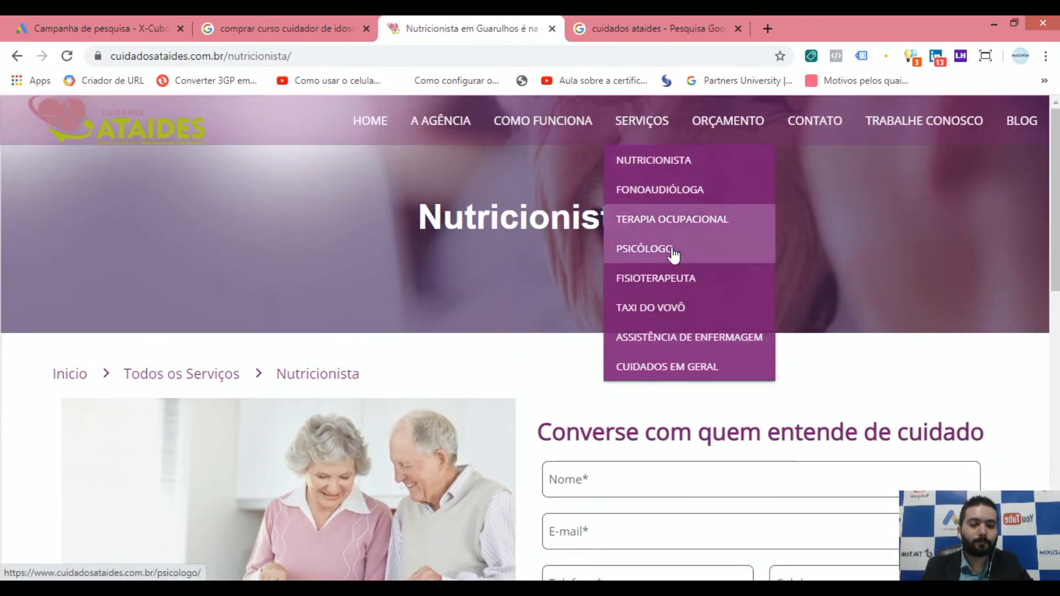
click(91, 26)
click(399, 471)
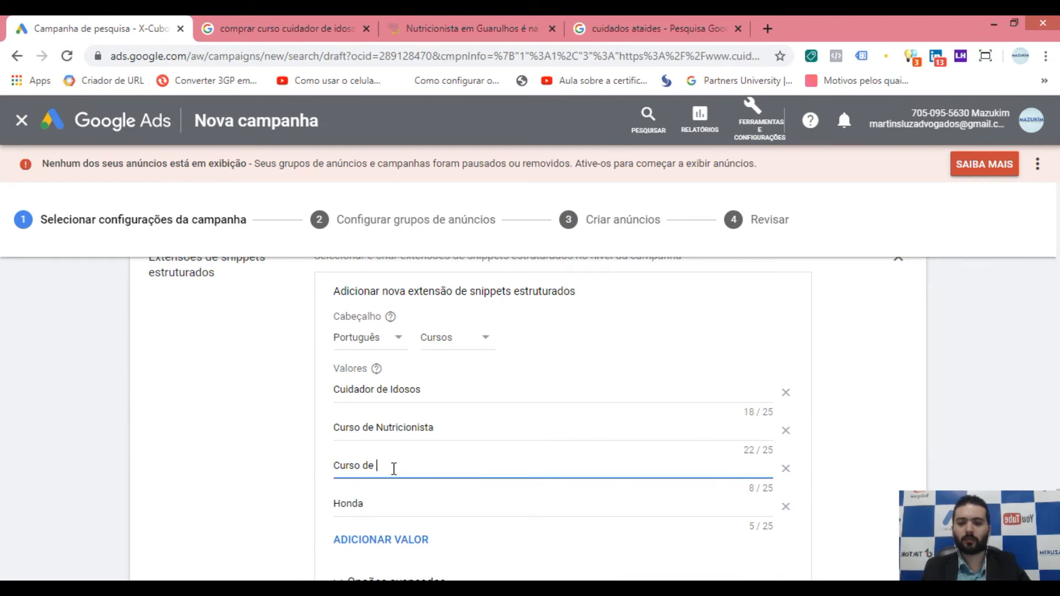
text(Para Psicólogos)
Check the site's services again and replace the Honda value with "Curso Cuidados em Geral".
click(396, 497)
click(469, 25)
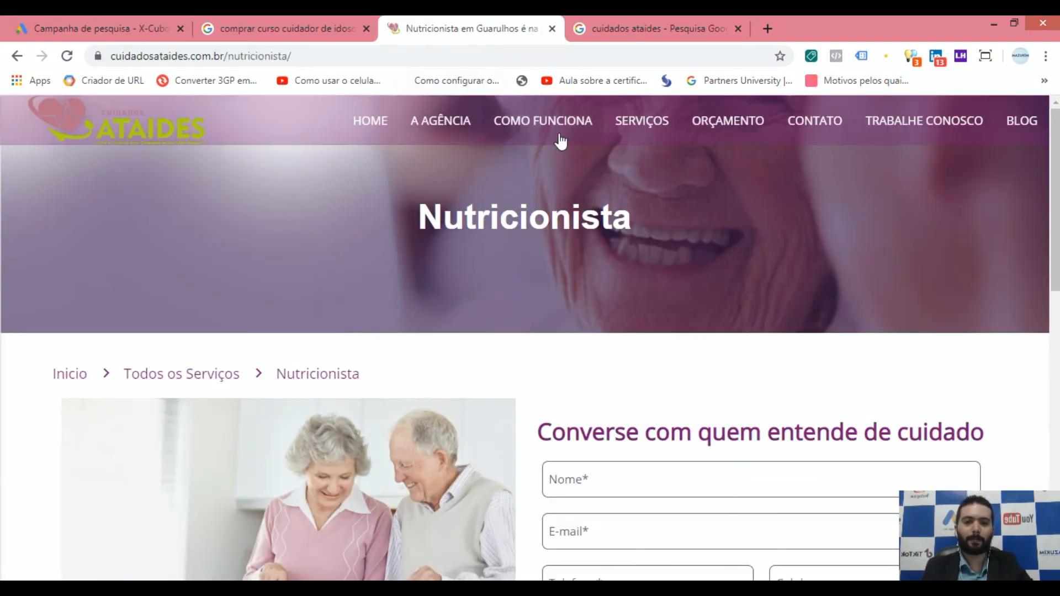
mouse_move(634, 141)
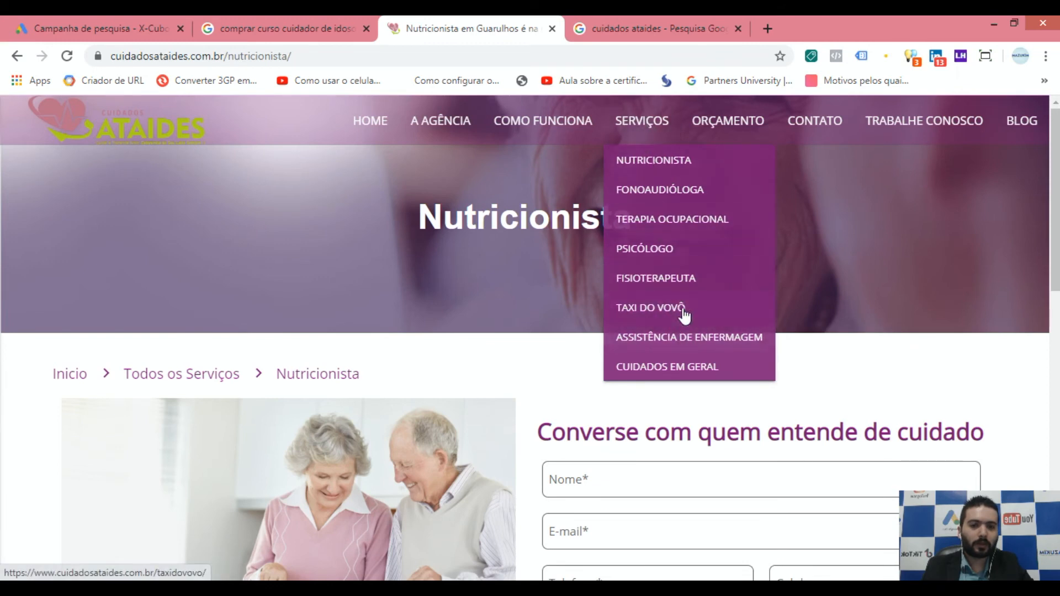
click(105, 28)
drag(383, 503, 307, 489)
text(Curso Cuidados em Geral)
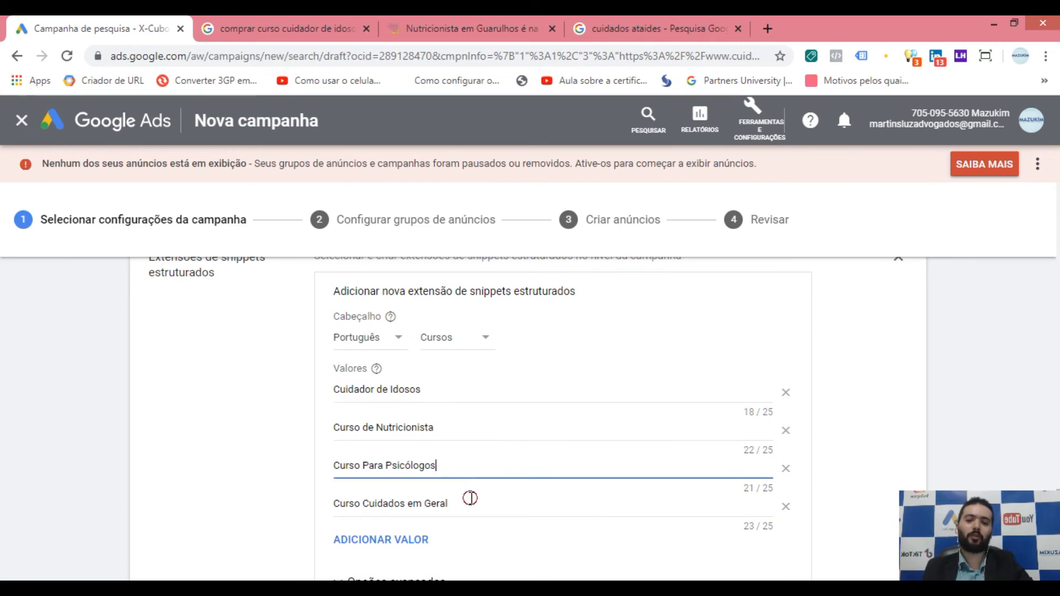
Examine the content of the Nutricionista page on the Cuidados Ataídes site against the snippet values, and return to the campaign.
click(461, 466)
click(450, 428)
click(450, 390)
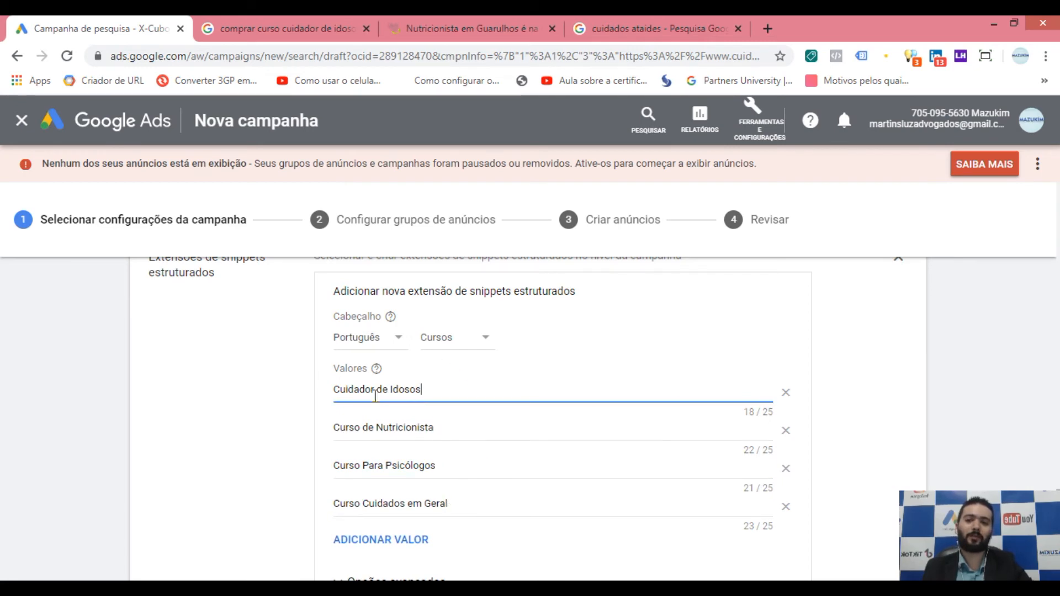
click(459, 31)
scroll(556, 397, down, 3)
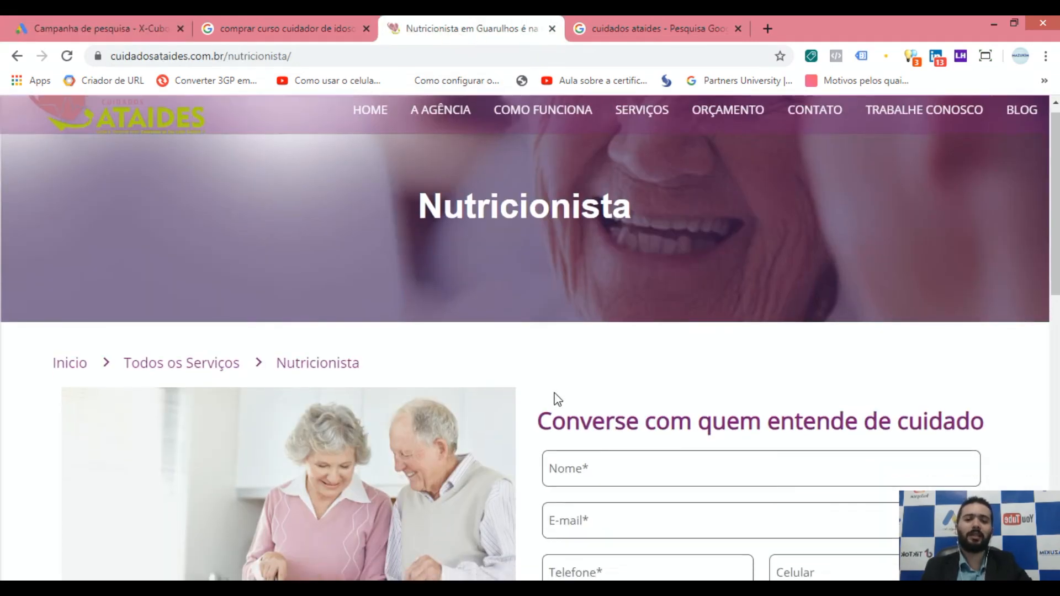
scroll(397, 420, down, 6)
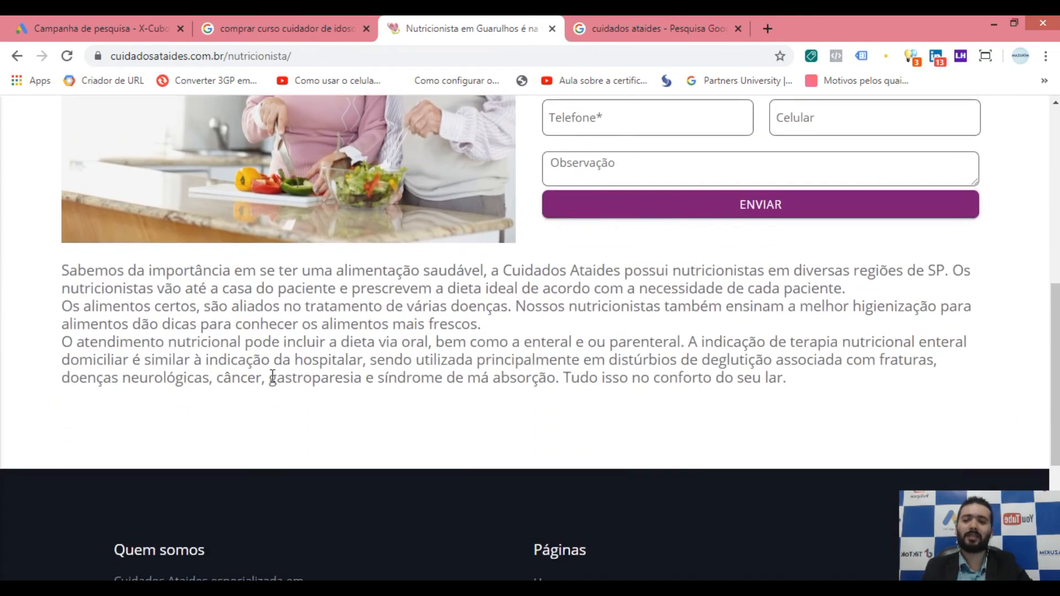
scroll(276, 358, up, 2)
scroll(353, 342, up, 2)
scroll(439, 312, up, 3)
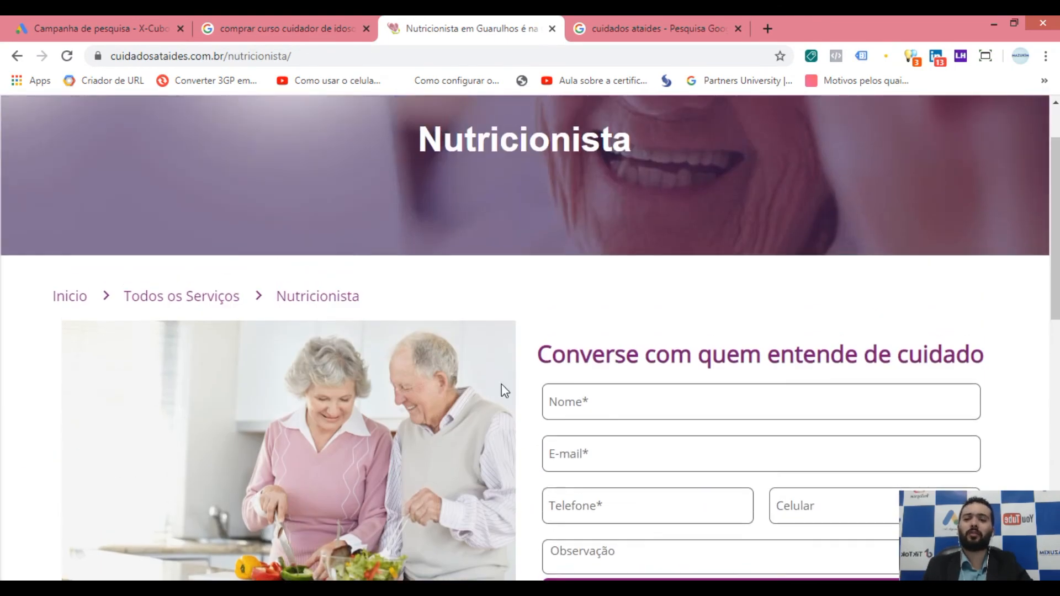
click(118, 16)
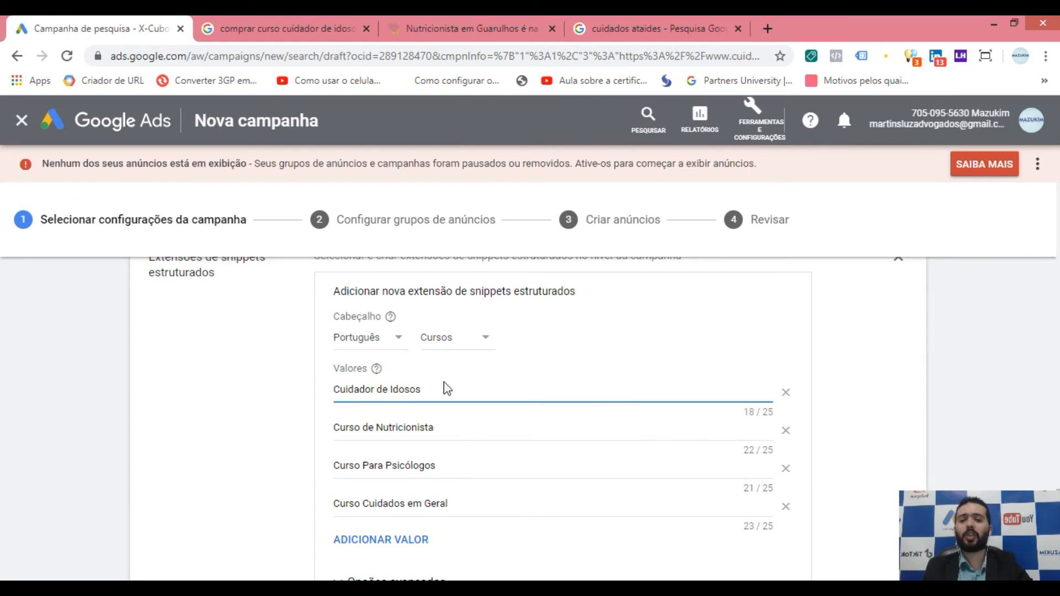
Review the four course values of the structured snippet, highlighting each one in turn.
click(452, 428)
click(457, 466)
click(468, 494)
click(459, 463)
click(455, 424)
click(435, 390)
drag(435, 389, 328, 397)
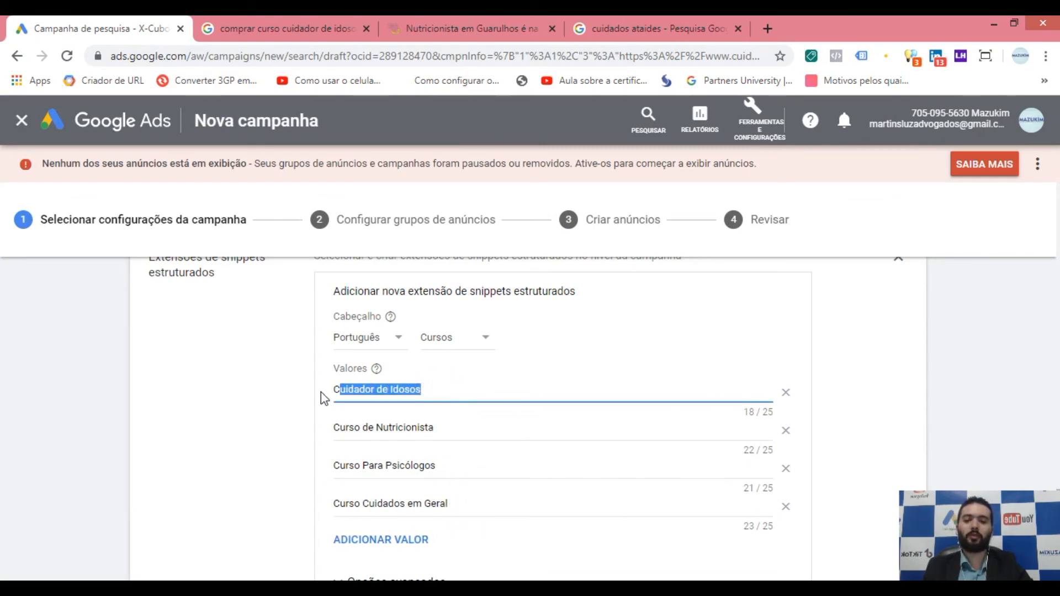
click(440, 428)
drag(441, 428, 331, 430)
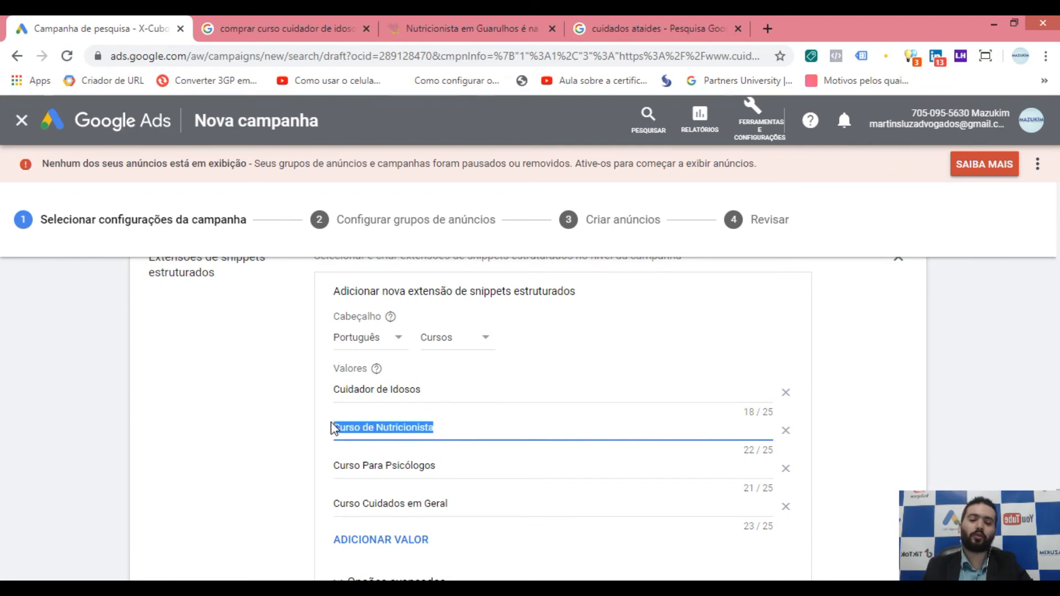
triple_click(436, 464)
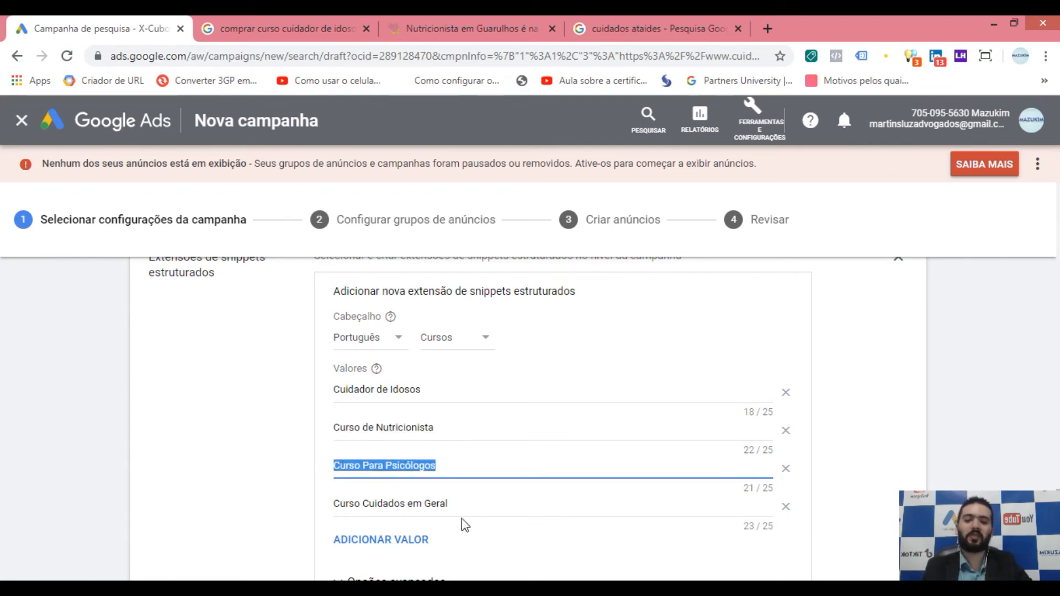
drag(475, 504, 337, 517)
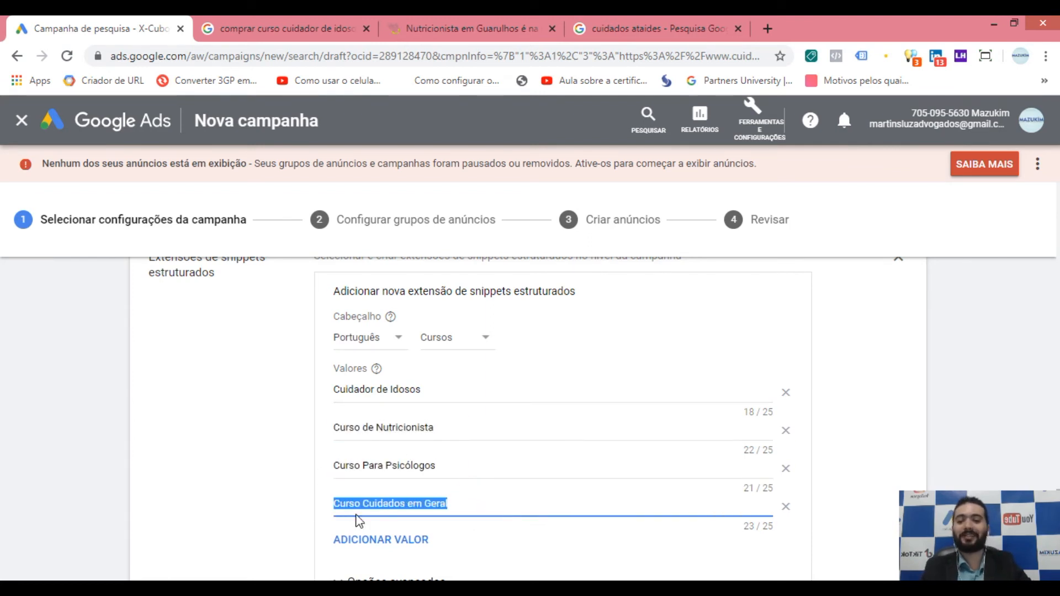
Remove the "Curso Para Psicólogos" value from the structured snippet extension.
click(462, 502)
click(448, 465)
click(469, 502)
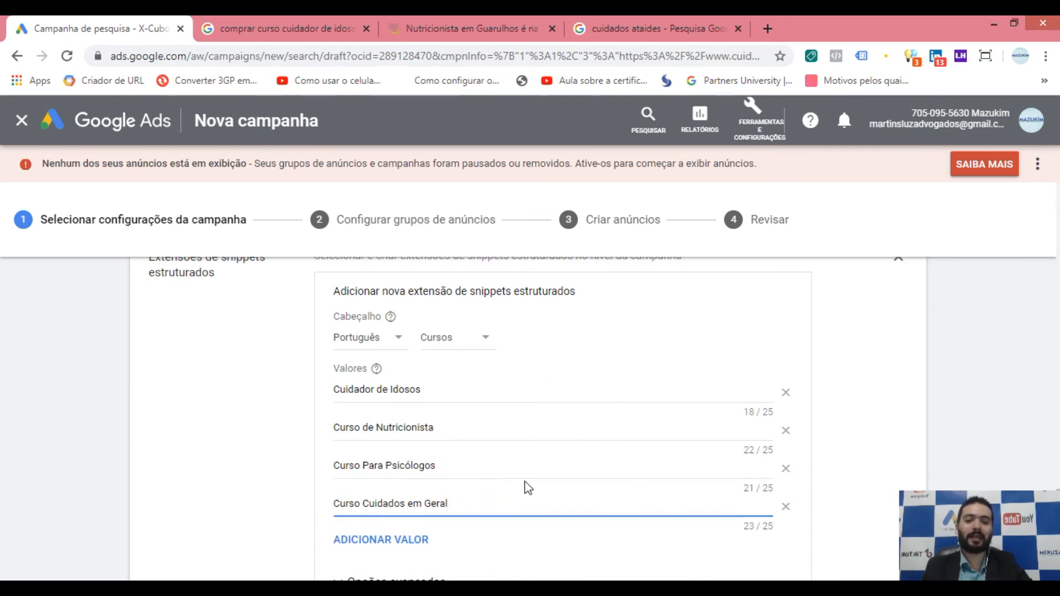
click(787, 470)
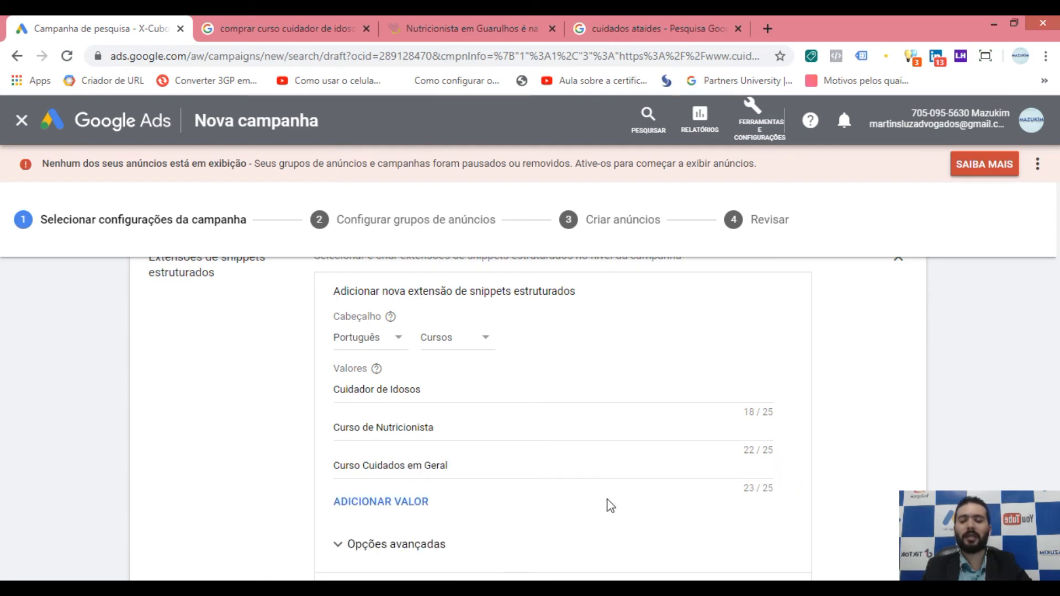
drag(466, 466, 339, 479)
click(404, 467)
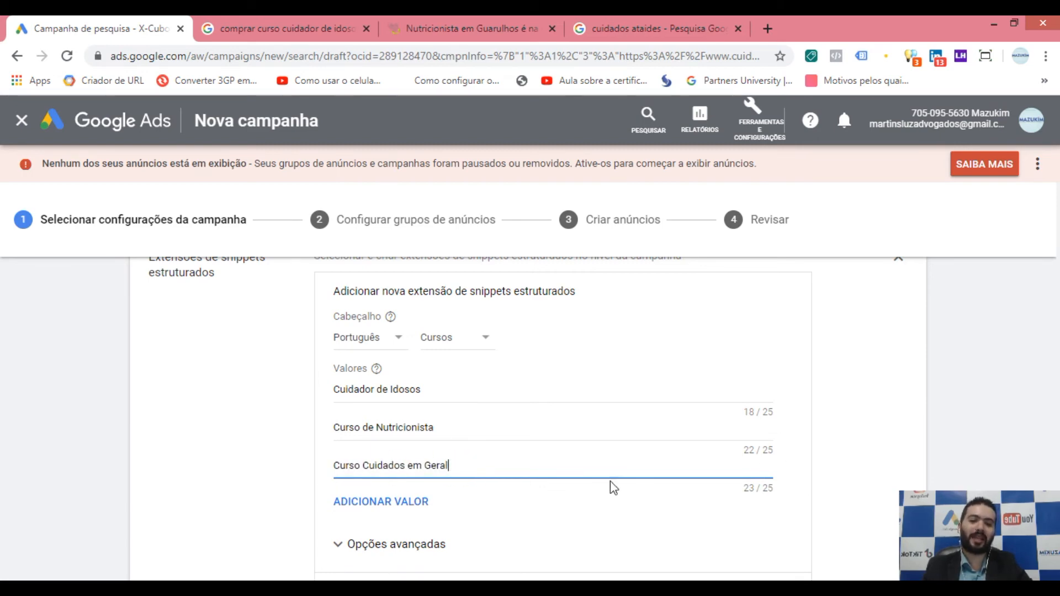
drag(462, 465, 287, 454)
key(BackSpace)
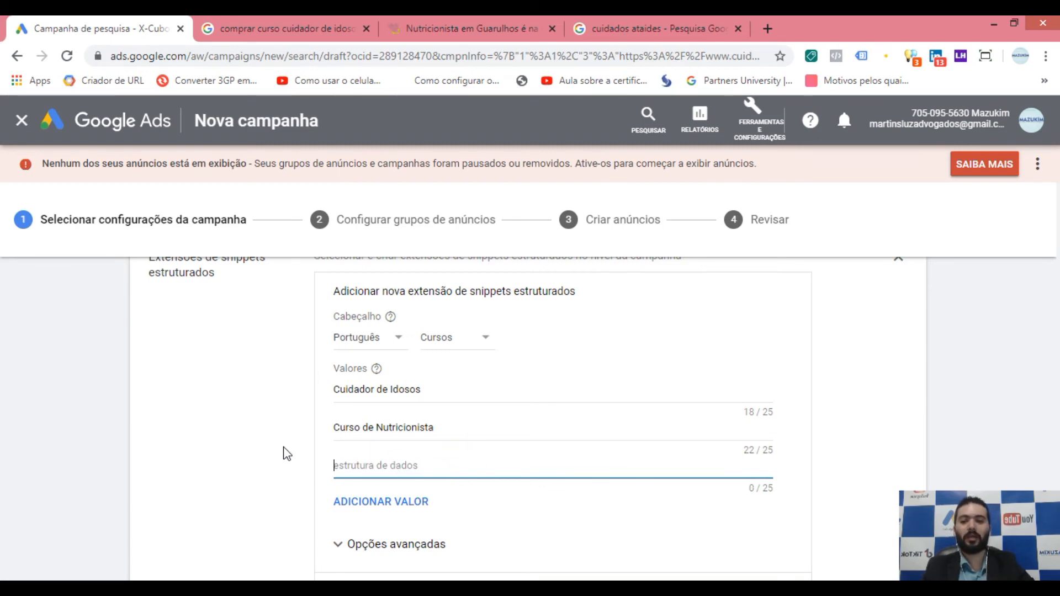
key(ctrl+z)
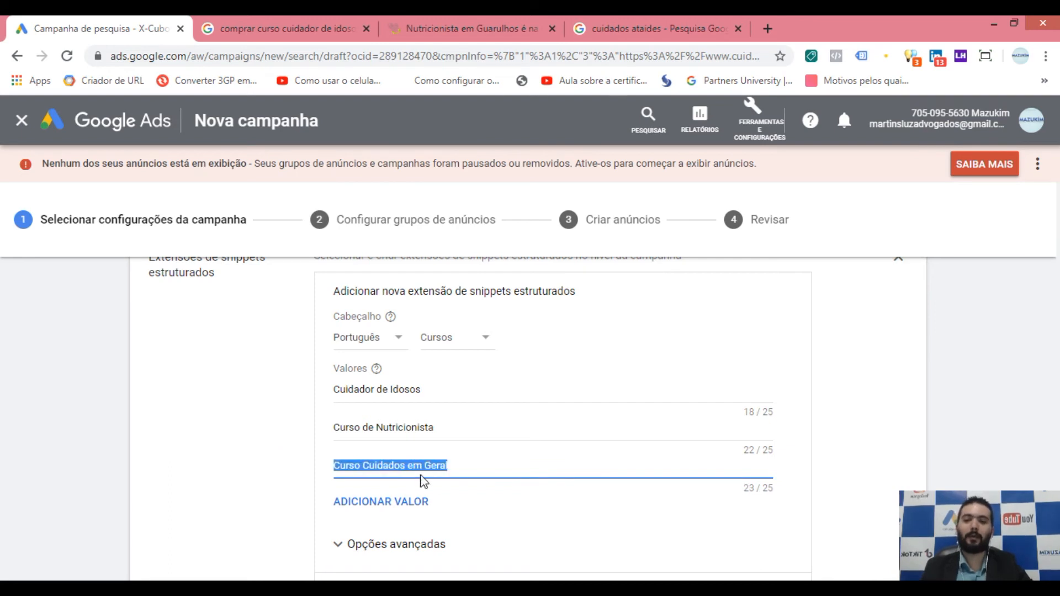
click(462, 466)
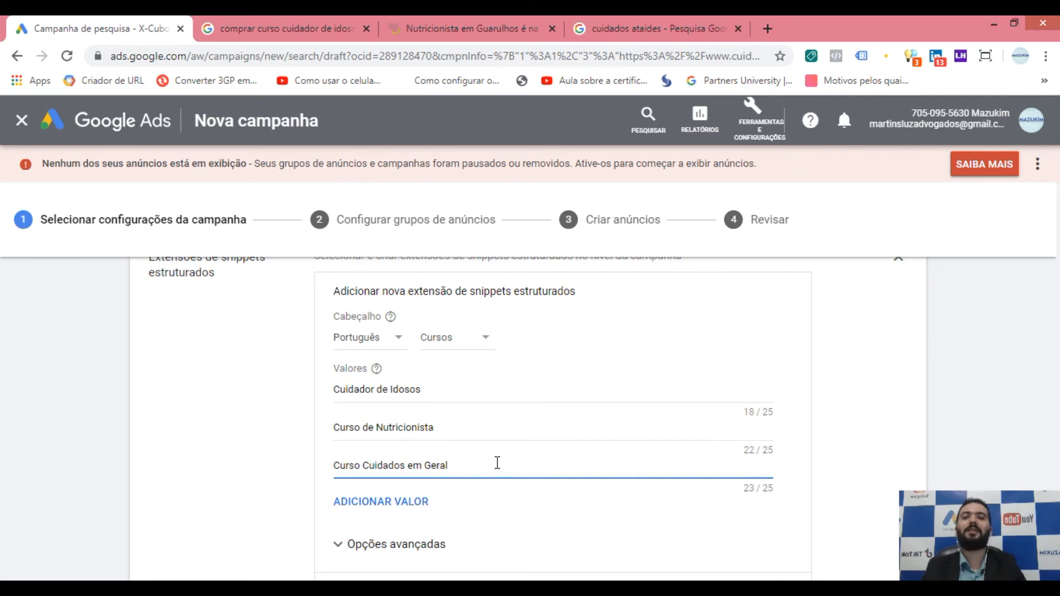
Look over the navigation of the Cuidados Ataídes Nutricionista page in its browser tab and return to the campaign.
click(513, 28)
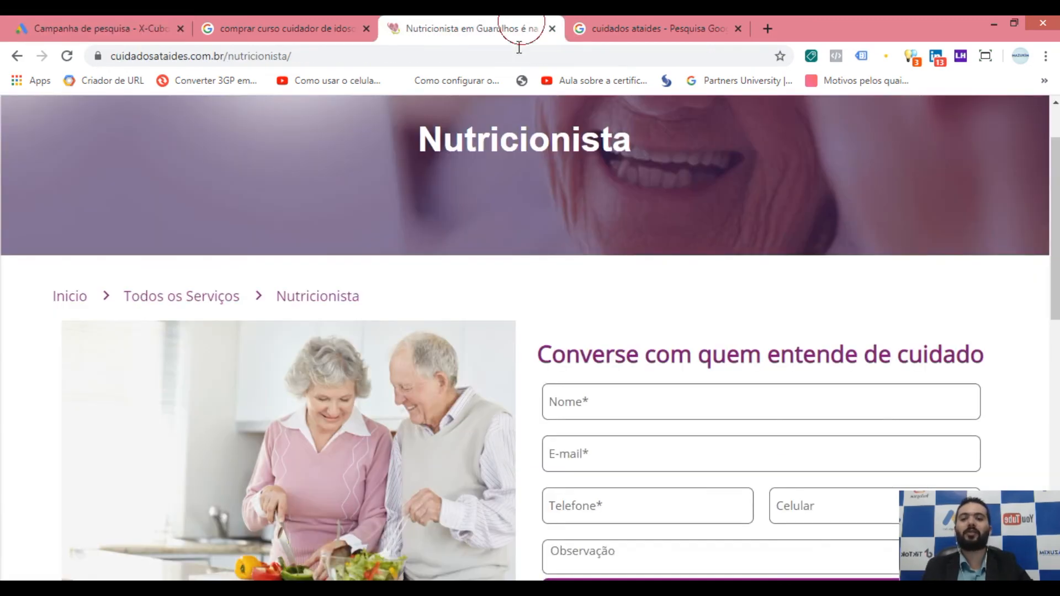
scroll(386, 202, up, 2)
mouse_move(603, 110)
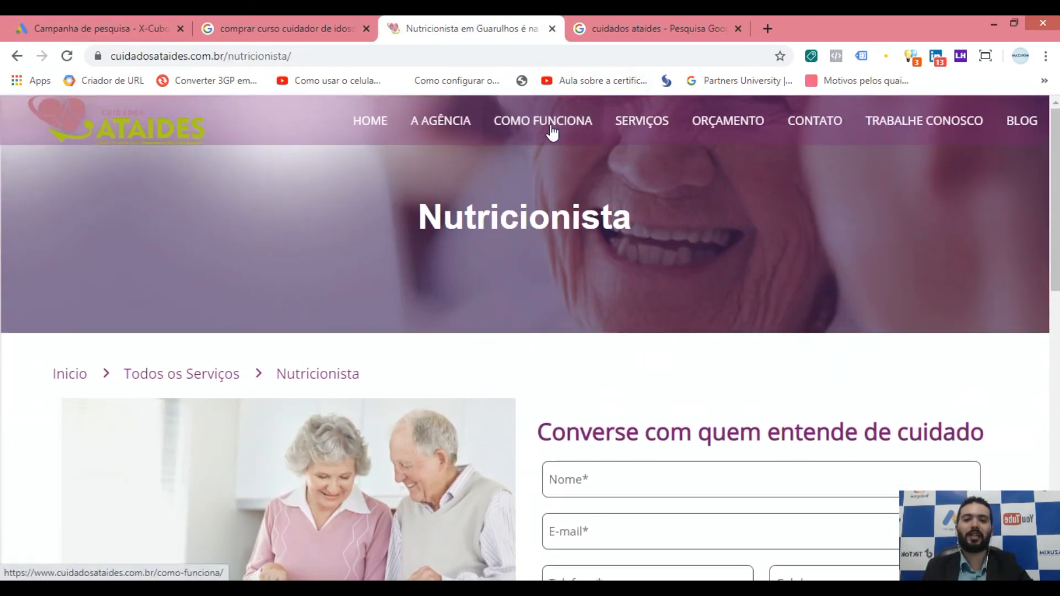
click(108, 28)
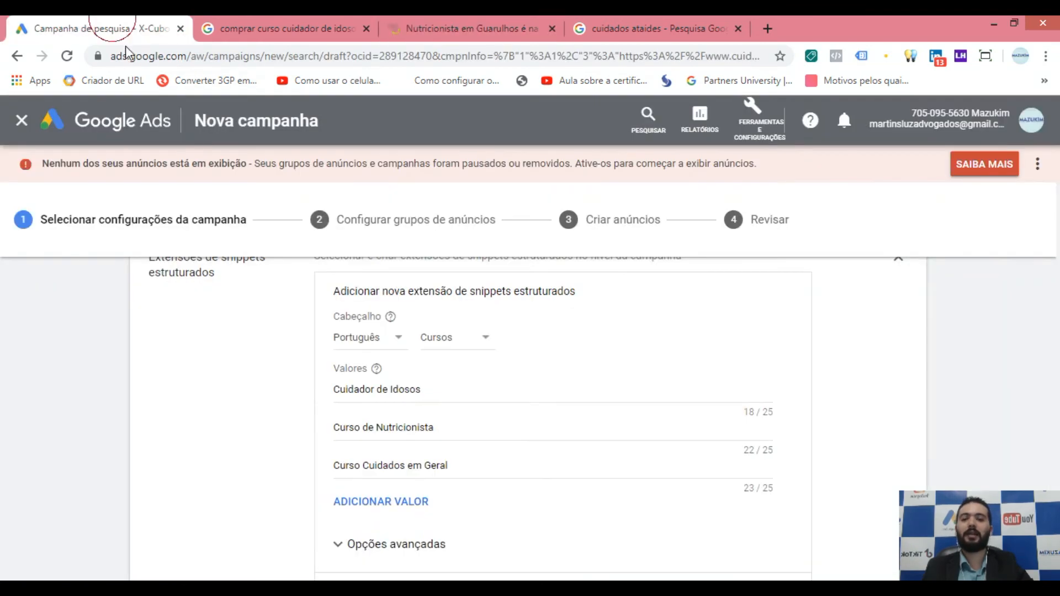
Save the structured snippet extension with its three course values.
click(286, 440)
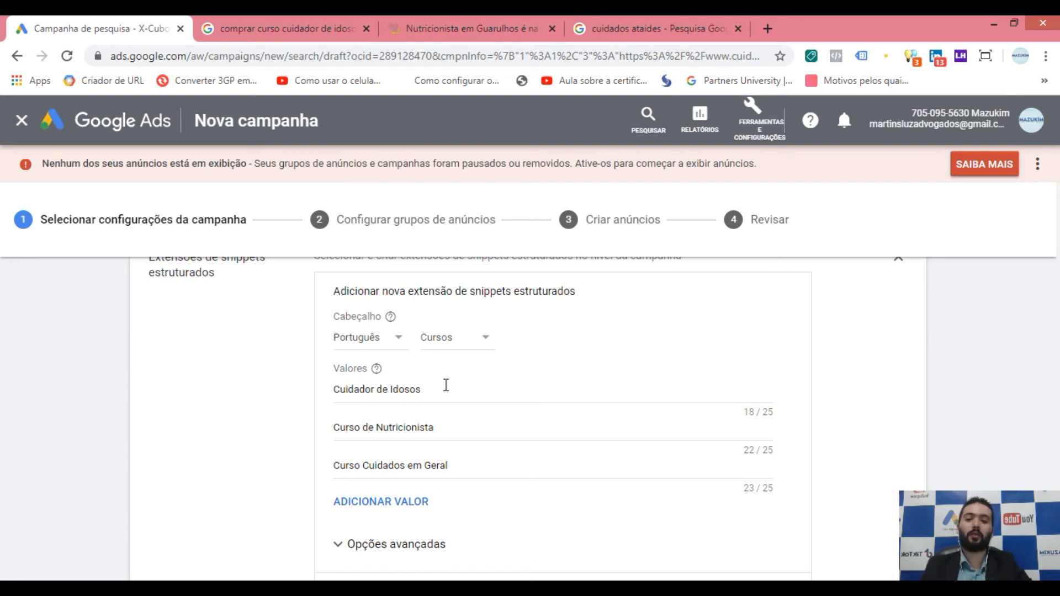
scroll(306, 468, down, 2)
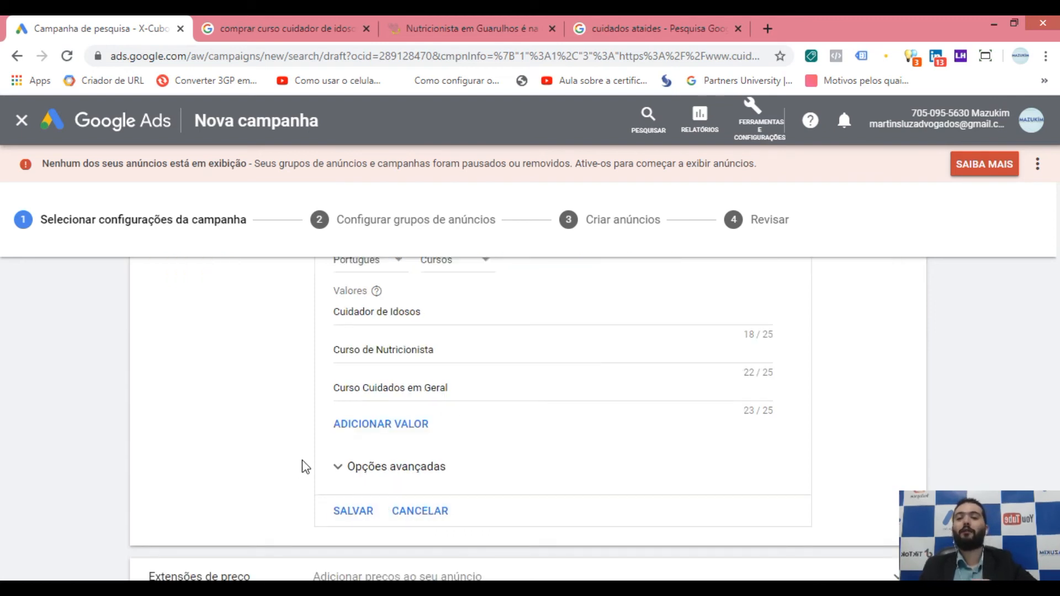
click(358, 516)
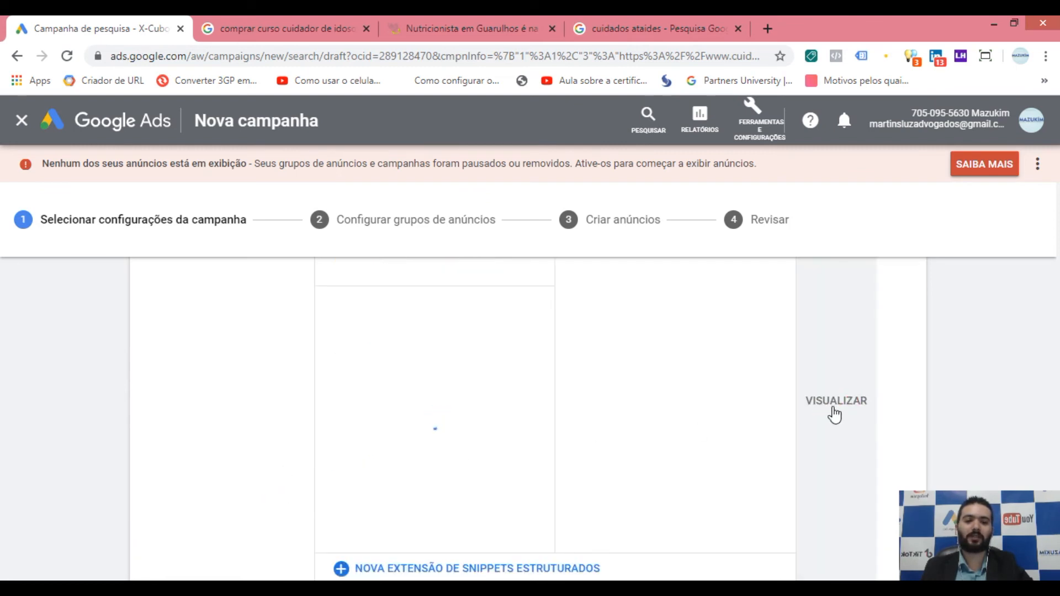
Preview how the Cursos snippet appears in a mobile ad, close the preview and collapse the structured snippet section.
click(833, 410)
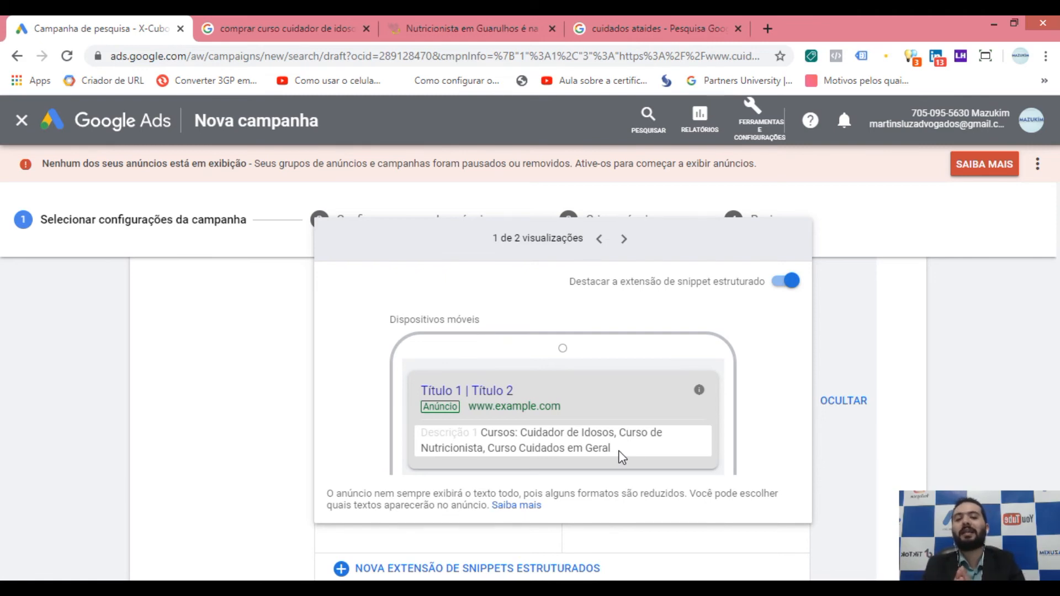
click(841, 401)
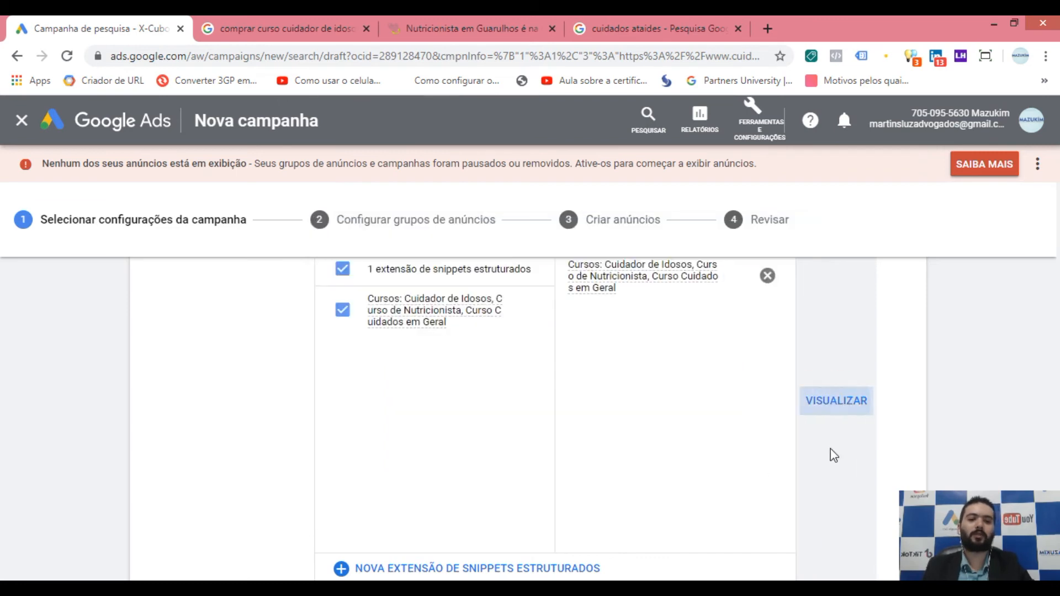
scroll(585, 433, up, 4)
scroll(727, 438, down, 2)
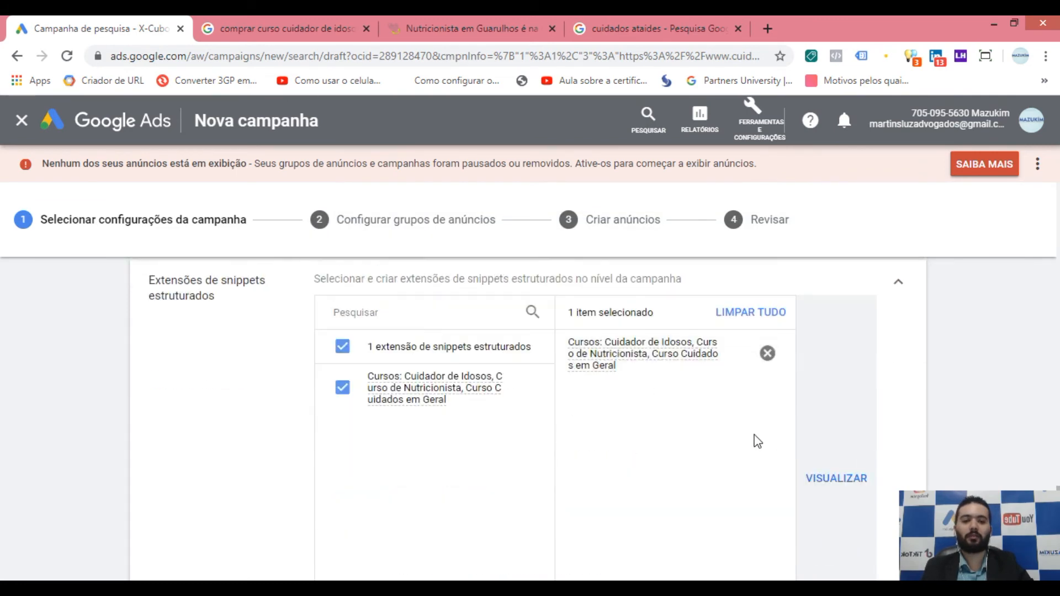
click(900, 371)
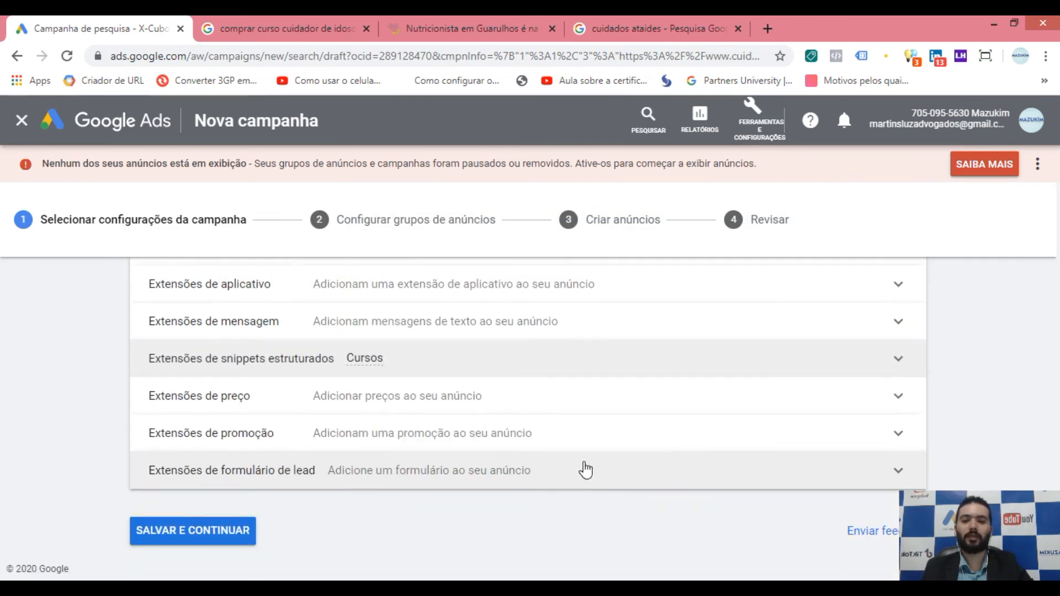
Start a new price extension for the campaign and set its type to Serviços.
click(383, 399)
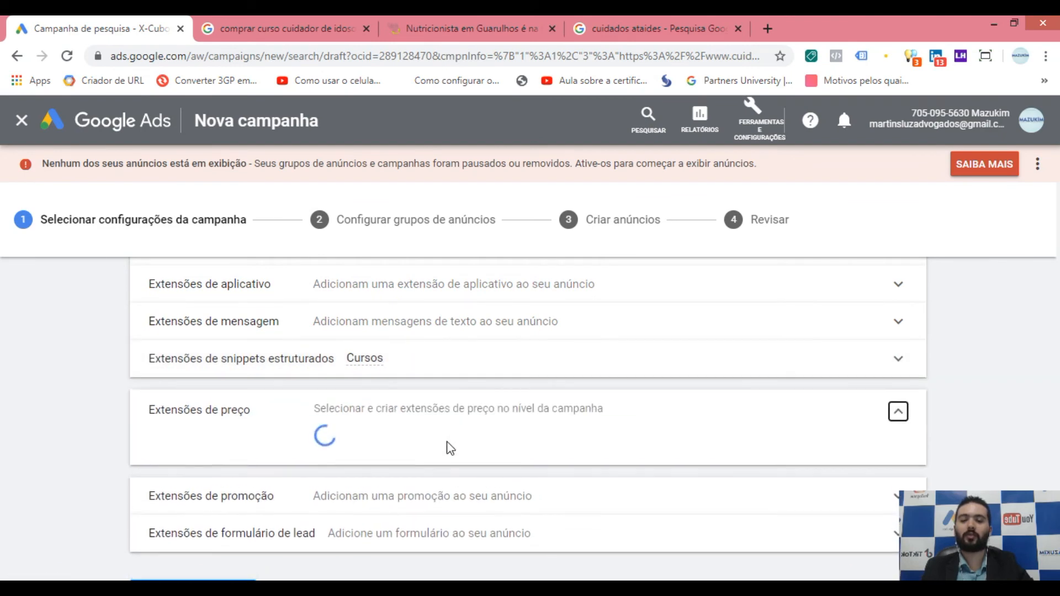
scroll(308, 450, down, 5)
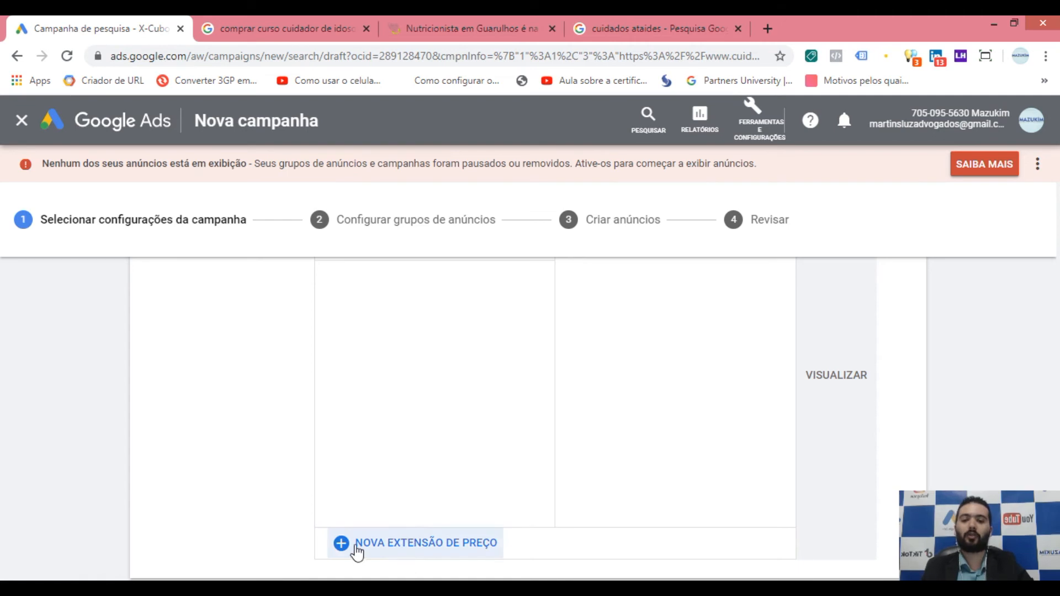
click(411, 546)
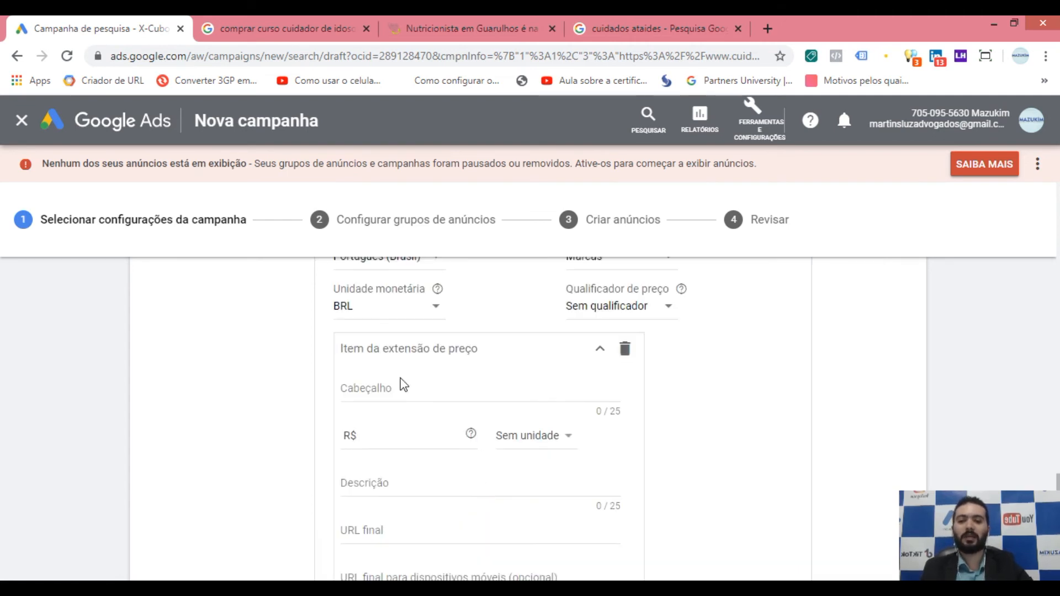
scroll(412, 397, up, 2)
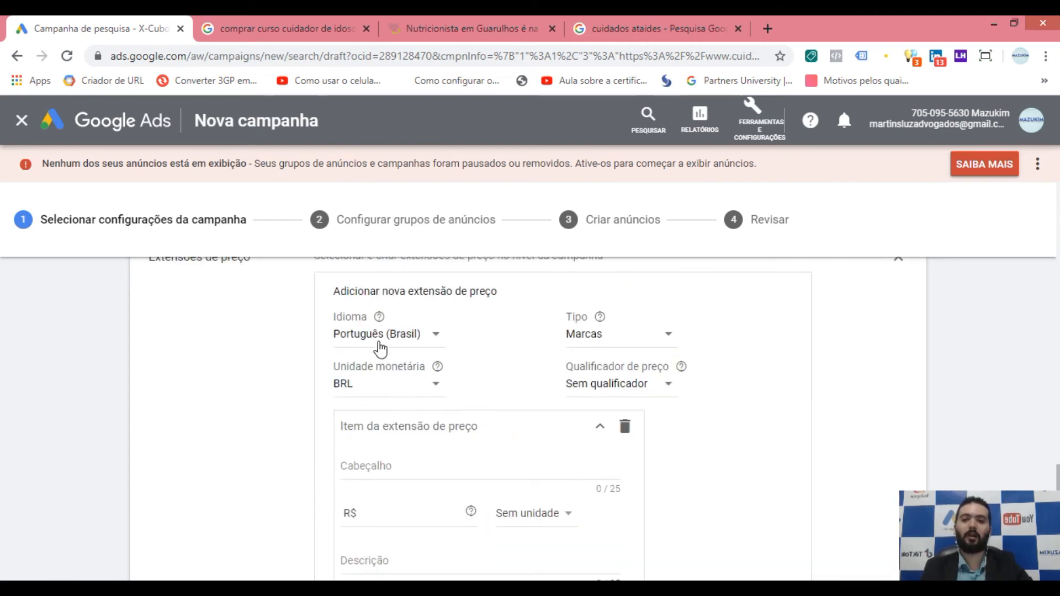
click(619, 342)
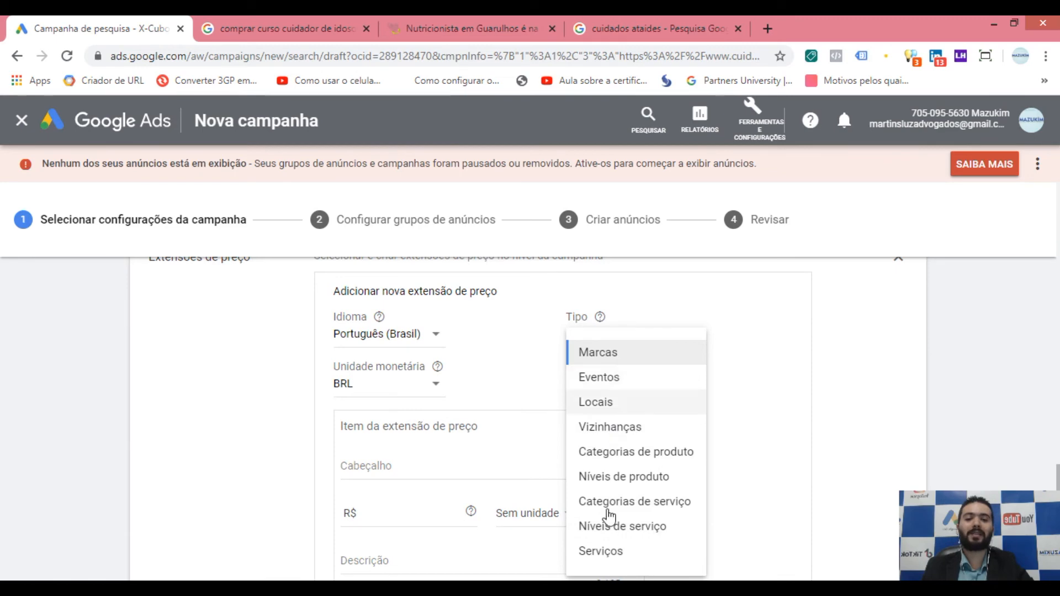
click(624, 562)
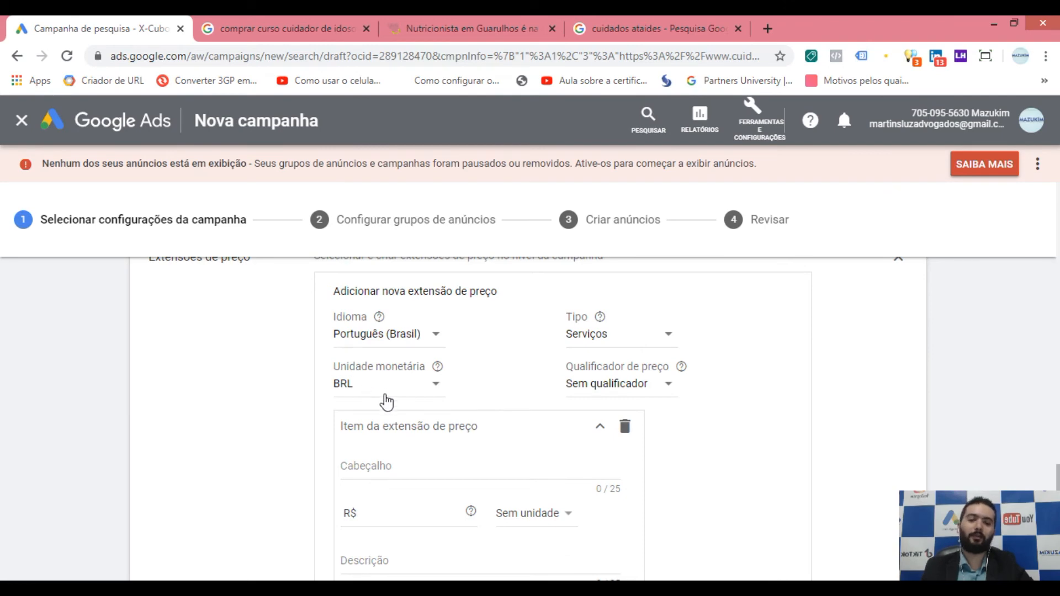
Review the price qualifier options of the price extension, leaving it at Sem qualificador, and dismiss the news notification.
click(615, 388)
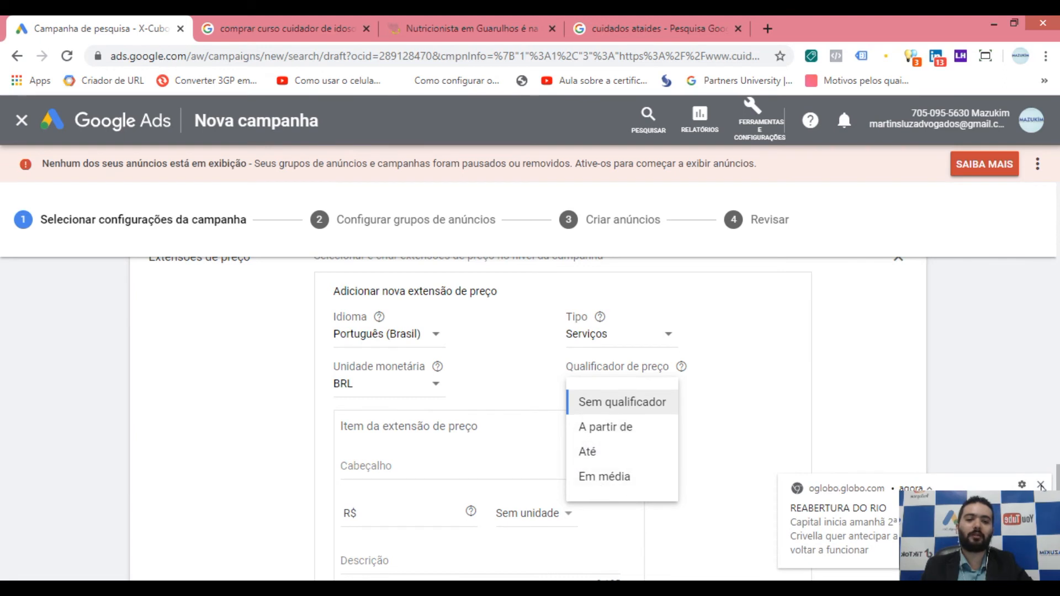
click(1040, 486)
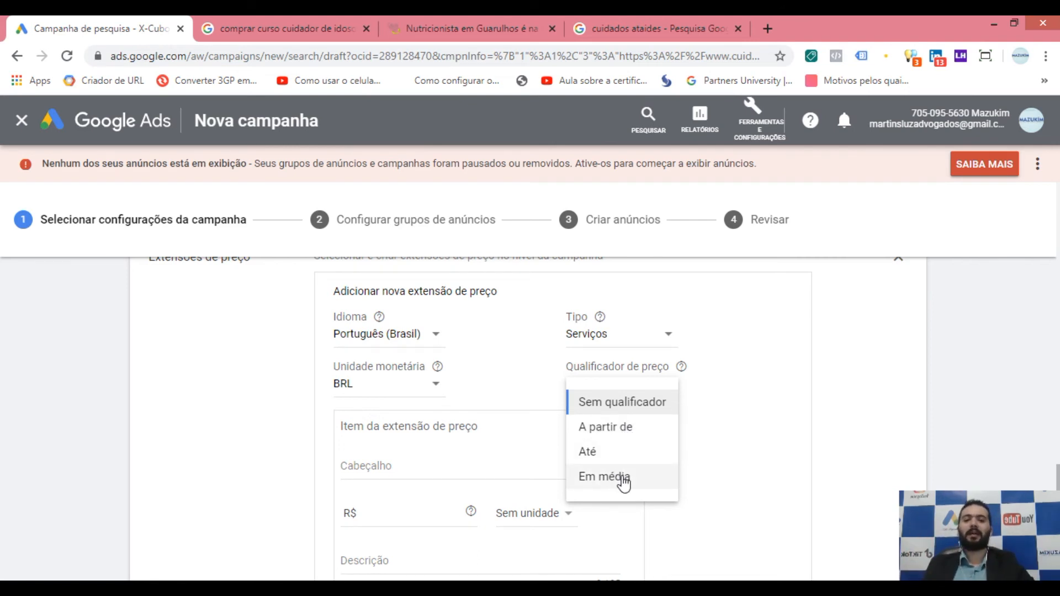
click(717, 444)
Set the first price item's header to "Curso Cuidador de Idoso".
click(432, 472)
scroll(210, 436, down, 1)
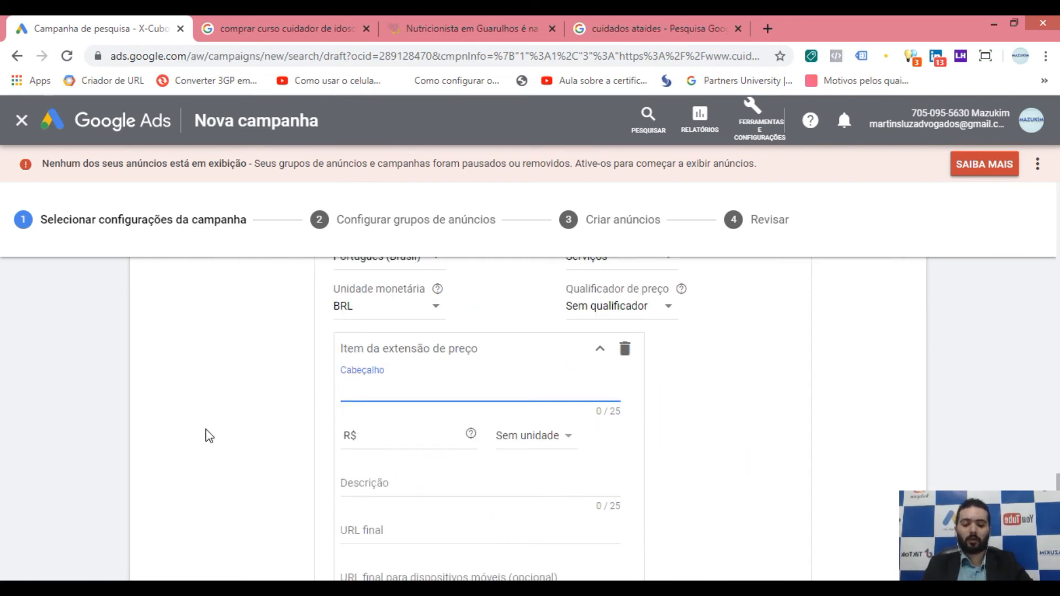
text(Curs)
text(ui)
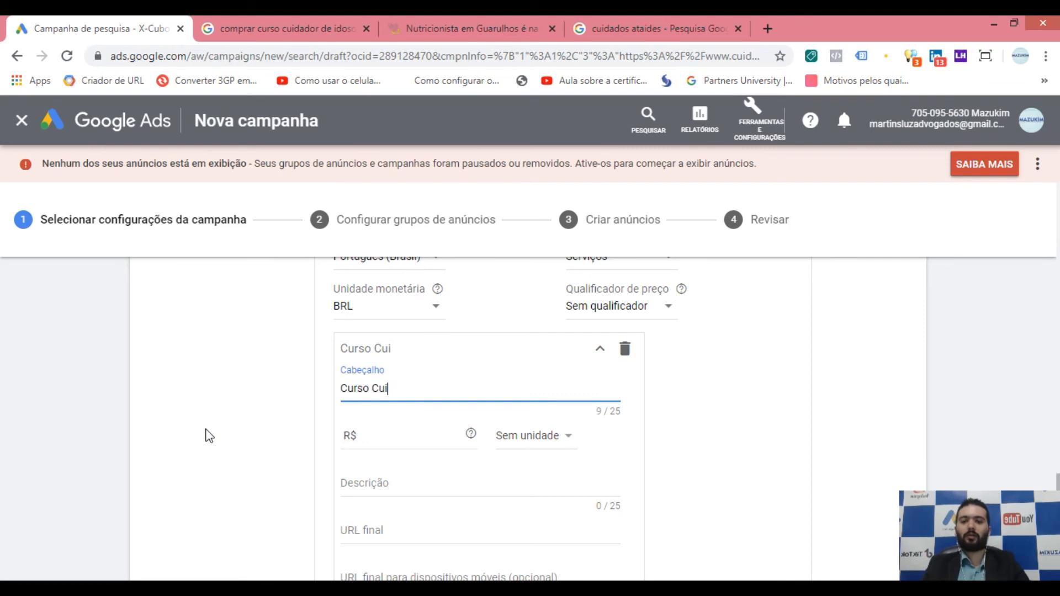
text(dador de Idoso)
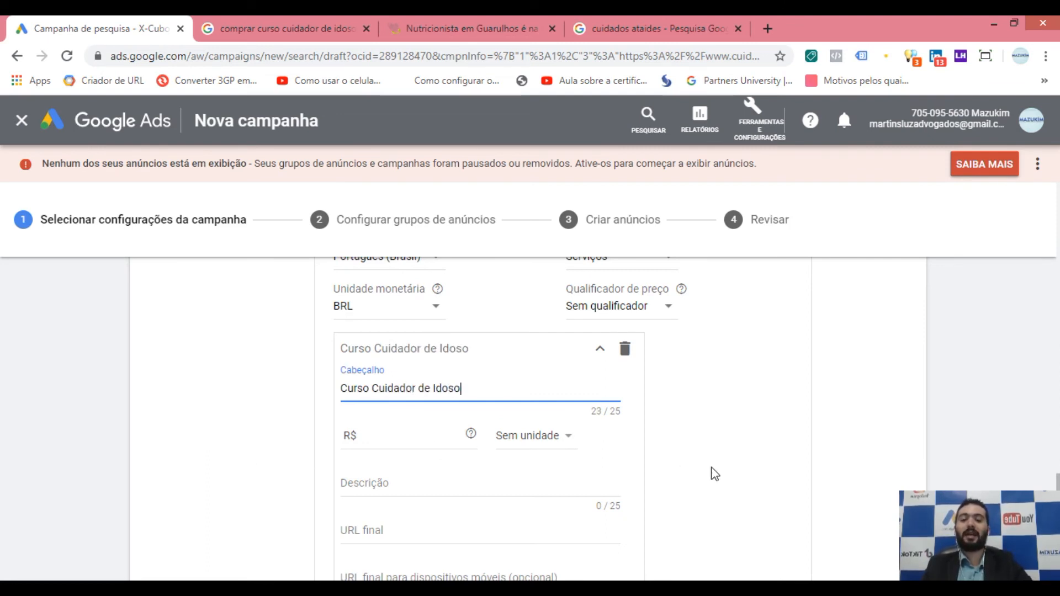
click(730, 453)
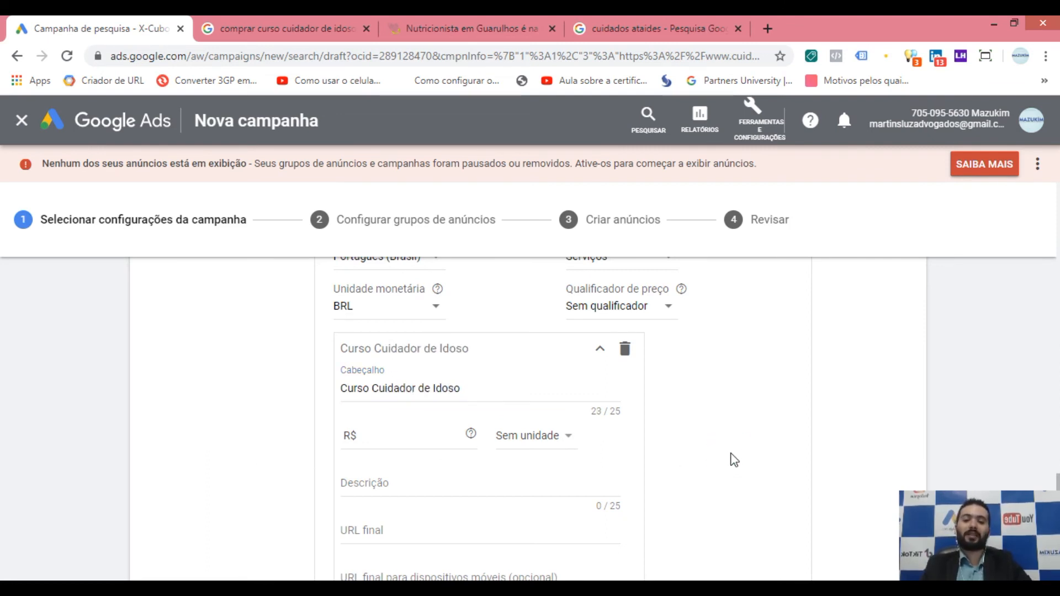
Set the price of the Curso Cuidador de Idoso item to R$ 299,00, keeping Sem unidade as its unit.
scroll(405, 435, down, 1)
click(405, 438)
click(396, 362)
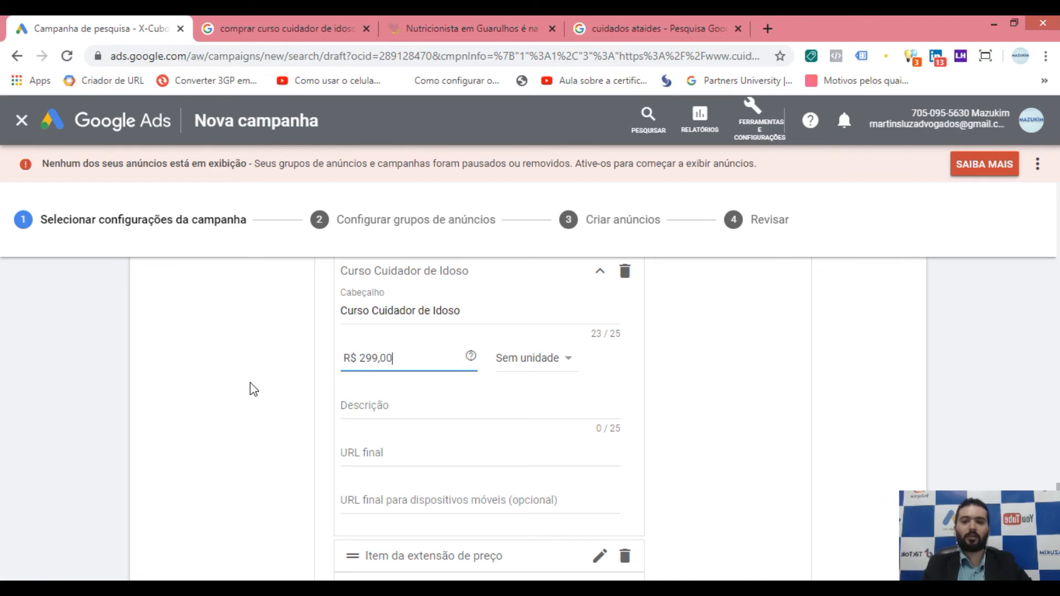
click(526, 360)
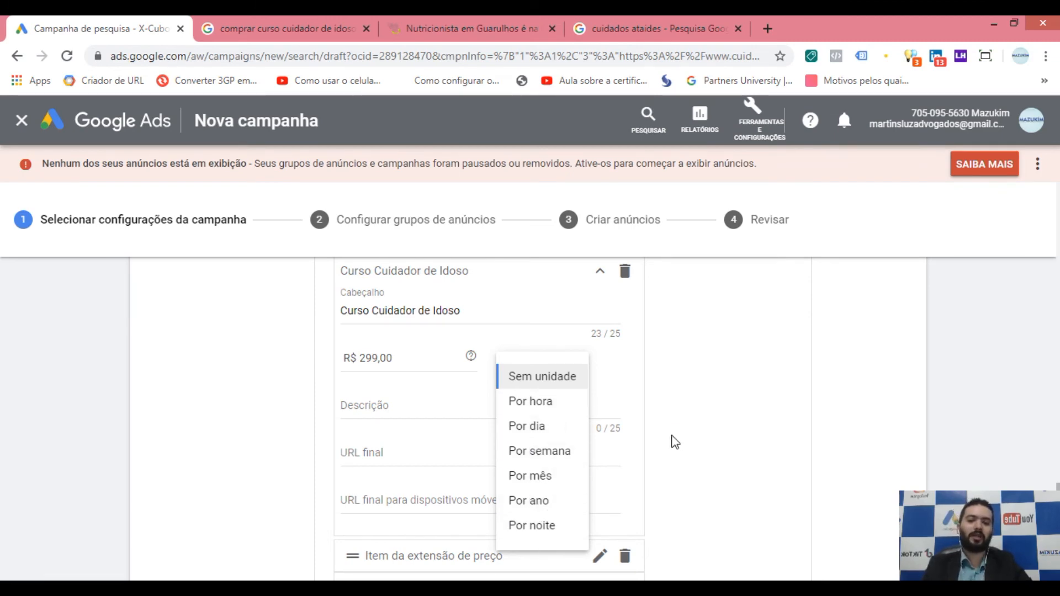
click(639, 440)
Set the price item's description to "Comece Estudar Agora!" and open its final URL for entry.
click(421, 403)
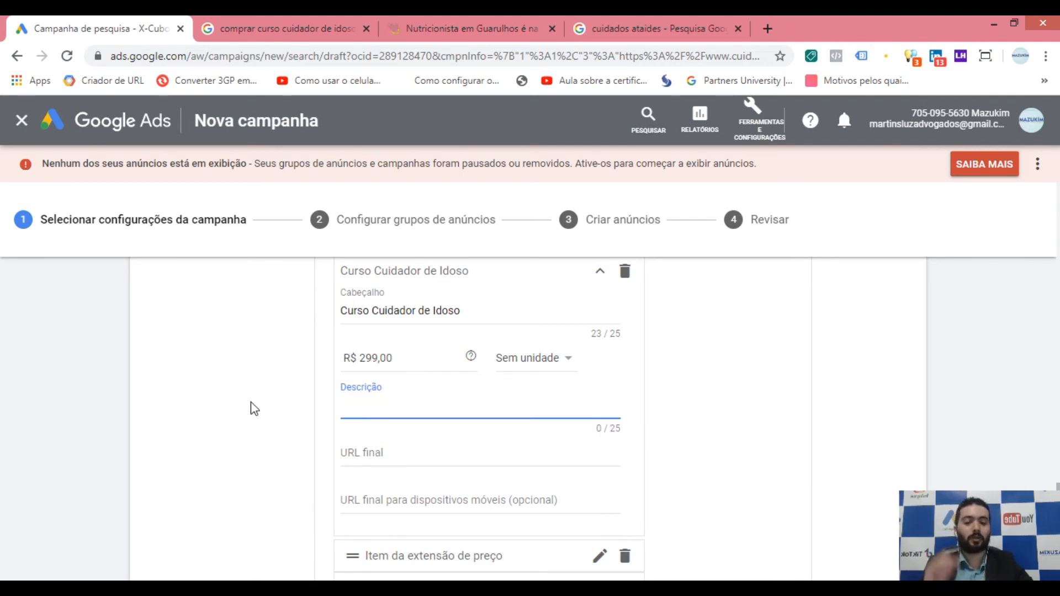
text(omece Estuda)
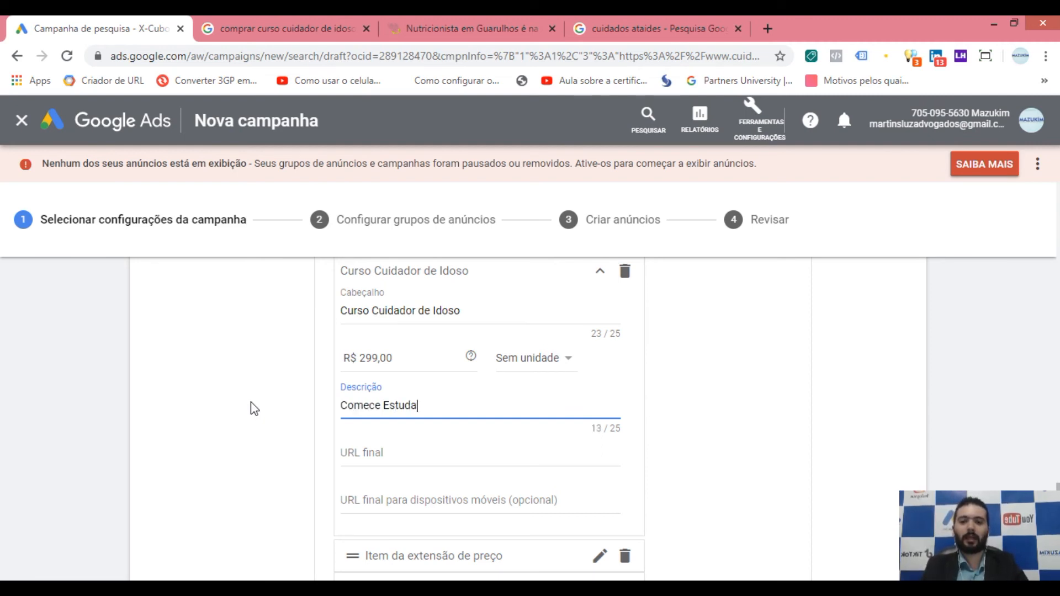
text(r Agora Mesmo!)
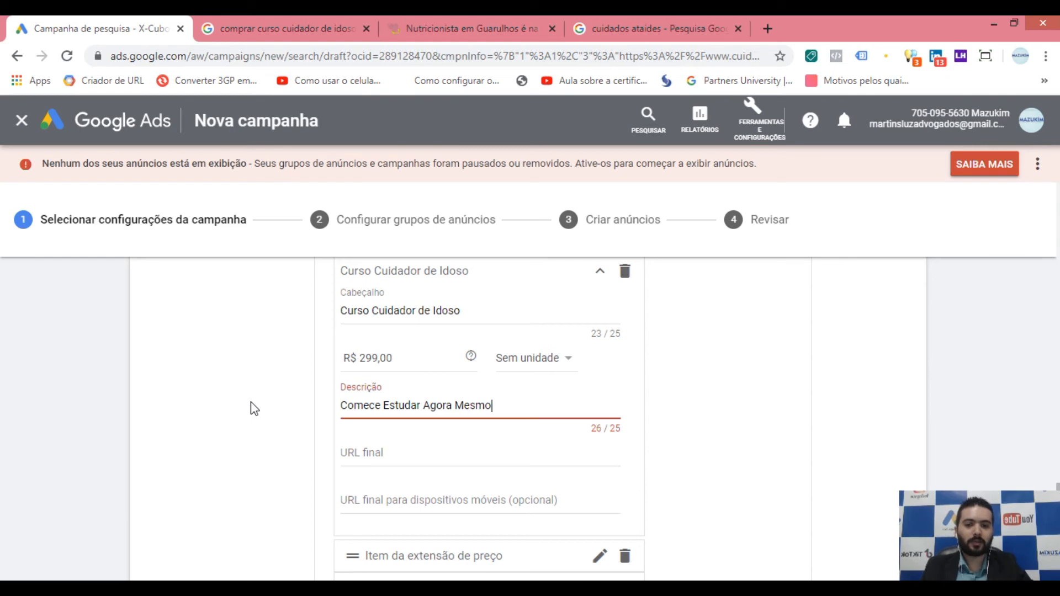
key(BackSpace)
key(BackSpace)
key(BackSpace)
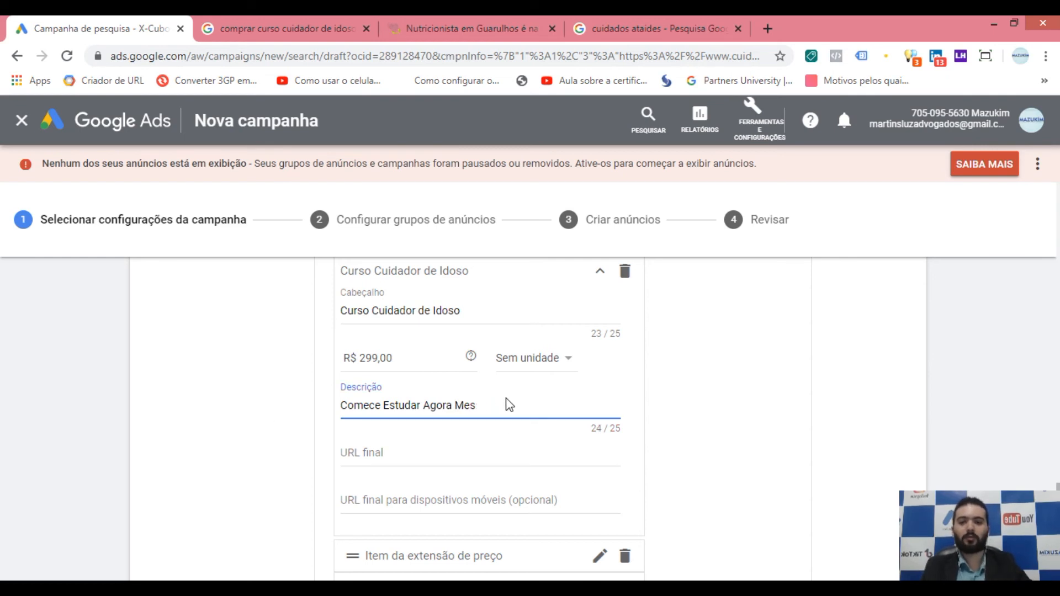
click(697, 502)
click(401, 452)
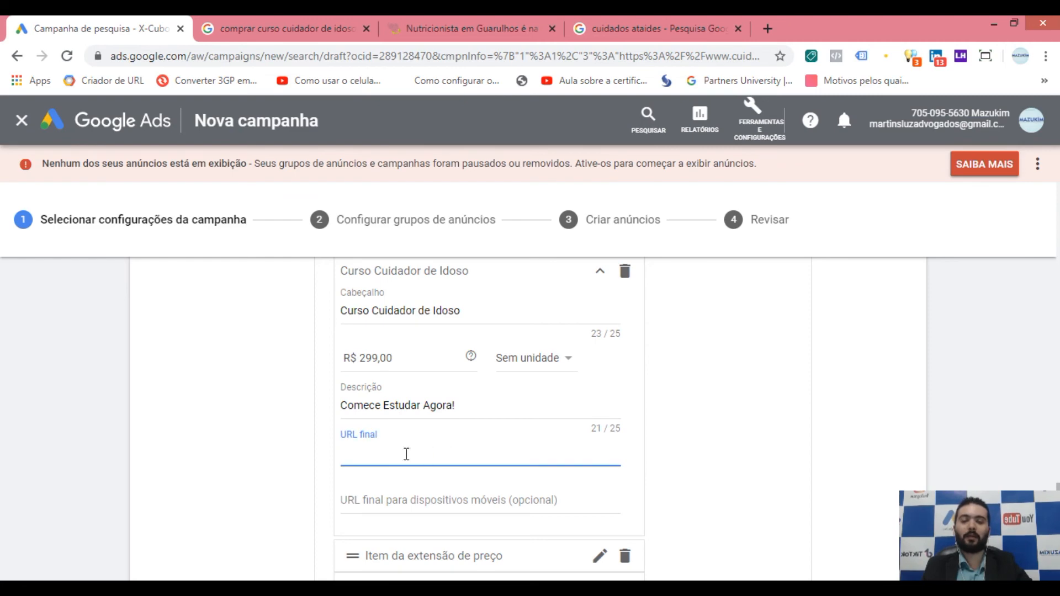
click(457, 28)
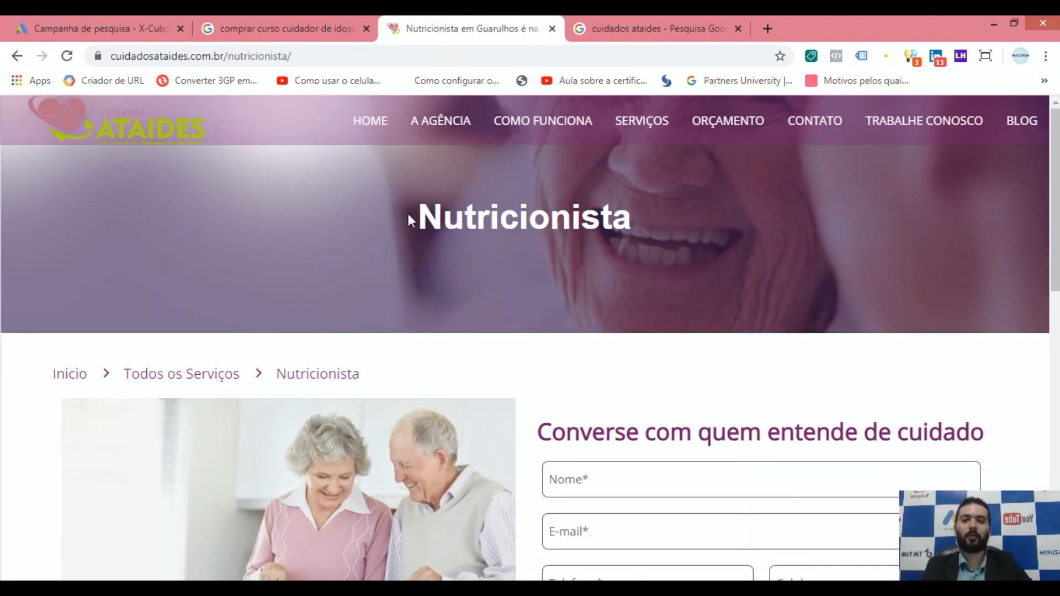
click(296, 53)
click(152, 22)
click(469, 29)
click(370, 133)
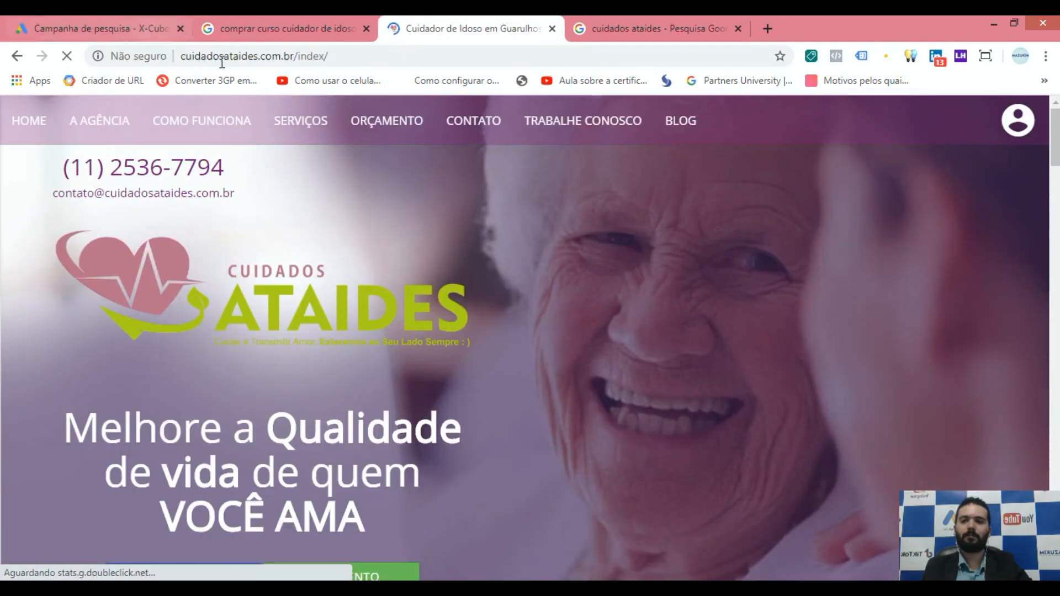
click(273, 58)
key(ctrl+c)
click(150, 22)
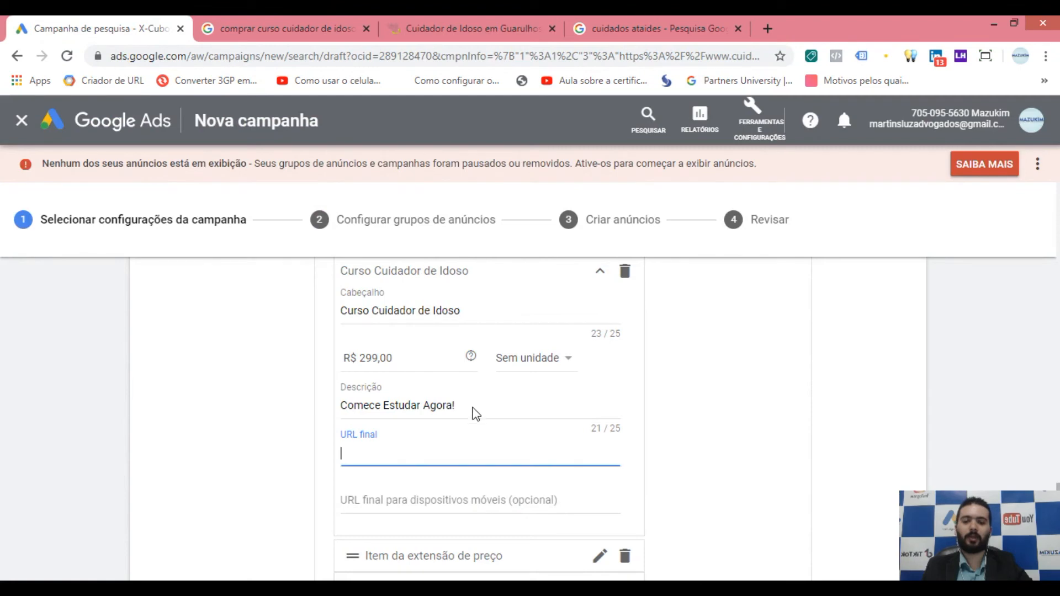
key(ctrl+v)
click(366, 484)
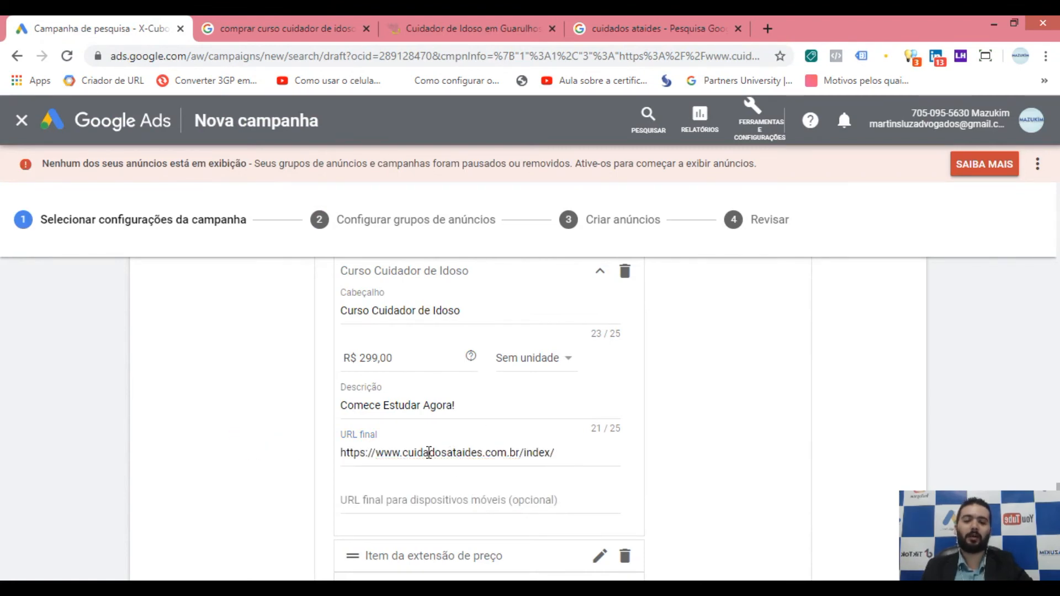
scroll(524, 440, up, 1)
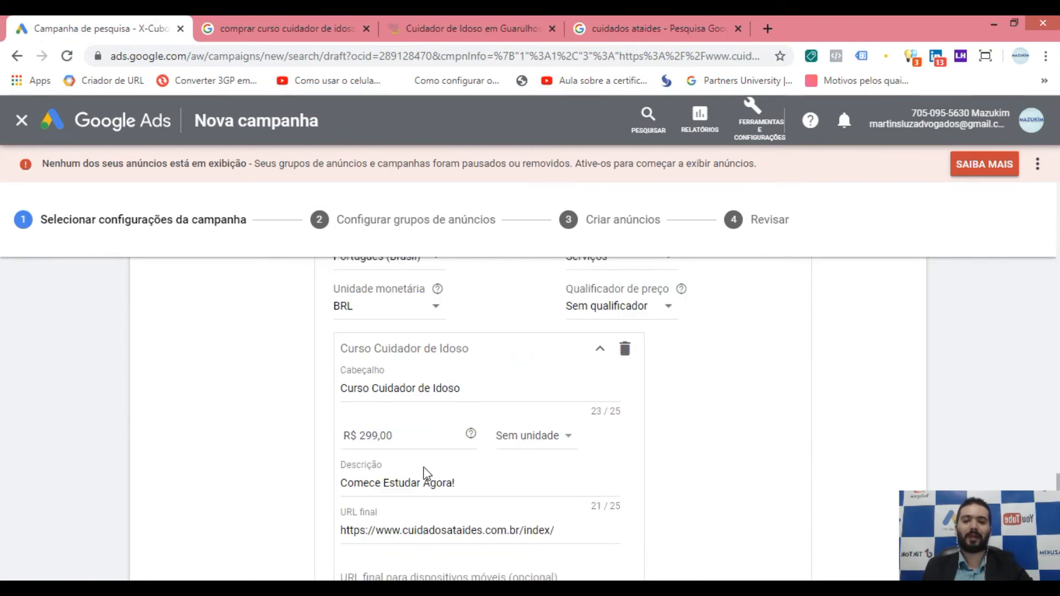
scroll(436, 427, down, 1)
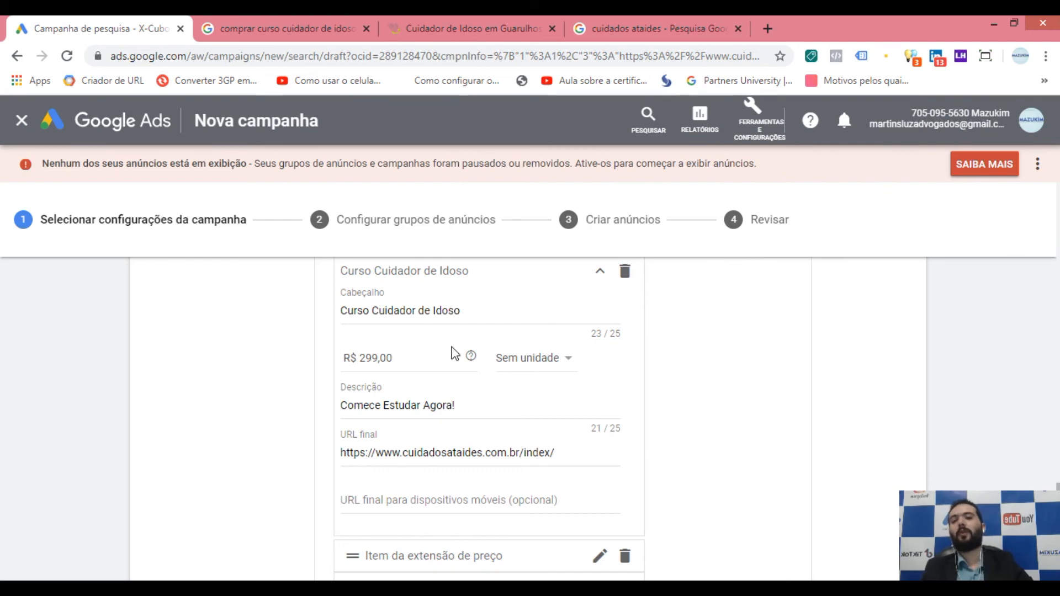
Look at the Cuidados Ataídes home page and review the price extension's settings, its filled item and the remaining empty items.
click(474, 28)
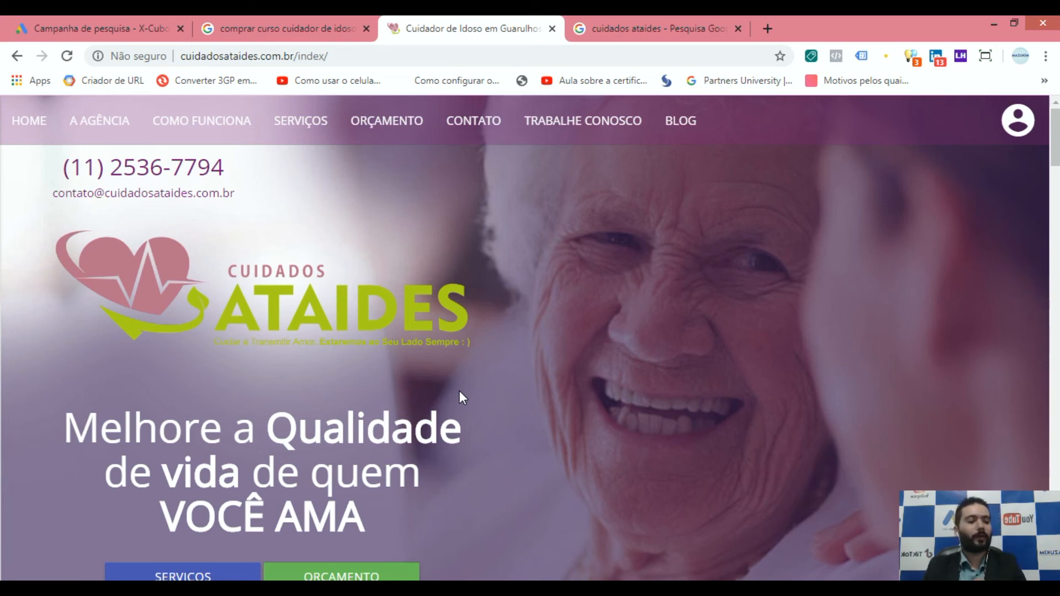
click(118, 28)
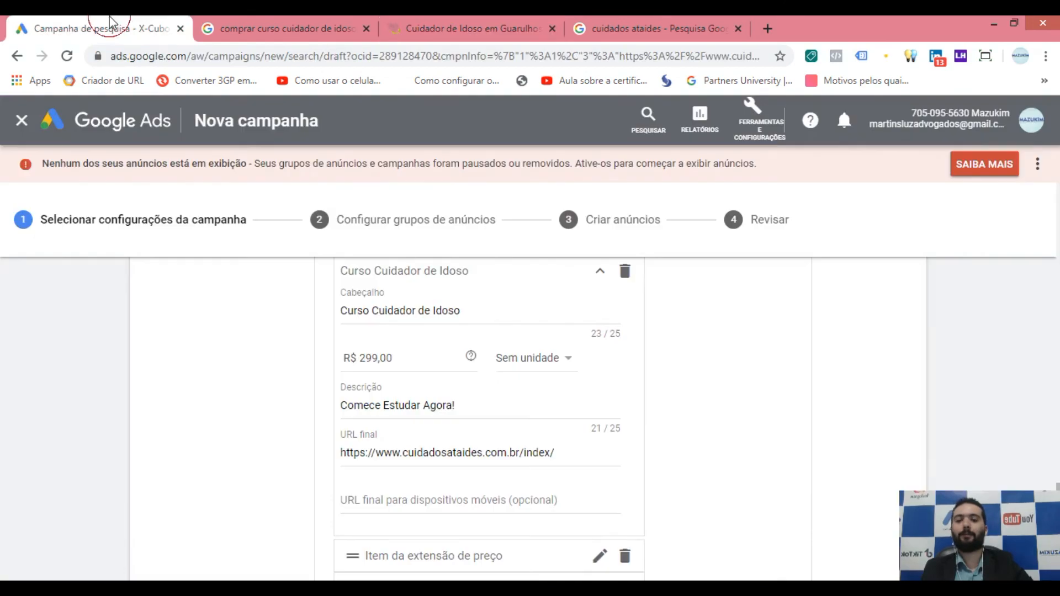
scroll(398, 417, down, 1)
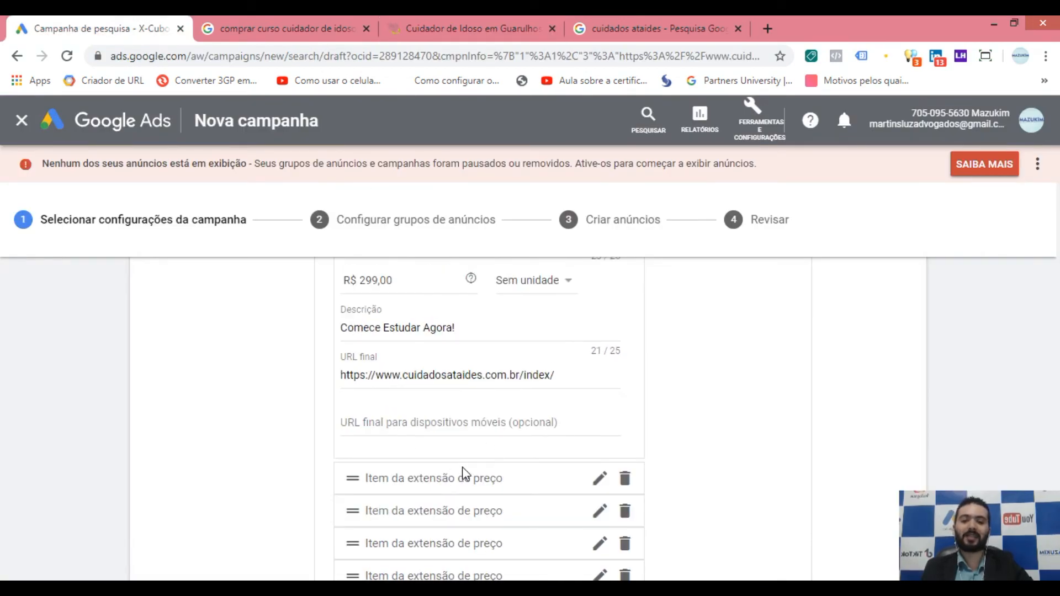
scroll(438, 469, down, 1)
scroll(437, 439, up, 3)
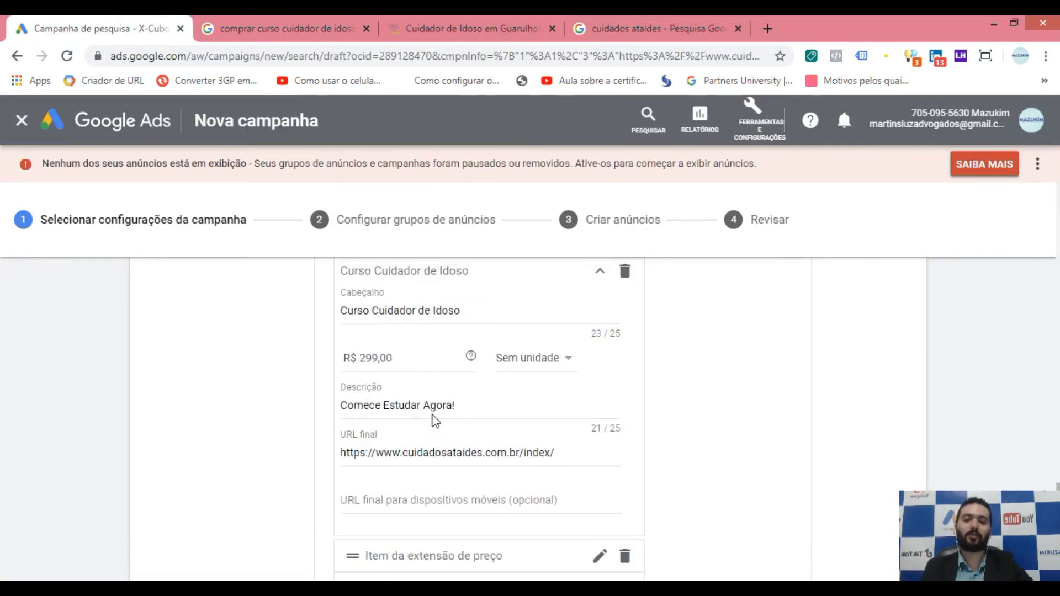
scroll(486, 447, down, 1)
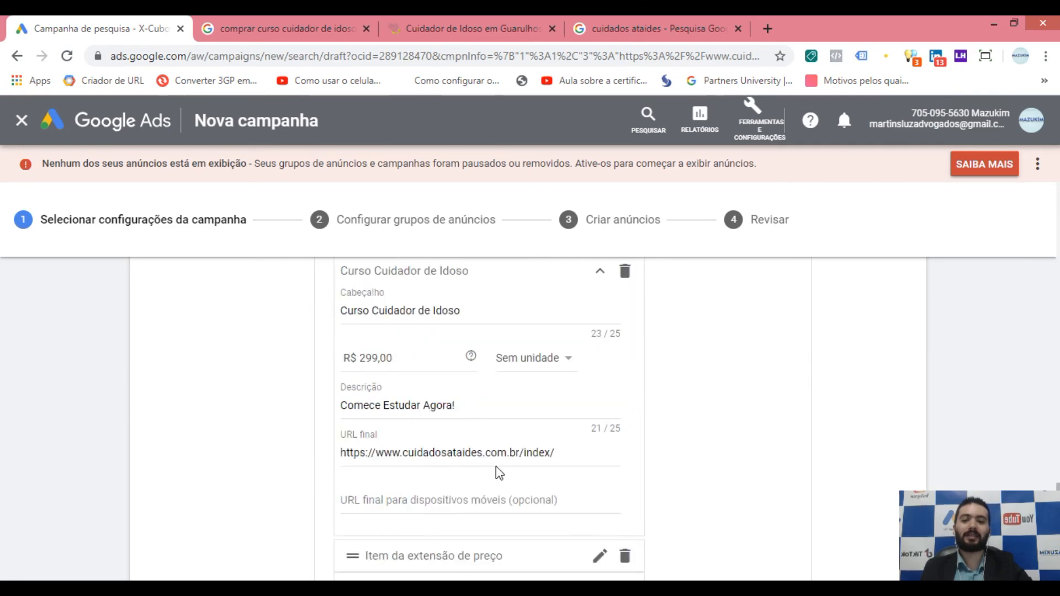
scroll(494, 453, down, 2)
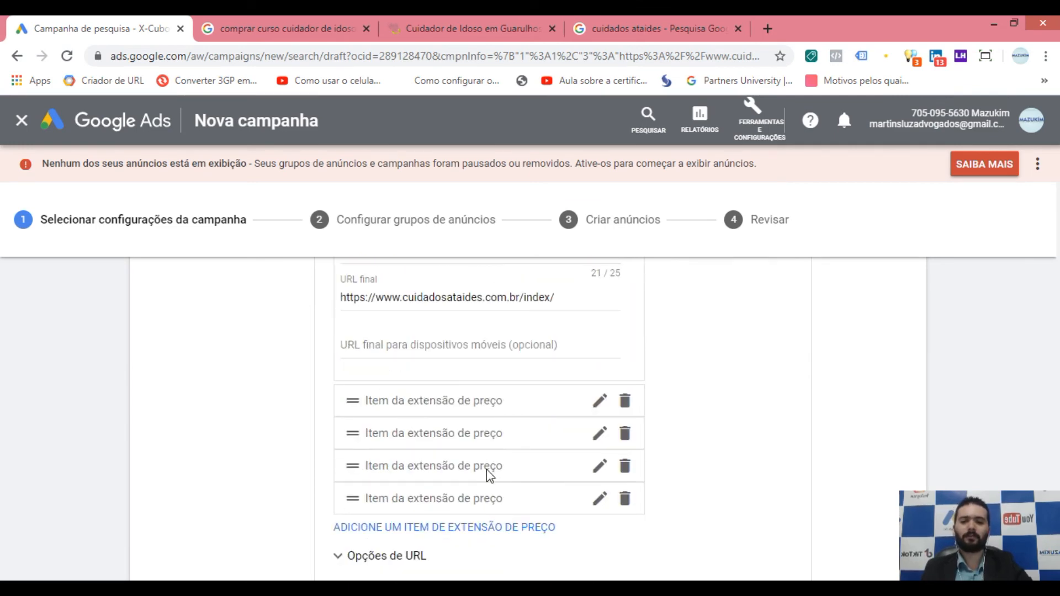
scroll(509, 431, up, 4)
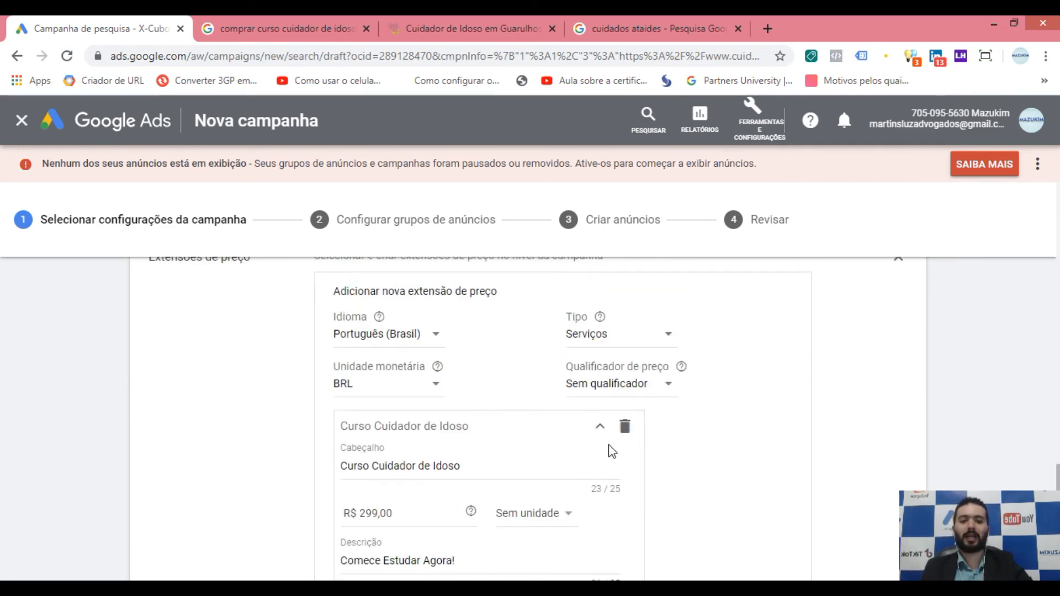
scroll(461, 403, up, 1)
scroll(598, 431, down, 5)
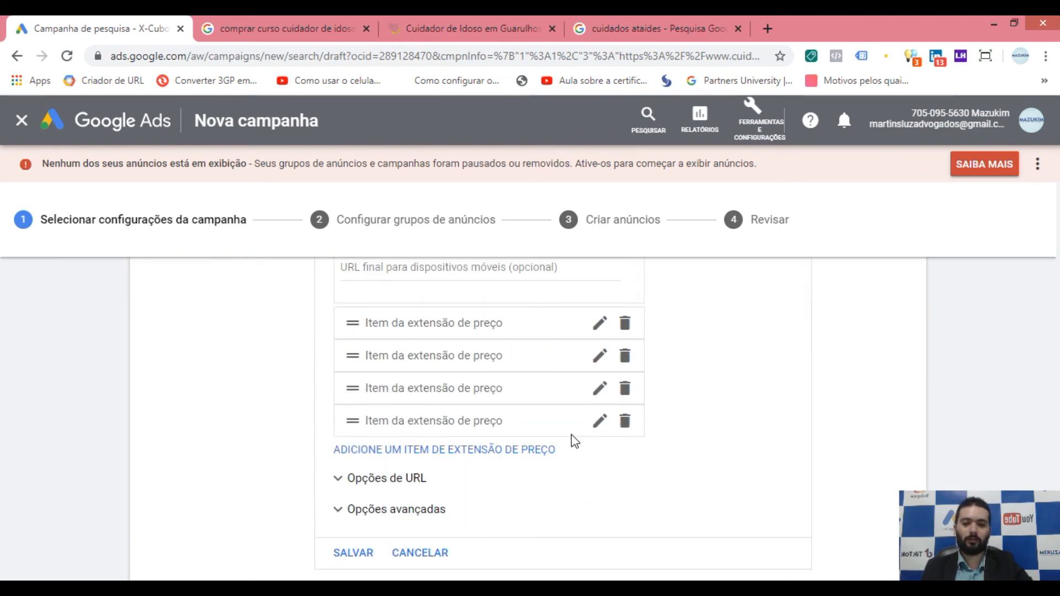
Cancel the new price extension without saving it and collapse the price extensions section.
click(422, 552)
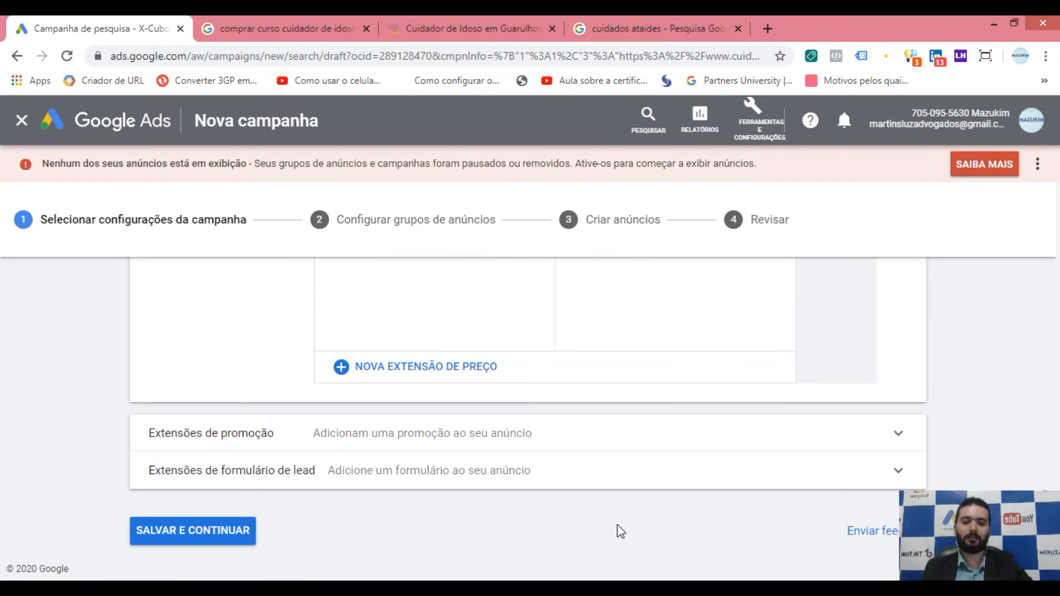
scroll(823, 449, up, 5)
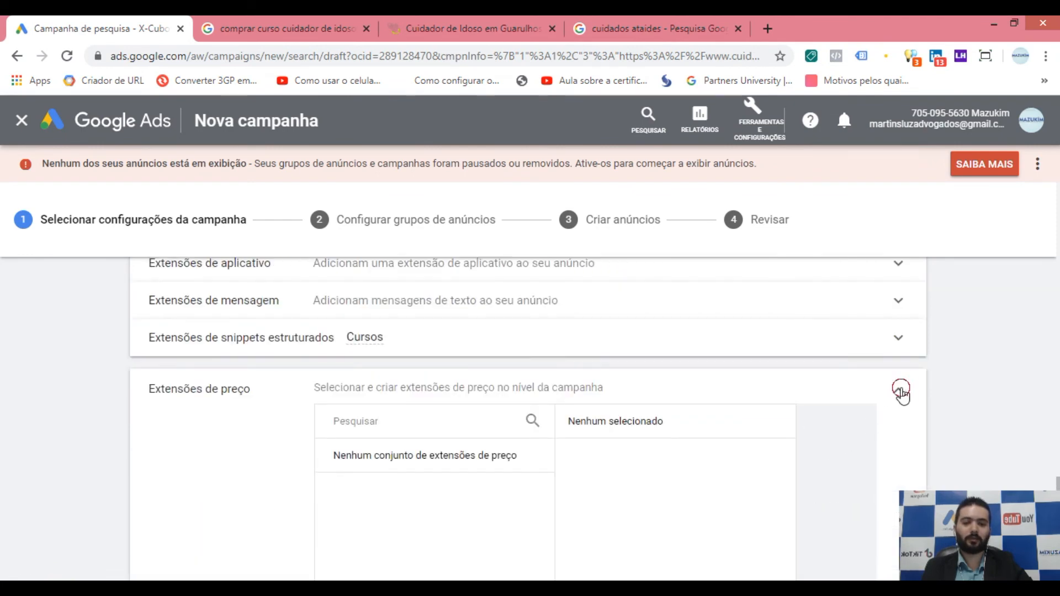
click(898, 386)
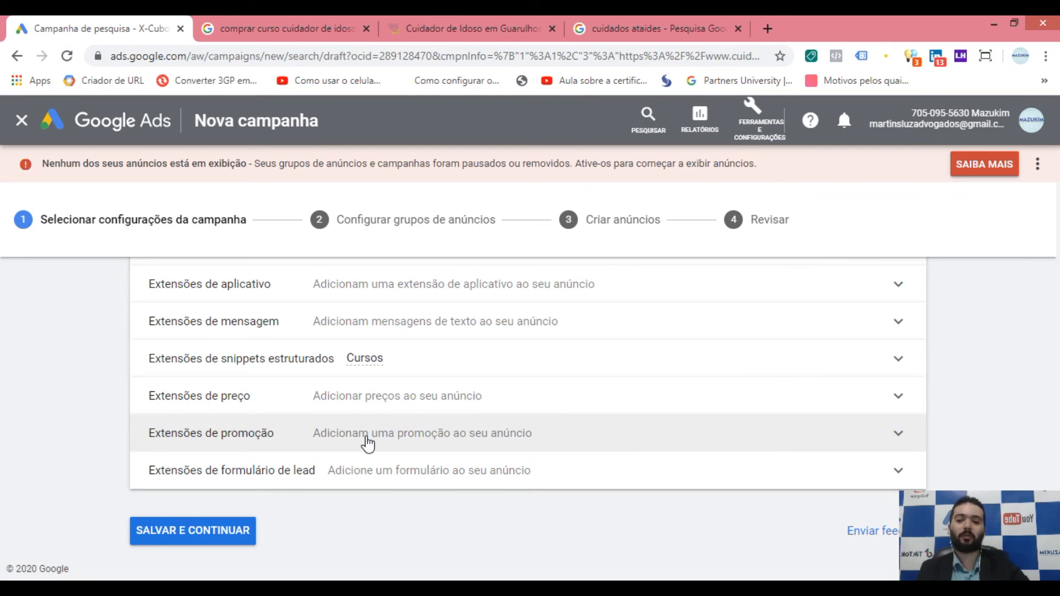
Expand the promotion extensions section and start a new promotion extension.
click(393, 439)
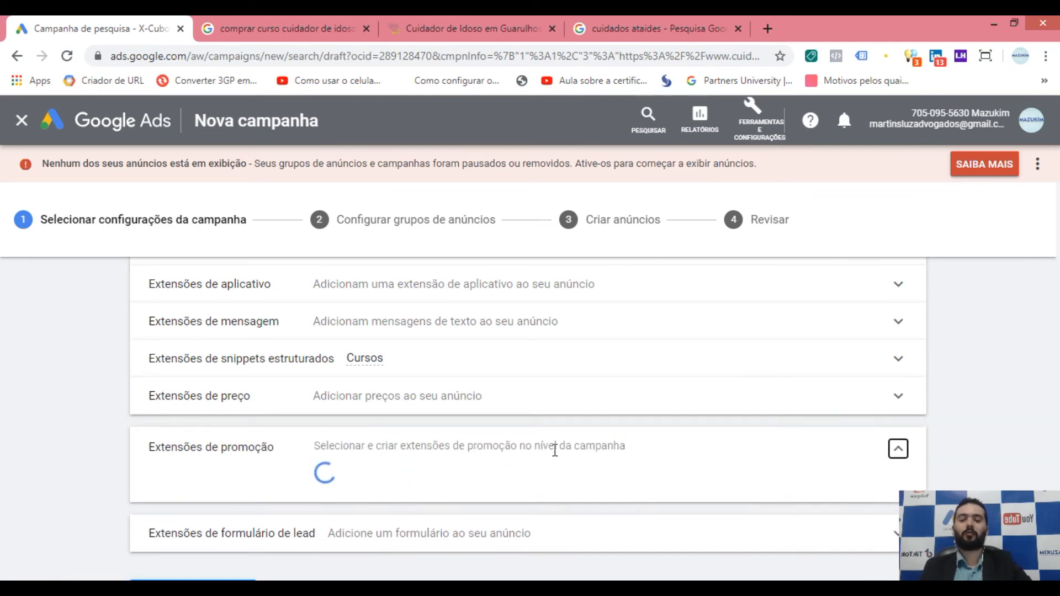
scroll(329, 443, down, 5)
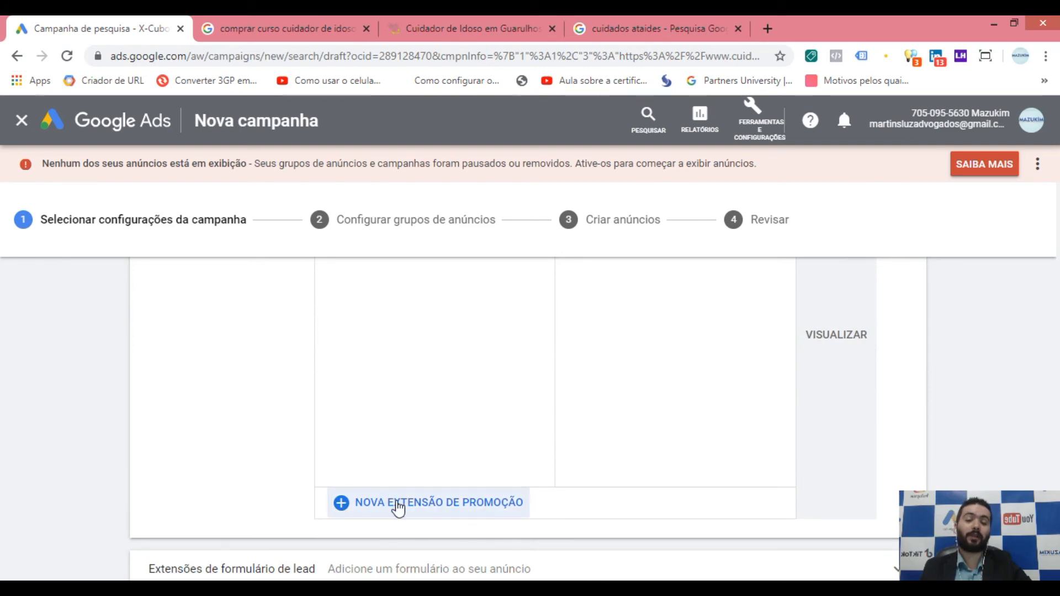
click(450, 508)
scroll(356, 417, up, 1)
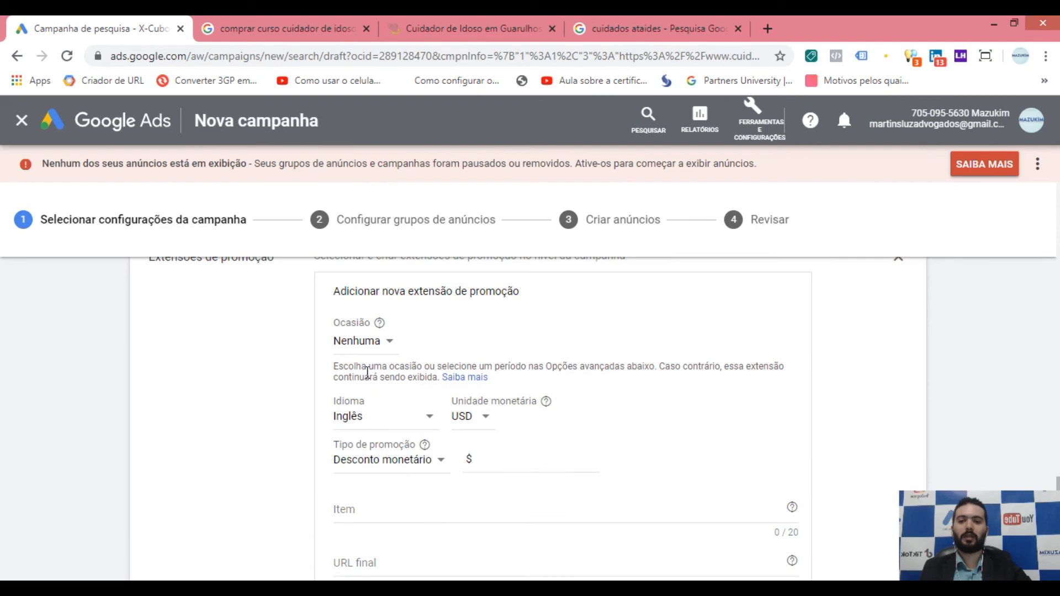
Review the available occasions for the promotion extension, leaving Nenhuma selected.
click(367, 348)
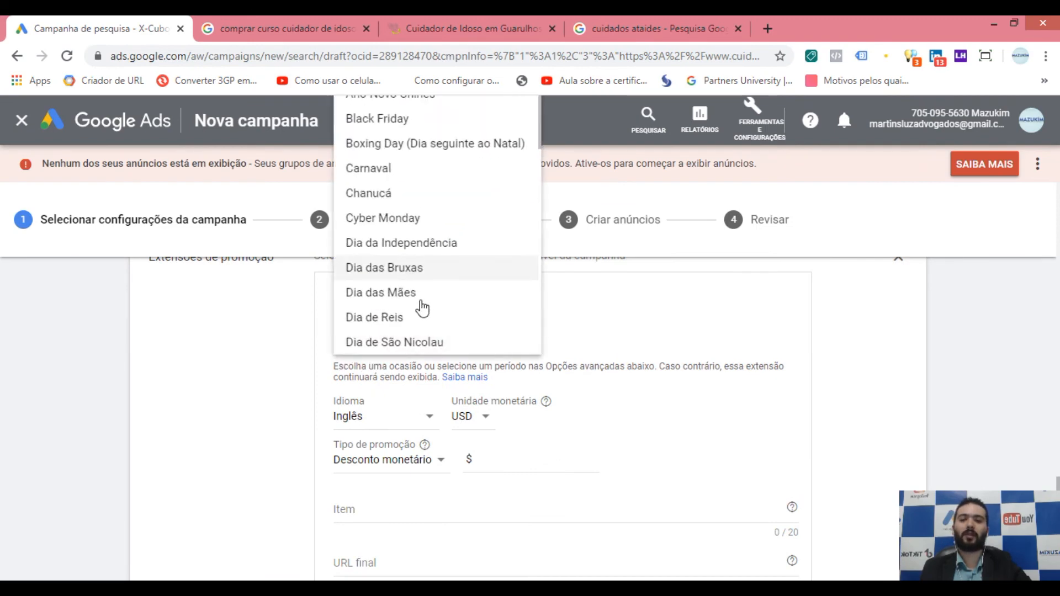
scroll(307, 404, up, 3)
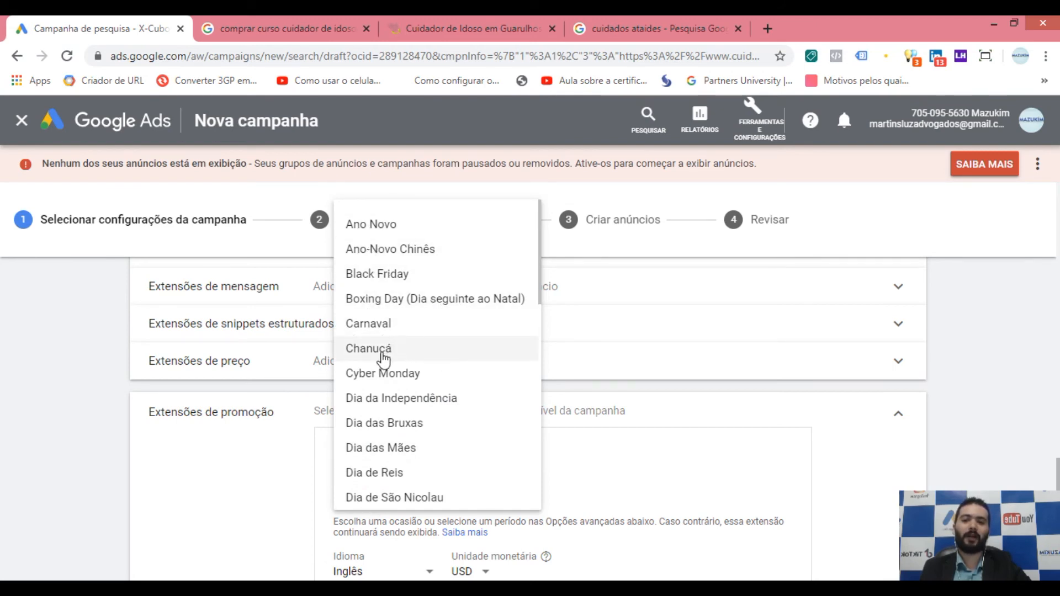
scroll(423, 442, down, 10)
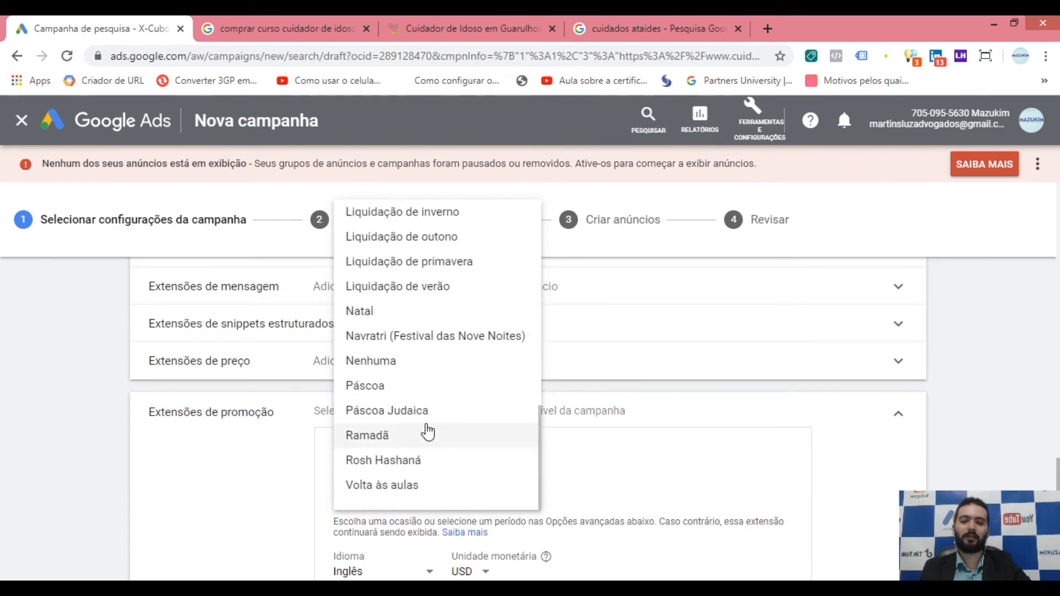
click(235, 525)
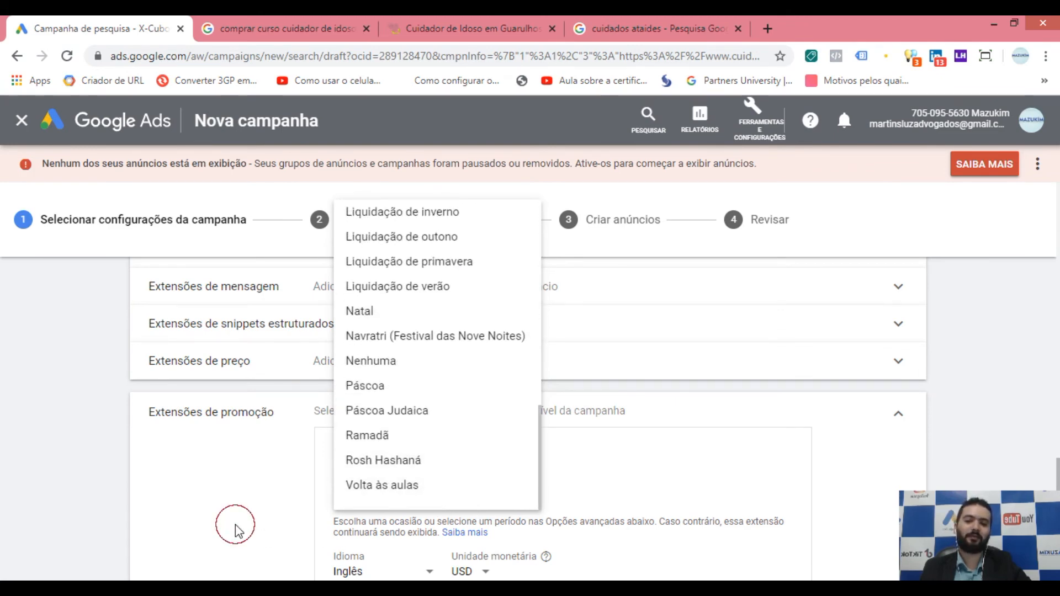
scroll(331, 447, down, 3)
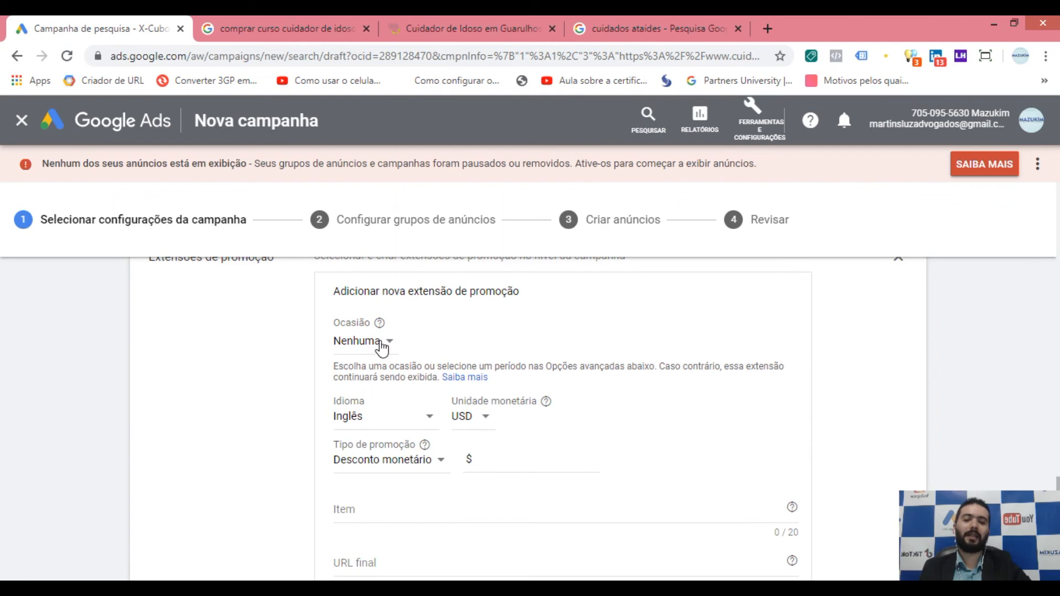
Set the promotion extension's language to Português (Brasil) and its currency to BRL.
click(379, 420)
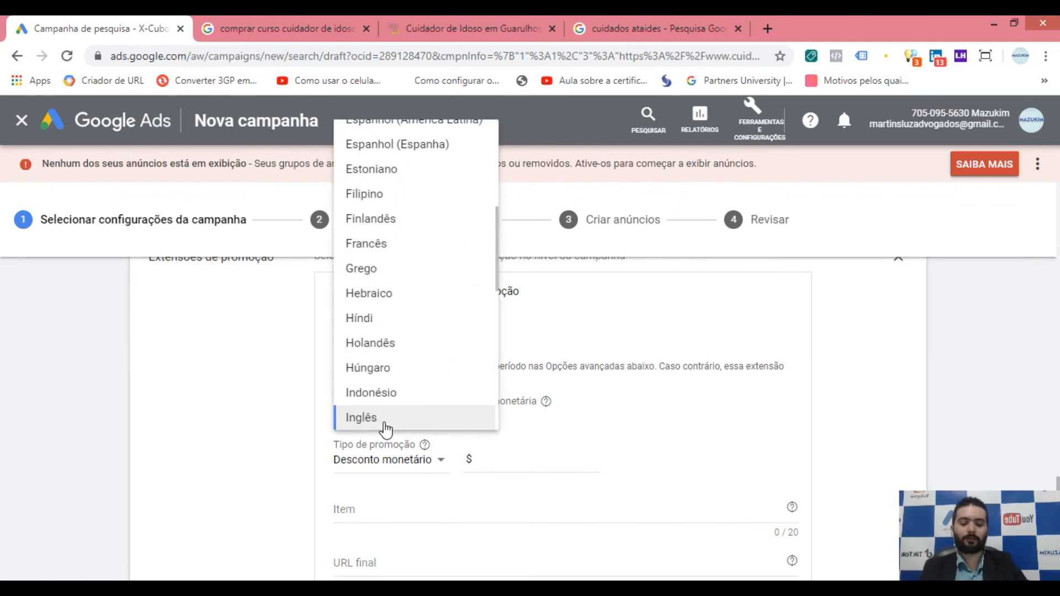
scroll(384, 430, down, 5)
click(385, 430)
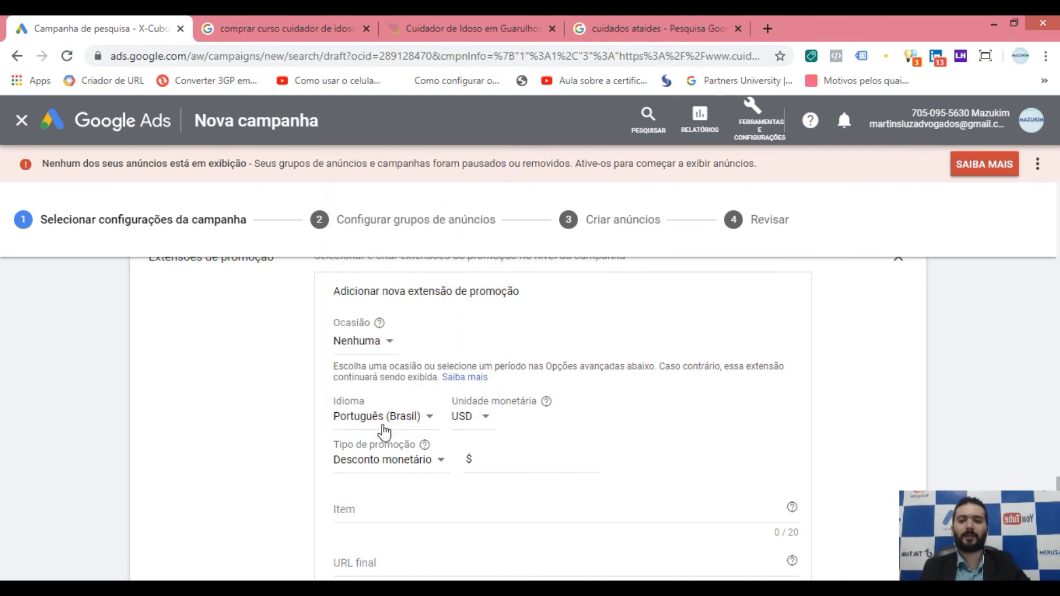
click(474, 419)
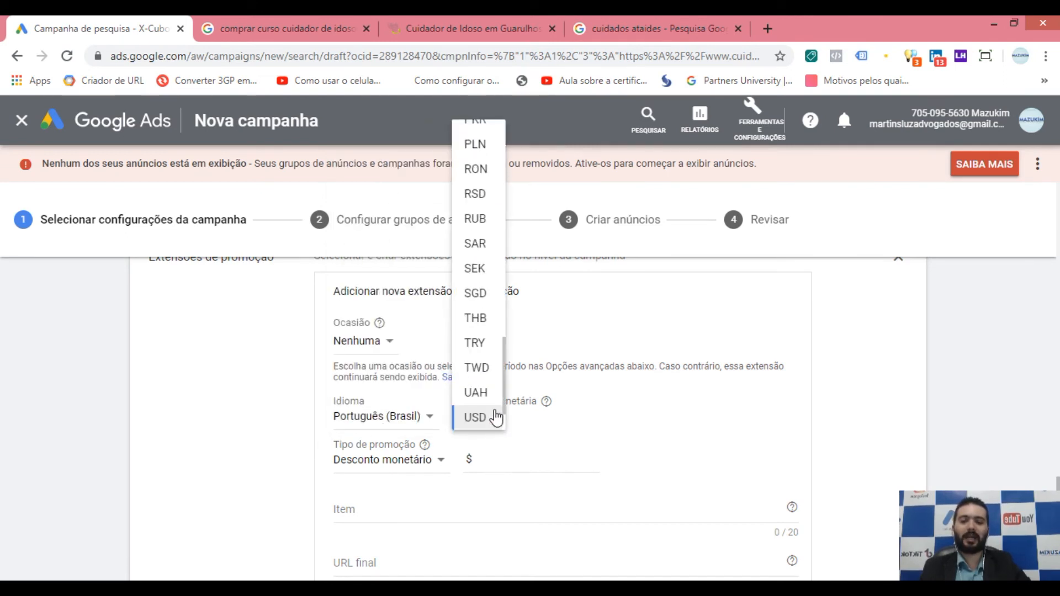
scroll(495, 418, up, 10)
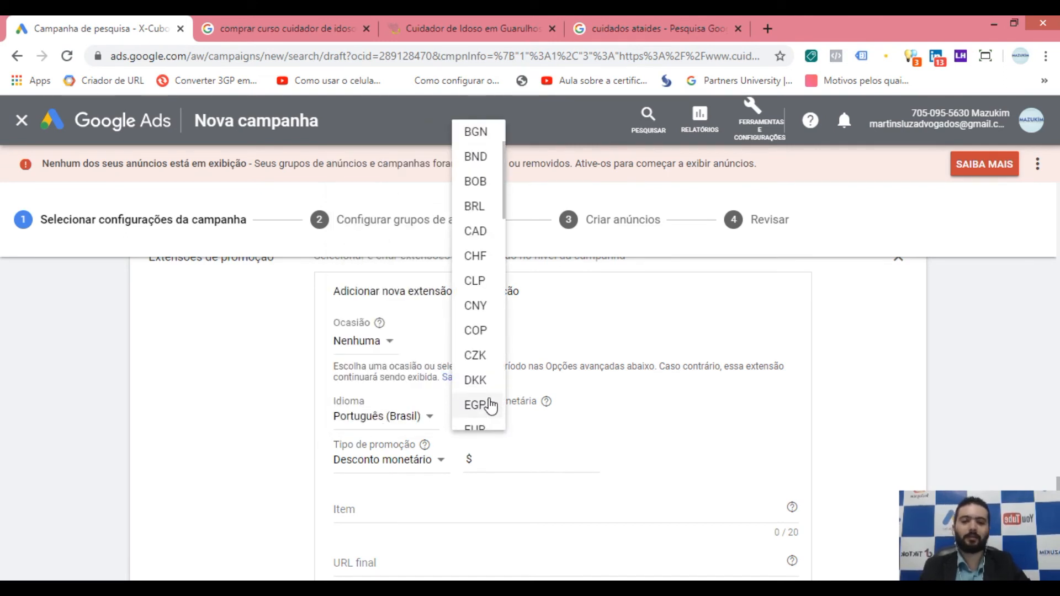
click(474, 206)
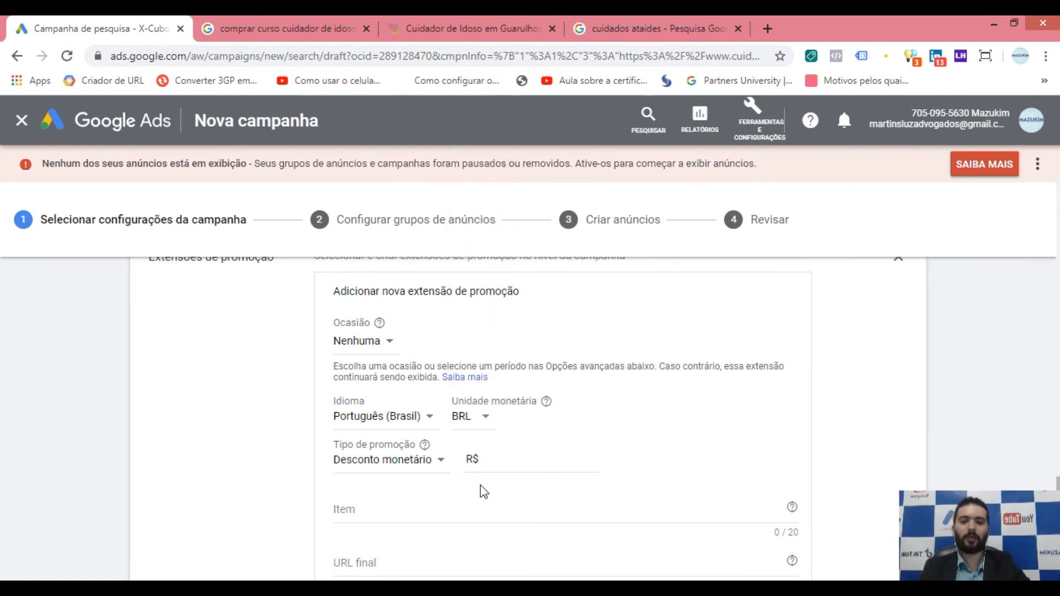
Review the promotion types, choose Desconto percentual and set the discount to 10%.
click(411, 460)
click(387, 481)
click(262, 470)
click(528, 467)
click(419, 464)
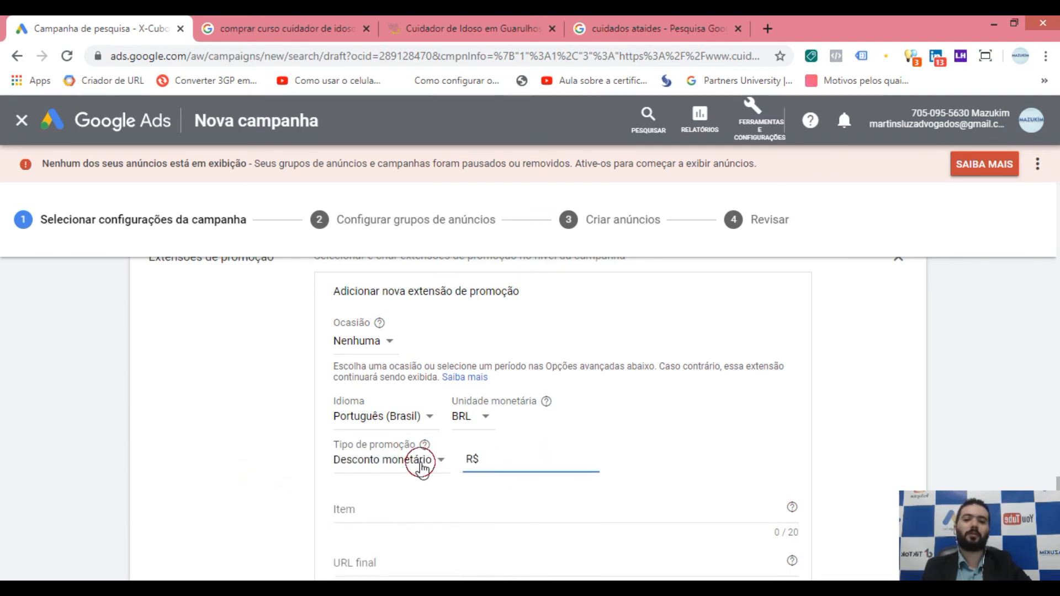
scroll(272, 490, down, 1)
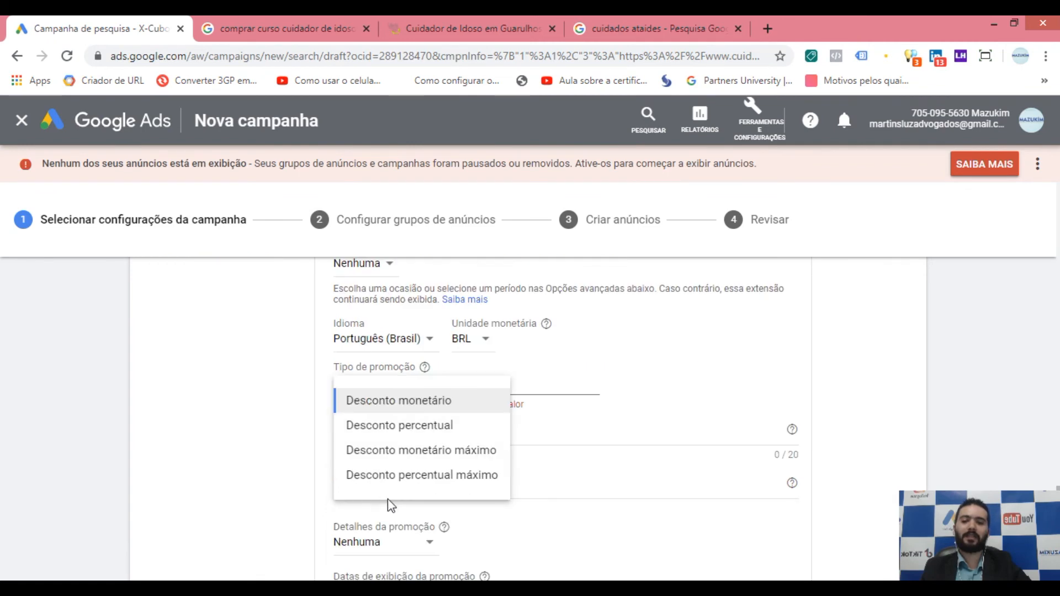
click(401, 430)
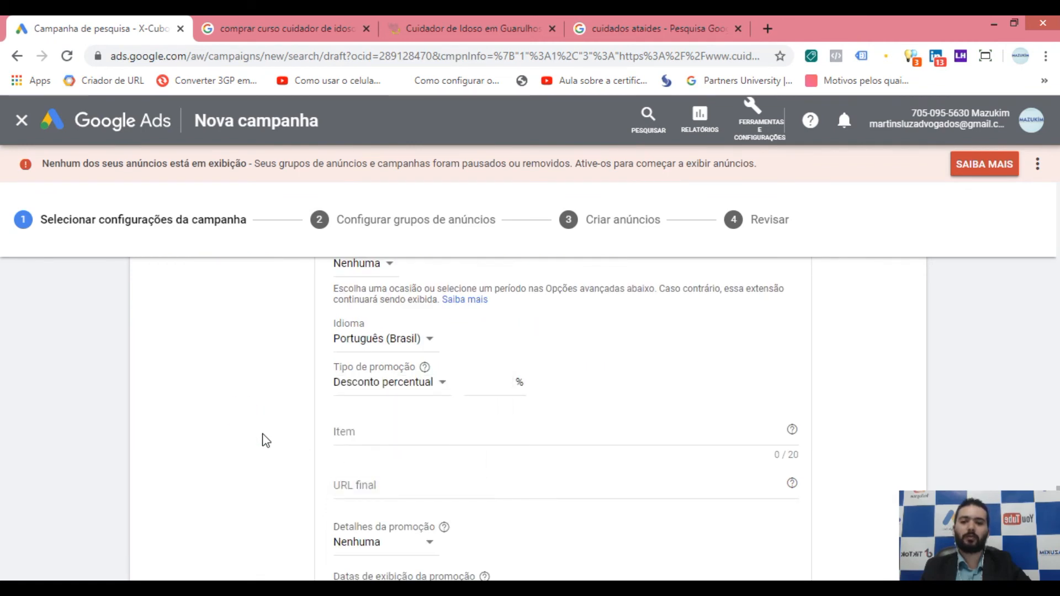
click(474, 468)
text(10)
Enter "Curso Cuidador de Idoso" as the promotion extension's item.
scroll(366, 473, down, 1)
click(391, 431)
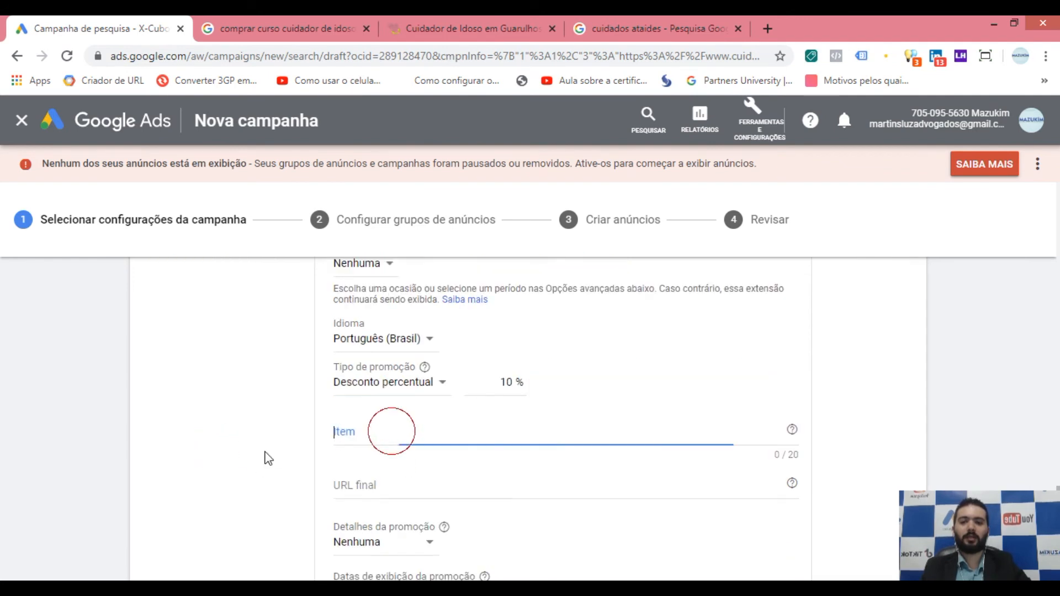
text(Curso Cuidador de Idoso)
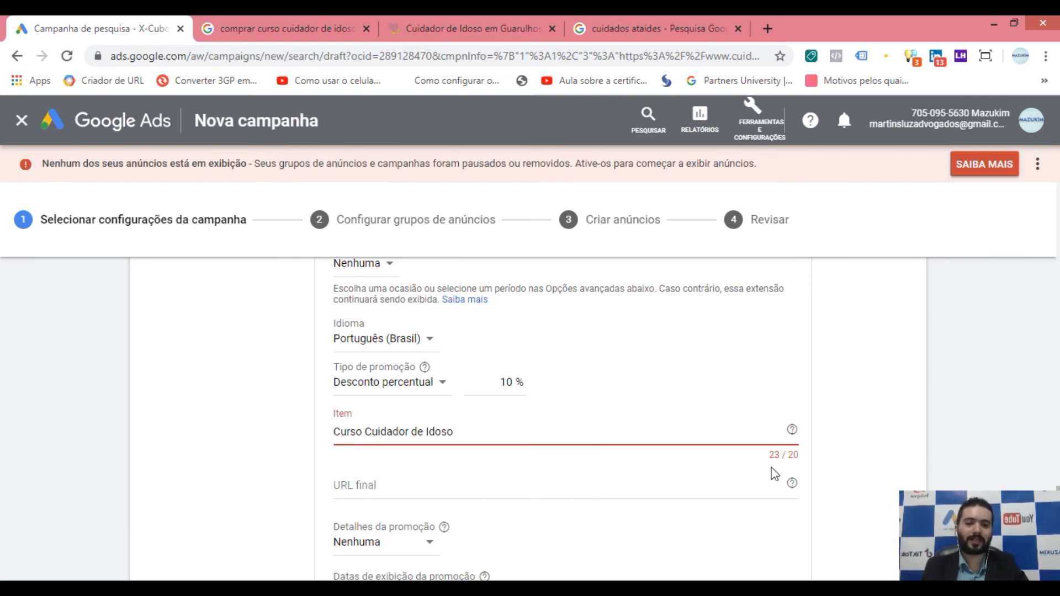
drag(454, 432, 373, 432)
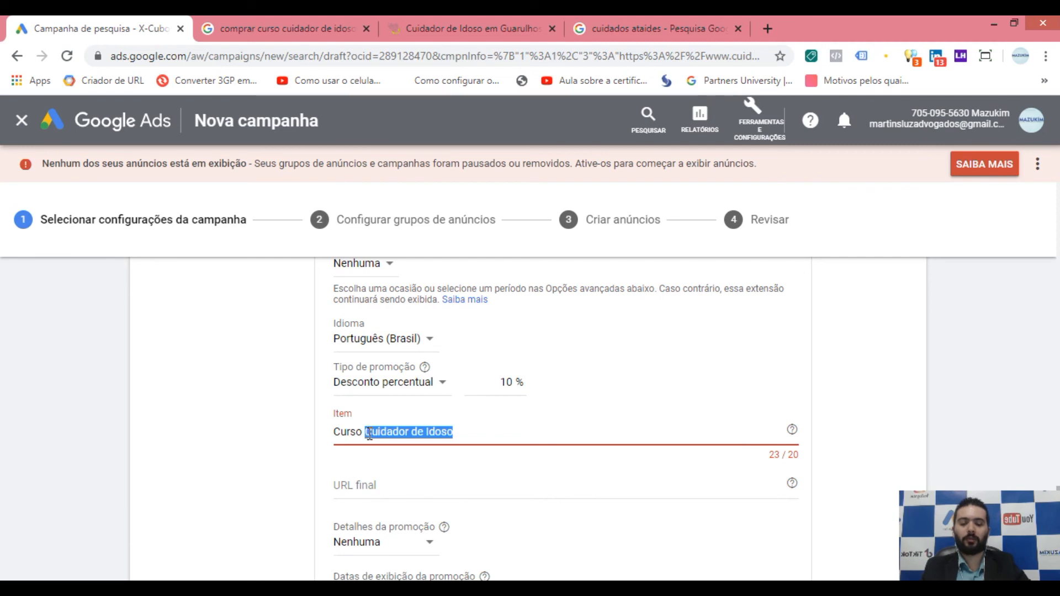
text(Para Cuidador)
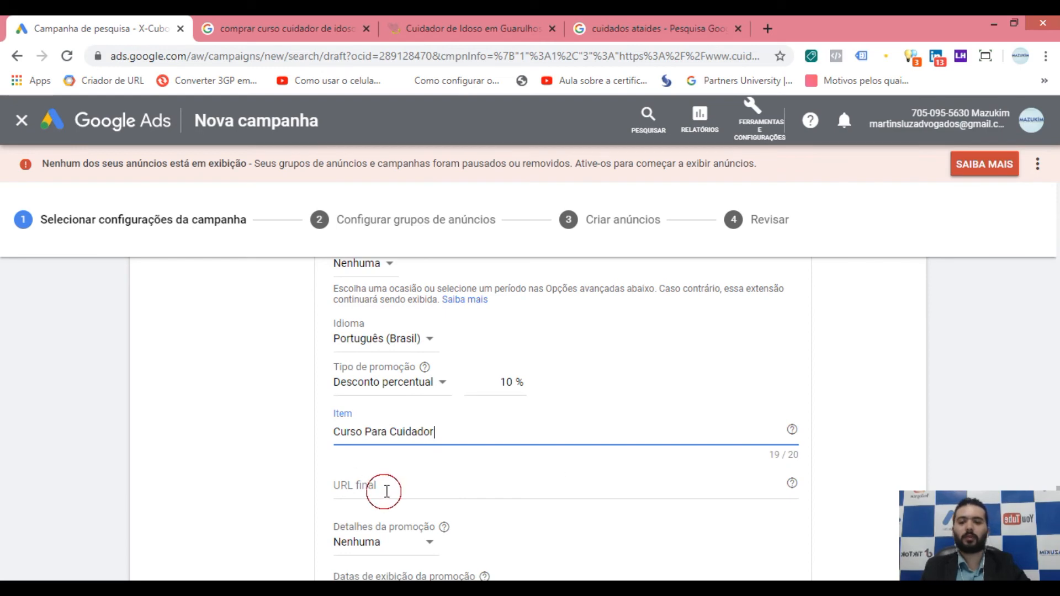
click(344, 496)
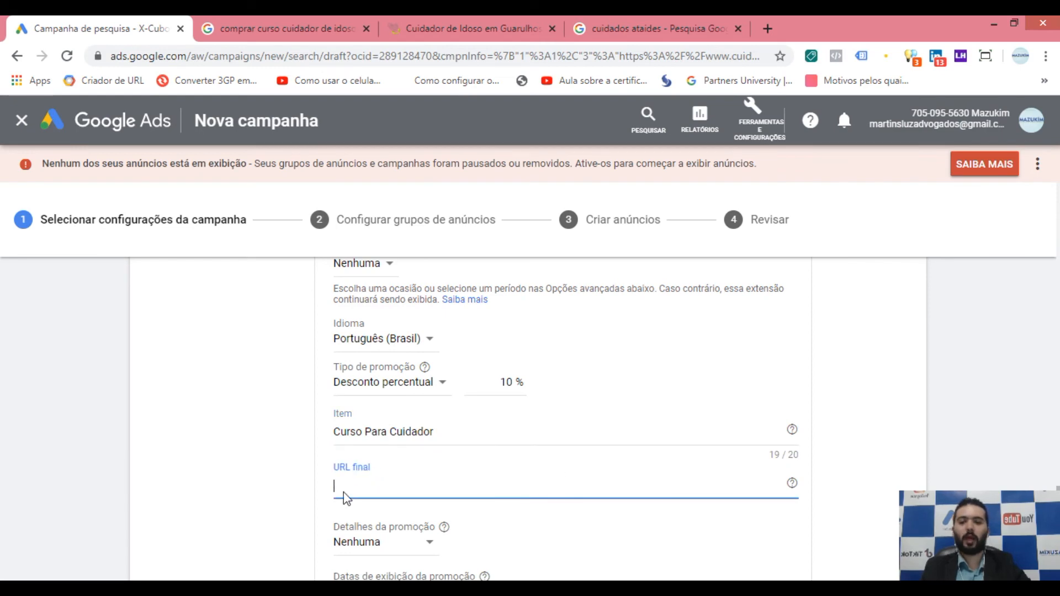
click(432, 24)
click(310, 56)
key(ctrl+c)
click(138, 28)
click(428, 492)
key(ctrl+v)
click(267, 467)
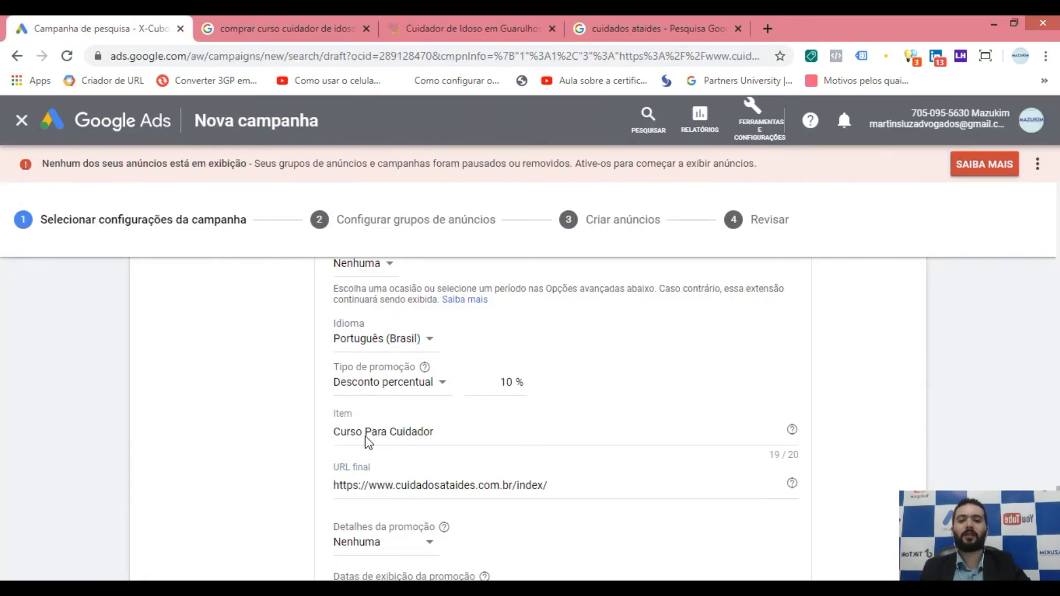
click(434, 29)
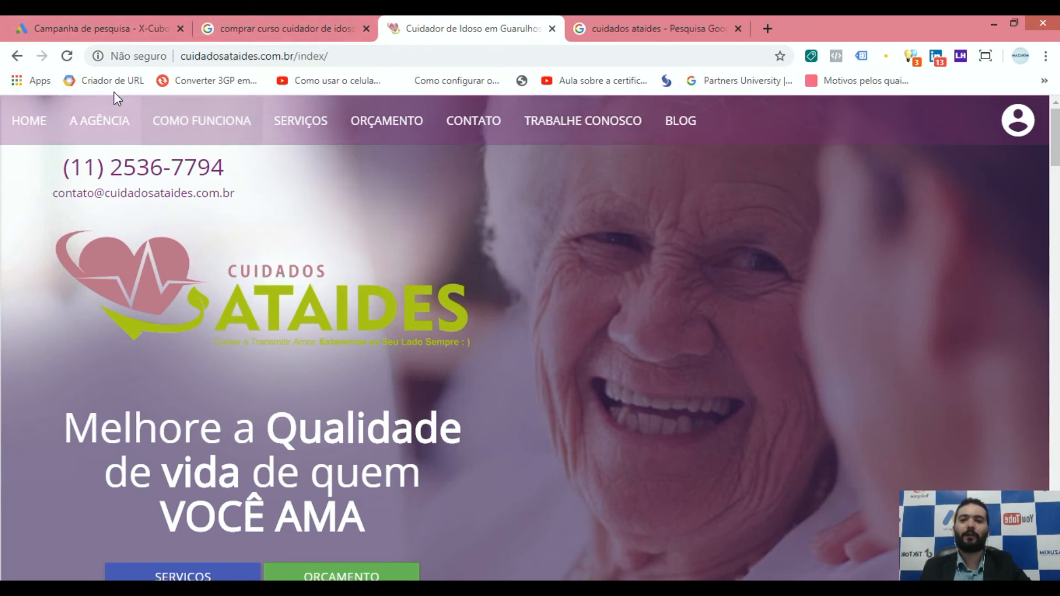
click(98, 28)
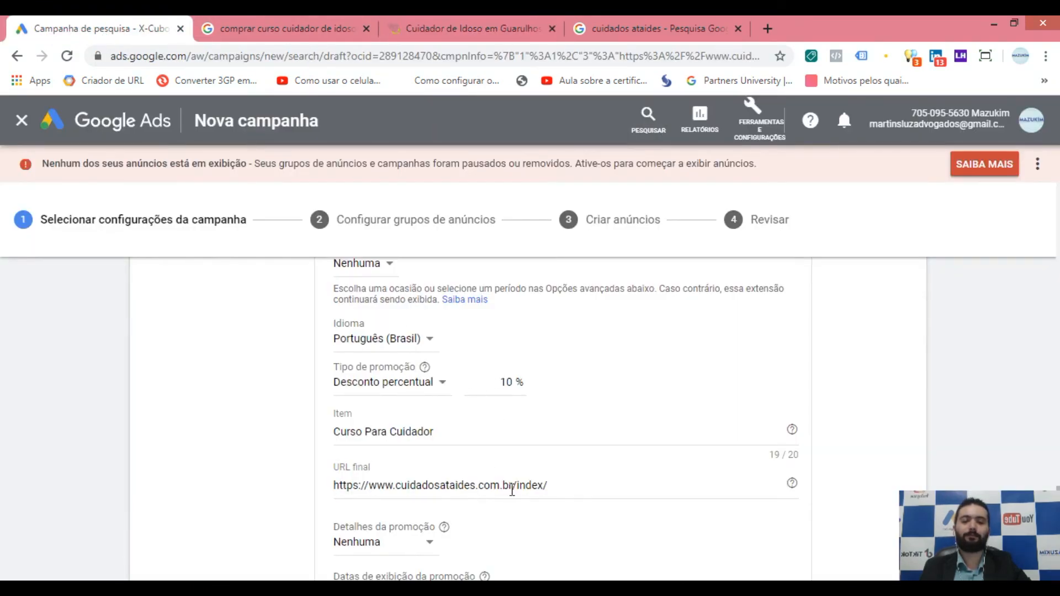
Try Código promocional as the promotion details option, leaving its code empty.
scroll(526, 429, down, 2)
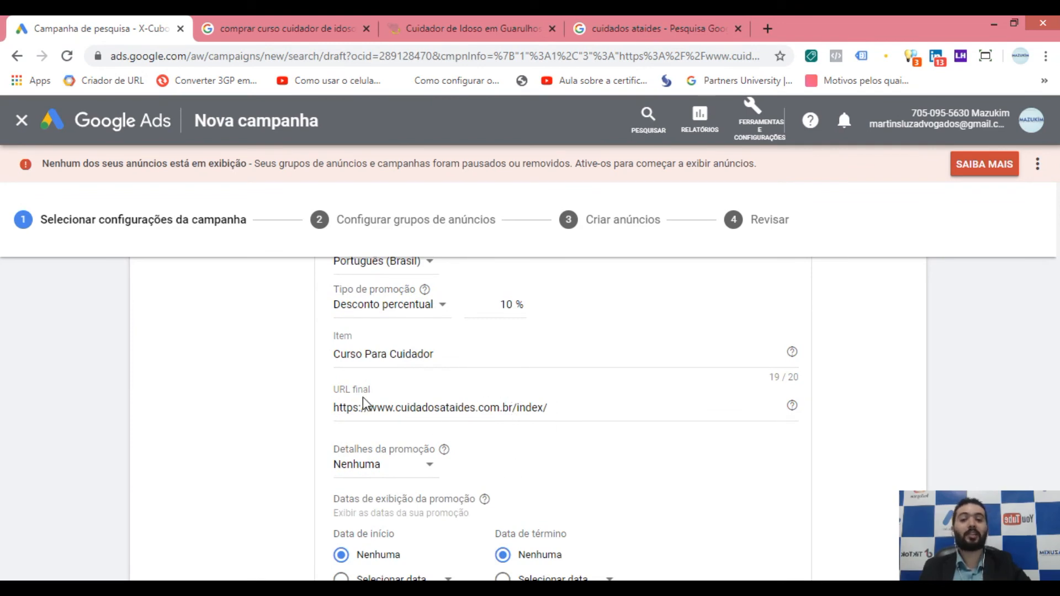
scroll(365, 435, up, 2)
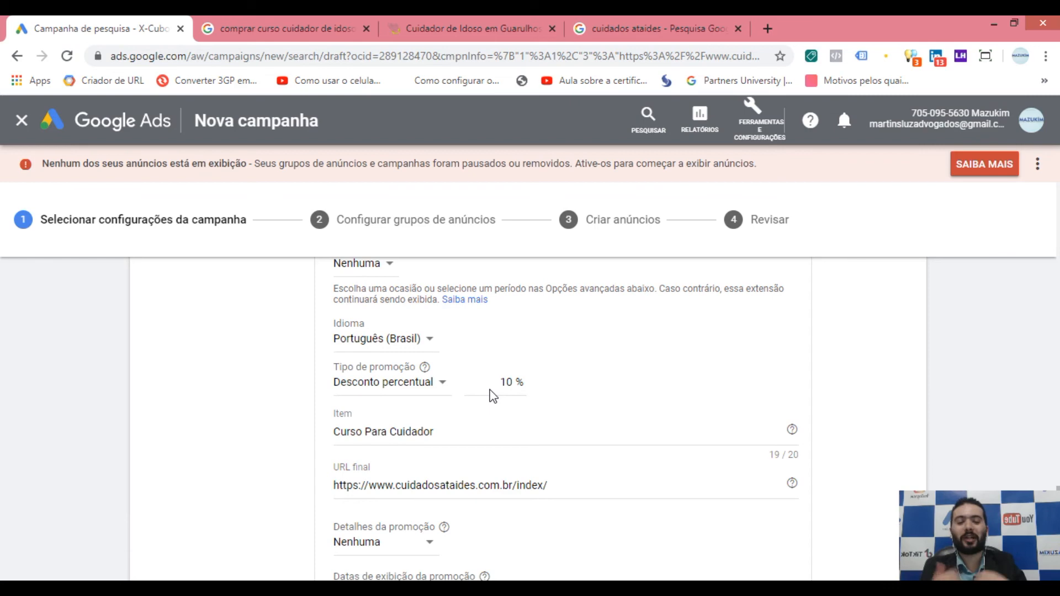
scroll(486, 502, down, 3)
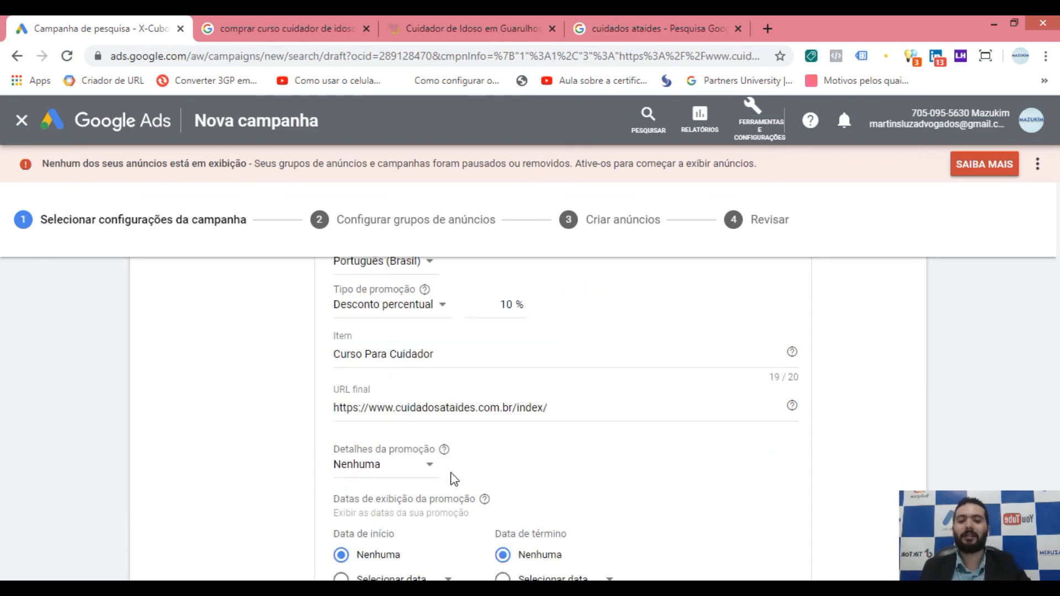
scroll(395, 408, up, 1)
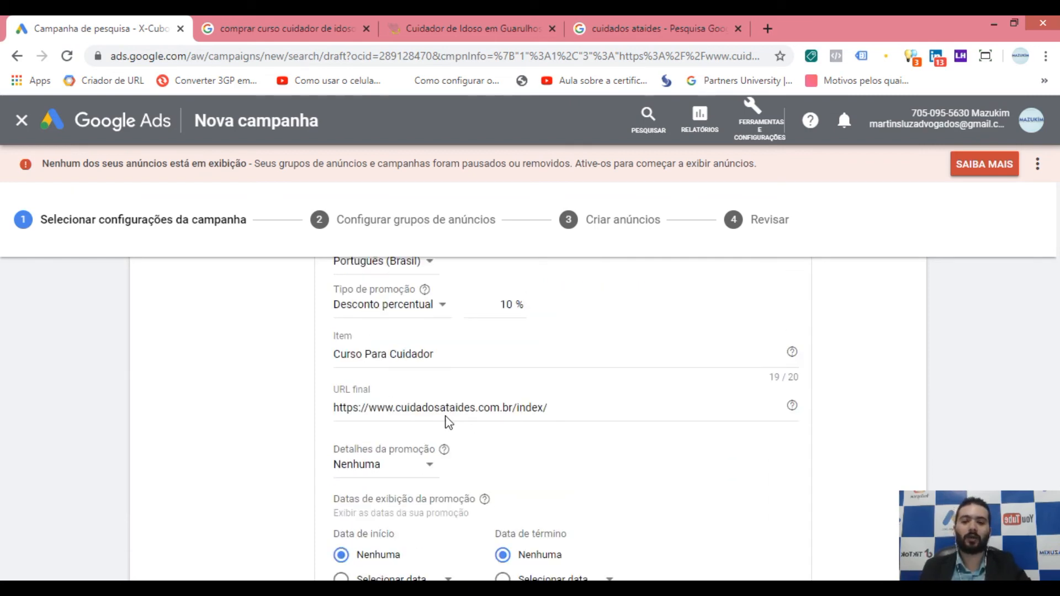
click(420, 466)
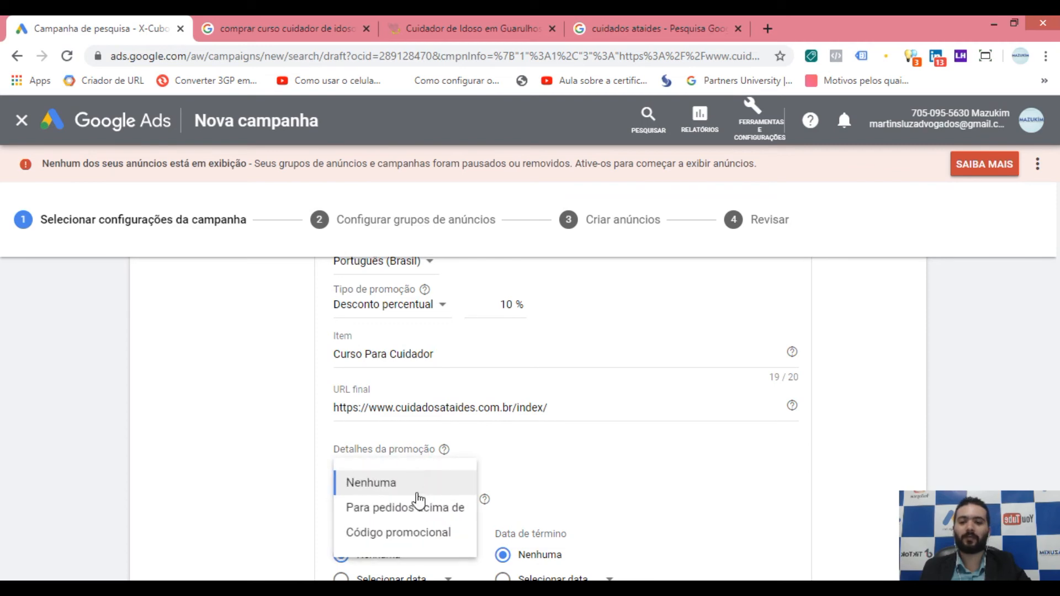
click(421, 541)
click(502, 471)
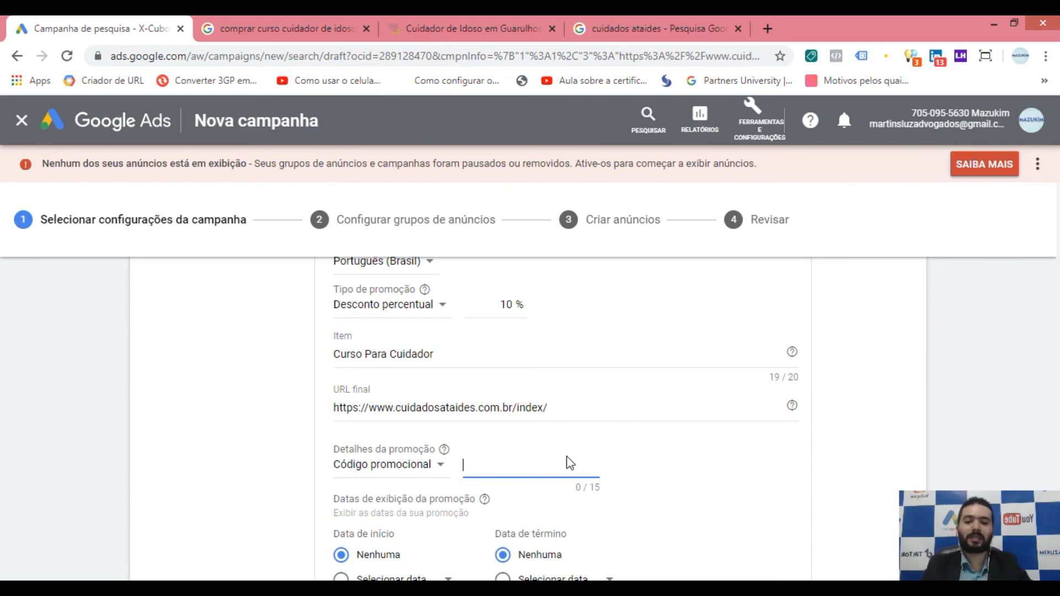
Set the promotion details to Para pedidos acima de with a minimum order of R$ 500,00.
click(425, 470)
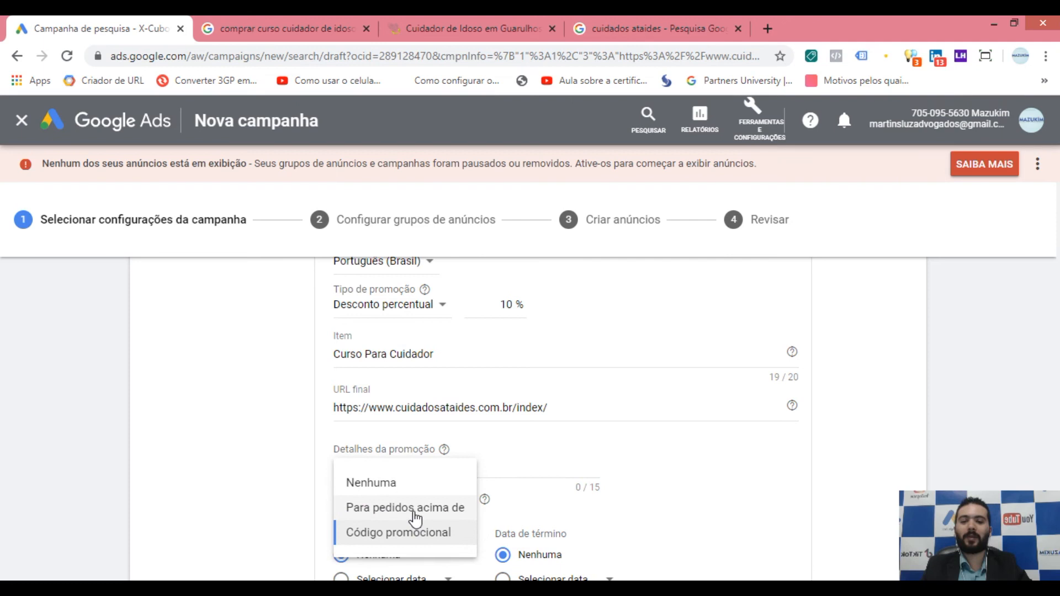
click(389, 510)
scroll(387, 430, up, 2)
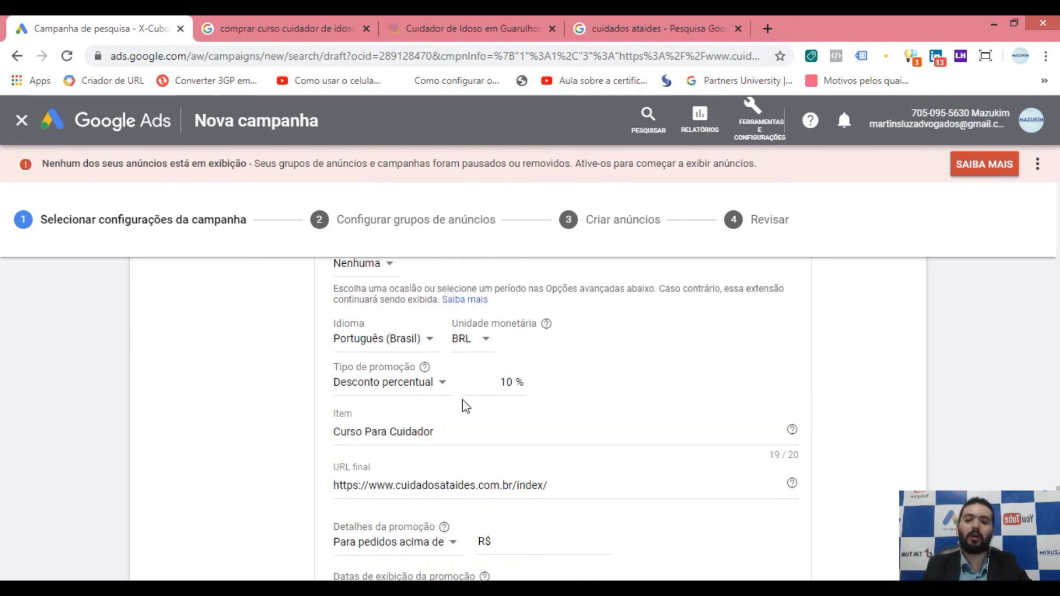
scroll(364, 423, down, 3)
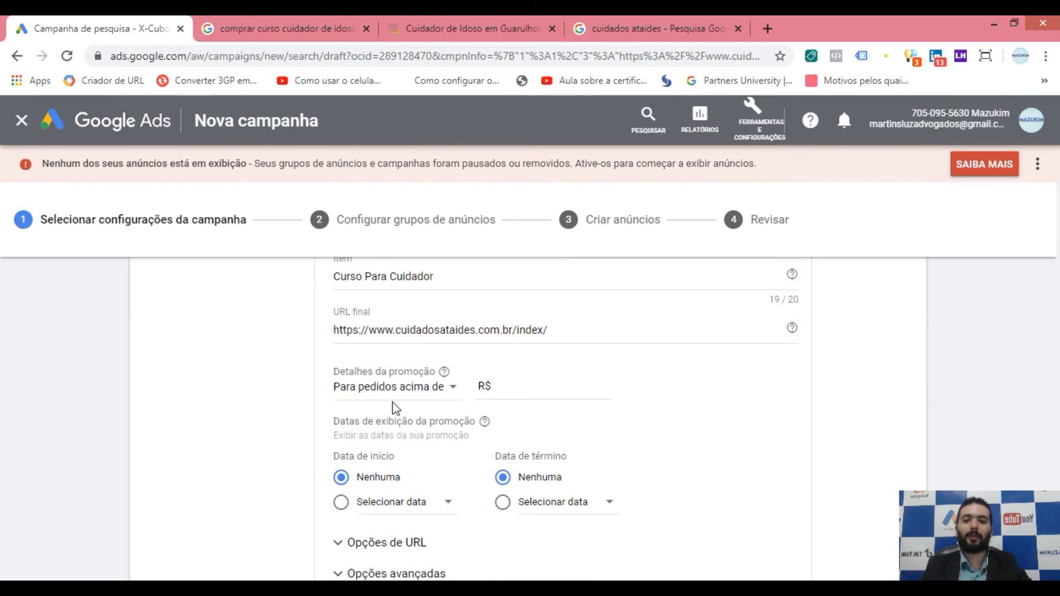
click(519, 391)
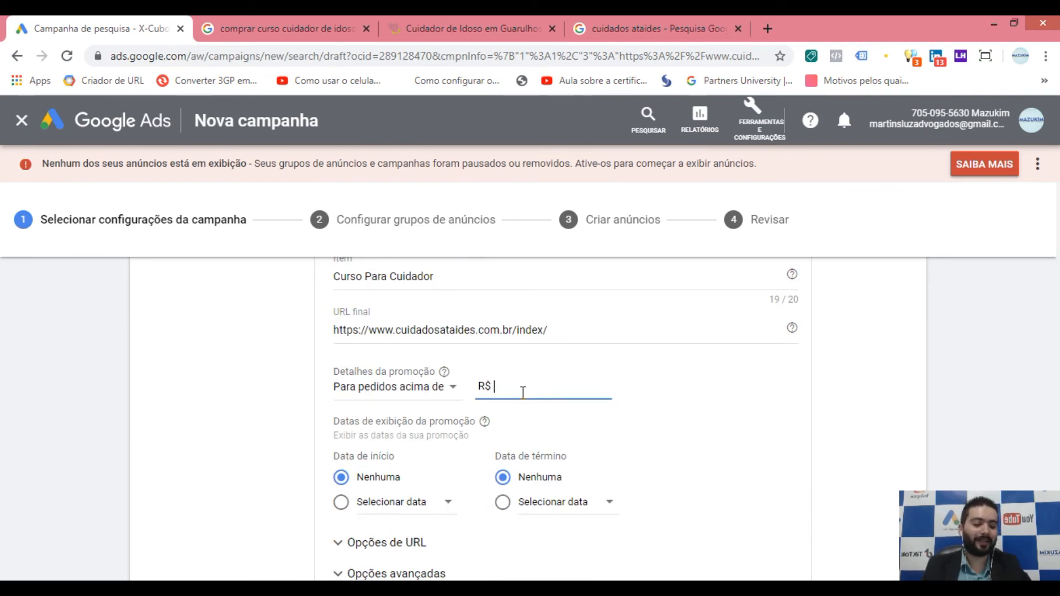
text(500,00)
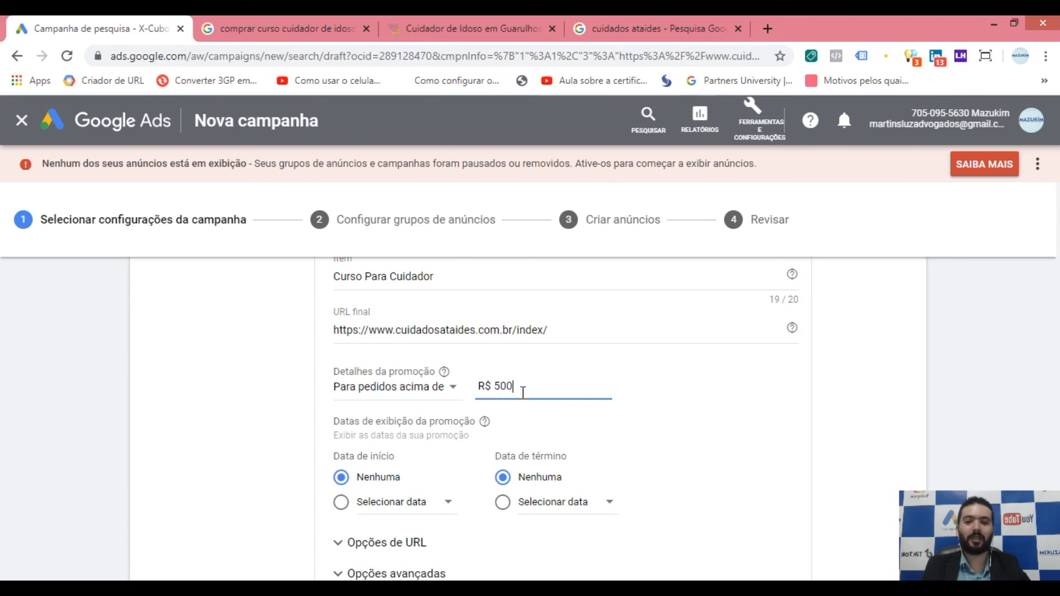
click(711, 440)
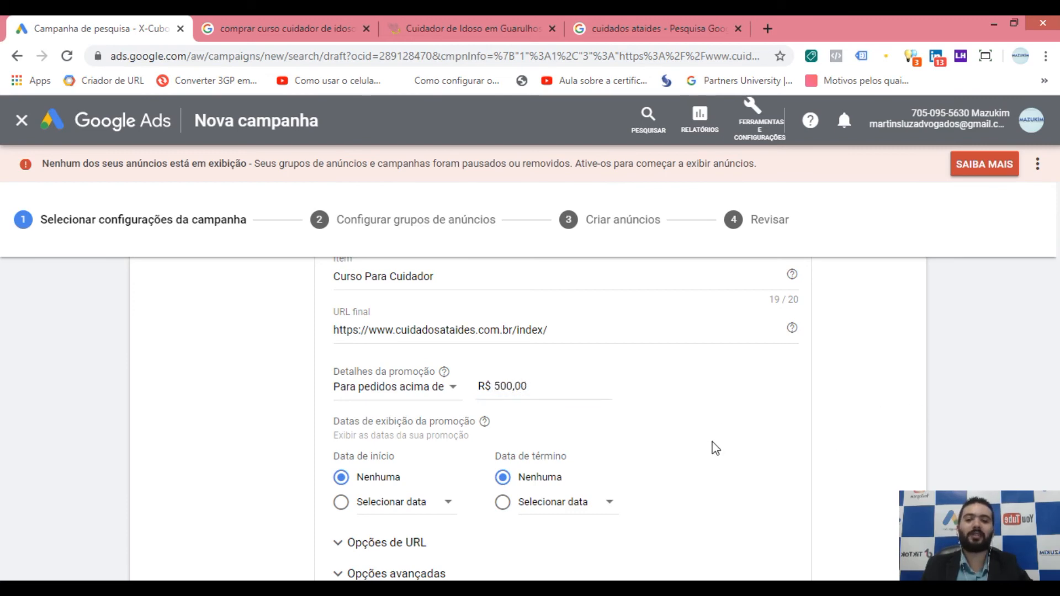
Review the promotion's minimum order amount, percentage discount, item and final URL.
click(527, 395)
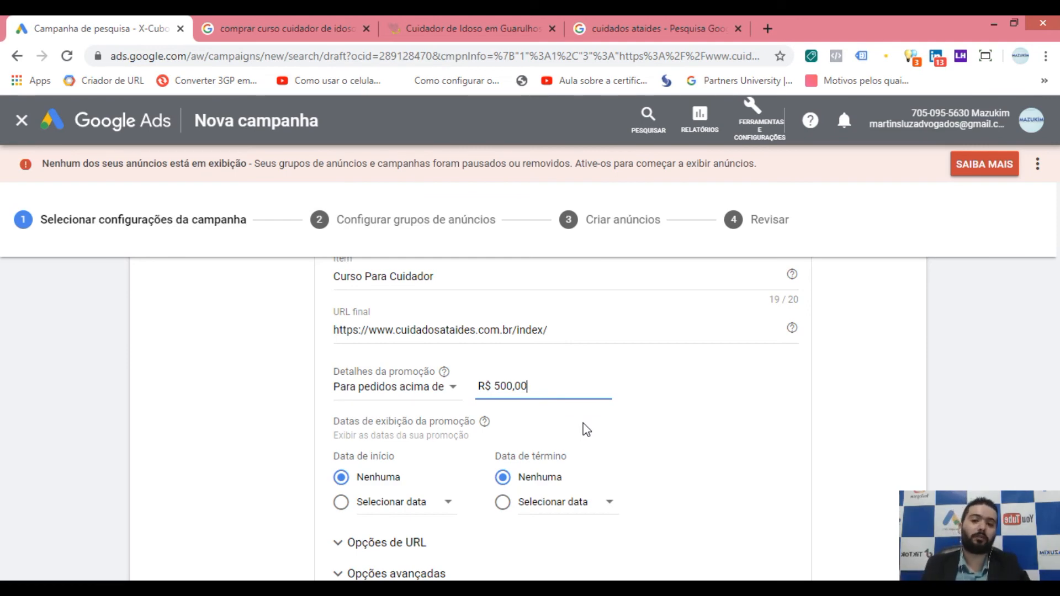
scroll(586, 429, up, 3)
drag(498, 385, 541, 389)
scroll(513, 403, down, 1)
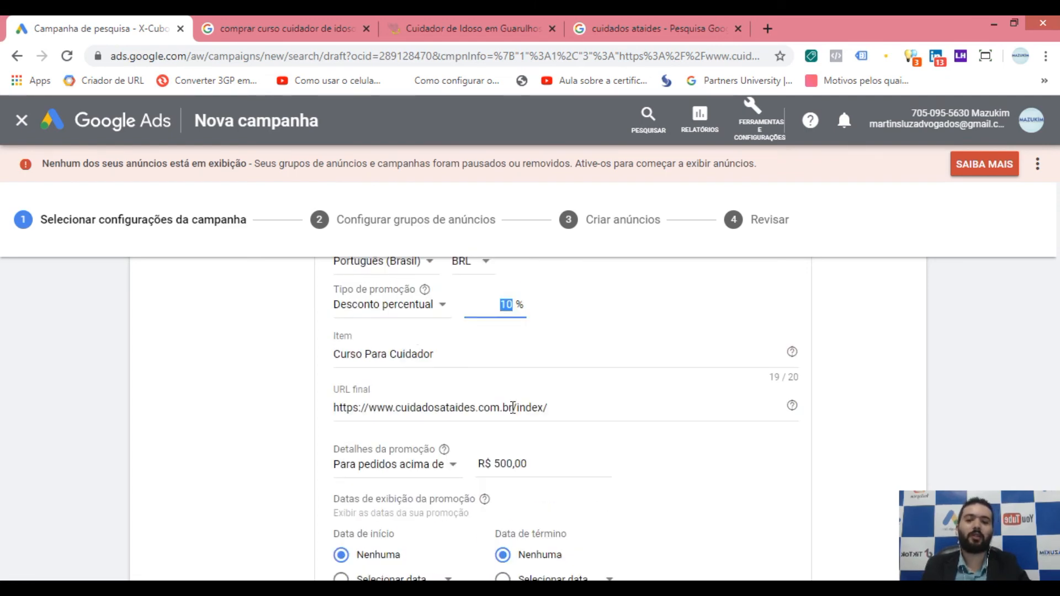
drag(445, 351, 321, 364)
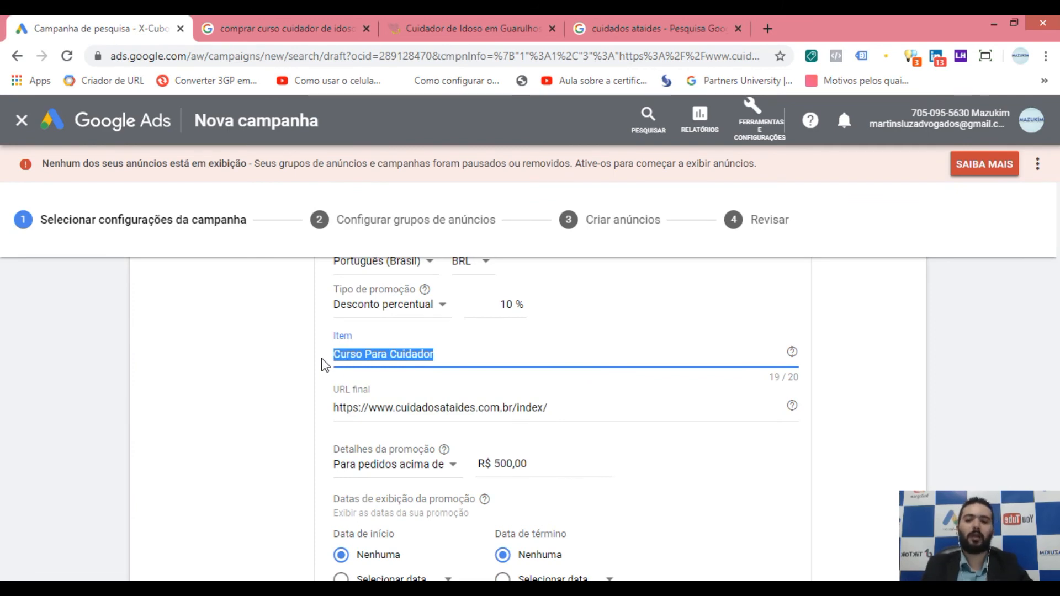
click(491, 409)
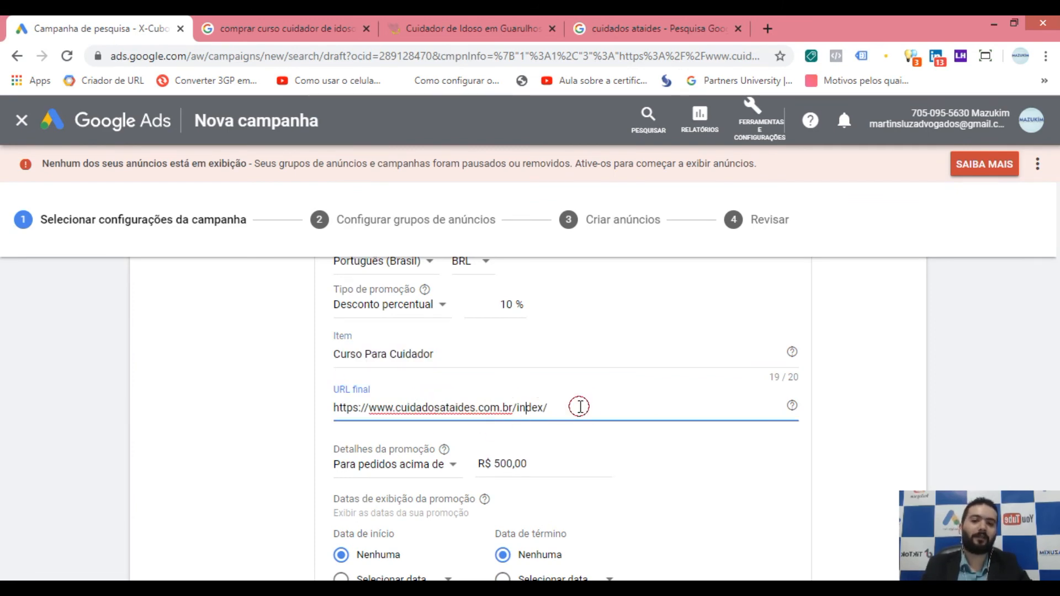
click(607, 419)
scroll(607, 419, down, 1)
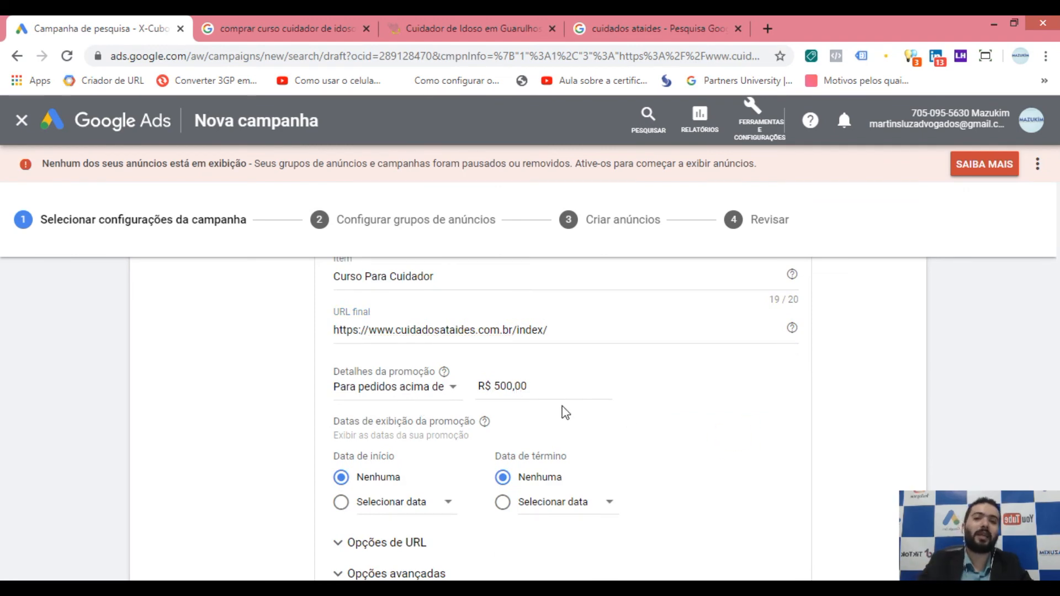
Set both the start date and the end date of the promotion to 22 de jun de 2020.
scroll(562, 406, down, 1)
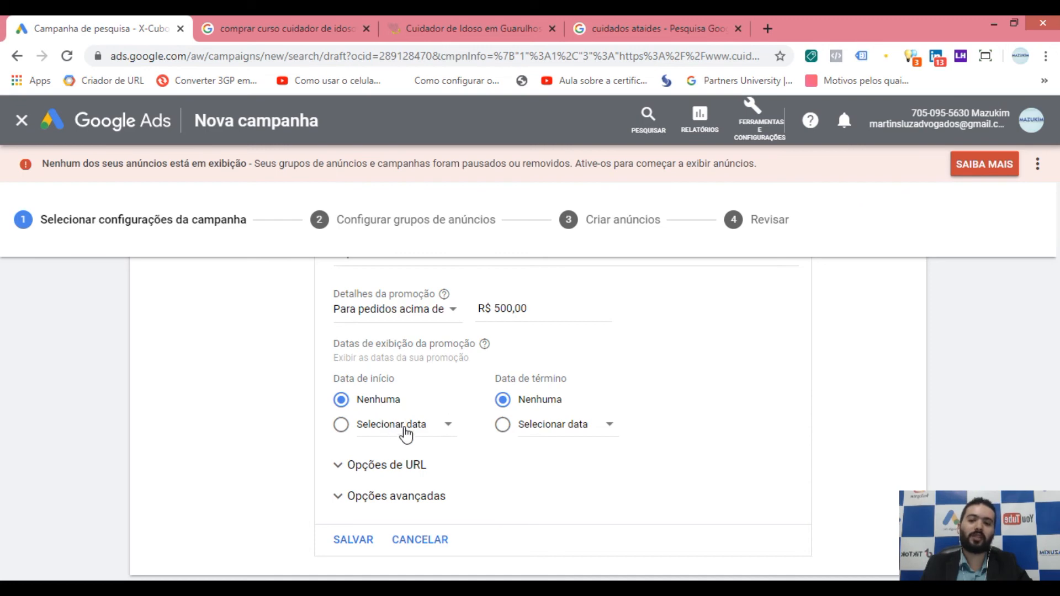
click(424, 439)
click(397, 366)
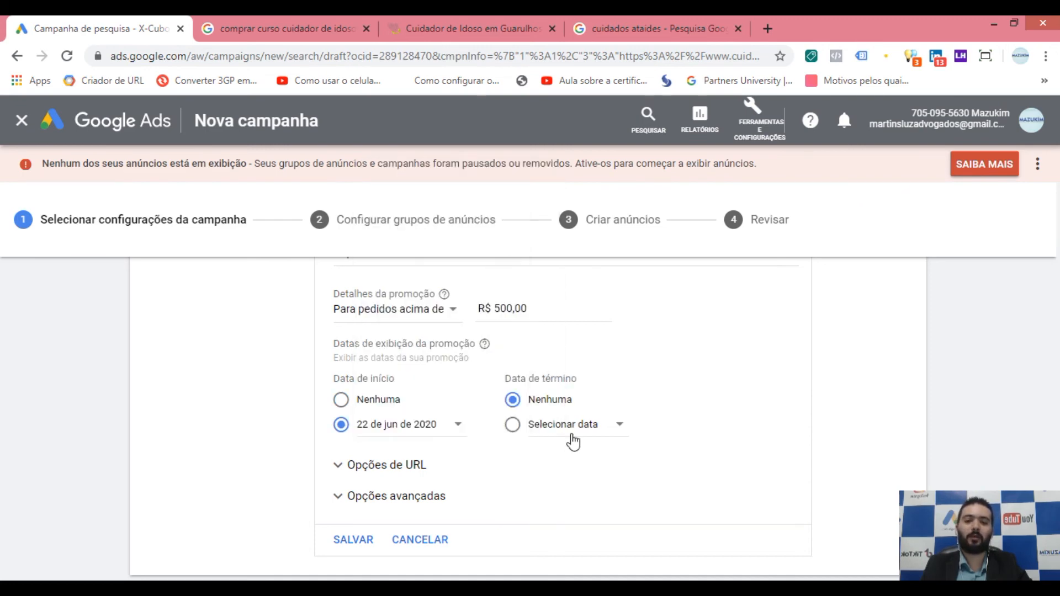
click(578, 436)
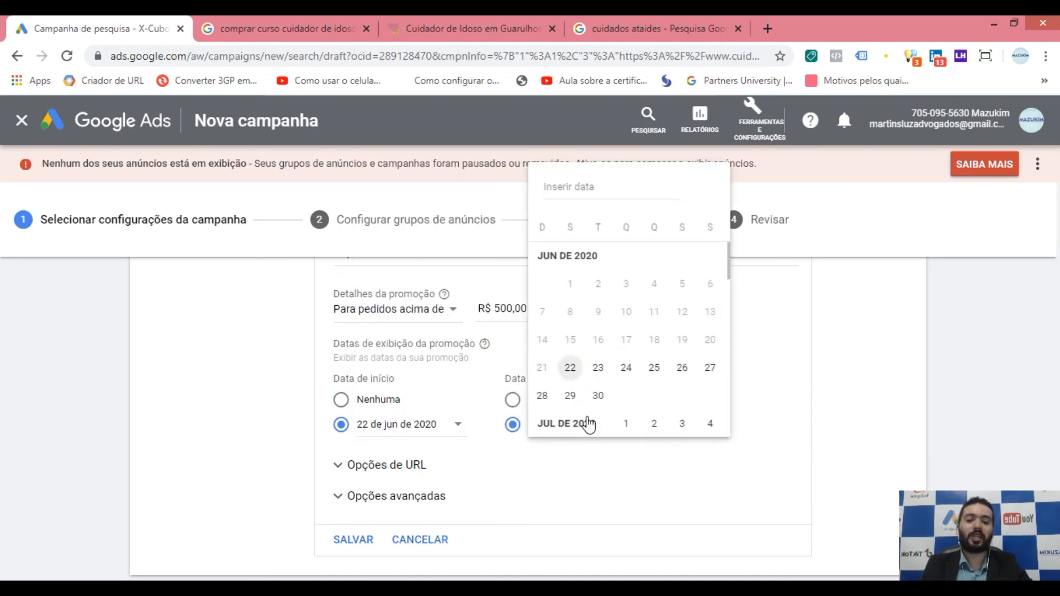
click(568, 367)
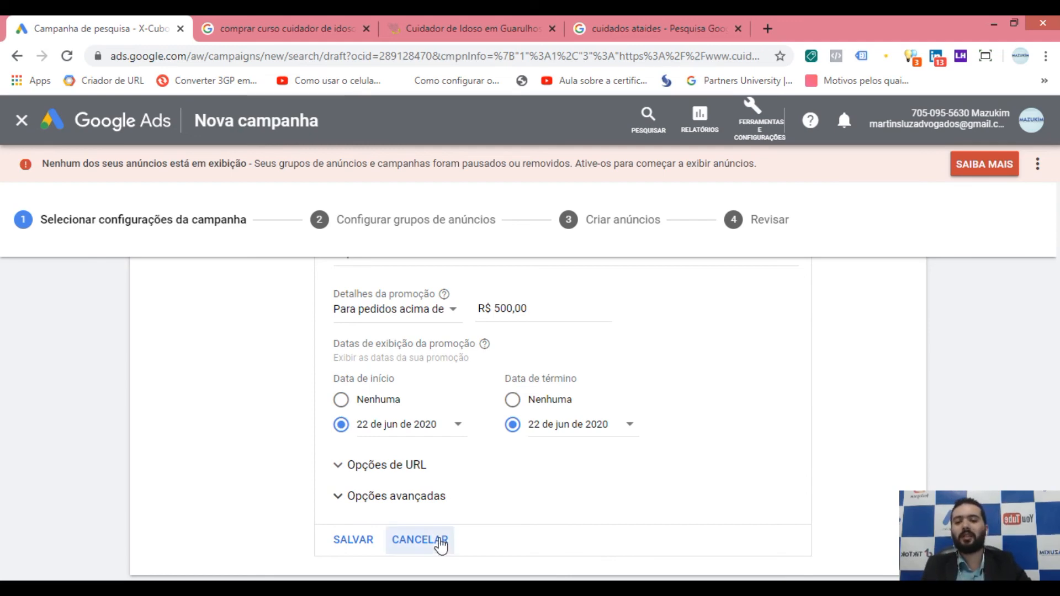
Set the promotion details to Nenhuma and save the promotion extension.
scroll(456, 462, up, 9)
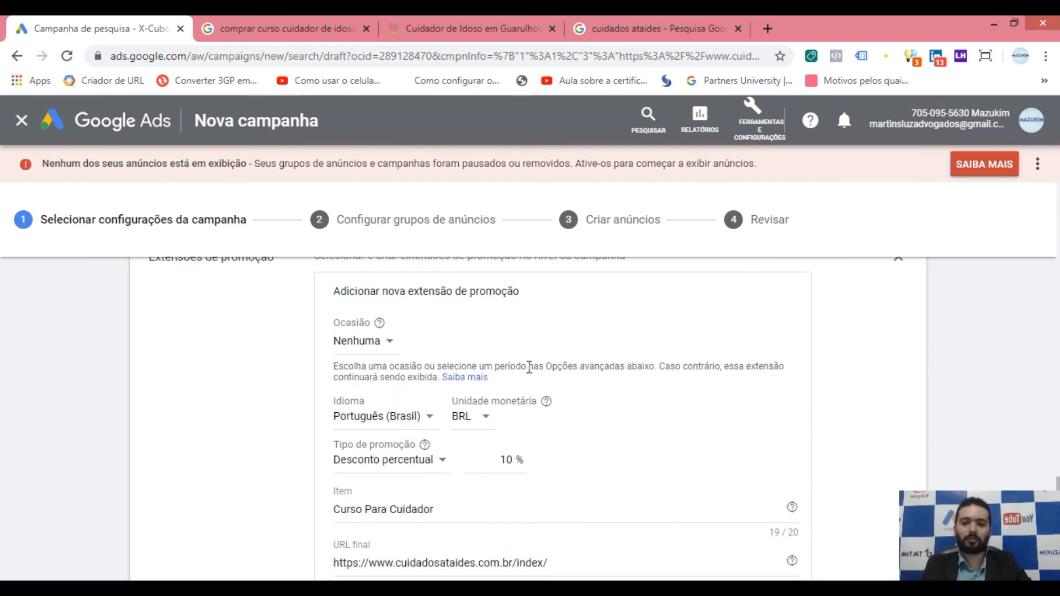
scroll(435, 442, down, 8)
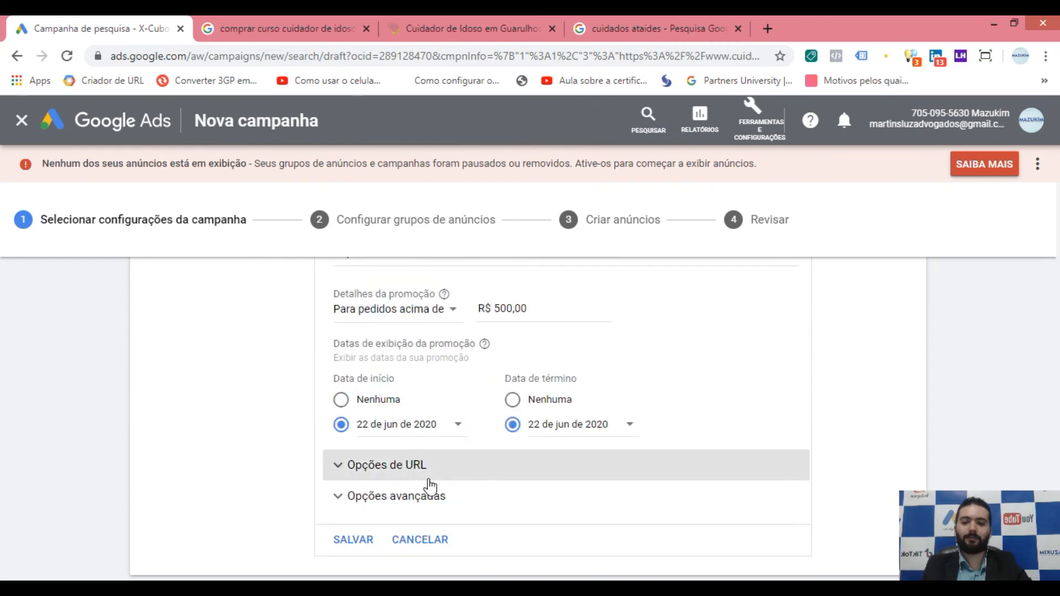
scroll(462, 458, up, 1)
click(433, 393)
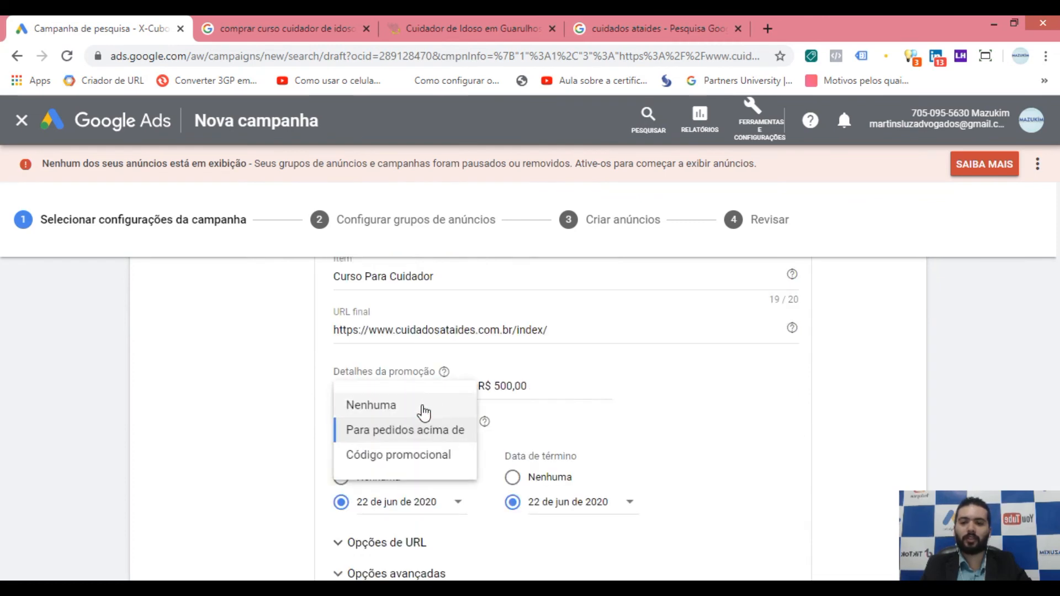
click(252, 402)
scroll(442, 399, up, 1)
scroll(429, 401, down, 4)
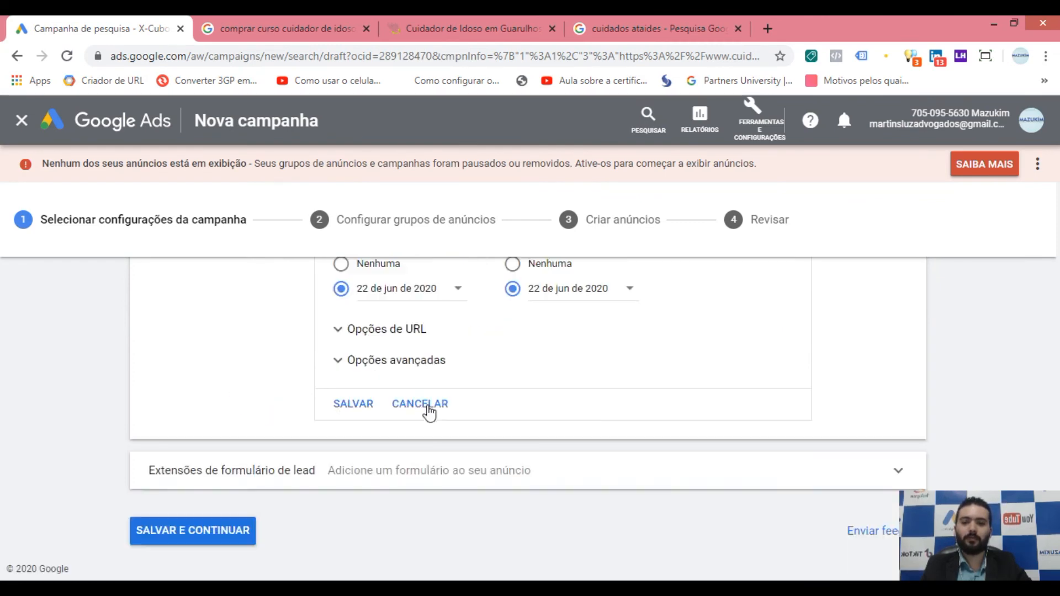
click(355, 410)
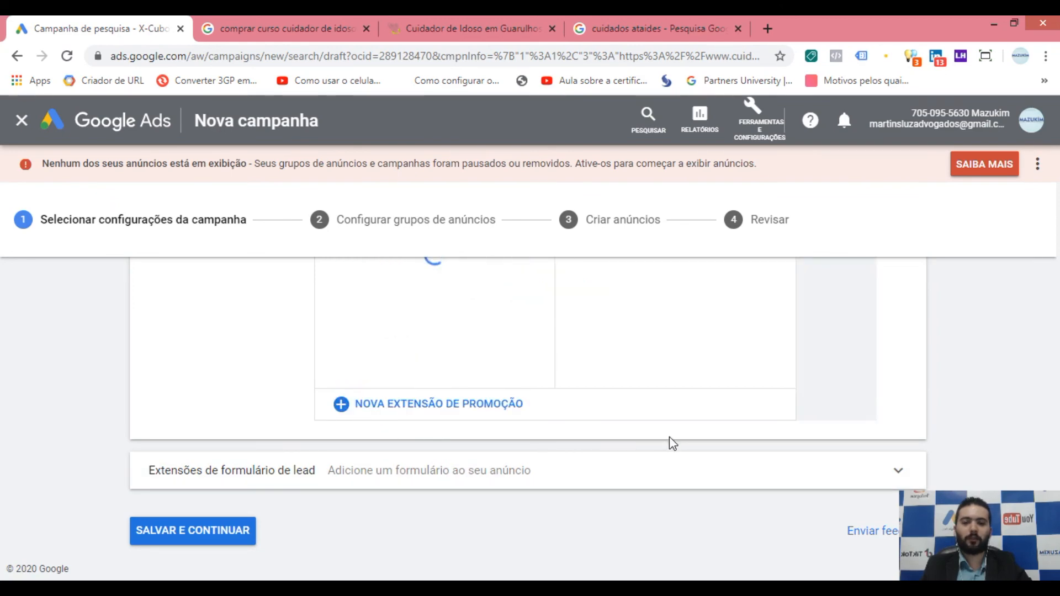
Preview the saved promotion extension in a mobile ad, hide the preview and open the extension for editing.
click(852, 536)
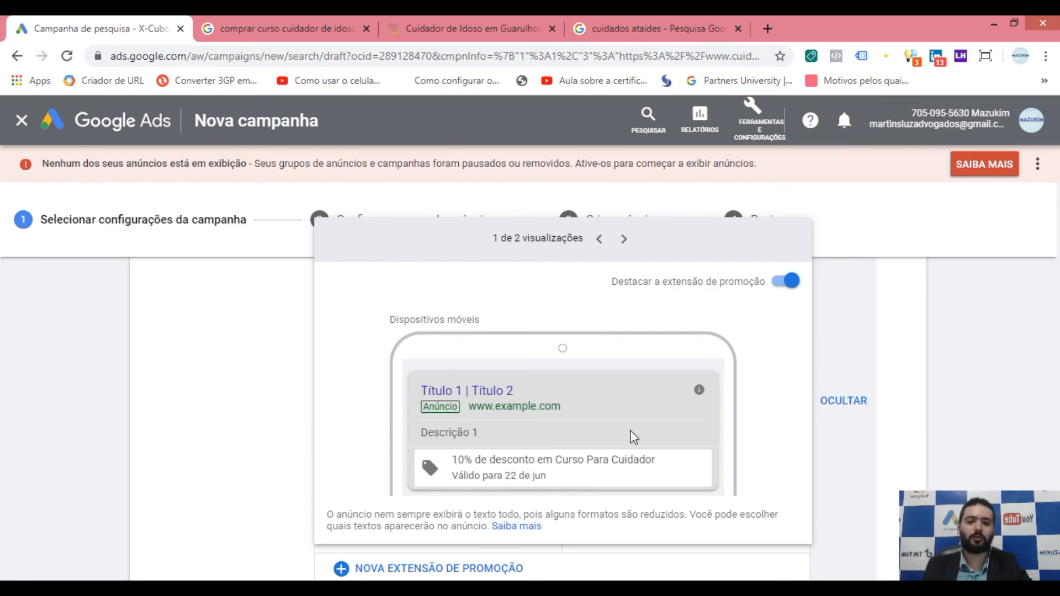
click(861, 424)
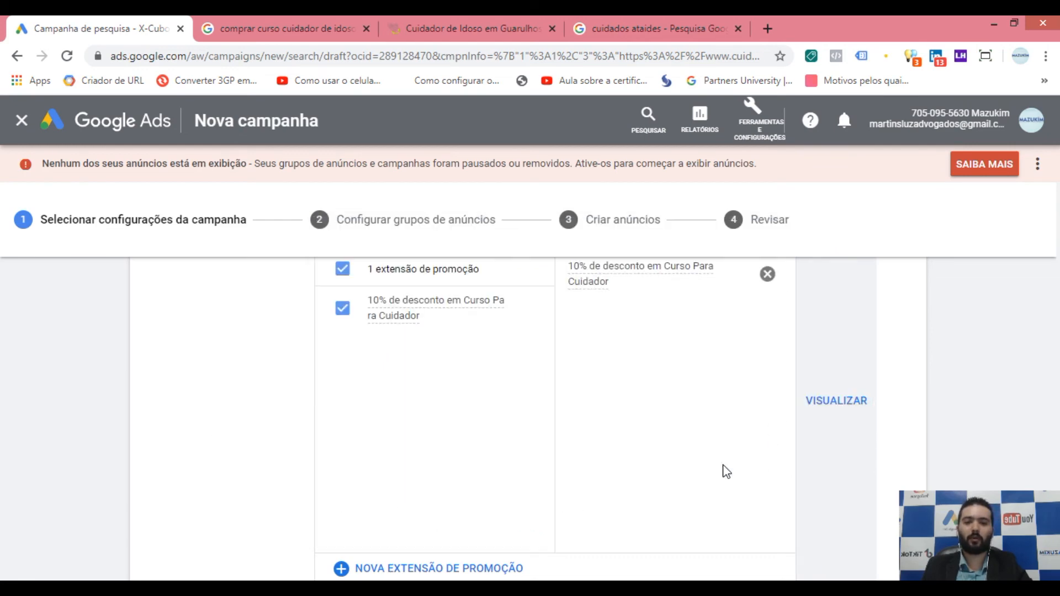
scroll(535, 440, up, 3)
click(736, 428)
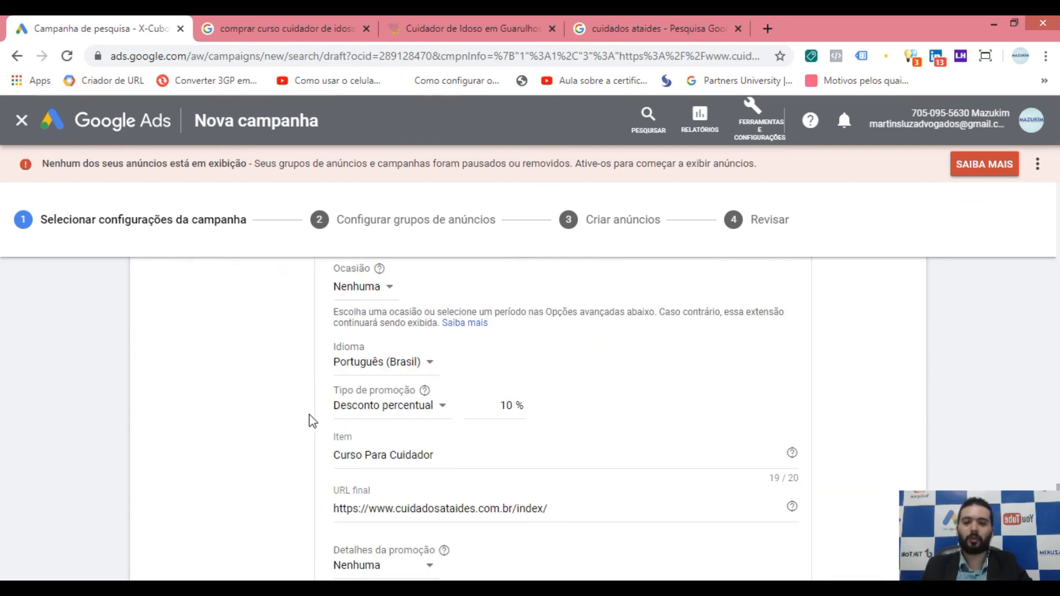
Set the promotion's start and end dates to Nenhuma, save the extension and collapse the promotion extensions section.
scroll(309, 420, down, 4)
click(352, 431)
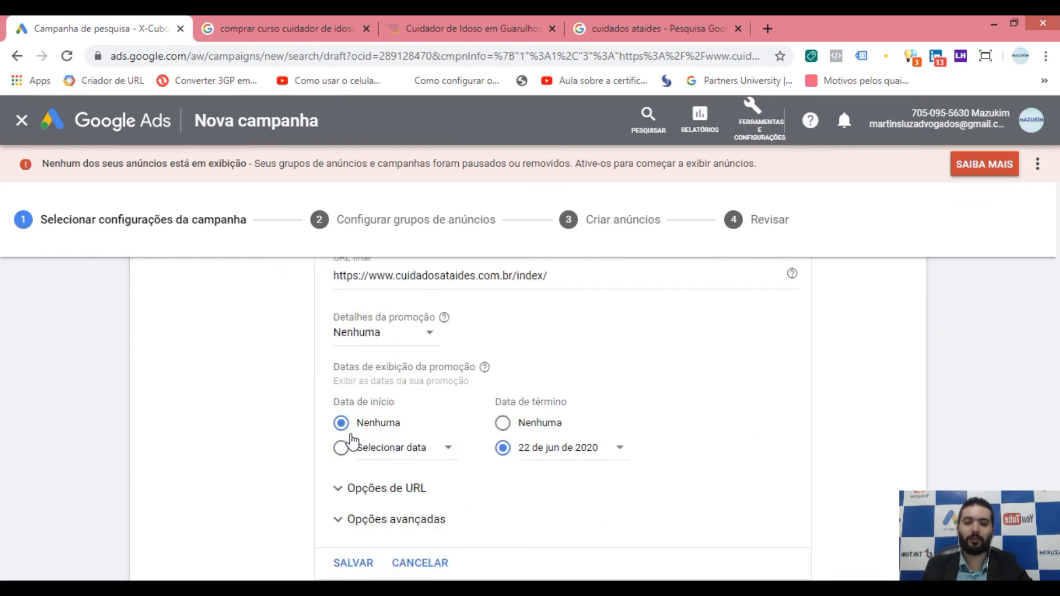
click(502, 423)
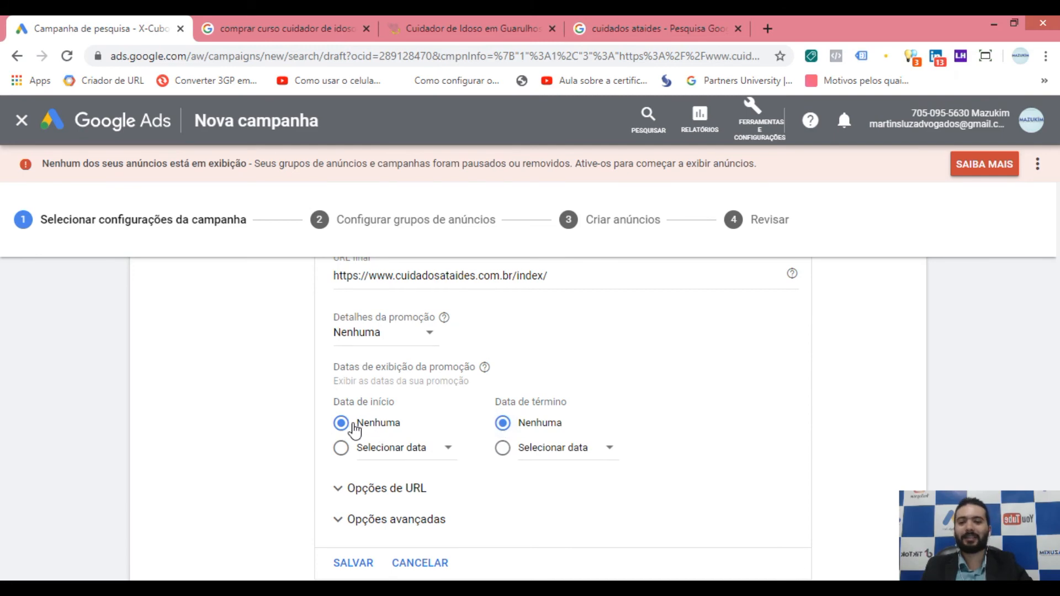
scroll(309, 436, down, 3)
click(368, 406)
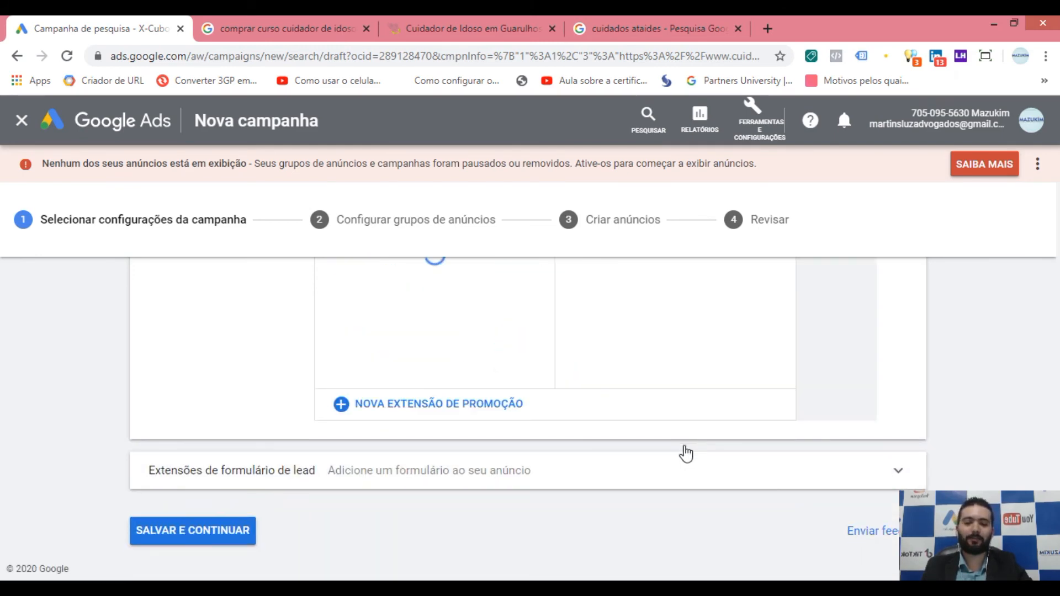
click(900, 276)
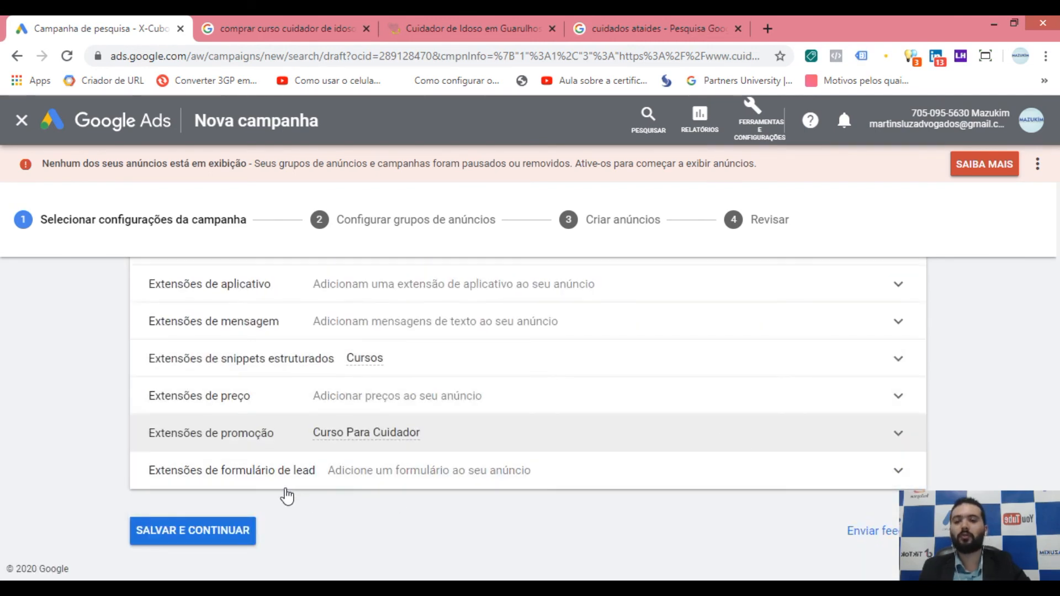
Start creating a lead form extension for the campaign and accept its terms of service.
click(465, 482)
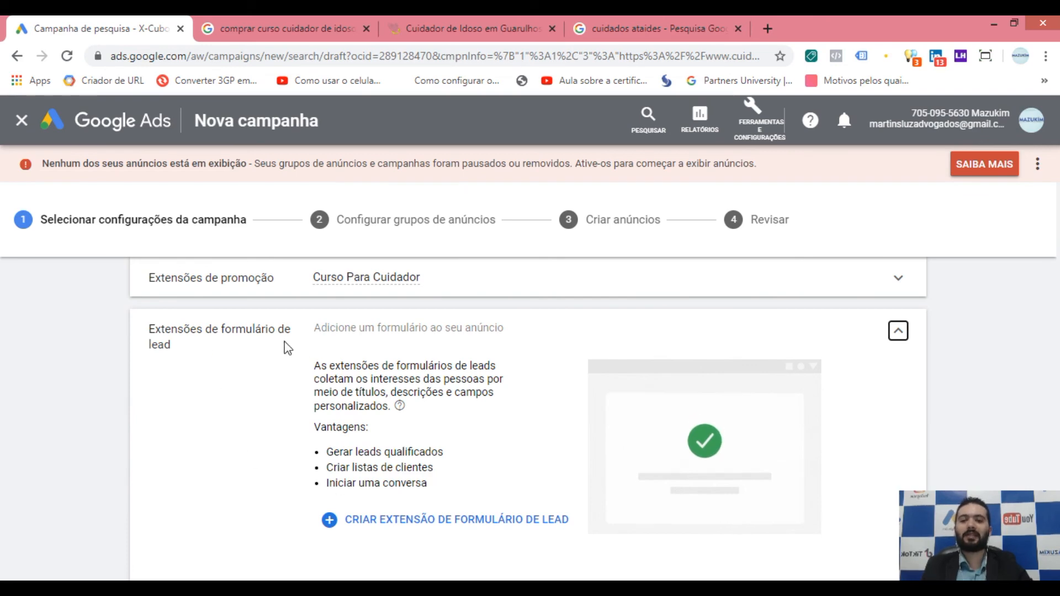
click(427, 527)
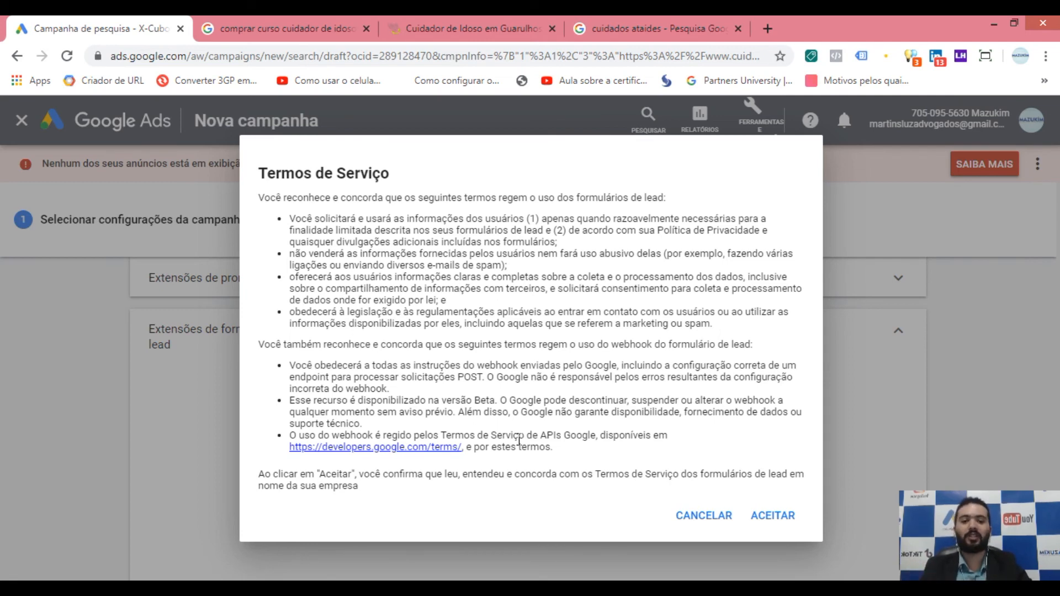
click(779, 521)
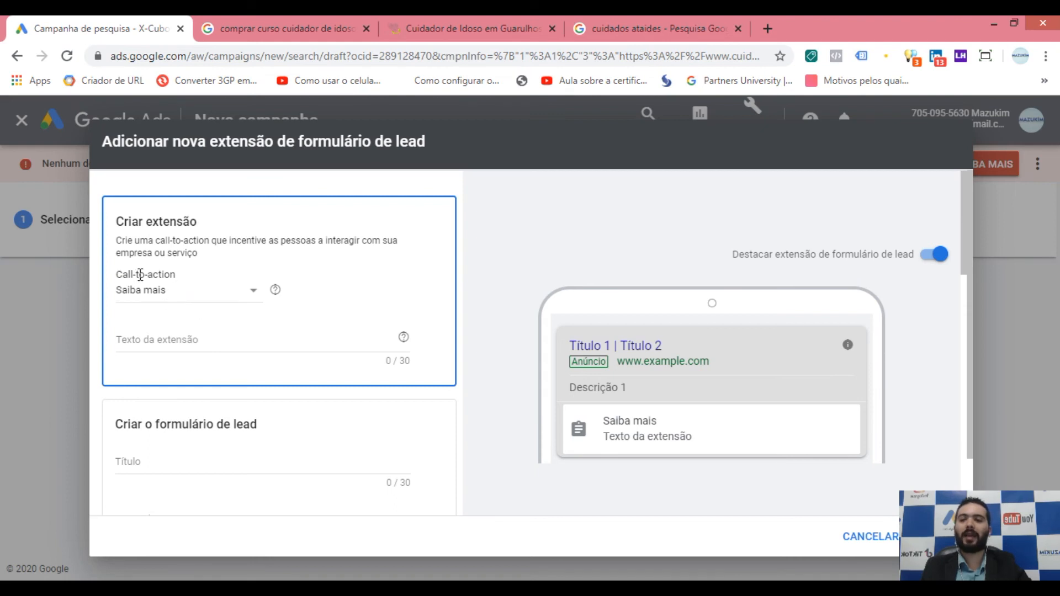
Set the lead form extension's call-to-action to Contato and its extension text to "Curso Cuidador de Idosos", checking the ad preview.
click(186, 304)
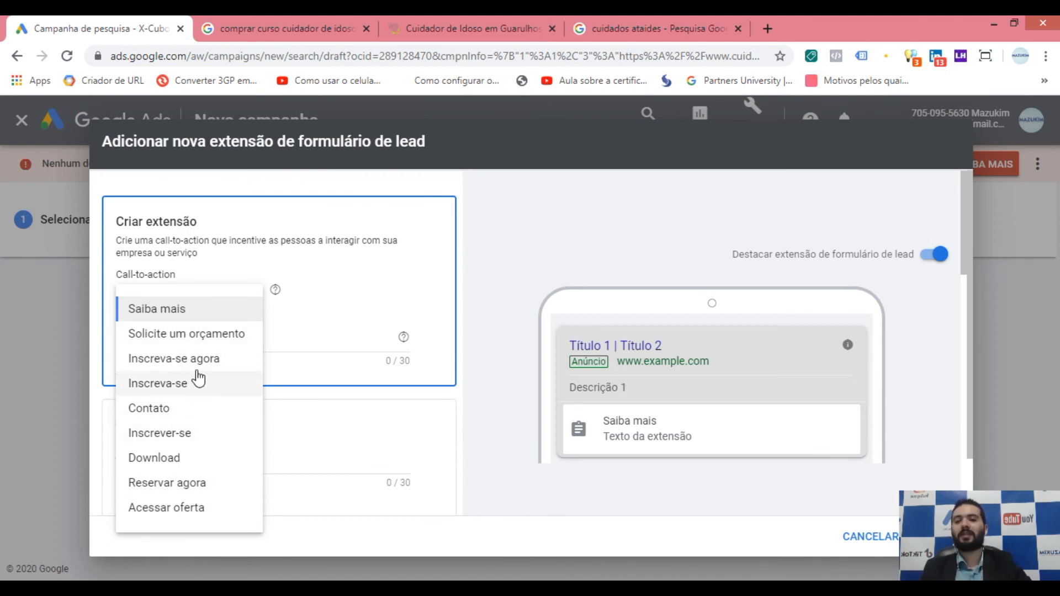
click(191, 414)
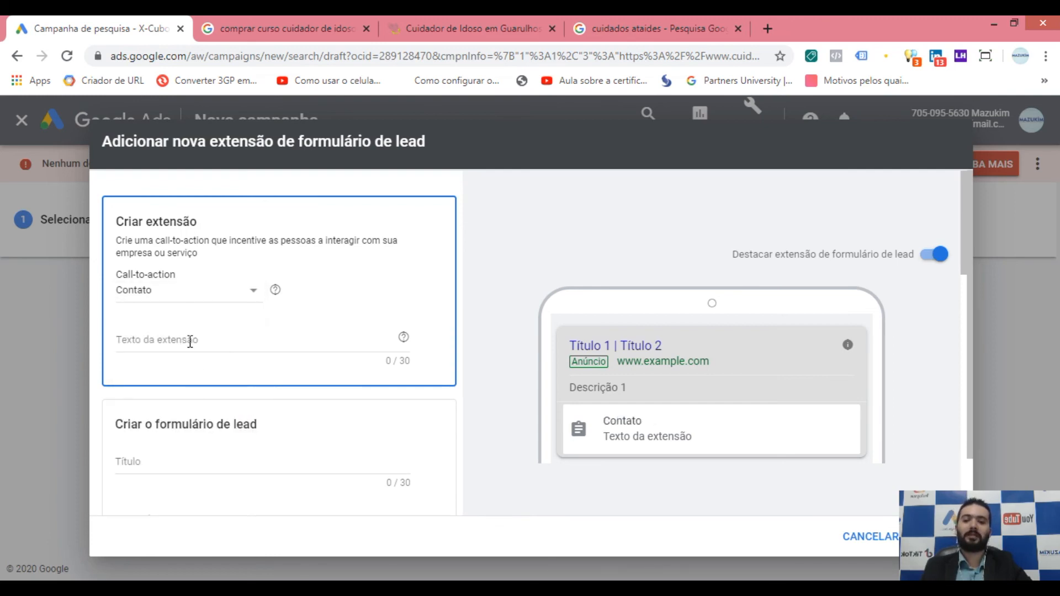
click(206, 339)
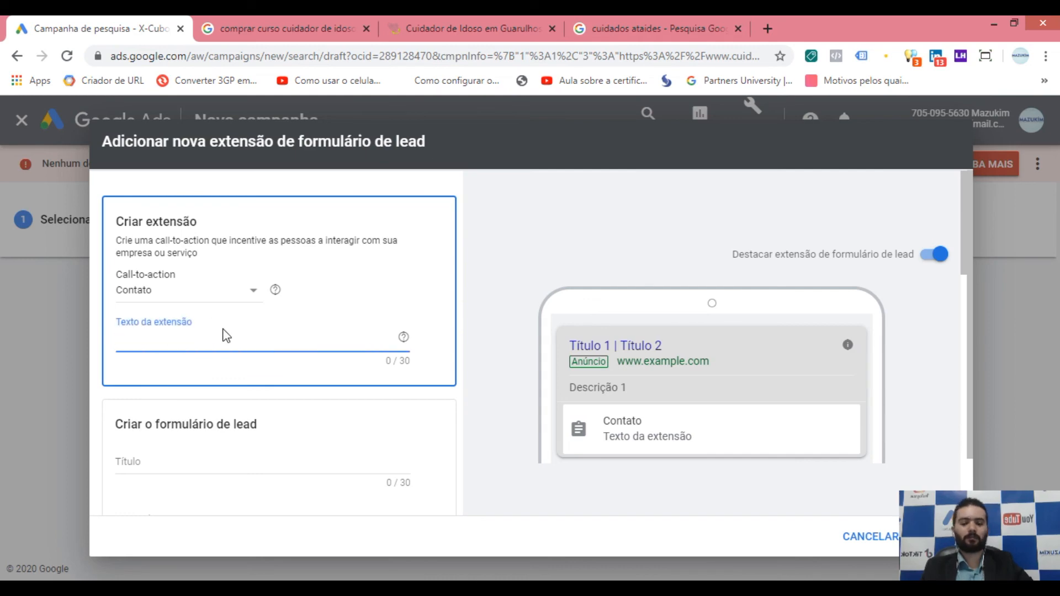
text(Curso Cuid)
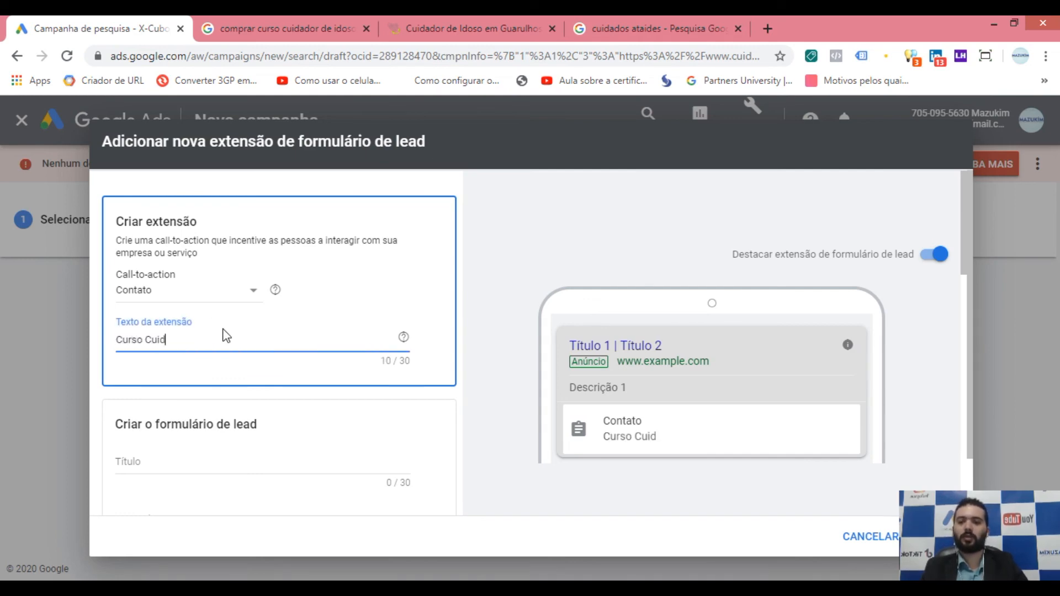
text(ador de Idosos)
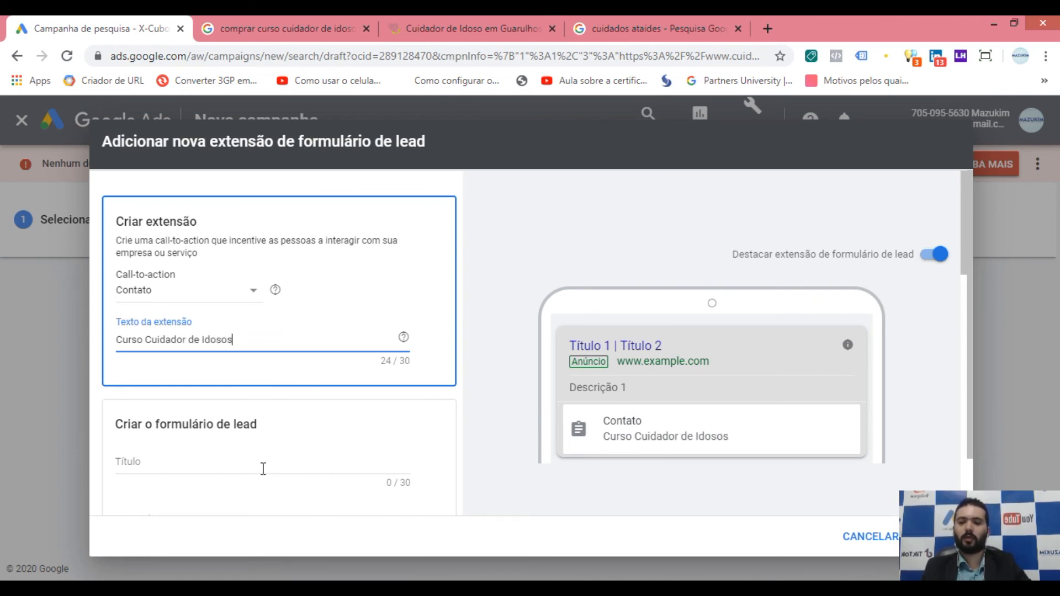
click(224, 465)
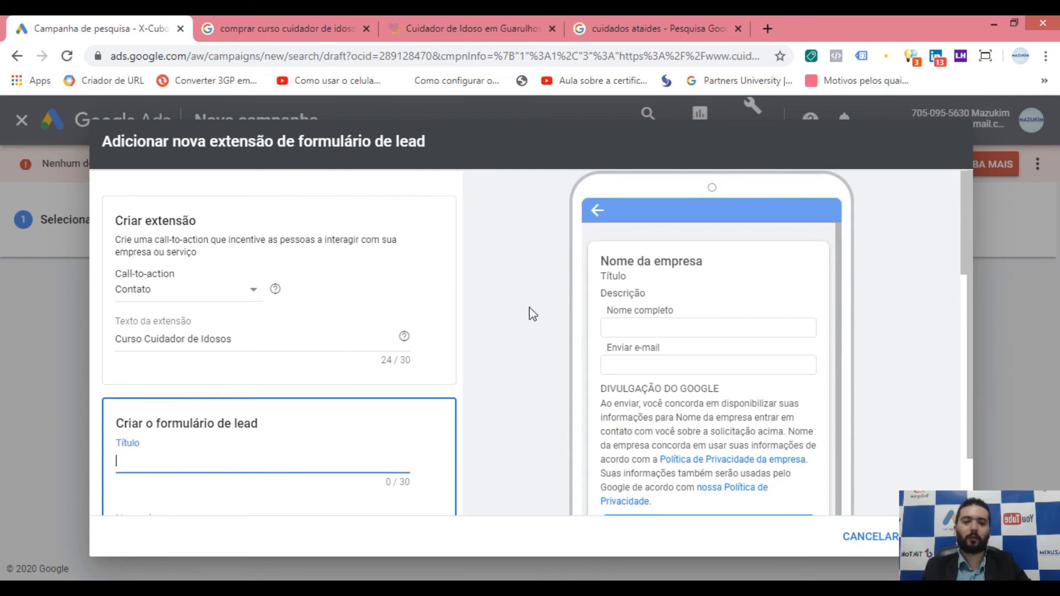
click(187, 342)
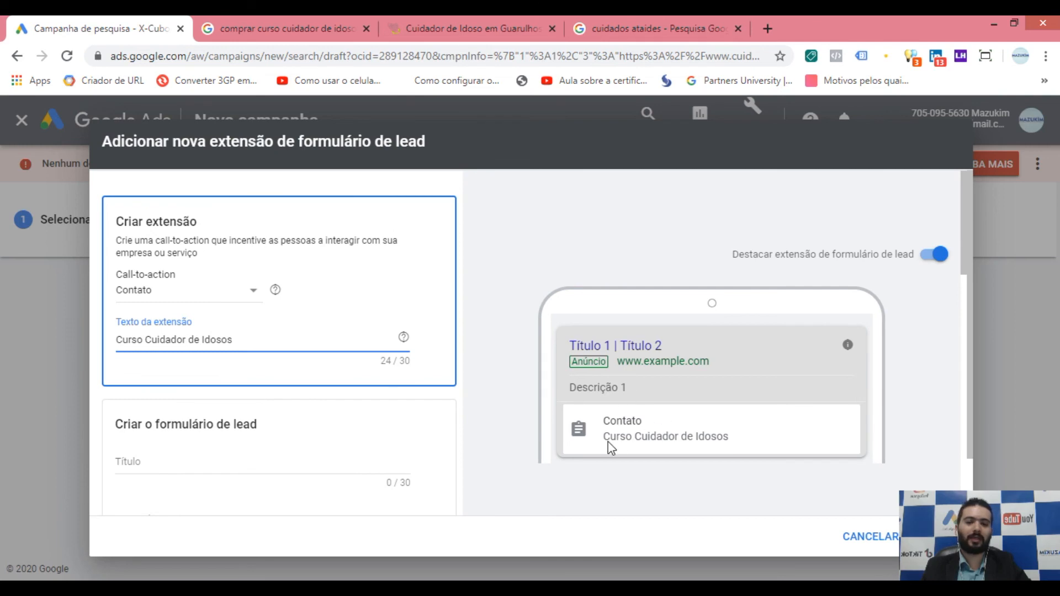
Title the lead form "Curso Cuidador de Idosos".
click(234, 463)
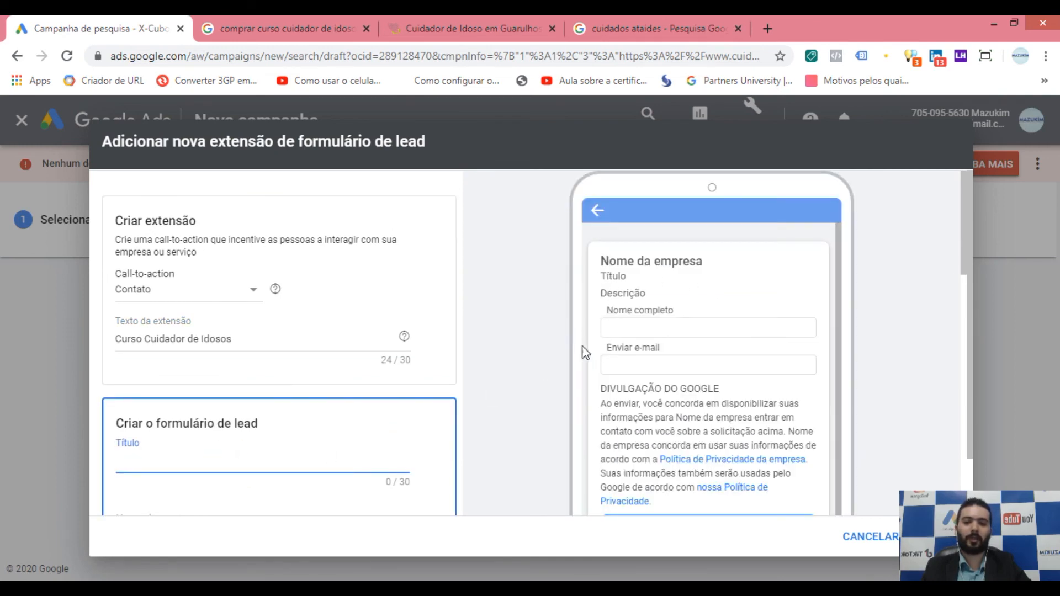
click(193, 466)
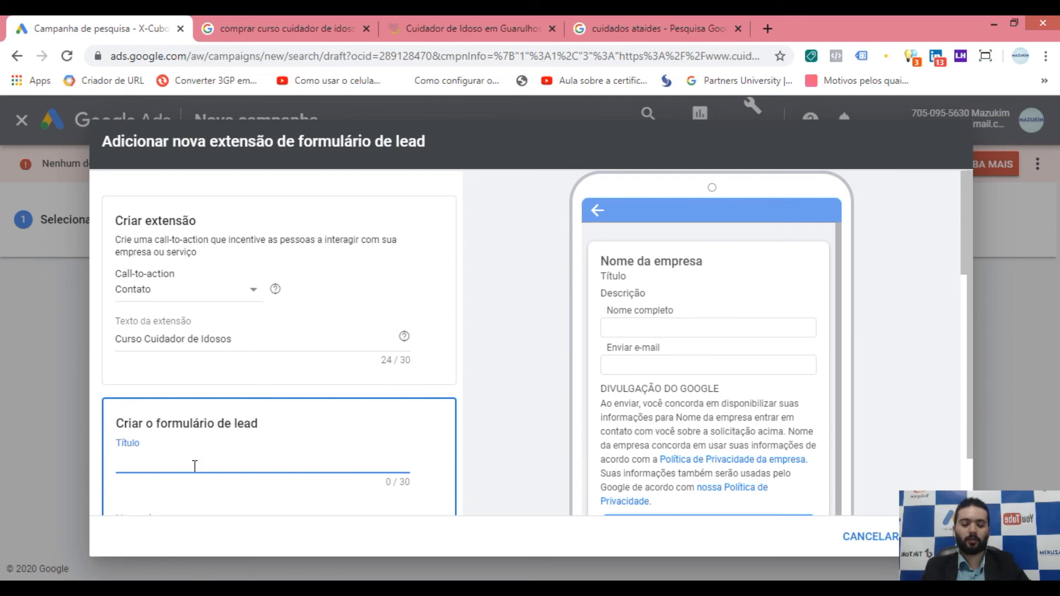
text(Curs)
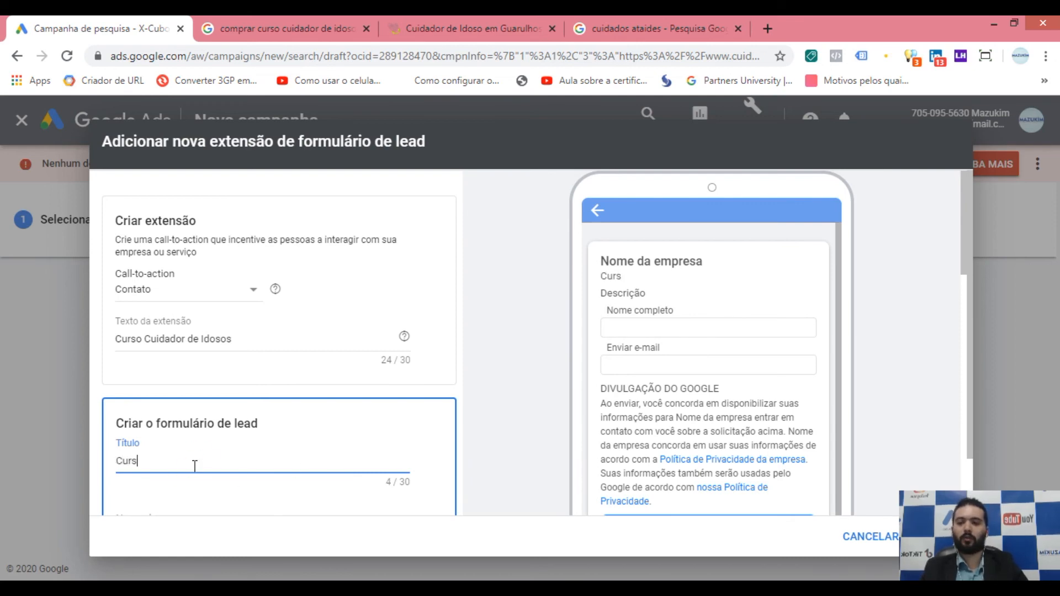
text(o Para Cui)
key(BackSpace)
key(BackSpace)
key(BackSpace)
key(BackSpace)
text(urso Cuid)
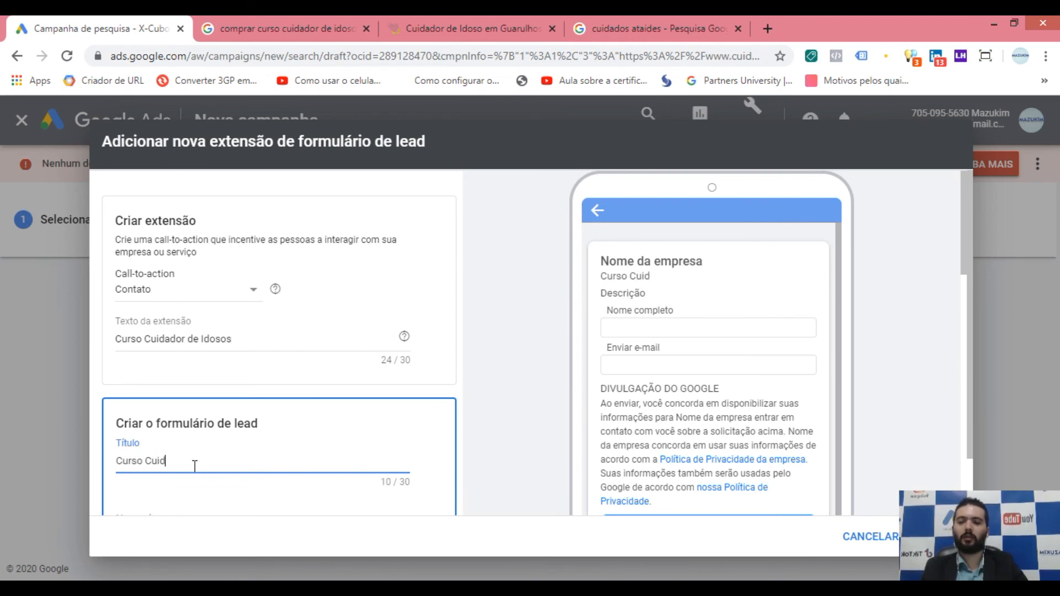
text(ador de Idosos)
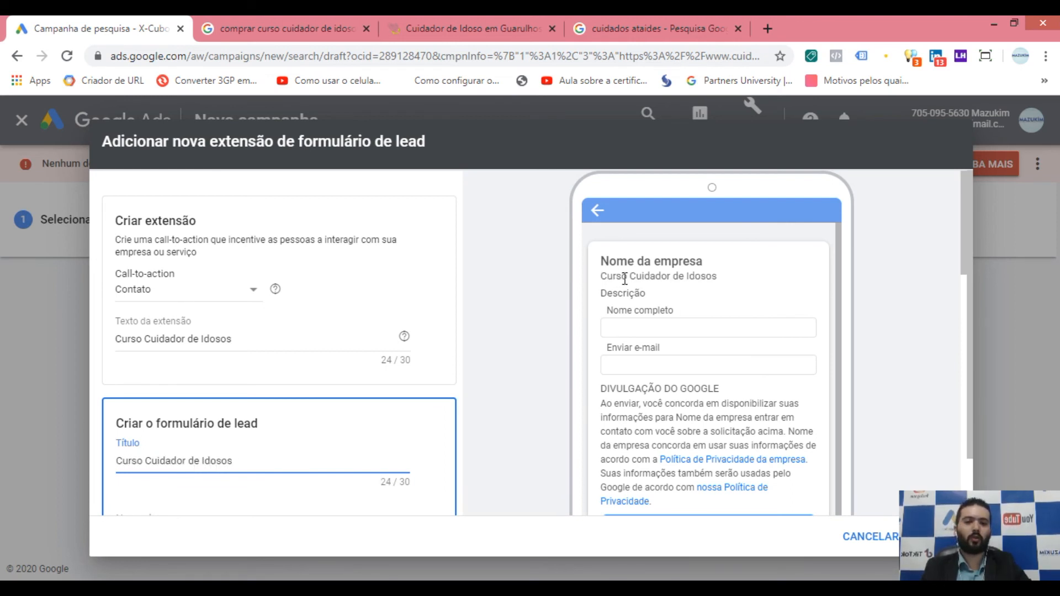
Enter "Cuidados Ataídes" as the company name in the lead form.
scroll(293, 457, down, 3)
click(174, 355)
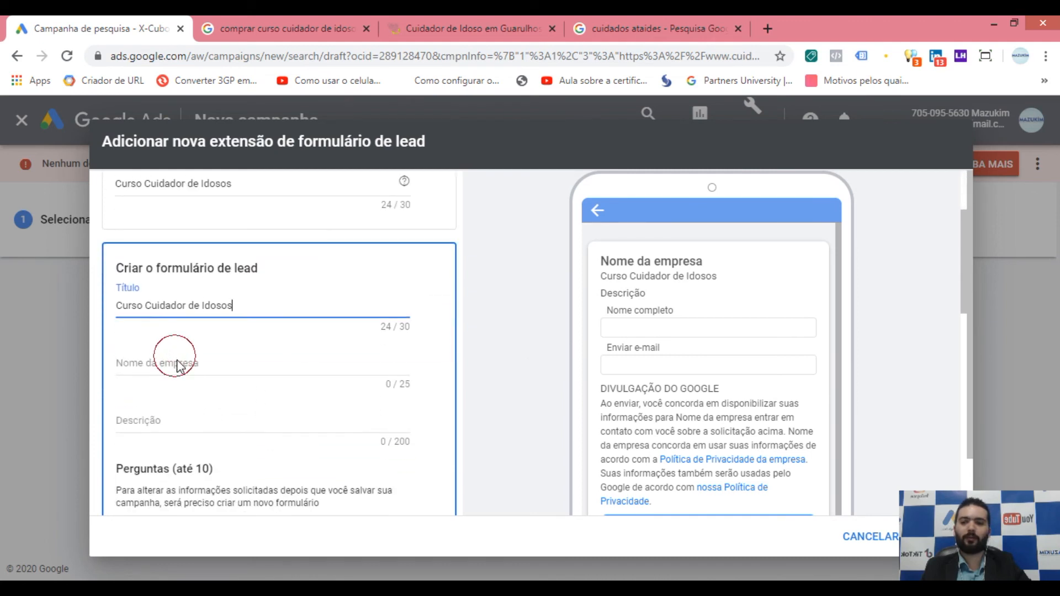
text(Cu)
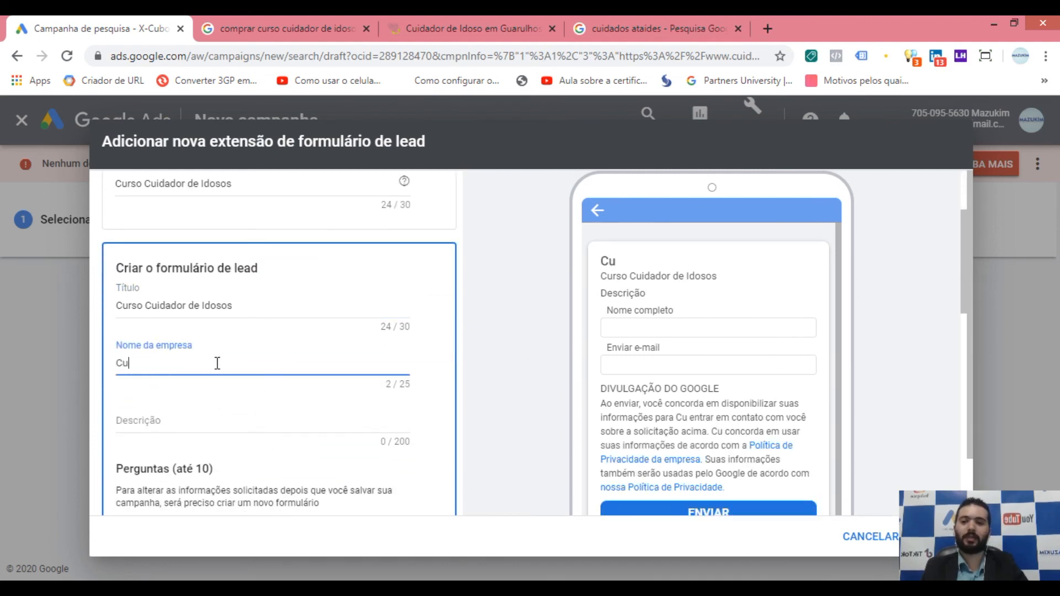
text(idados Ata)
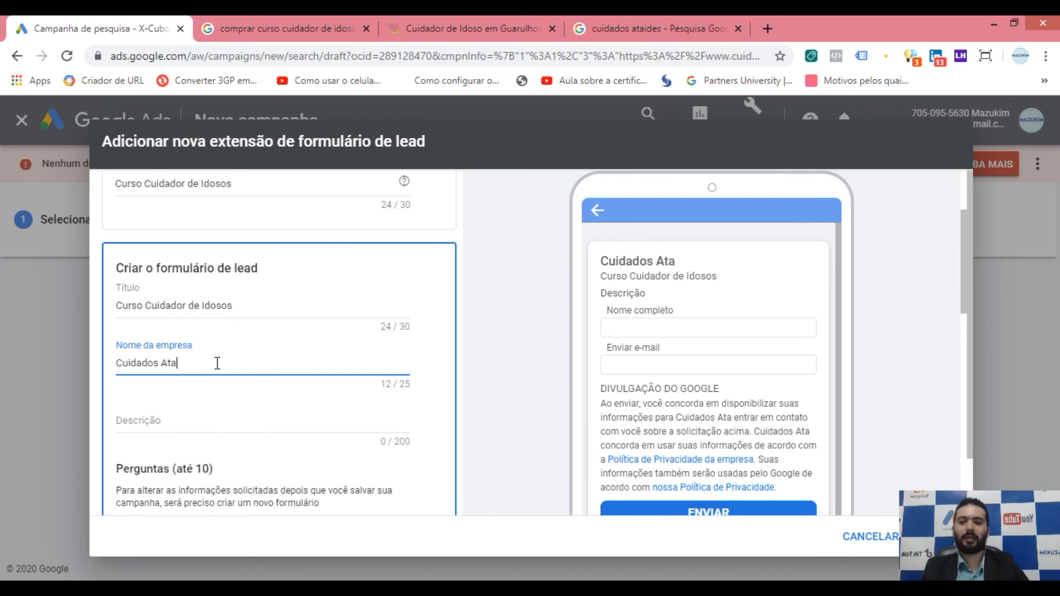
text(ídes)
Begin the lead form's description with "Comece a Estudar Hoje Mesmo e Torne-se um Cuidador Certificado.".
click(142, 419)
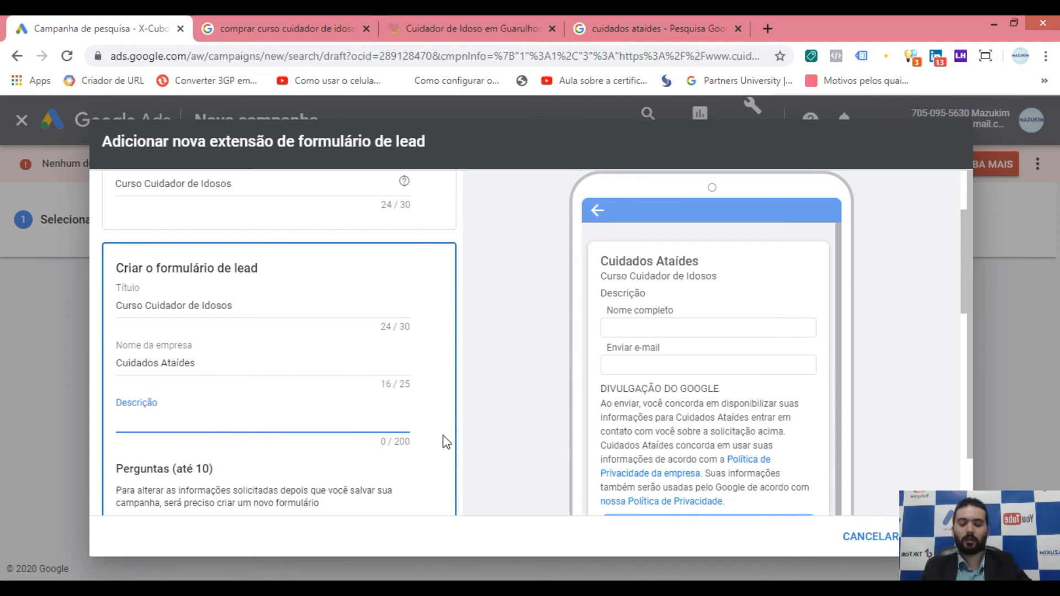
text(Co)
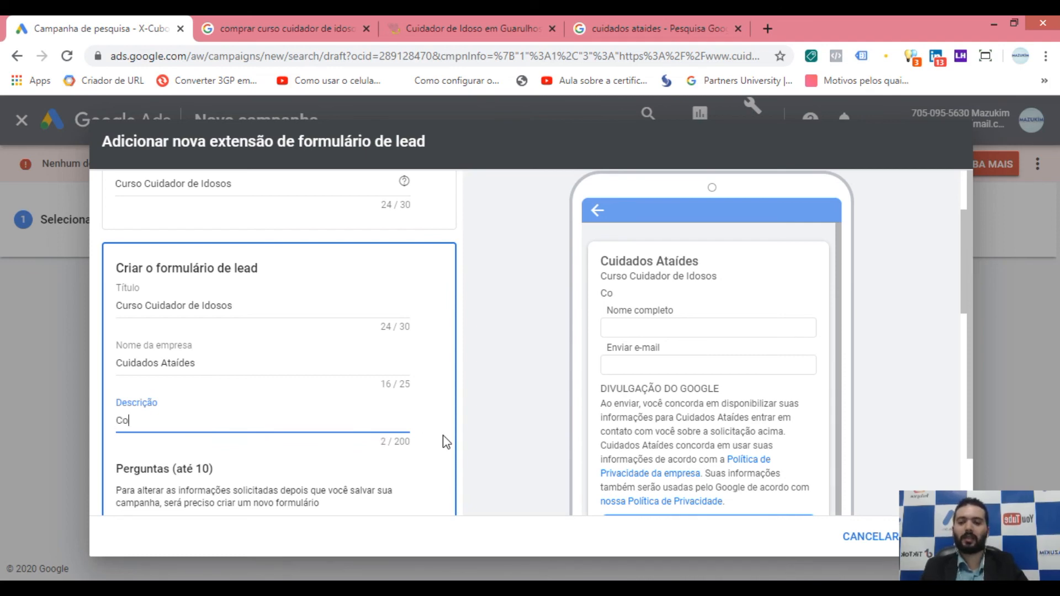
text(mece a Estudar)
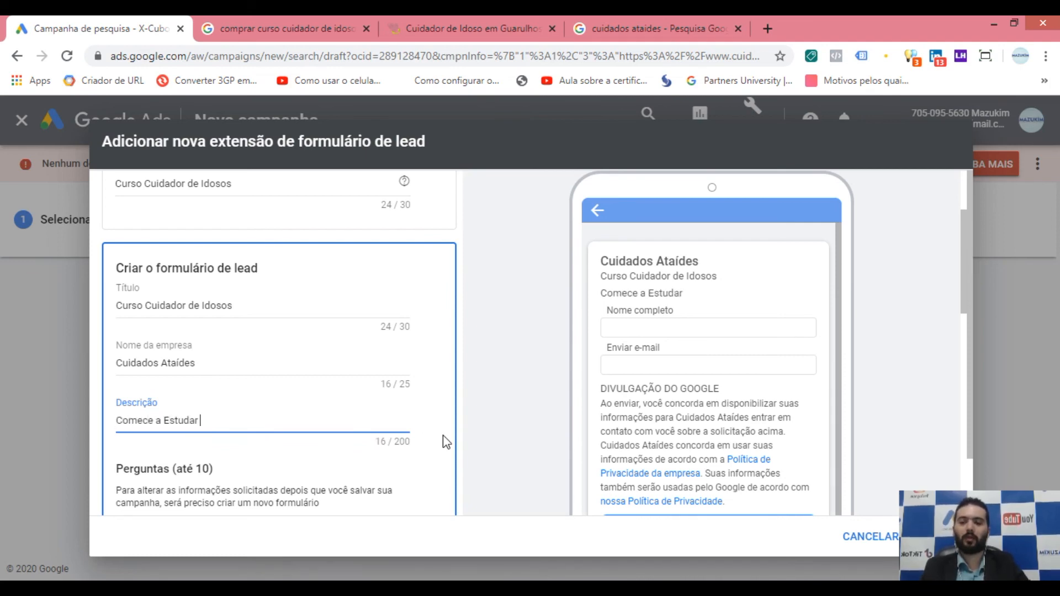
text( Hoje Mesmo )
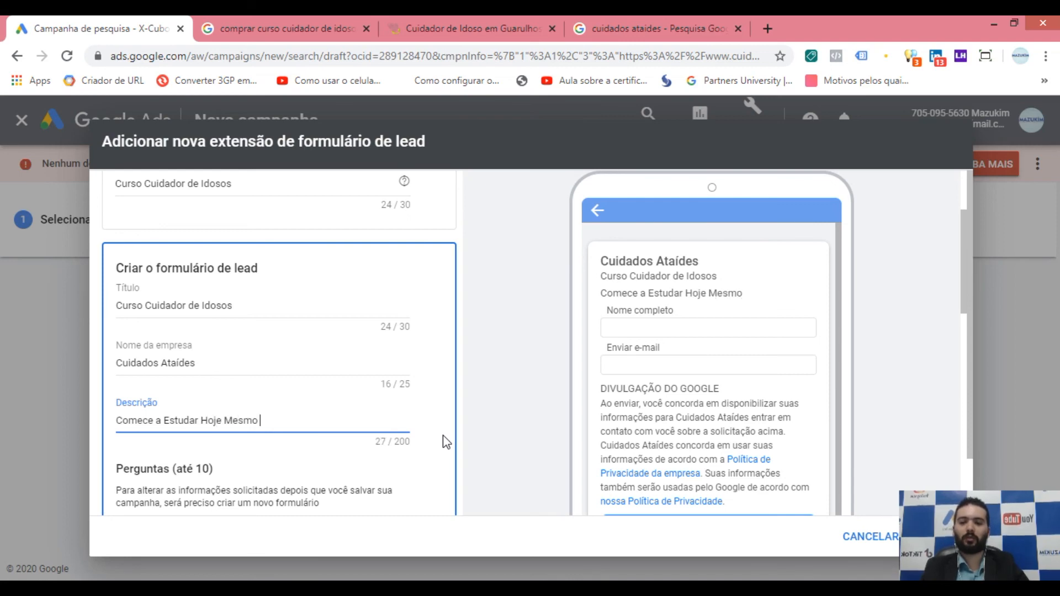
text(e Torne-s)
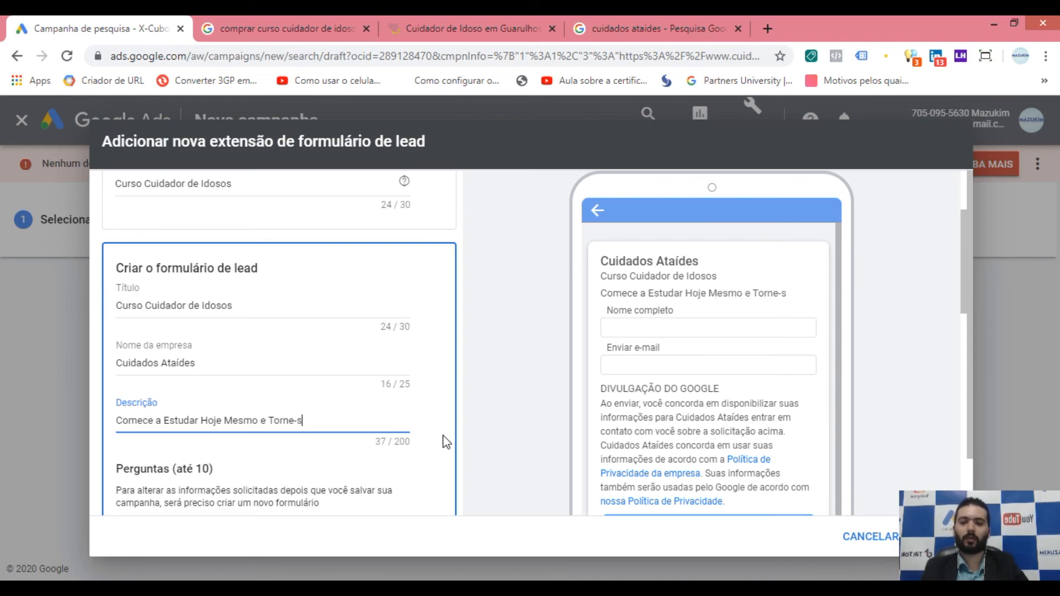
text(e um Cuid)
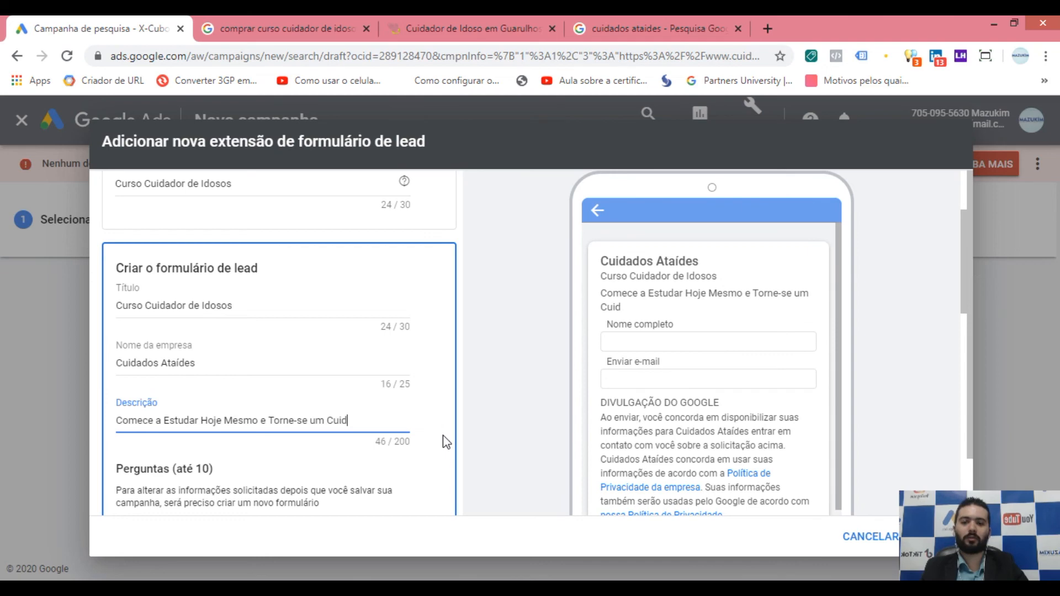
text(ador Certificado N)
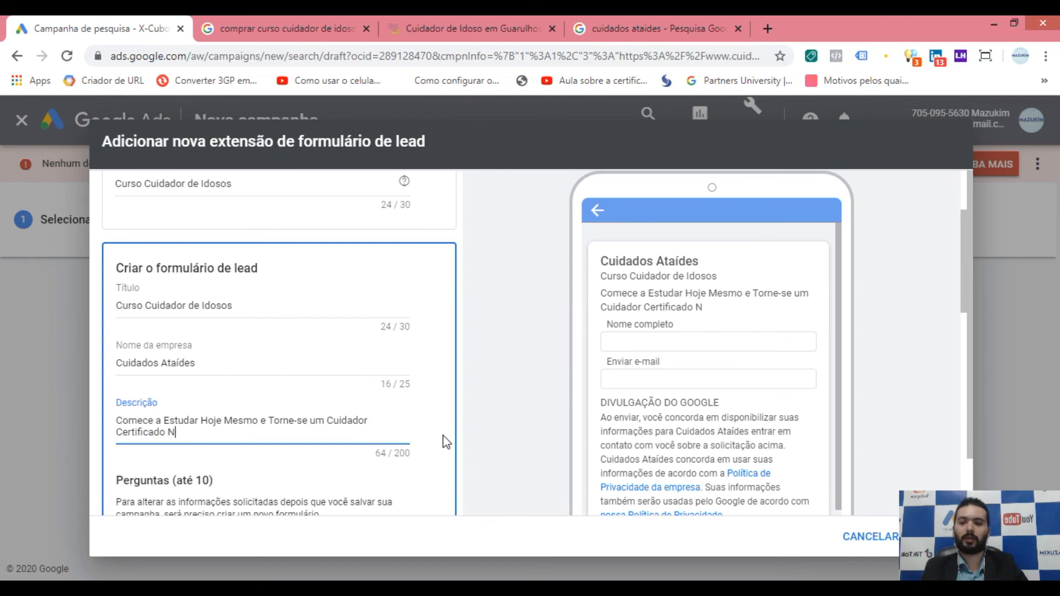
text(acionalmente)
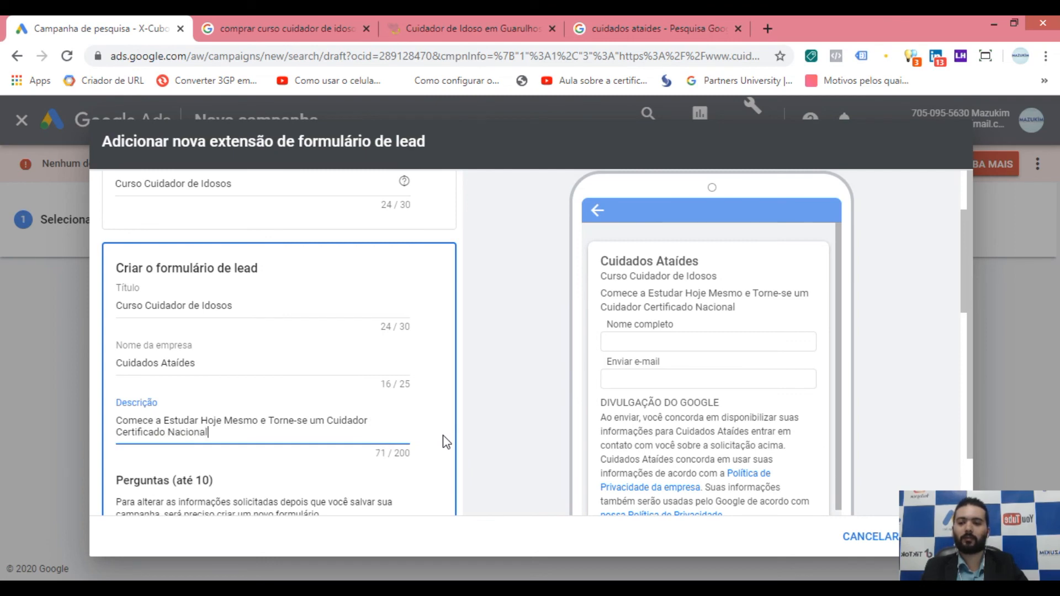
key(shift+Left)
key(shift+Left)
key(shift+Left)
key(shift+Left)
key(shift+Left)
key(shift+Left)
key(shift+Left)
key(shift+Left)
key(shift+Left)
key(shift+Left)
key(shift+Left)
key(shift+Left)
key(BackSpace)
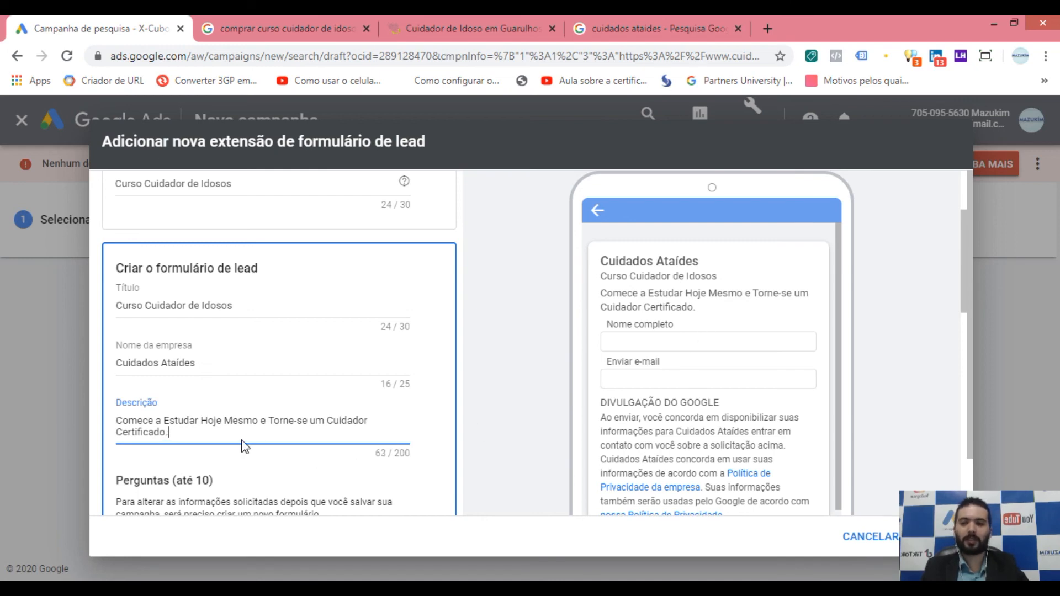
Add the sentence "Preencha o Formulário Abaixo e Entraremos em Contato Com Você" to the end of the lead form's description.
text(Preench)
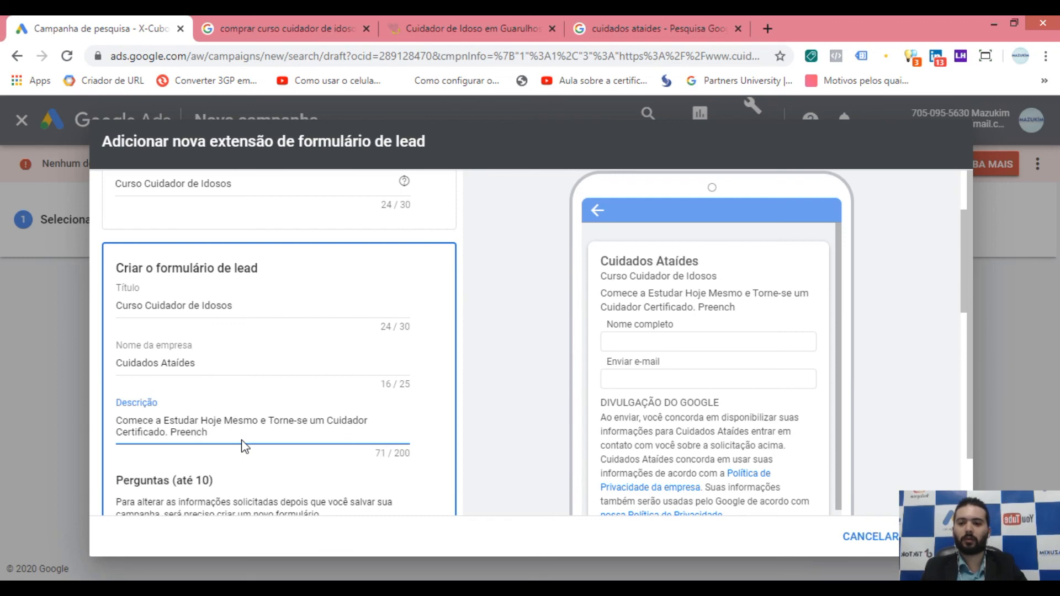
text(e o Formul)
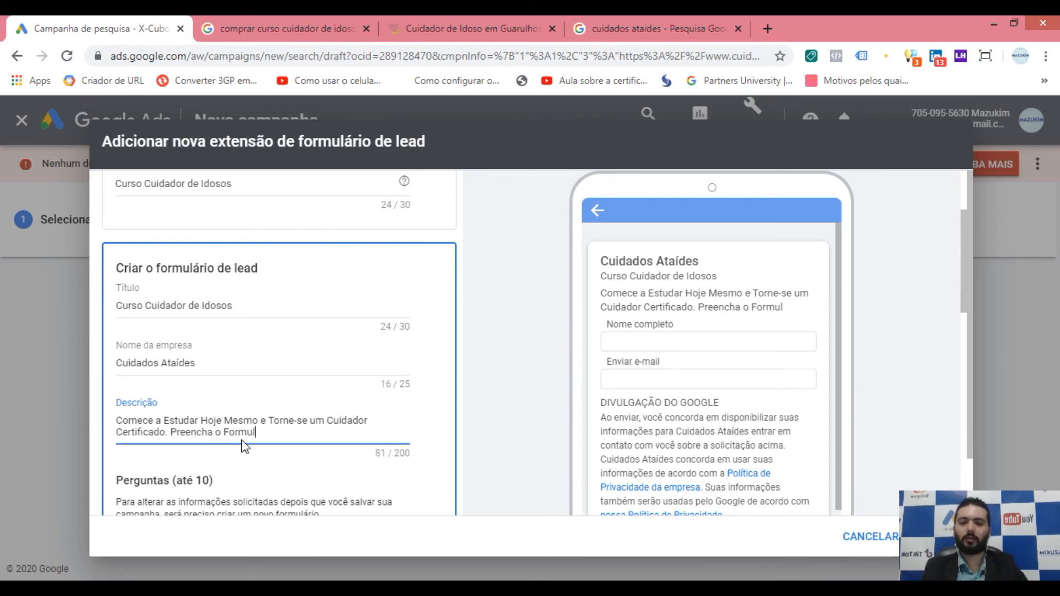
text(ário Abaixo e Entraremos em Contato Co)
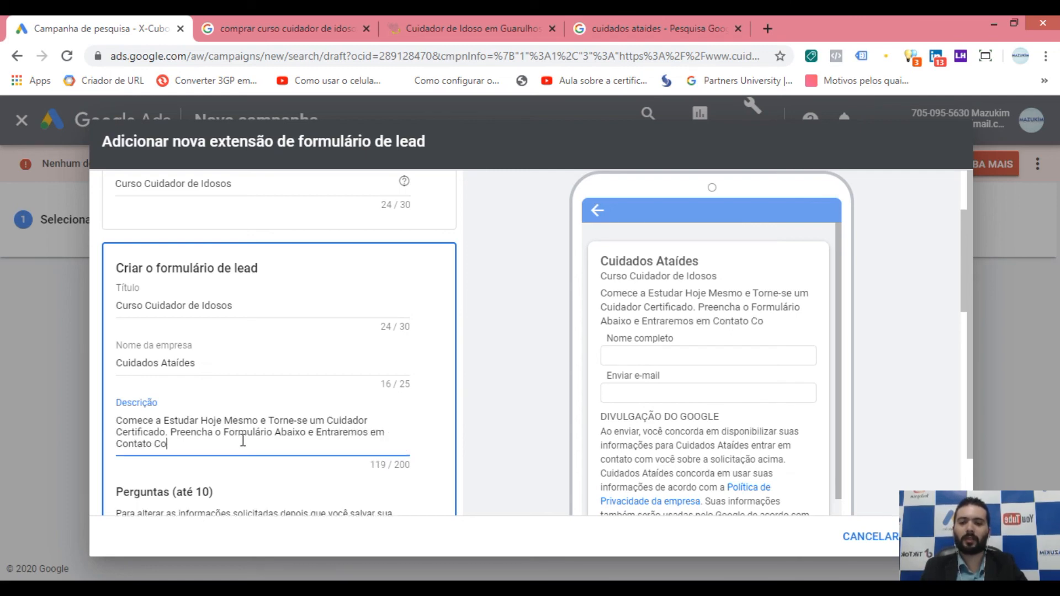
text(m Você)
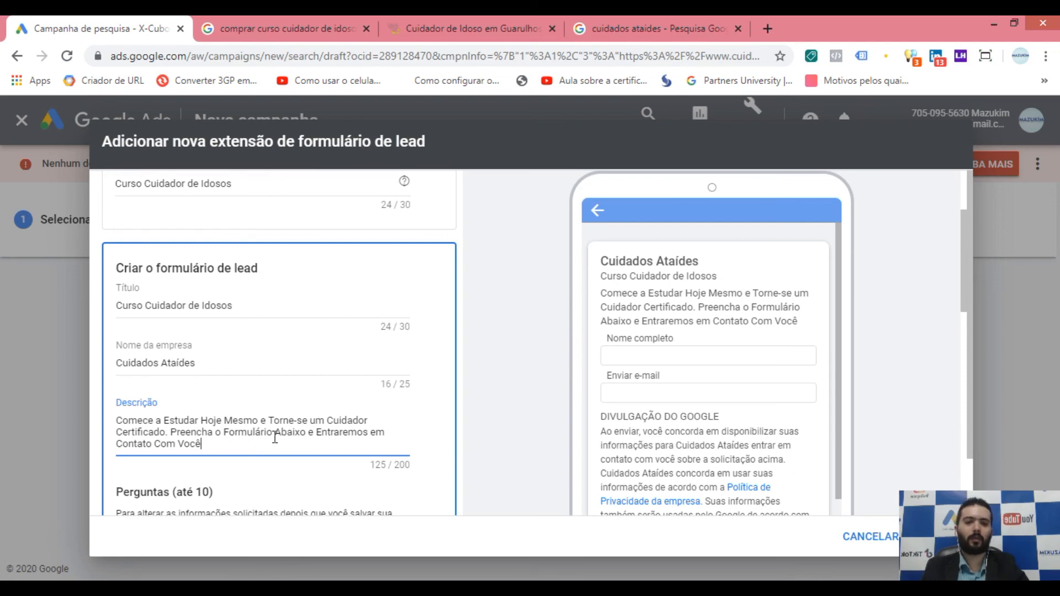
Request Nome with the Nome completo option, Número de telefone and Enviar e-mail as the lead form's contact details.
scroll(326, 364, down, 1)
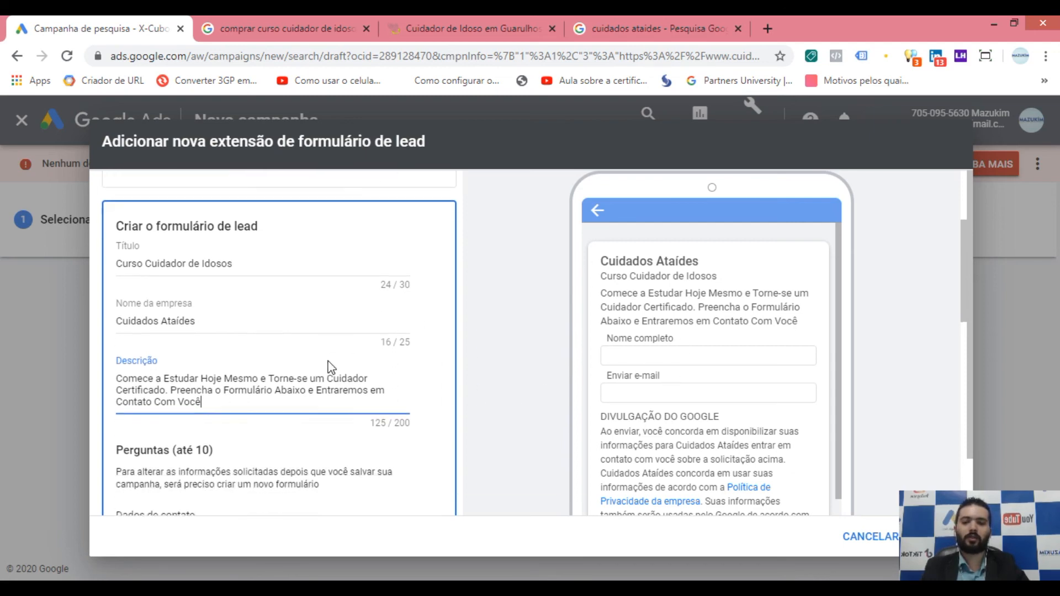
scroll(331, 367, down, 3)
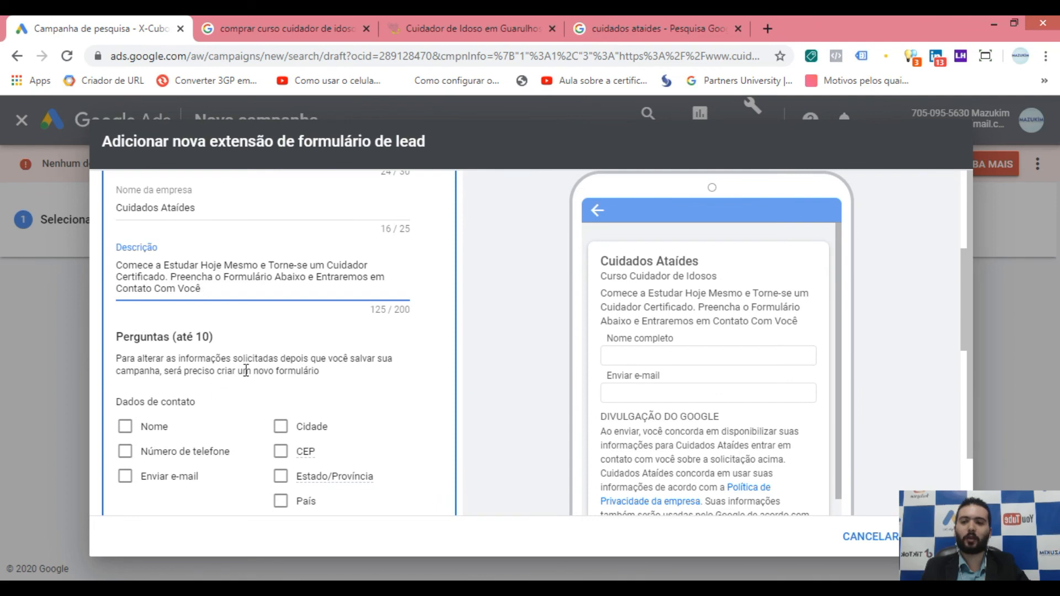
click(125, 427)
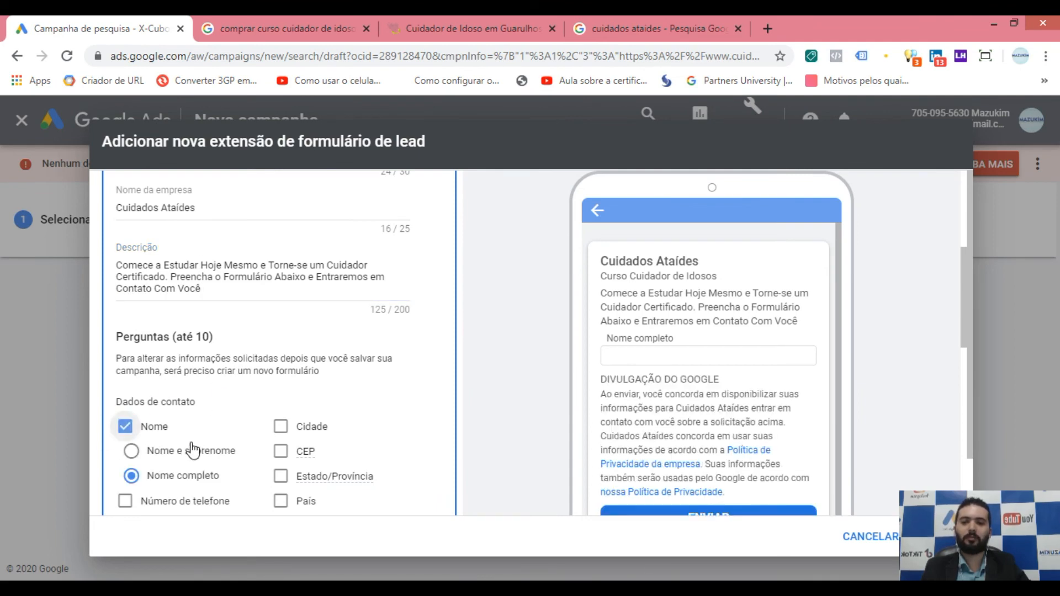
scroll(560, 406, down, 1)
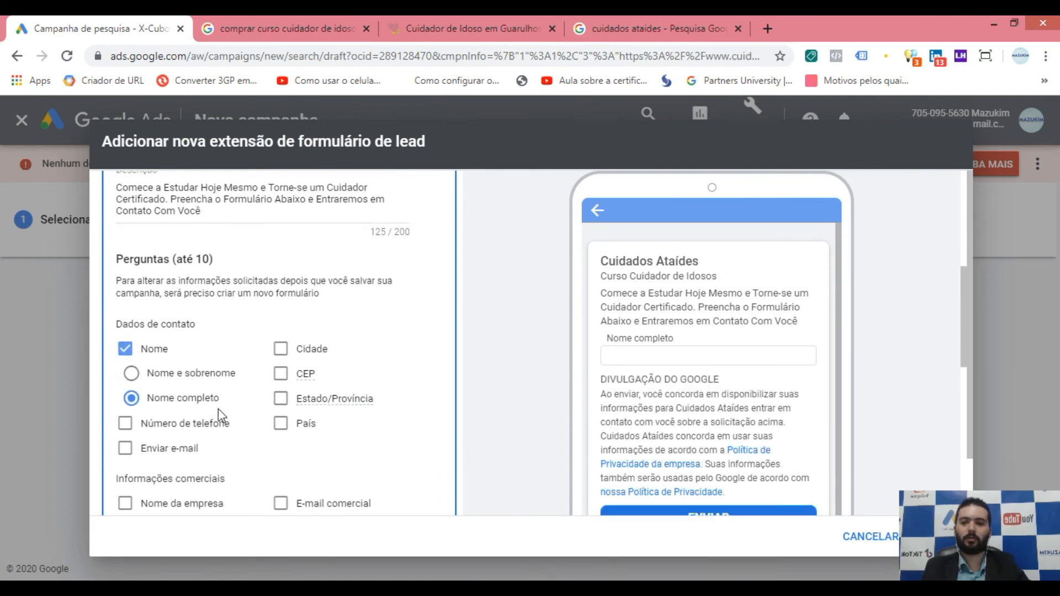
click(125, 424)
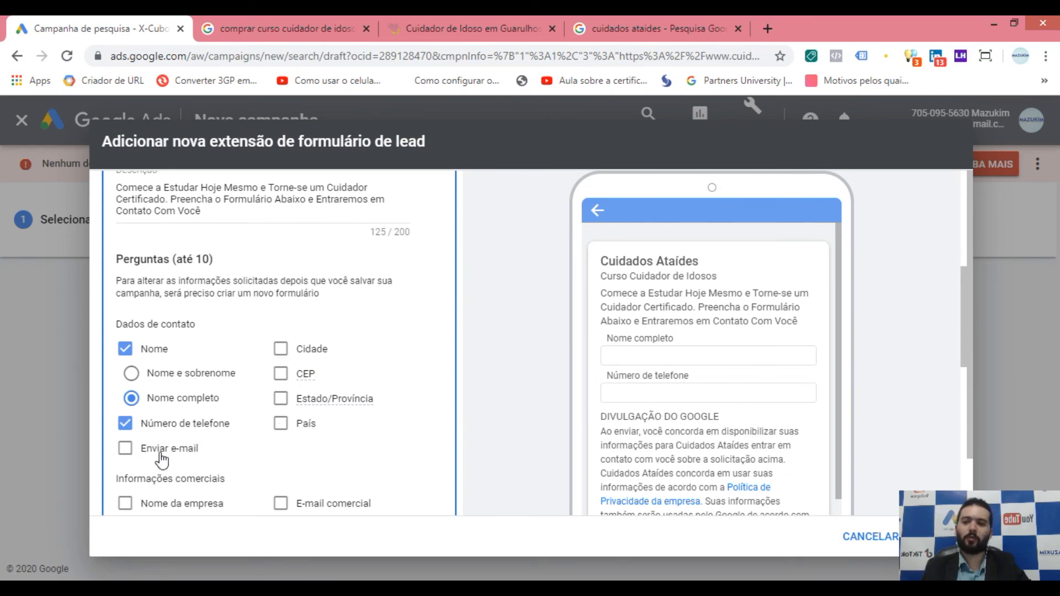
click(195, 454)
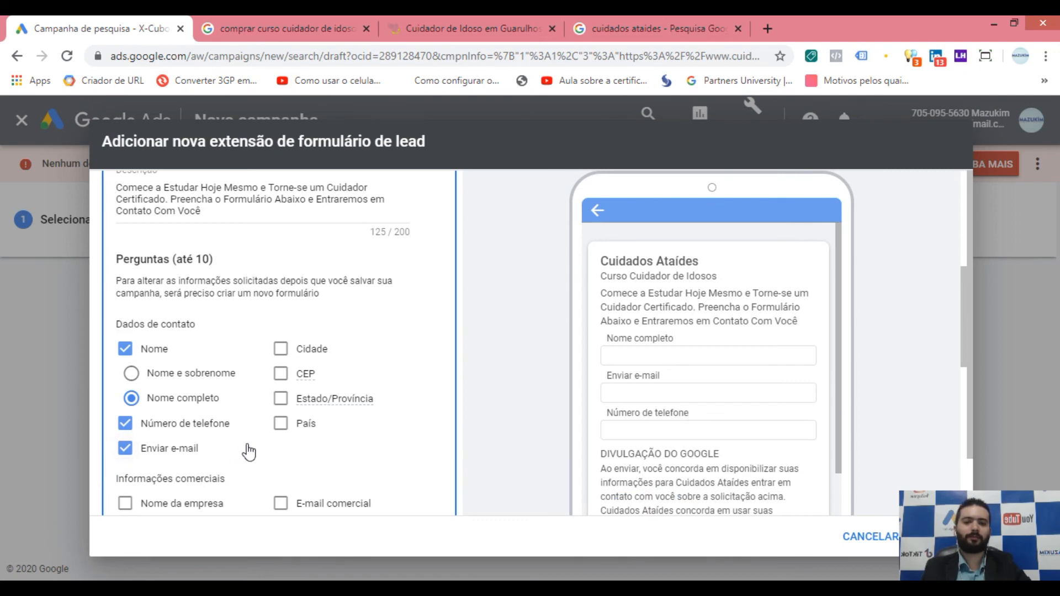
scroll(135, 421, down, 1)
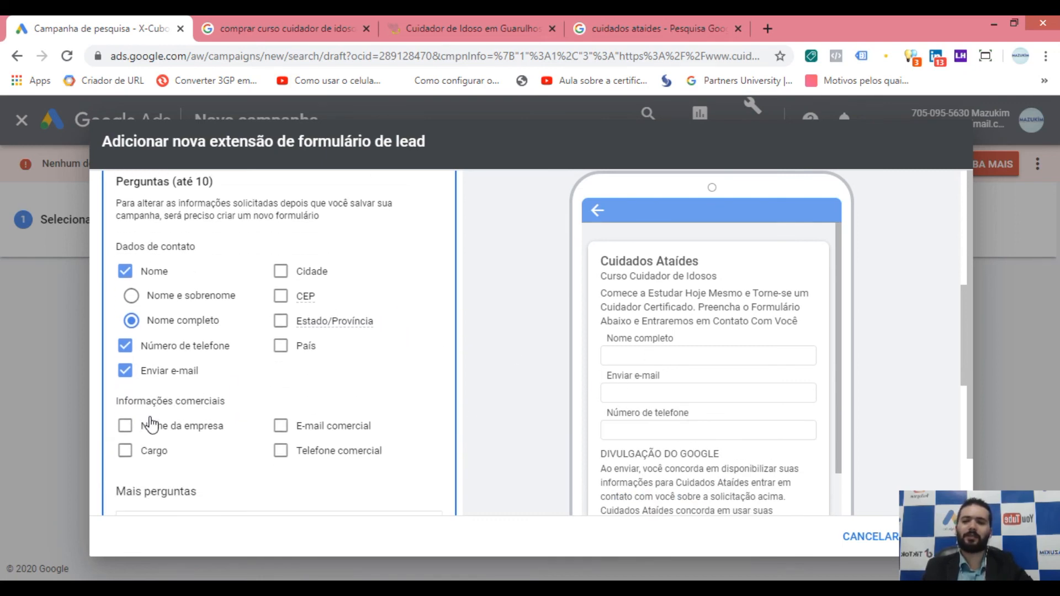
click(124, 426)
click(125, 451)
click(125, 426)
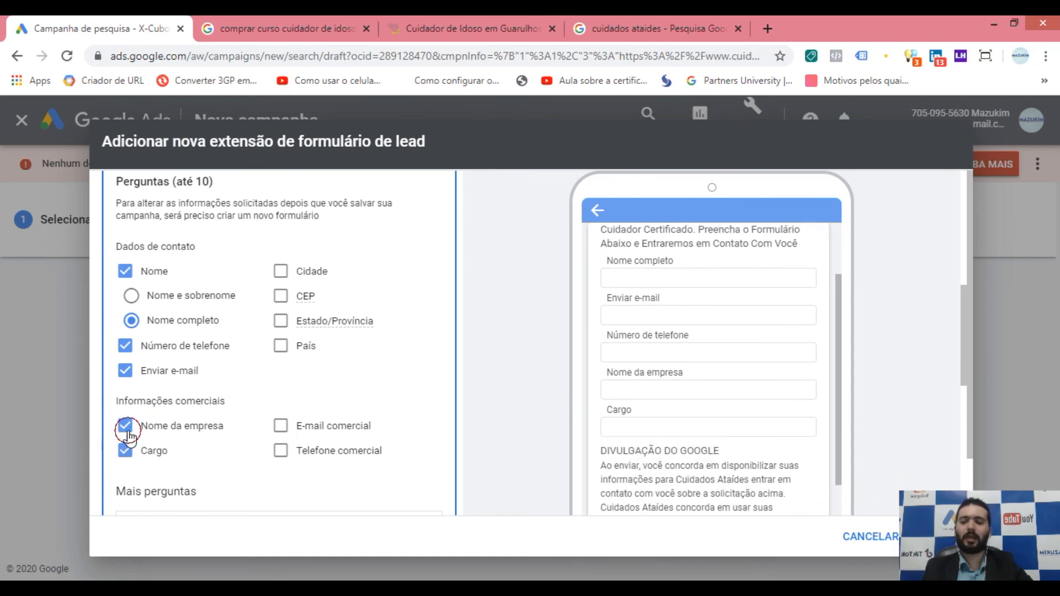
click(125, 451)
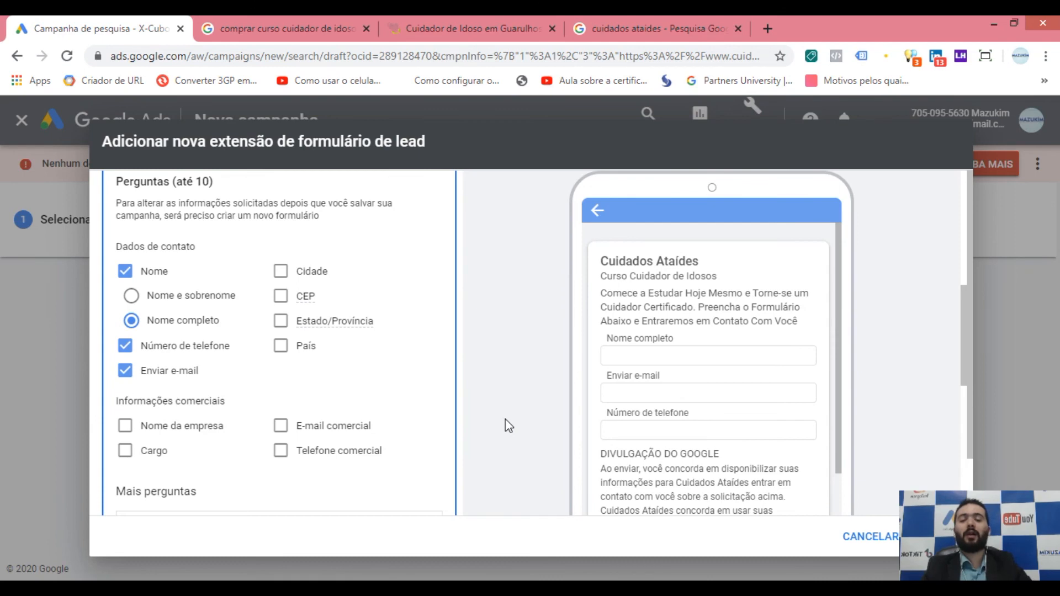
Examine the additional question categories available for the lead form, including the Varejo questions.
scroll(229, 361, down, 3)
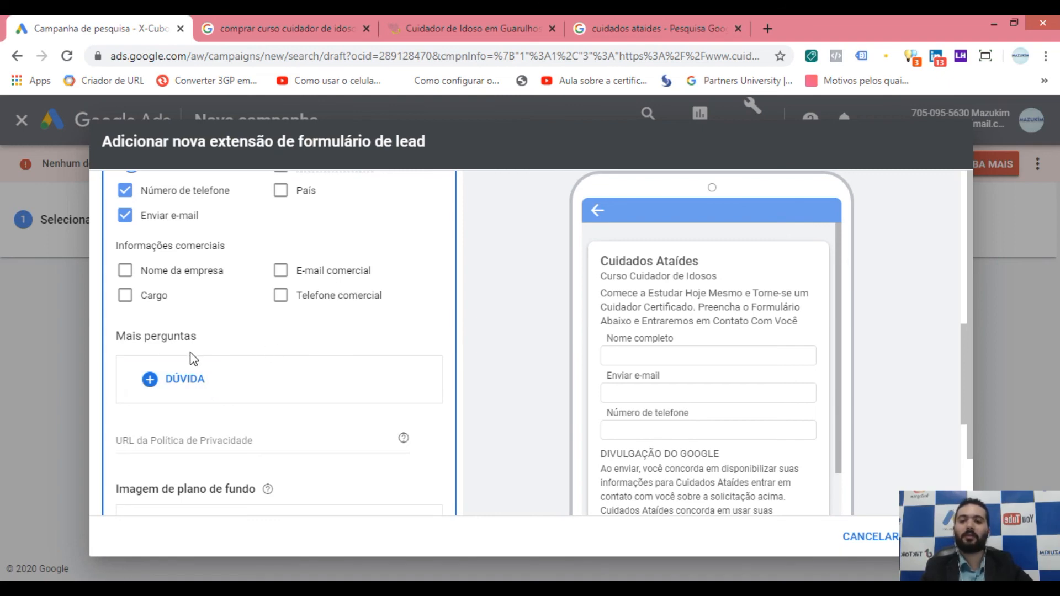
click(181, 383)
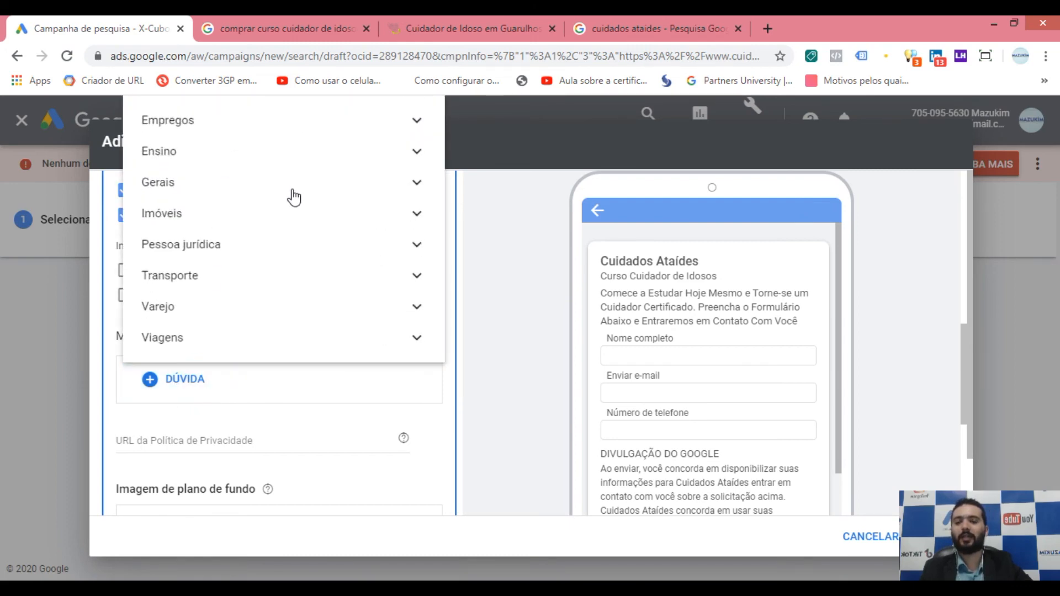
click(251, 308)
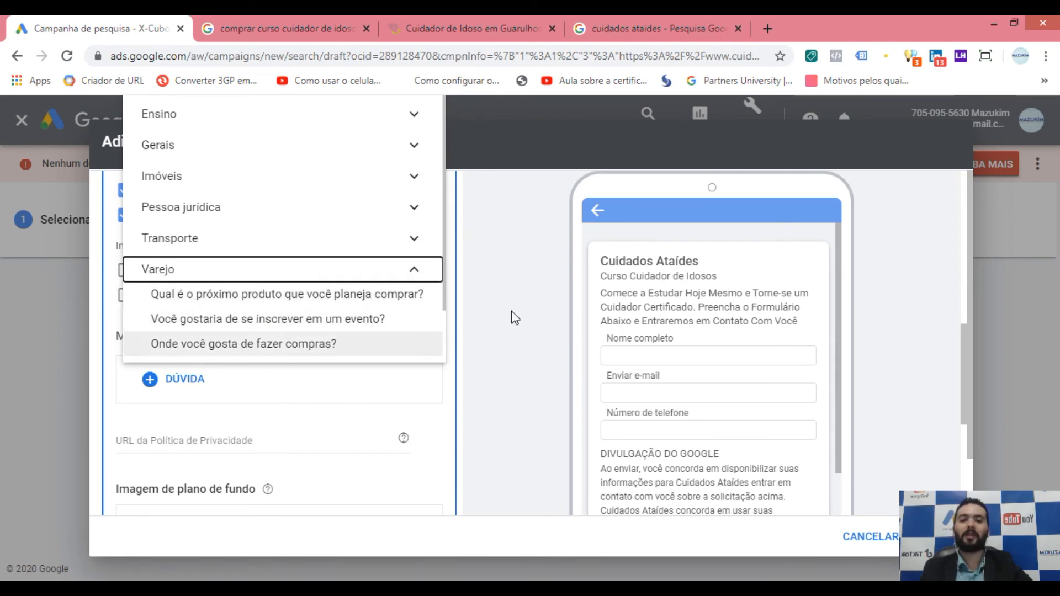
click(472, 426)
scroll(718, 319, down, 1)
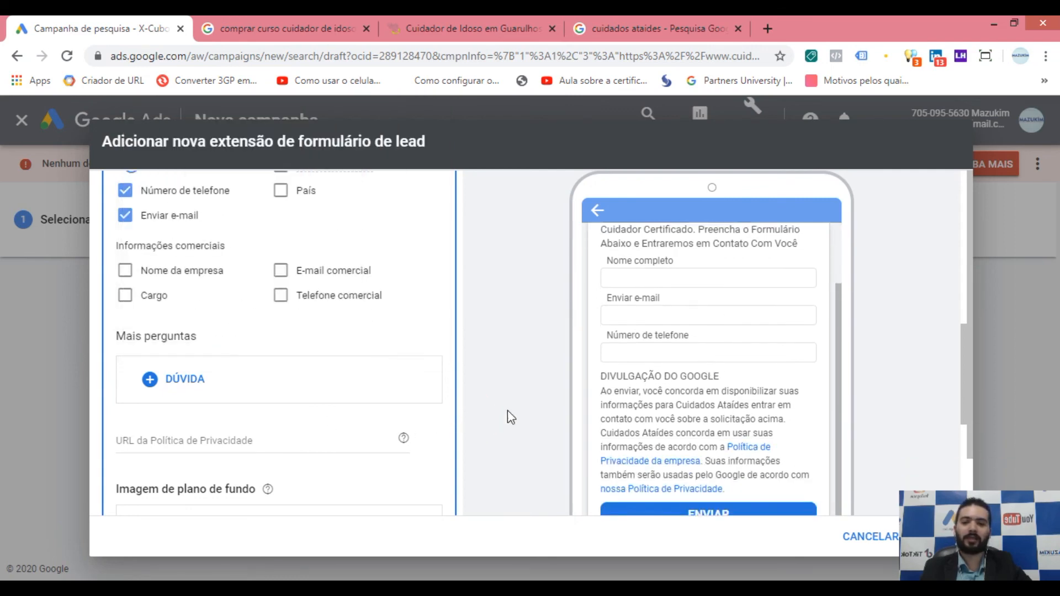
Copy the address of the open Cuidados Ataídes website into the lead form's privacy policy URL.
click(223, 440)
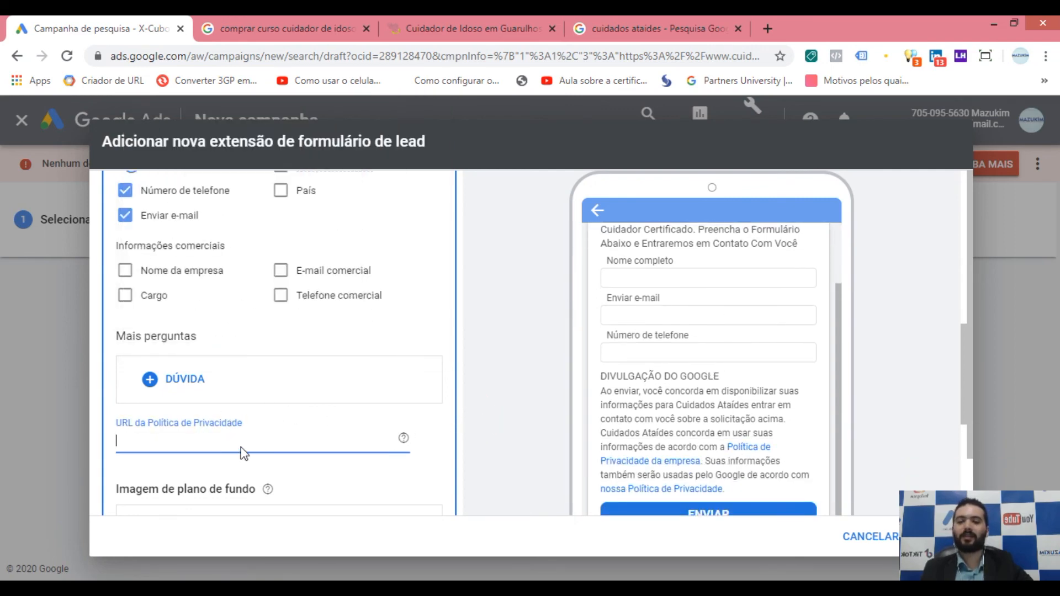
scroll(208, 397, down, 1)
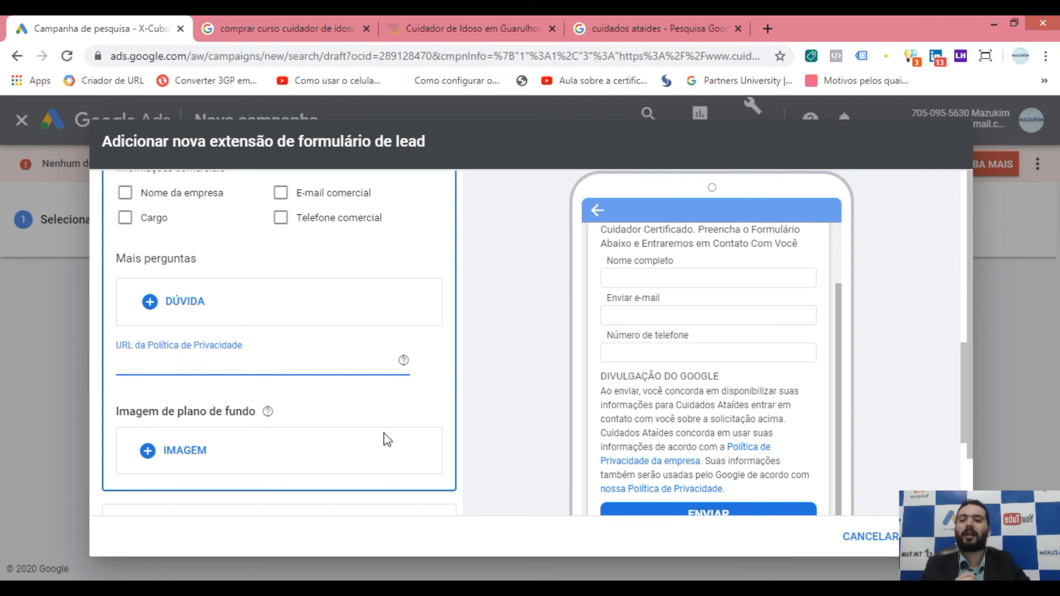
click(255, 366)
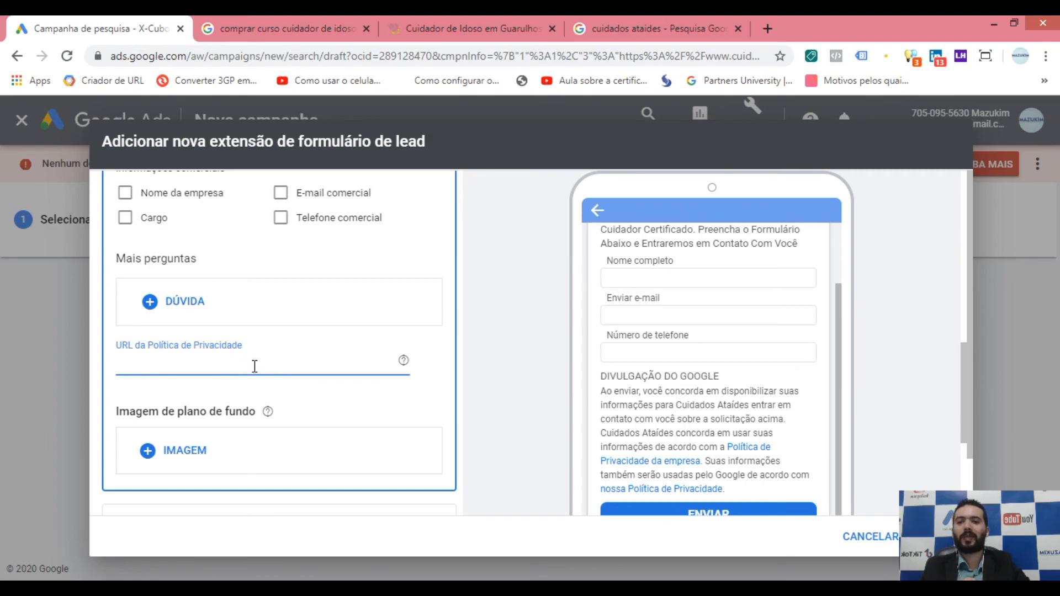
click(437, 26)
scroll(531, 342, down, 5)
scroll(527, 352, down, 20)
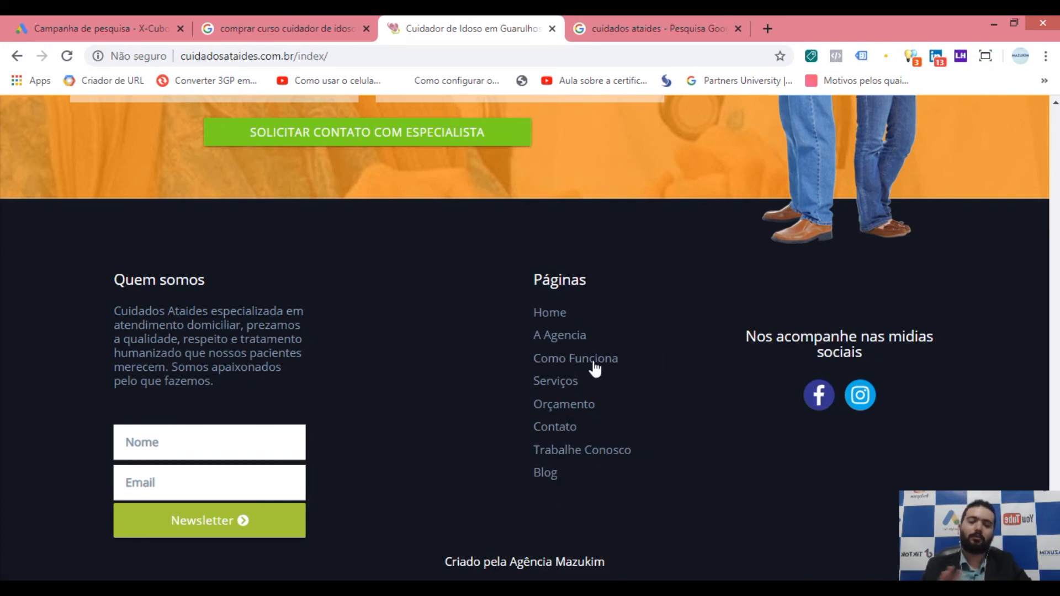
click(273, 56)
key(ctrl+c)
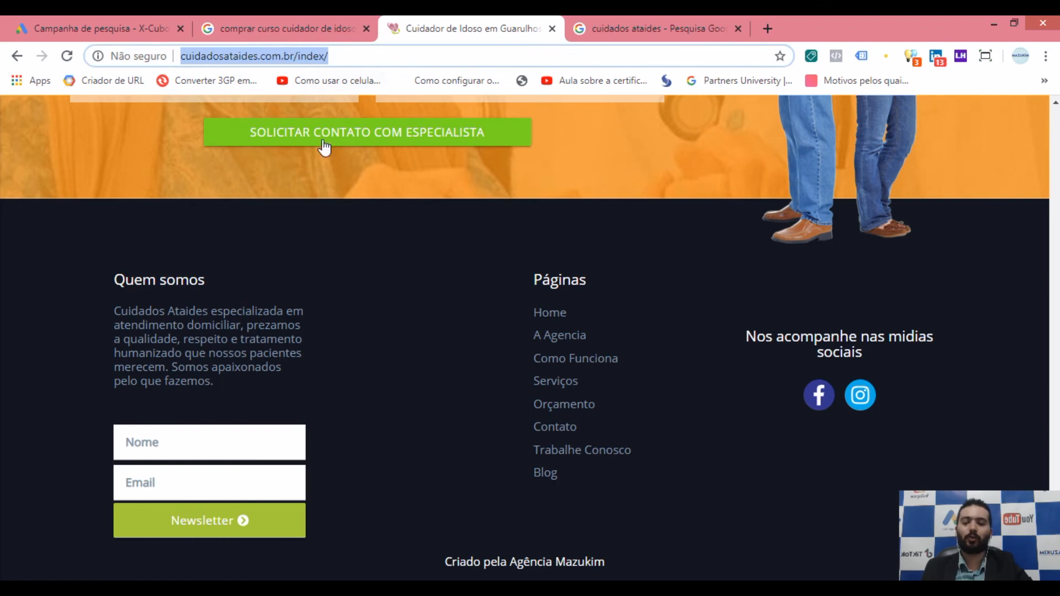
click(155, 29)
click(230, 362)
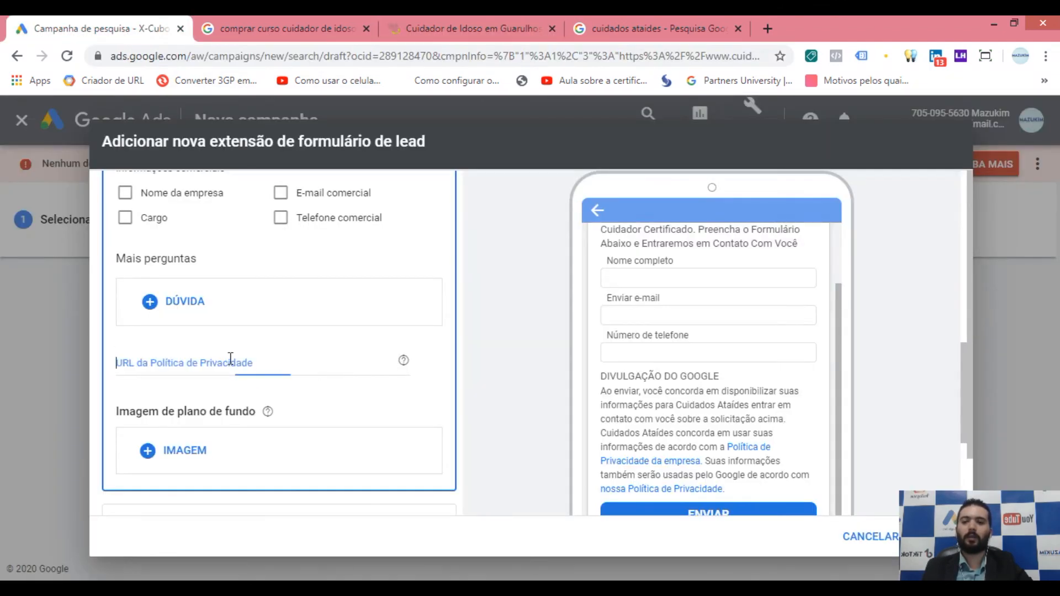
key(ctrl+v)
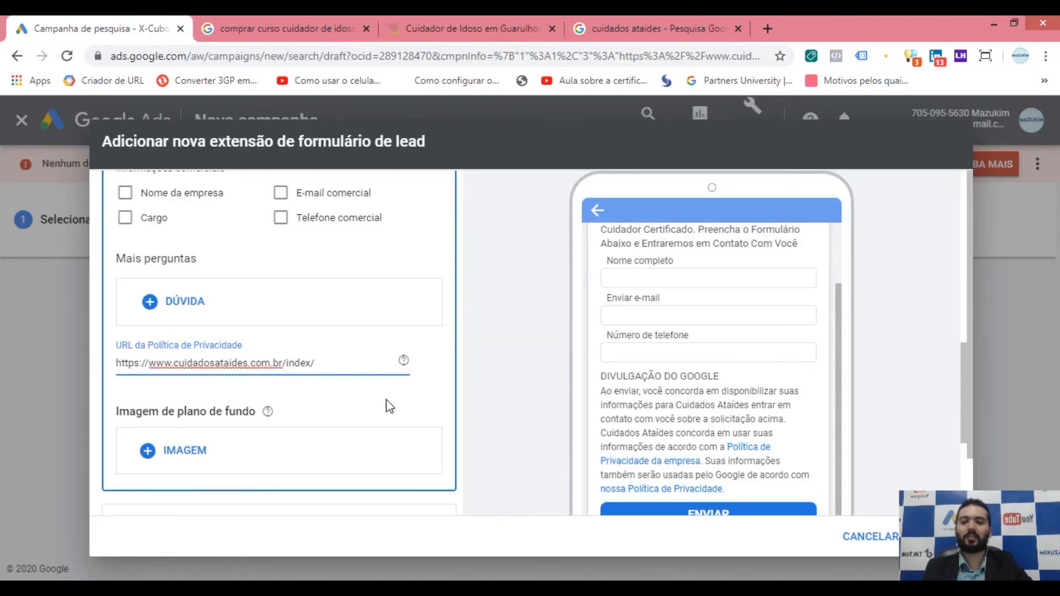
drag(320, 363, 283, 366)
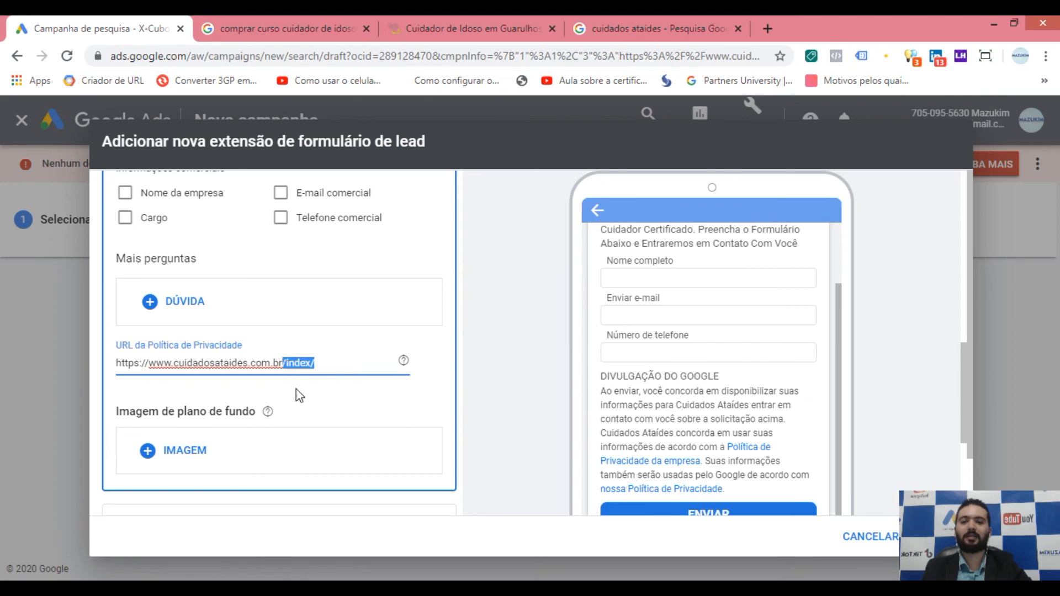
key(BackSpace)
click(418, 419)
Examine the footer links, newsletter form and contact form on the Cuidados Ataídes website, then return to the campaign draft.
click(452, 26)
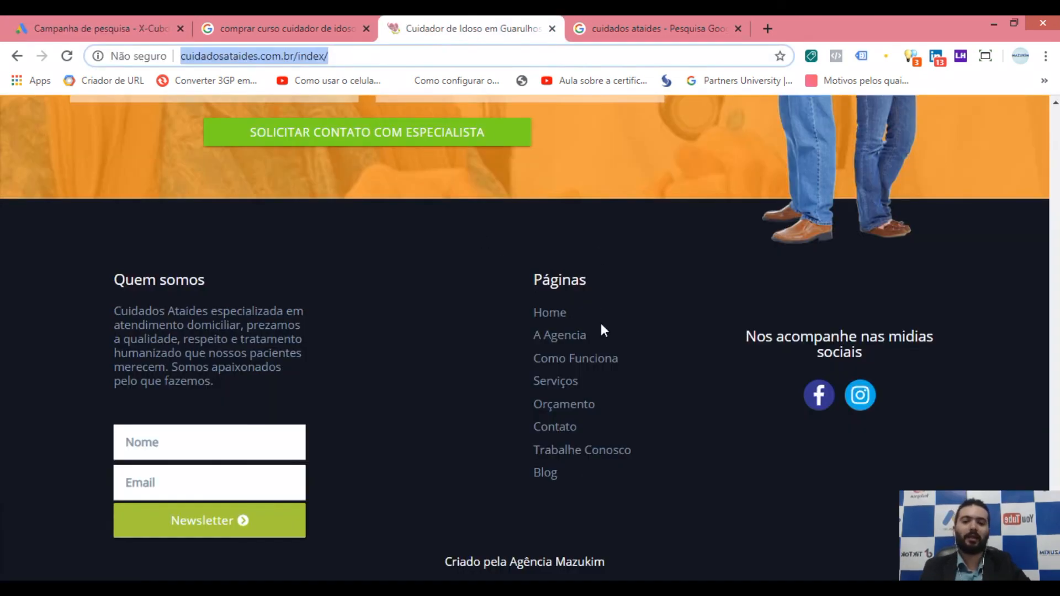
click(609, 491)
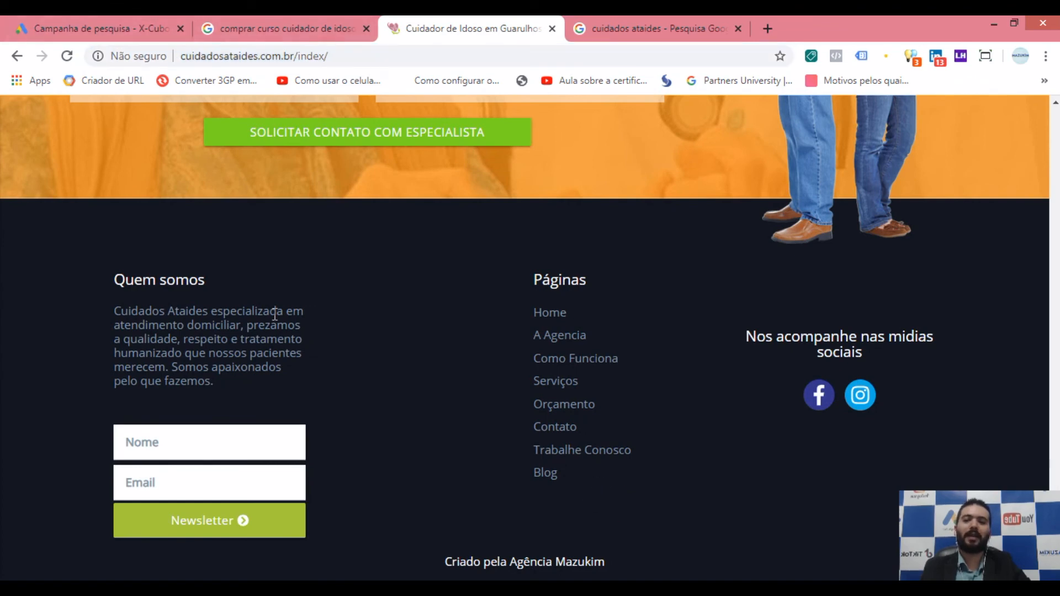
click(205, 440)
click(208, 475)
click(333, 497)
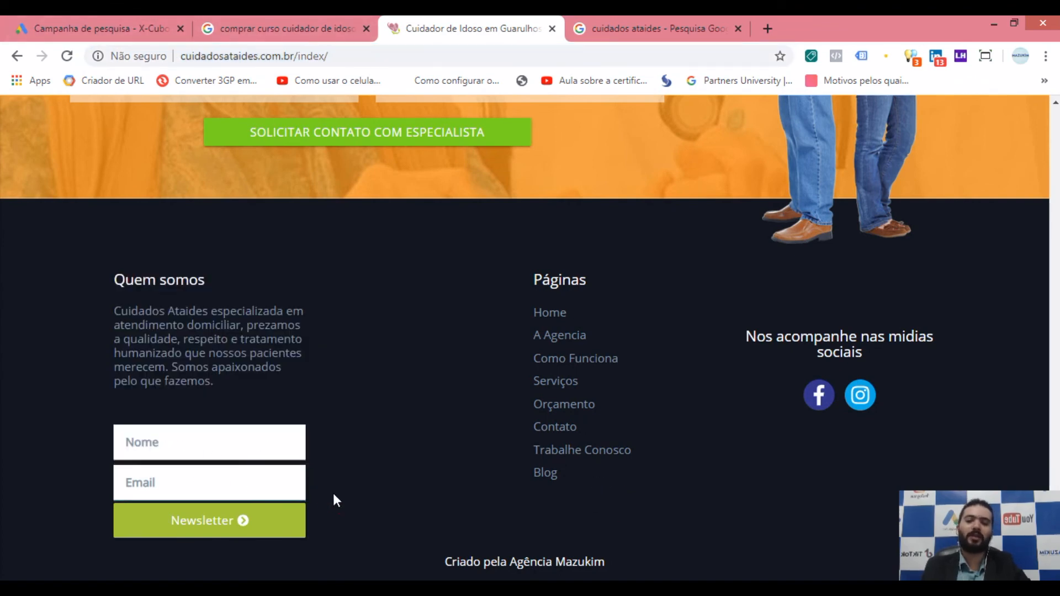
scroll(500, 413, up, 7)
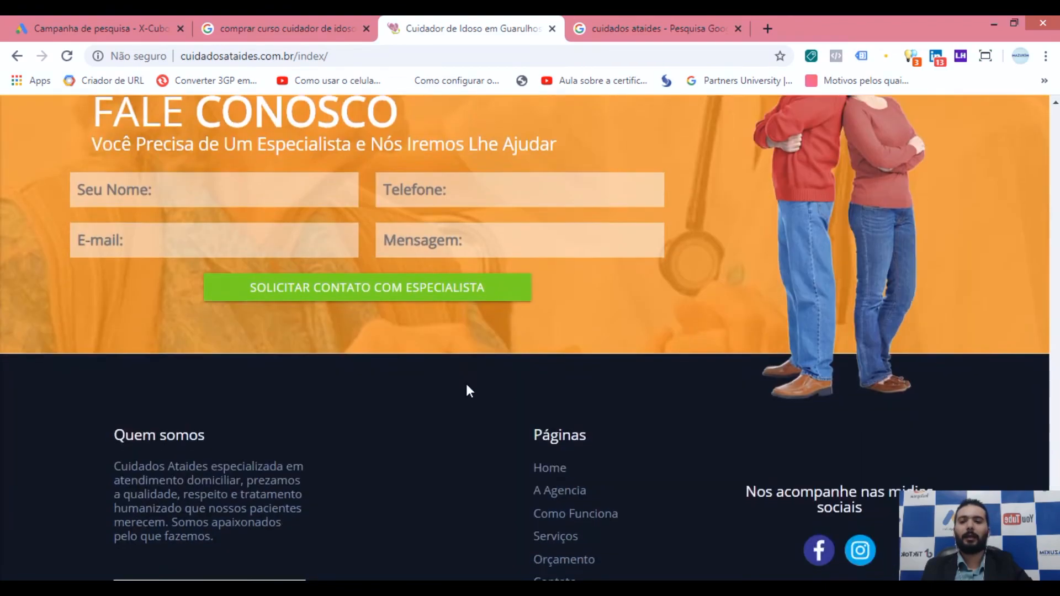
scroll(458, 388, down, 3)
scroll(461, 384, up, 10)
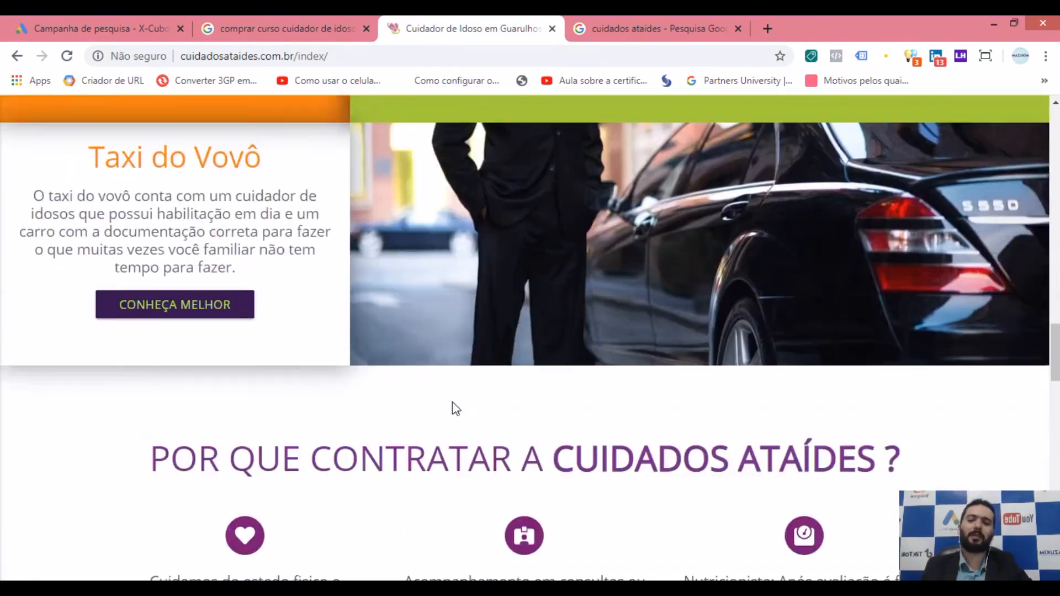
scroll(450, 398, down, 4)
scroll(449, 395, up, 8)
click(155, 28)
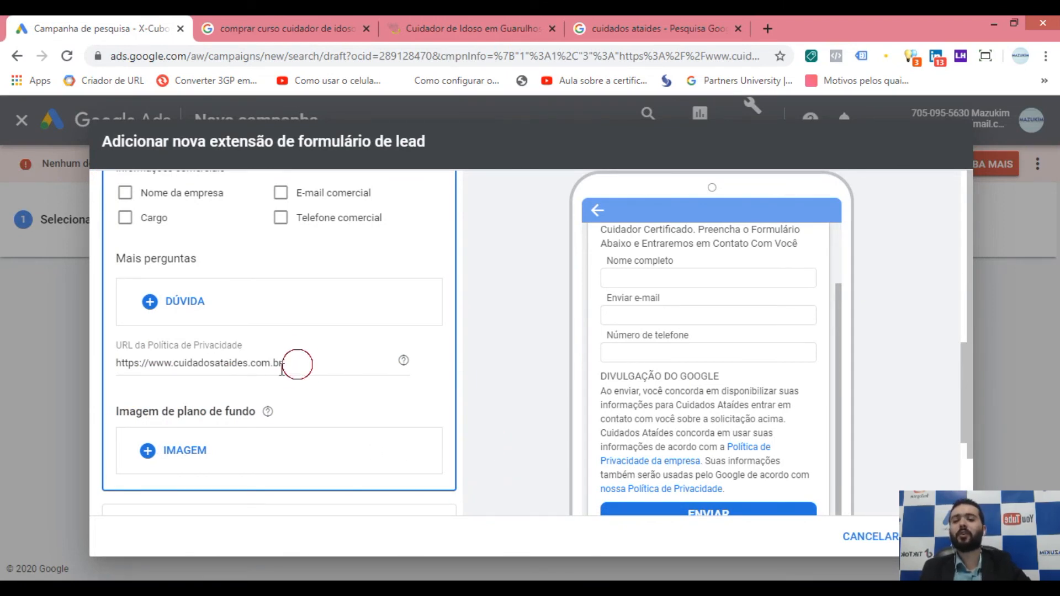
Review the lead form's privacy policy URL, background image option and phone preview.
drag(289, 362, 118, 376)
click(174, 399)
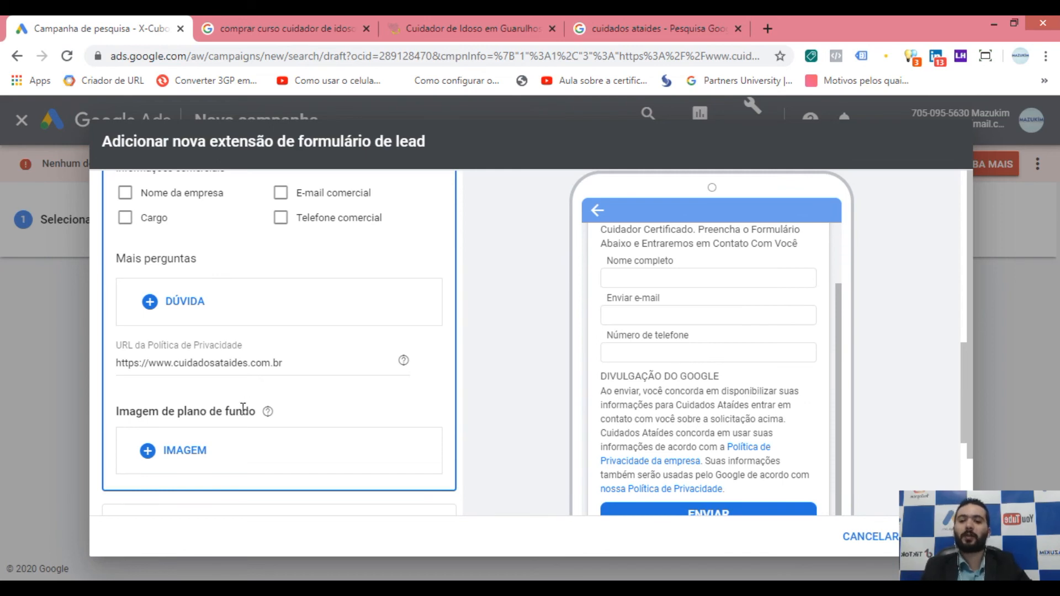
drag(149, 411, 206, 411)
click(316, 416)
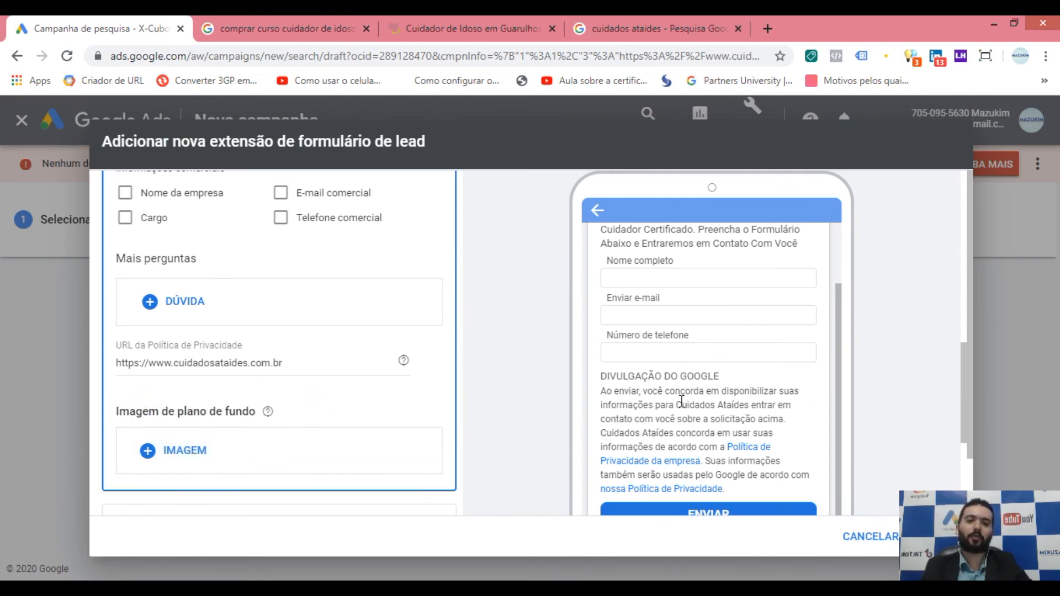
scroll(738, 336, up, 3)
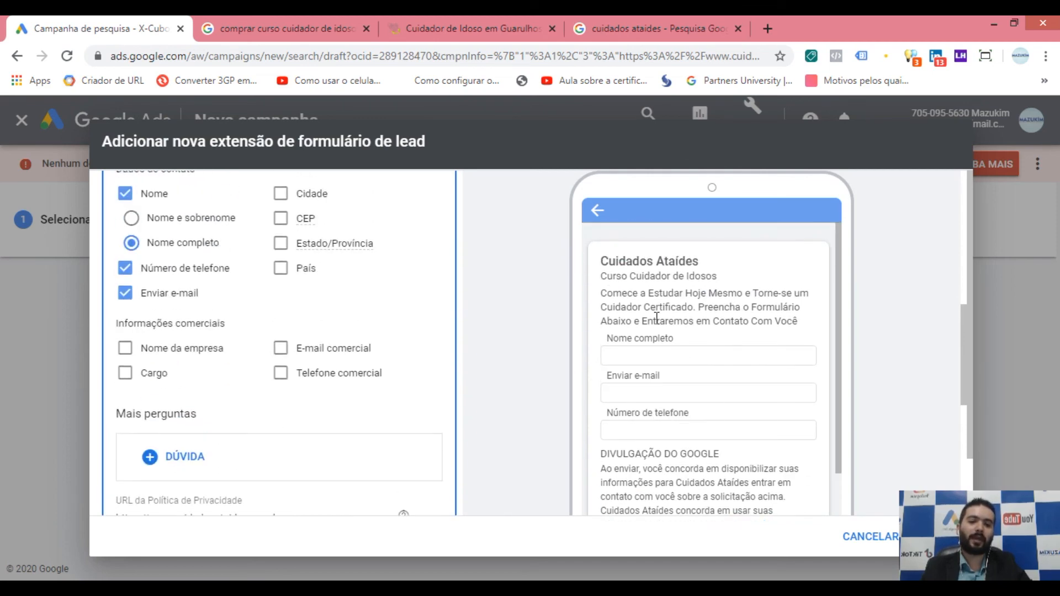
scroll(270, 364, down, 3)
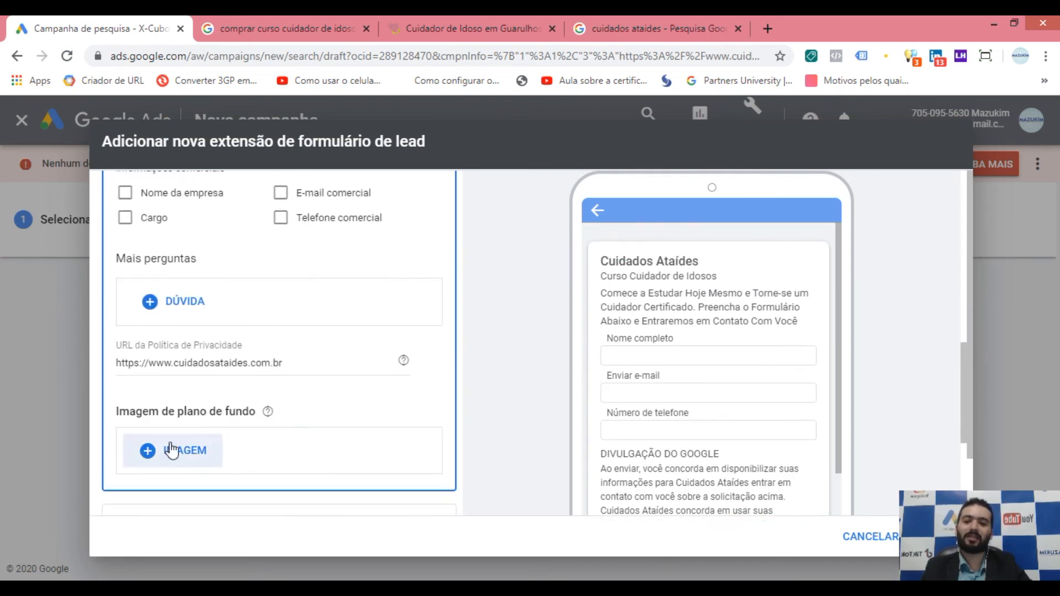
scroll(210, 308, up, 2)
scroll(301, 330, up, 2)
Set the title of the form submission message to "Mensagem Recebida!".
scroll(301, 308, down, 8)
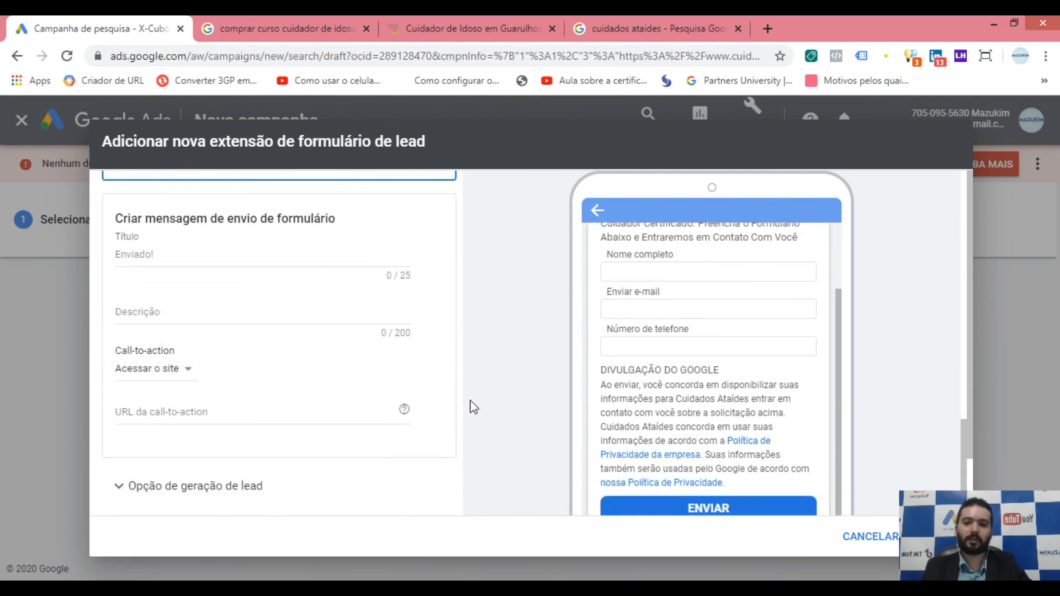
scroll(227, 364, up, 1)
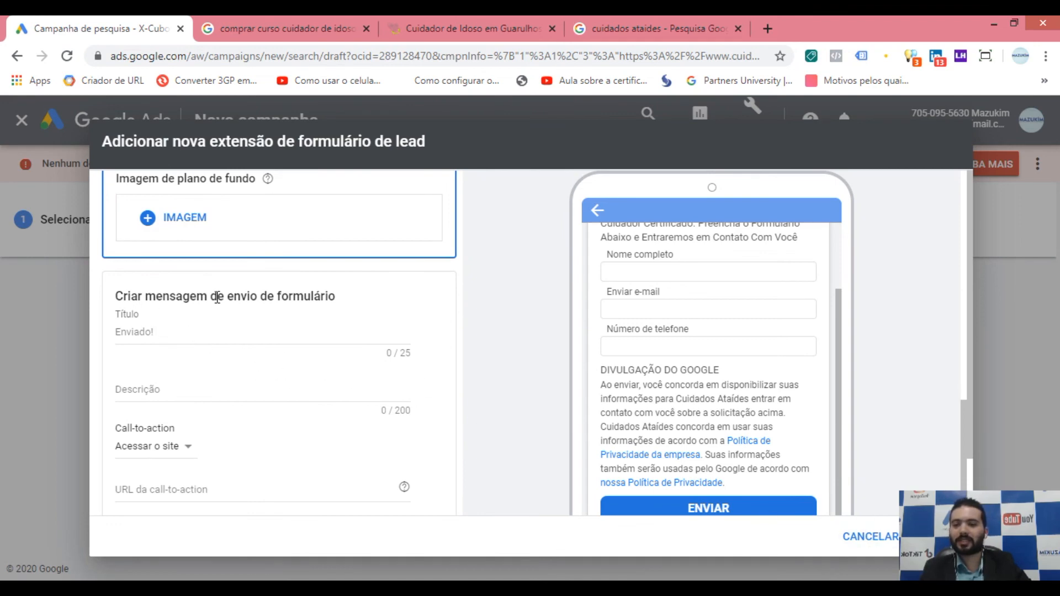
scroll(163, 292, down, 1)
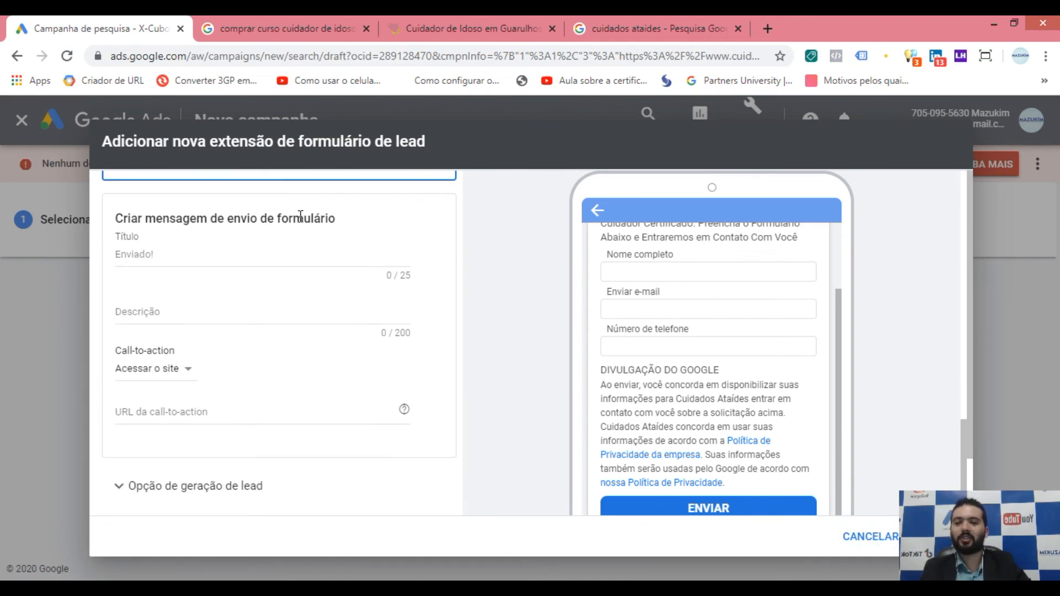
click(138, 253)
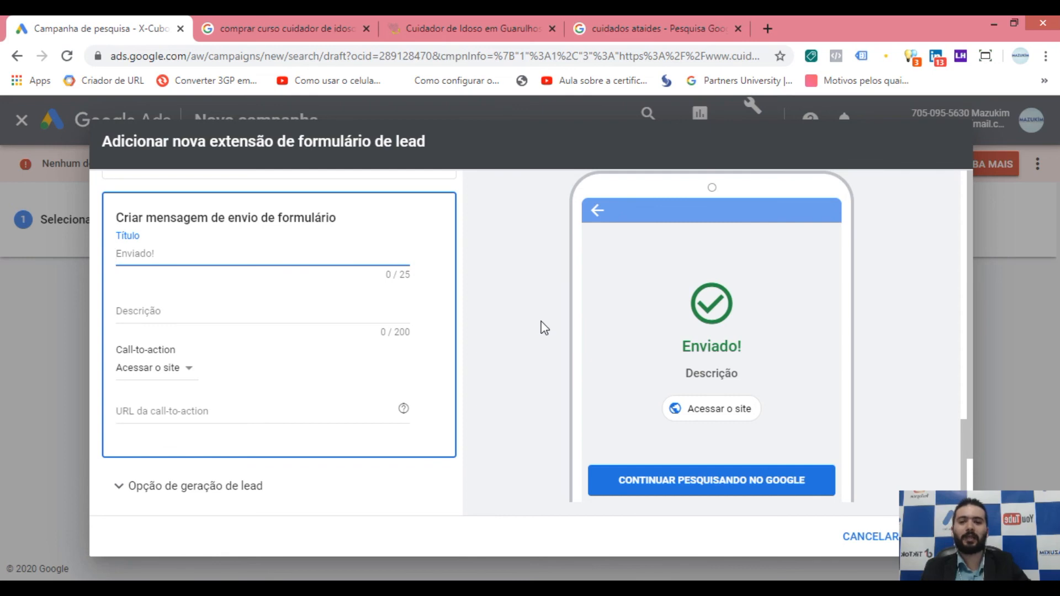
text(Mensagem)
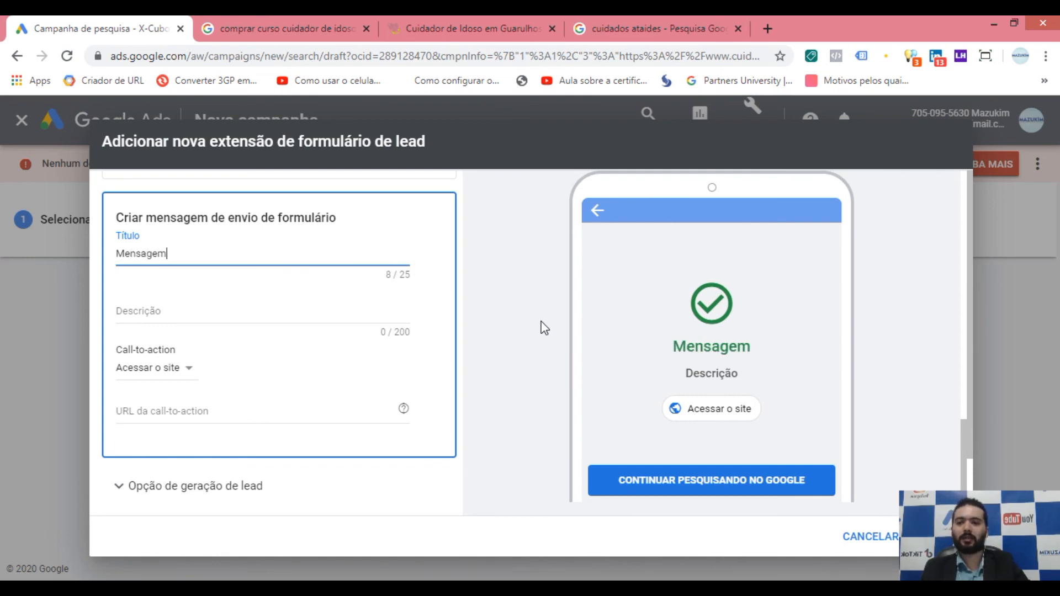
text( Recebida!)
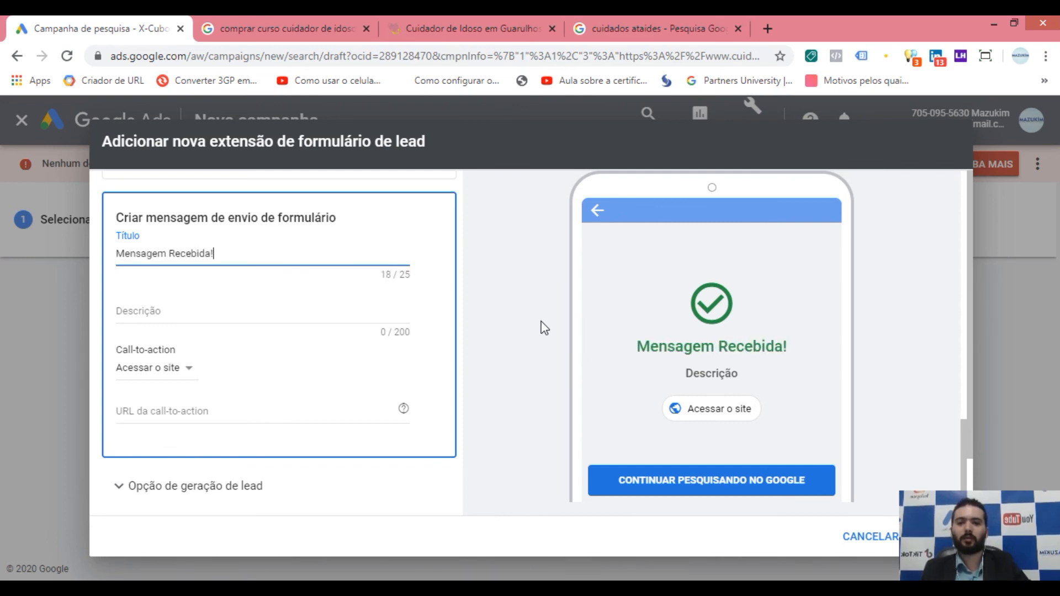
click(175, 315)
text(Ob)
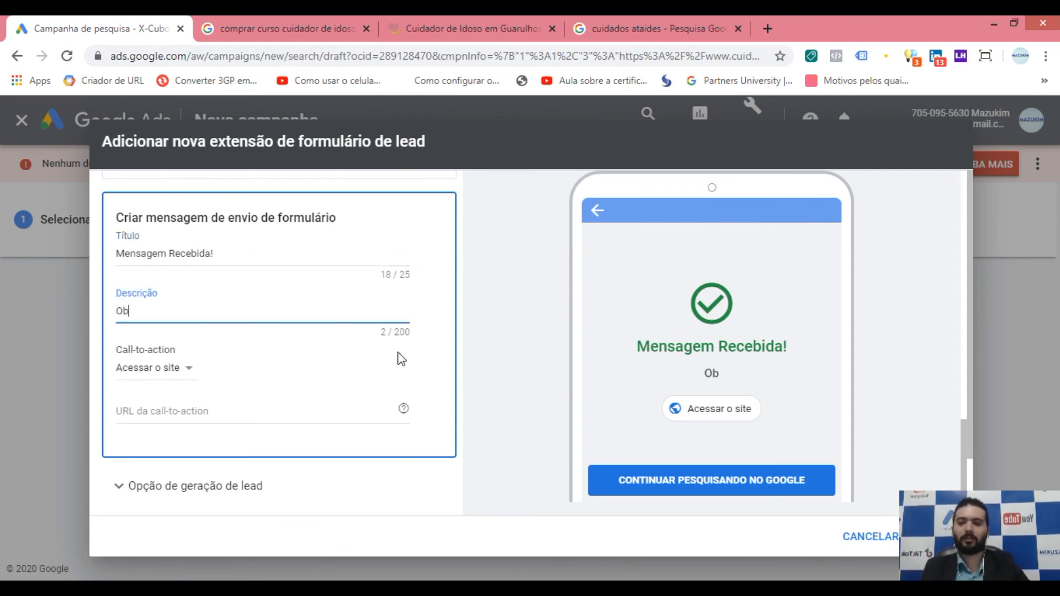
text(rigado POs)
key(BackSpace)
key(BackSpace)
key(BackSpace)
key(BackSpace)
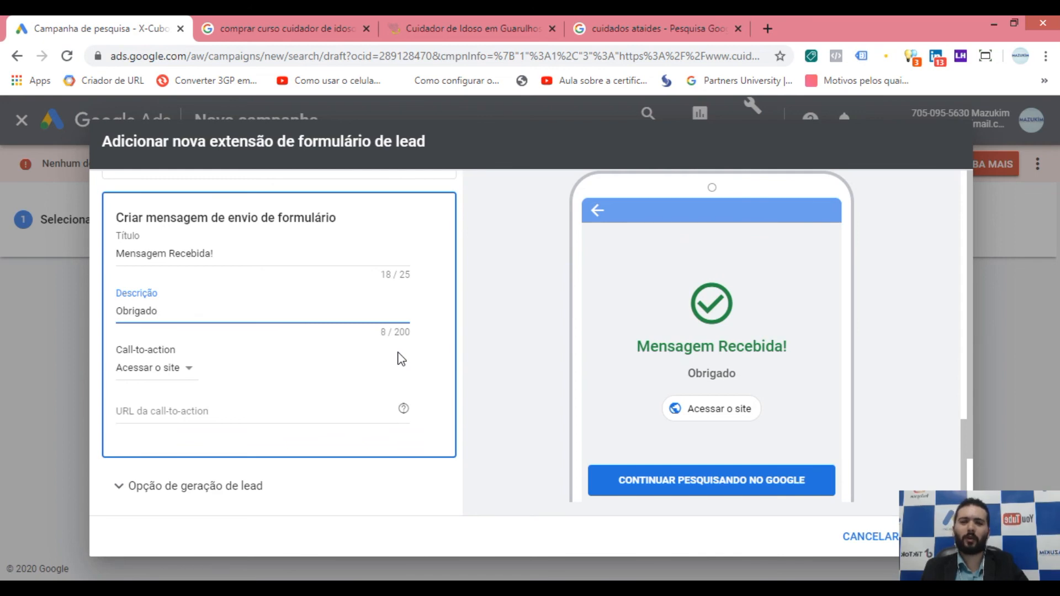
key(BackSpace)
key(BackSpace)
key(BackSpace)
key(BackSpace)
key(BackSpace)
key(BackSpace)
key(BackSpace)
key(BackSpace)
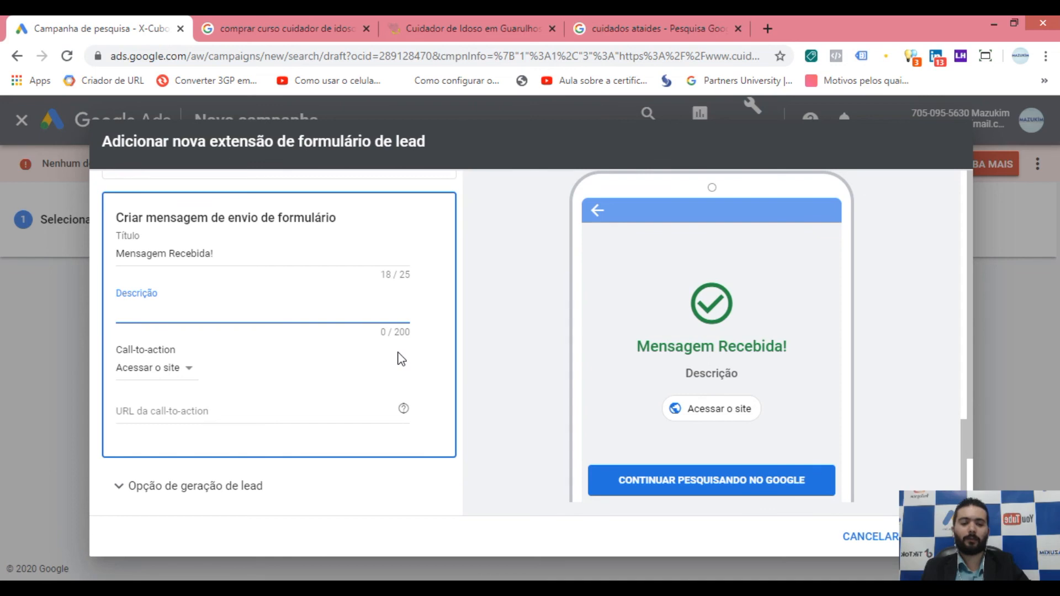
text(O)
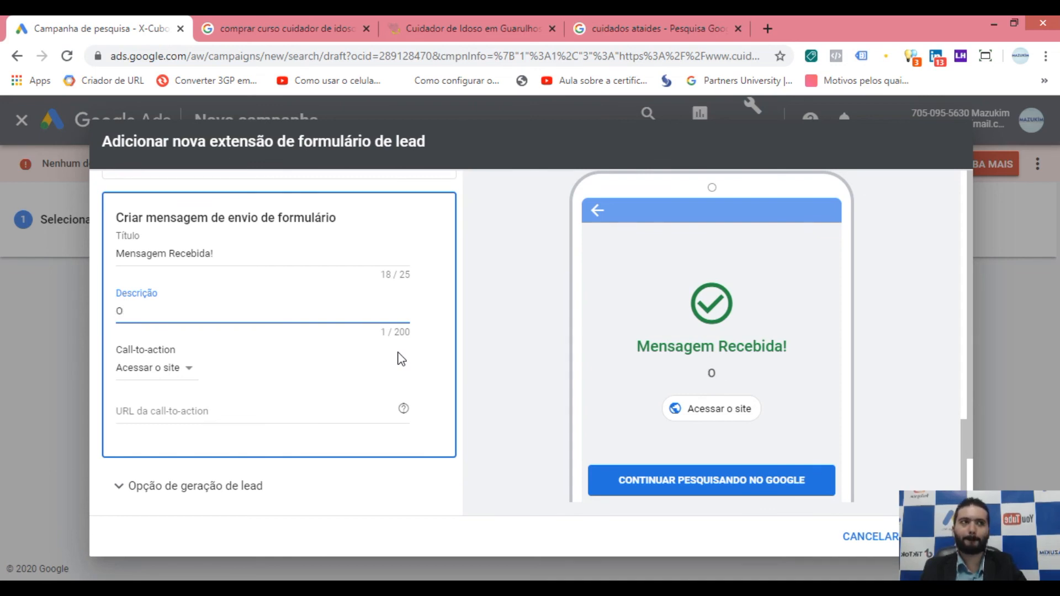
key(BackSpace)
Set the submission message description to "Parabéns! Em Poucos Minutos Um De Nossos Consultores Entrarão em Contato Com Você!".
text(Para)
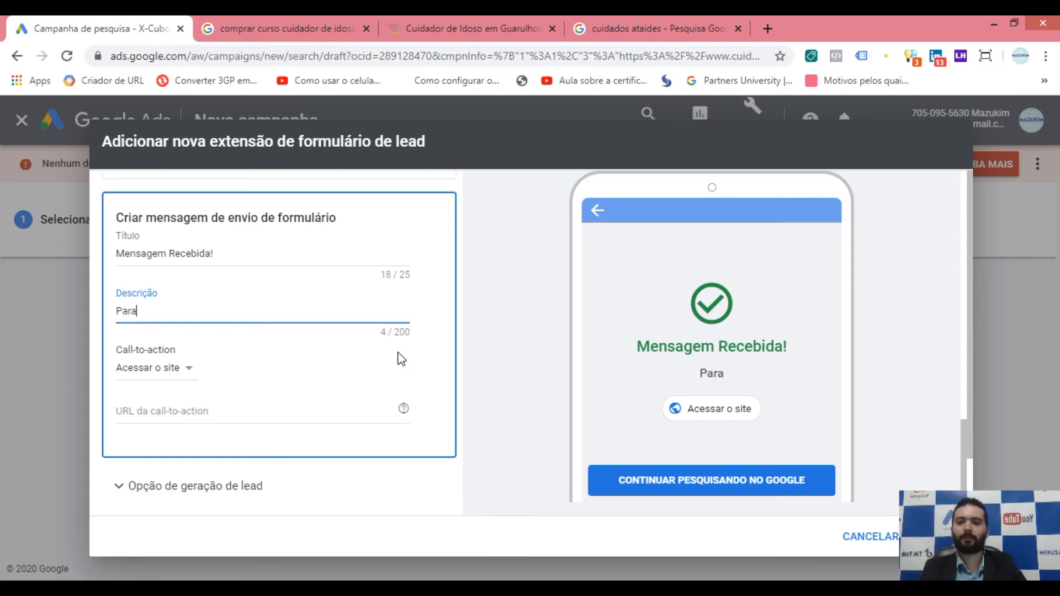
text(béns!)
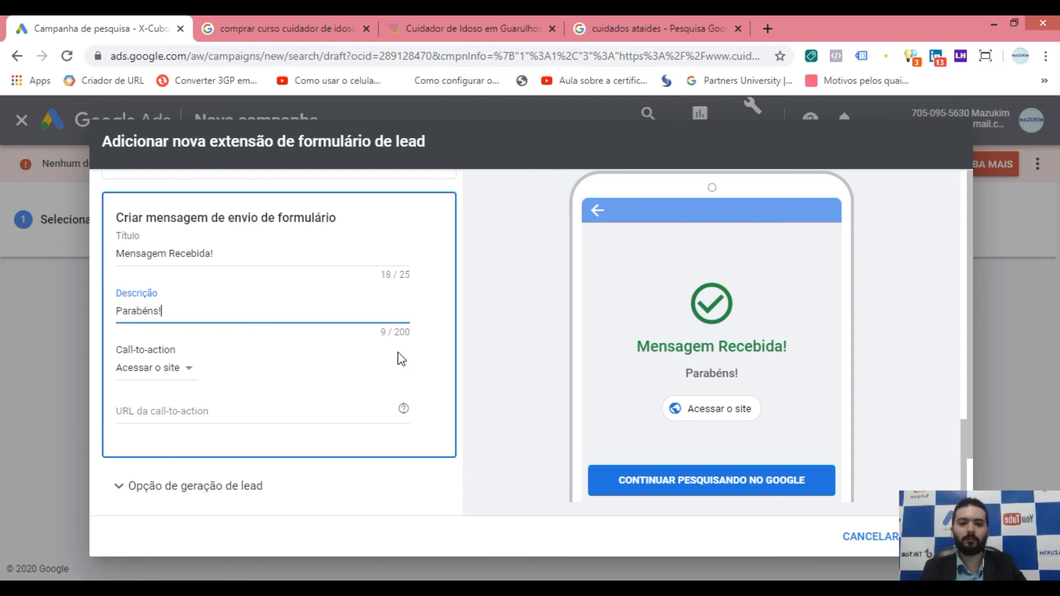
text( E)
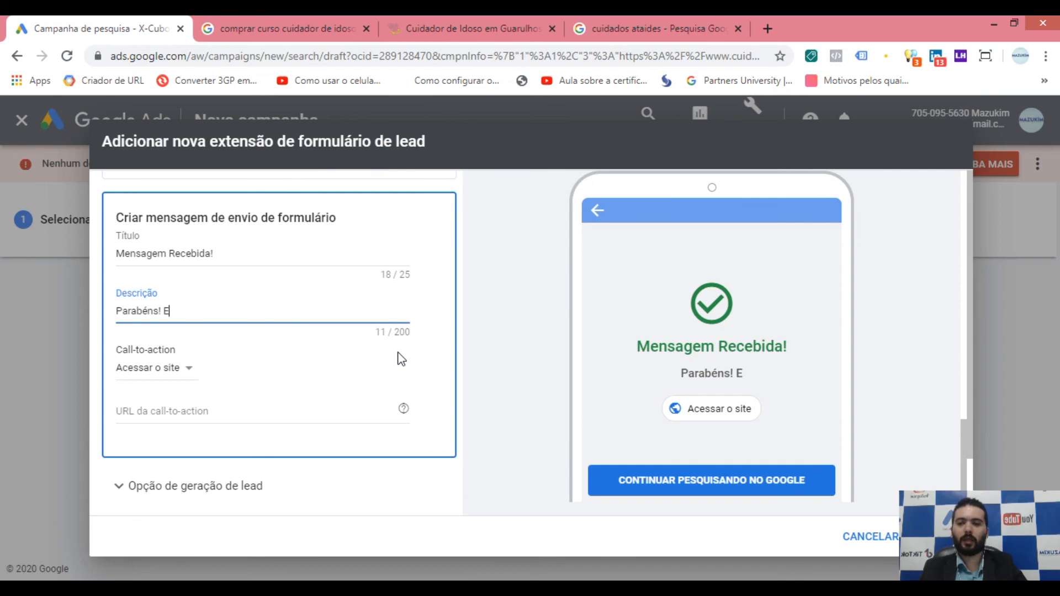
text(m Poucos M)
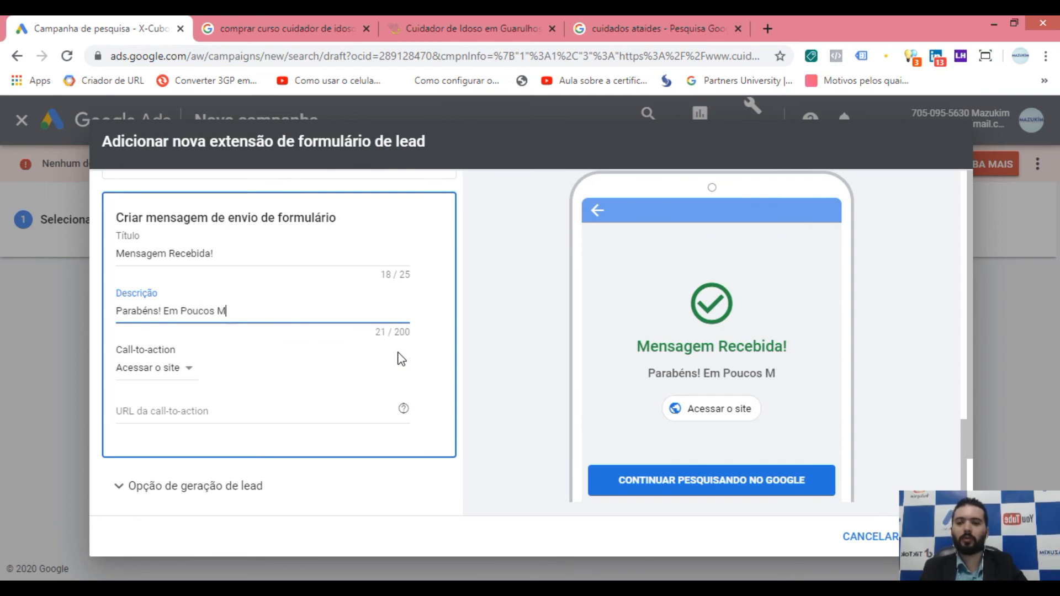
text(inutos Um De Nossos Consultores Entara)
key(BackSpace)
key(BackSpace)
key(BackSpace)
text(ra)
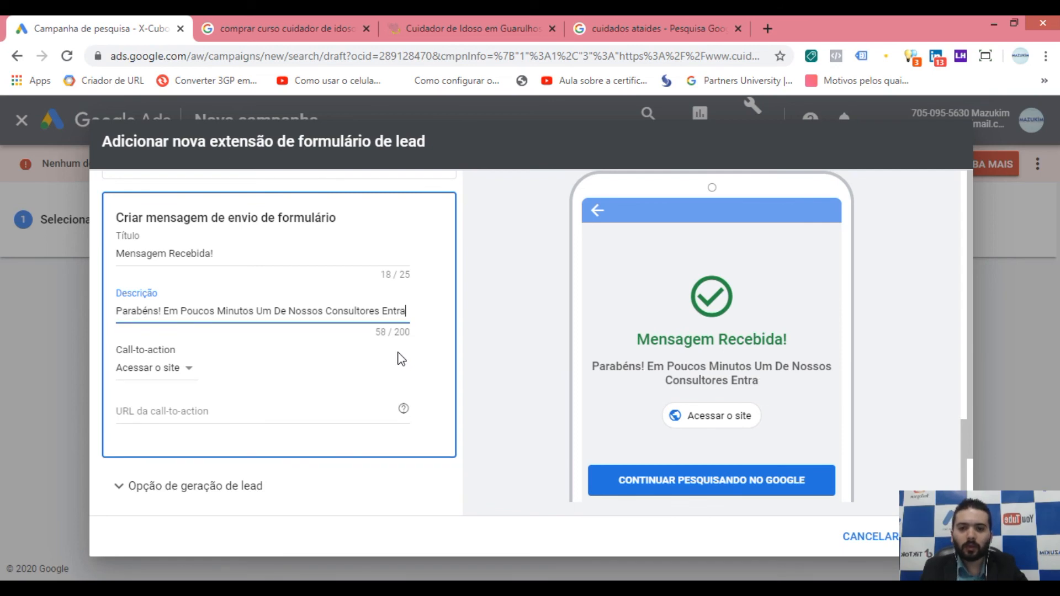
text(rão em Co)
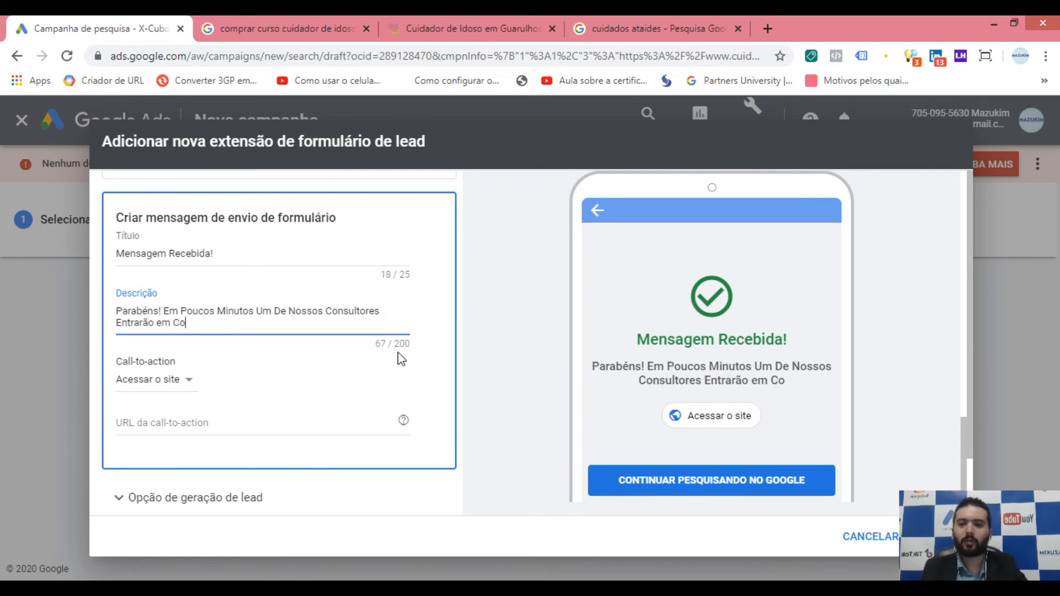
text(ntato Com Você!)
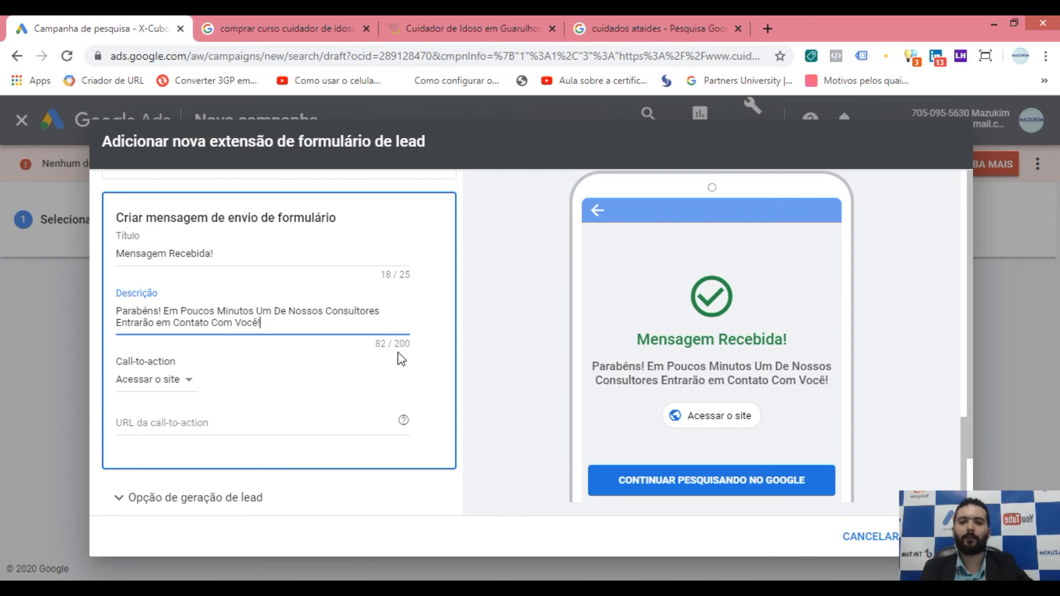
Replace the exclamation mark at the end of the submission message description with a period, keeping the one after "Parabéns".
click(159, 310)
key(Delete)
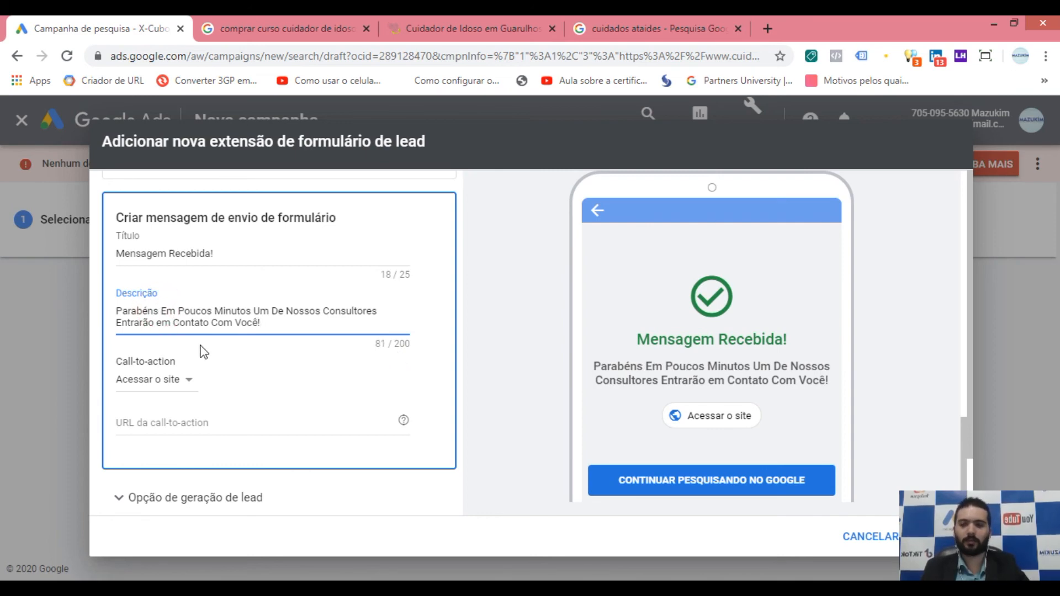
text(.)
key(BackSpace)
text(!)
click(275, 336)
key(BackSpace)
text(.)
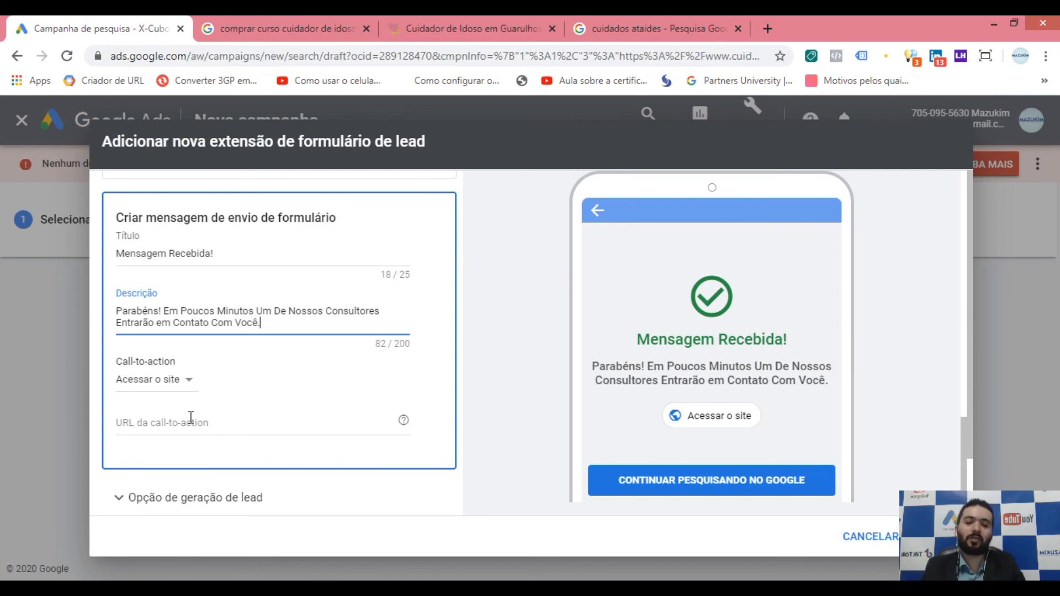
click(175, 421)
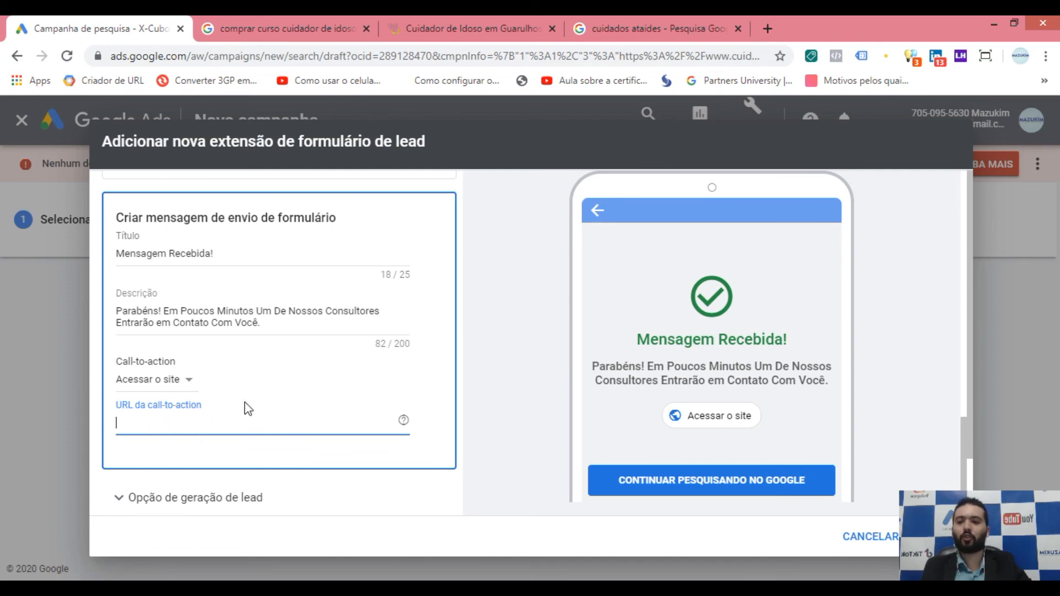
click(435, 22)
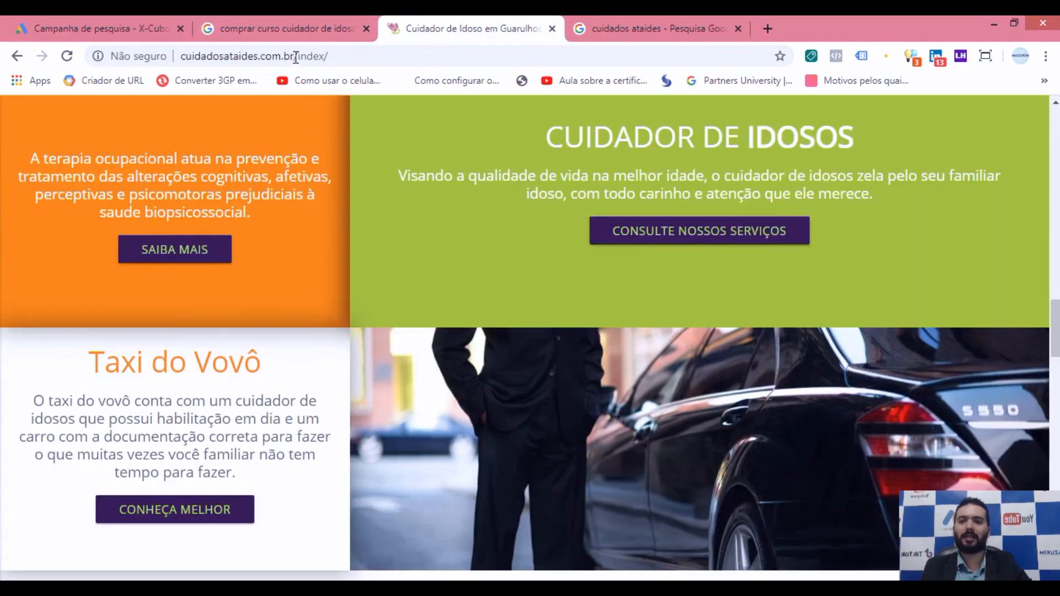
click(282, 55)
key(ctrl+c)
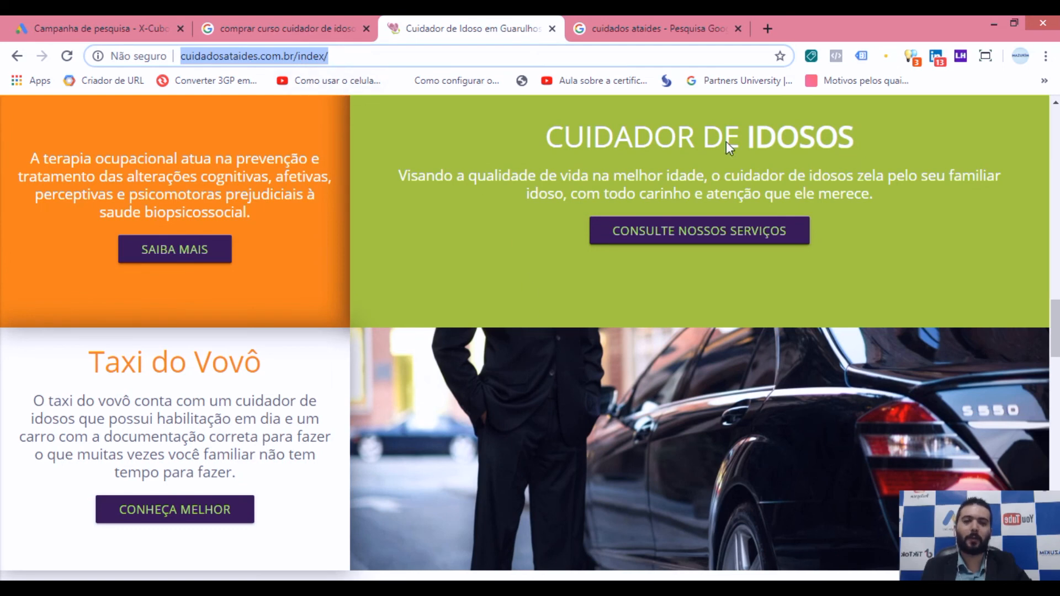
click(99, 27)
key(ctrl+v)
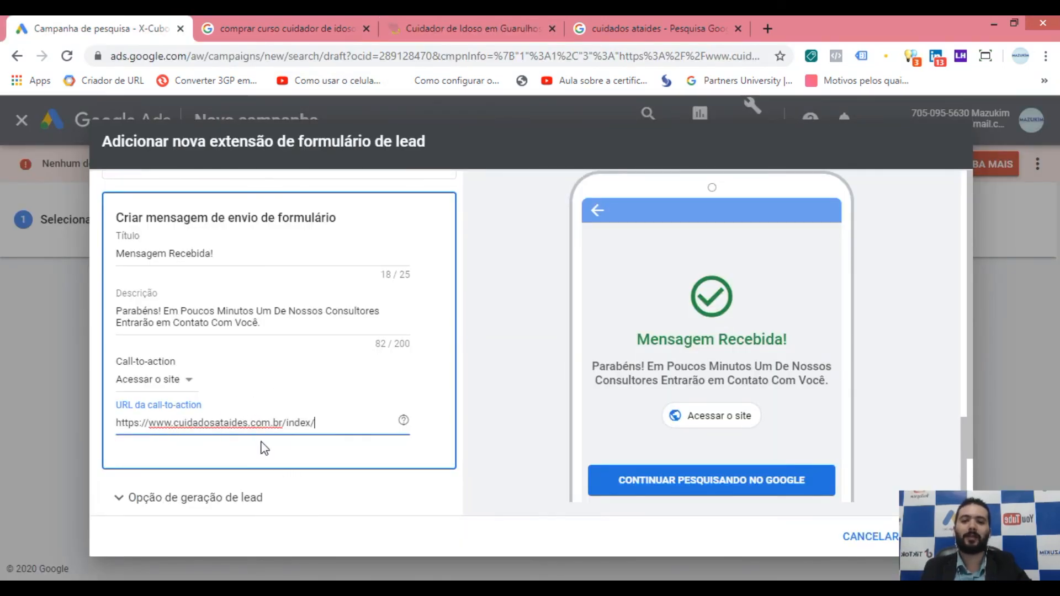
drag(324, 428, 281, 428)
key(BackSpace)
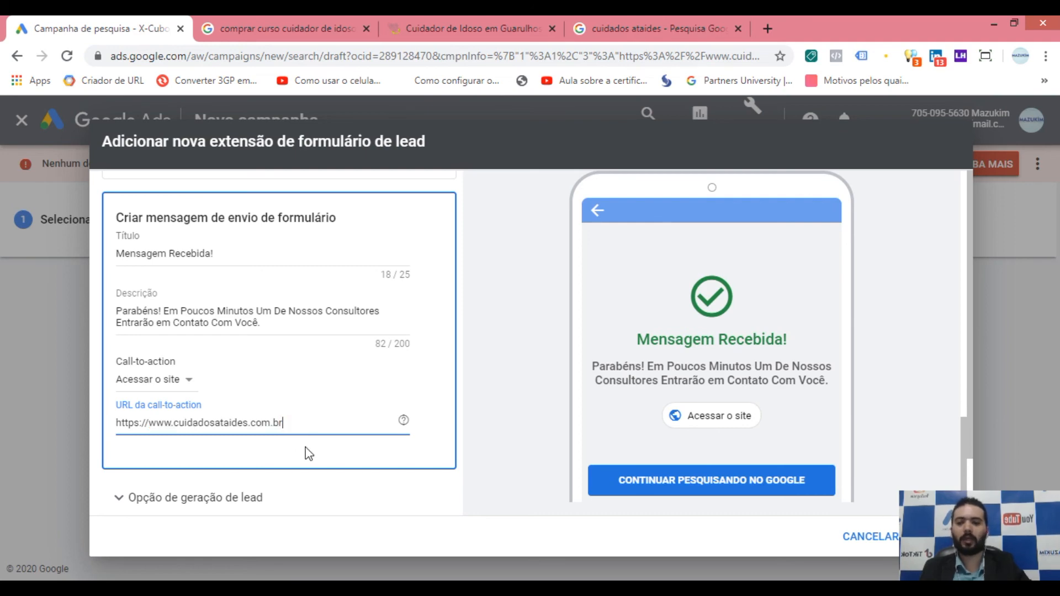
Review the lead form terms of use and the phone preview of the submission message.
click(500, 491)
scroll(252, 387, down, 1)
scroll(251, 386, down, 4)
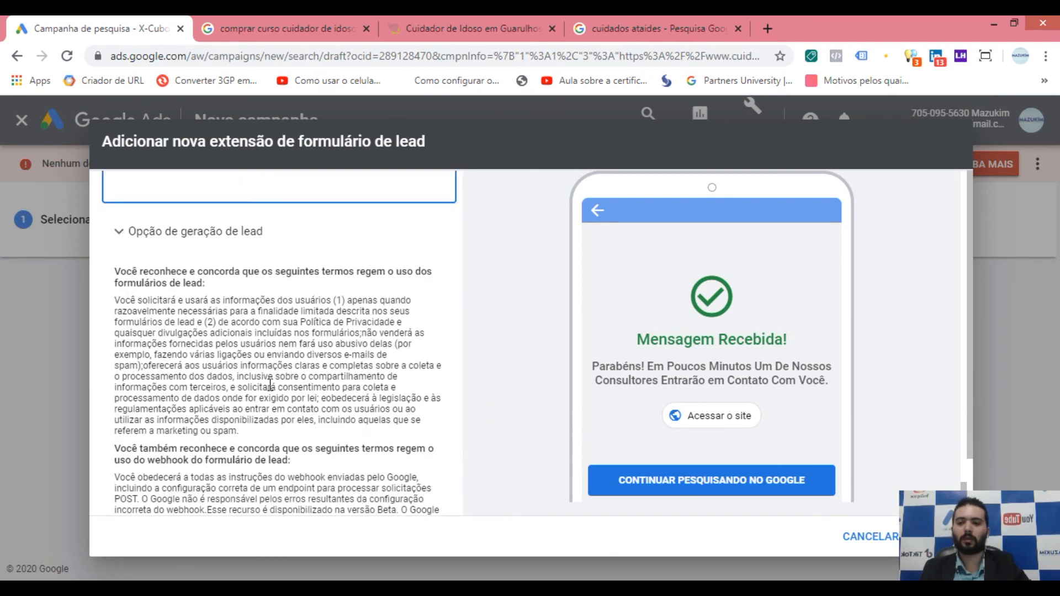
scroll(217, 336, down, 1)
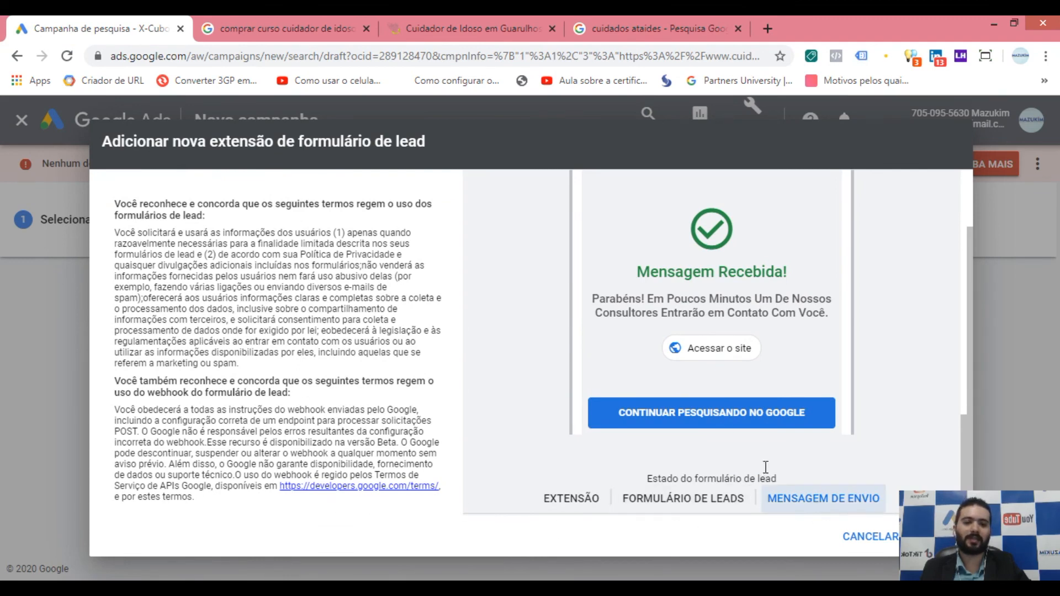
scroll(766, 400, up, 15)
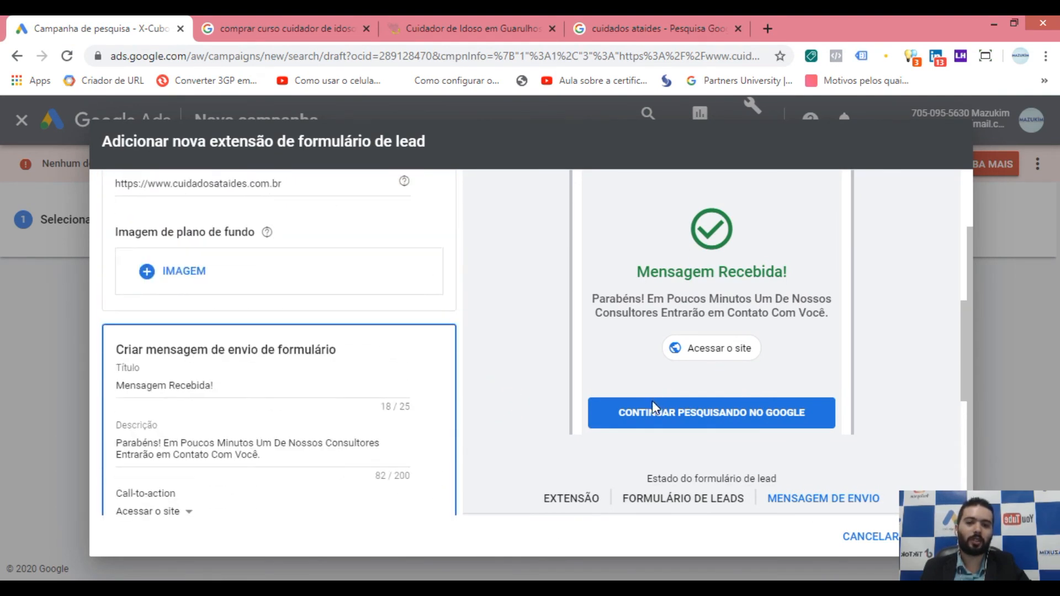
scroll(359, 413, up, 3)
Check the completed extension text, form title, company name, description, questions and phone preview throughout the lead form.
click(235, 349)
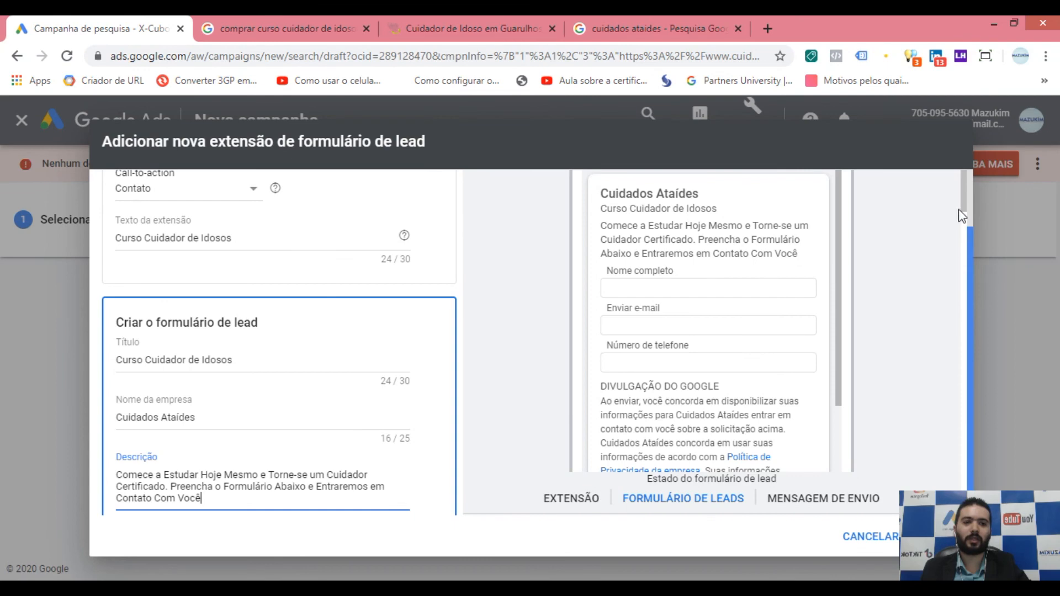
scroll(960, 207, up, 2)
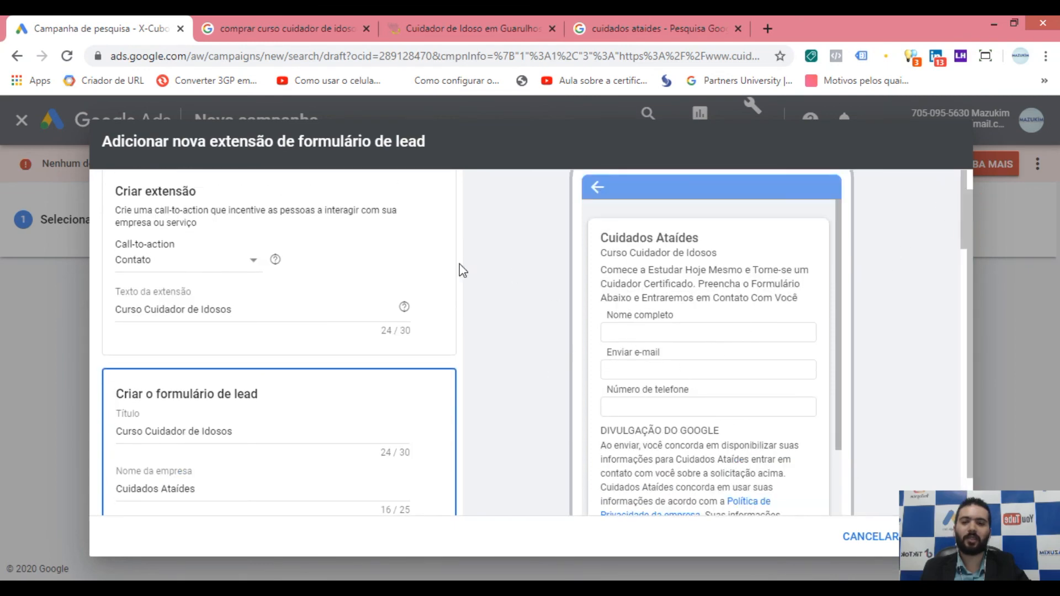
click(253, 313)
click(256, 433)
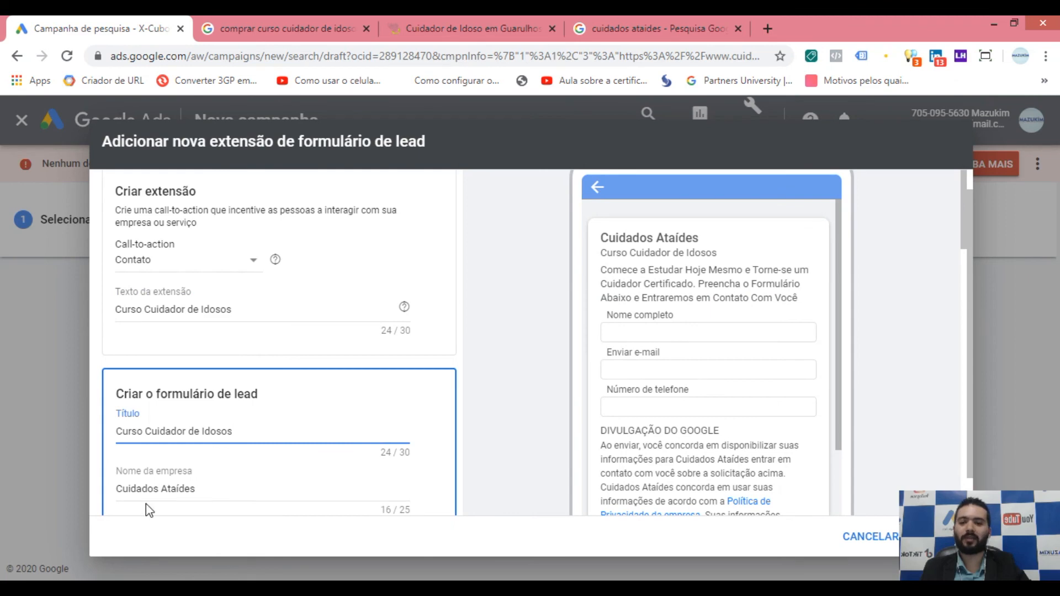
click(230, 490)
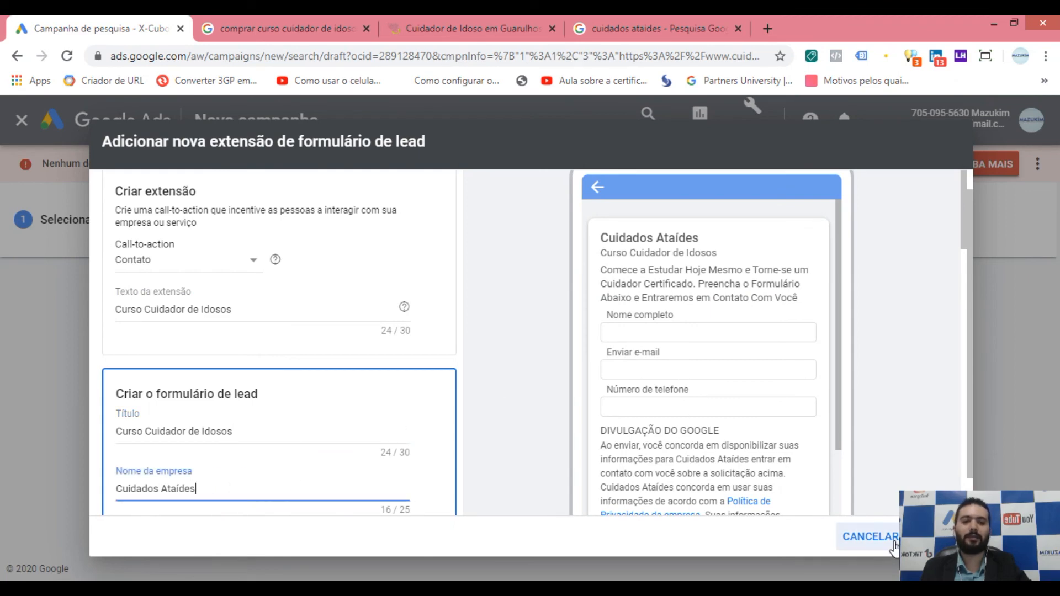
click(854, 549)
scroll(585, 485, down, 4)
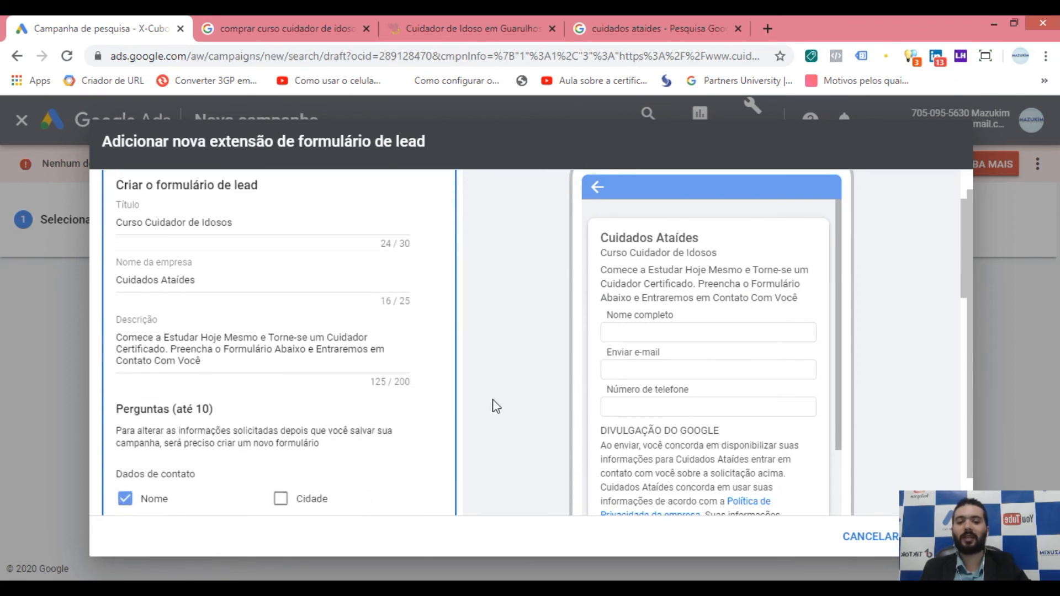
scroll(497, 405, down, 12)
scroll(533, 404, up, 1)
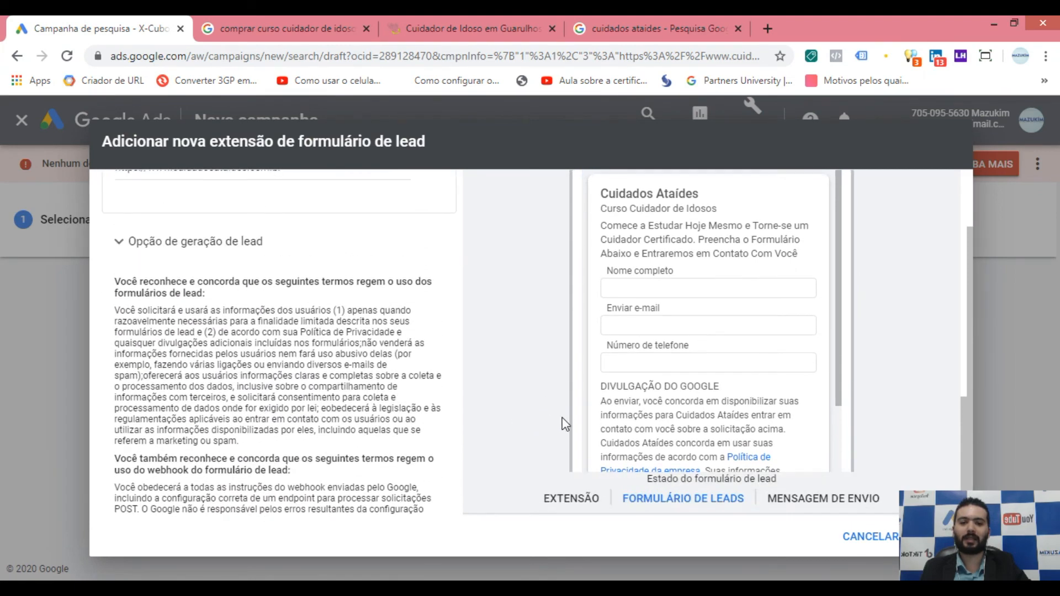
scroll(565, 409, down, 2)
scroll(423, 446, up, 15)
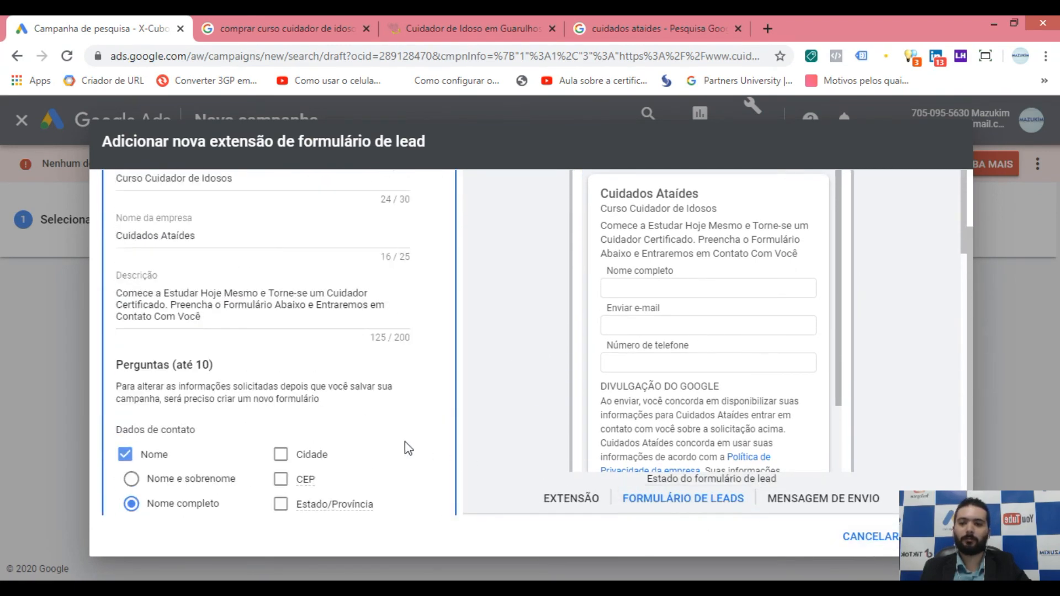
scroll(310, 315, up, 2)
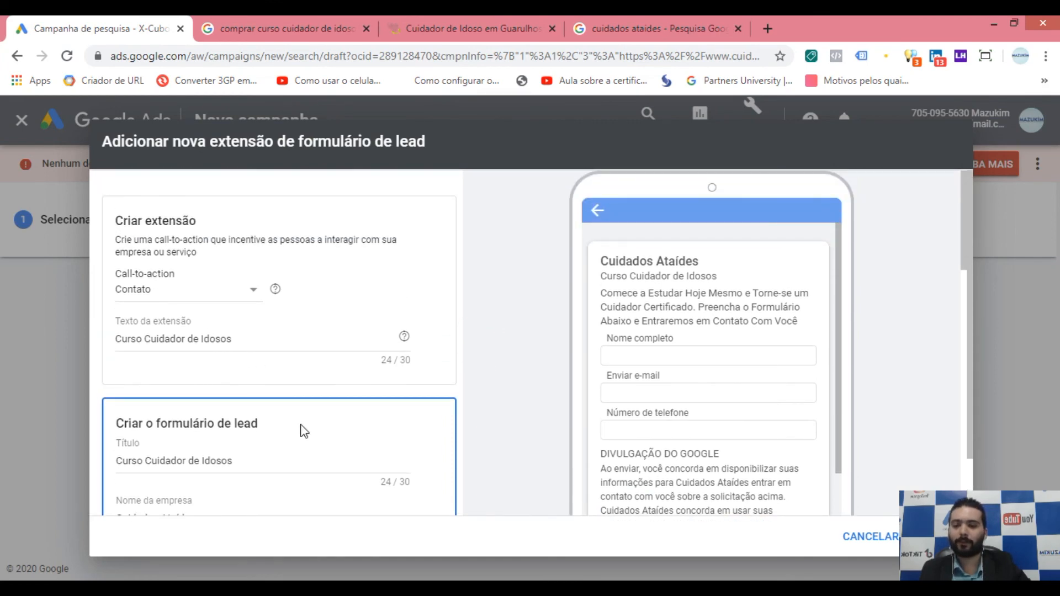
scroll(304, 430, down, 2)
click(213, 361)
scroll(437, 386, down, 10)
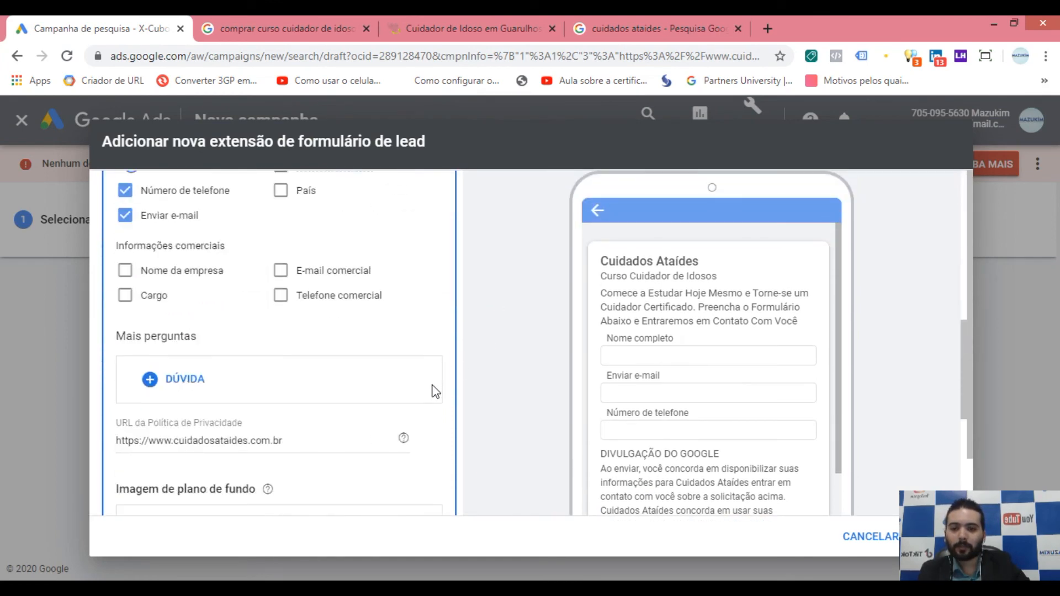
scroll(221, 386, up, 3)
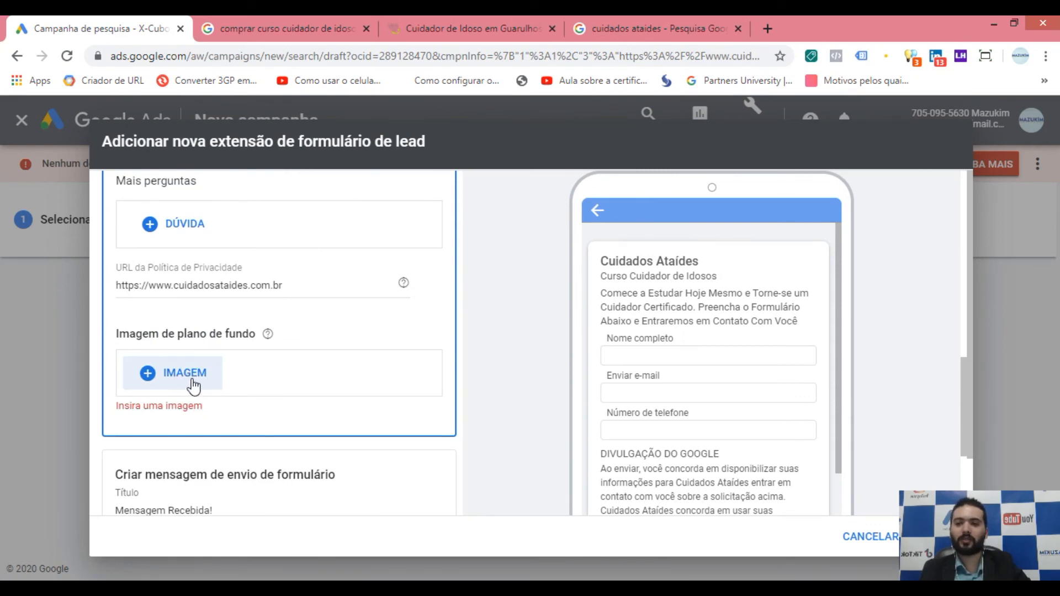
click(191, 378)
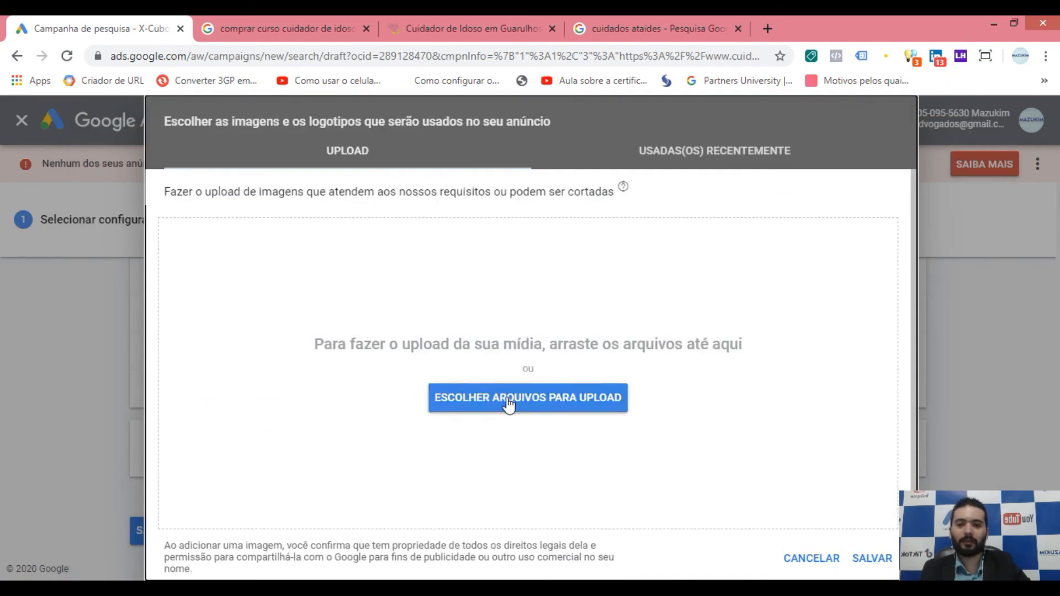
click(333, 155)
click(674, 148)
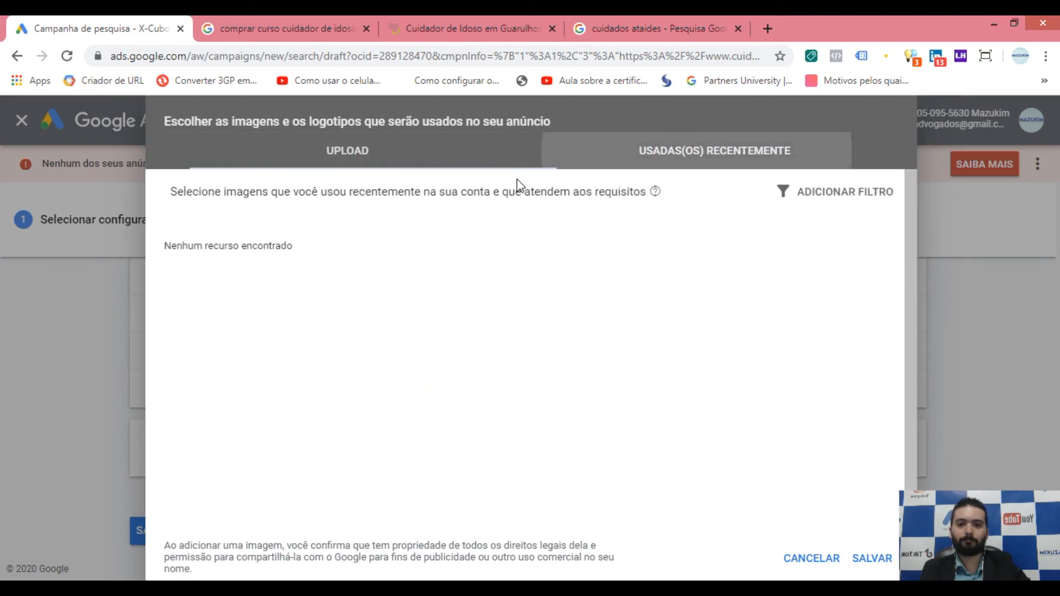
click(372, 170)
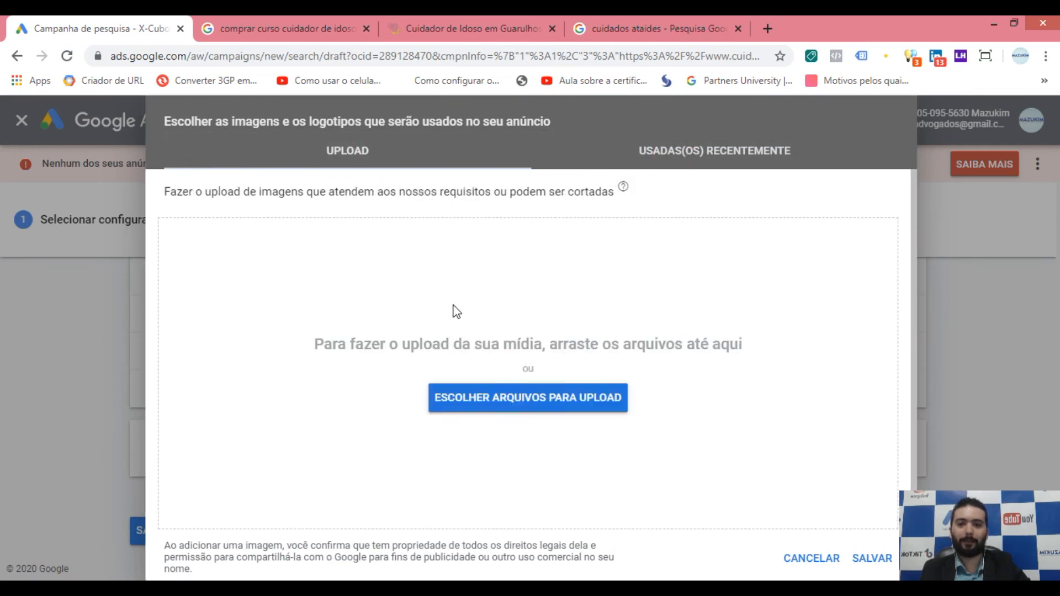
click(798, 569)
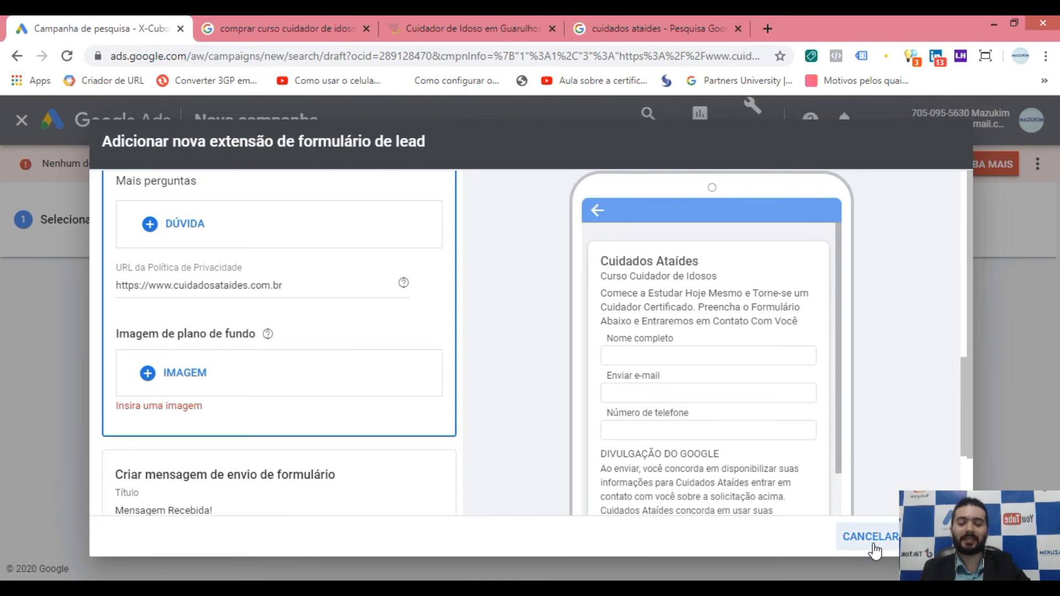
click(197, 380)
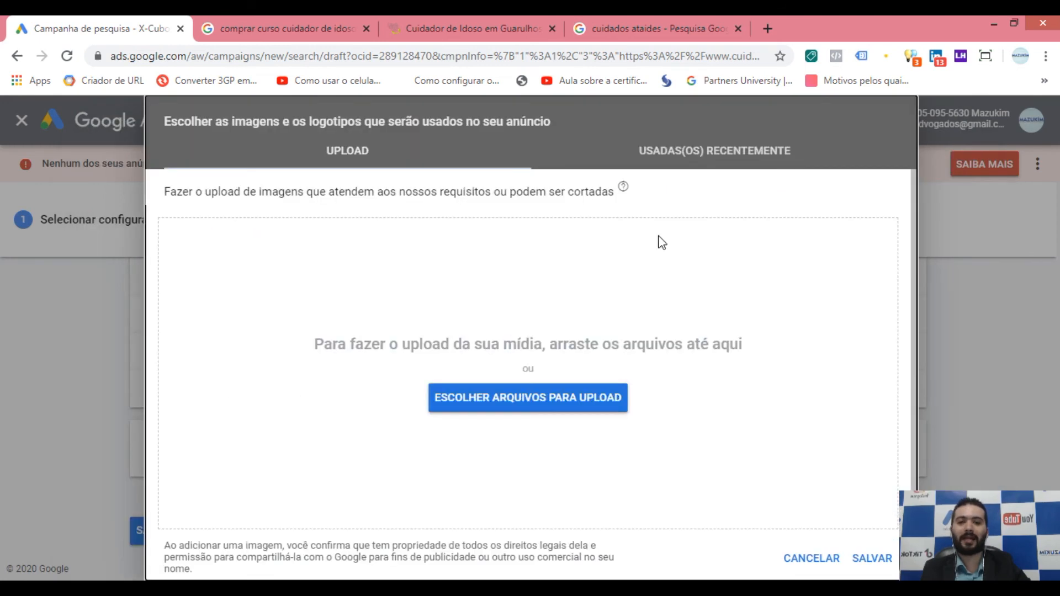
click(812, 559)
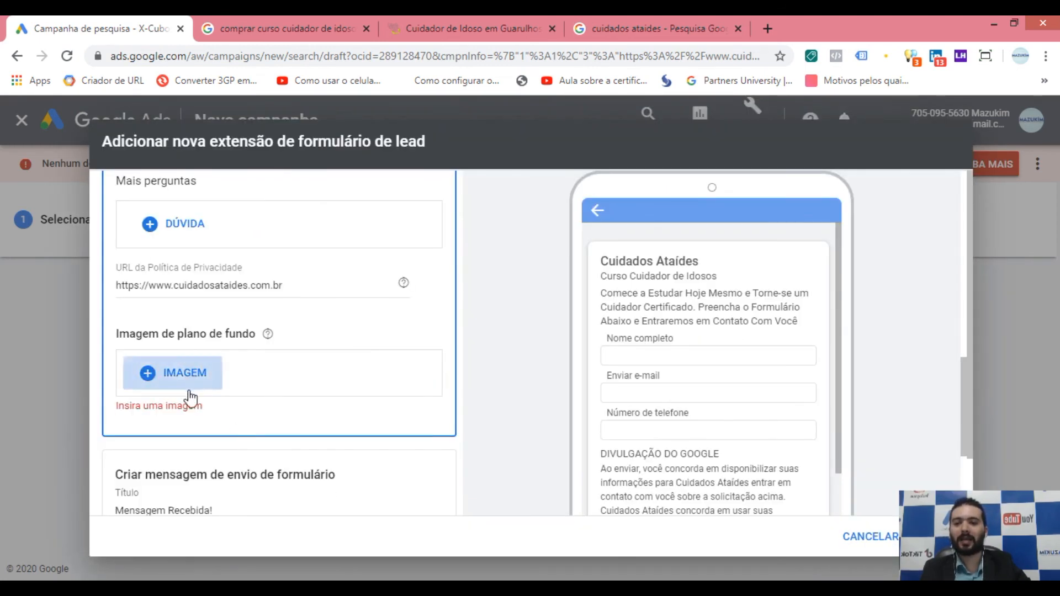
Upload 021cbf37-a87d-4678-ab0c-ed08a9f44635.jpg from the Profácil folder as the lead form's background image, using the 1,91:1 crop.
click(190, 395)
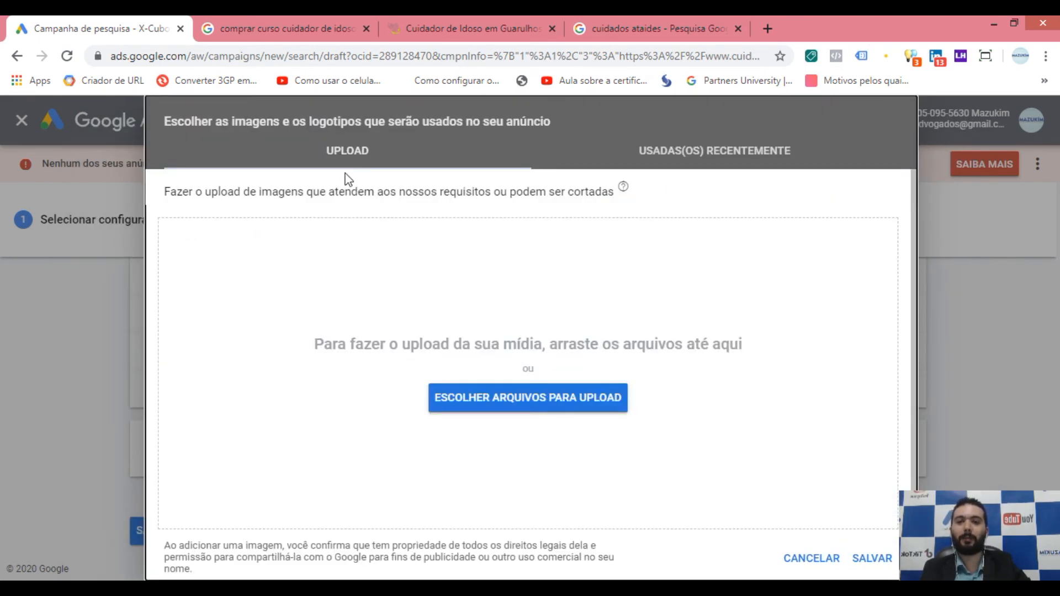
click(495, 407)
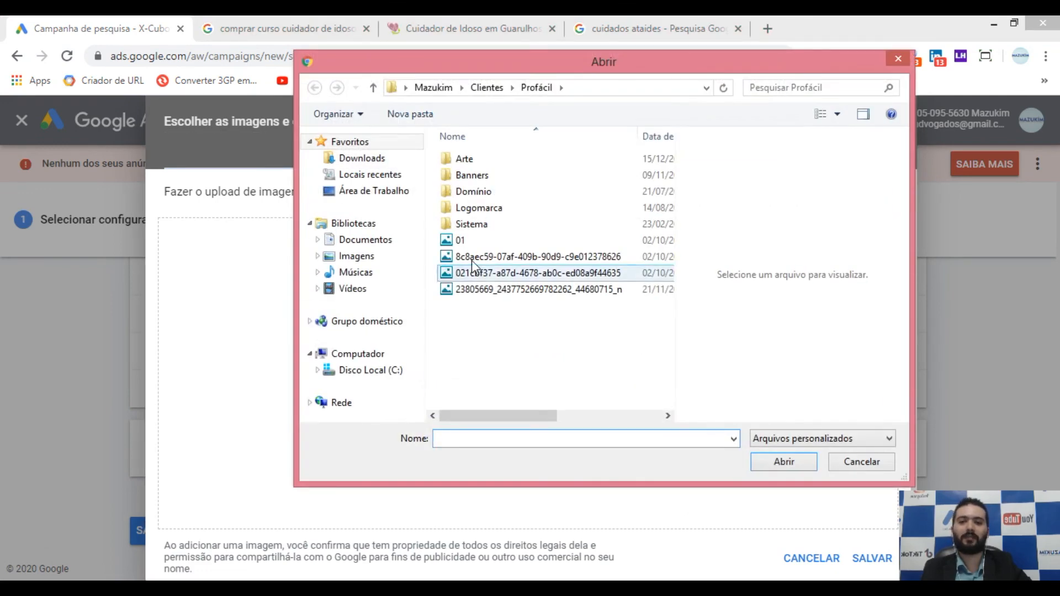
click(458, 258)
click(488, 279)
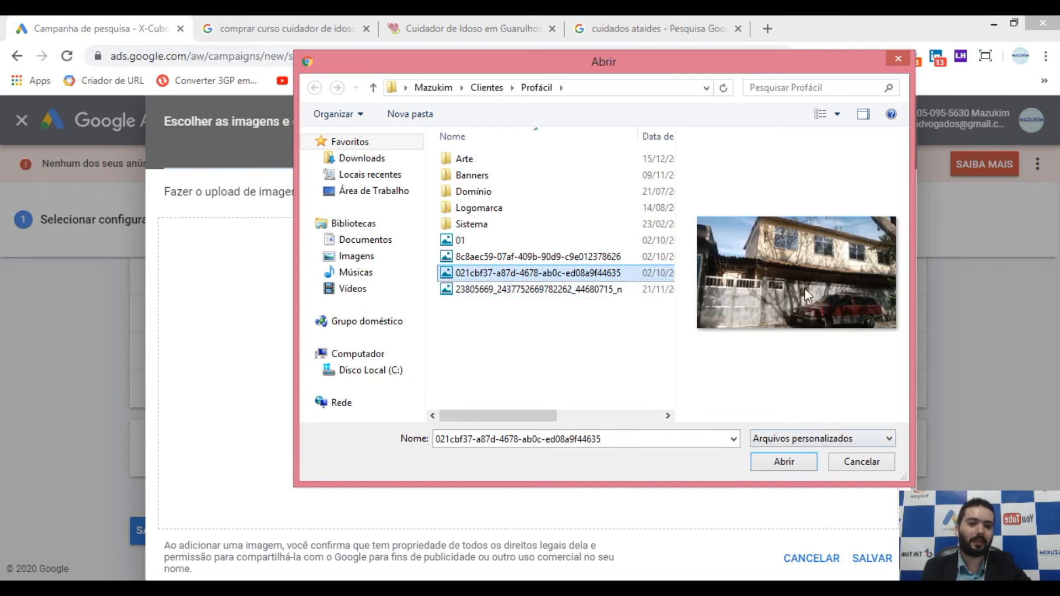
click(782, 462)
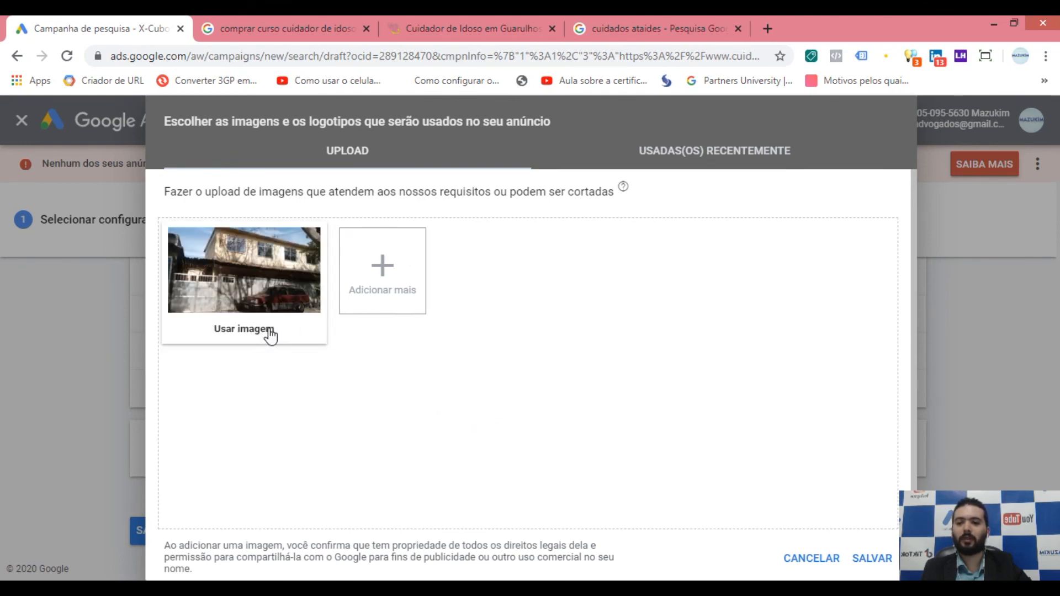
click(273, 334)
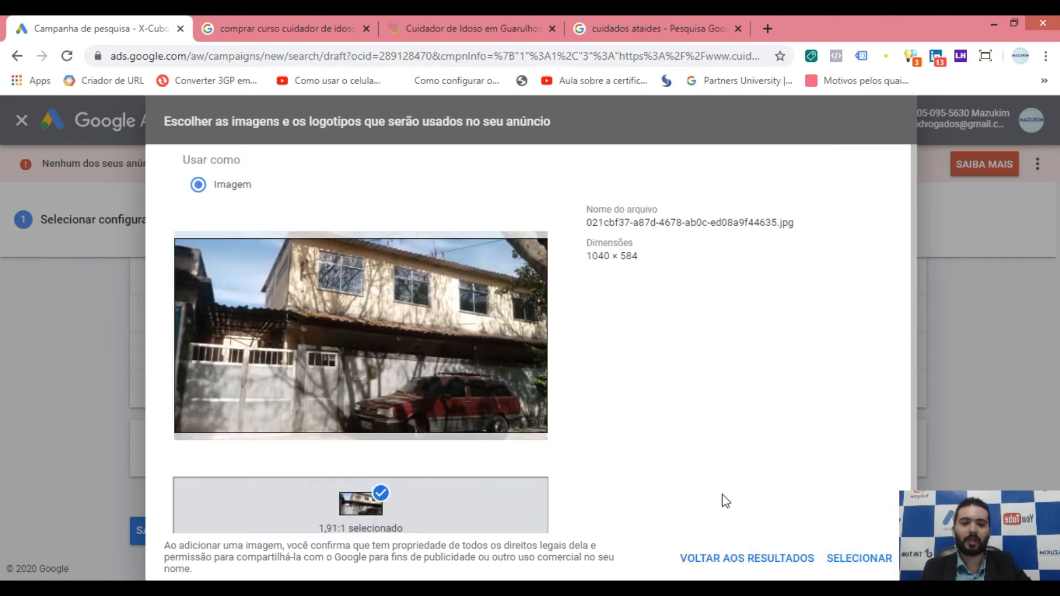
click(859, 559)
click(883, 563)
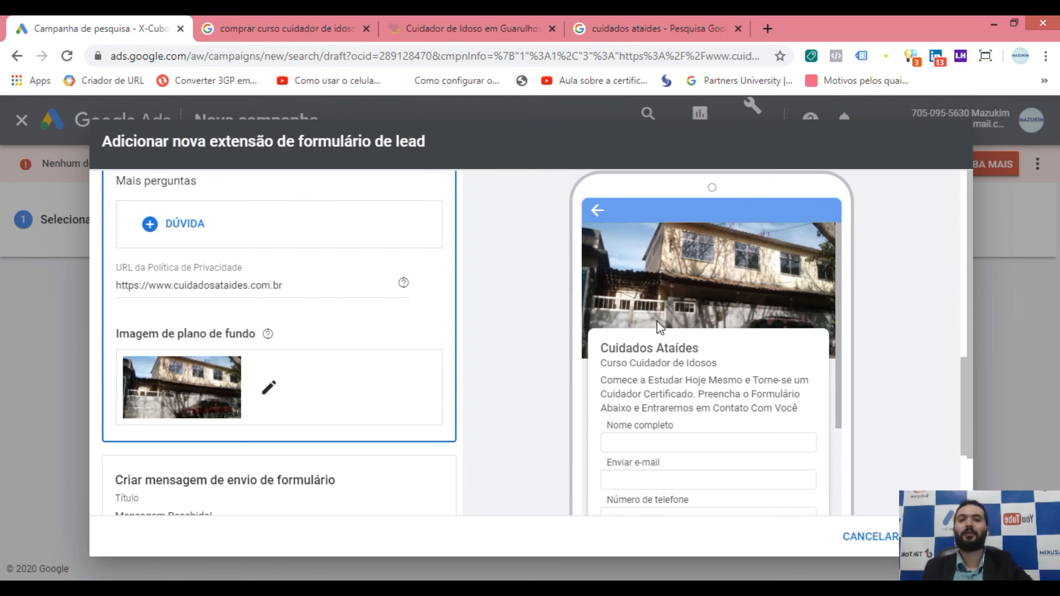
Check the lead form's phone preview, save the extension and collapse the lead form extensions section.
scroll(768, 497, down, 3)
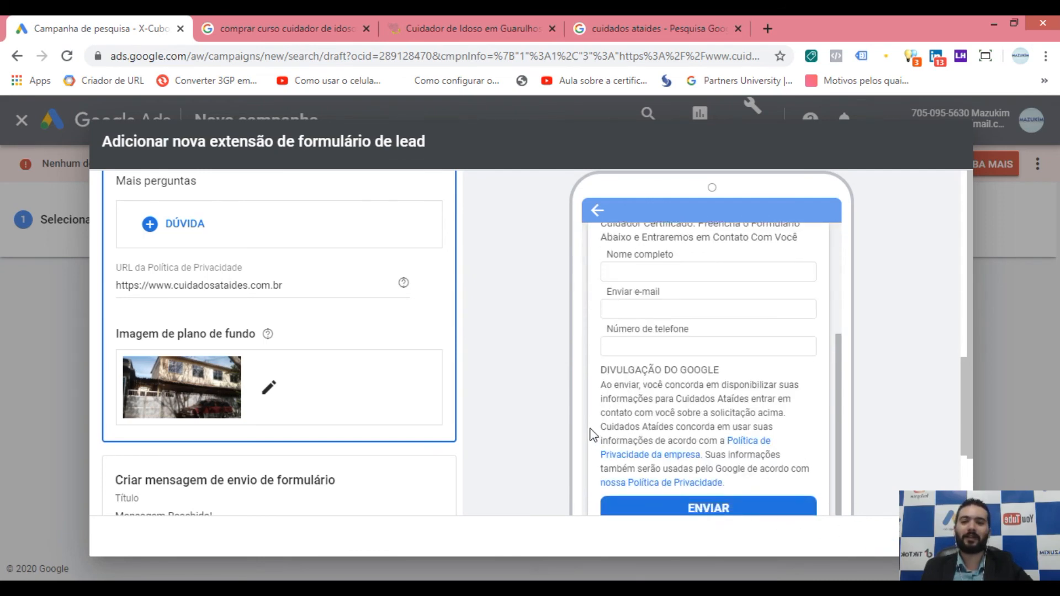
scroll(607, 429, down, 3)
scroll(656, 429, up, 2)
scroll(663, 426, down, 2)
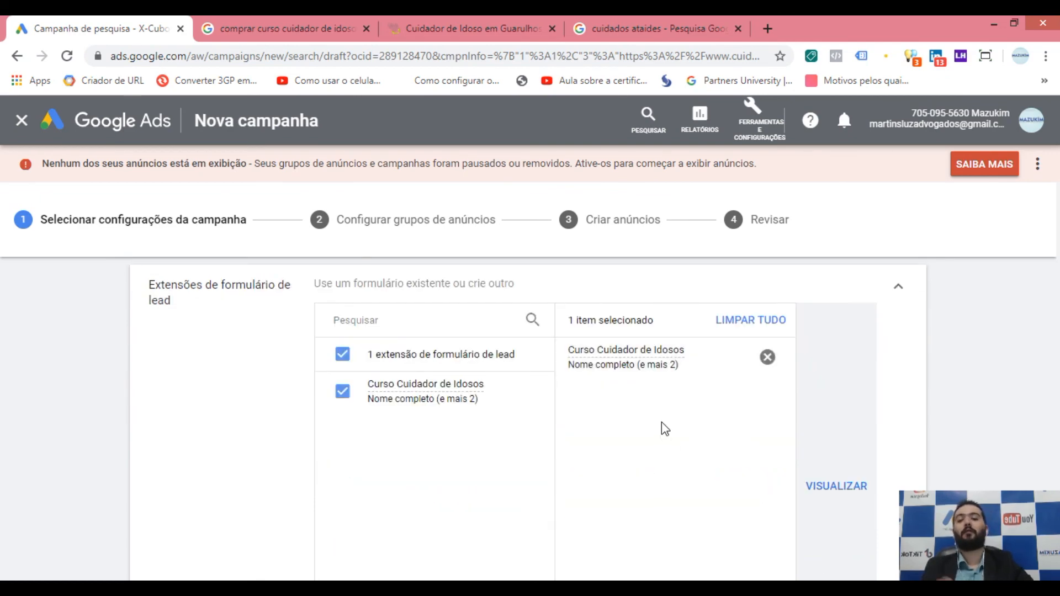
click(900, 291)
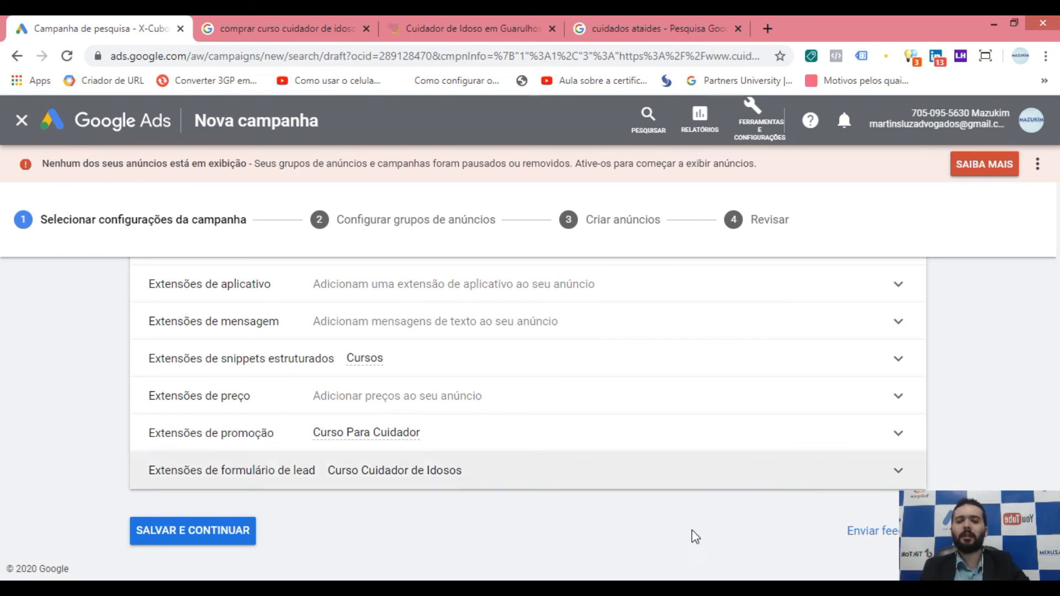
Review the campaign settings and extensions, save them and continue to the ad group configuration.
scroll(579, 464, up, 15)
scroll(568, 440, up, 5)
scroll(560, 436, down, 20)
scroll(570, 417, down, 15)
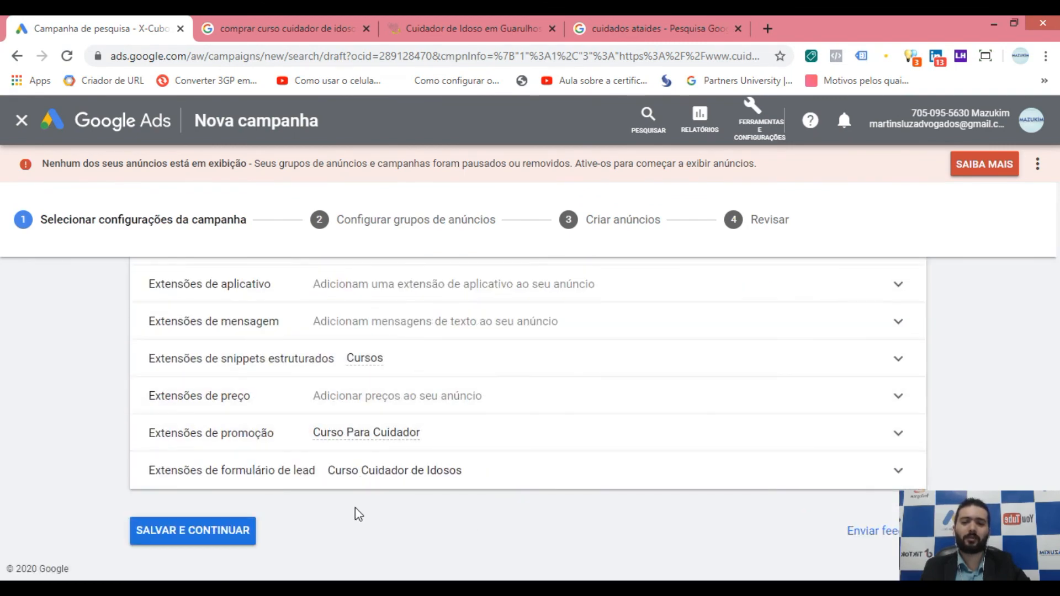
scroll(486, 473, up, 4)
scroll(505, 474, up, 10)
drag(1058, 376, 1057, 538)
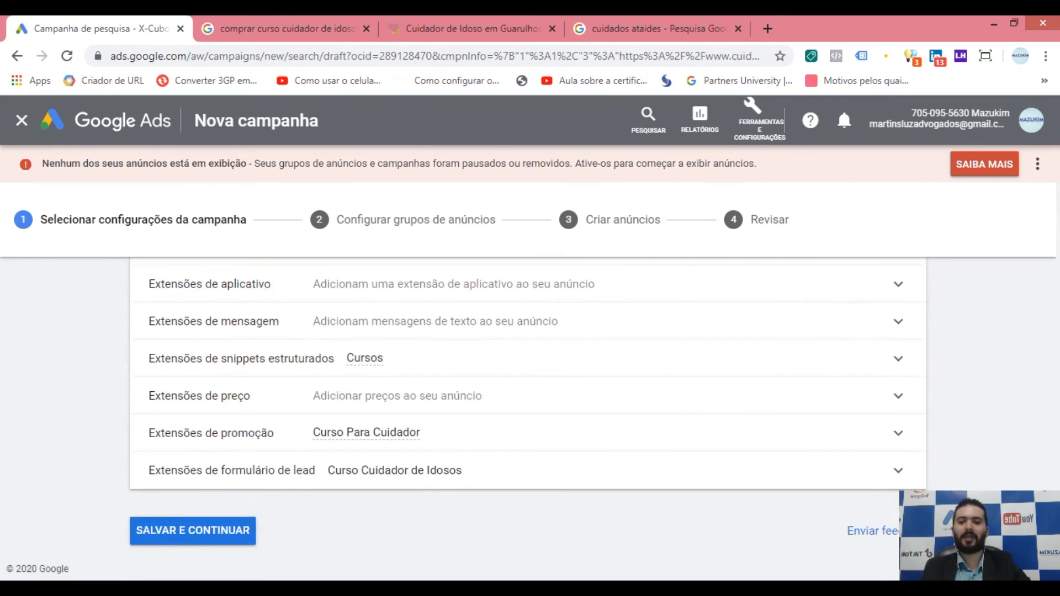
click(183, 532)
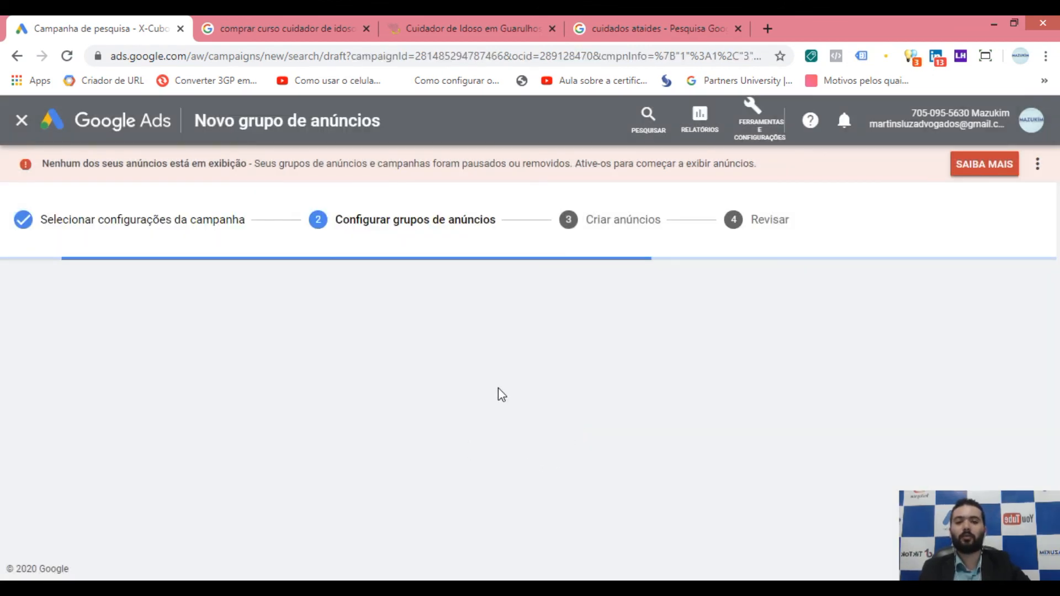
scroll(331, 409, down, 1)
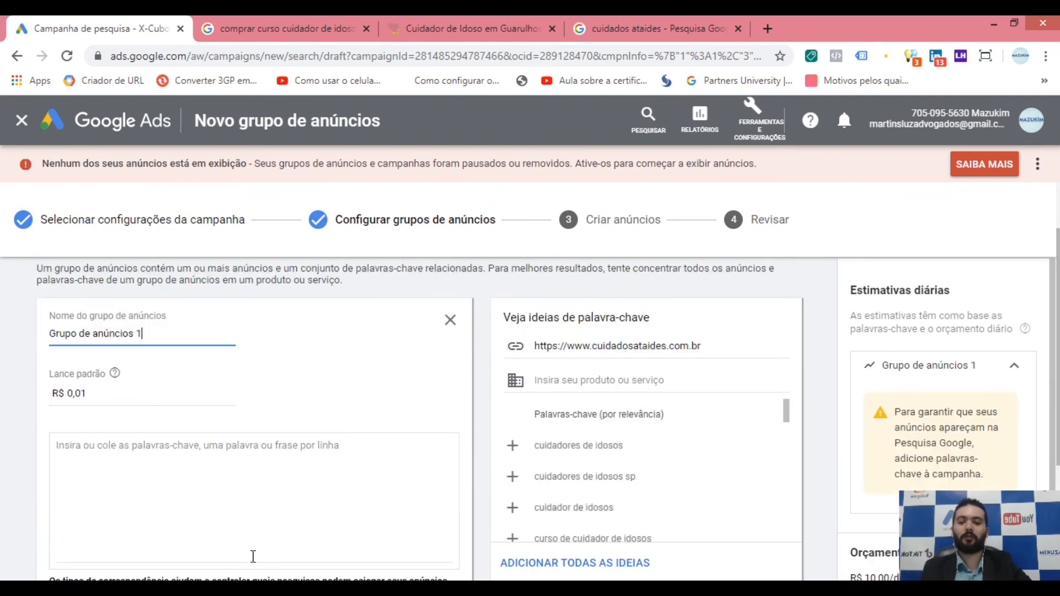
Switch to the PowerPoint lesson outline and color the Aula 03 bullet "Escolha da meta, tipo de campanha e como alcançar a meta;" red.
key(alt+Tab)
click(430, 367)
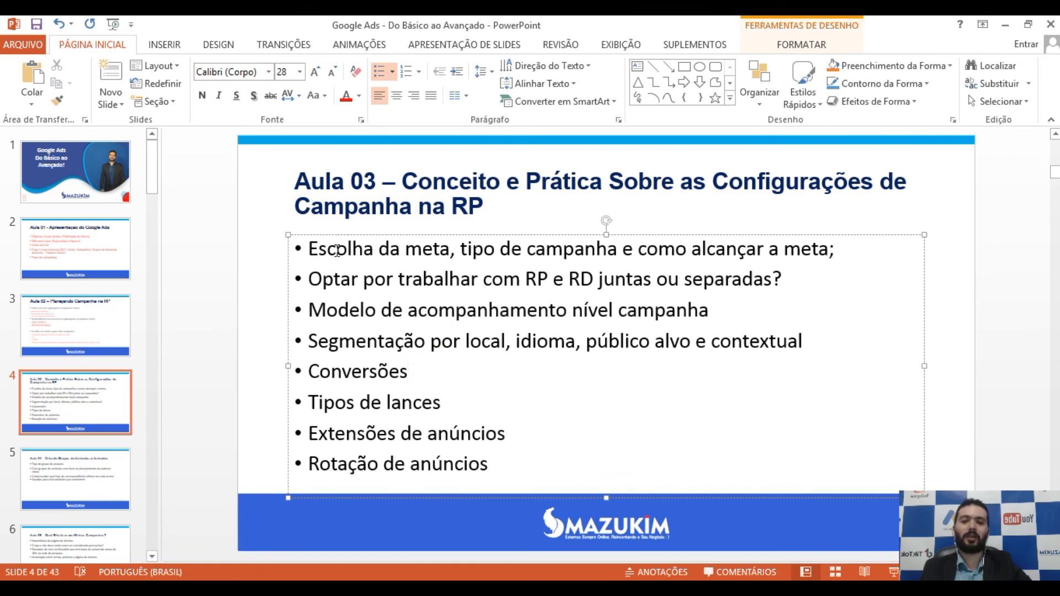
drag(310, 254, 489, 458)
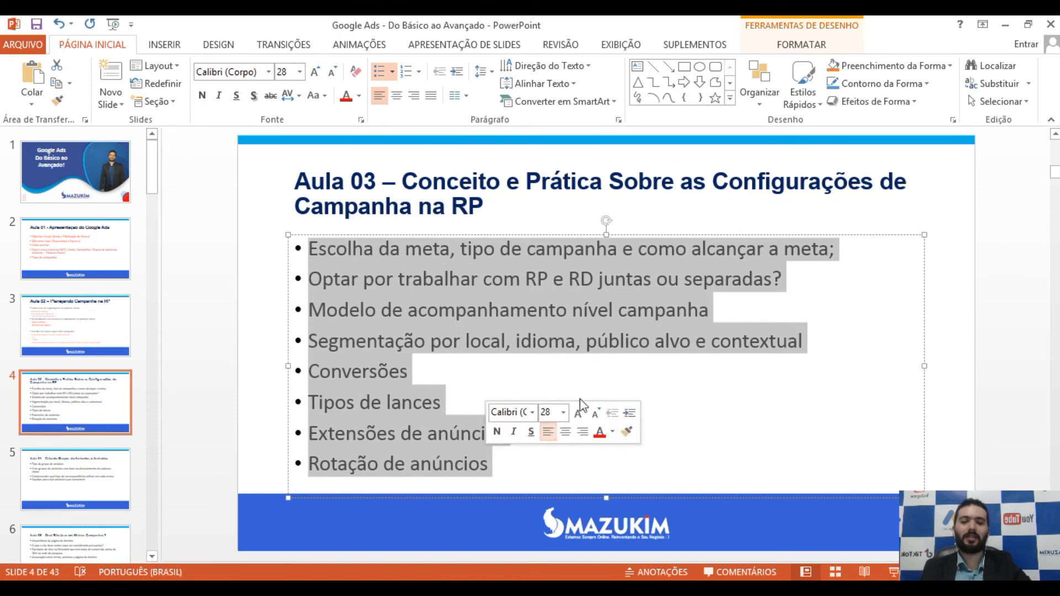
click(390, 249)
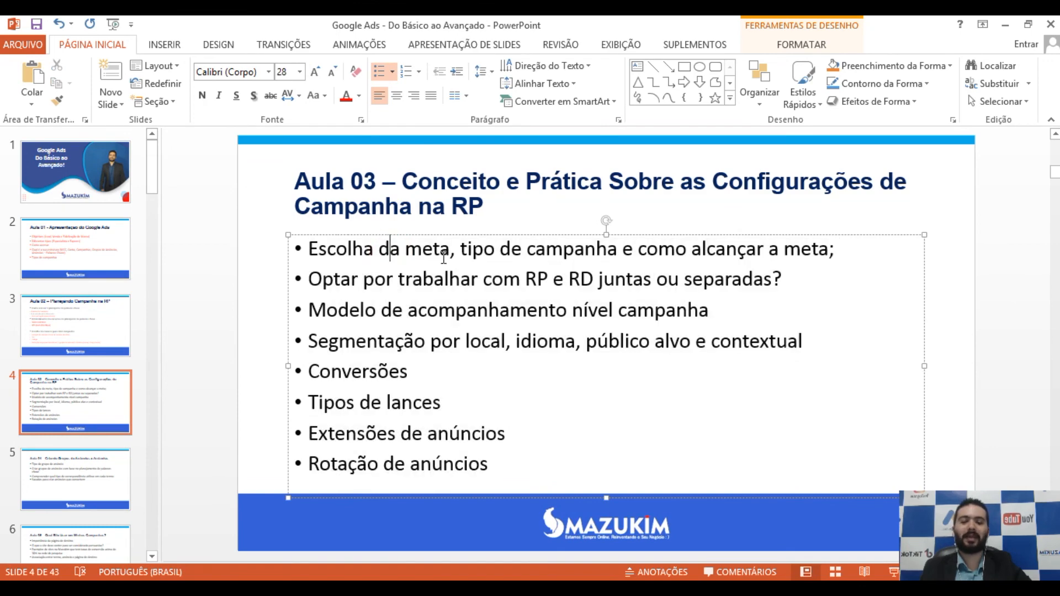
drag(829, 255, 307, 250)
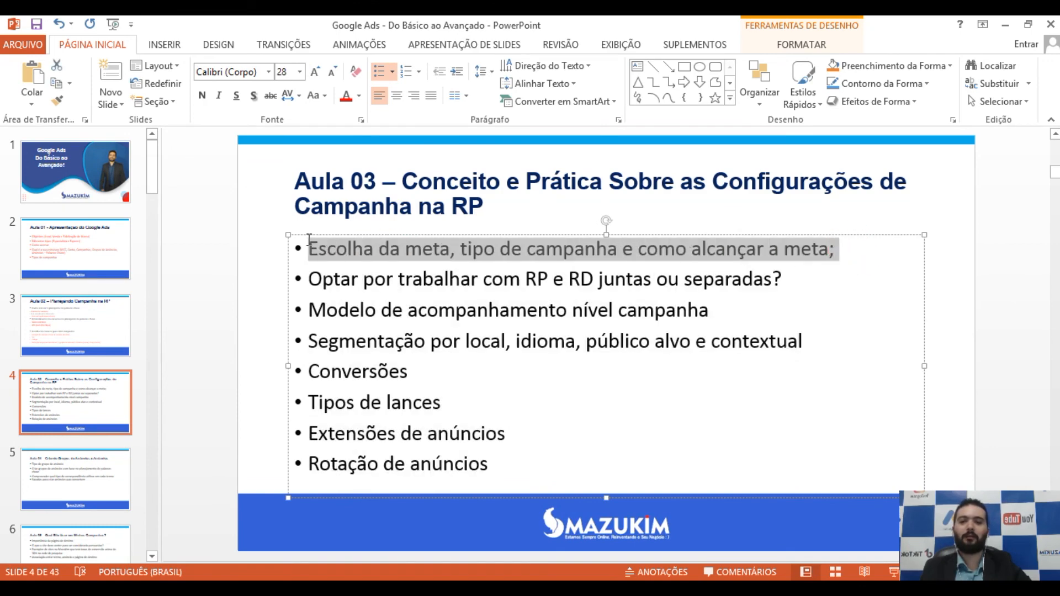
click(346, 100)
click(405, 281)
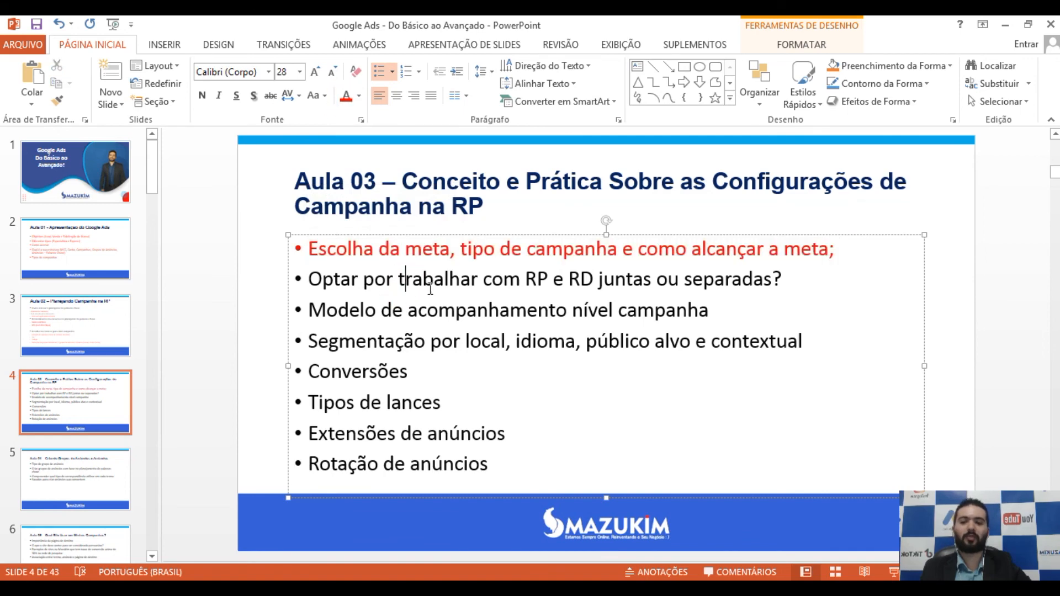